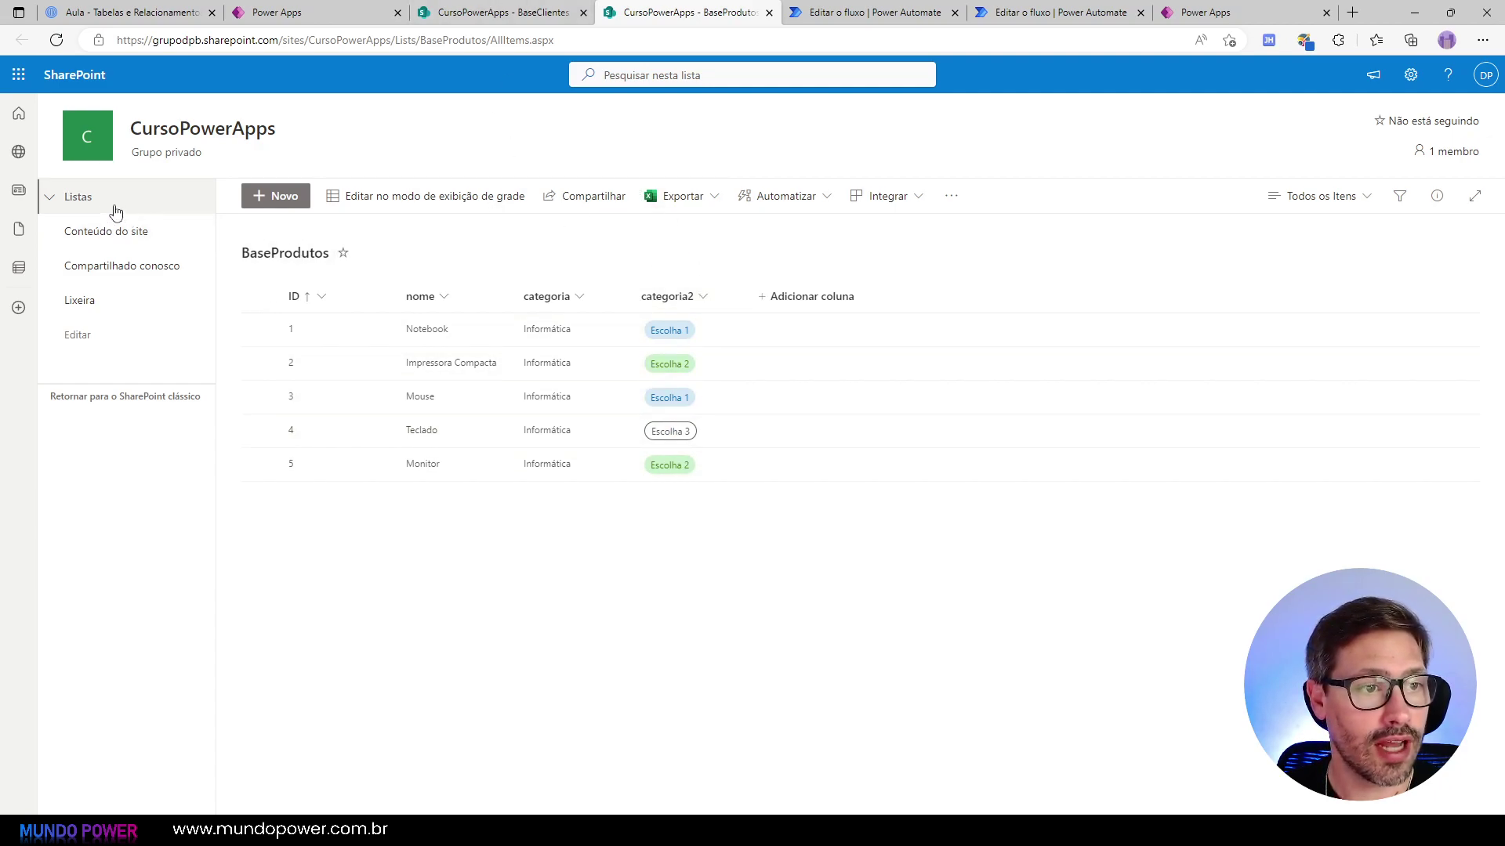
Step: From the CursoPowerApps site's home page, create a blank list named Vendas1
{"action": "left_click", "coordinate": [84, 153]}
{"action": "left_click", "coordinate": [304, 205]}
{"action": "left_click", "coordinate": [269, 232]}
{"action": "left_click", "coordinate": [339, 255]}
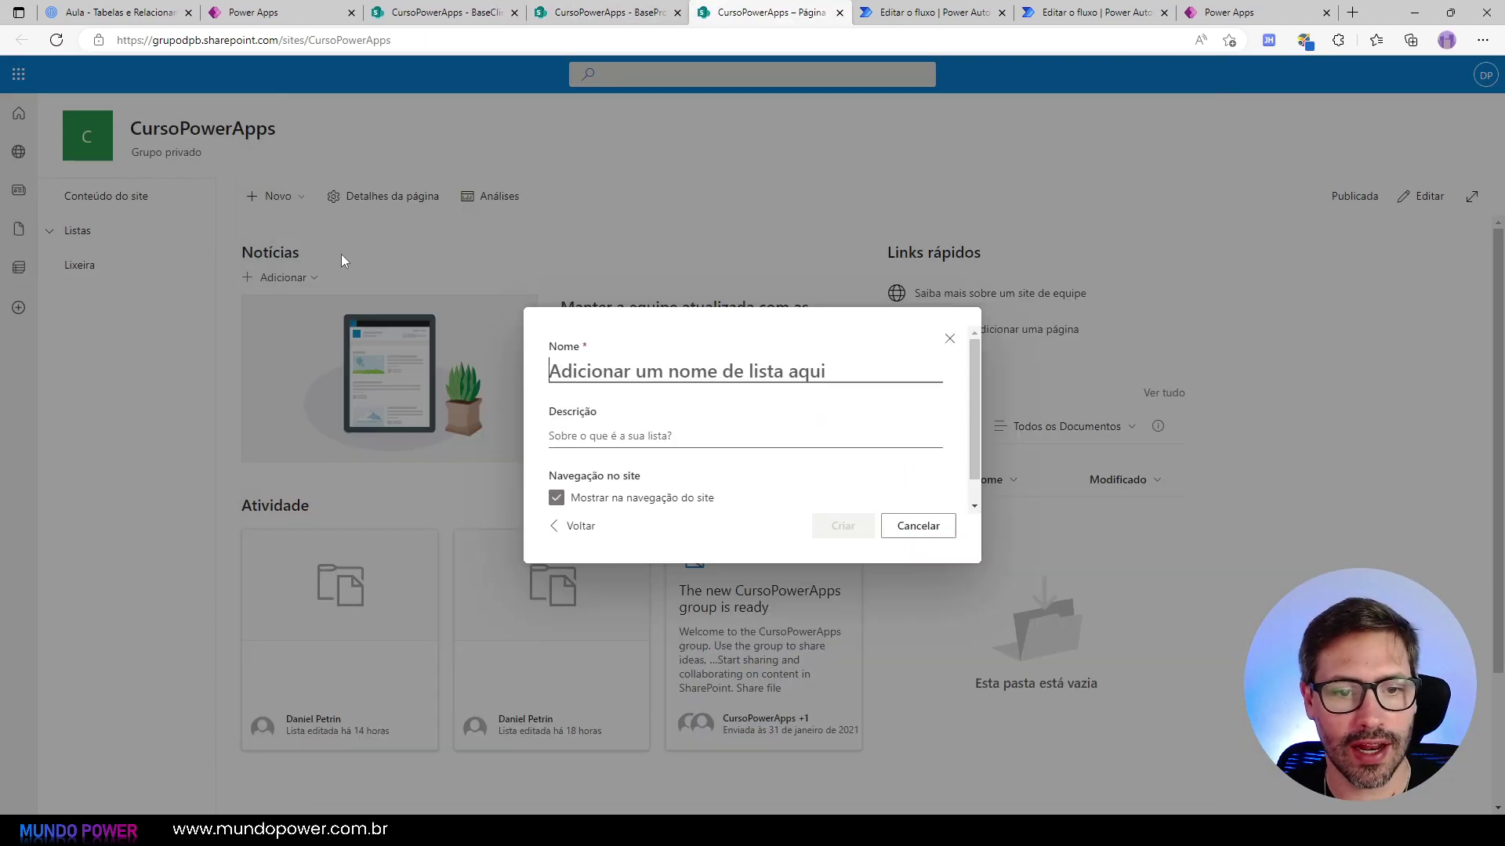
{"action": "type", "text": "Vendas1"}
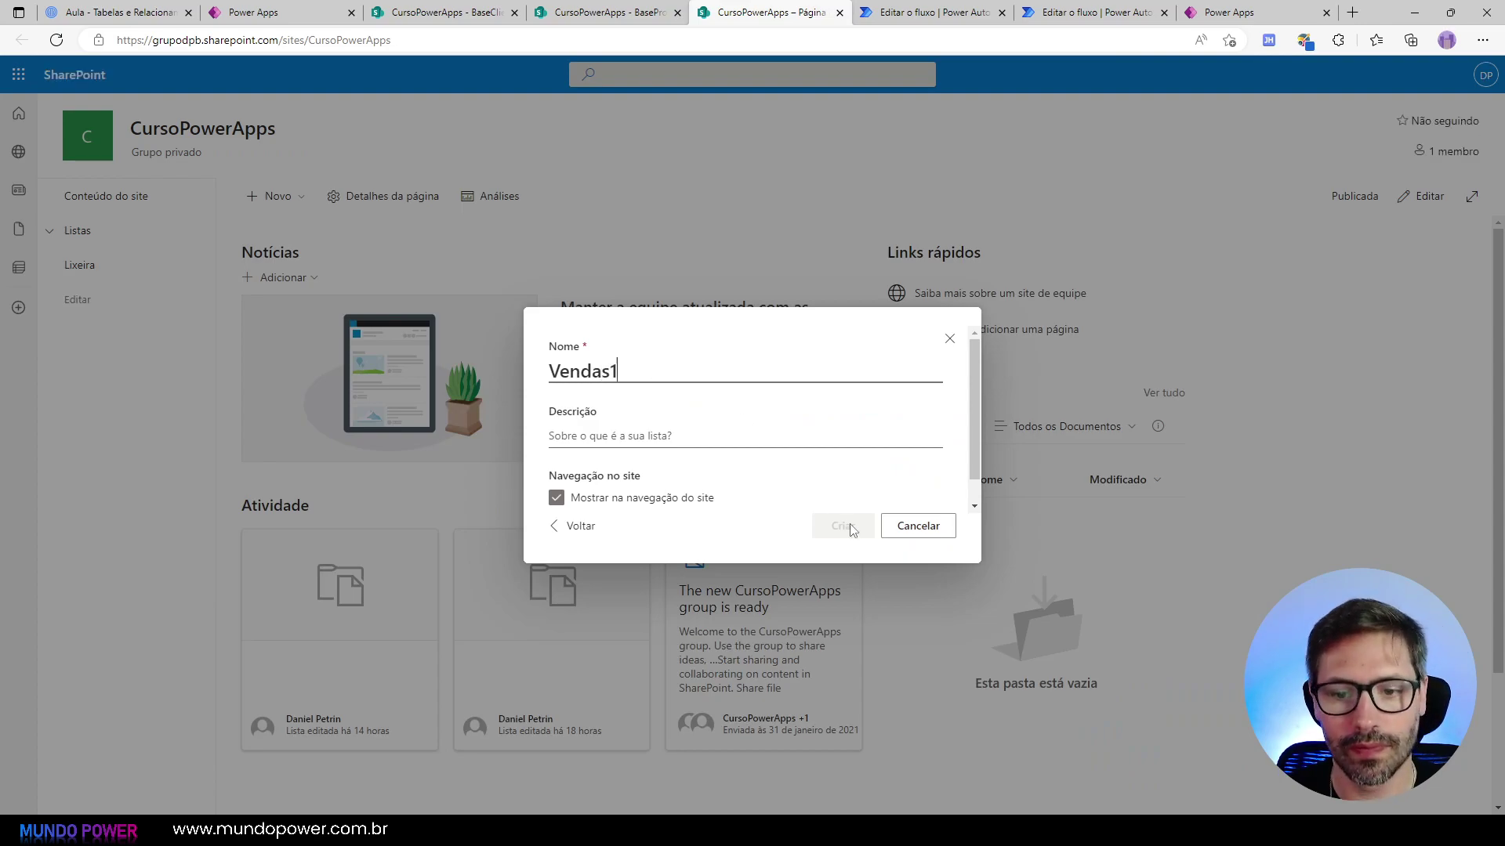
{"action": "left_click", "coordinate": [842, 526]}
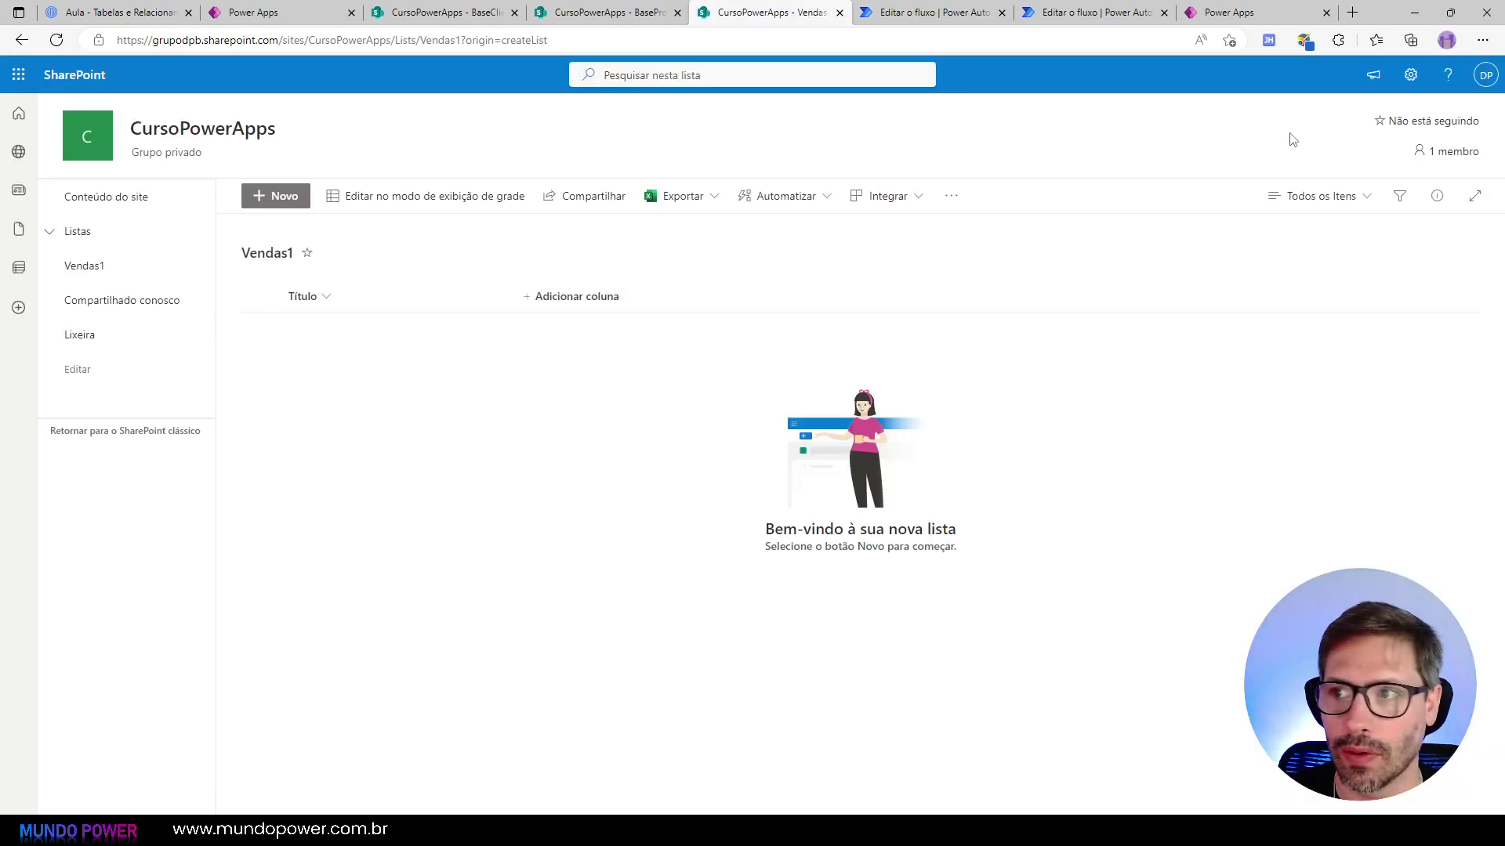
Step: Make the Título column of the Vendas1 list optional in the list settings, and return to the list
{"action": "left_click", "coordinate": [1410, 75]}
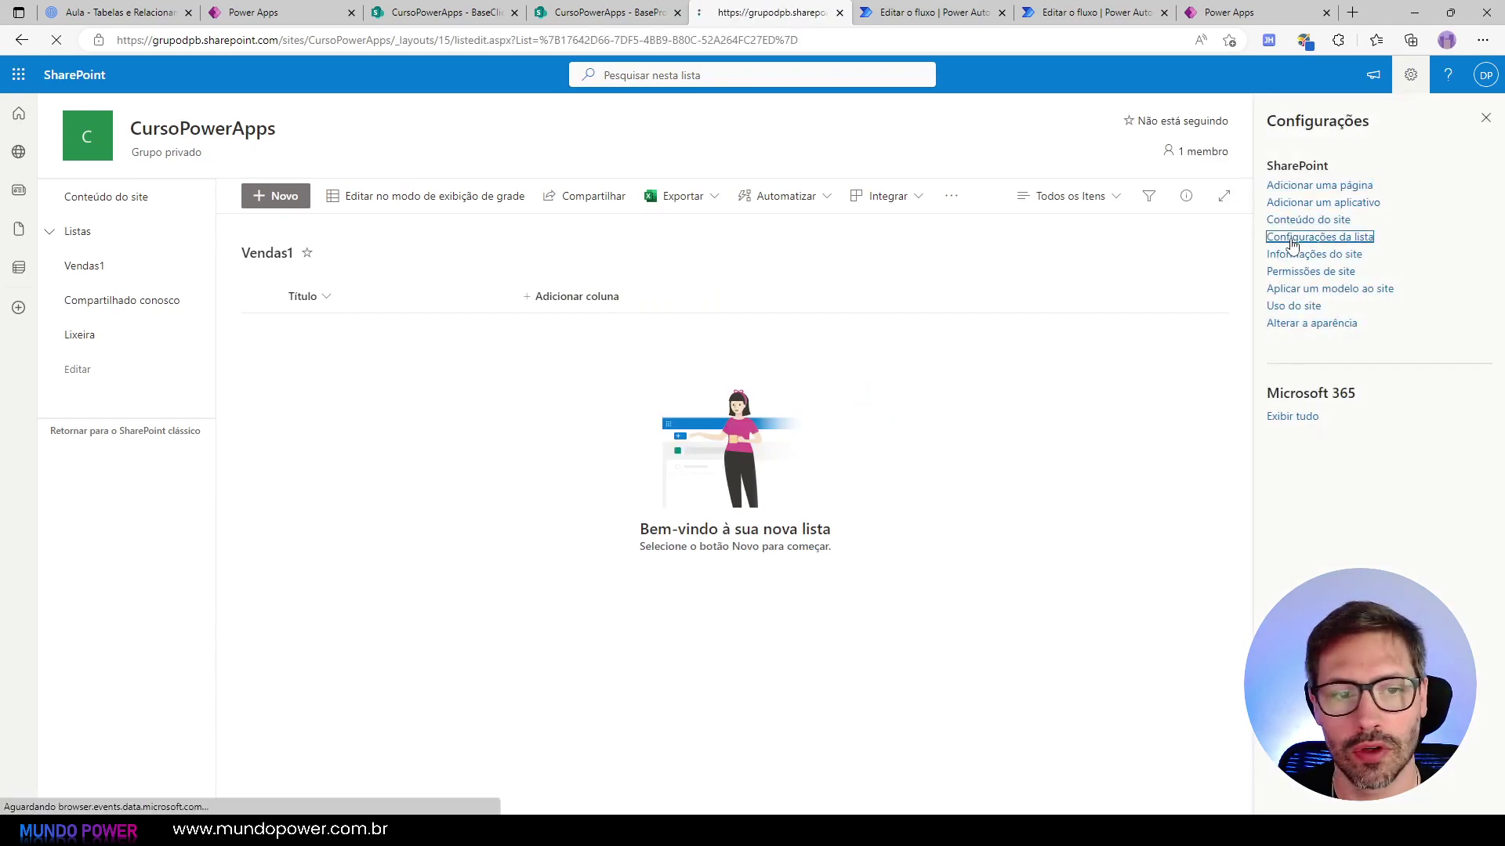
{"action": "left_click", "coordinate": [1286, 238]}
{"action": "left_click", "coordinate": [190, 552]}
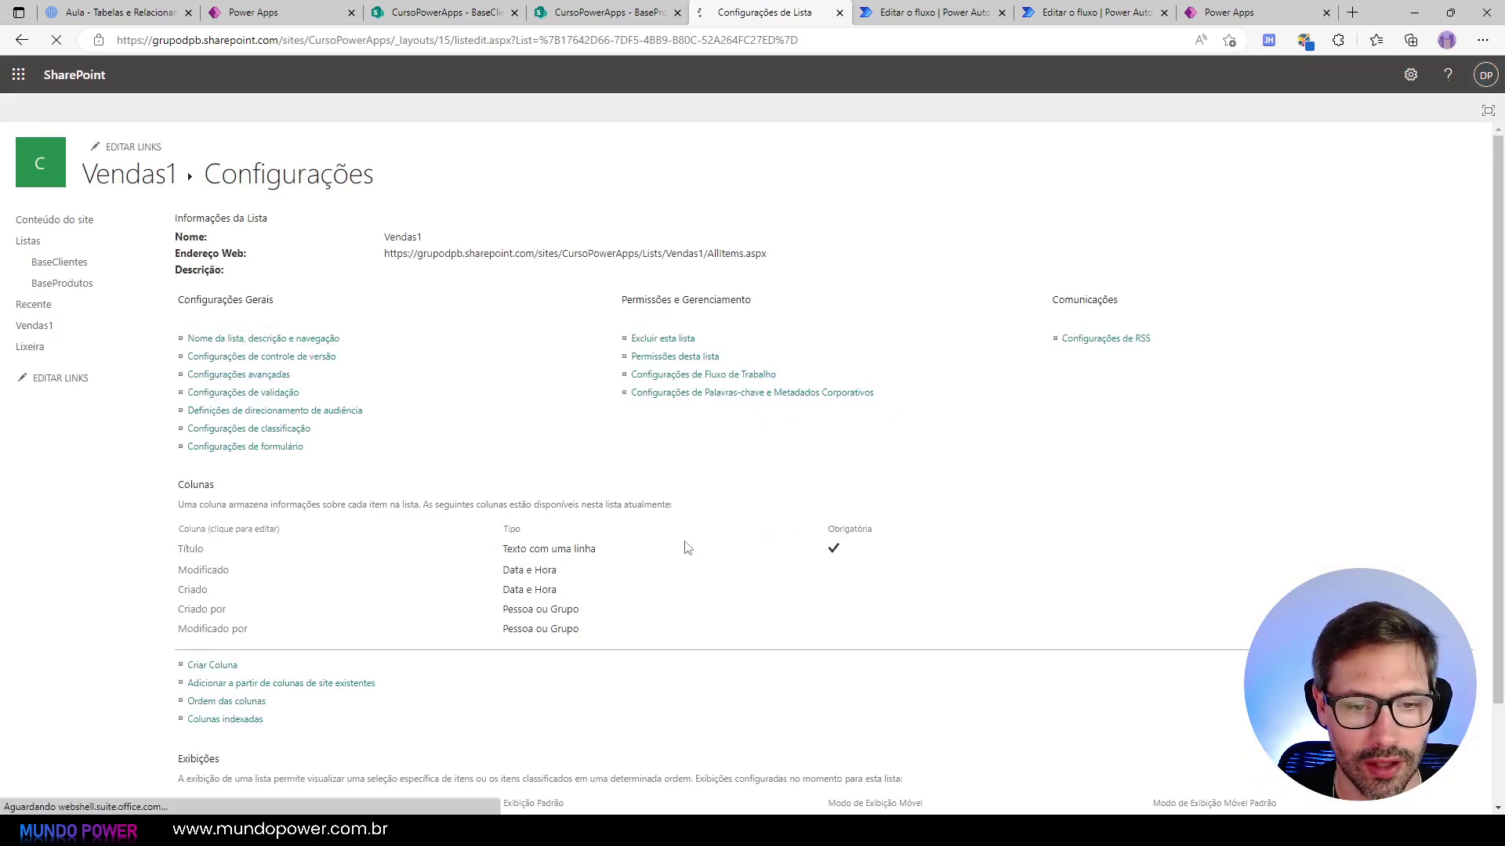
{"action": "left_click", "coordinate": [413, 409]}
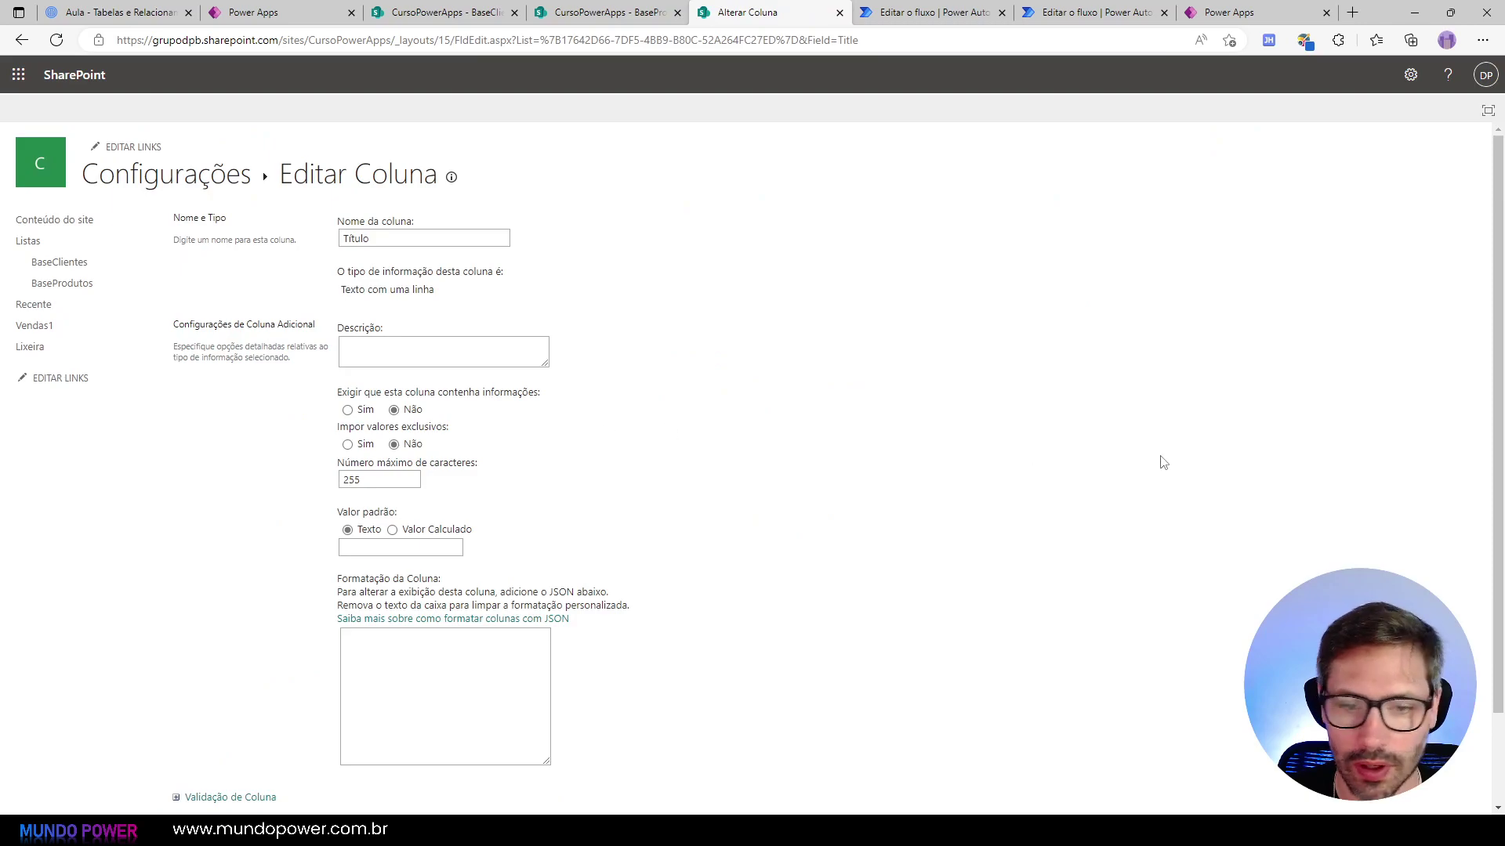
{"action": "scroll", "coordinate": [1207, 486], "scroll_direction": "down", "scroll_amount": 1}
{"action": "key", "text": "alt+Left"}
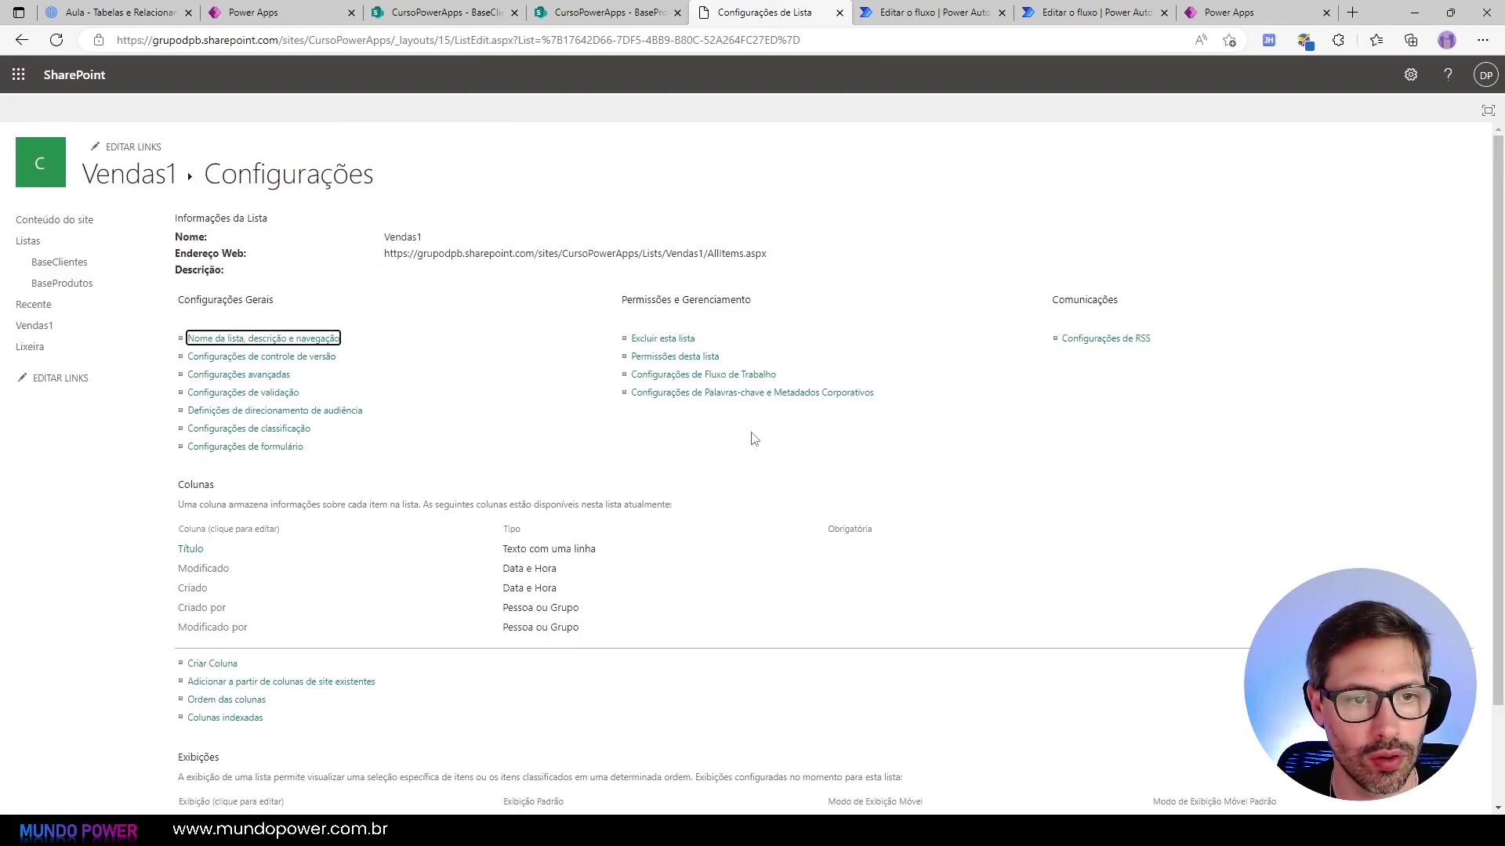
{"action": "left_click", "coordinate": [136, 175]}
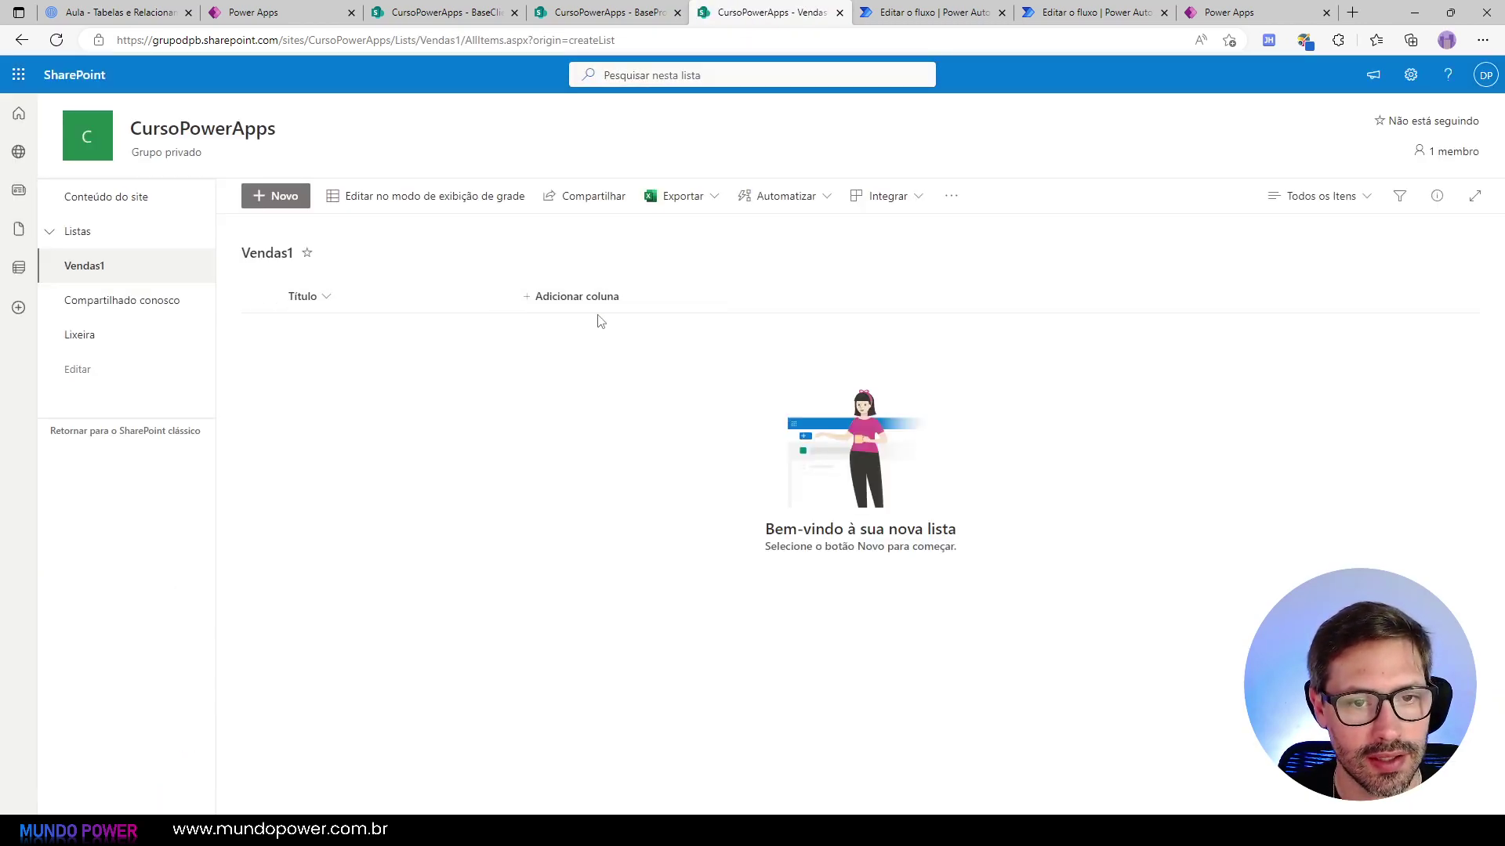
Step: Add a single-line text column named Cliente to the Vendas1 list
{"action": "left_click", "coordinate": [595, 311]}
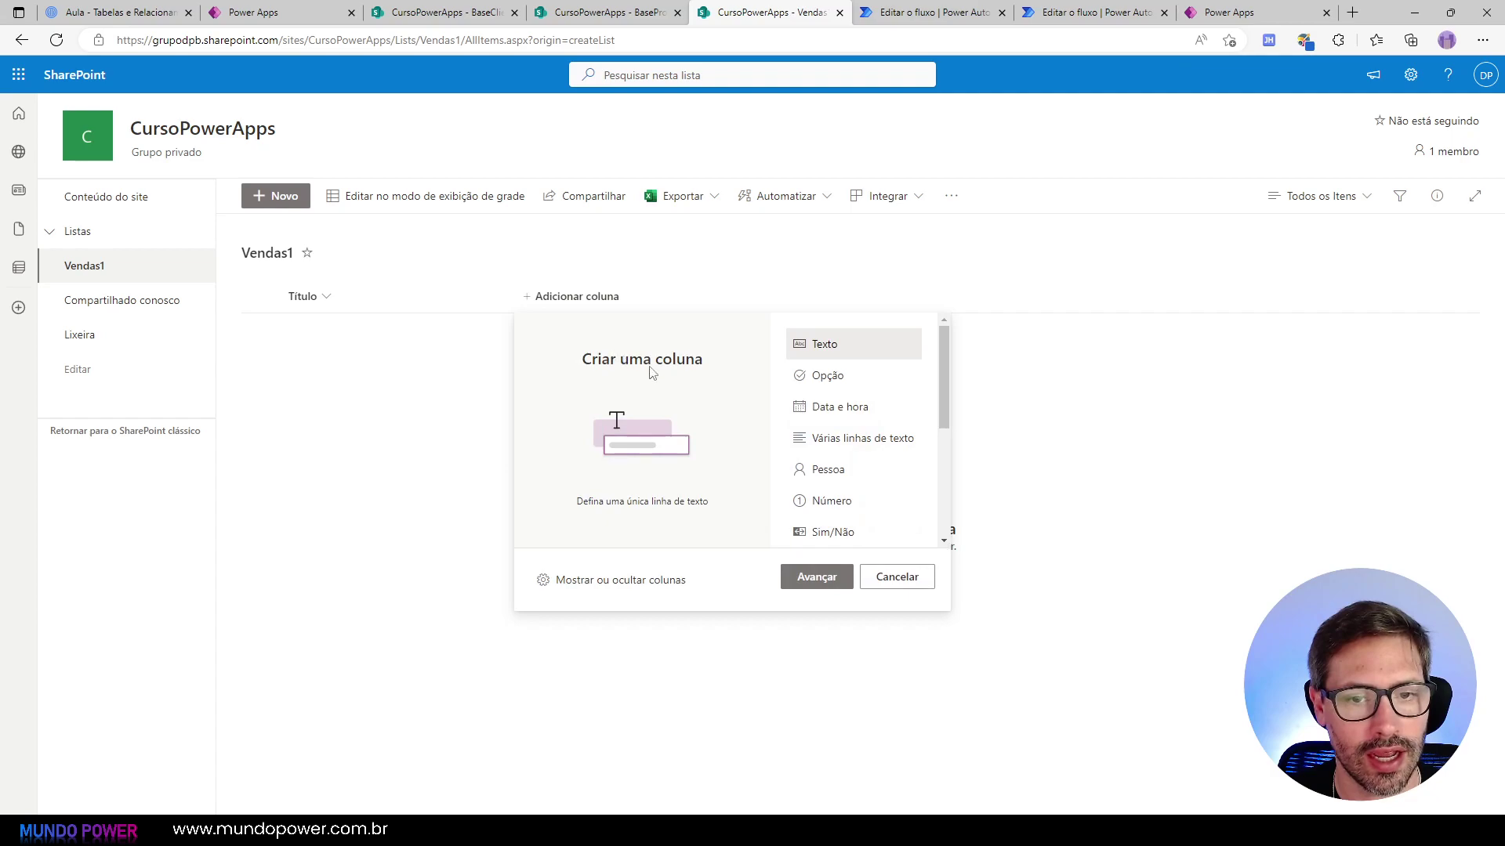
{"action": "left_click", "coordinate": [837, 578]}
{"action": "left_click", "coordinate": [1334, 155]}
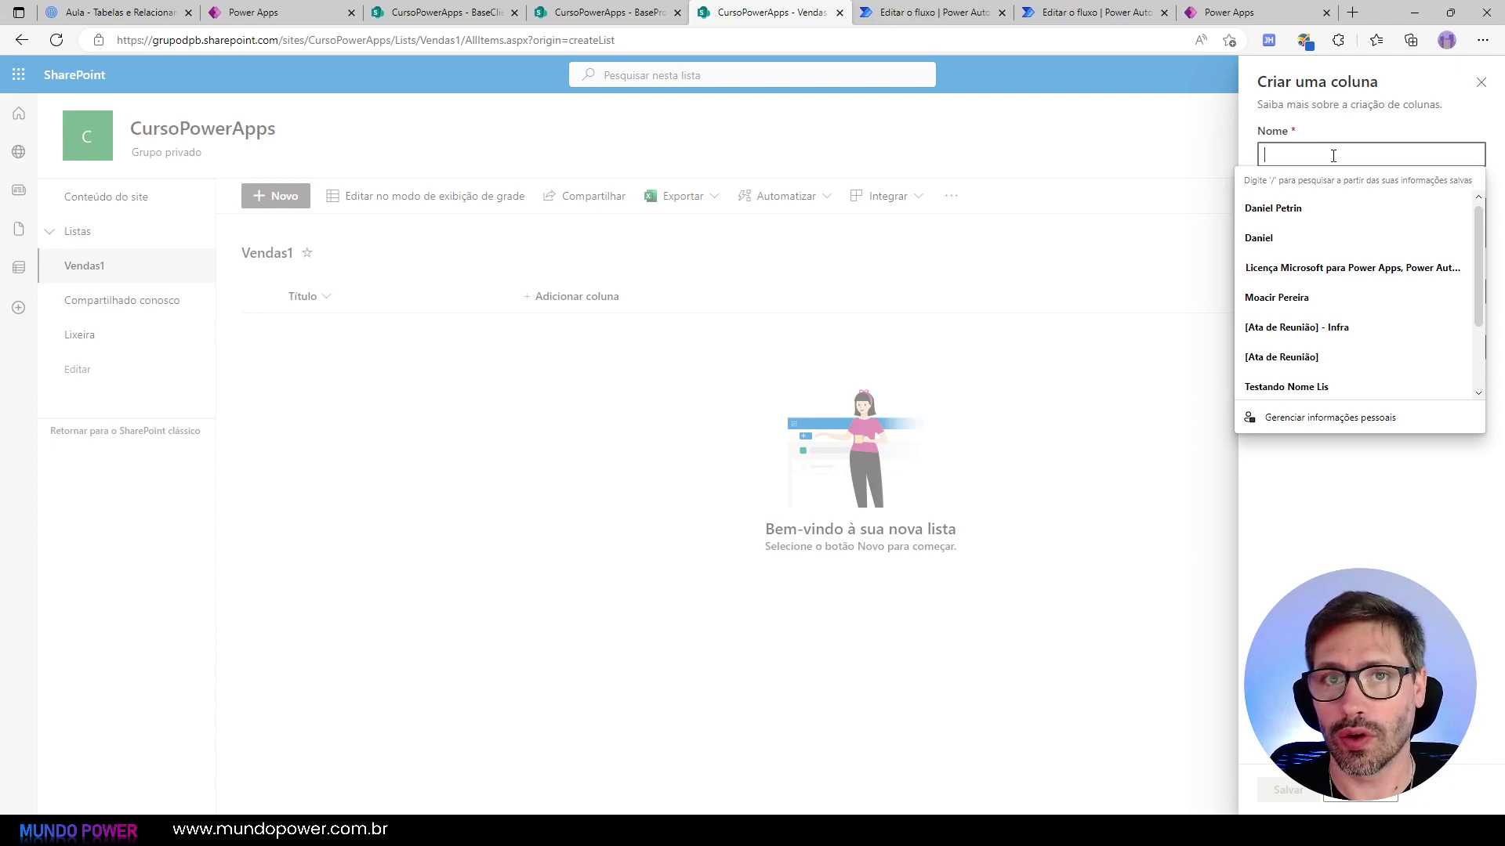
{"action": "type", "text": "Cliente"}
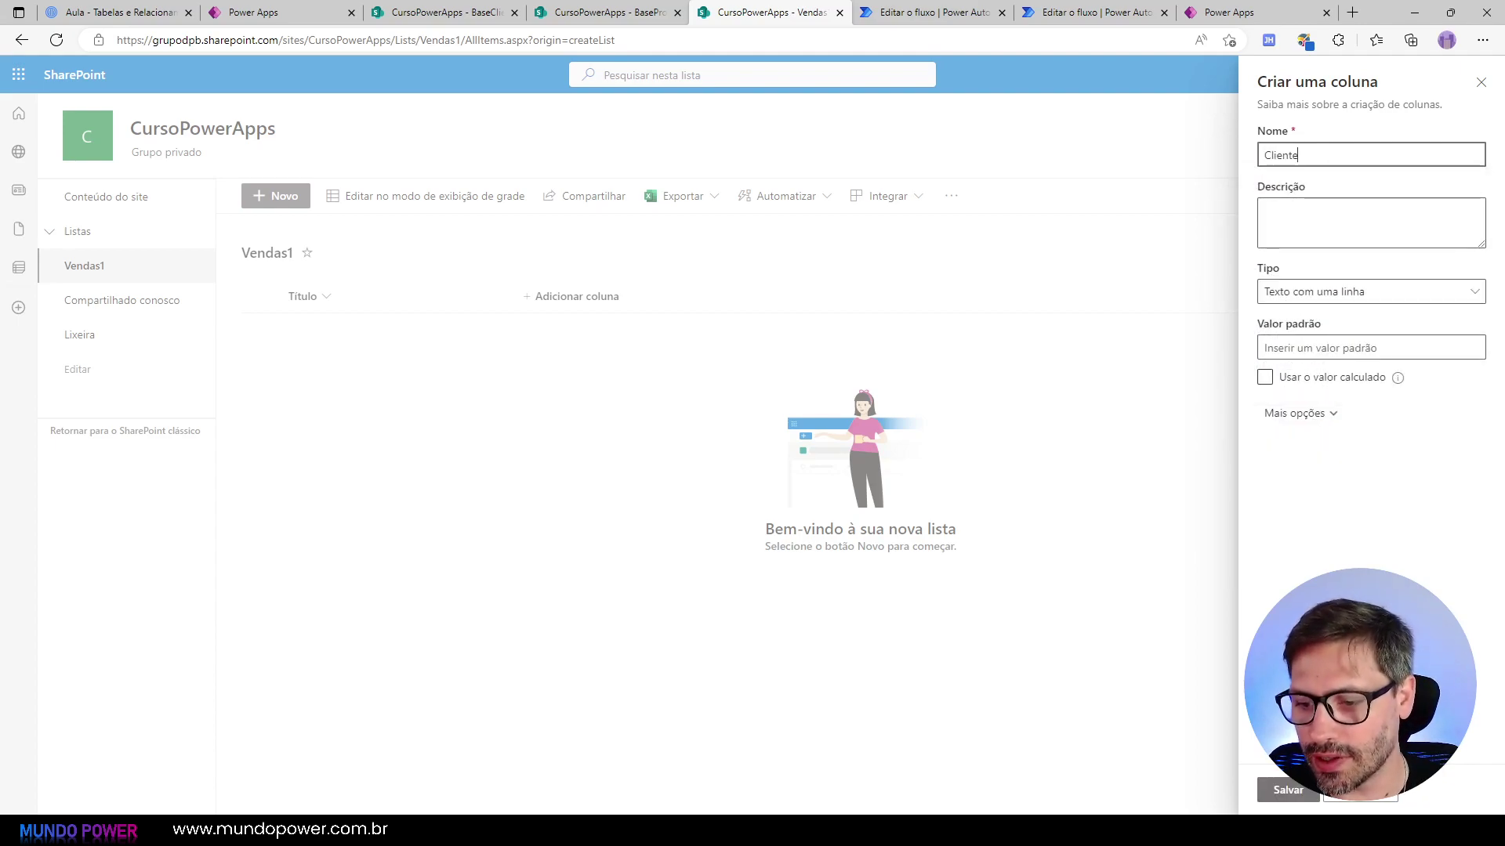
{"action": "left_click", "coordinate": [1294, 791]}
Step: Add a single-line text column named Produto to the Vendas1 list
{"action": "left_click", "coordinate": [686, 297]}
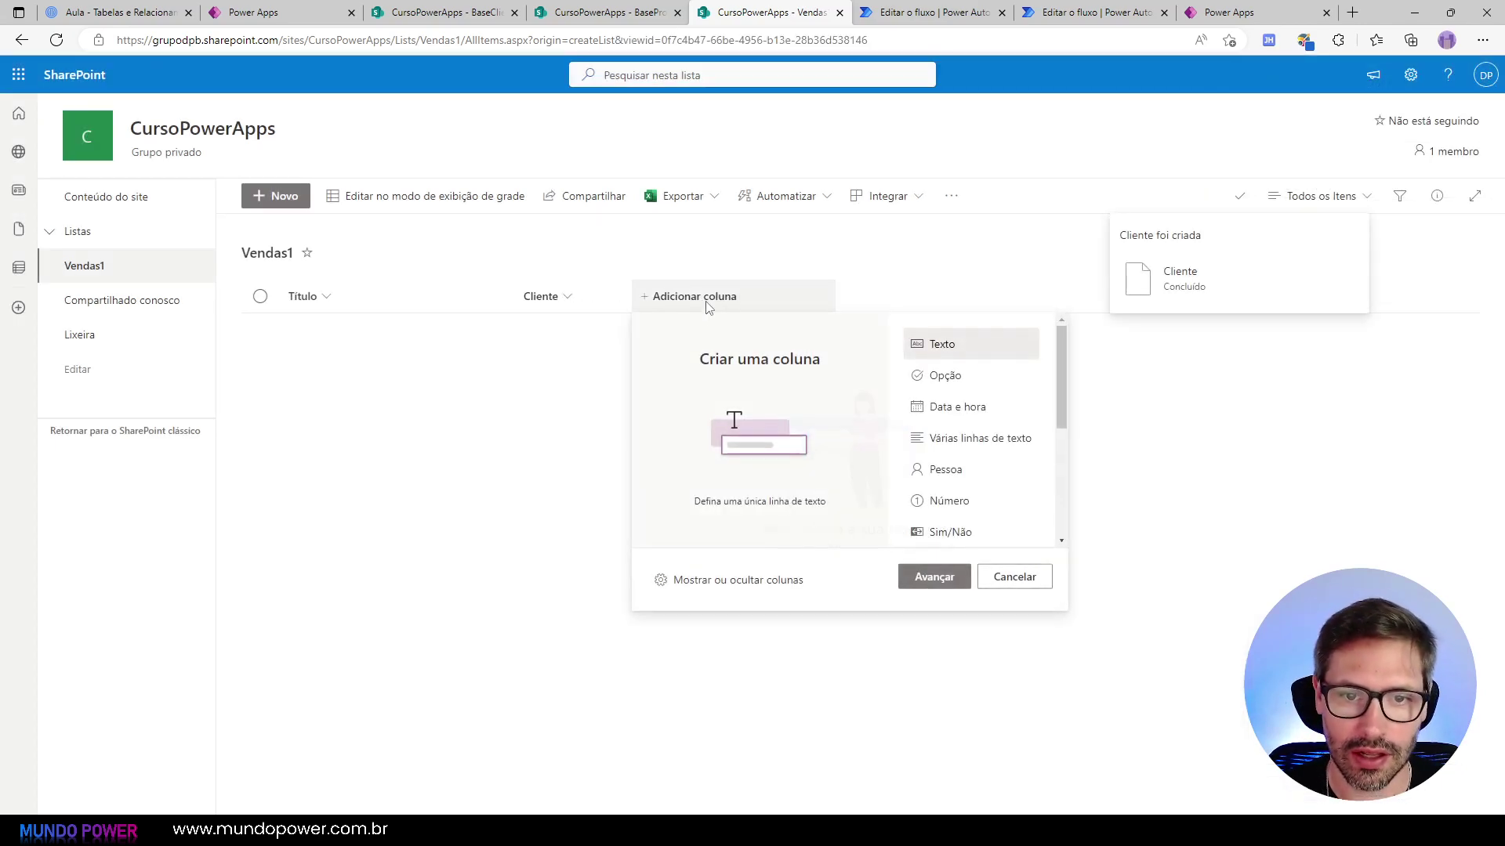
{"action": "left_click", "coordinate": [953, 578]}
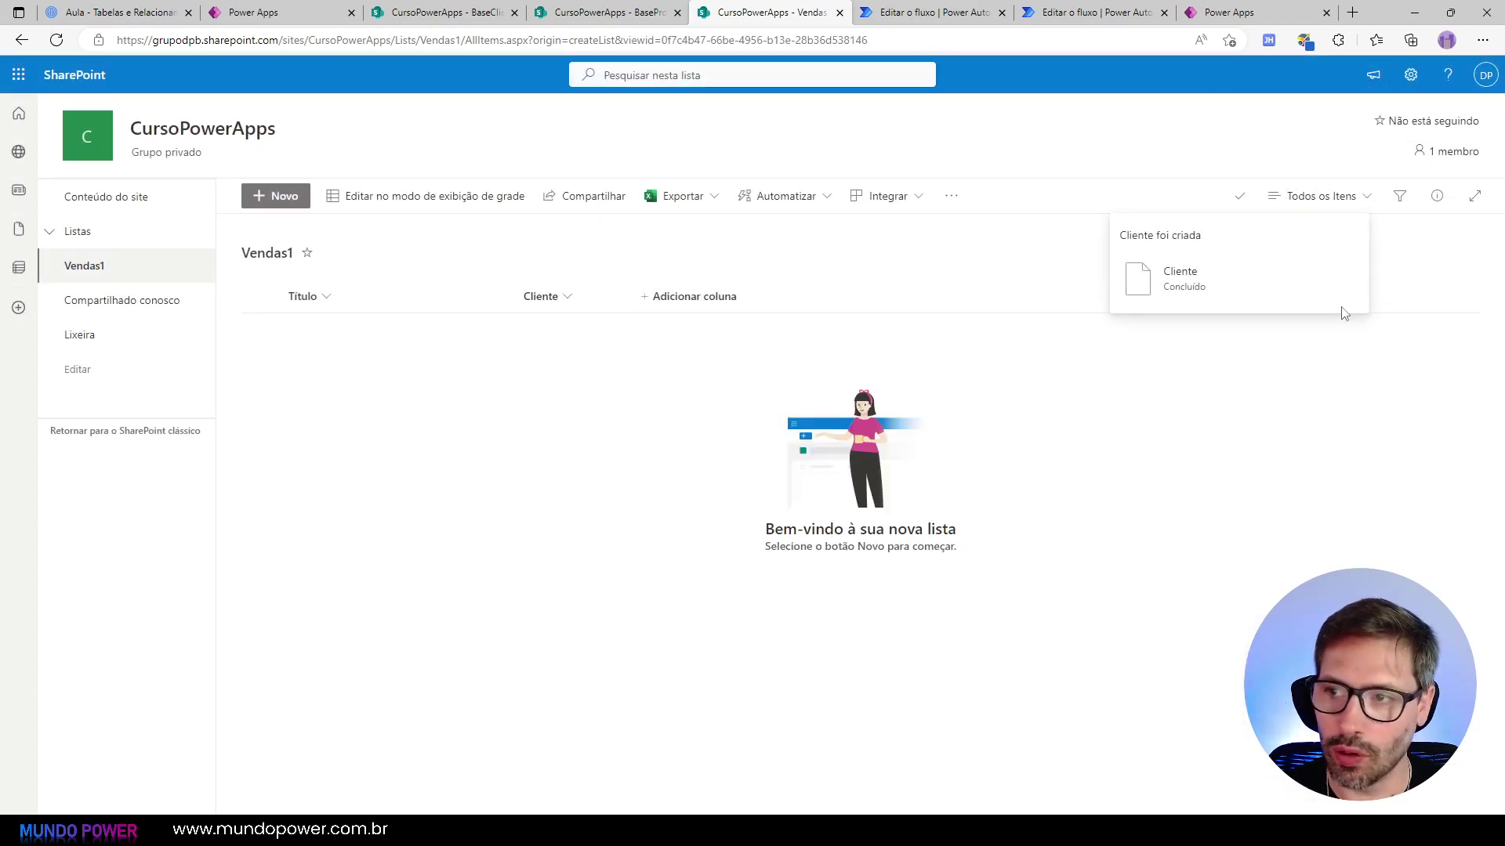
{"action": "left_click", "coordinate": [1417, 151]}
{"action": "type", "text": "Produto"}
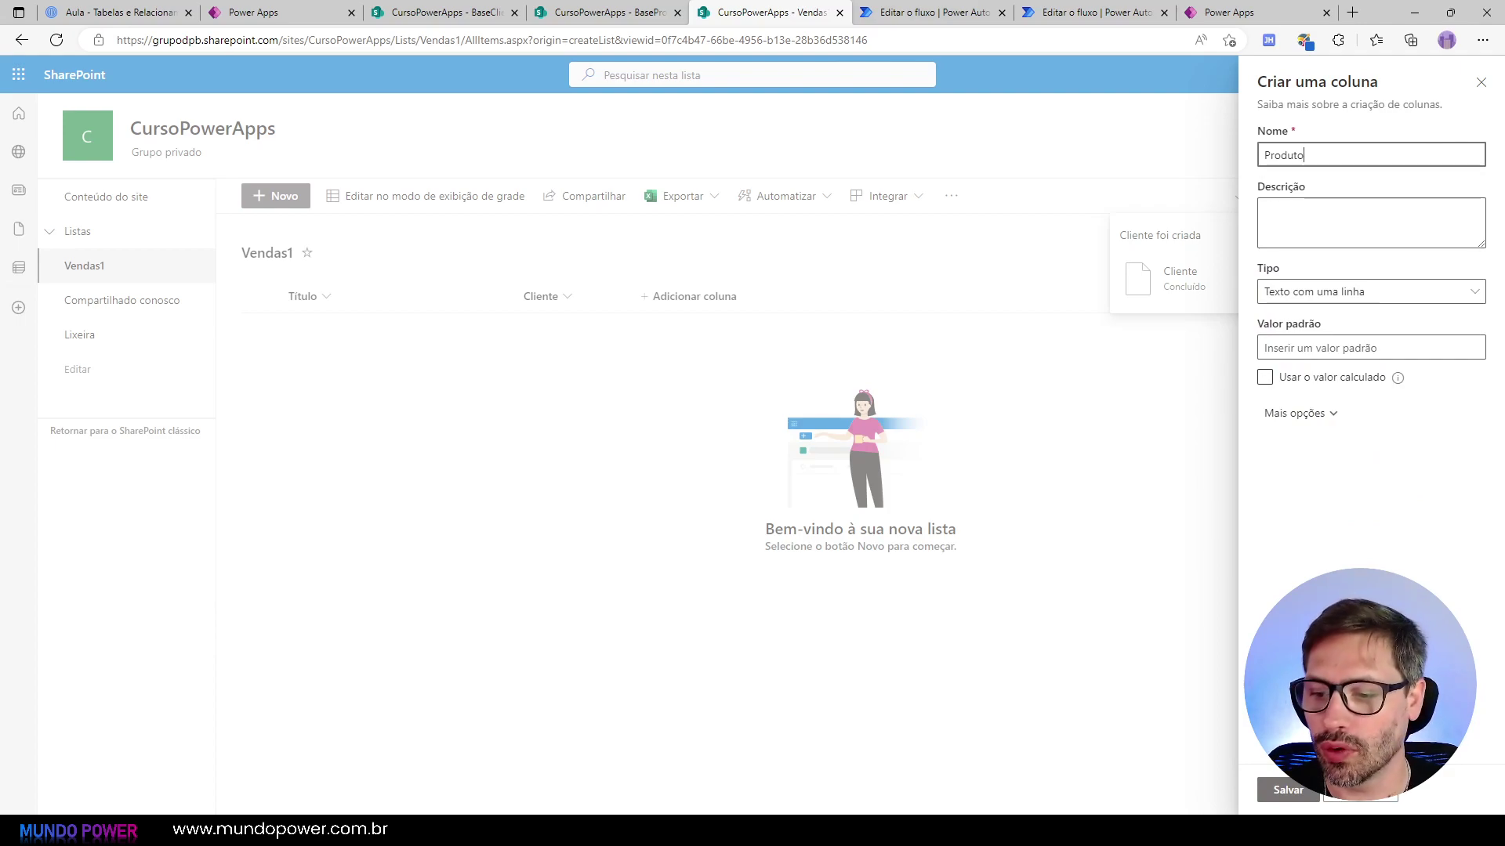
{"action": "left_click", "coordinate": [1301, 788]}
Step: Add a date and time column named DataVenda to the Vendas1 list
{"action": "left_click", "coordinate": [807, 296]}
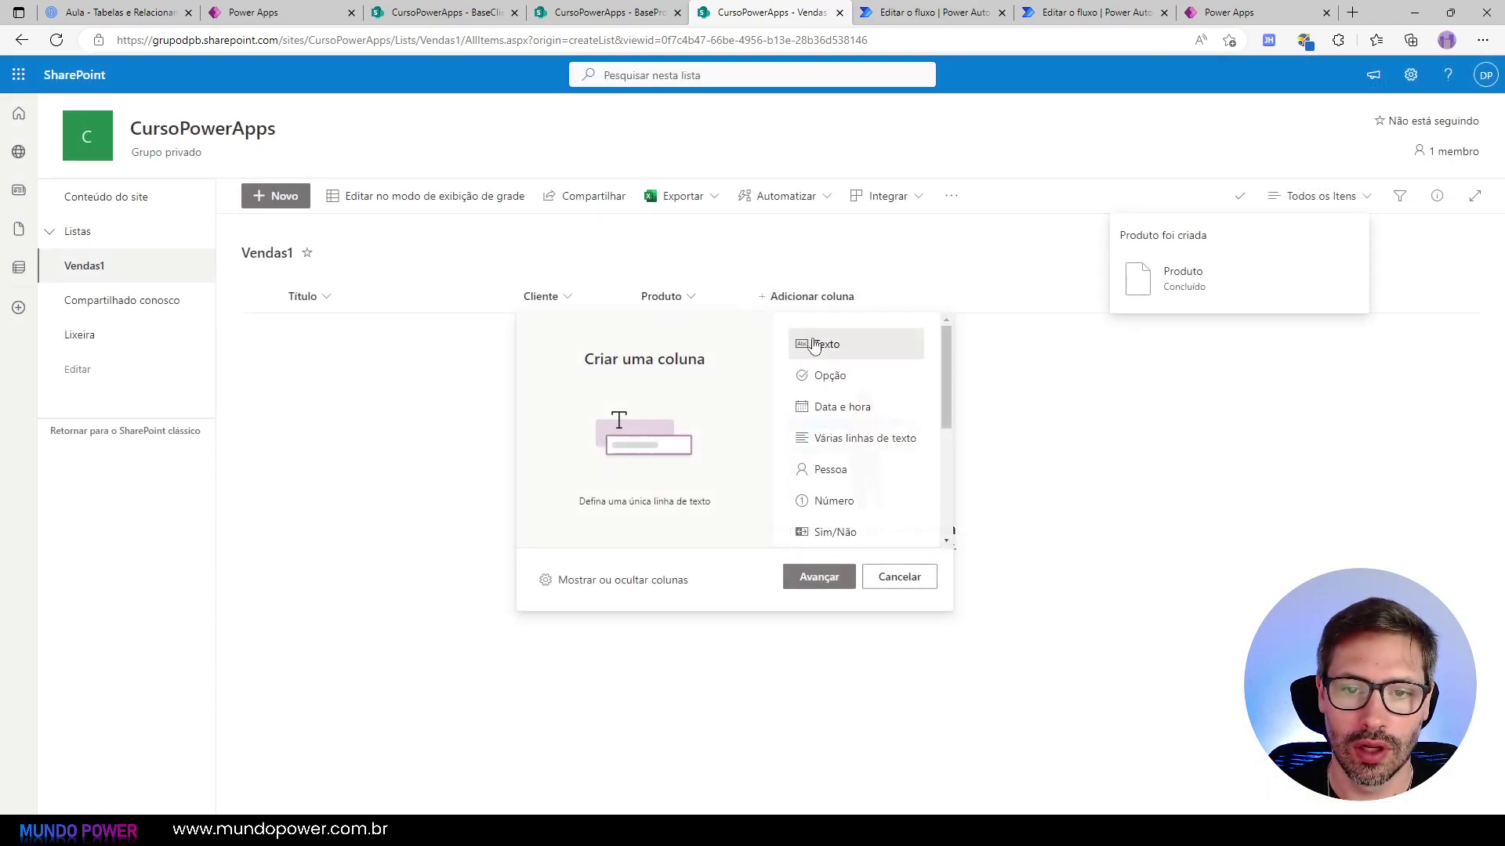
{"action": "left_click", "coordinate": [842, 407]}
{"action": "left_click", "coordinate": [823, 575]}
{"action": "type", "text": "DataVenda"}
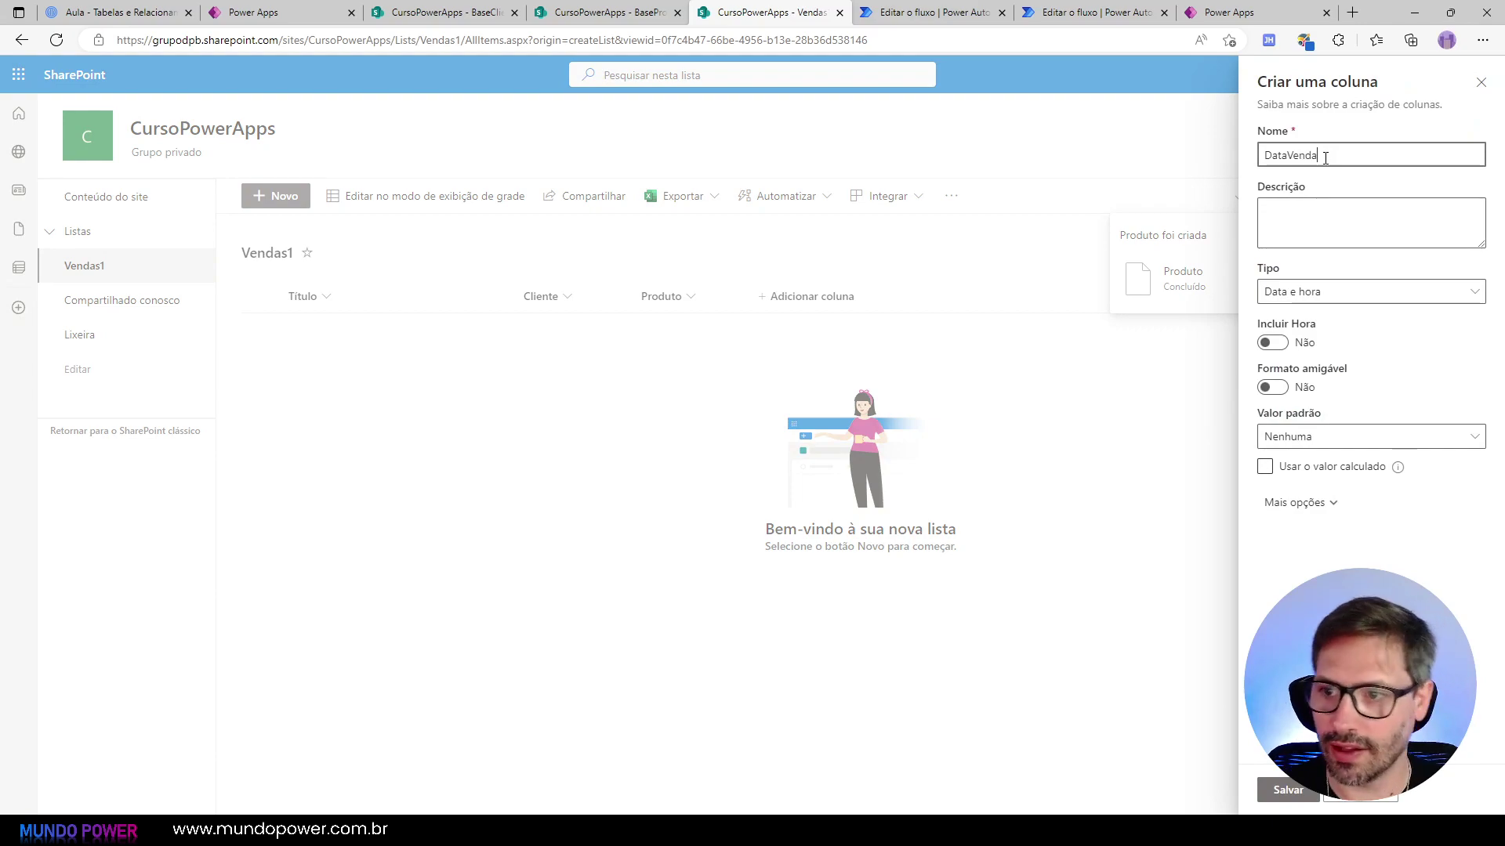
{"action": "left_click", "coordinate": [1307, 791]}
Step: Hide the Título column in the Vendas1 view and show the ID column as the first one
{"action": "left_click", "coordinate": [305, 296]}
{"action": "mouse_move", "coordinate": [401, 445]}
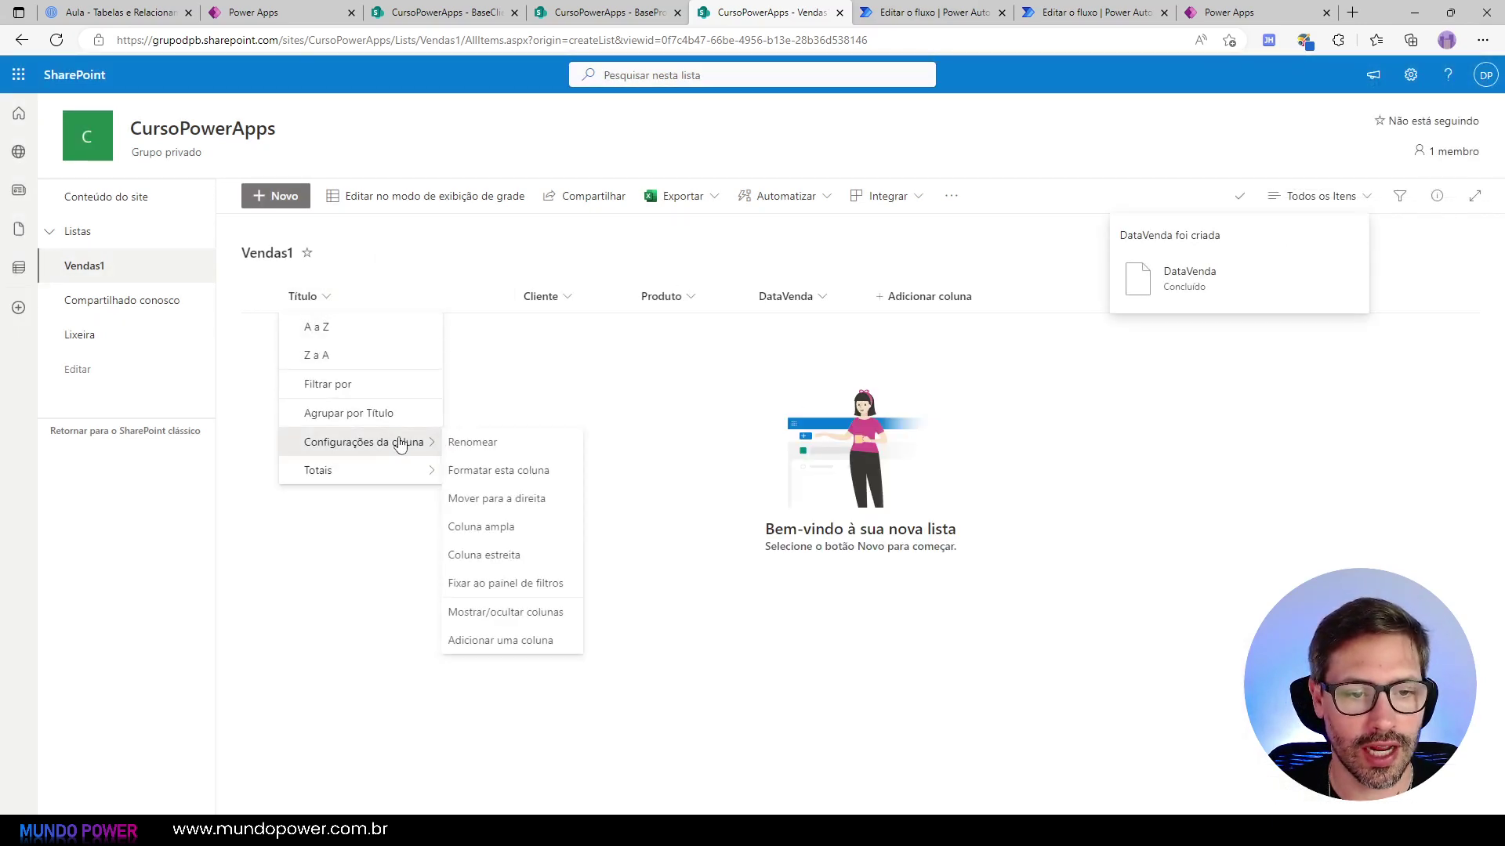
{"action": "left_click", "coordinate": [518, 623]}
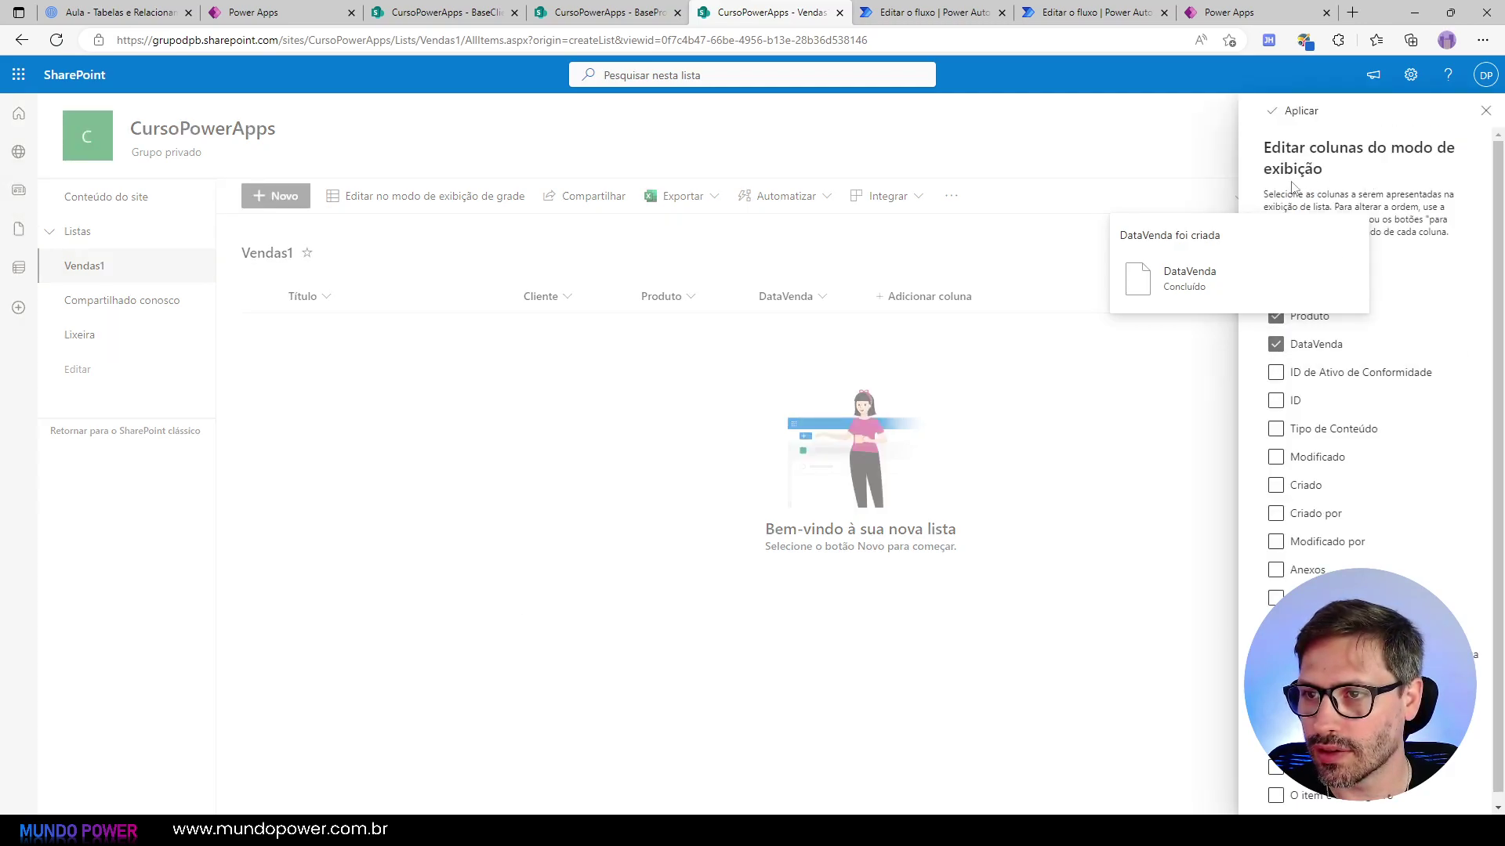
{"action": "left_click", "coordinate": [1277, 259]}
{"action": "left_click", "coordinate": [1277, 401]}
{"action": "left_click_drag", "start_coordinate": [1314, 408], "coordinate": [1314, 293]}
{"action": "left_click", "coordinate": [1294, 111]}
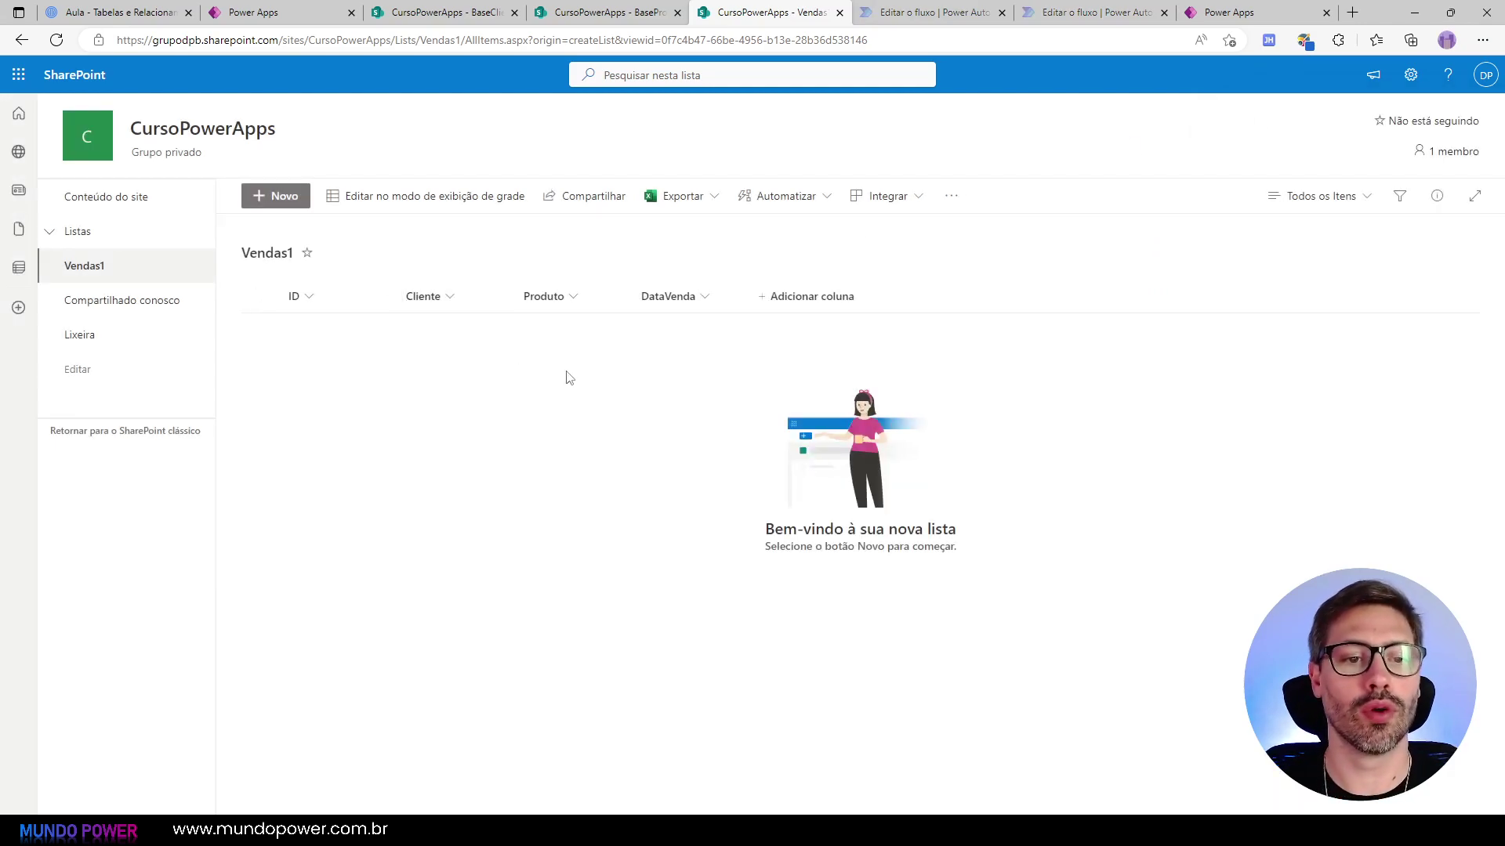
Step: Switch to the Aula - Tabelas e Relacionamentos app in Power Apps and go to its Método 1 screen
{"action": "mouse_move", "coordinate": [279, 6]}
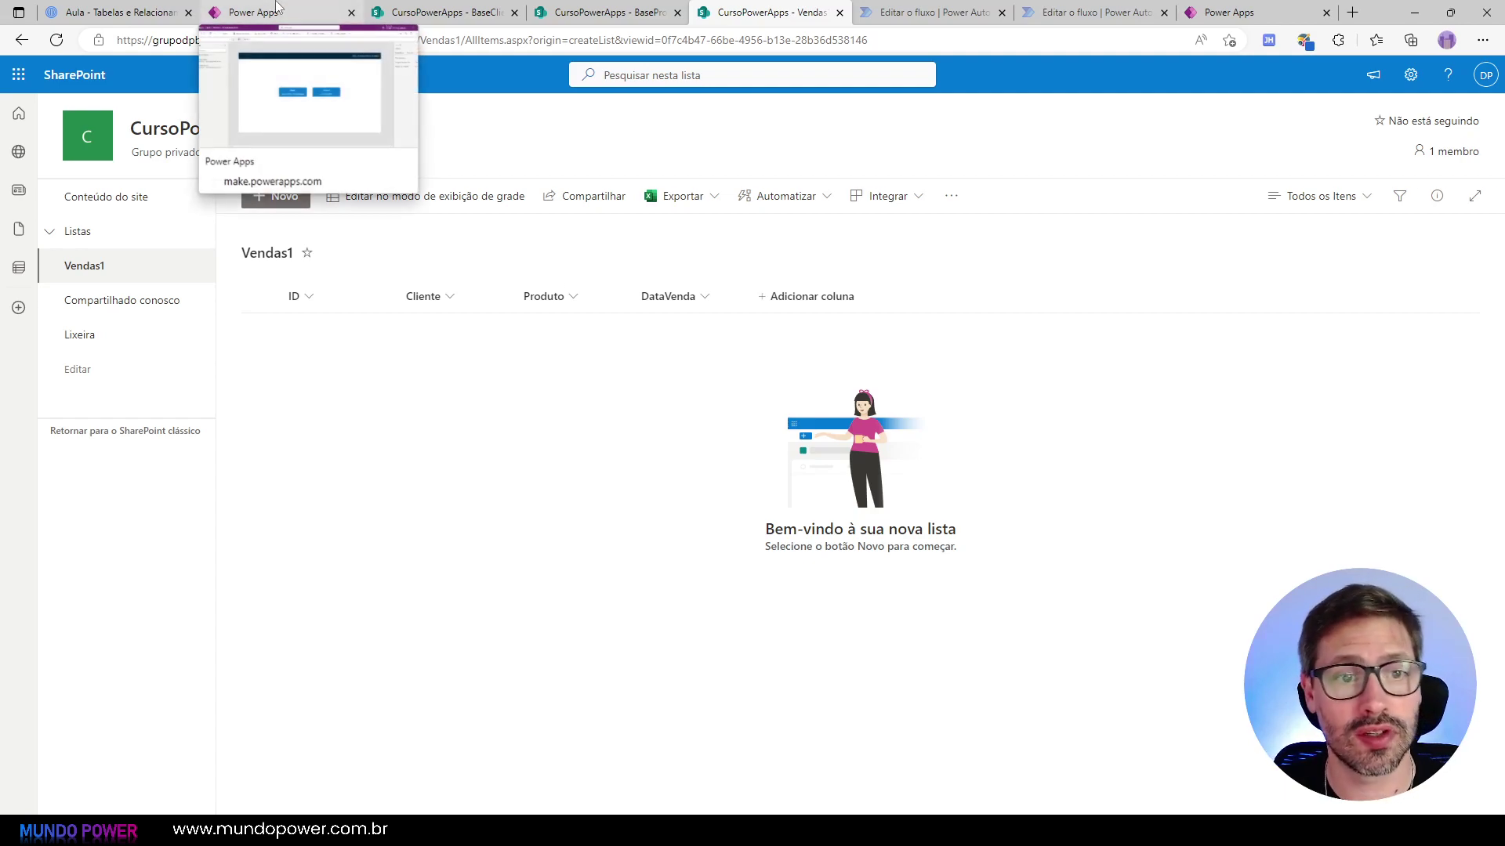
{"action": "left_click", "coordinate": [279, 11]}
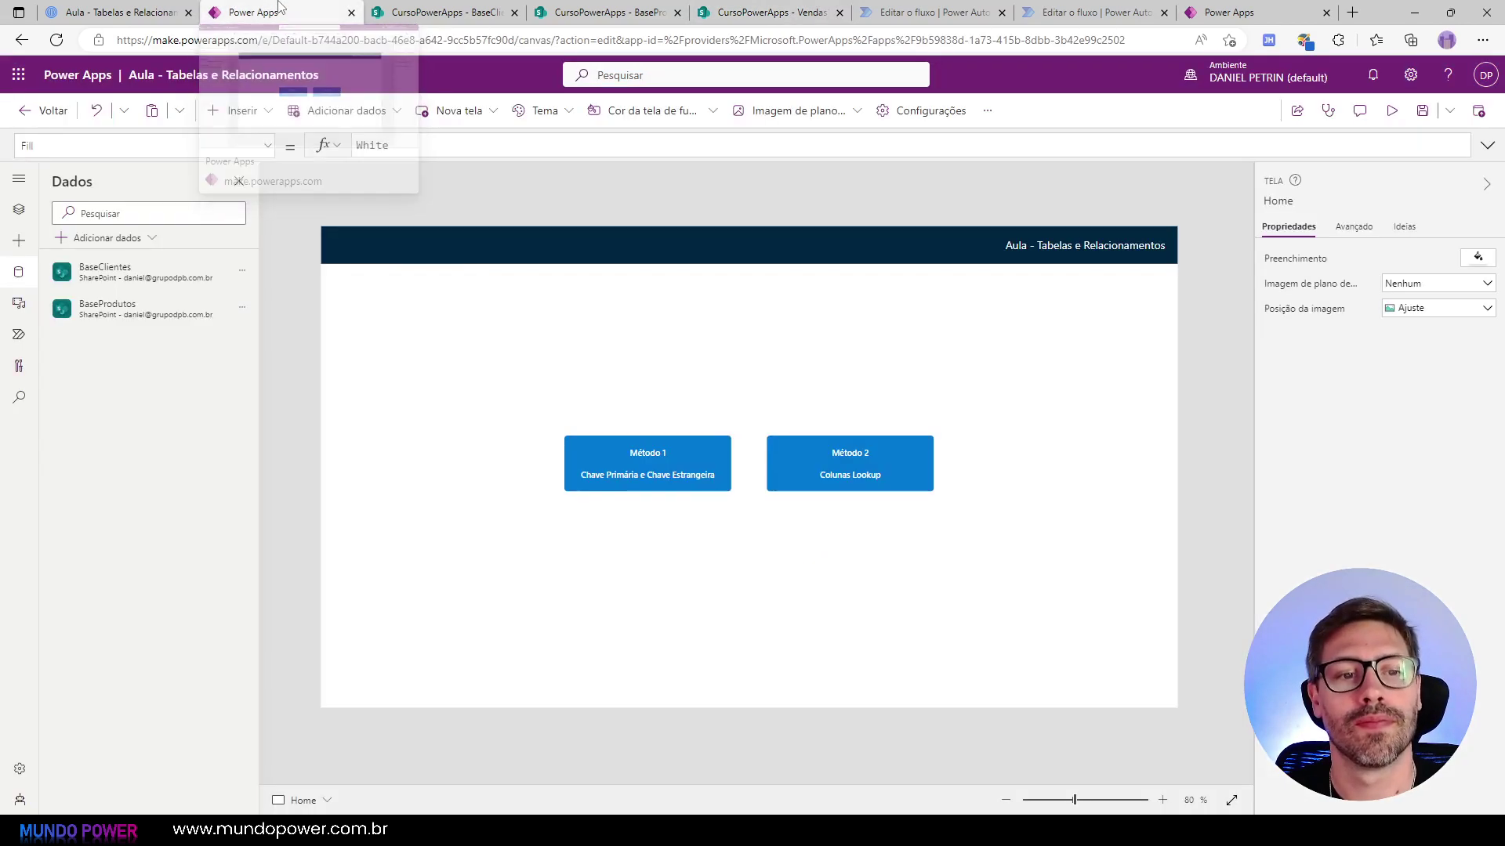
{"action": "left_click", "coordinate": [653, 482], "text": "alt"}
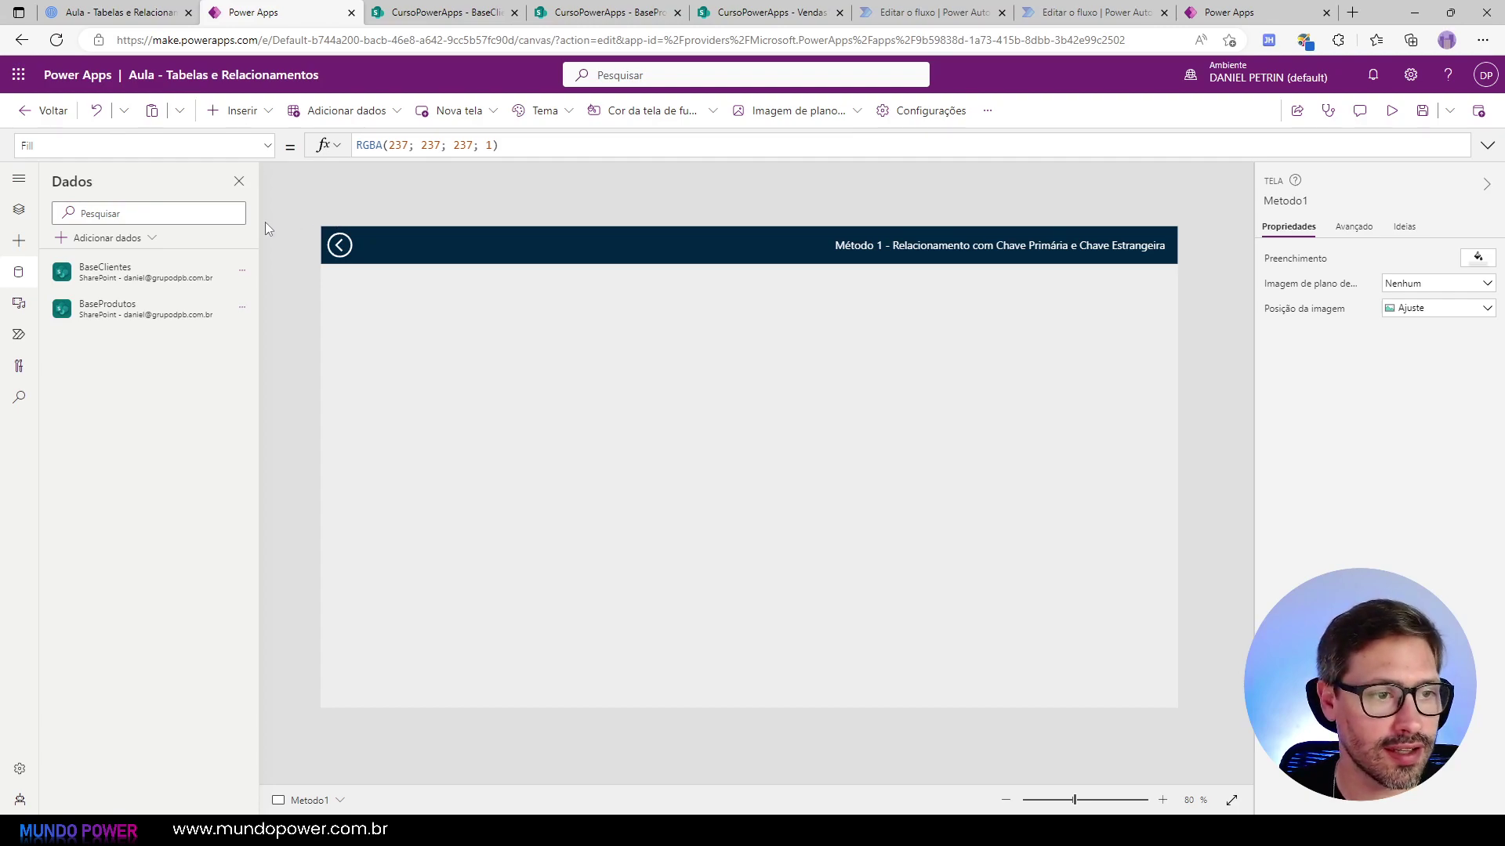
Step: Connect the Vendas1 list from the CursoPowerApps SharePoint site to the app as a data source
{"action": "left_click", "coordinate": [81, 238]}
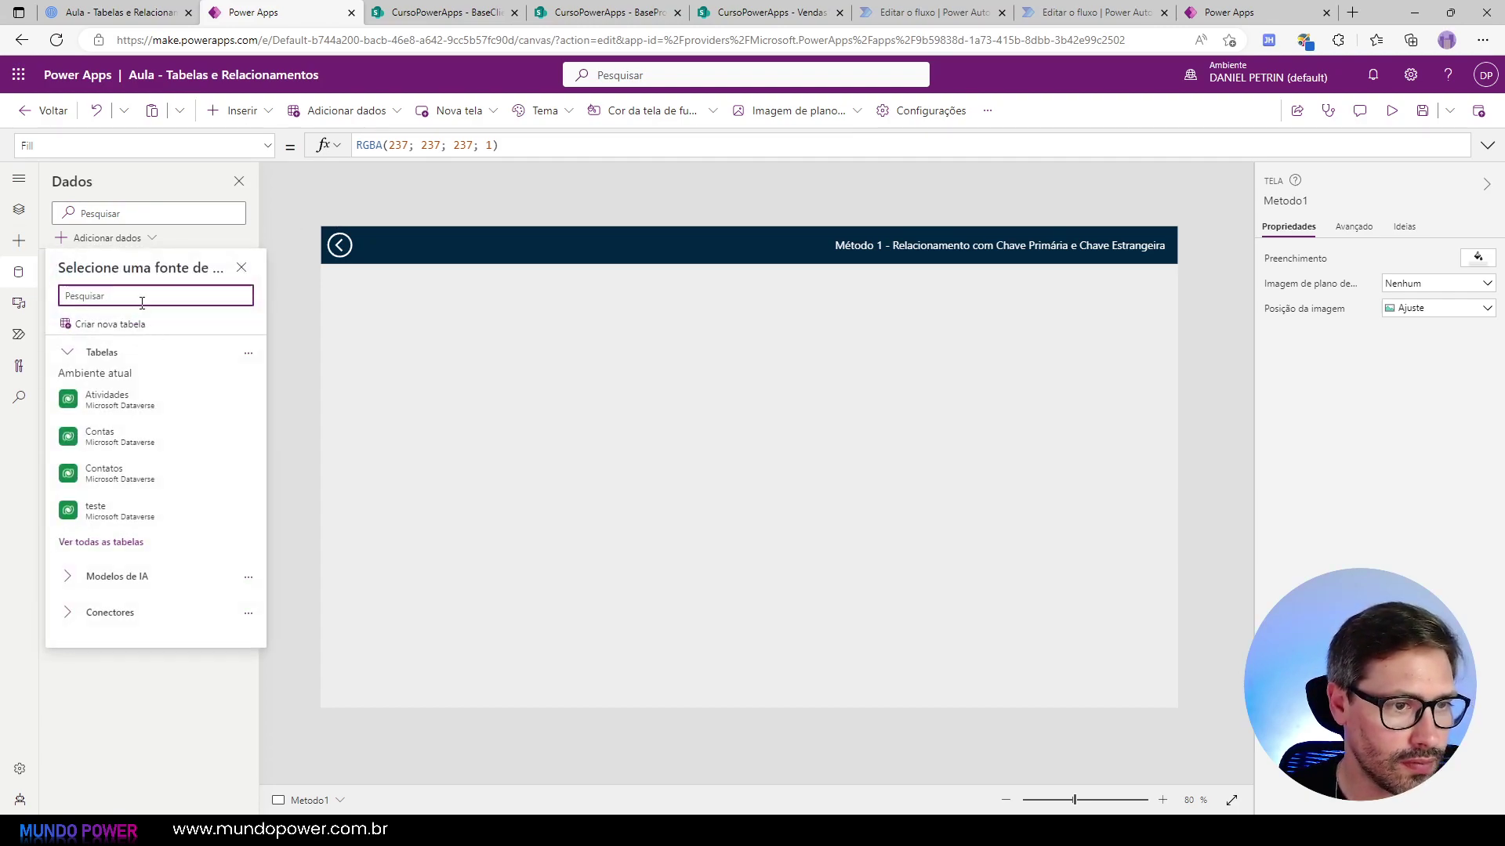
{"action": "type", "text": "SharePoint"}
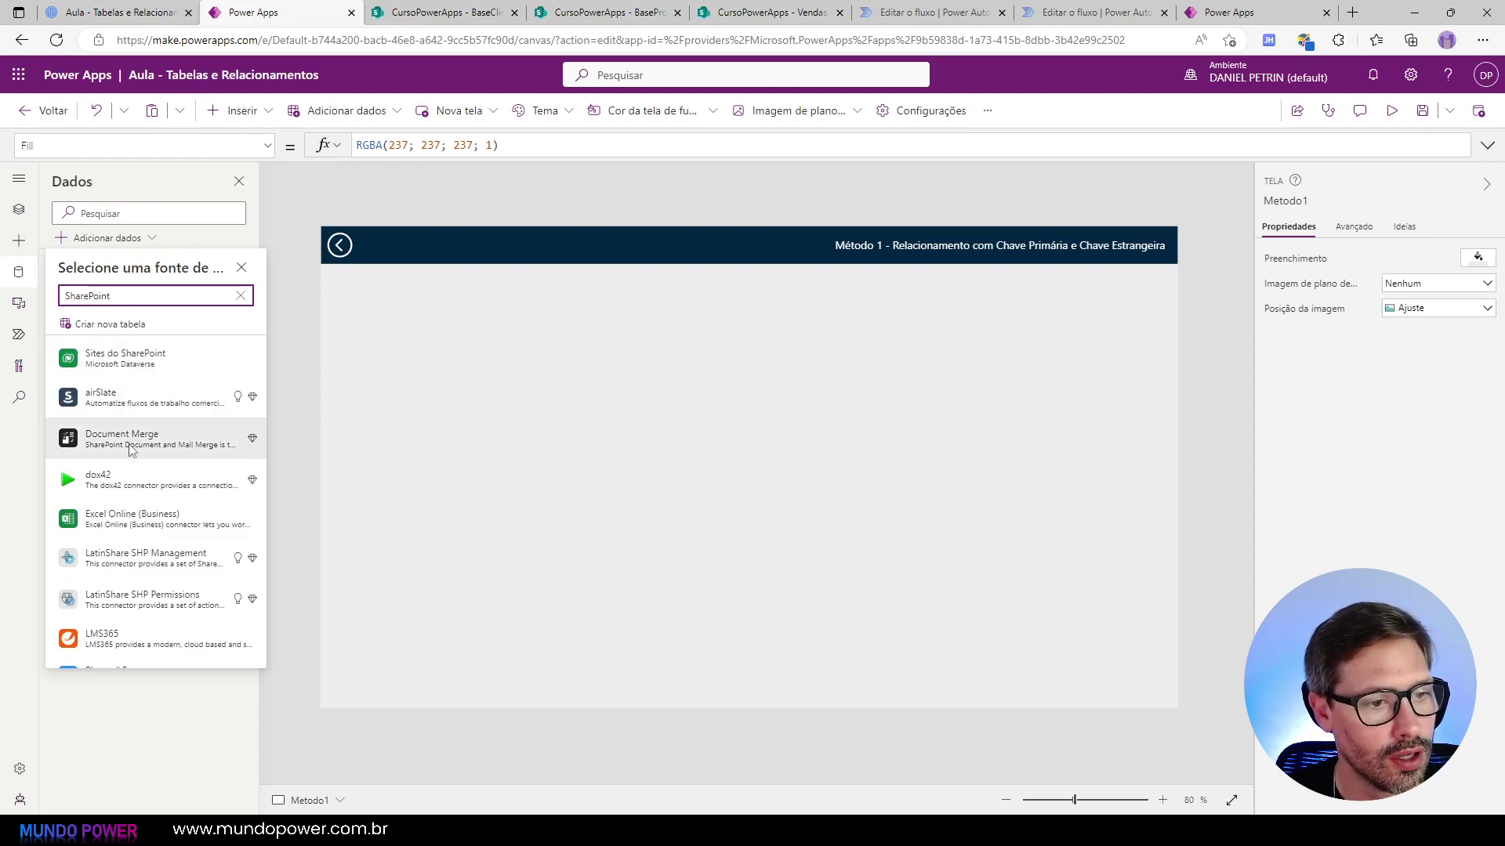
{"action": "scroll", "coordinate": [110, 603], "scroll_direction": "down", "scroll_amount": 3}
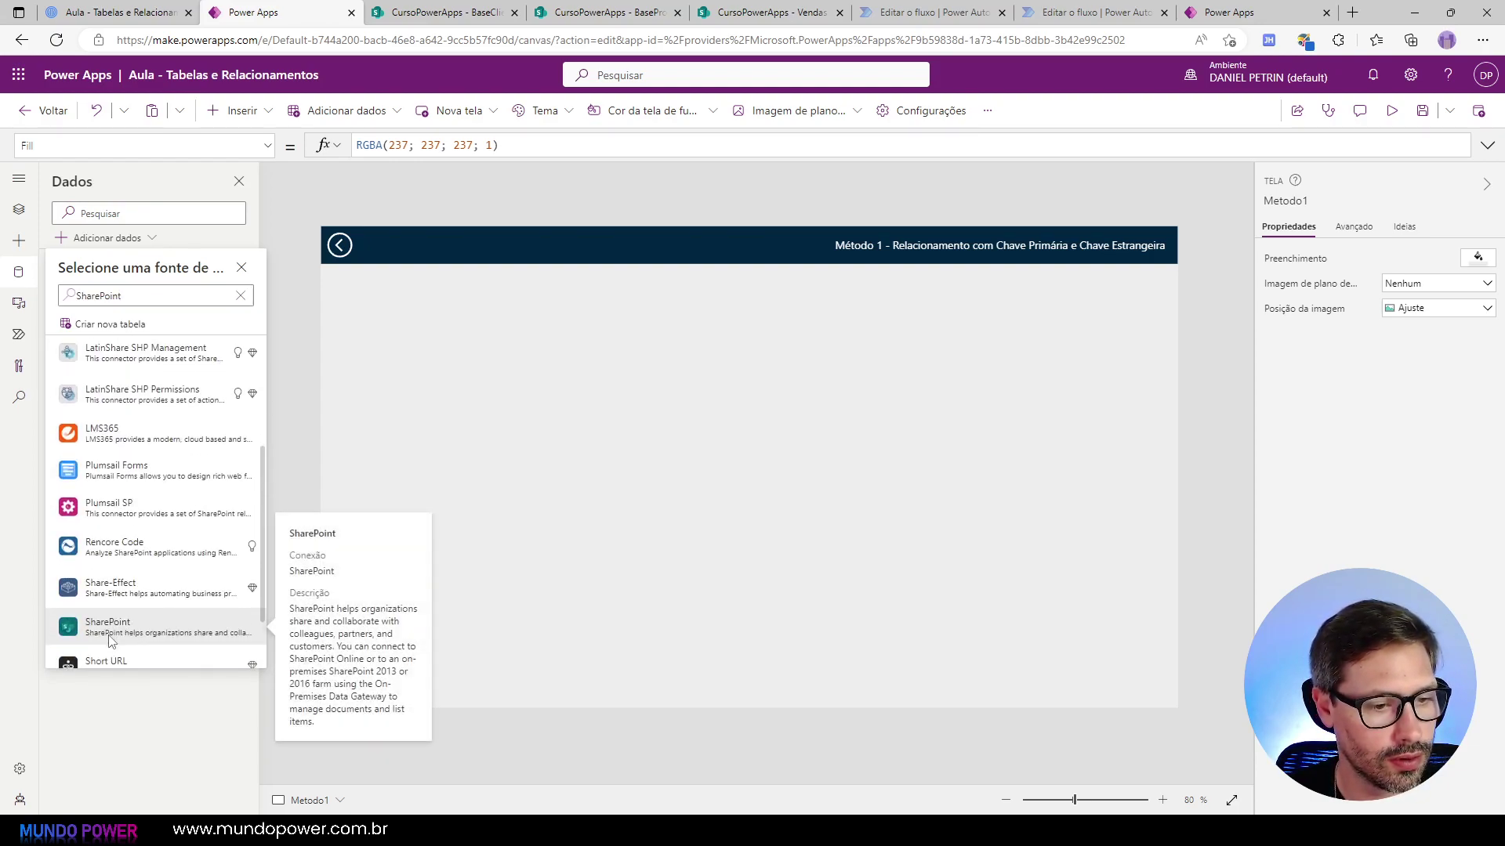
{"action": "left_click", "coordinate": [109, 636]}
{"action": "left_click", "coordinate": [155, 349]}
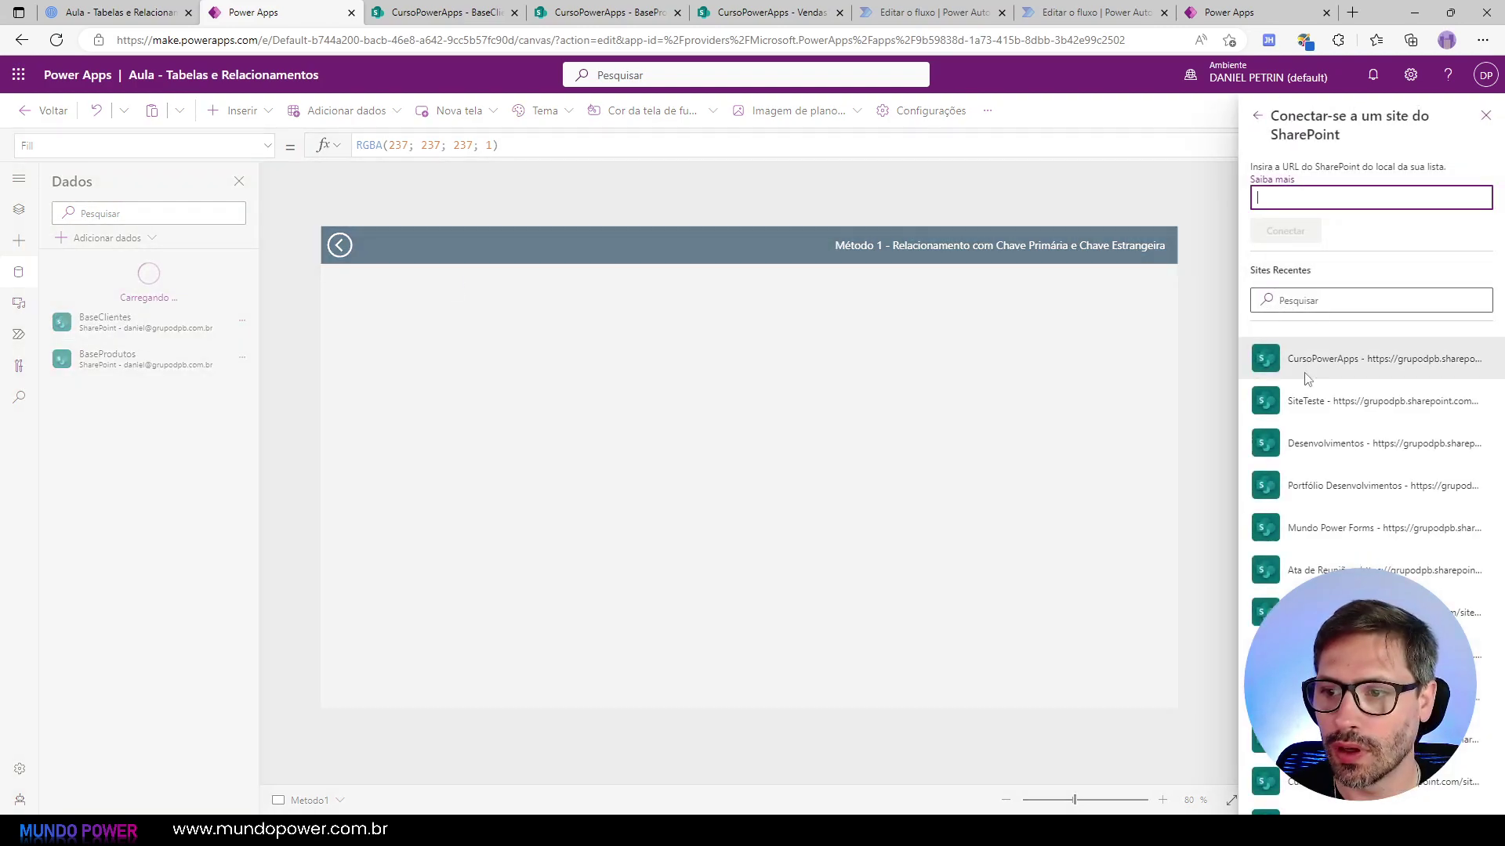
{"action": "left_click", "coordinate": [1304, 368]}
{"action": "left_click", "coordinate": [1303, 317]}
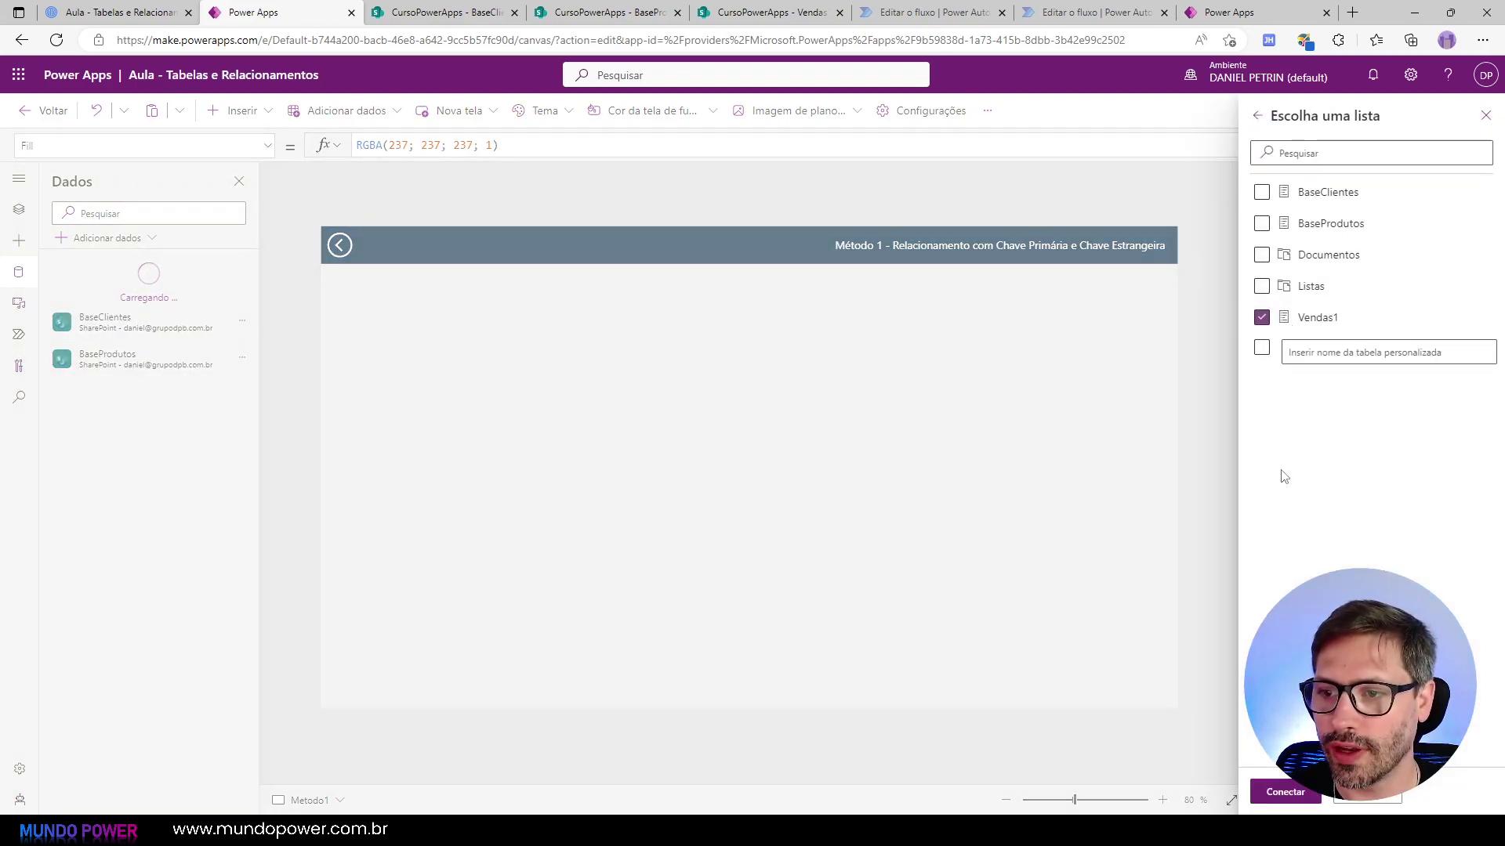
{"action": "left_click", "coordinate": [1285, 792]}
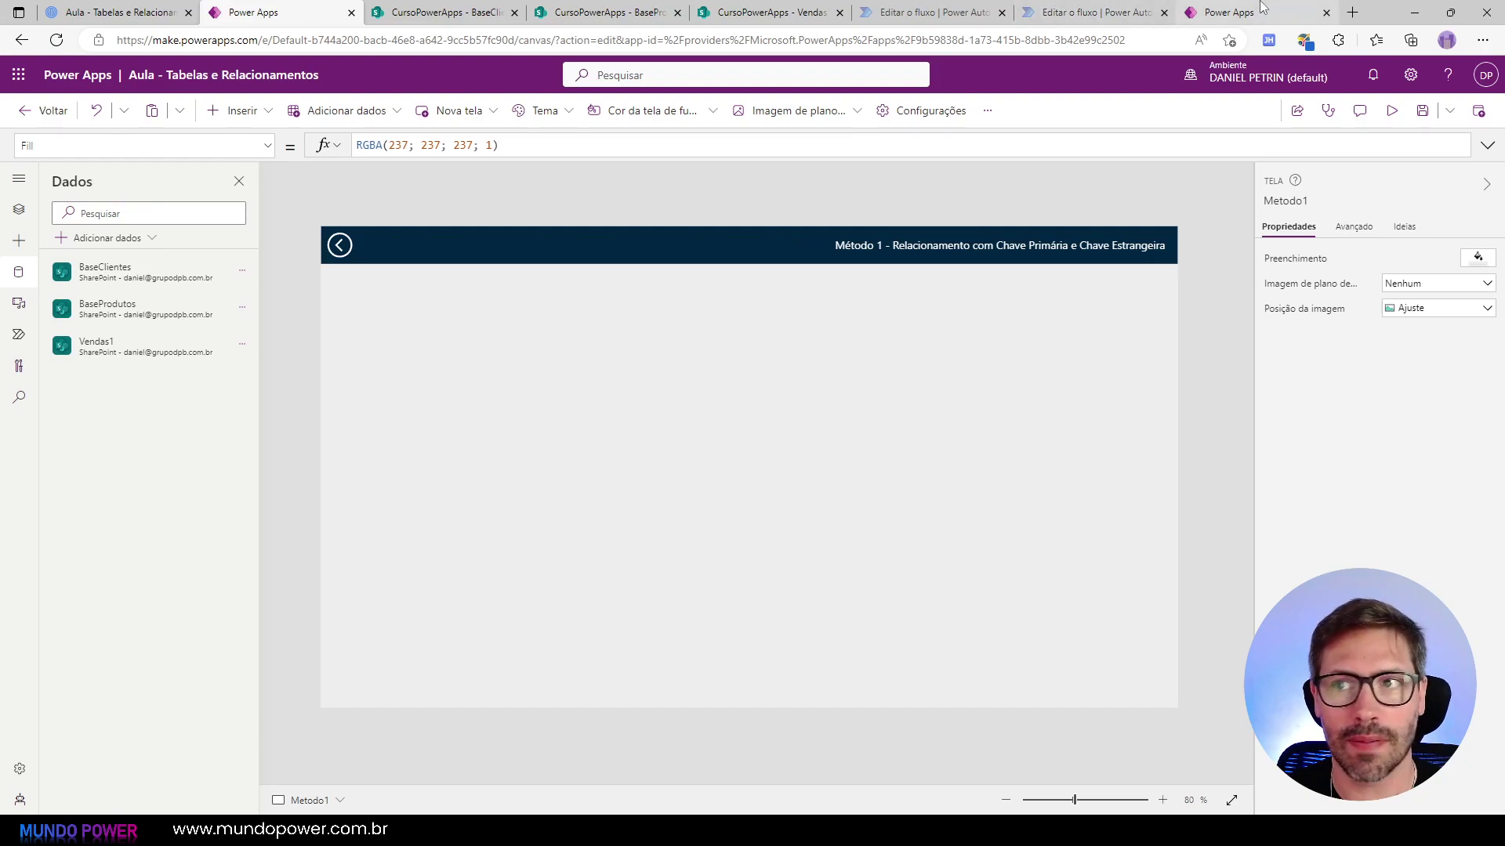
Step: Copy the Formulário X container from the [TEMPLATE] app into the Metodo1 screen and lower its upper edge to Y 104, below the header
{"action": "left_click", "coordinate": [1226, 12]}
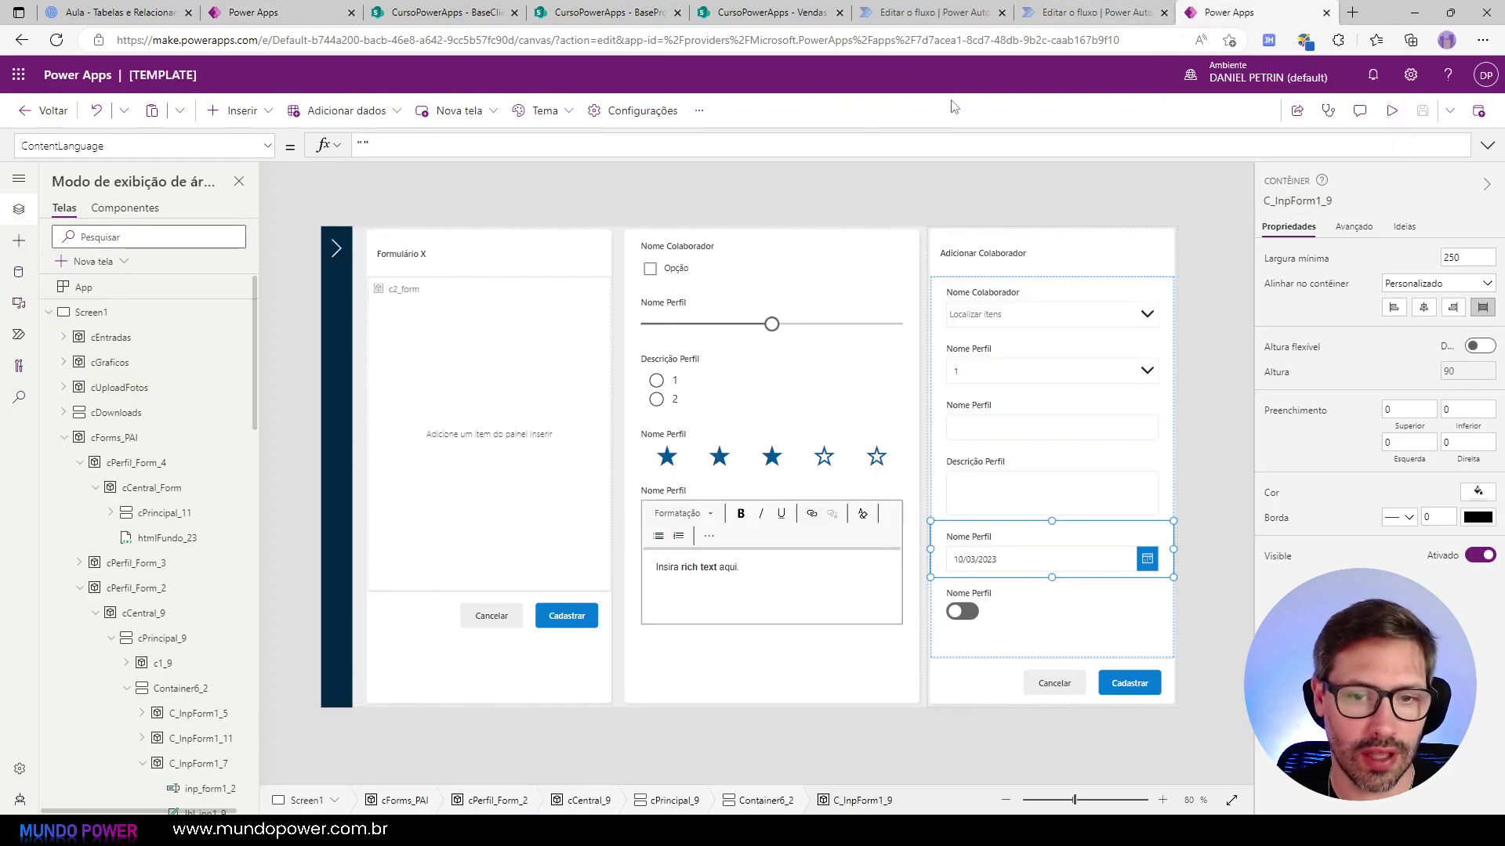
{"action": "left_click", "coordinate": [522, 687]}
{"action": "left_click", "coordinate": [498, 800]}
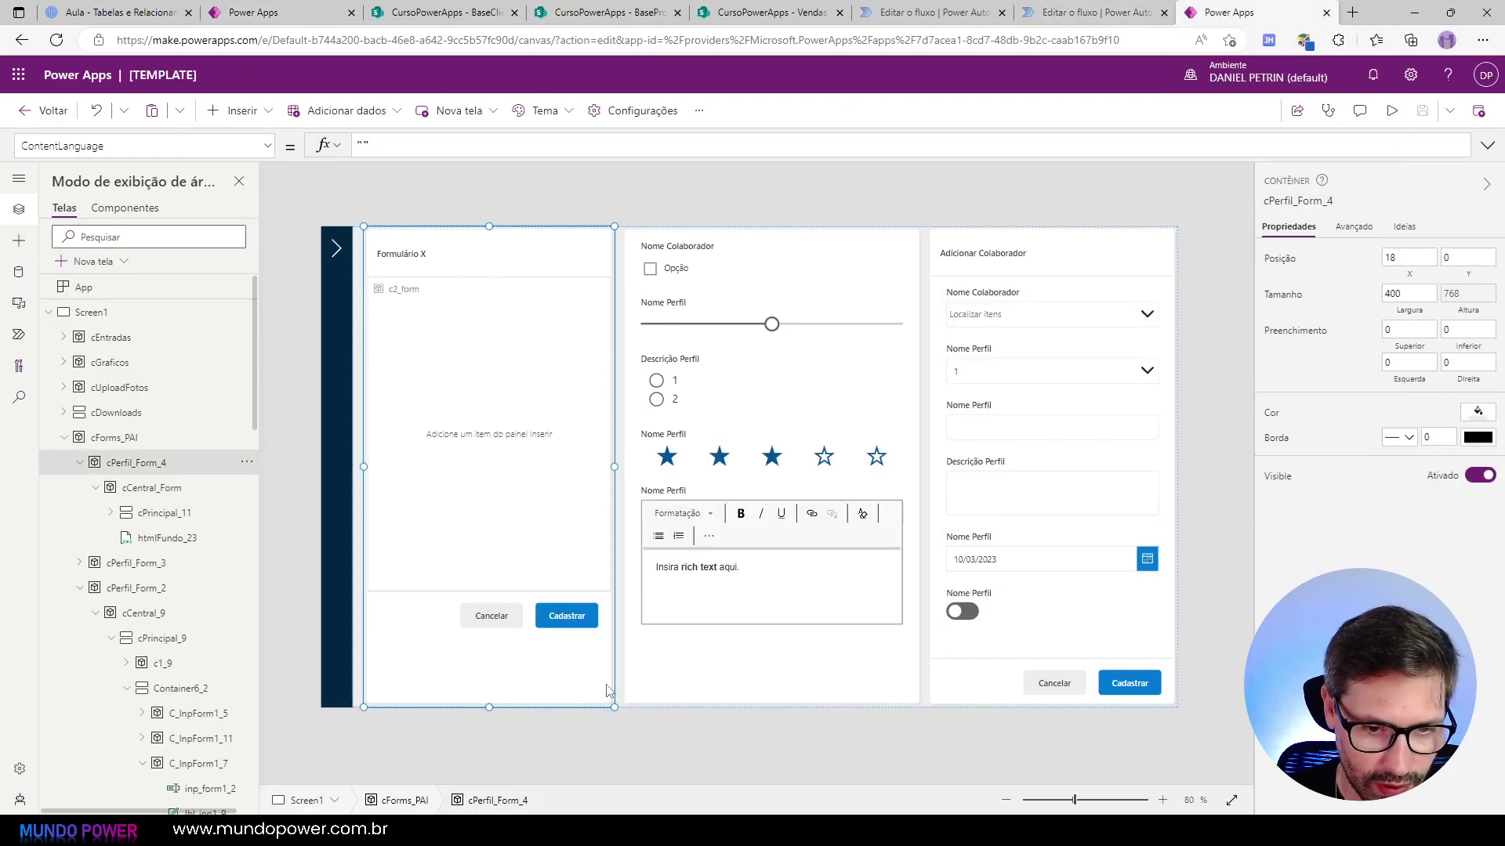
{"action": "left_click", "coordinate": [253, 12]}
{"action": "key", "text": "ctrl+v"}
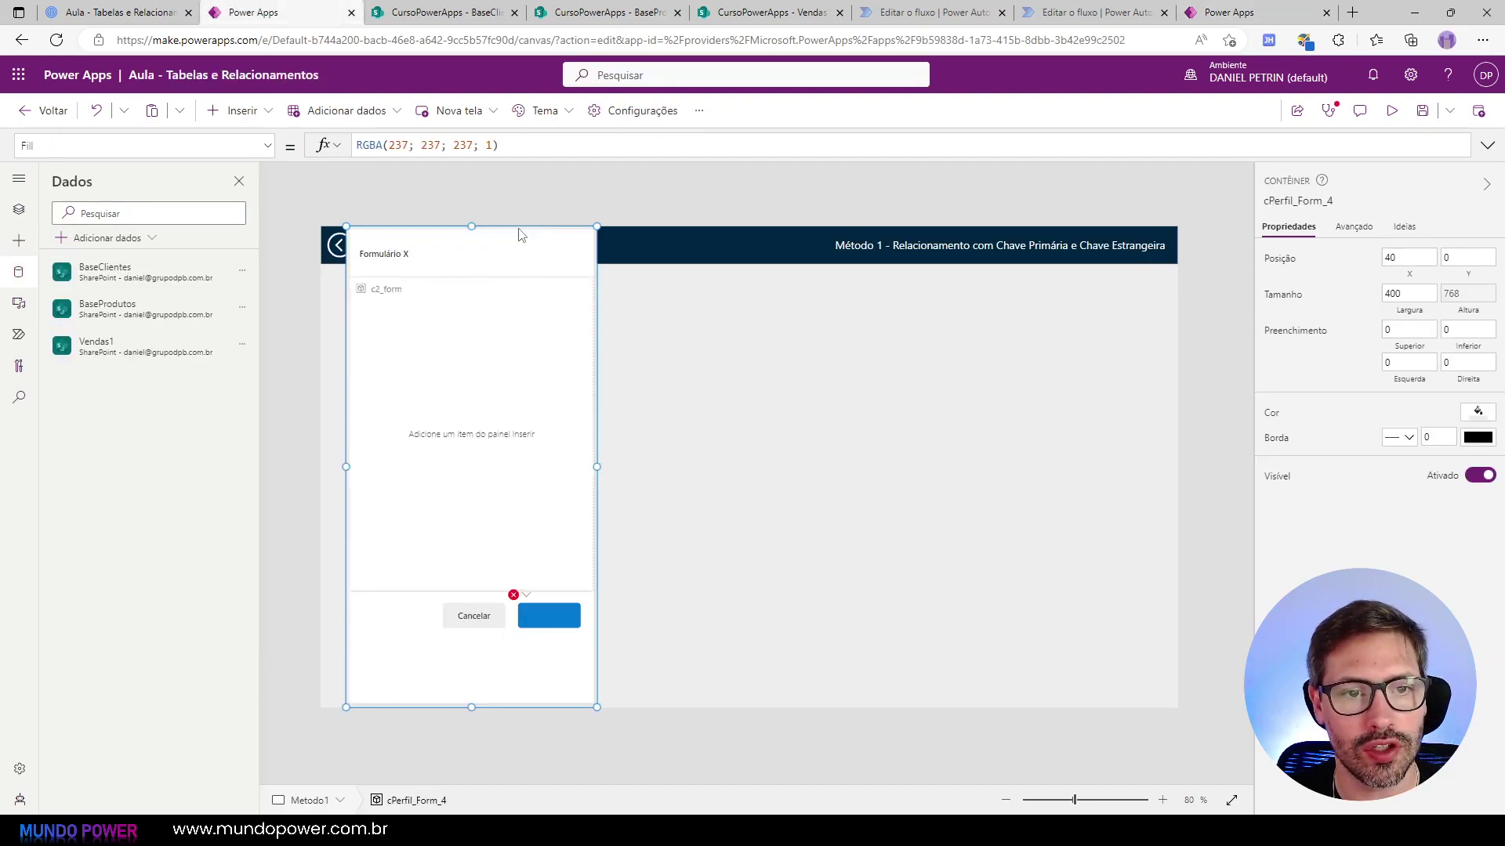
{"action": "left_click_drag", "start_coordinate": [473, 227], "coordinate": [481, 294]}
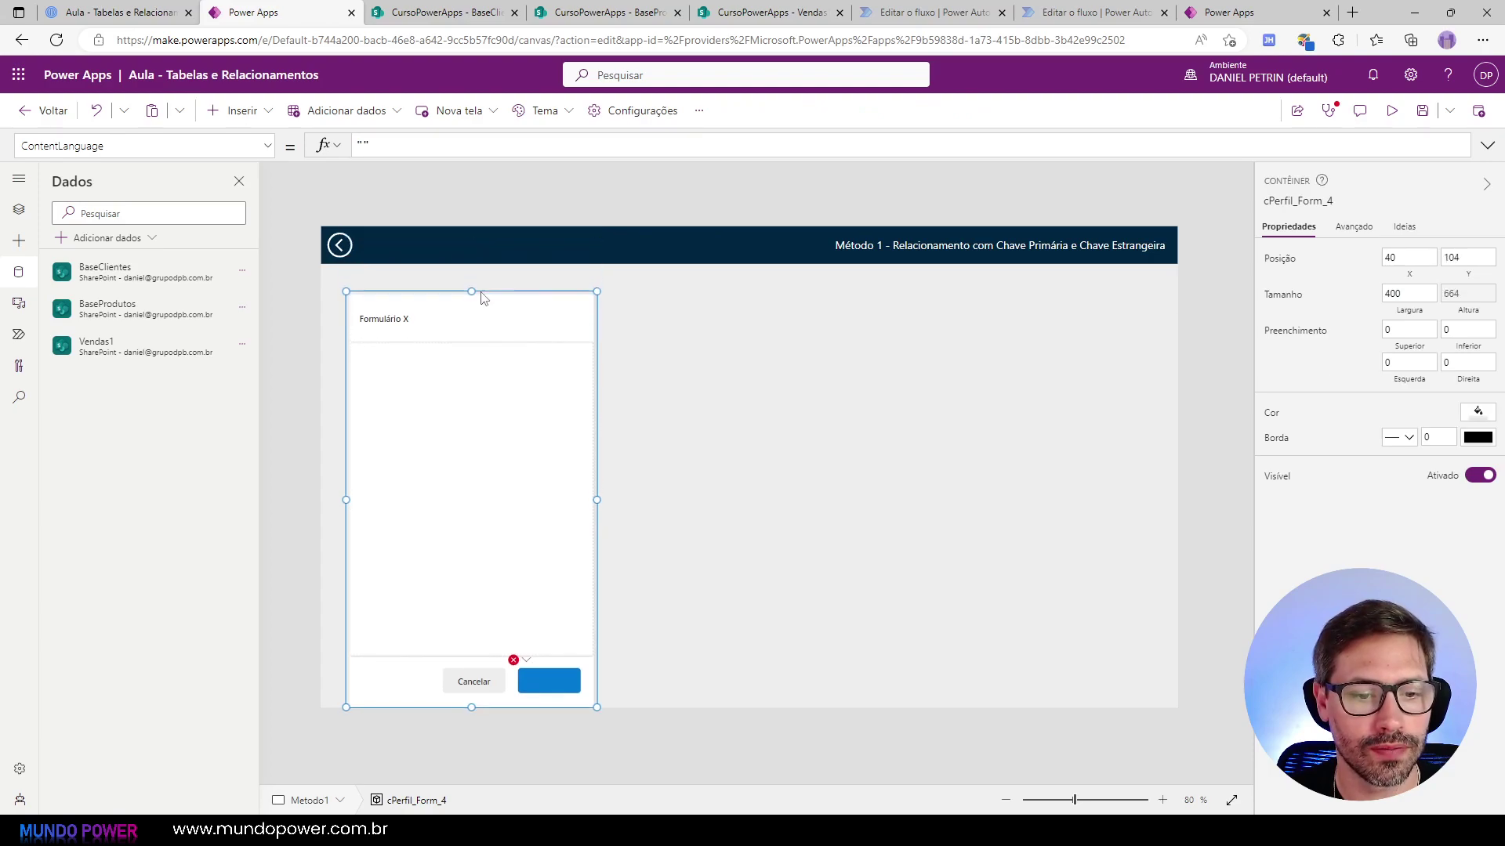
Step: Insert an edit form inside the c2_form container of the Formulário X panel
{"action": "left_click", "coordinate": [482, 661]}
{"action": "left_click", "coordinate": [460, 496]}
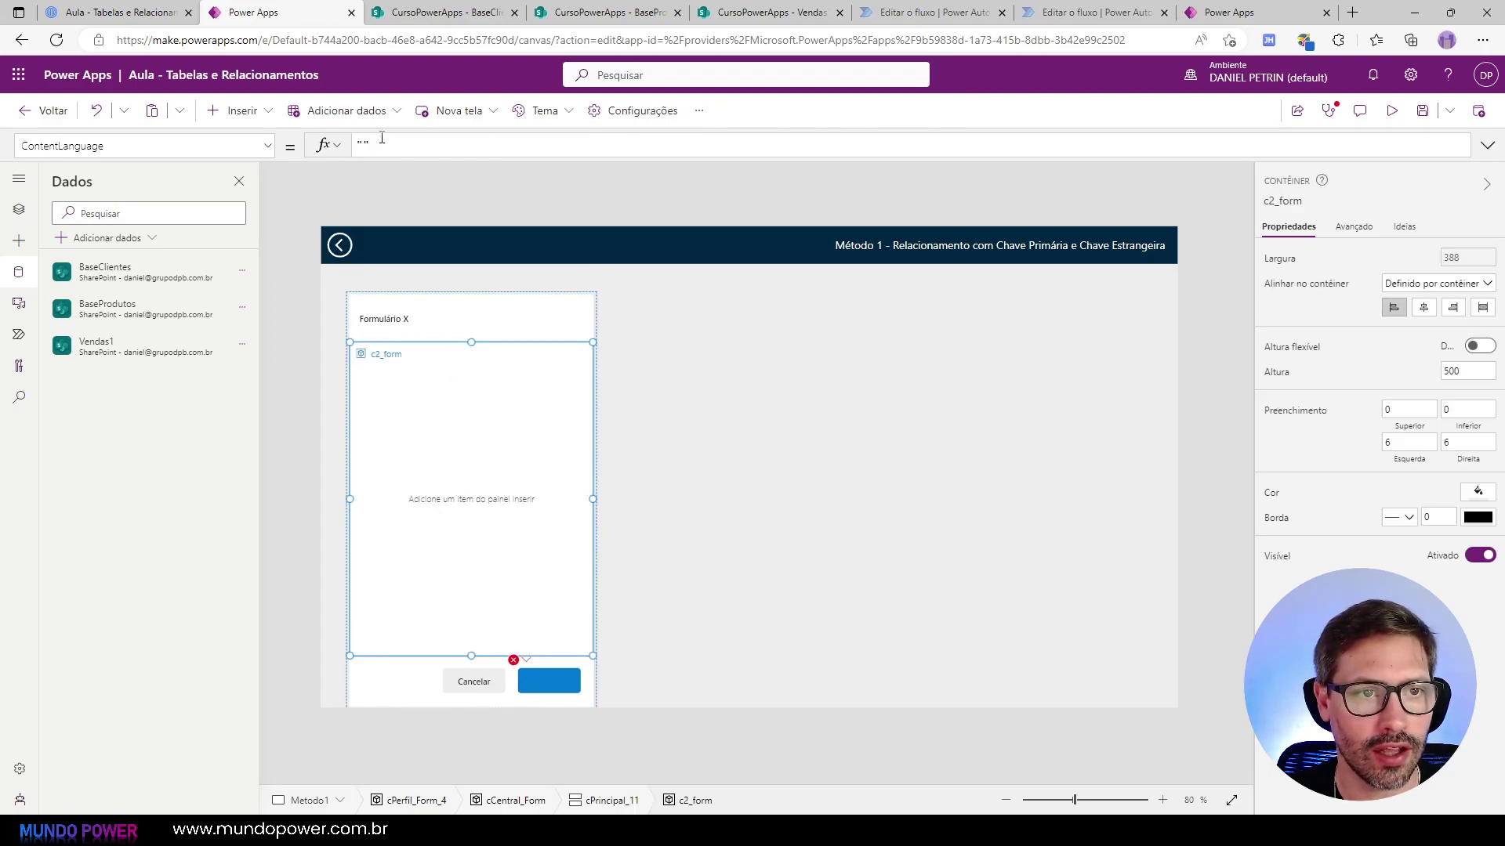
{"action": "left_click", "coordinate": [260, 112]}
{"action": "type", "text": "Formu"}
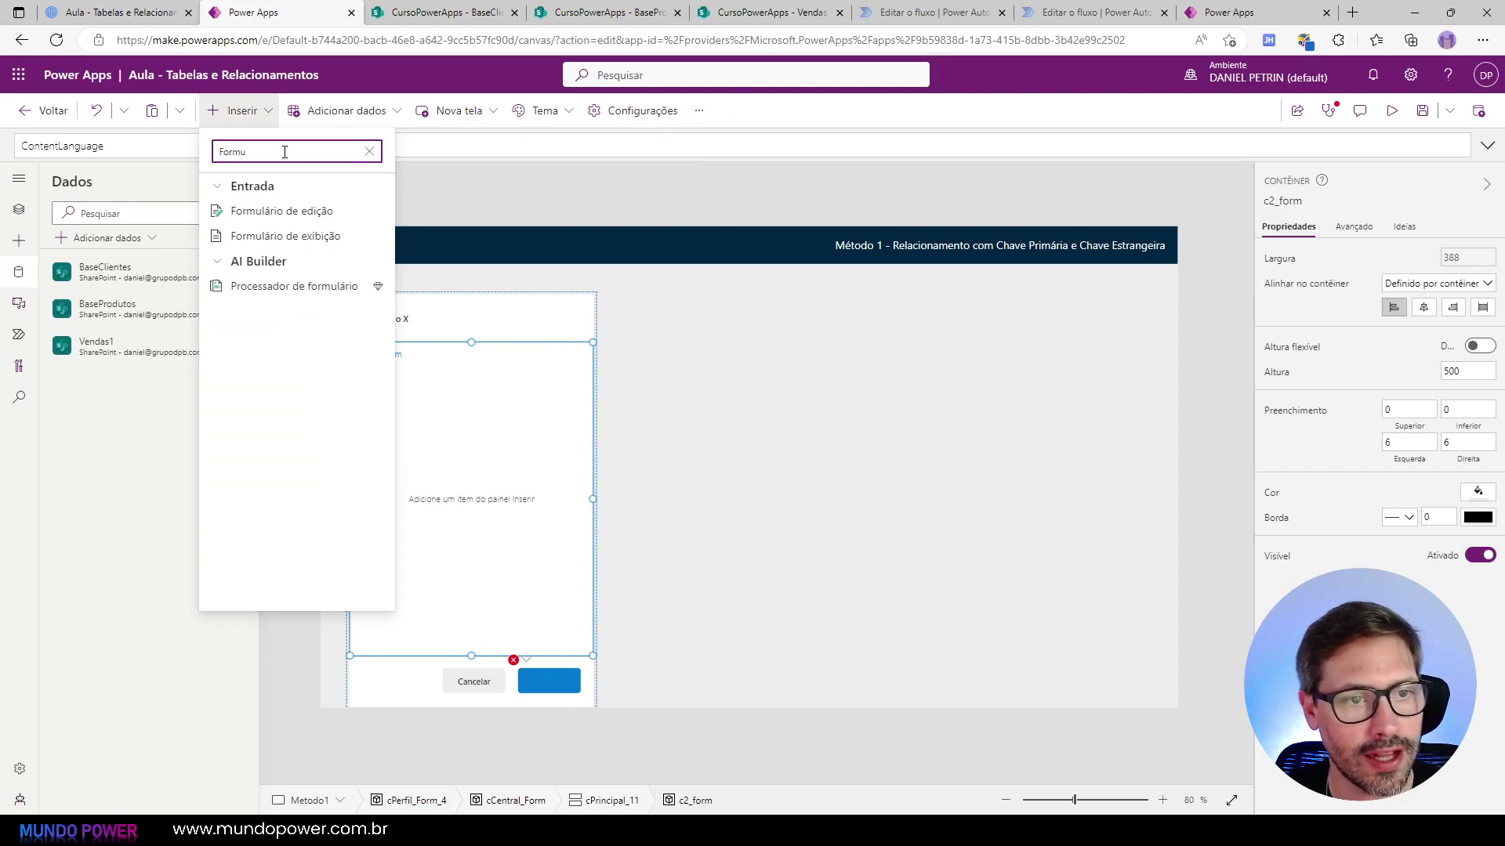
{"action": "left_click", "coordinate": [285, 211]}
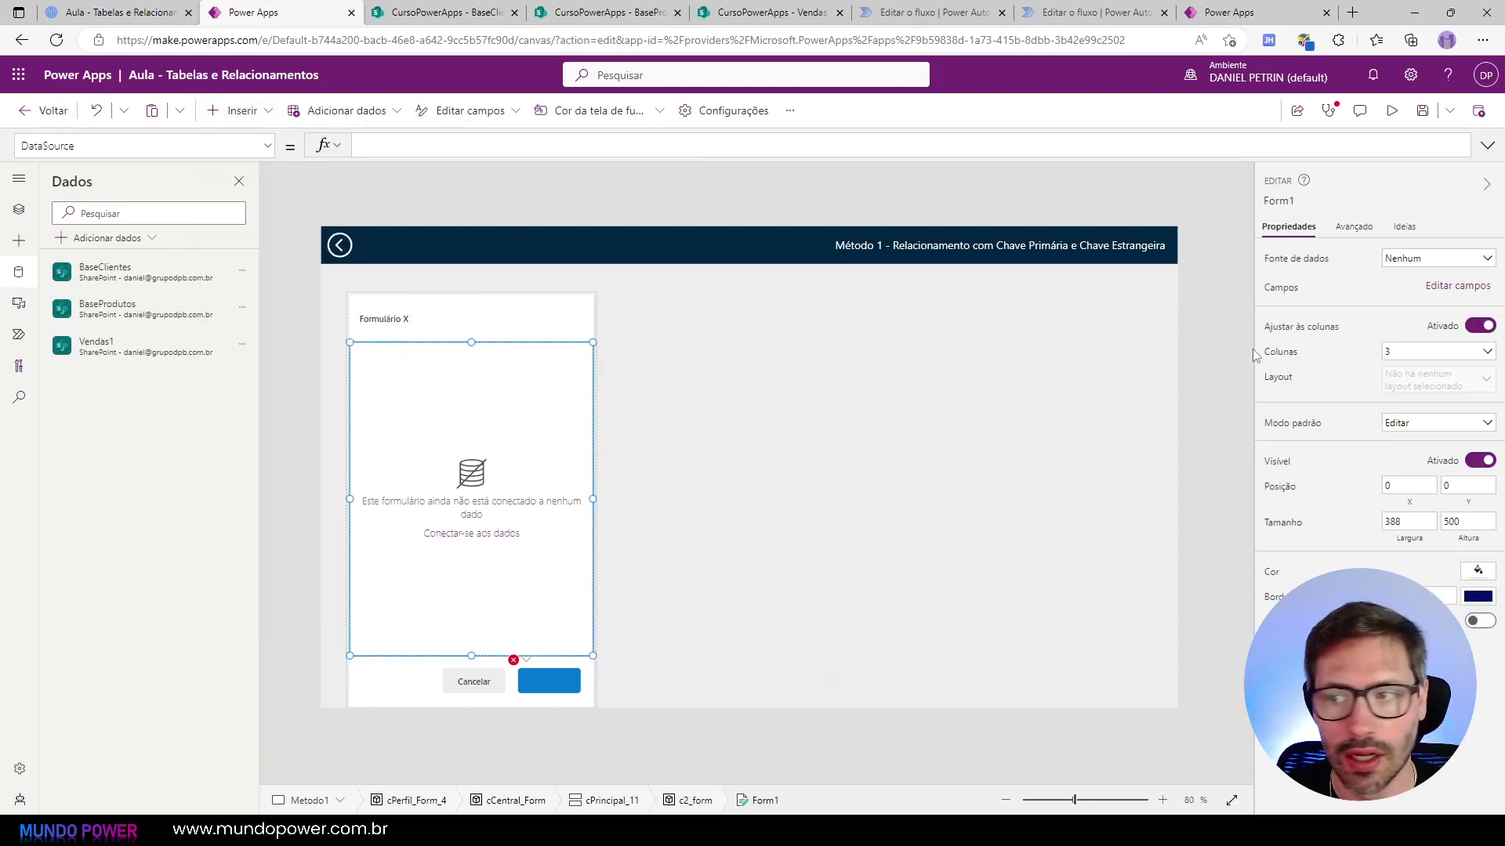
Step: Bind the edit form to the Vendas1 data source and lay its fields out in 1 column
{"action": "left_click", "coordinate": [1454, 267]}
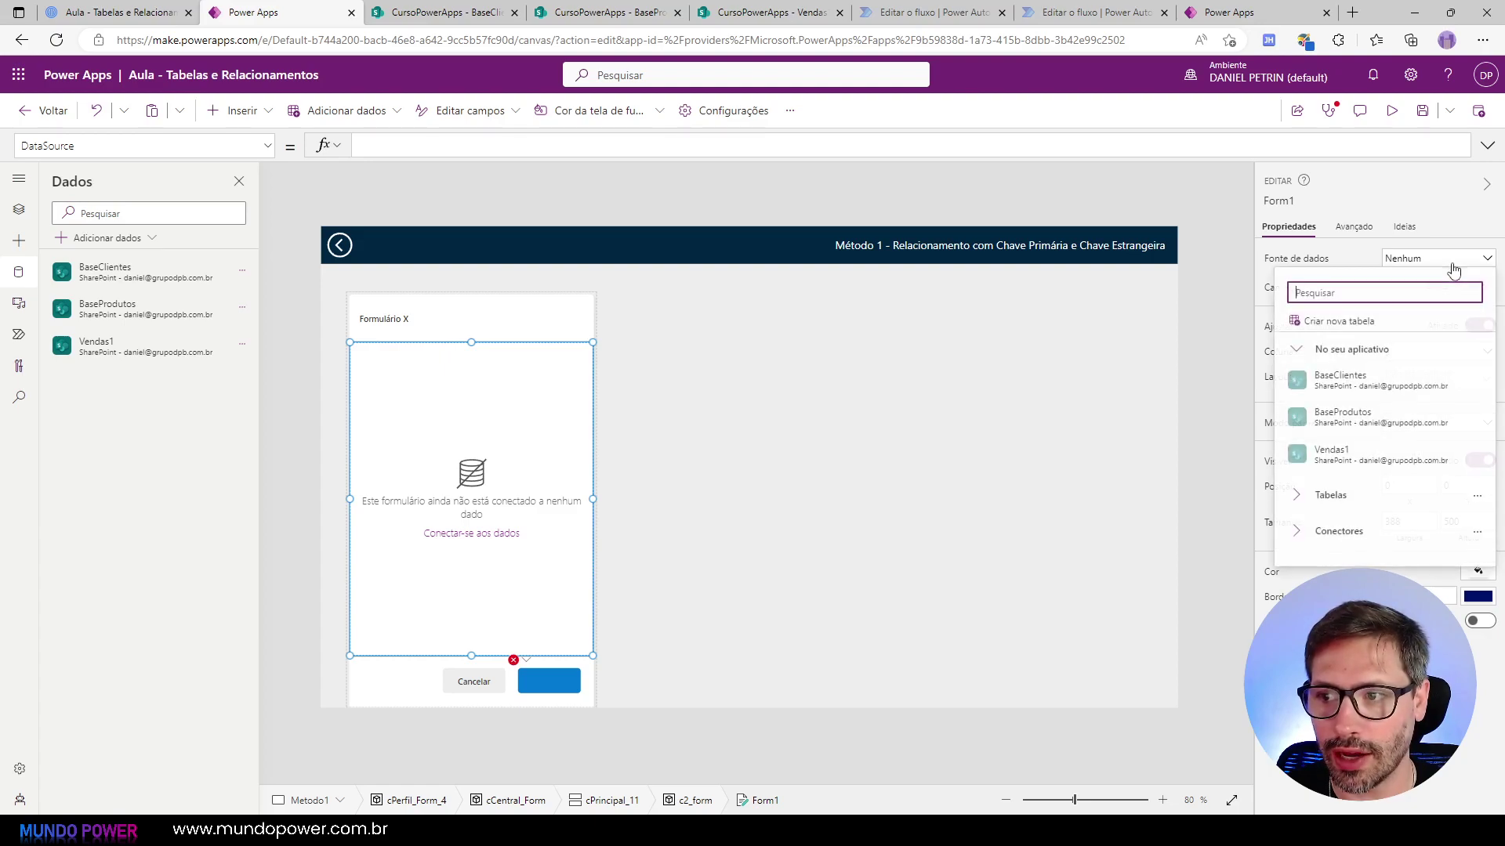
{"action": "left_click", "coordinate": [1330, 459]}
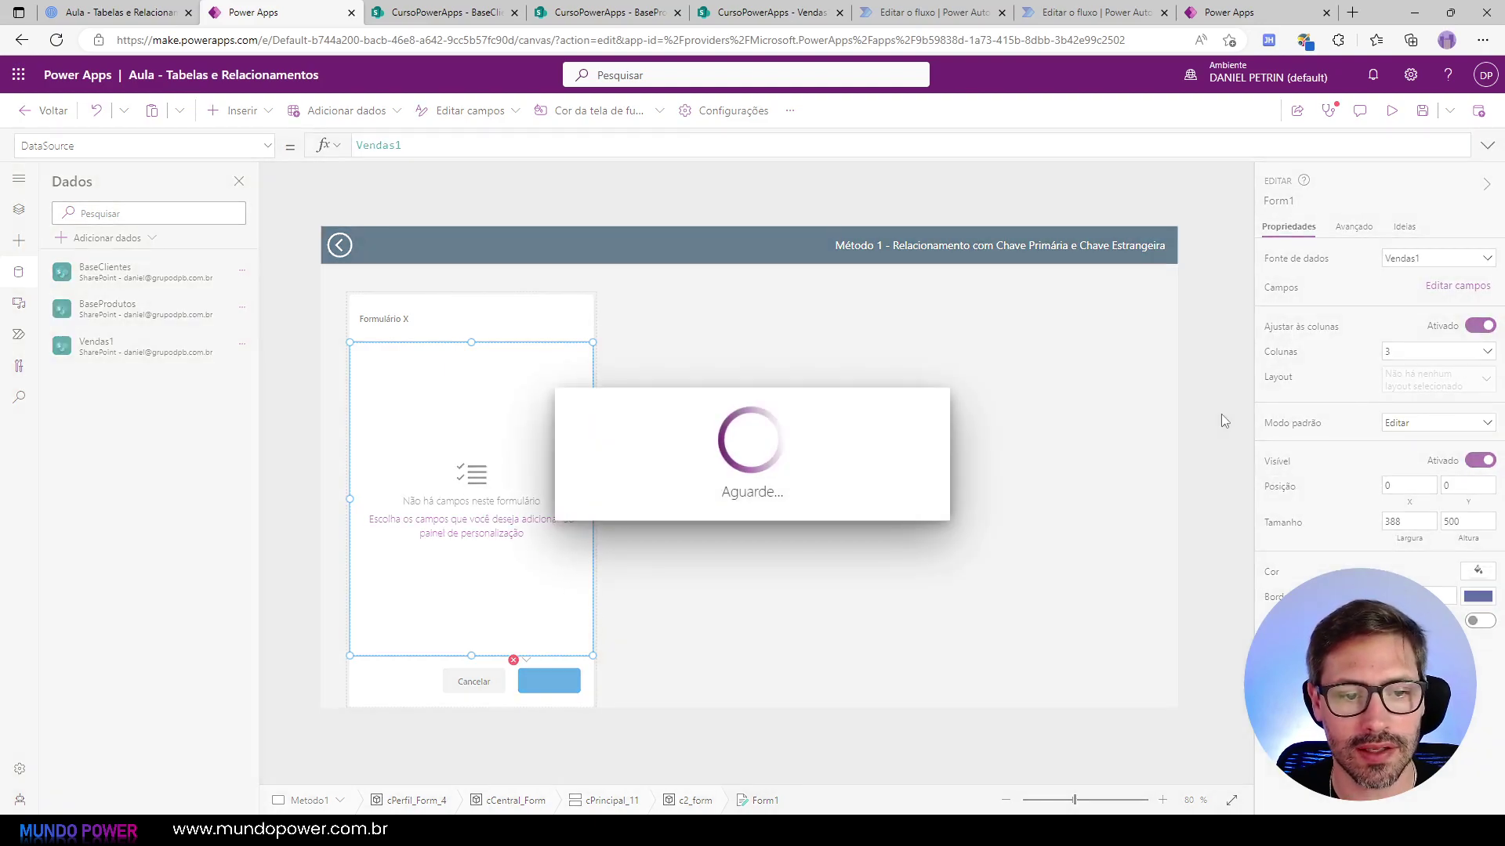
{"action": "left_click", "coordinate": [1448, 359]}
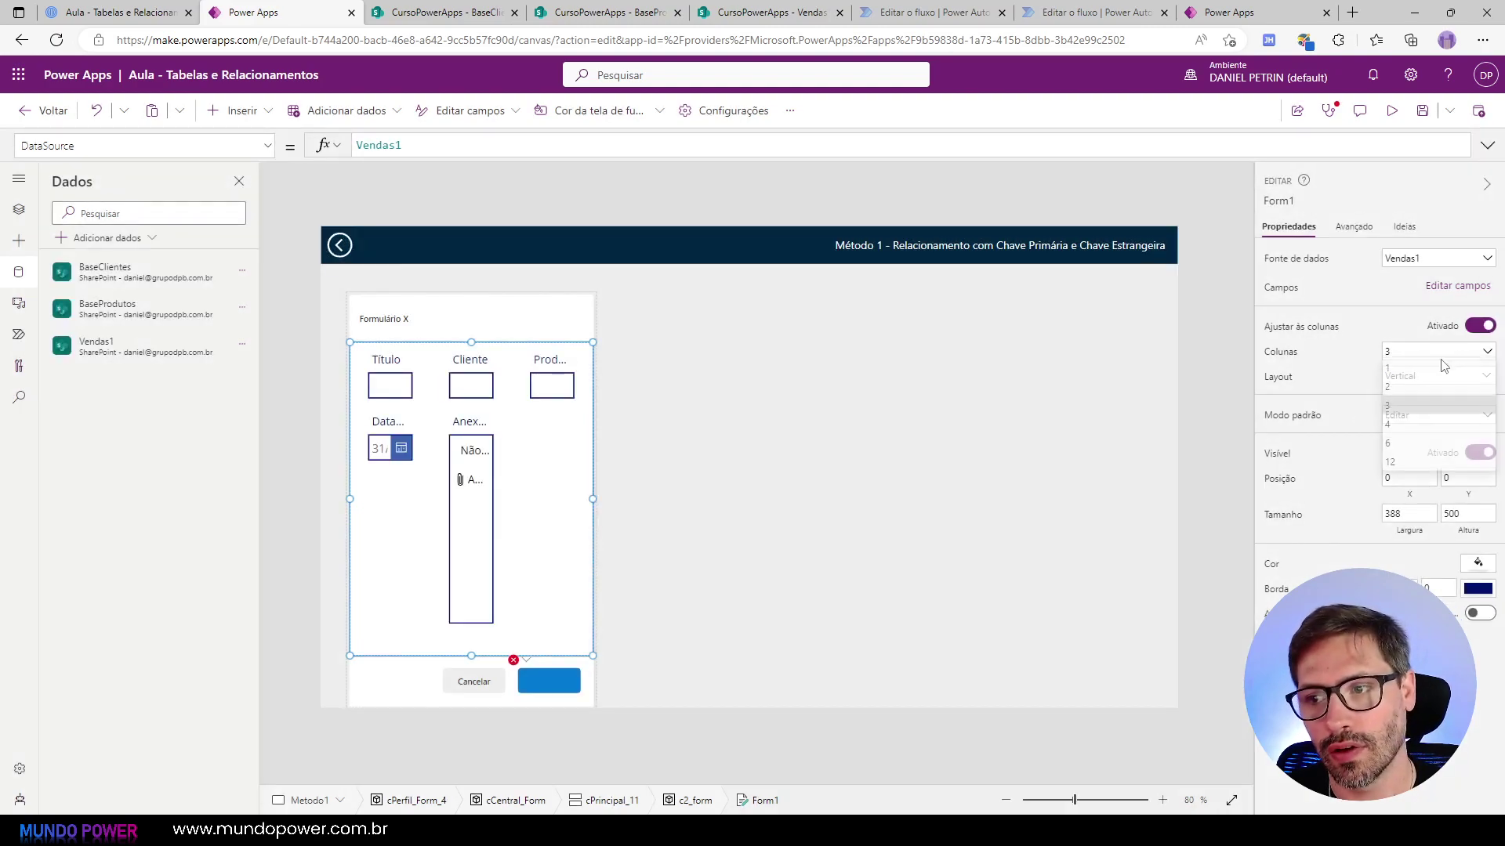
{"action": "left_click", "coordinate": [1400, 373]}
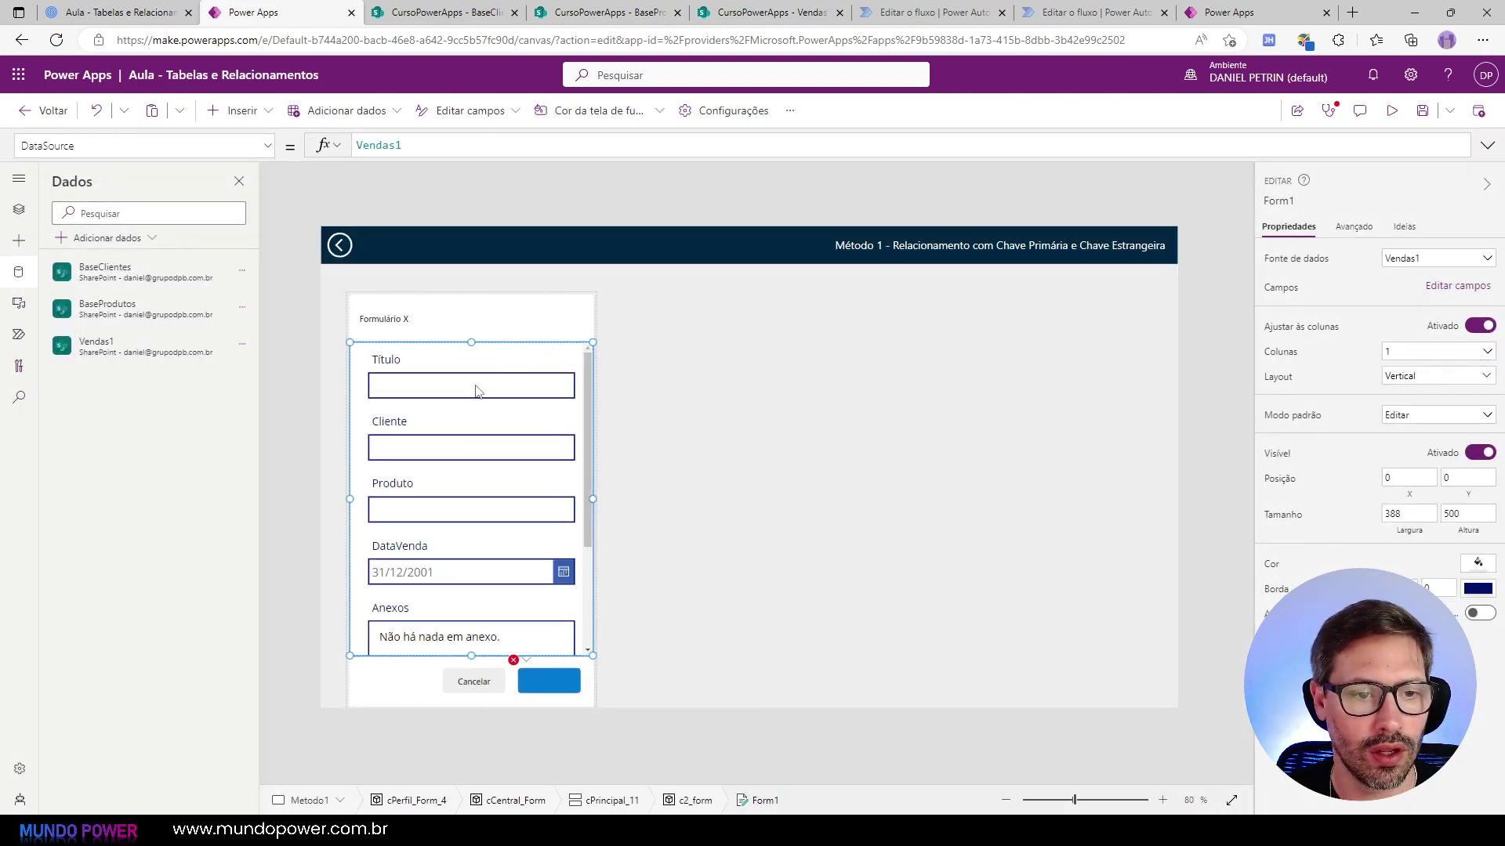
Step: Remove the Título and Anexos cards from the form and set its default mode to Novo
{"action": "left_click", "coordinate": [476, 390]}
{"action": "key", "text": "Delete"}
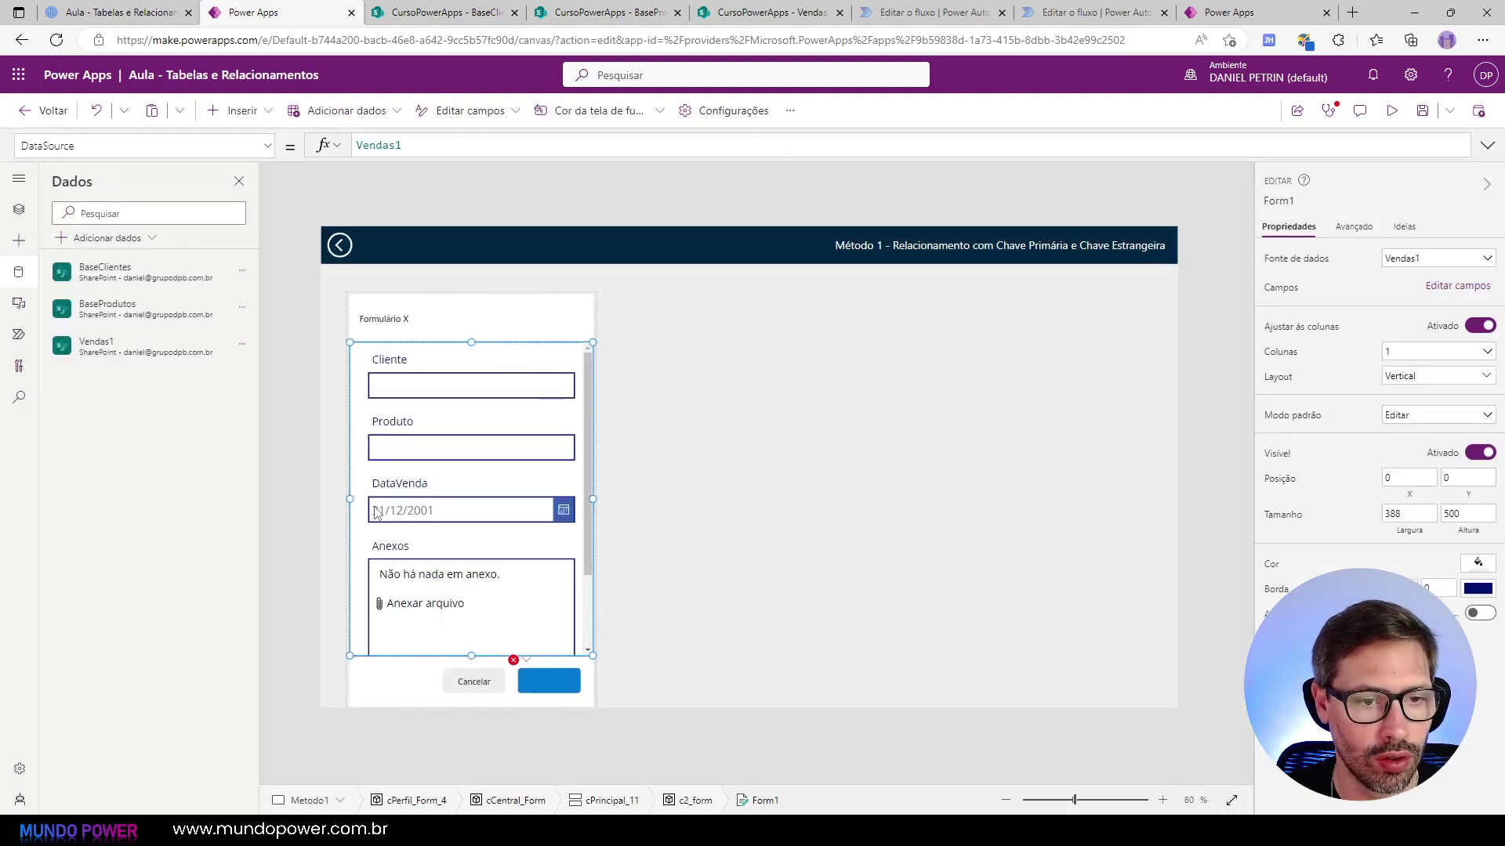
{"action": "left_click", "coordinate": [466, 592]}
{"action": "key", "text": "Delete"}
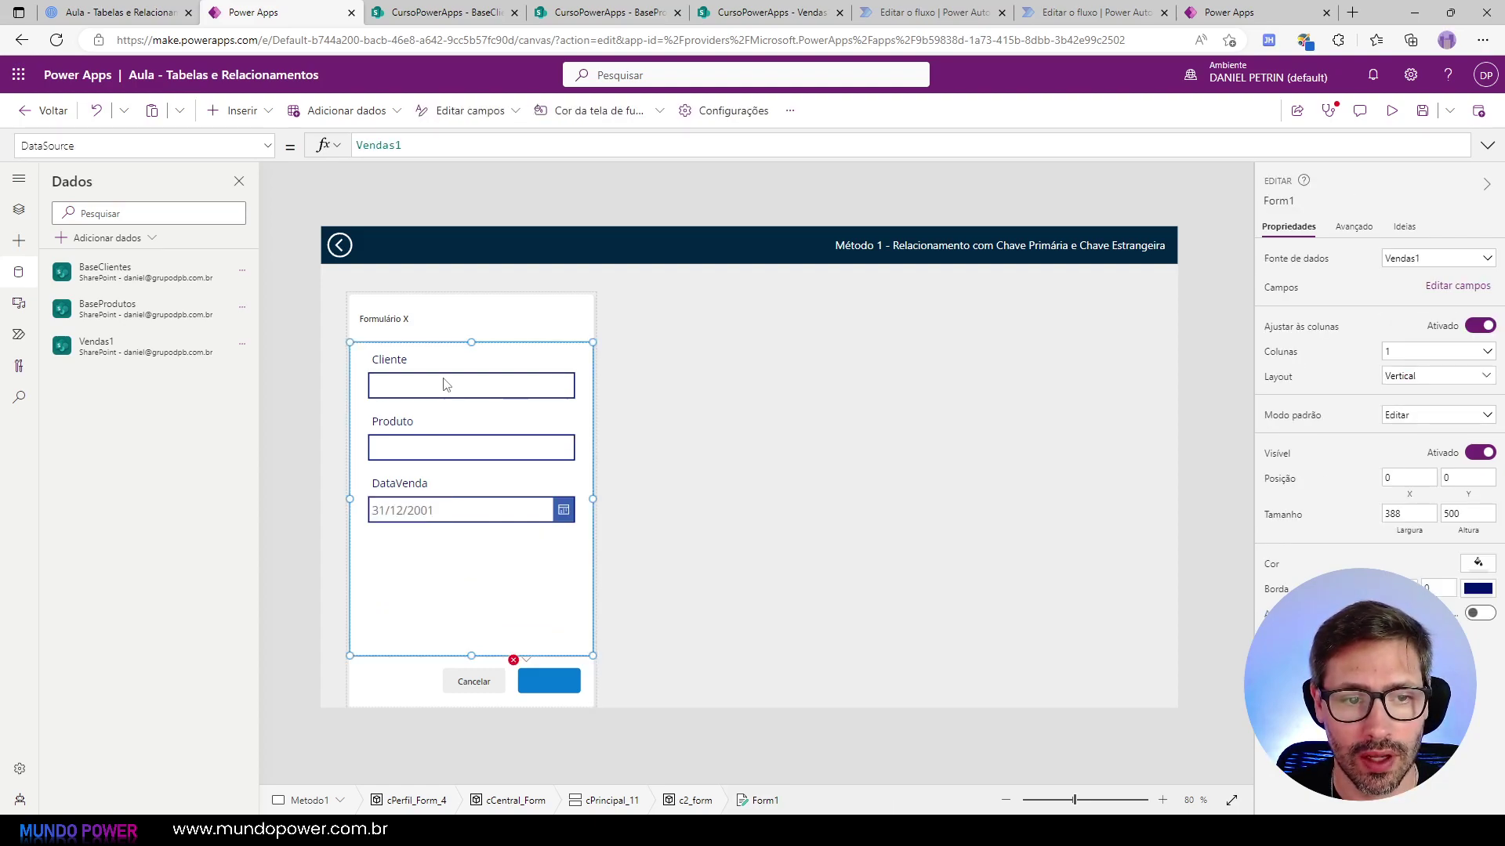
{"action": "left_click", "coordinate": [1420, 419]}
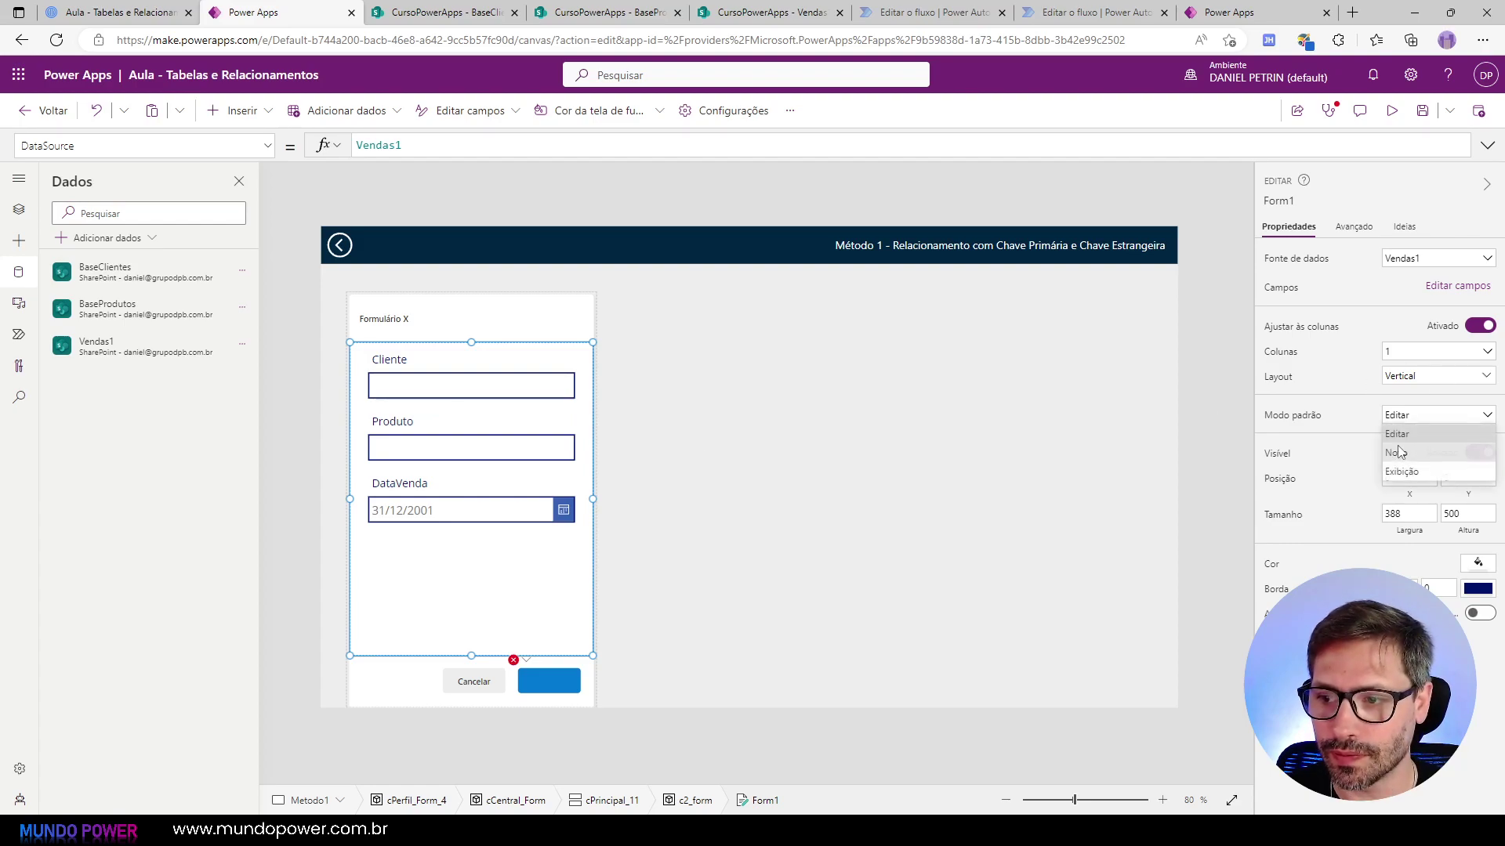
{"action": "left_click", "coordinate": [1407, 456]}
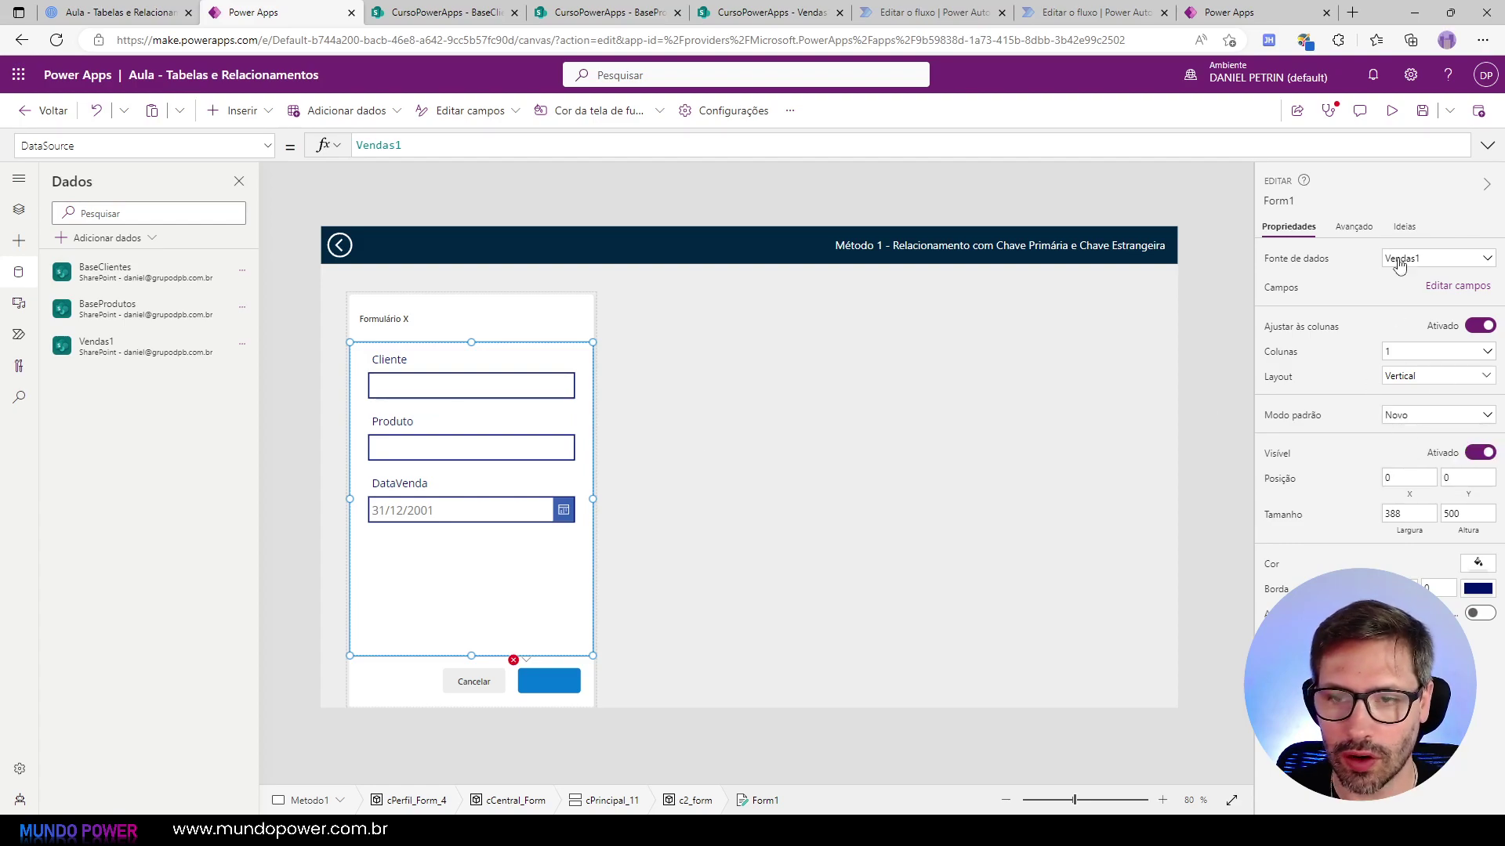
Step: Preview the app and enter a customer's name as Cliente and notebook as Produto in the form
{"action": "left_click", "coordinate": [1391, 111]}
{"action": "left_click", "coordinate": [317, 336]}
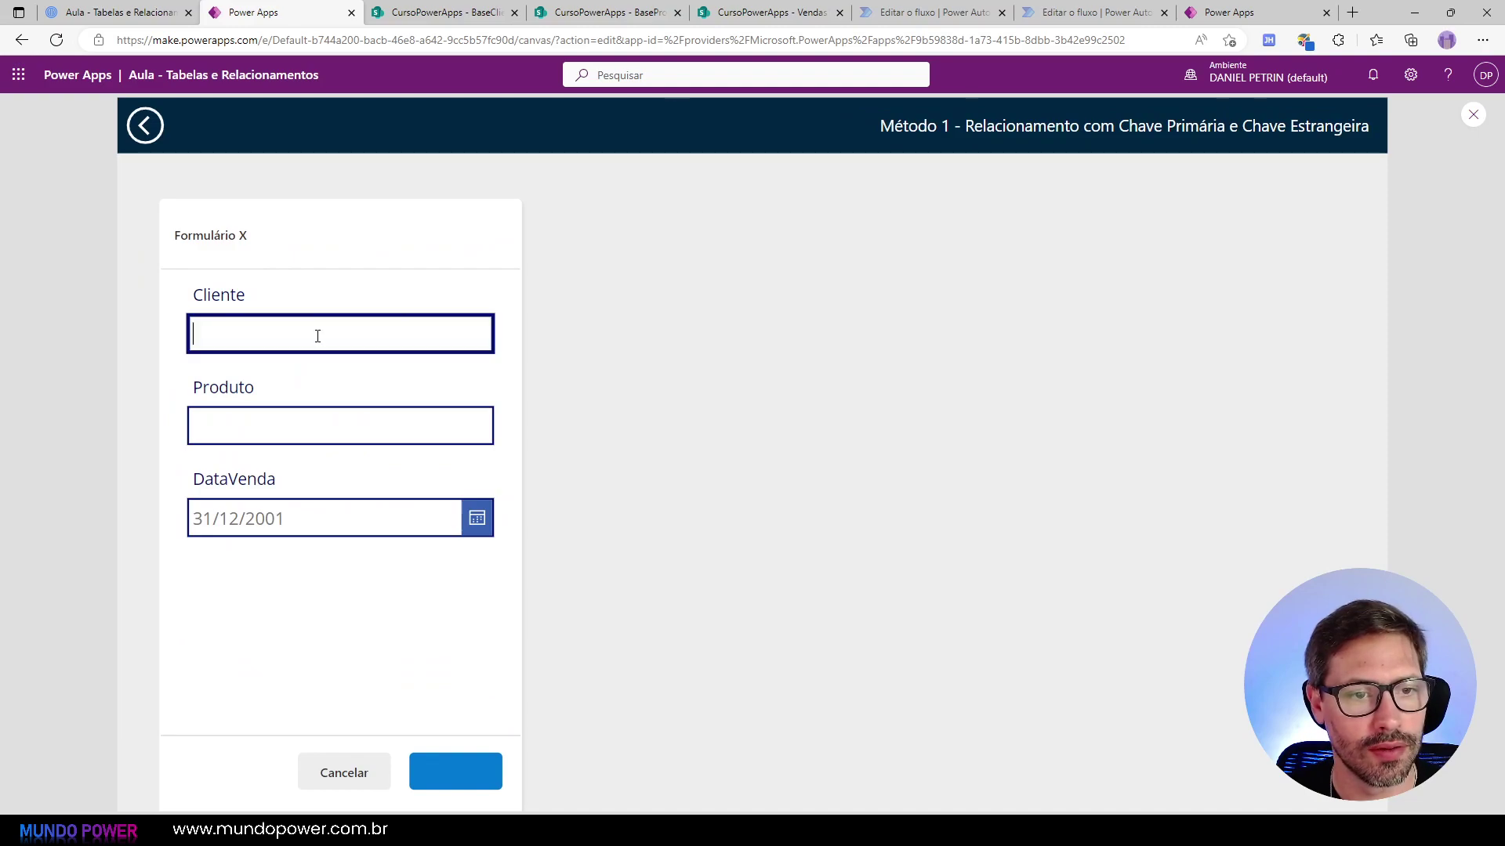
{"action": "type", "text": "daniel"}
{"action": "left_click", "coordinate": [300, 432]}
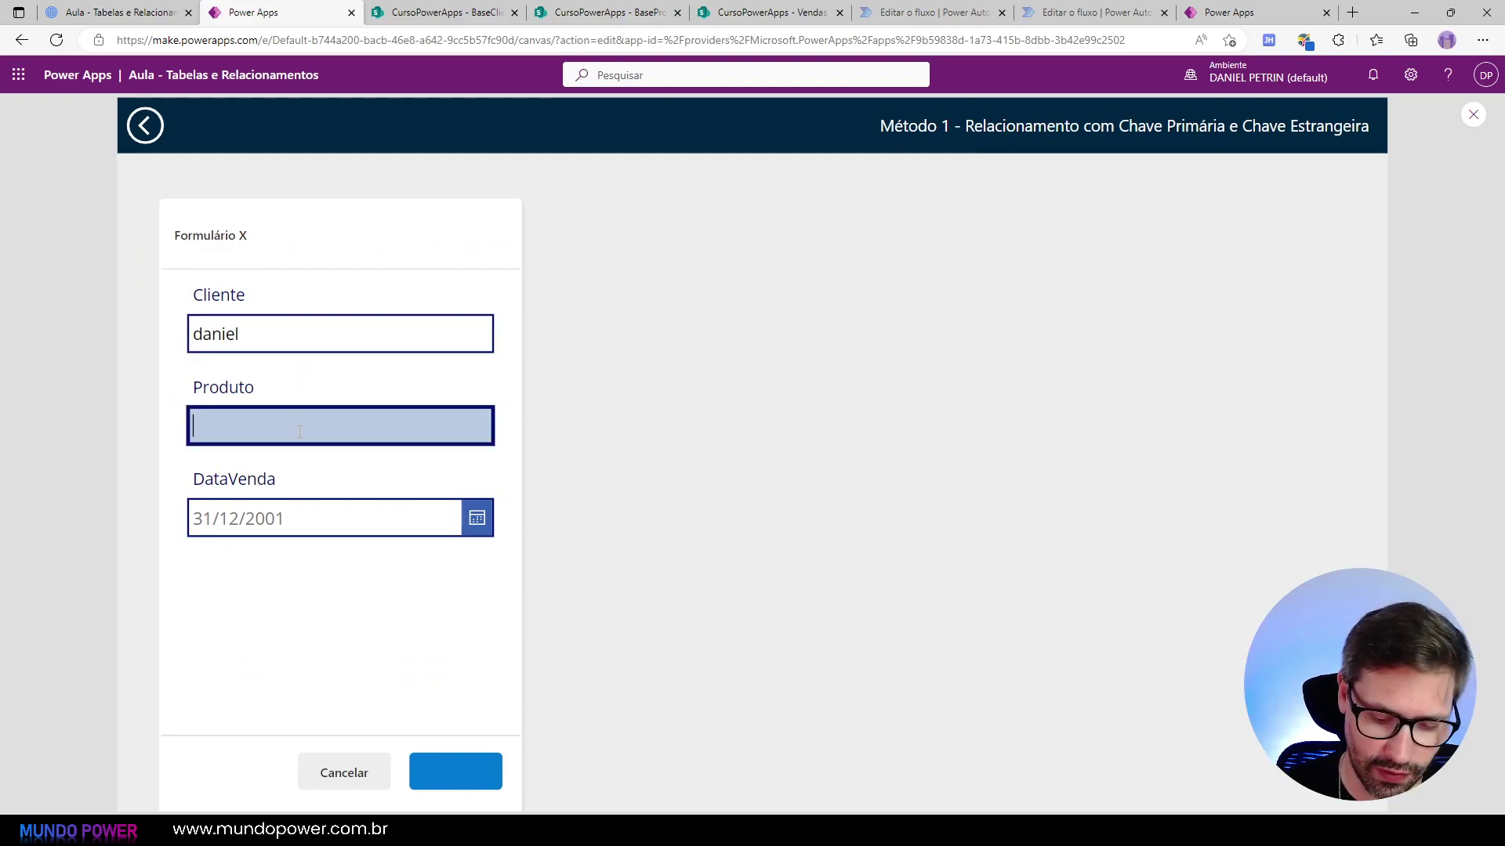
{"action": "type", "text": "notebook"}
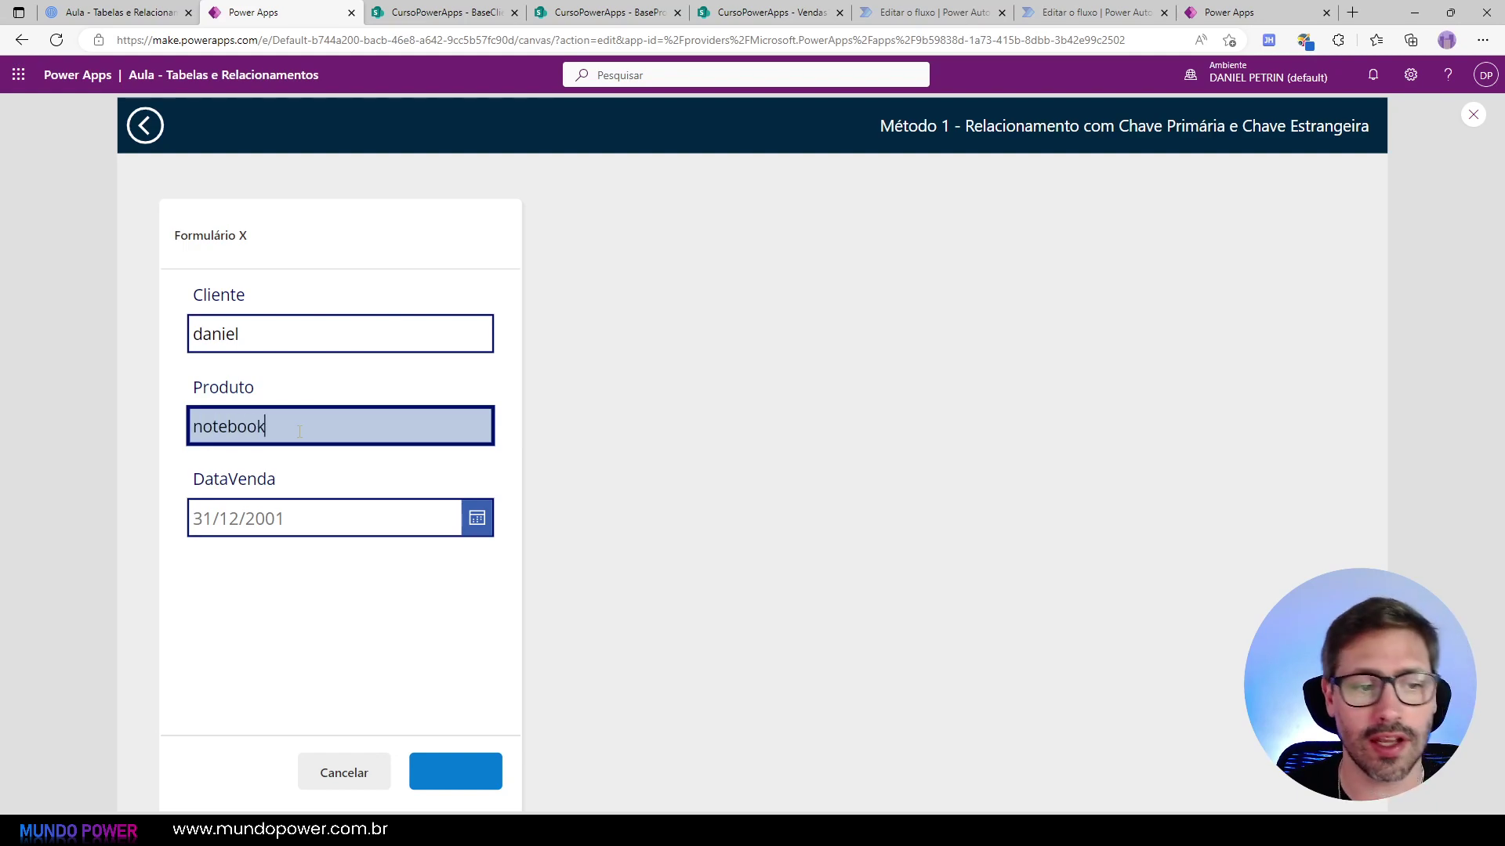
Step: Clear the test entries from the Cliente and Produto fields and leave the preview
{"action": "left_click", "coordinate": [316, 338]}
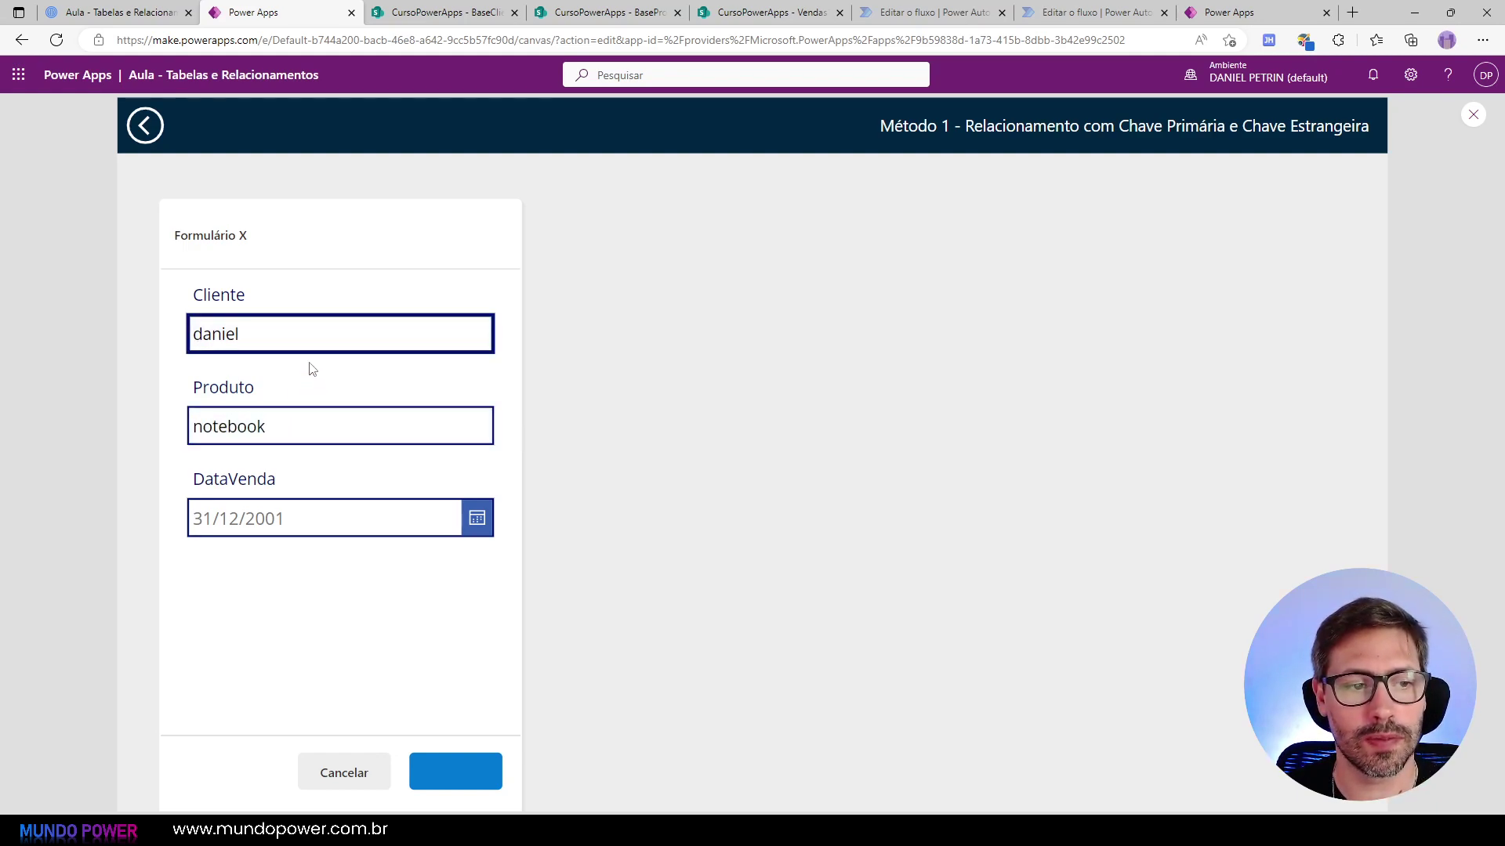
{"action": "type", "text": "p"}
{"action": "left_click_drag", "start_coordinate": [258, 335], "coordinate": [156, 328]}
{"action": "left_click", "coordinate": [232, 432]}
{"action": "left_click_drag", "start_coordinate": [231, 432], "coordinate": [160, 408]}
{"action": "key", "text": "BackSpace"}
{"action": "left_click_drag", "start_coordinate": [279, 342], "coordinate": [164, 332]}
{"action": "key", "text": "BackSpace"}
{"action": "key", "text": "Escape"}
{"action": "left_click", "coordinate": [554, 402]}
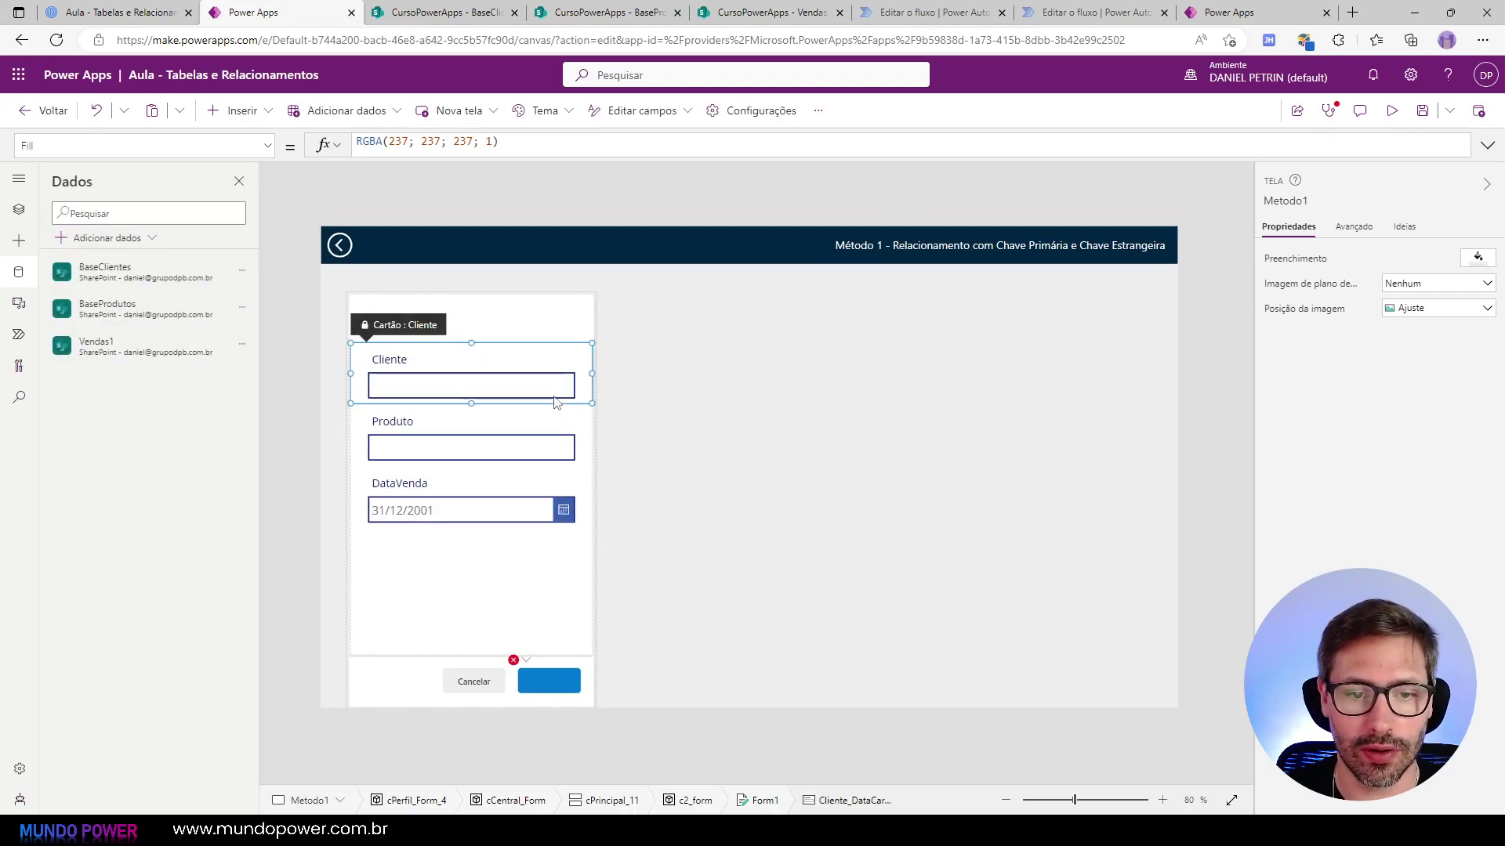
{"action": "left_click", "coordinate": [572, 595]}
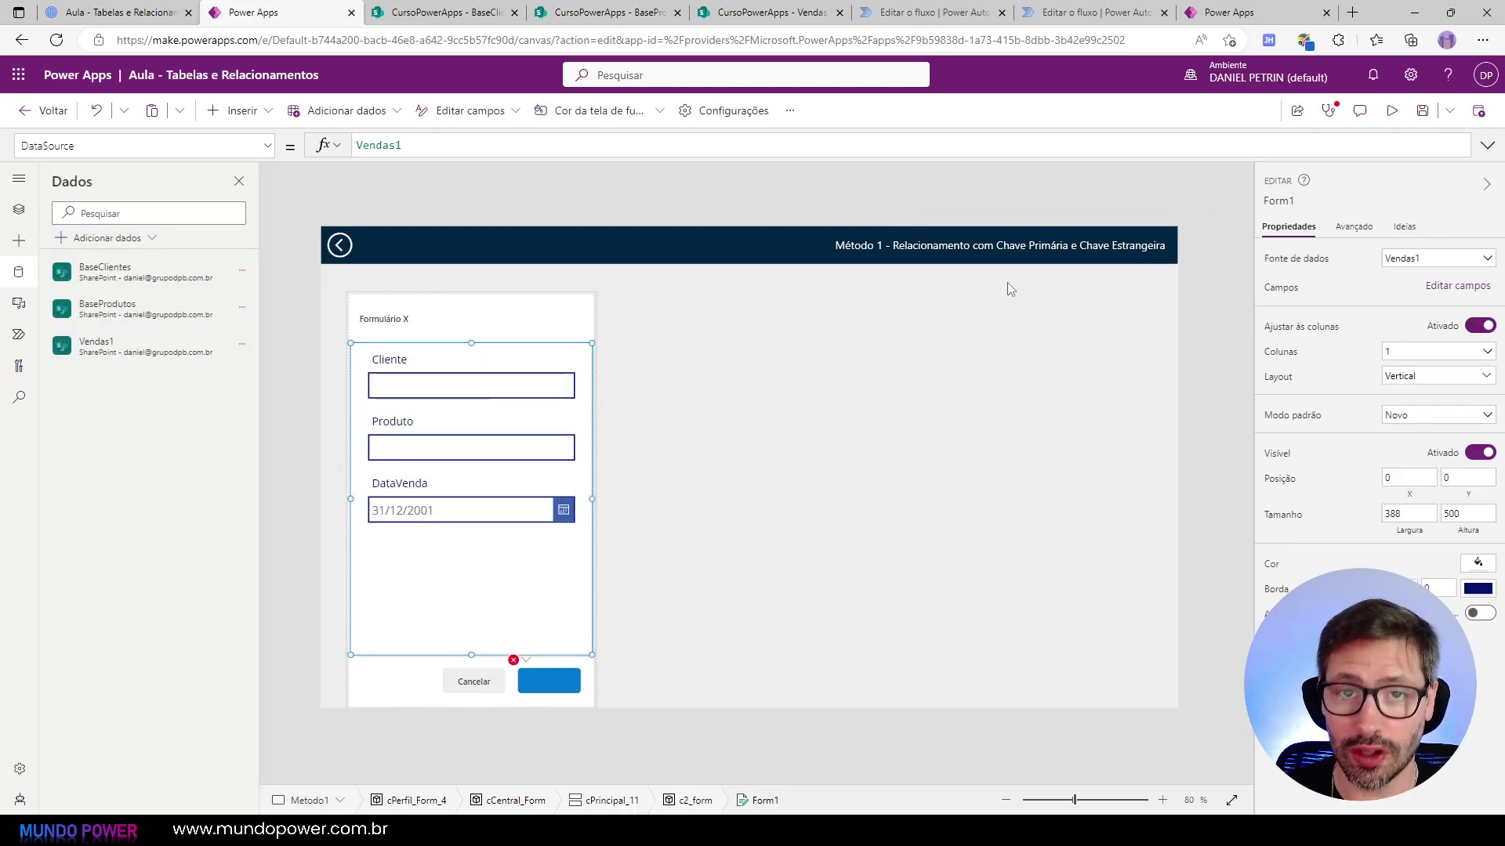
{"action": "left_click", "coordinate": [1456, 286]}
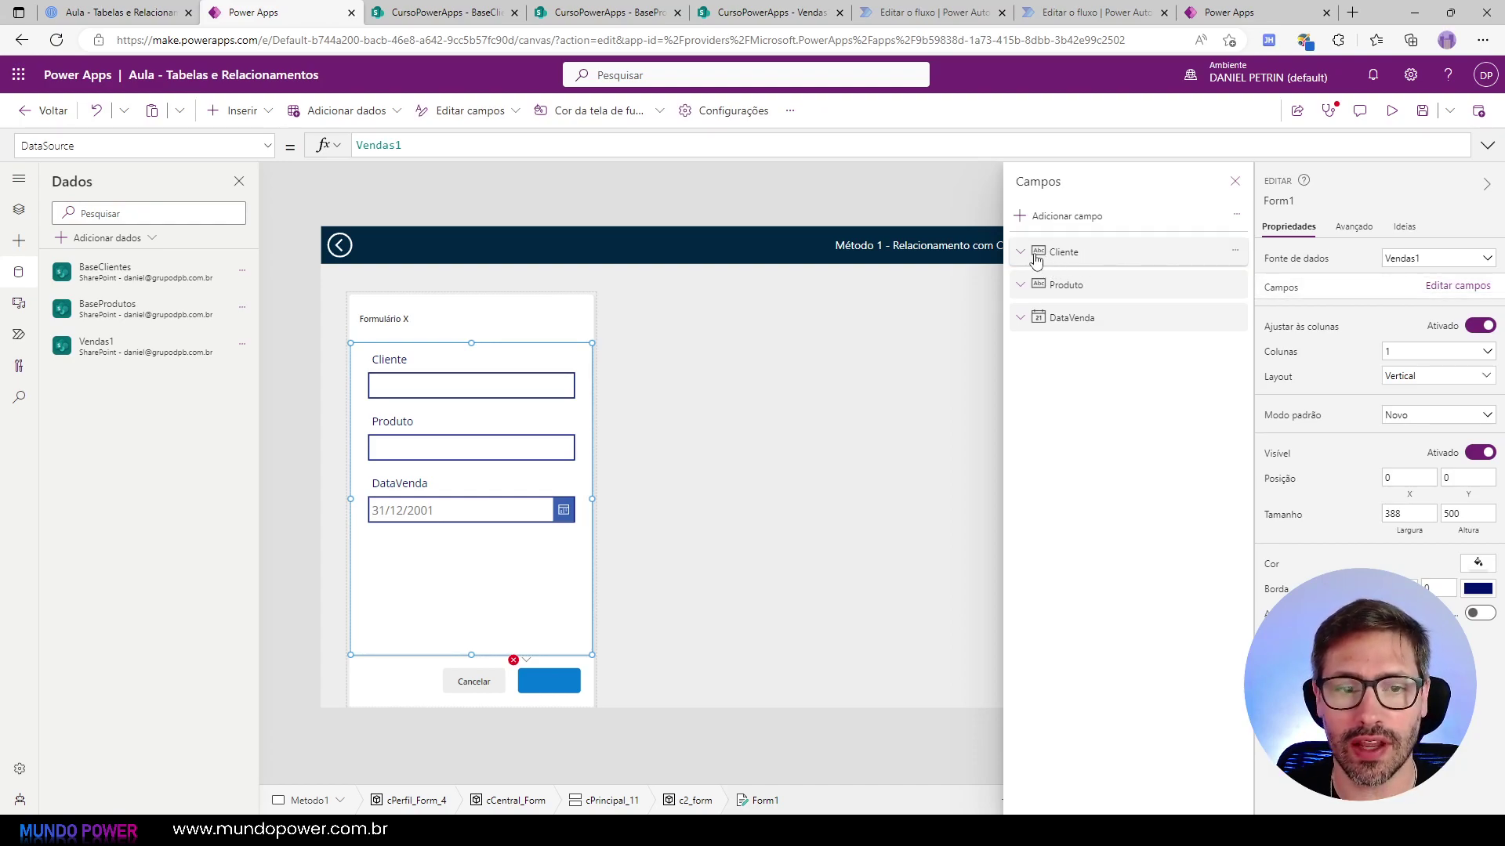
{"action": "left_click", "coordinate": [563, 373]}
{"action": "right_click", "coordinate": [562, 373]}
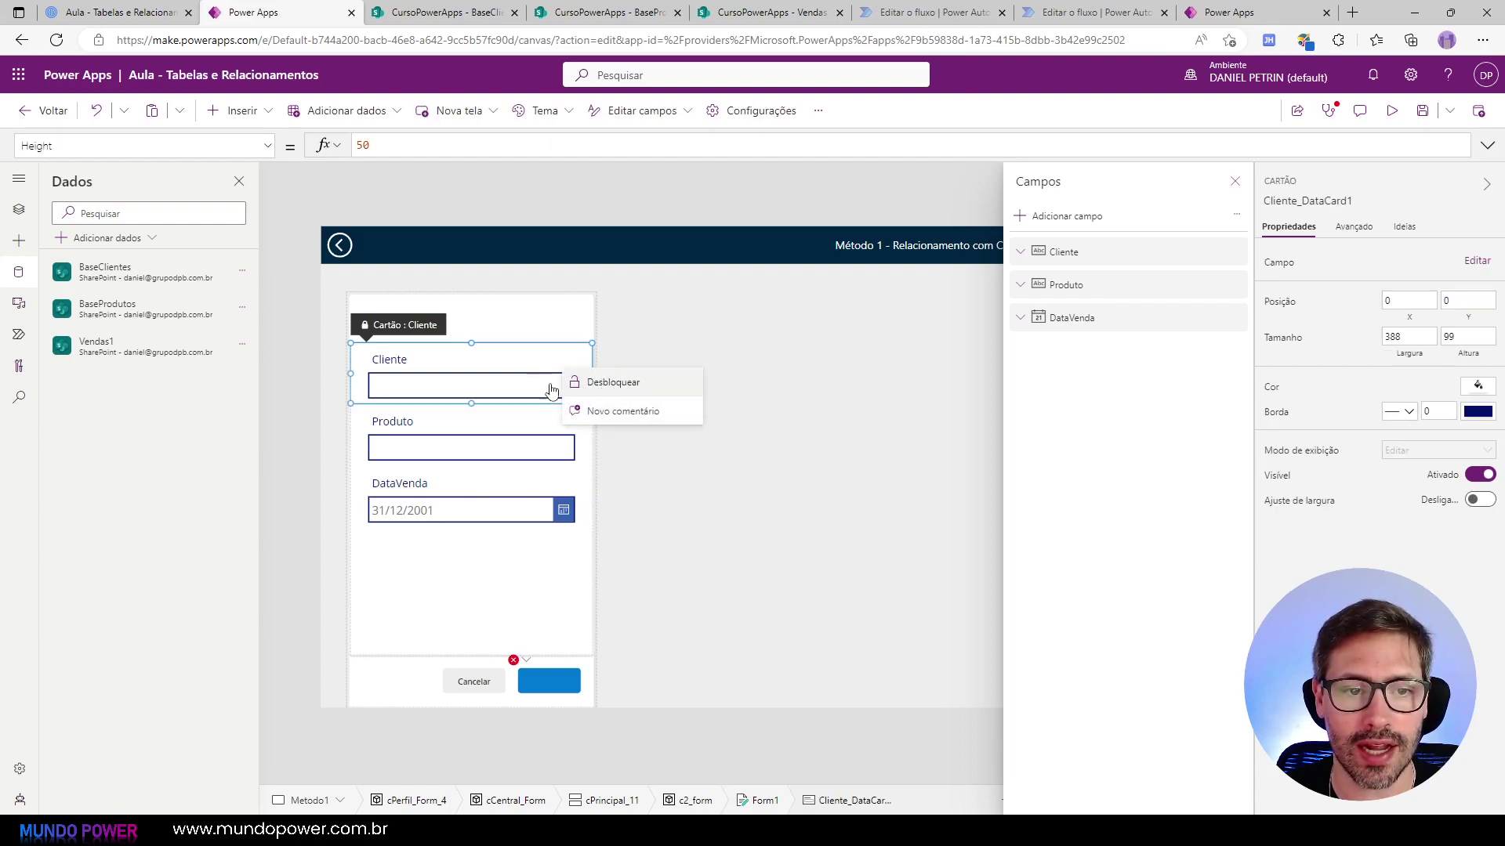
{"action": "left_click", "coordinate": [552, 204]}
{"action": "left_click", "coordinate": [470, 360]}
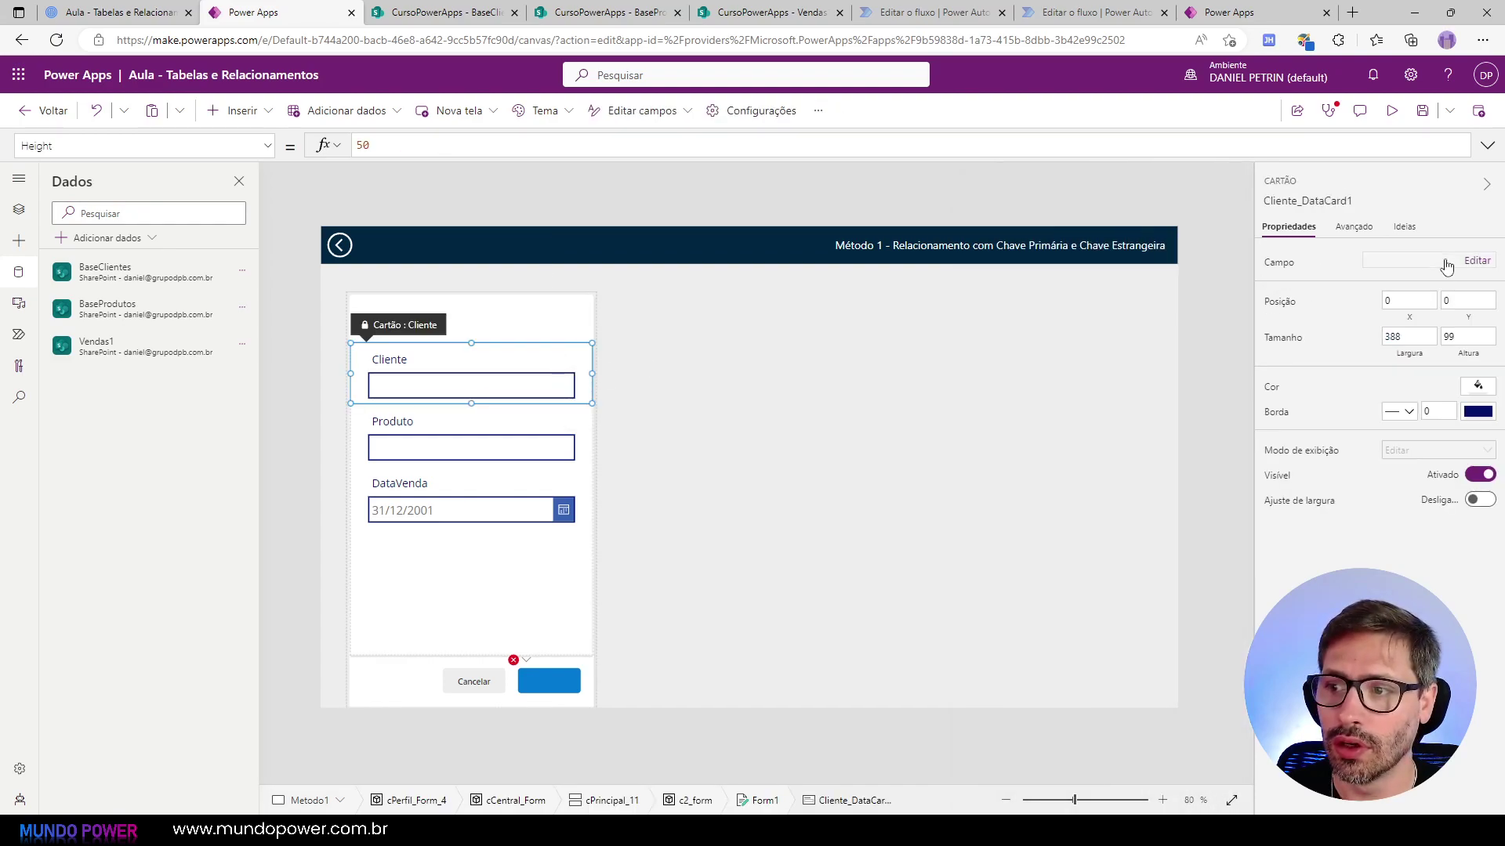
Step: Change the control type of the form's Cliente field to Valores Permitidos
{"action": "left_click", "coordinate": [586, 629]}
{"action": "left_click", "coordinate": [1434, 286]}
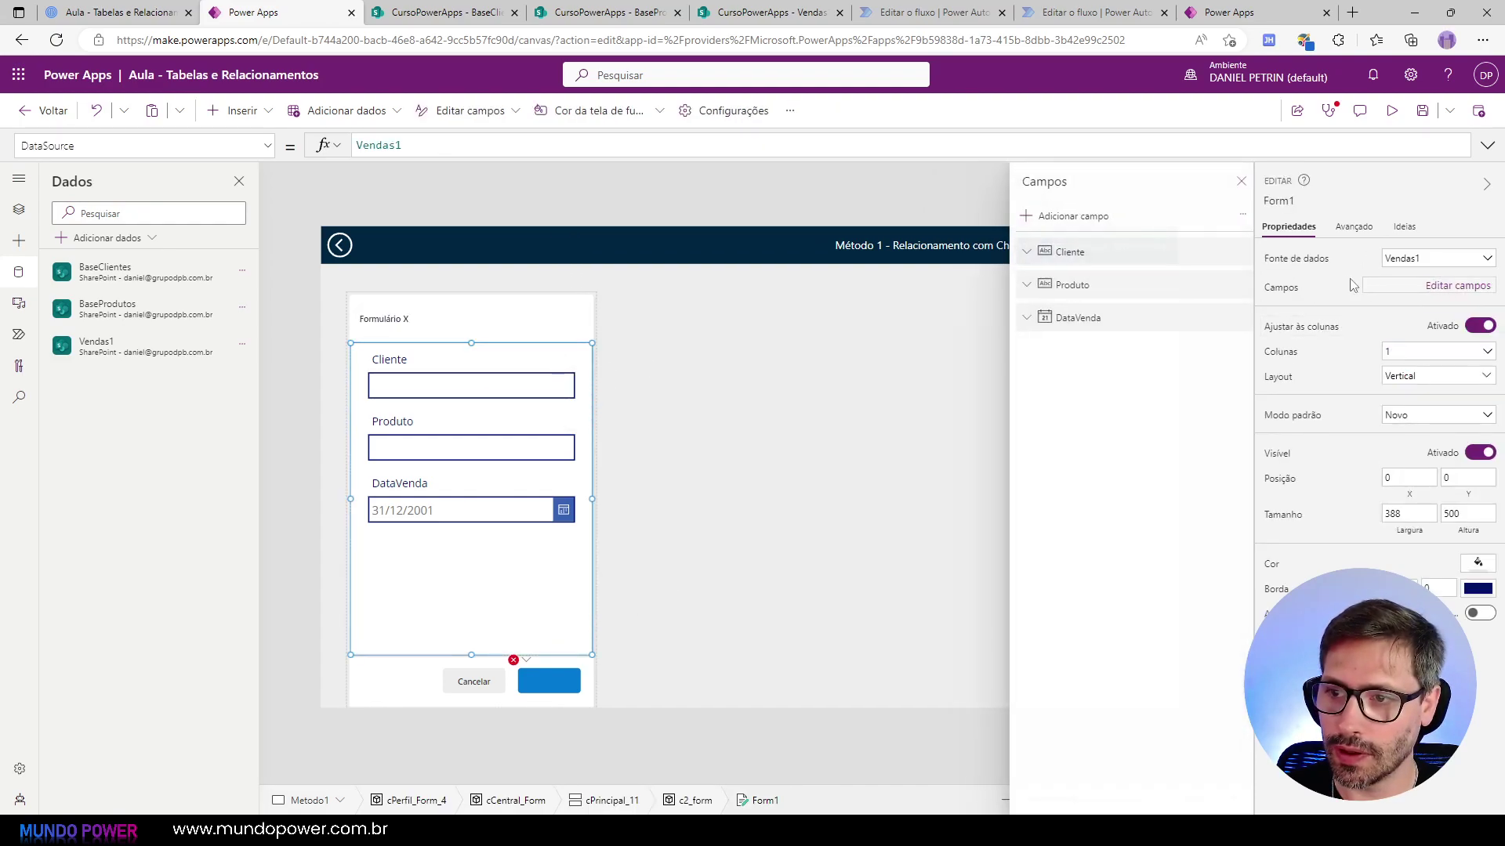
{"action": "left_click", "coordinate": [1095, 254]}
{"action": "left_click", "coordinate": [1132, 305]}
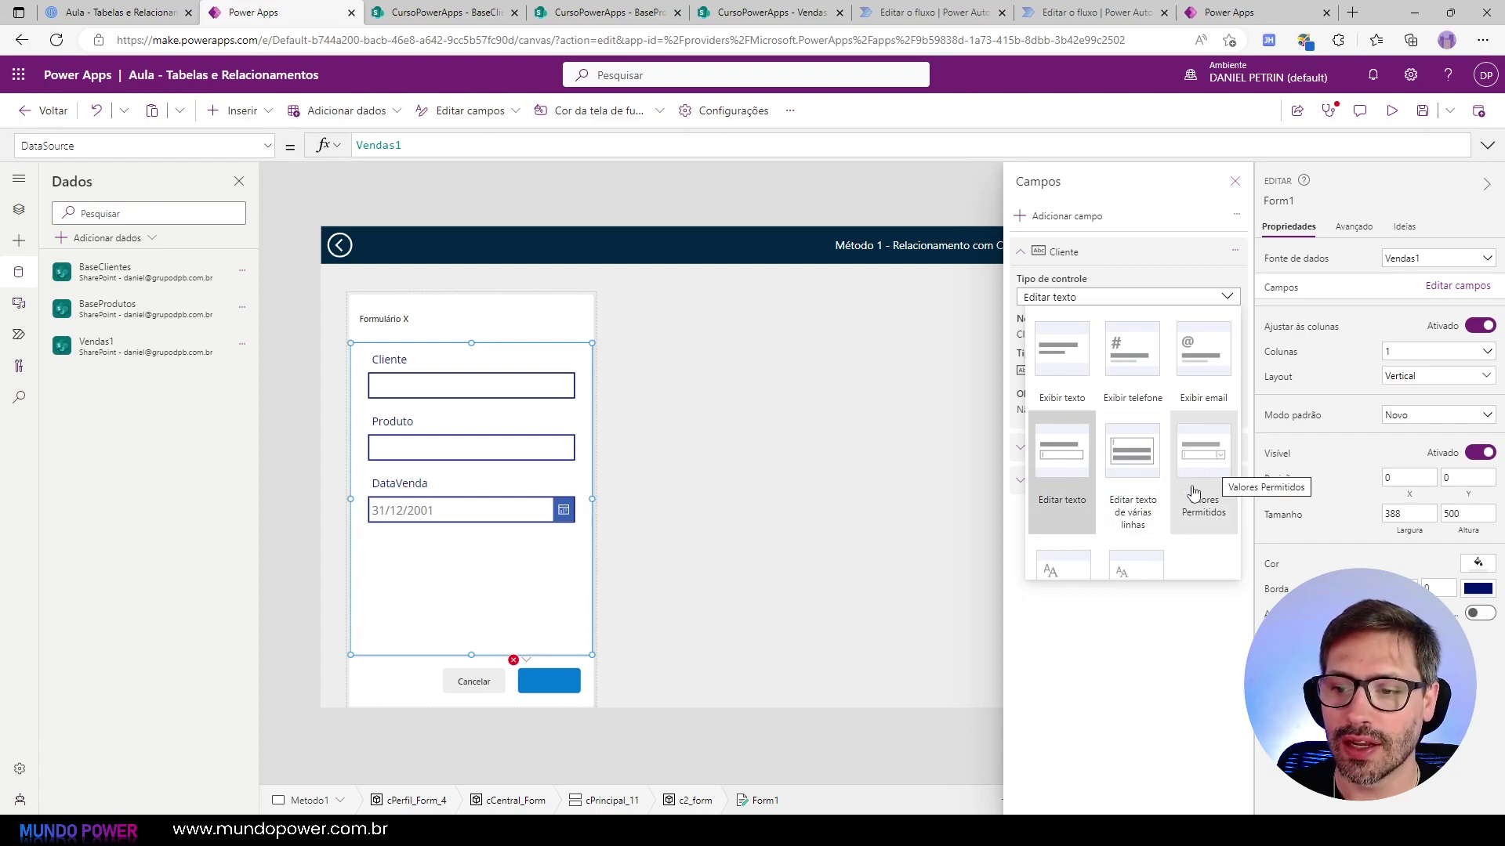
{"action": "left_click", "coordinate": [1198, 469]}
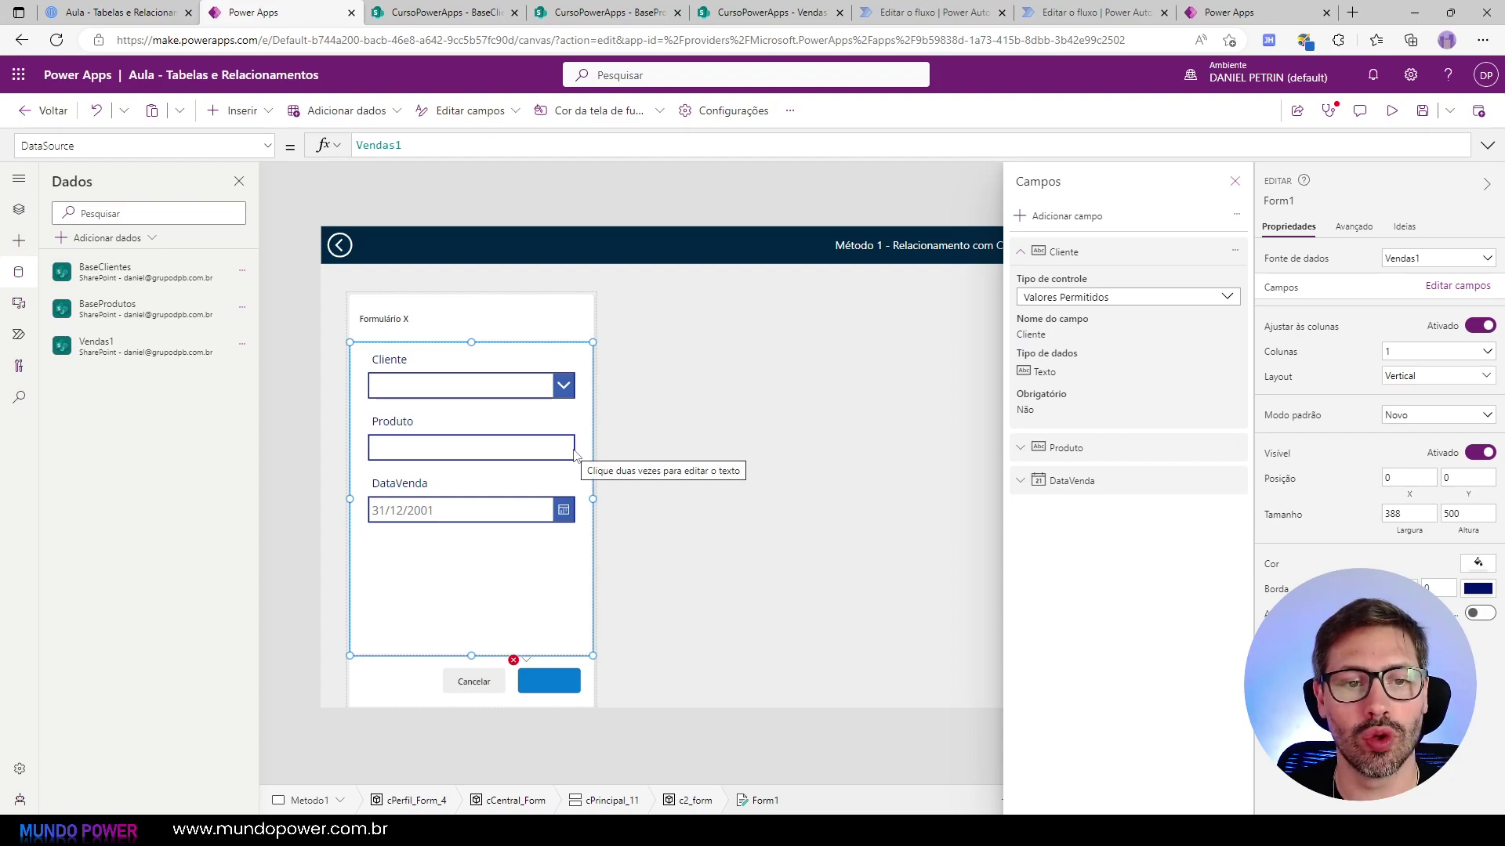
Step: Change the control type of the form's Produto field to Valores Permitidos
{"action": "left_click", "coordinate": [559, 392]}
{"action": "left_click", "coordinate": [556, 450]}
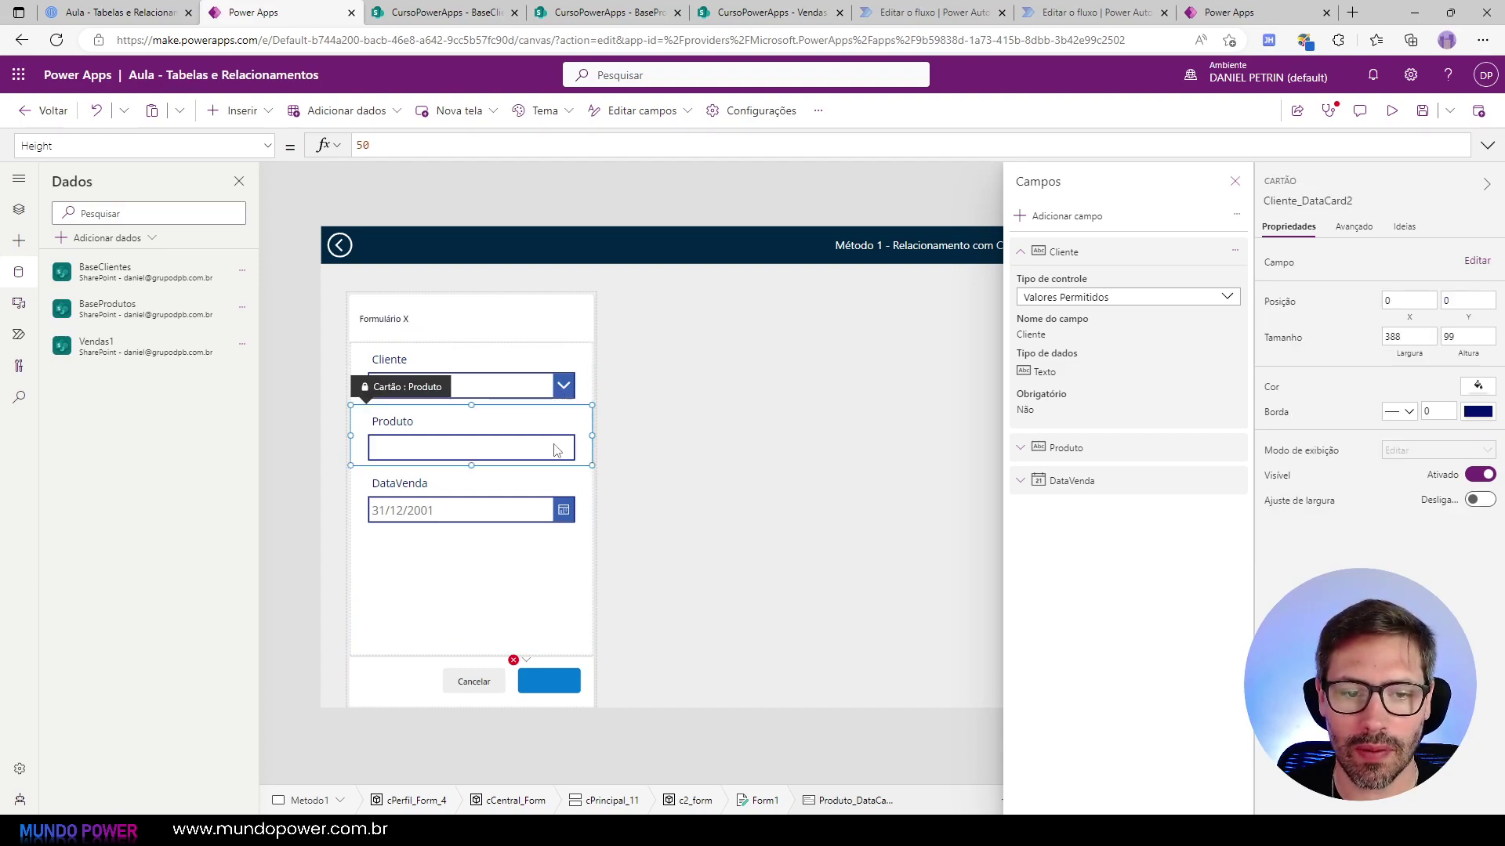
{"action": "left_click", "coordinate": [1179, 307]}
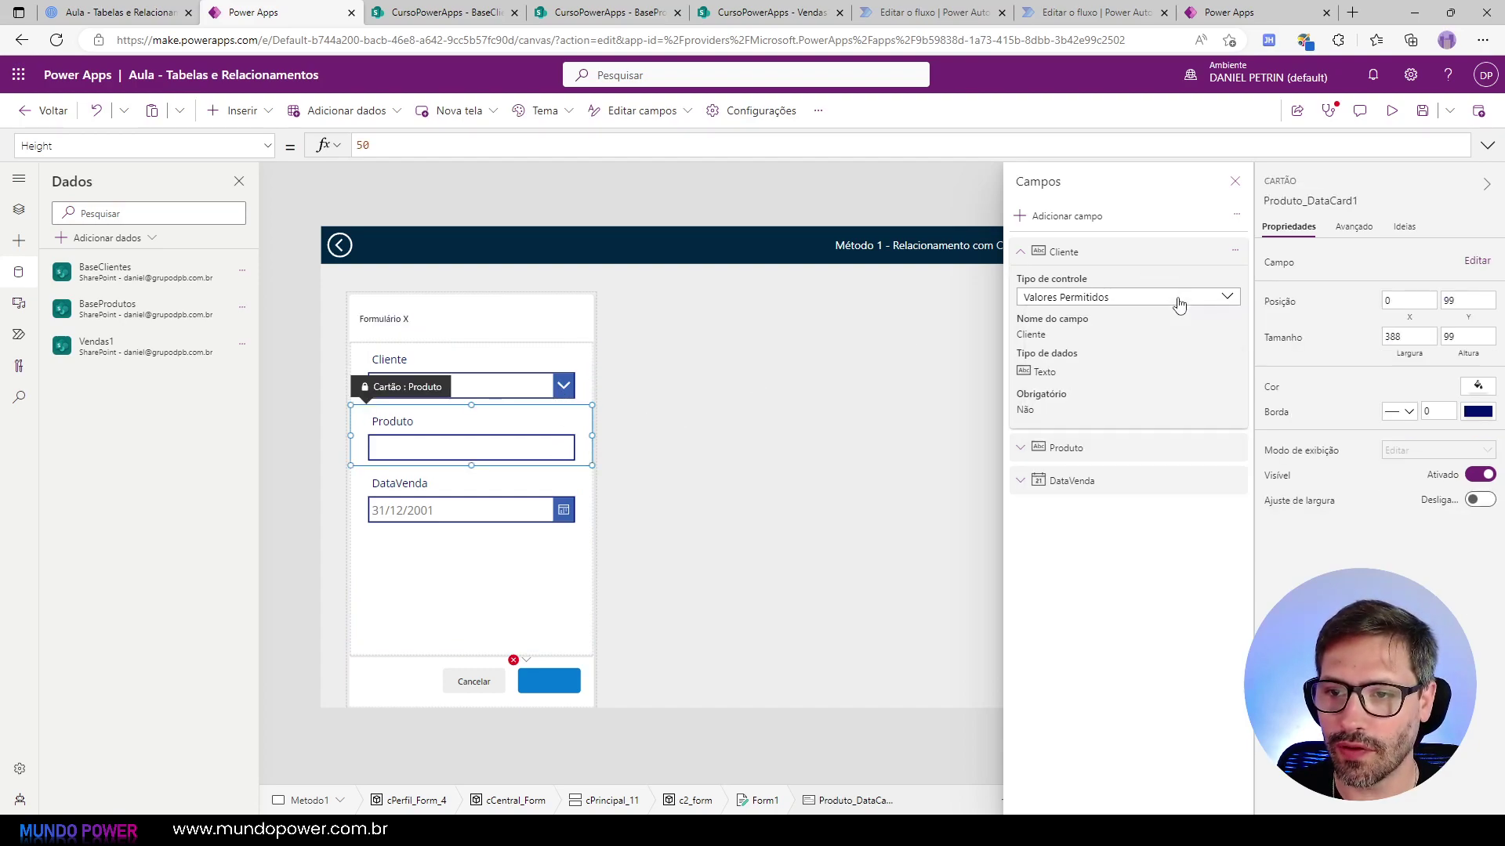
{"action": "left_click", "coordinate": [1108, 445]}
{"action": "left_click", "coordinate": [1166, 502]}
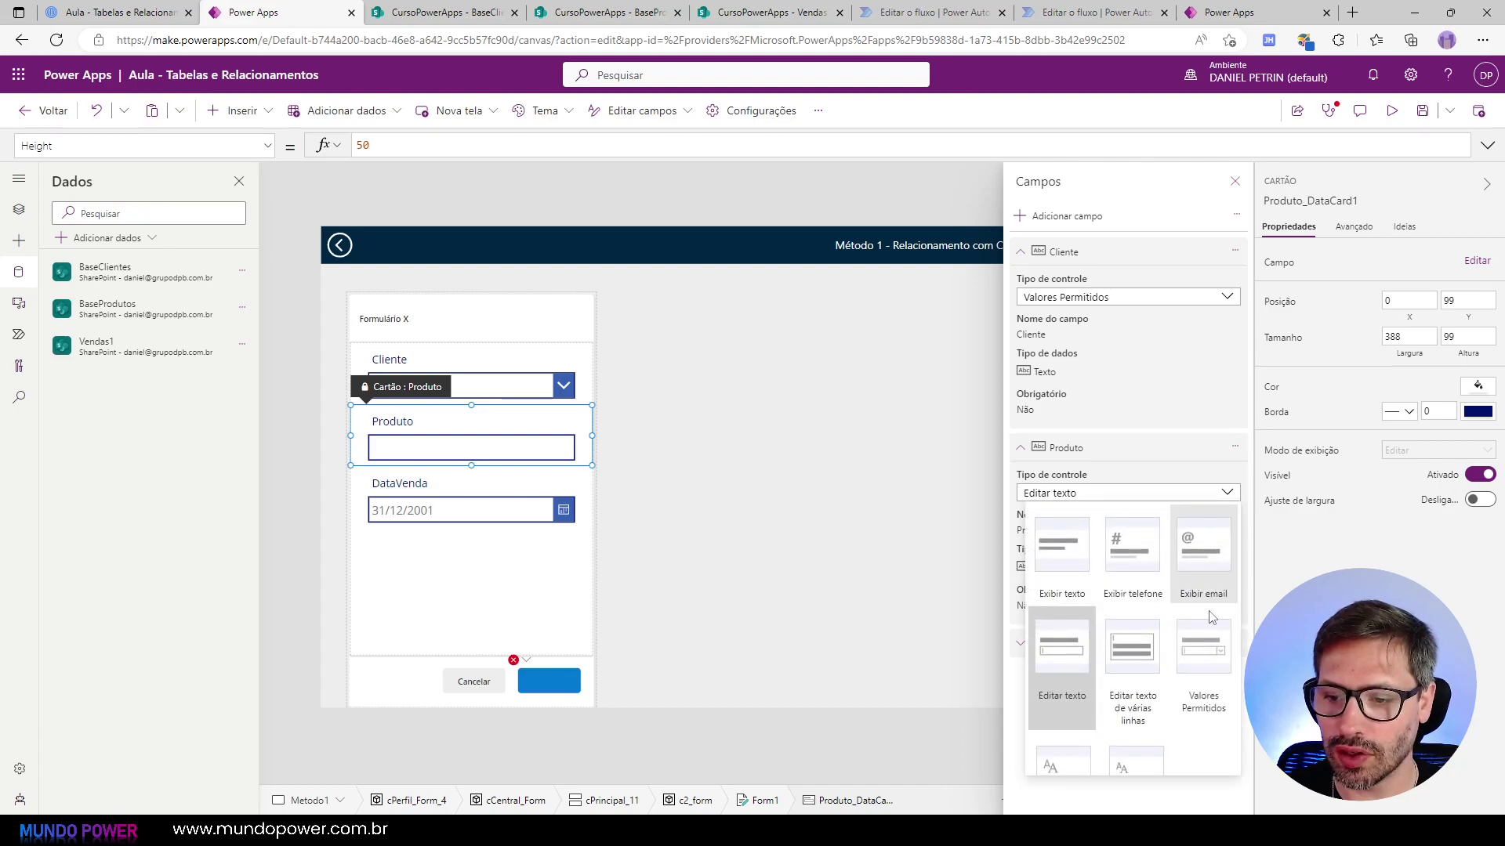
{"action": "left_click", "coordinate": [1199, 667]}
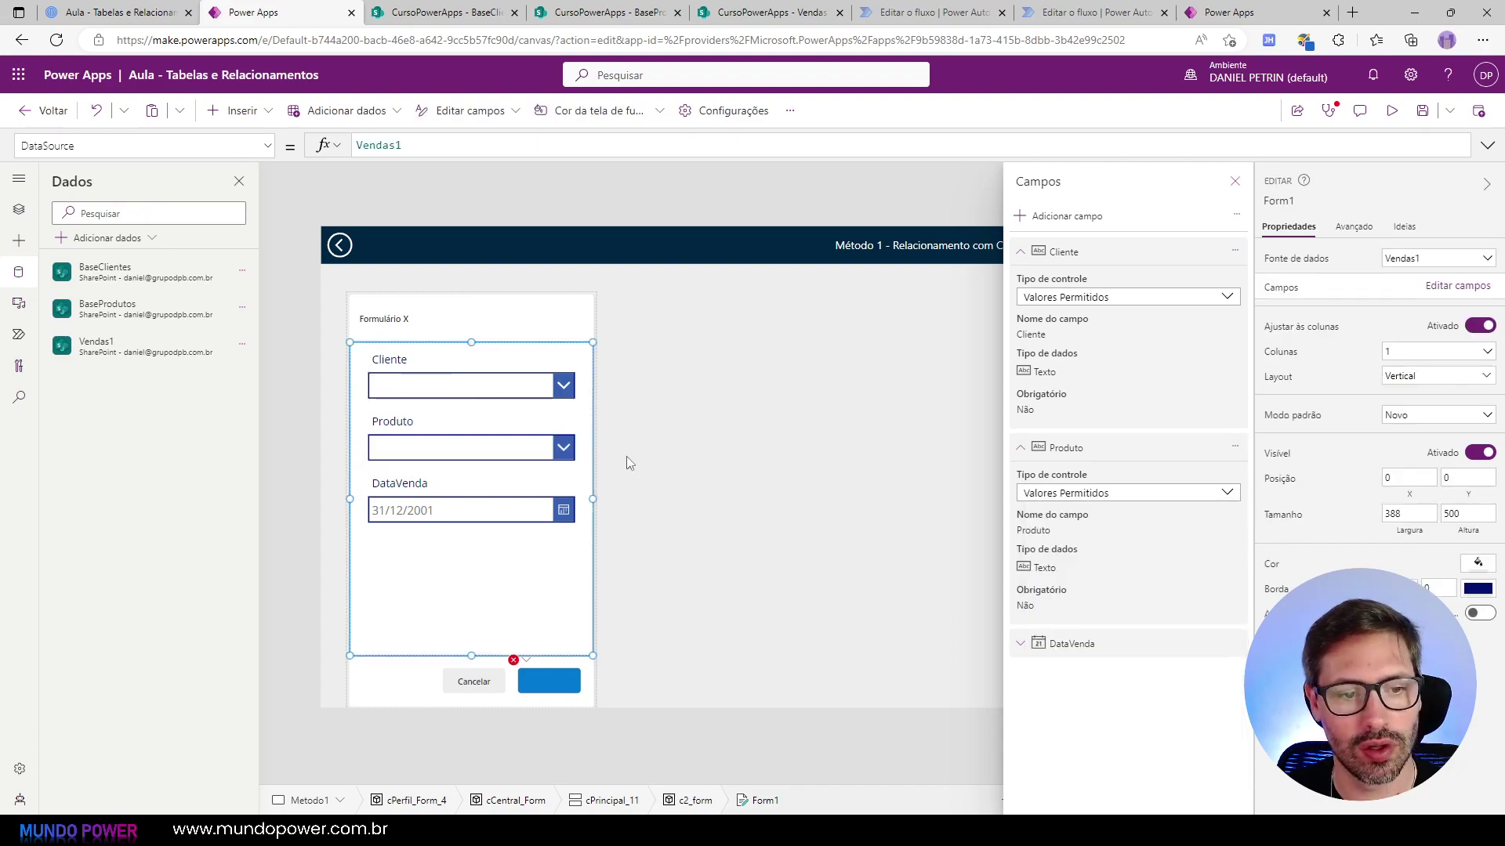
Step: Preview the app to check the options offered by the Cliente dropdown
{"action": "left_click", "coordinate": [1392, 110]}
{"action": "left_click", "coordinate": [398, 337]}
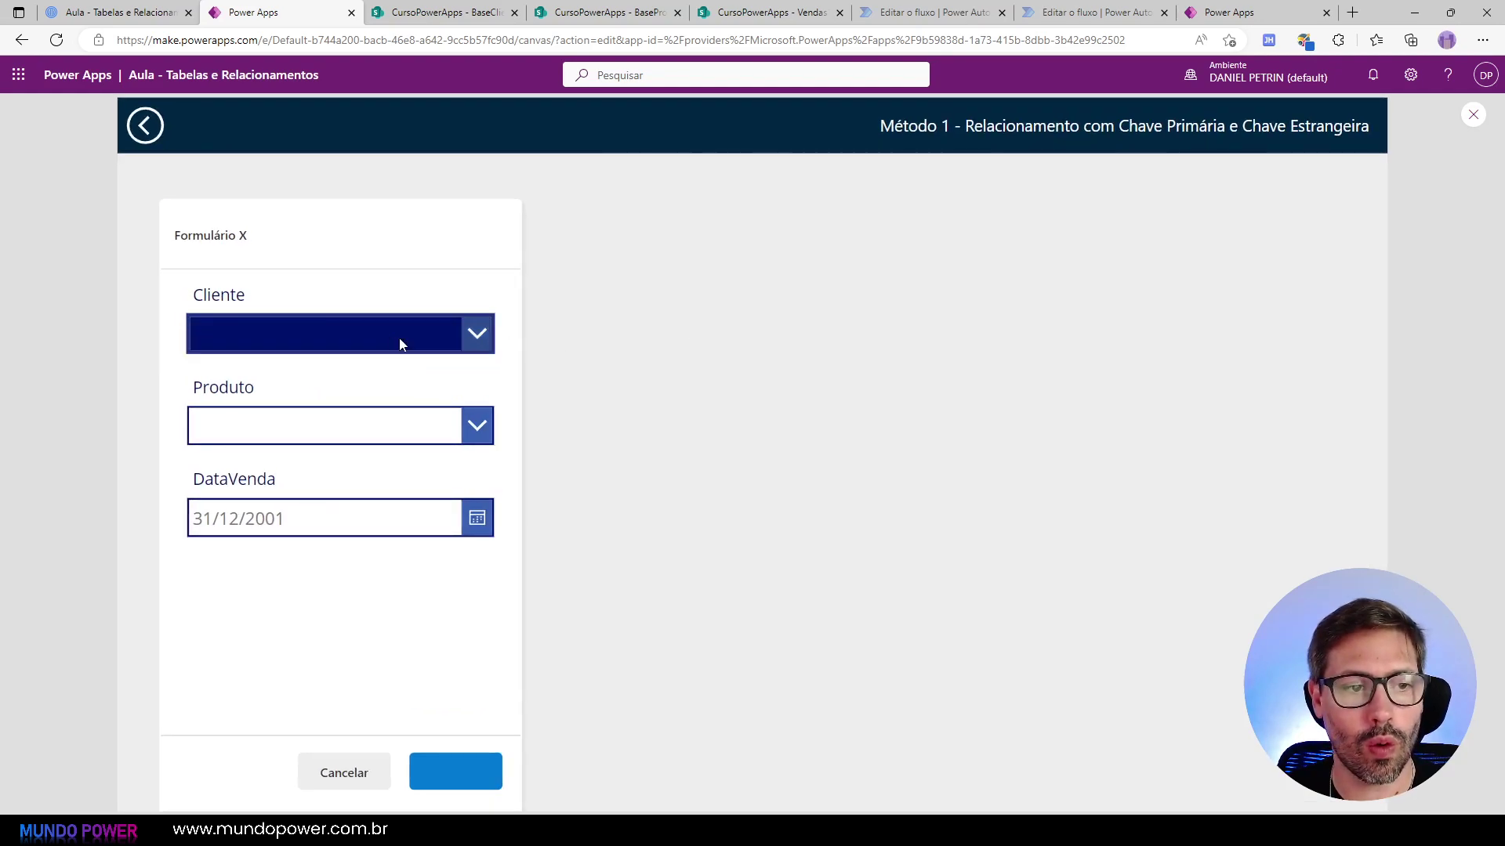
{"action": "left_click", "coordinate": [380, 342]}
{"action": "left_click", "coordinate": [376, 343]}
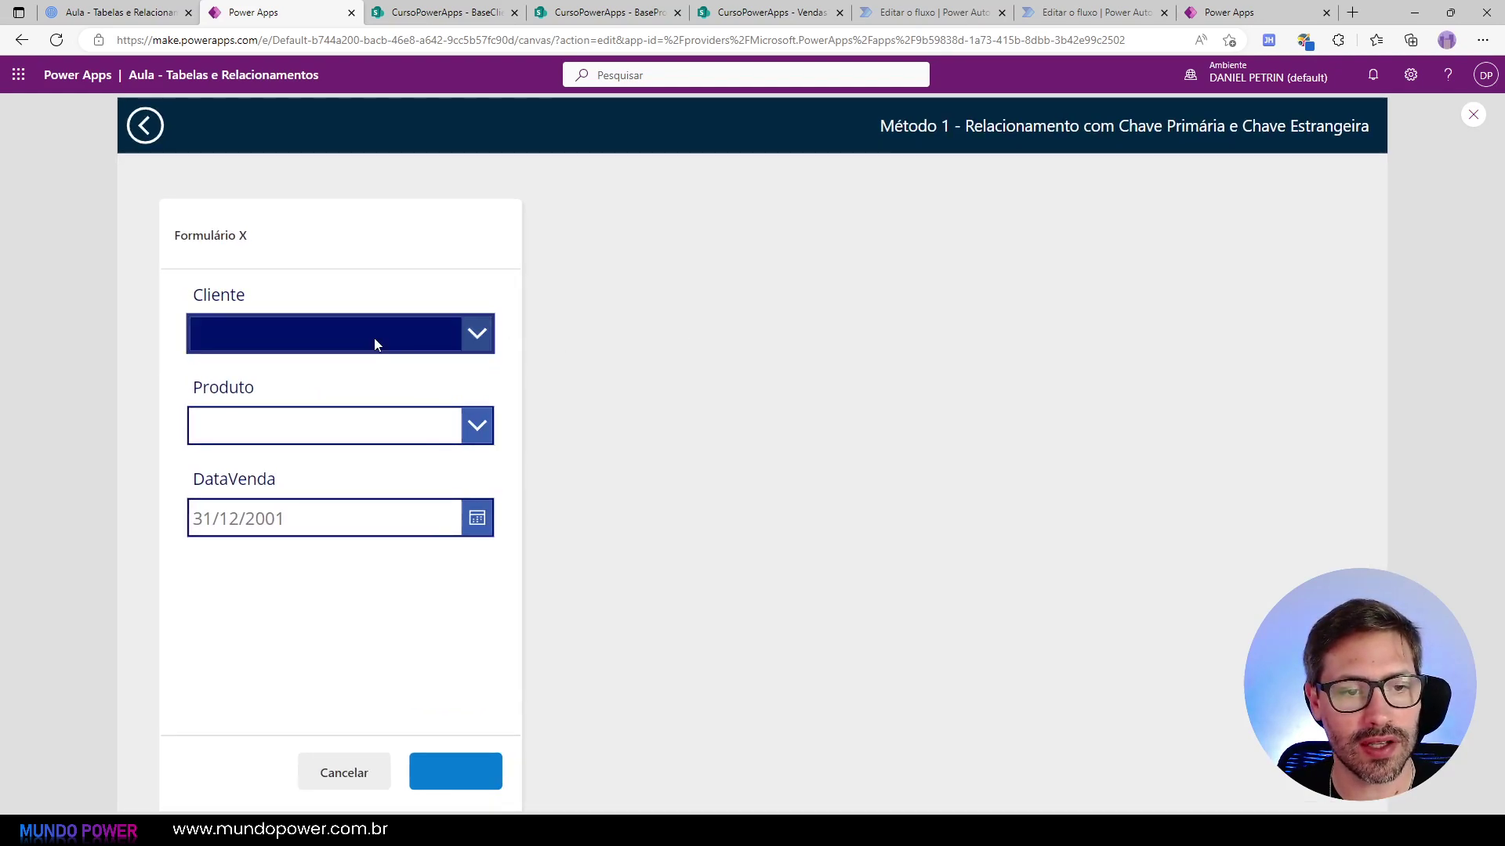
{"action": "left_click", "coordinate": [449, 342]}
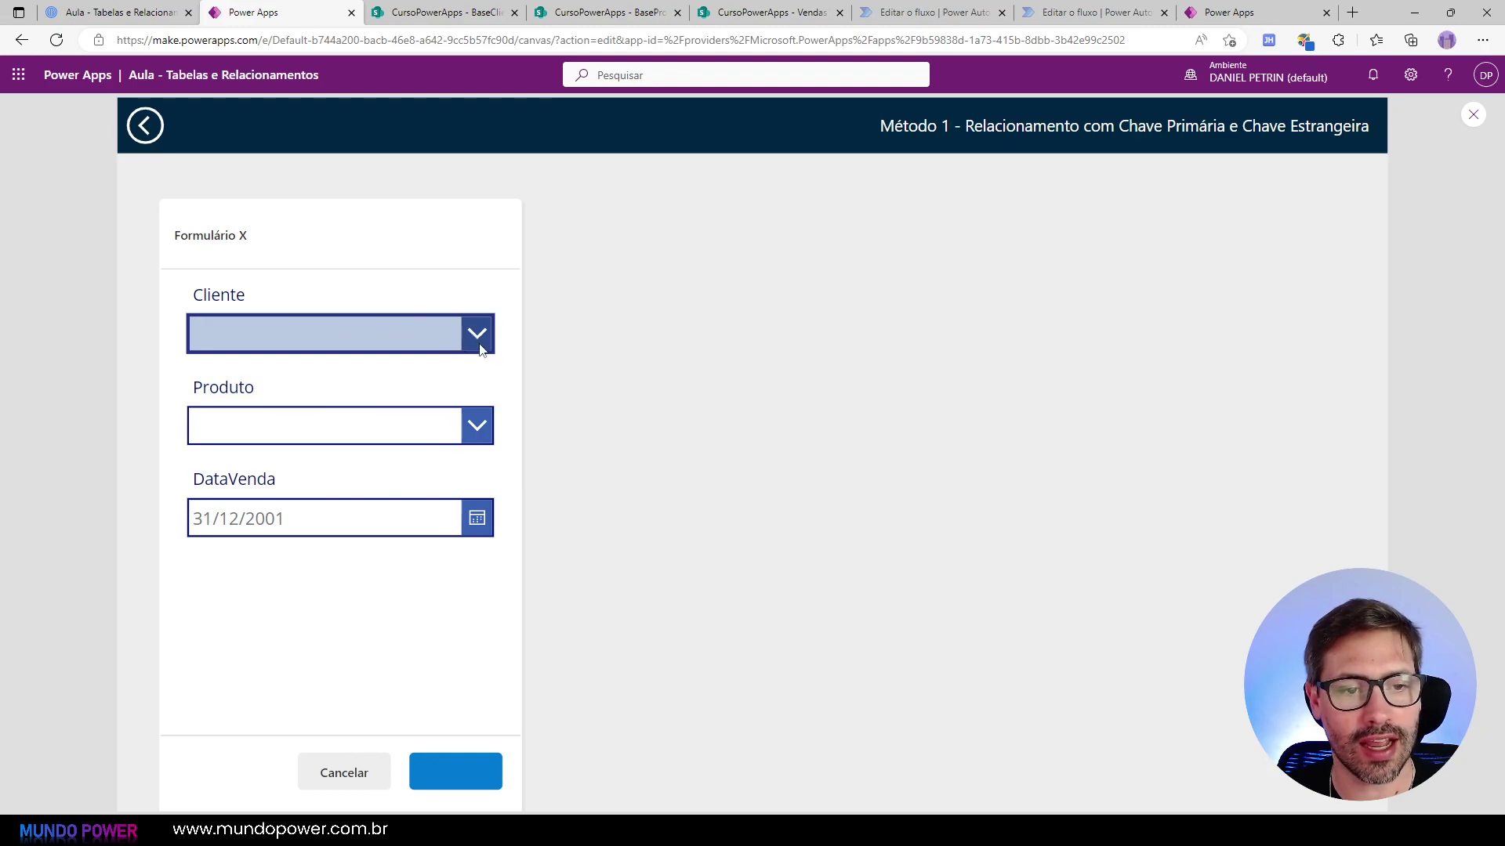
{"action": "key", "text": "Escape"}
Step: Unlock the Cliente and Produto cards of the form for editing
{"action": "left_click", "coordinate": [516, 387]}
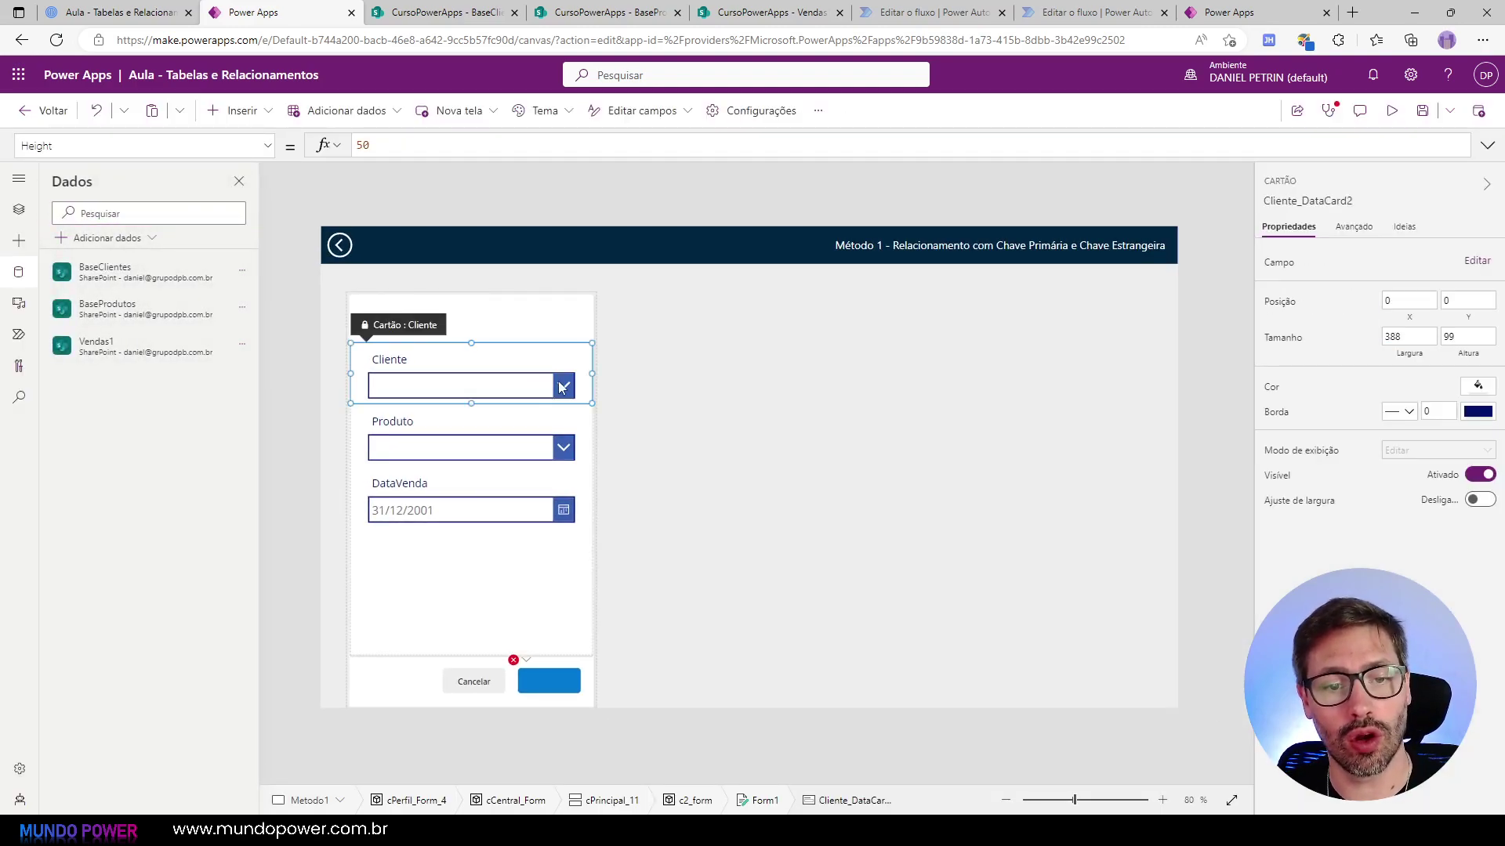
{"action": "left_click", "coordinate": [558, 383]}
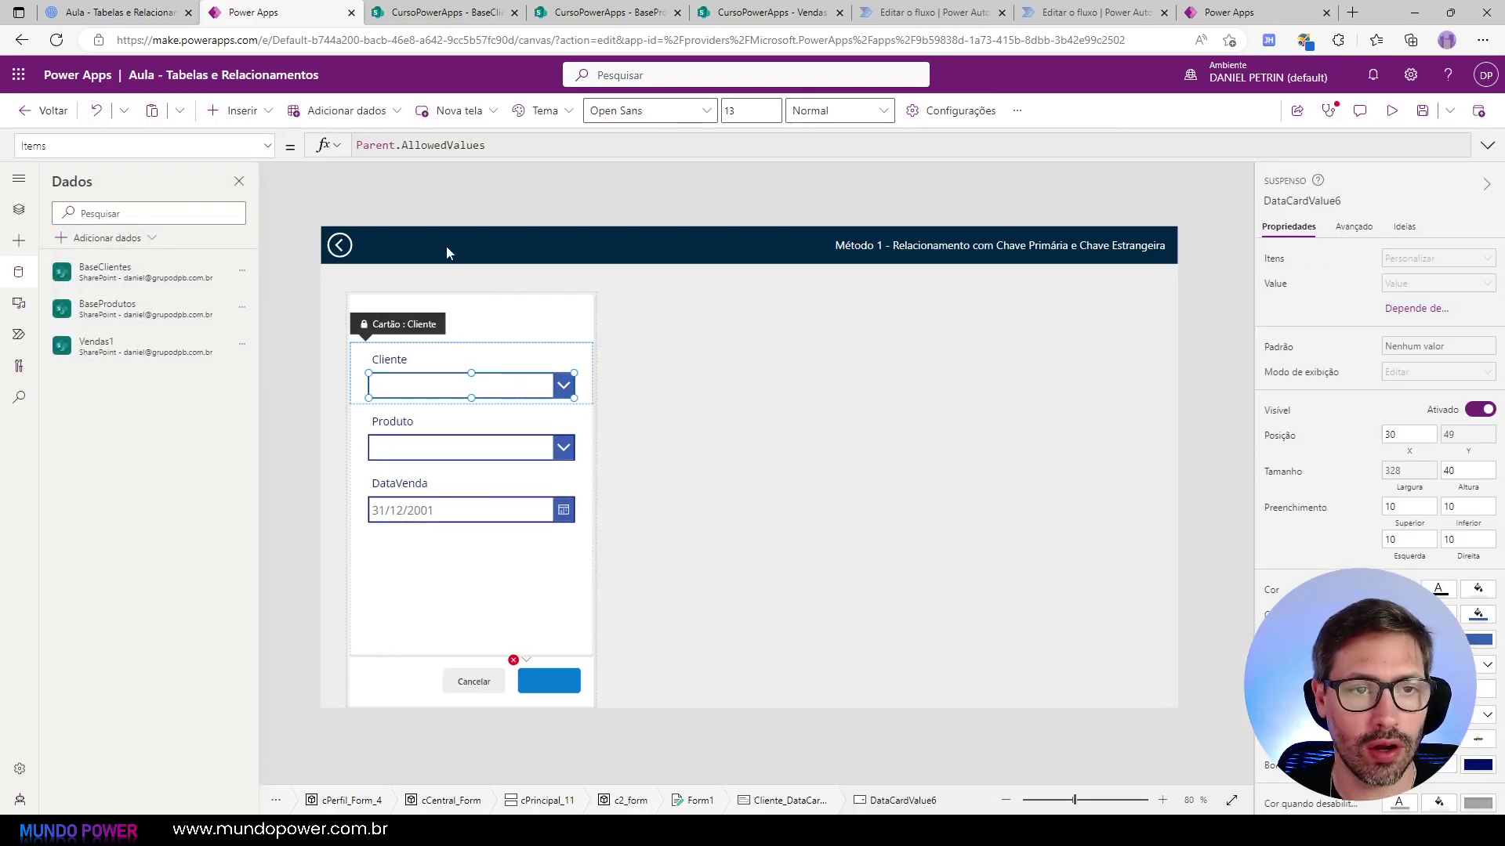
{"action": "right_click", "coordinate": [522, 355]}
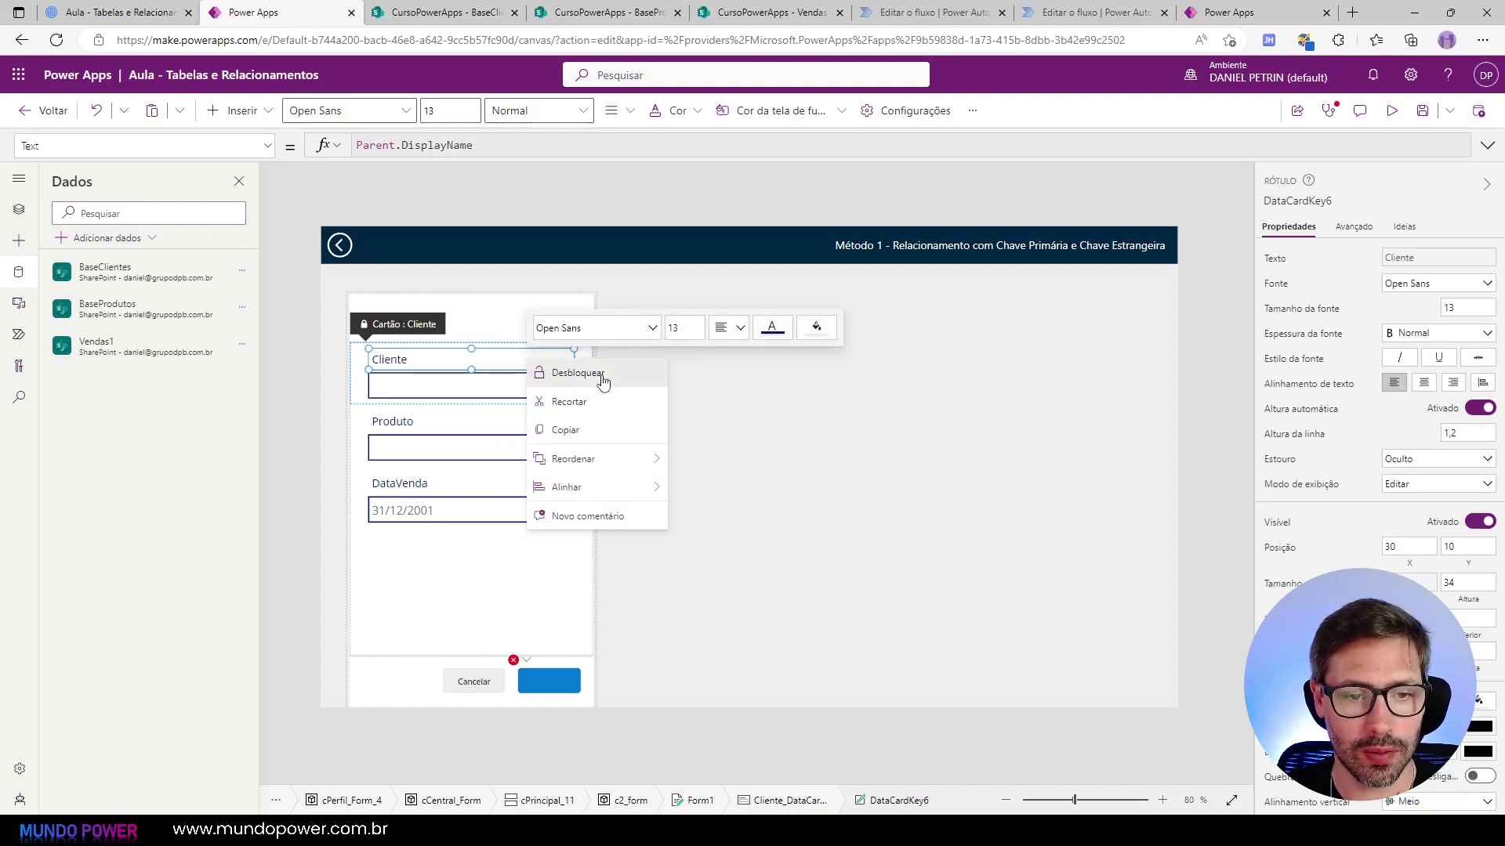
{"action": "left_click", "coordinate": [603, 373]}
{"action": "right_click", "coordinate": [522, 423]}
{"action": "left_click", "coordinate": [578, 439]}
Step: Set the Items property of the dropdown in the Cliente card to BaseClientes
{"action": "left_click", "coordinate": [546, 398]}
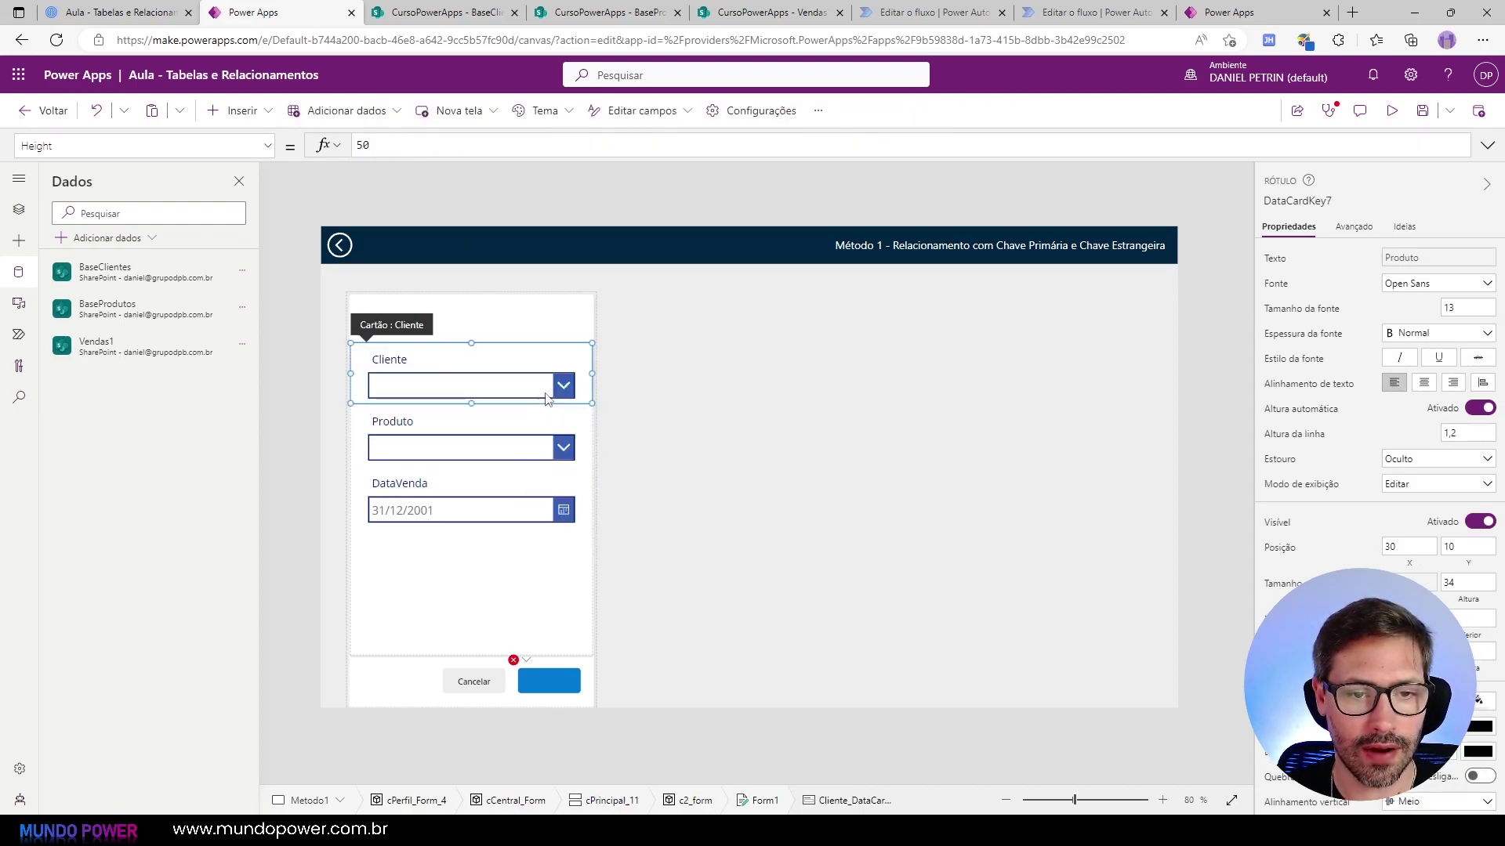
{"action": "left_click", "coordinate": [558, 384]}
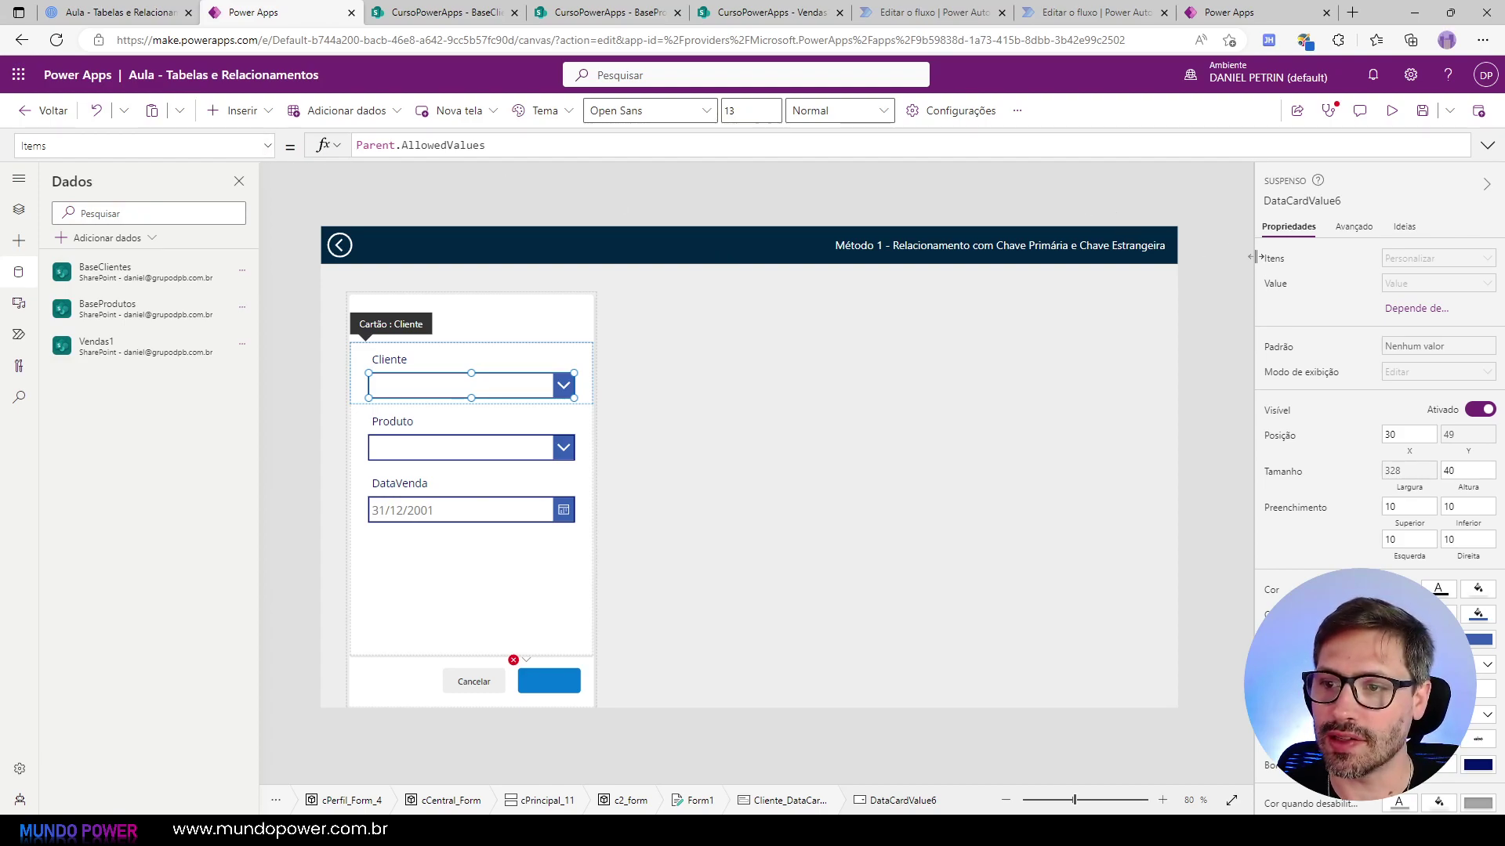
{"action": "triple_click", "coordinate": [542, 145]}
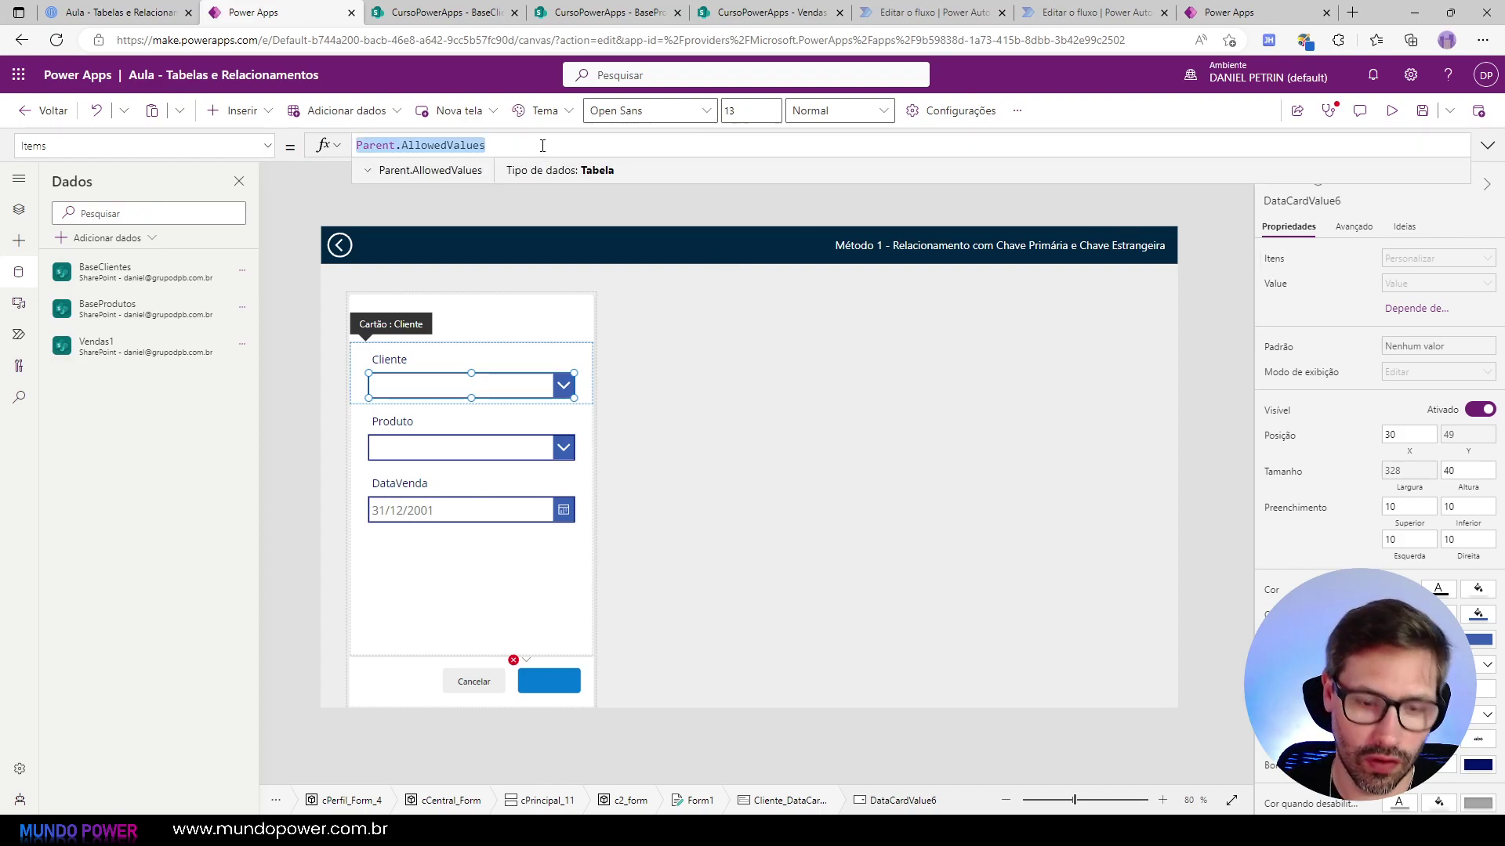
{"action": "type", "text": "BaseCl"}
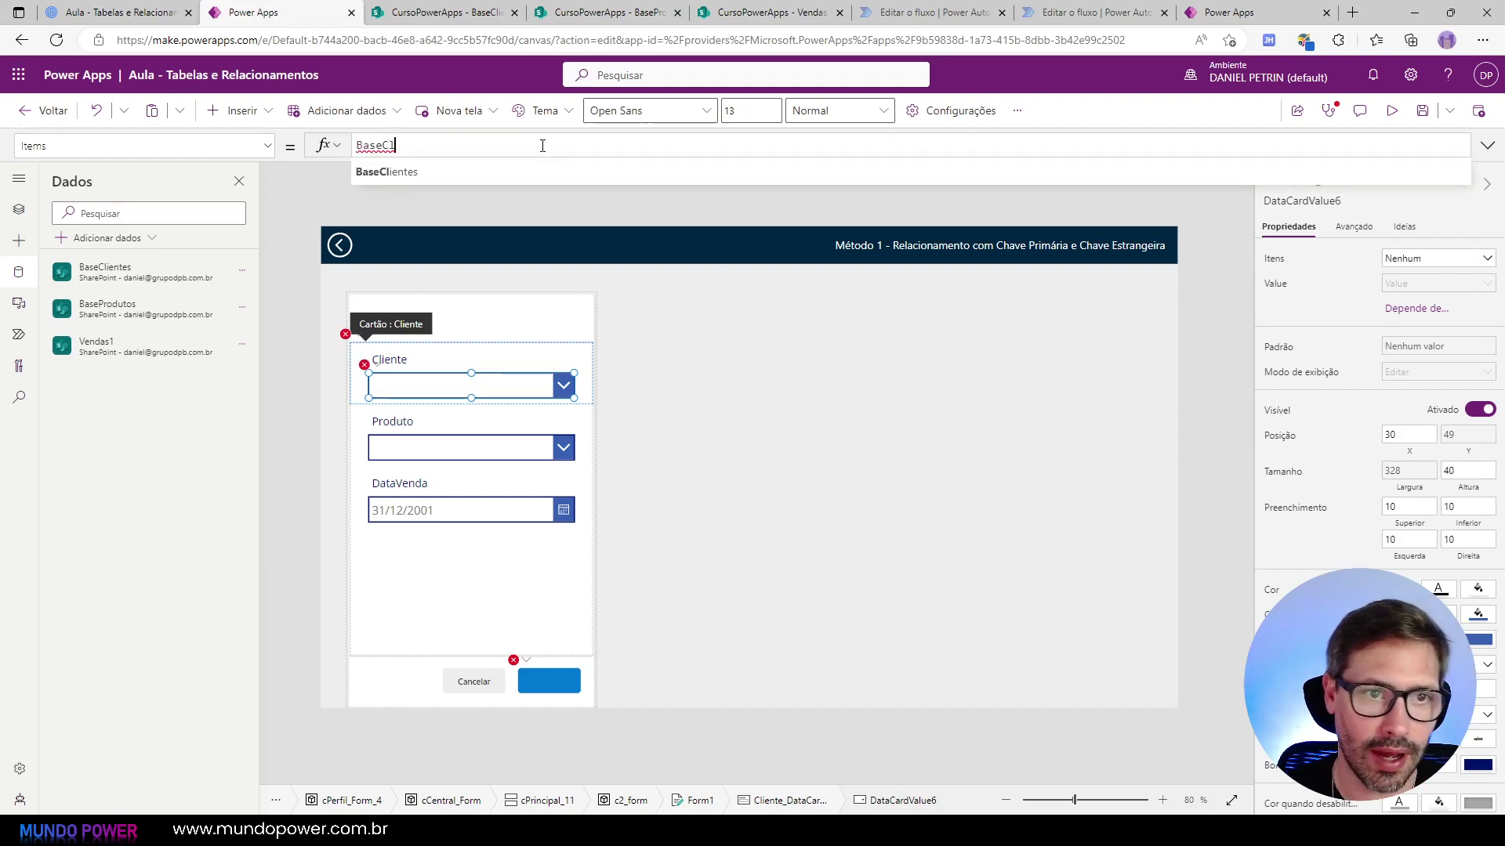
{"action": "key", "text": "Tab"}
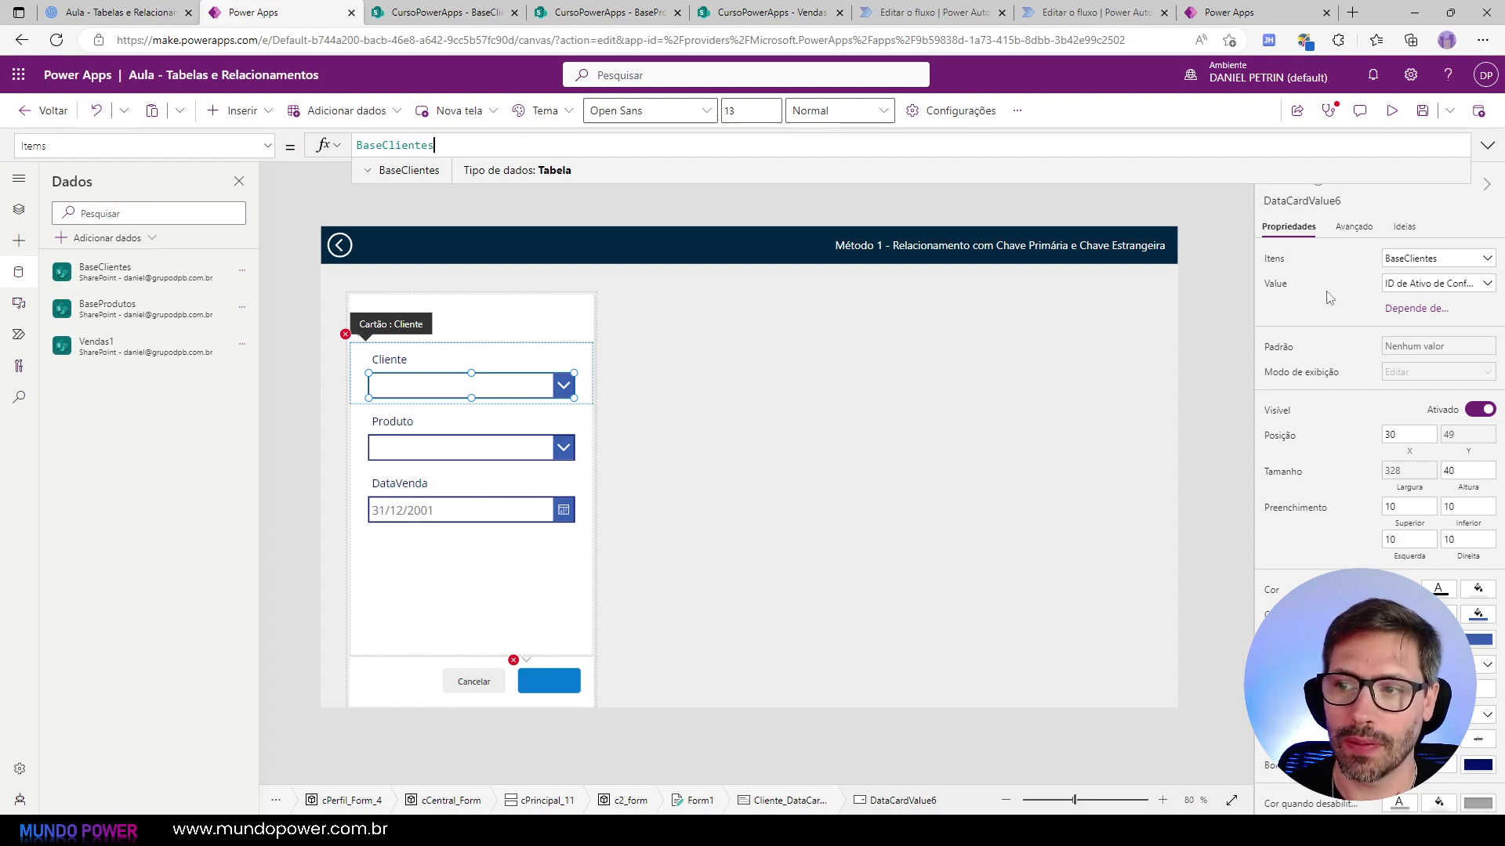
Step: Set the Cliente dropdown's displayed Value to the nome column and check the options it offers
{"action": "left_click", "coordinate": [1436, 290]}
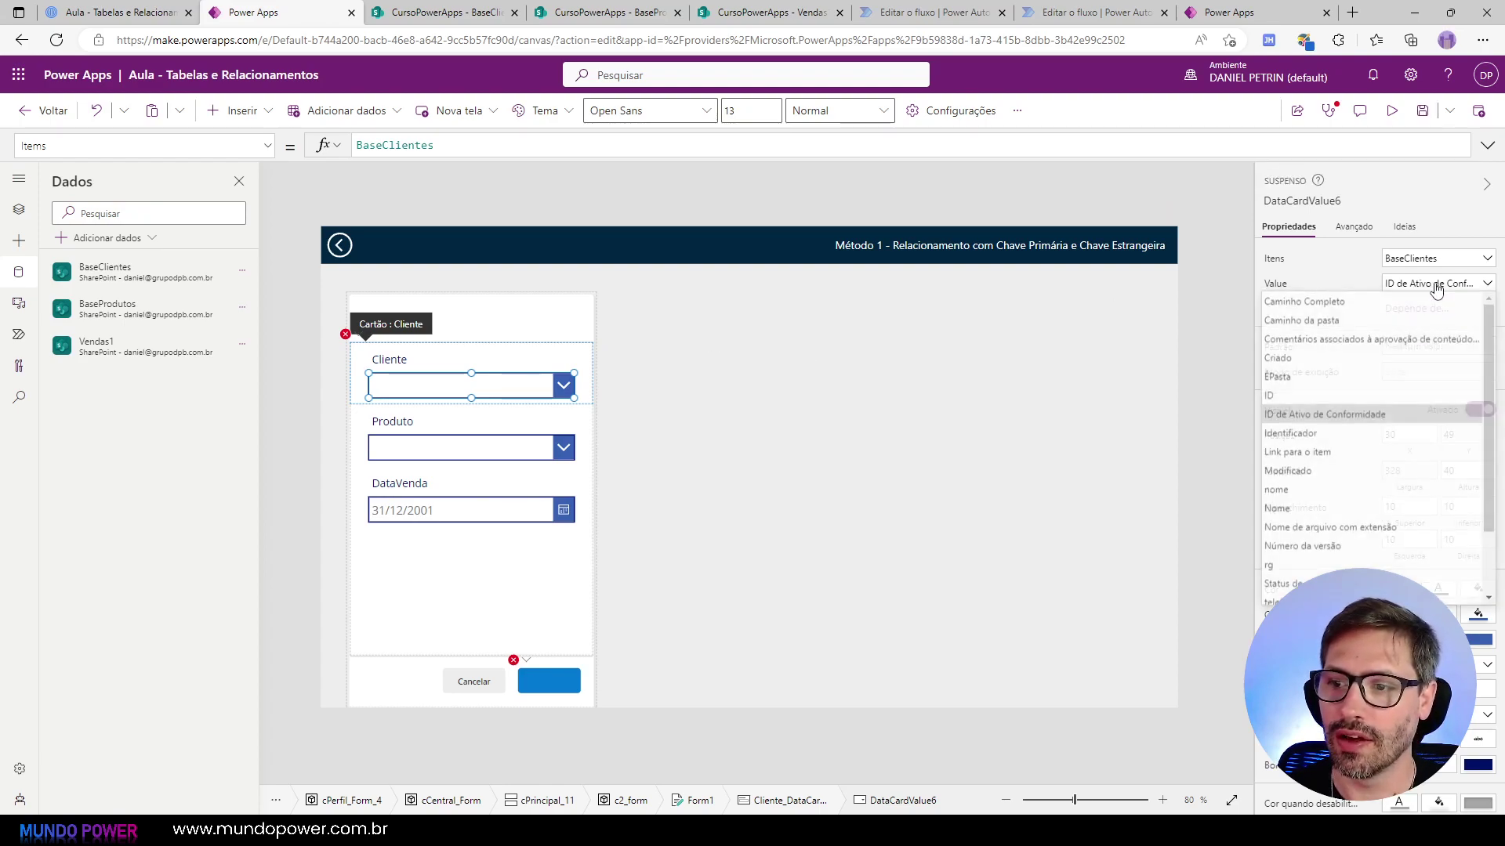
{"action": "left_click", "coordinate": [1315, 505]}
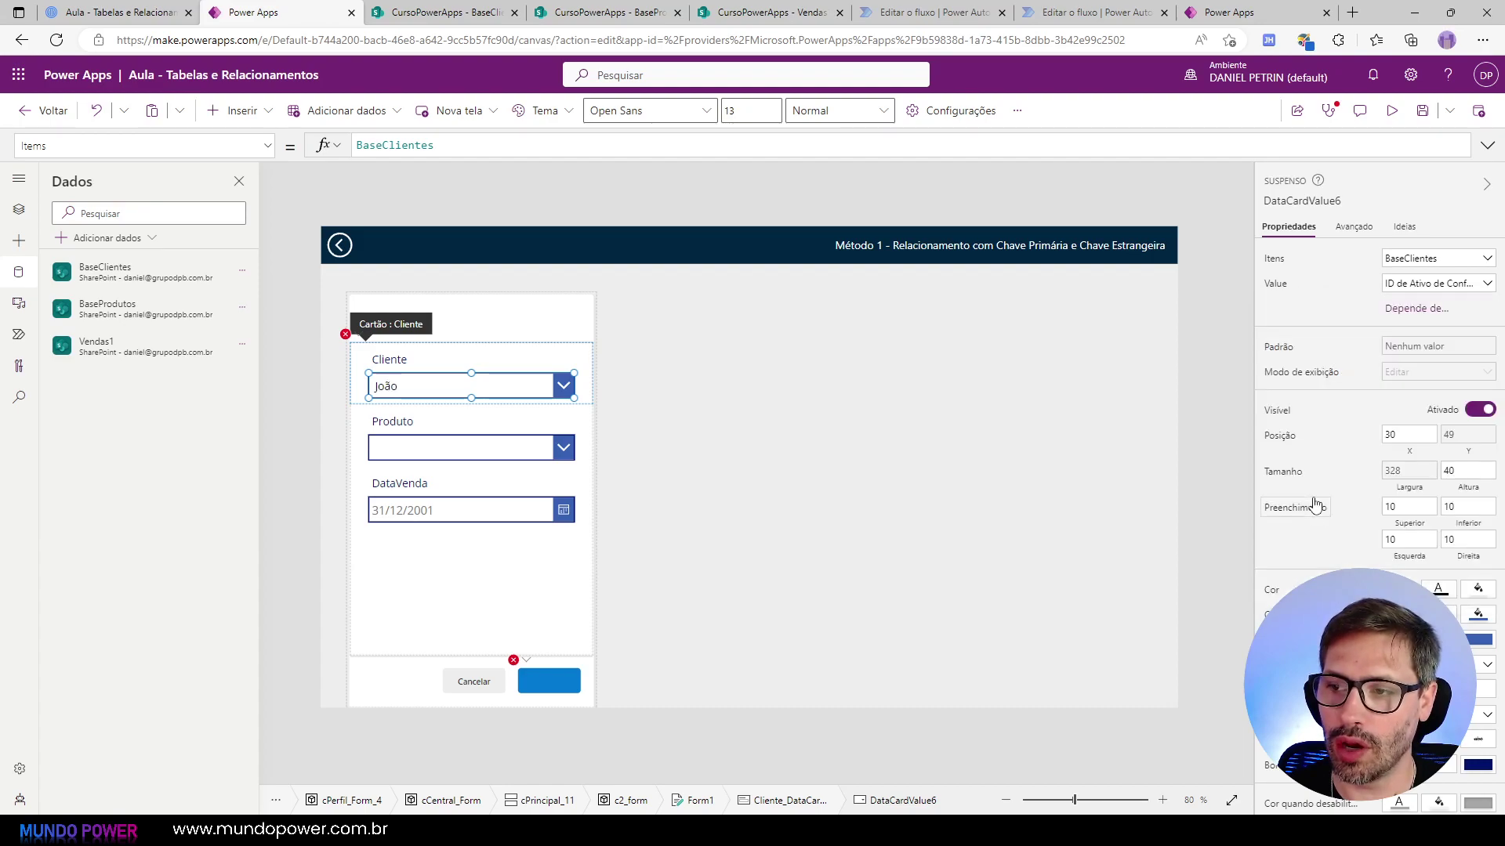
{"action": "left_click", "coordinate": [541, 388], "text": "alt"}
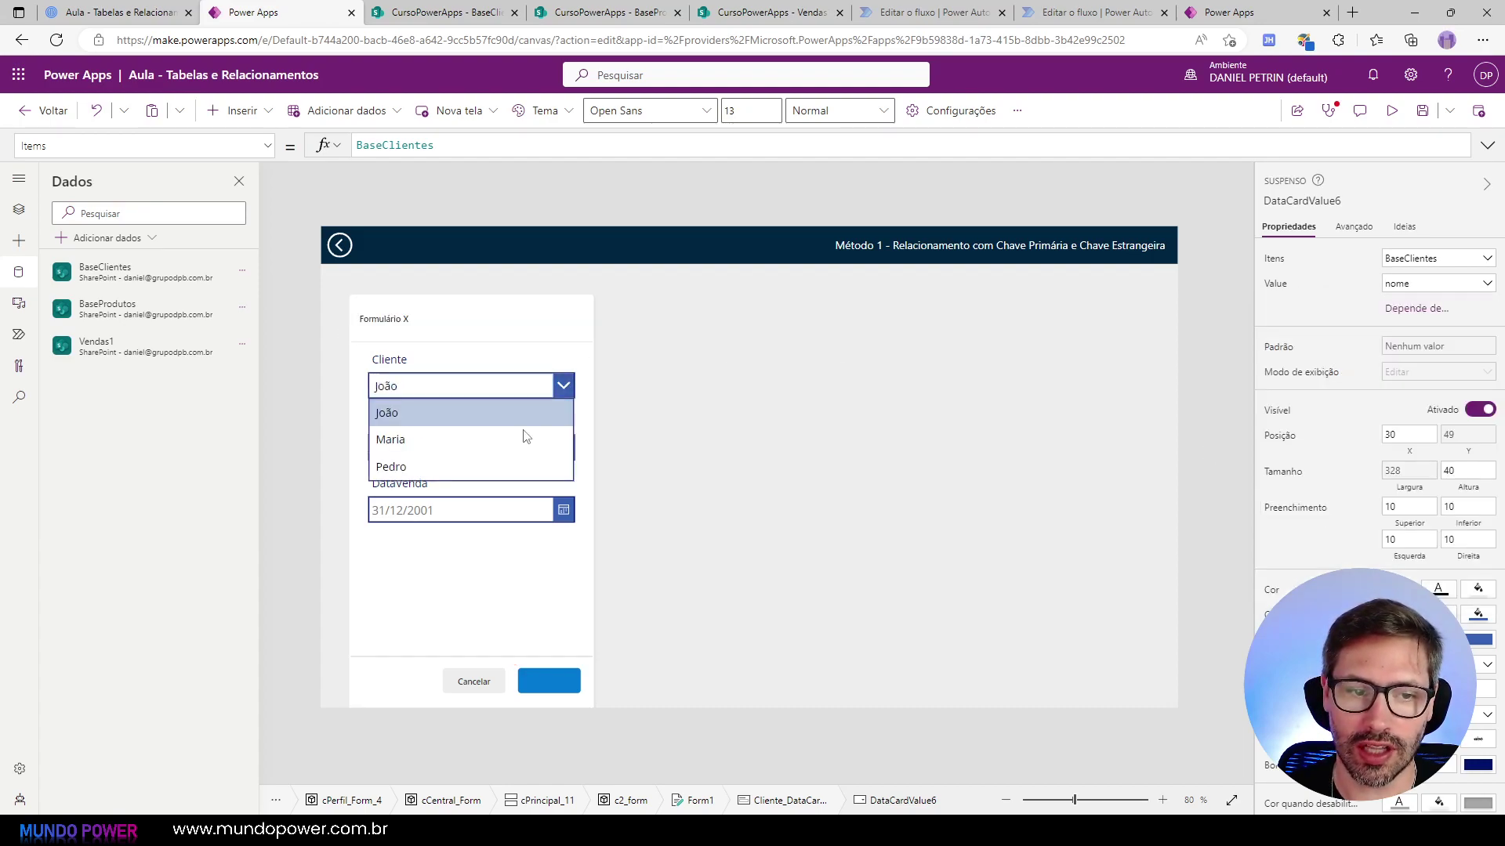
{"action": "left_click", "coordinate": [528, 282]}
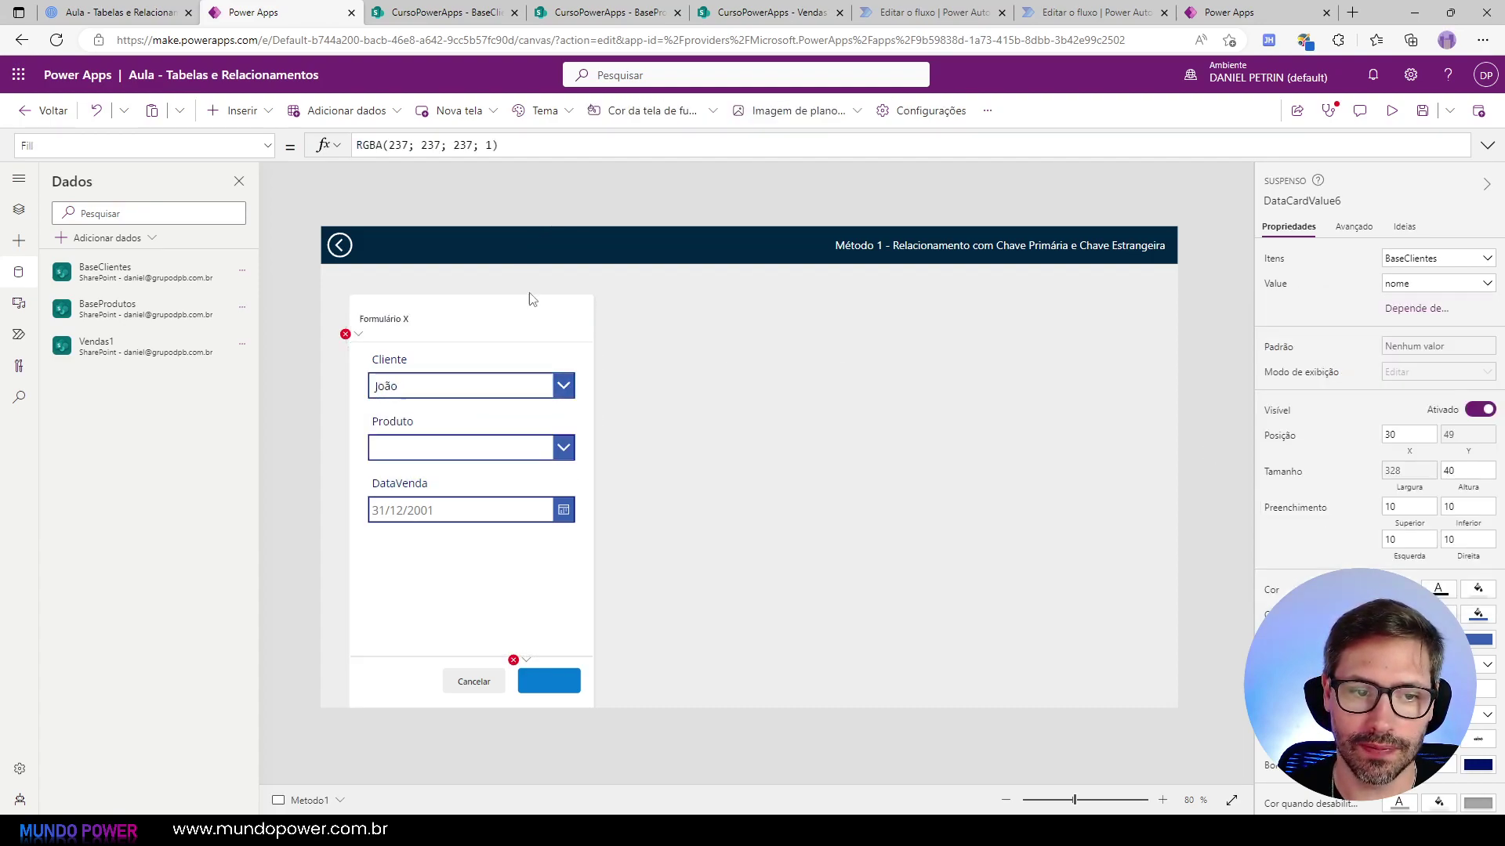
Step: Set the Items property of the dropdown in the Produto card to BaseProdutos
{"action": "left_click", "coordinate": [491, 458]}
{"action": "left_click", "coordinate": [498, 453]}
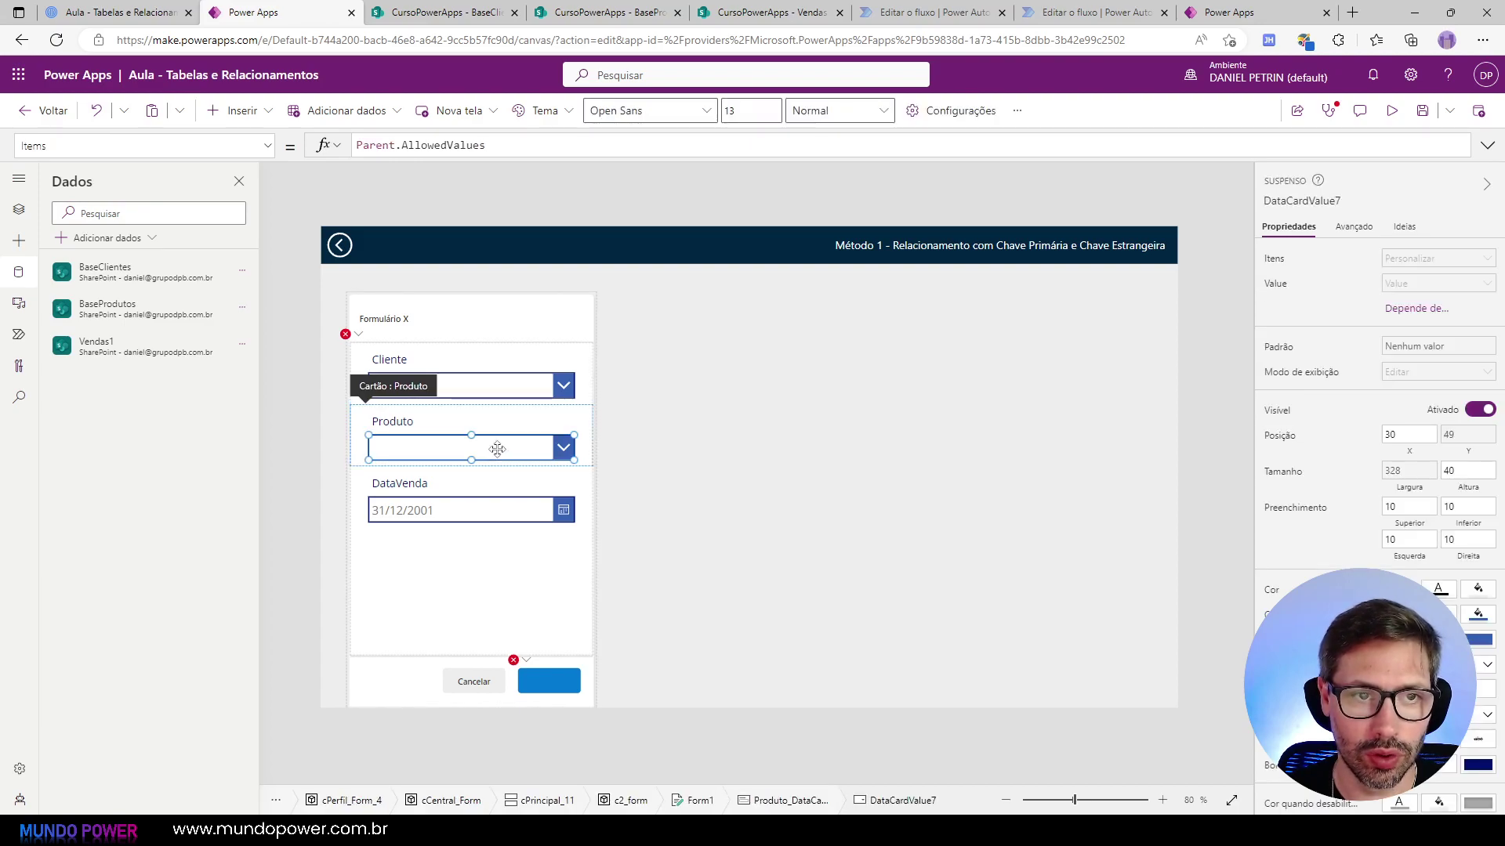
{"action": "triple_click", "coordinate": [498, 145]}
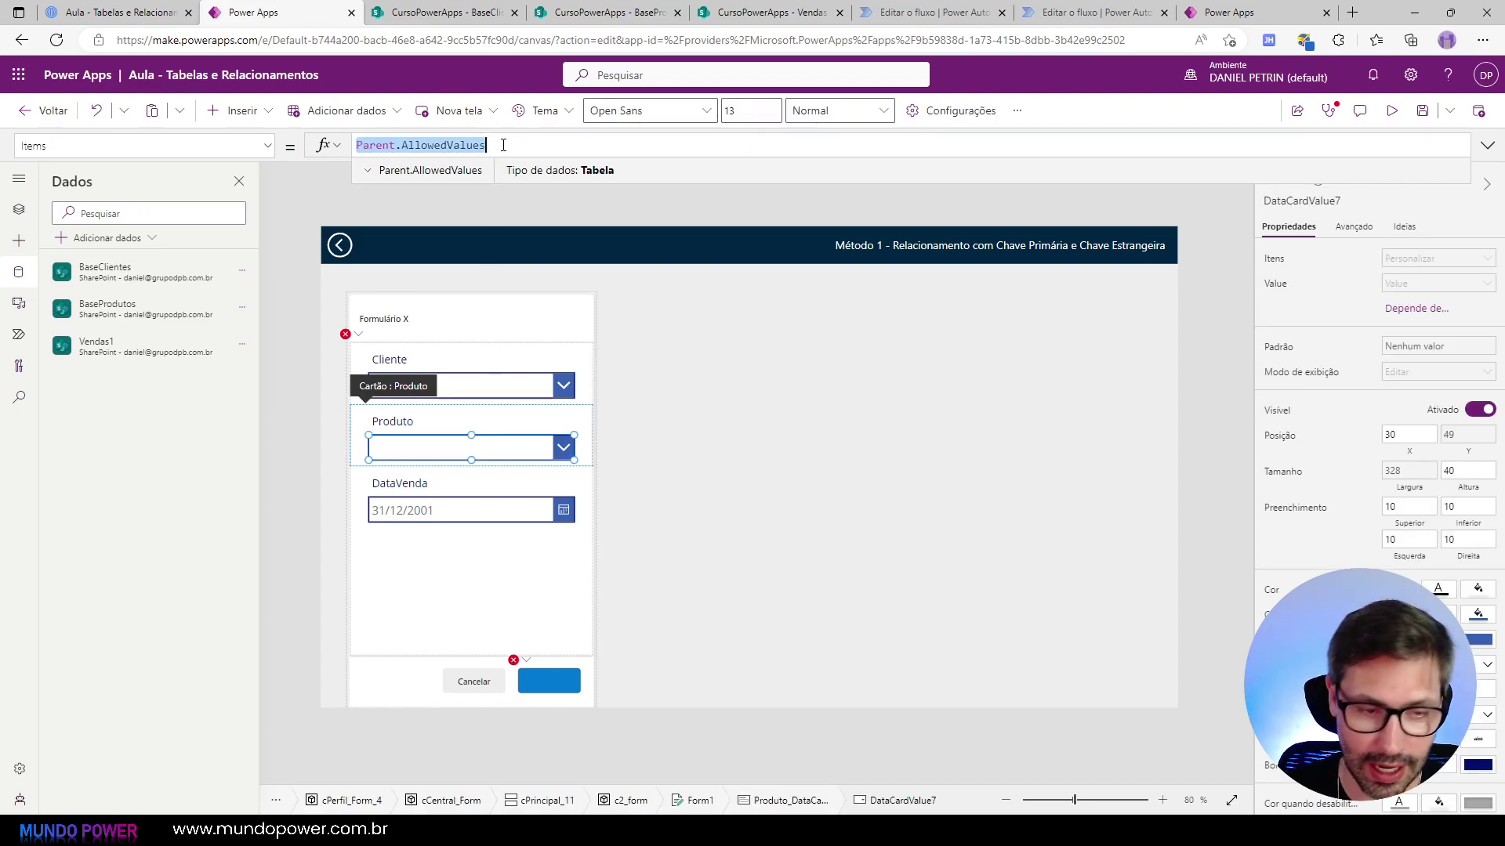
{"action": "type", "text": "BaseP"}
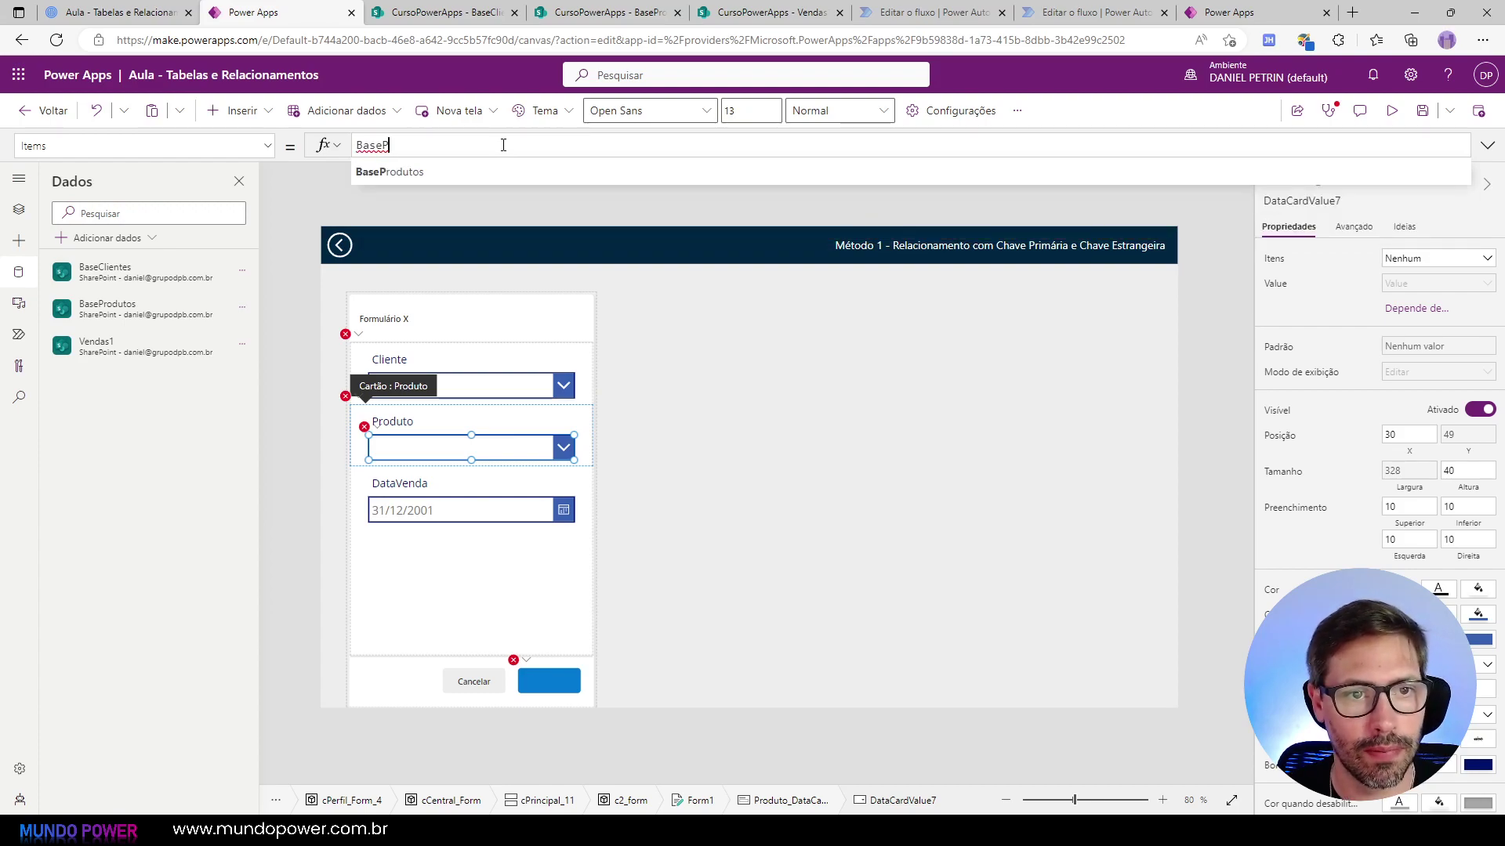
{"action": "left_click", "coordinate": [485, 166]}
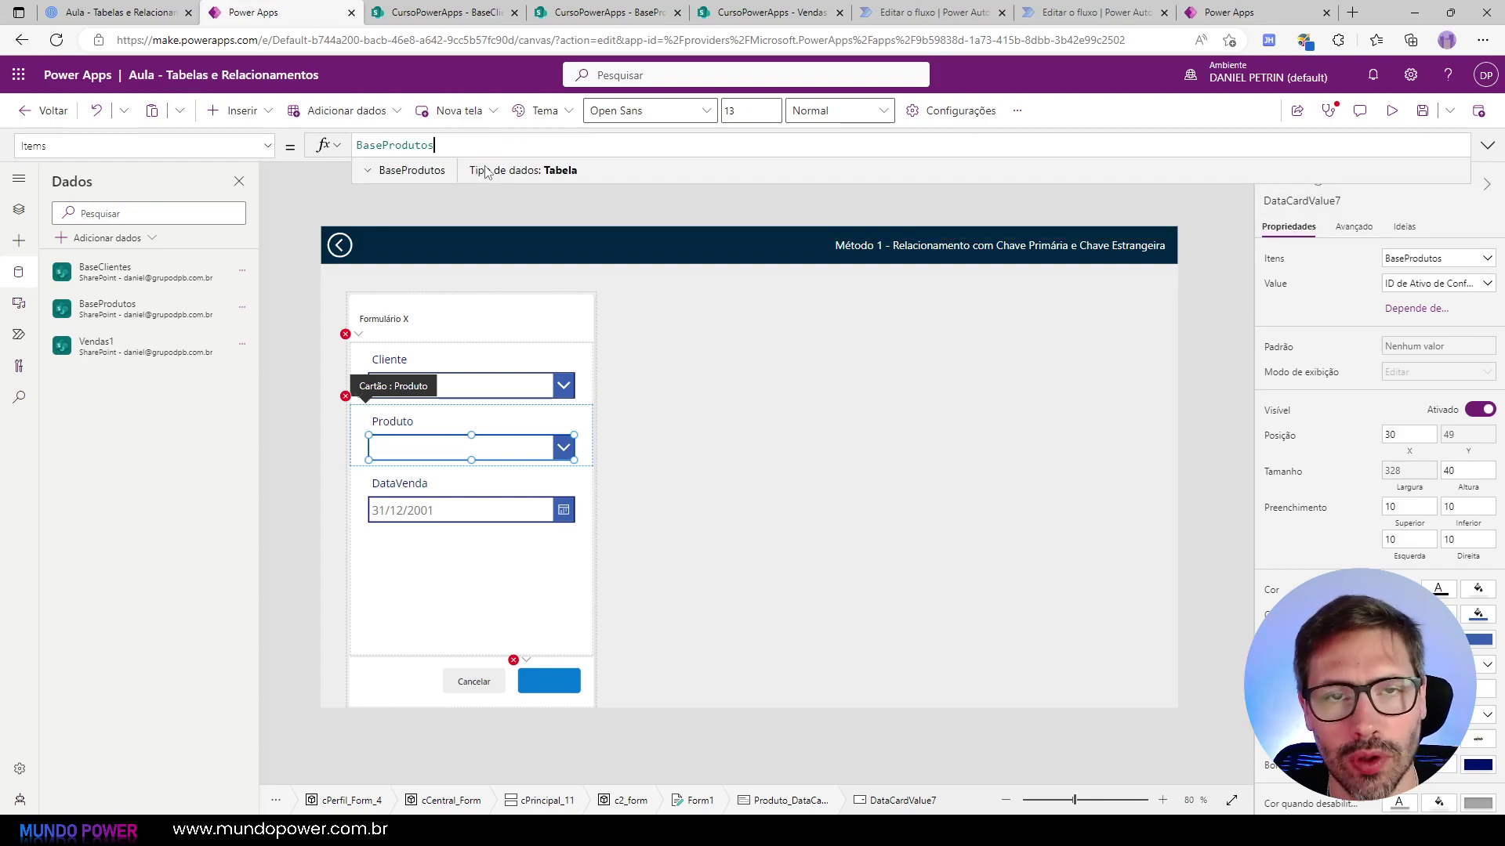
{"action": "left_click", "coordinate": [324, 193]}
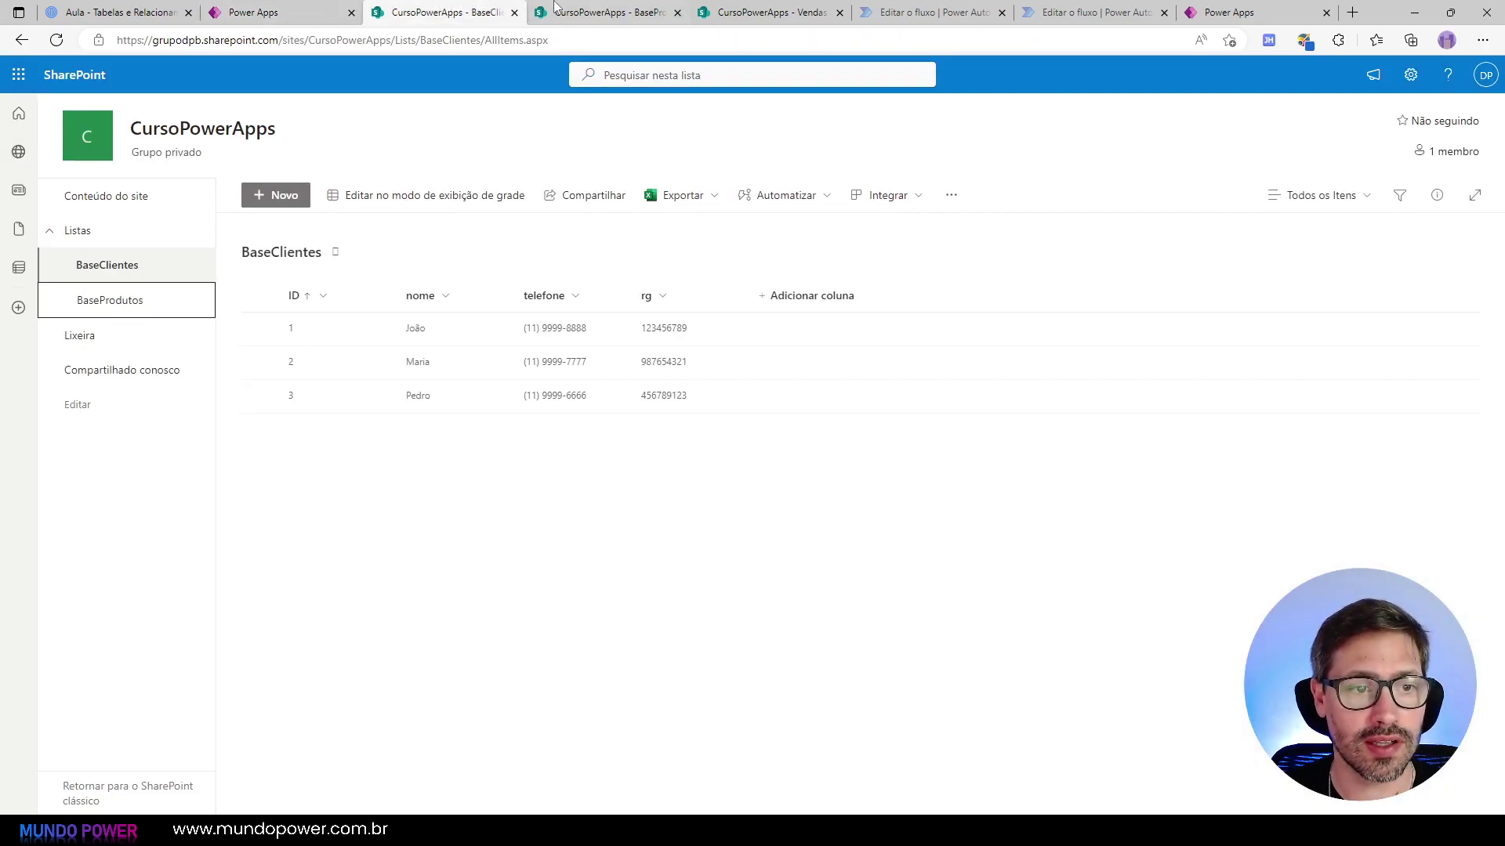
Step: Compare the BaseClientes list in SharePoint with the data sources connected to the Power Apps app
{"action": "left_click", "coordinate": [450, 12]}
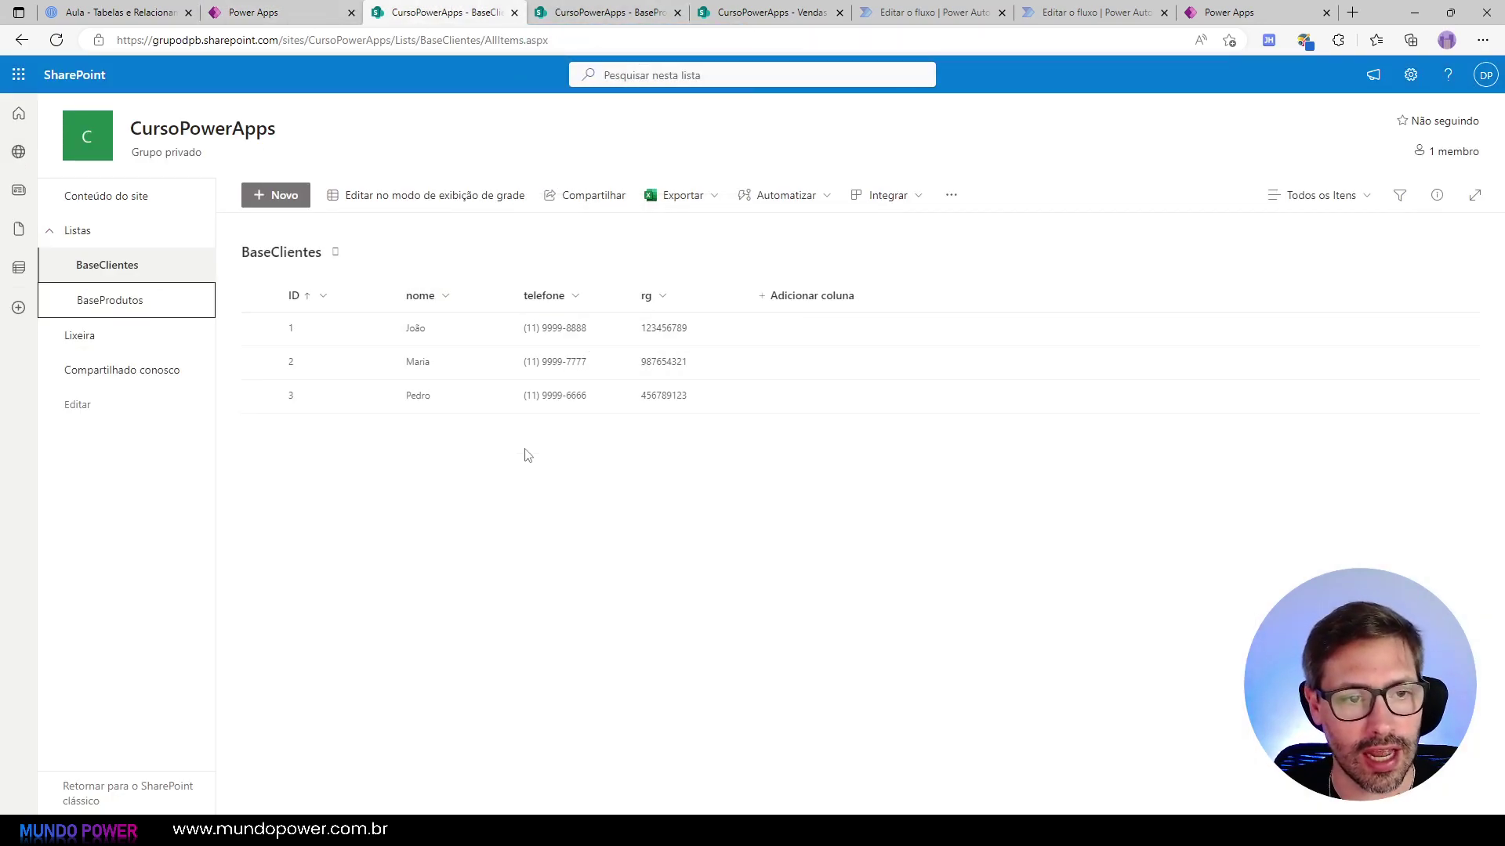
{"action": "left_click", "coordinate": [295, 11]}
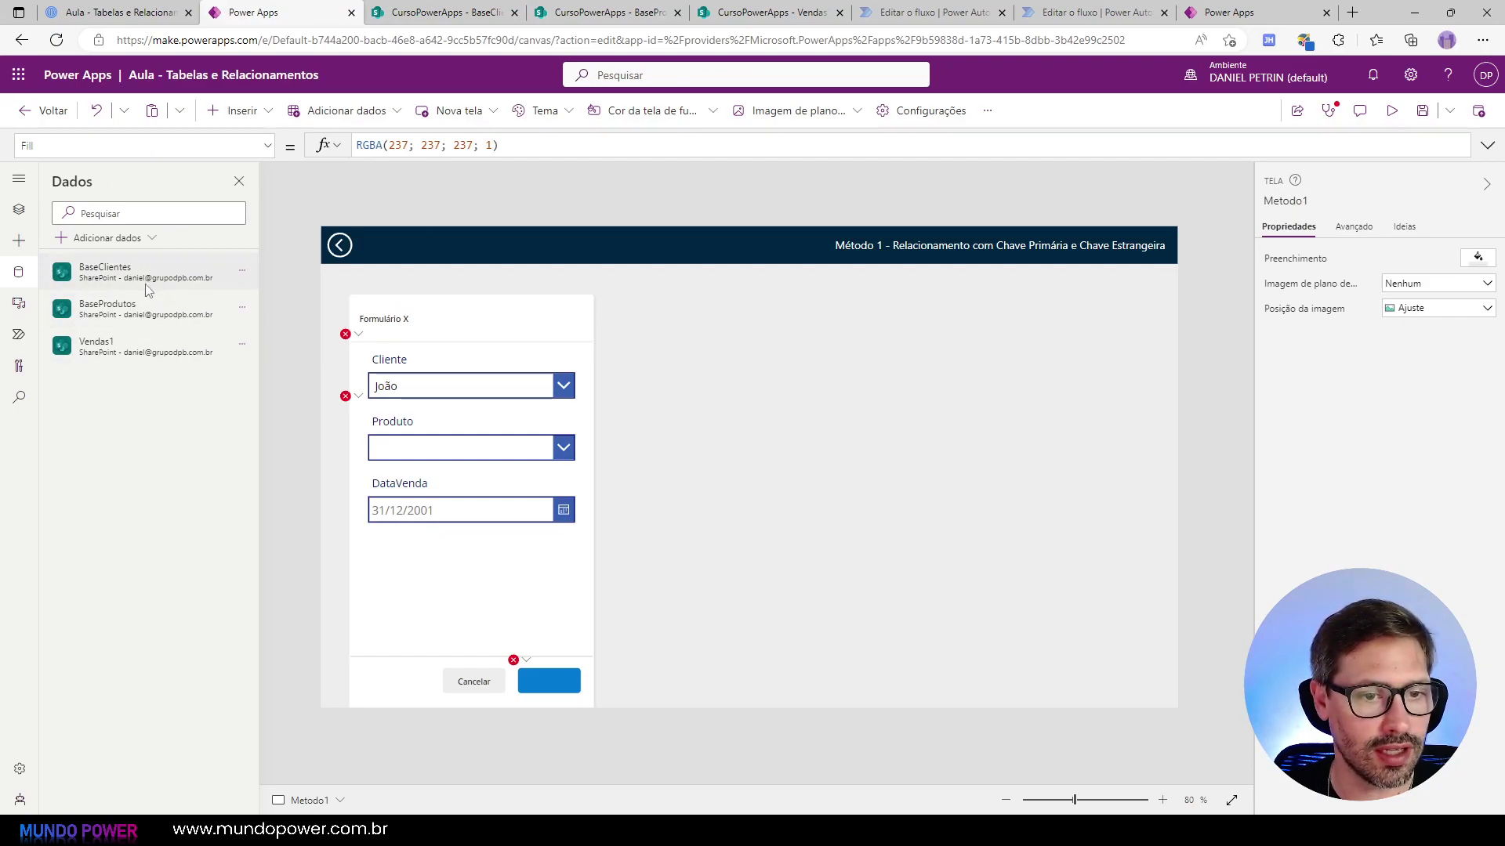
{"action": "left_click", "coordinate": [454, 13]}
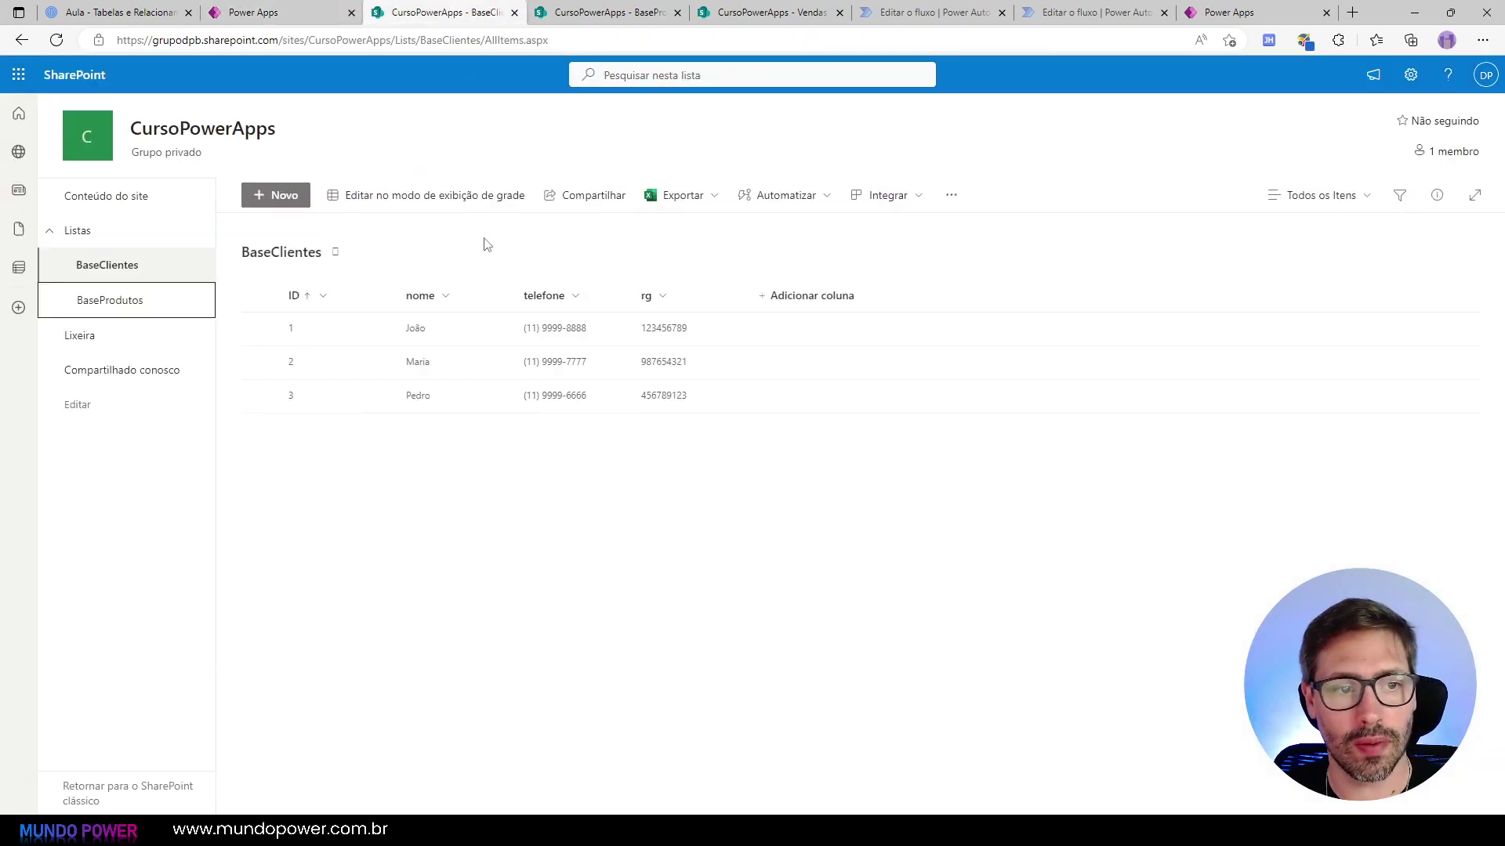
{"action": "left_click", "coordinate": [318, 3]}
Step: Set the Produto dropdown's displayed Value to the nome column
{"action": "left_click", "coordinate": [454, 446]}
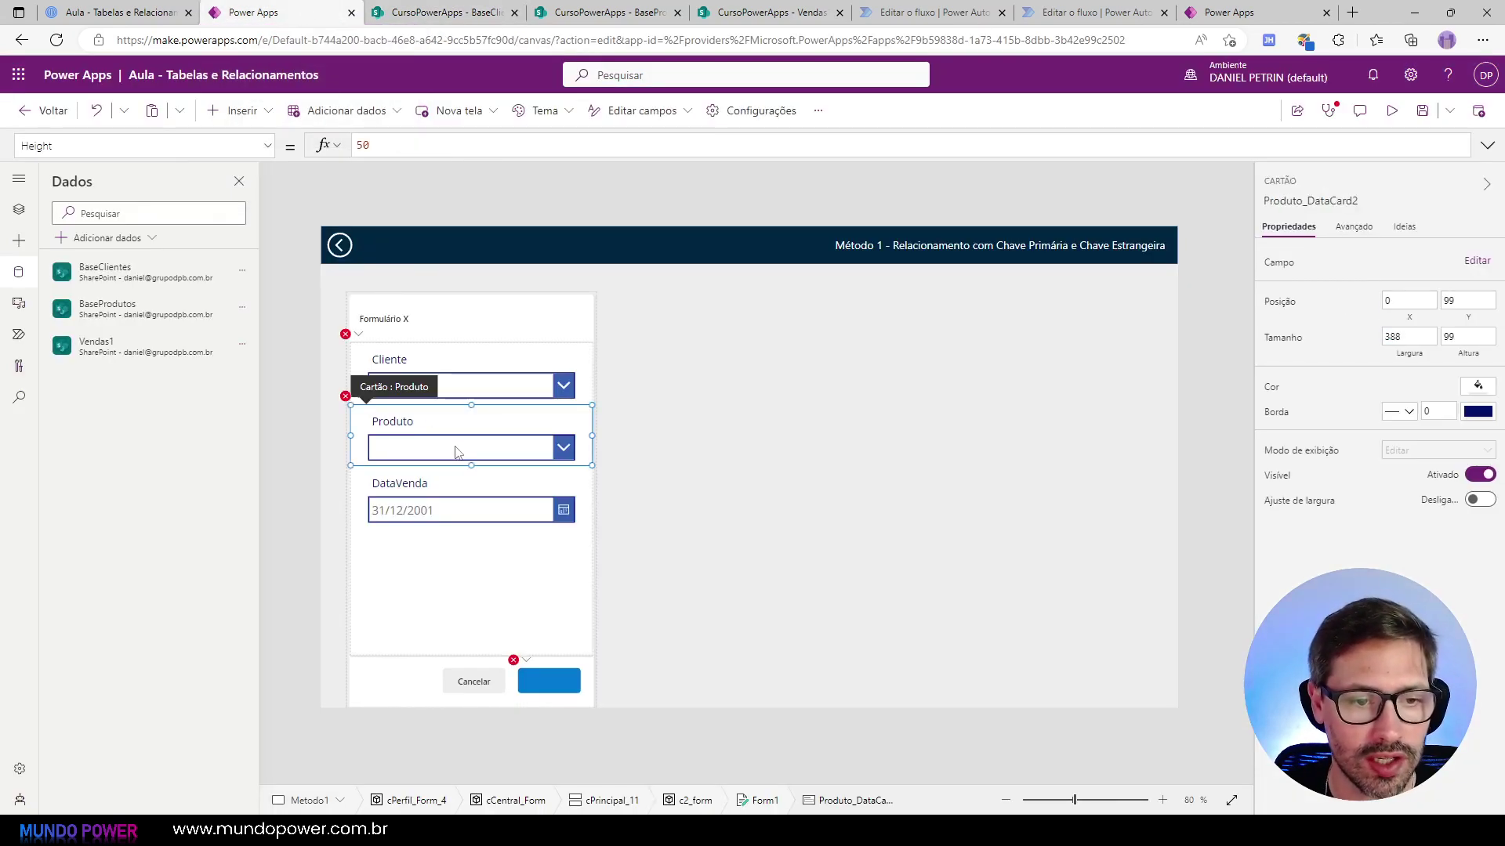
{"action": "left_click", "coordinate": [454, 446]}
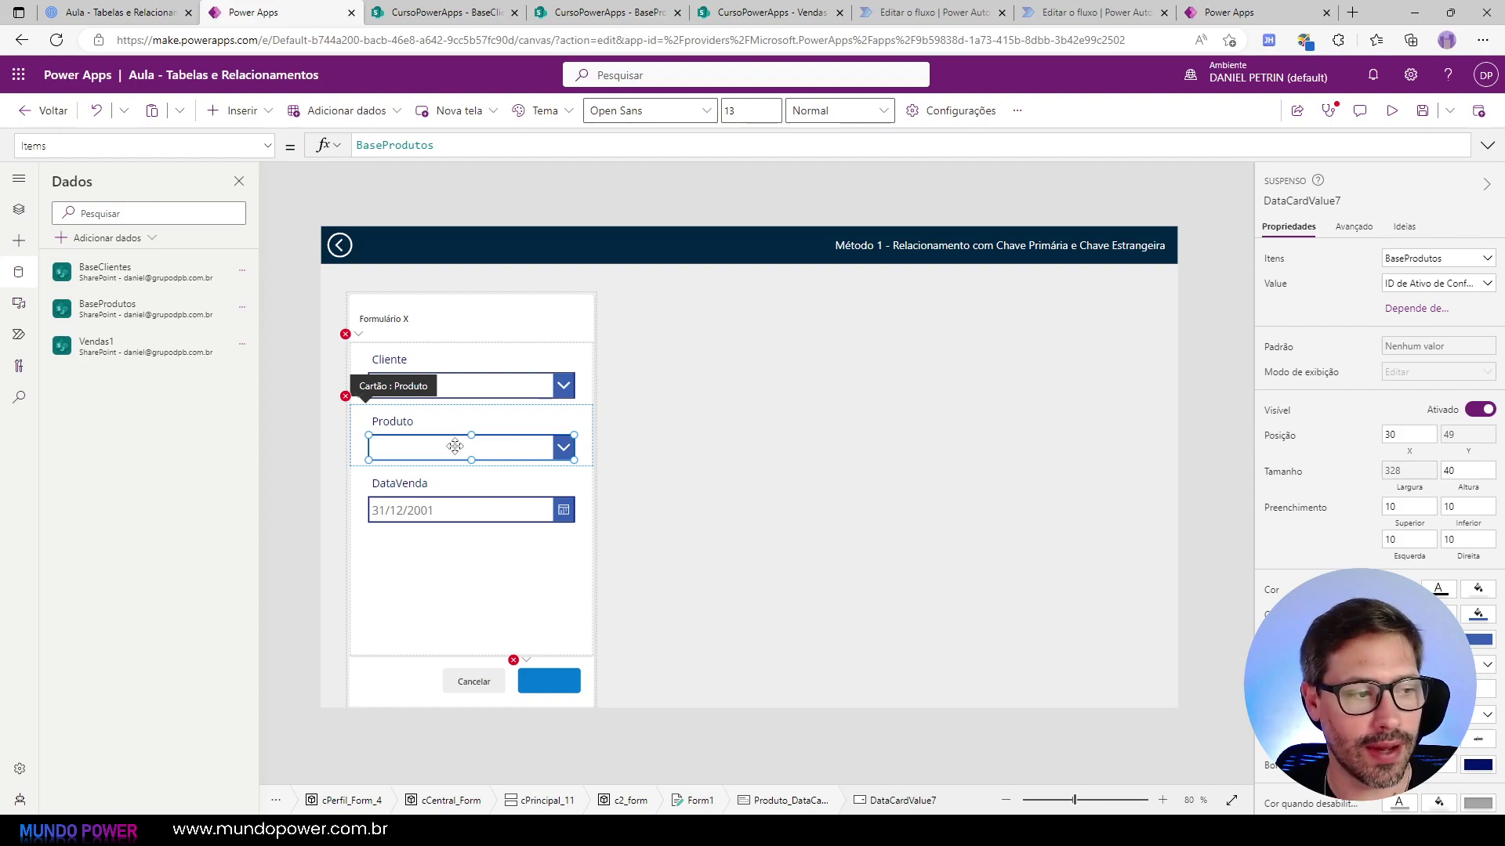
{"action": "left_click", "coordinate": [1437, 284]}
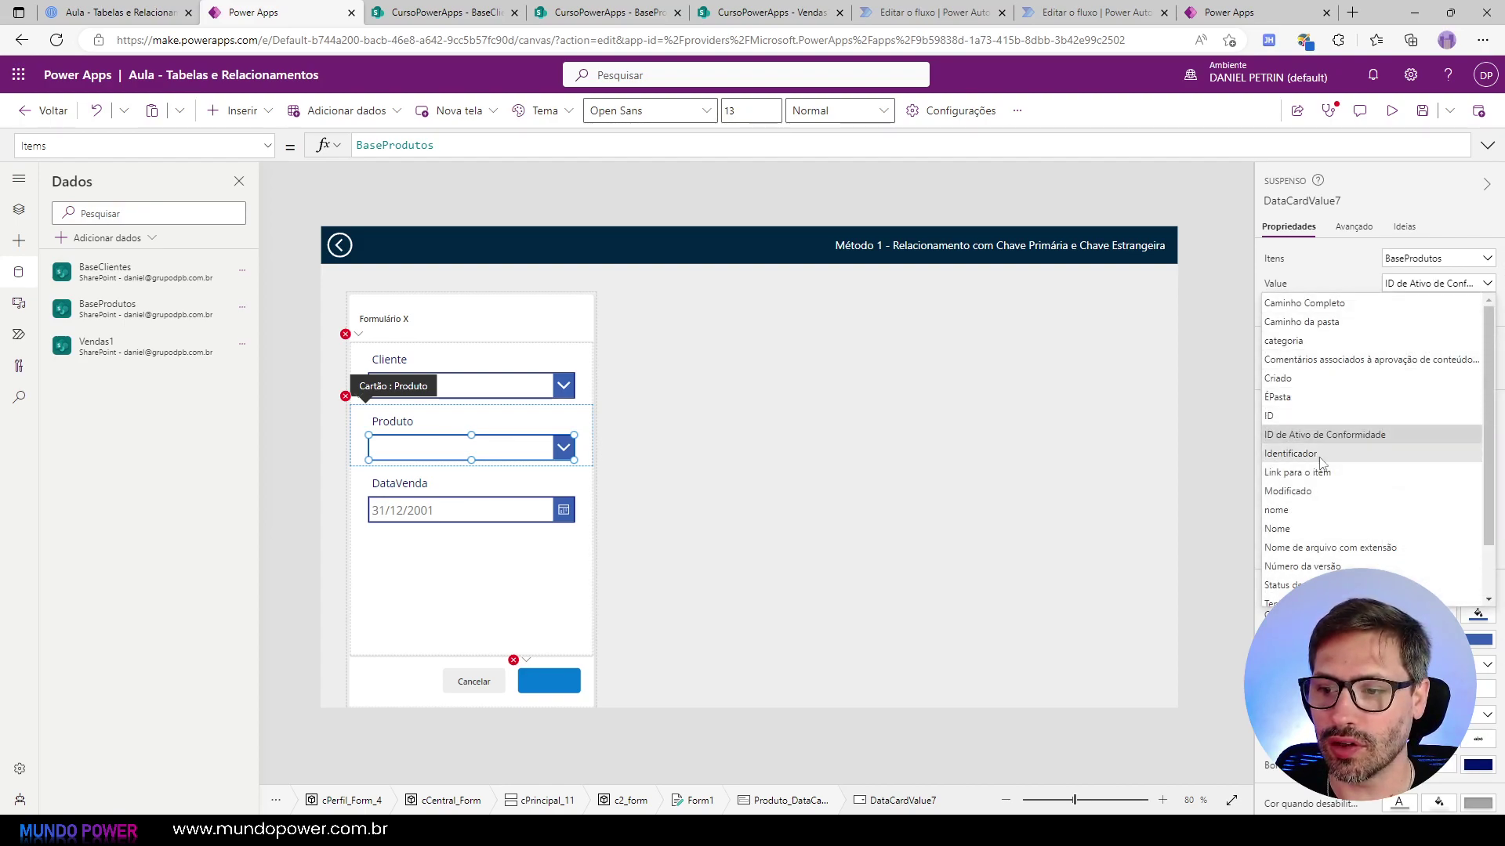
{"action": "left_click", "coordinate": [1302, 511]}
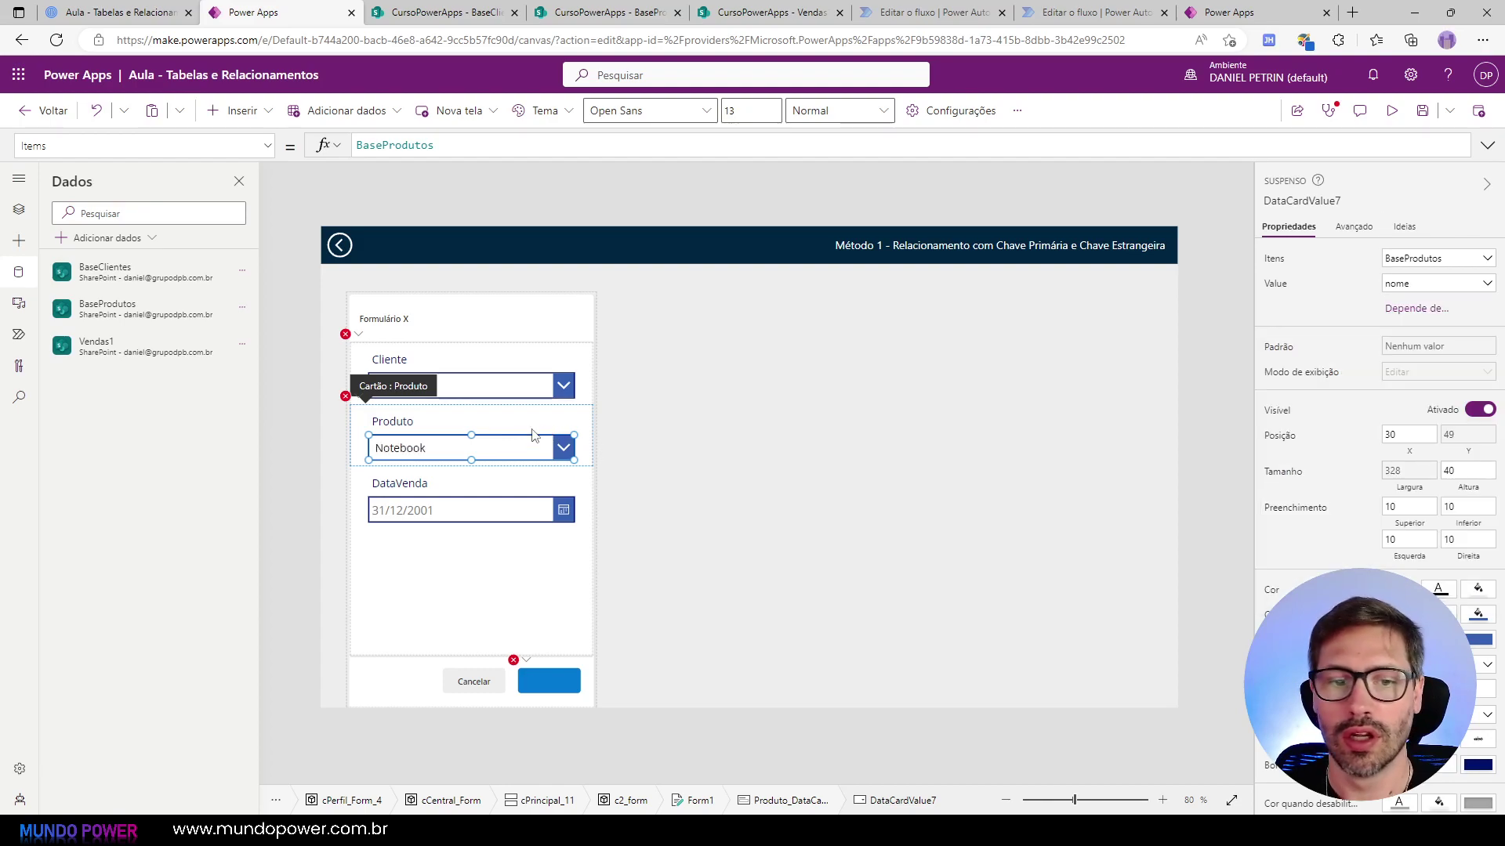
Step: Review the Cliente dropdown's Items source and examine the first customer's record in the SharePoint BaseClientes list, returning to Power Apps
{"action": "left_click", "coordinate": [524, 385]}
{"action": "left_click", "coordinate": [523, 384]}
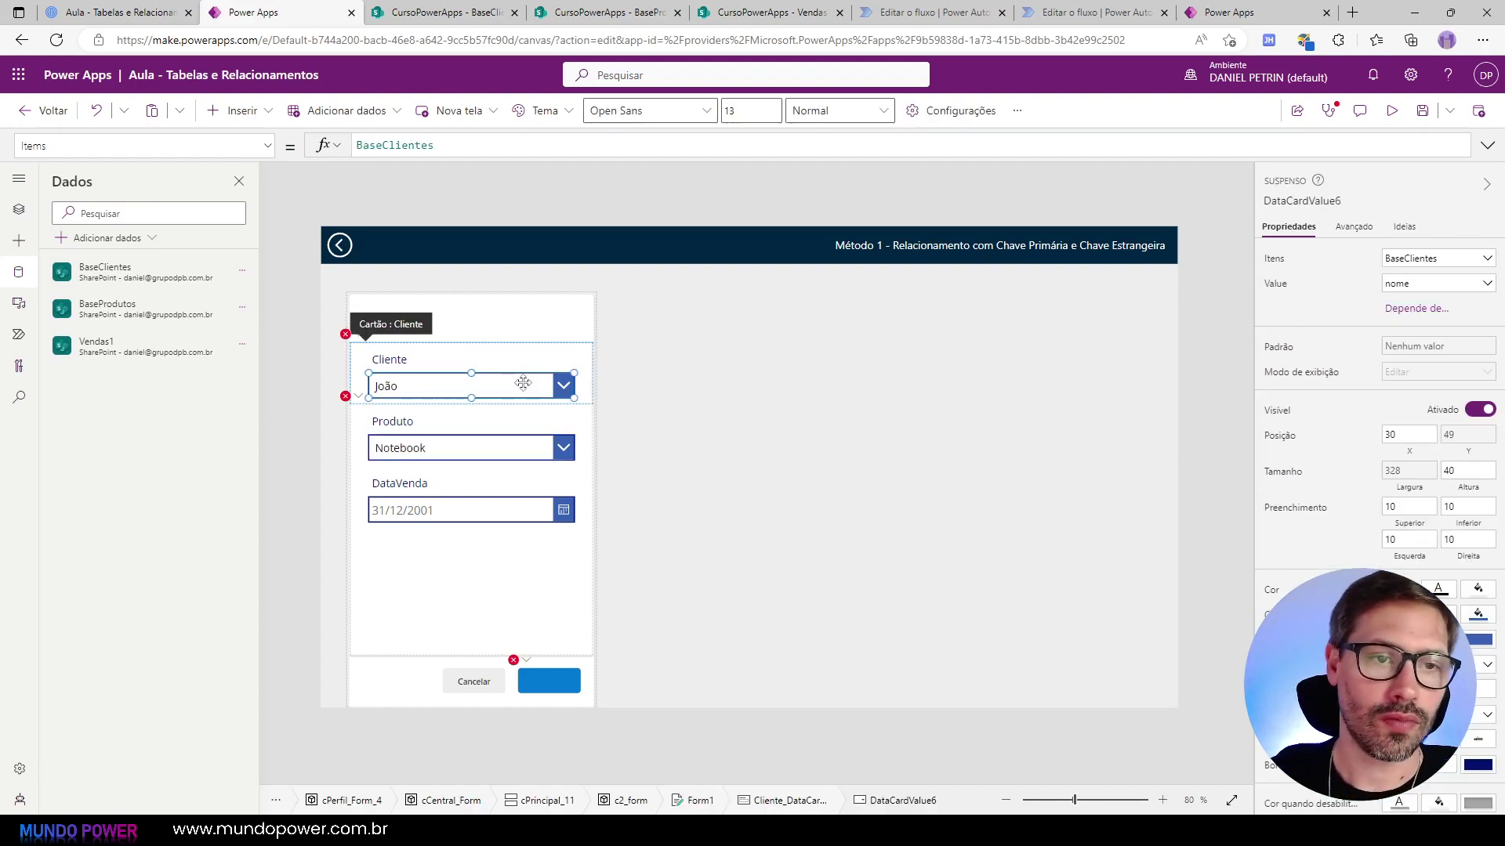
{"action": "double_click", "coordinate": [453, 145]}
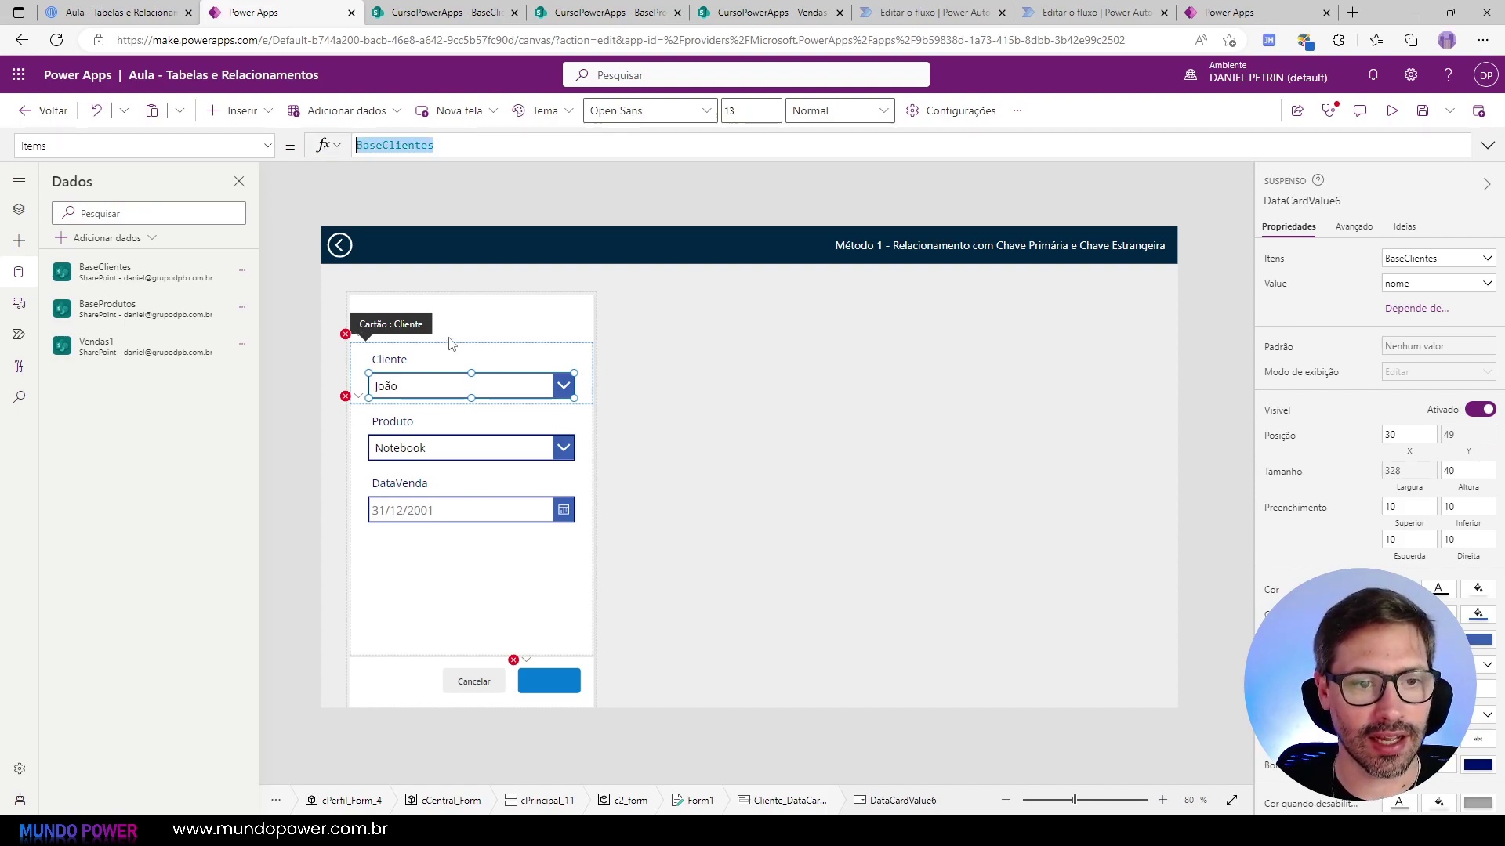
{"action": "left_click", "coordinate": [463, 384]}
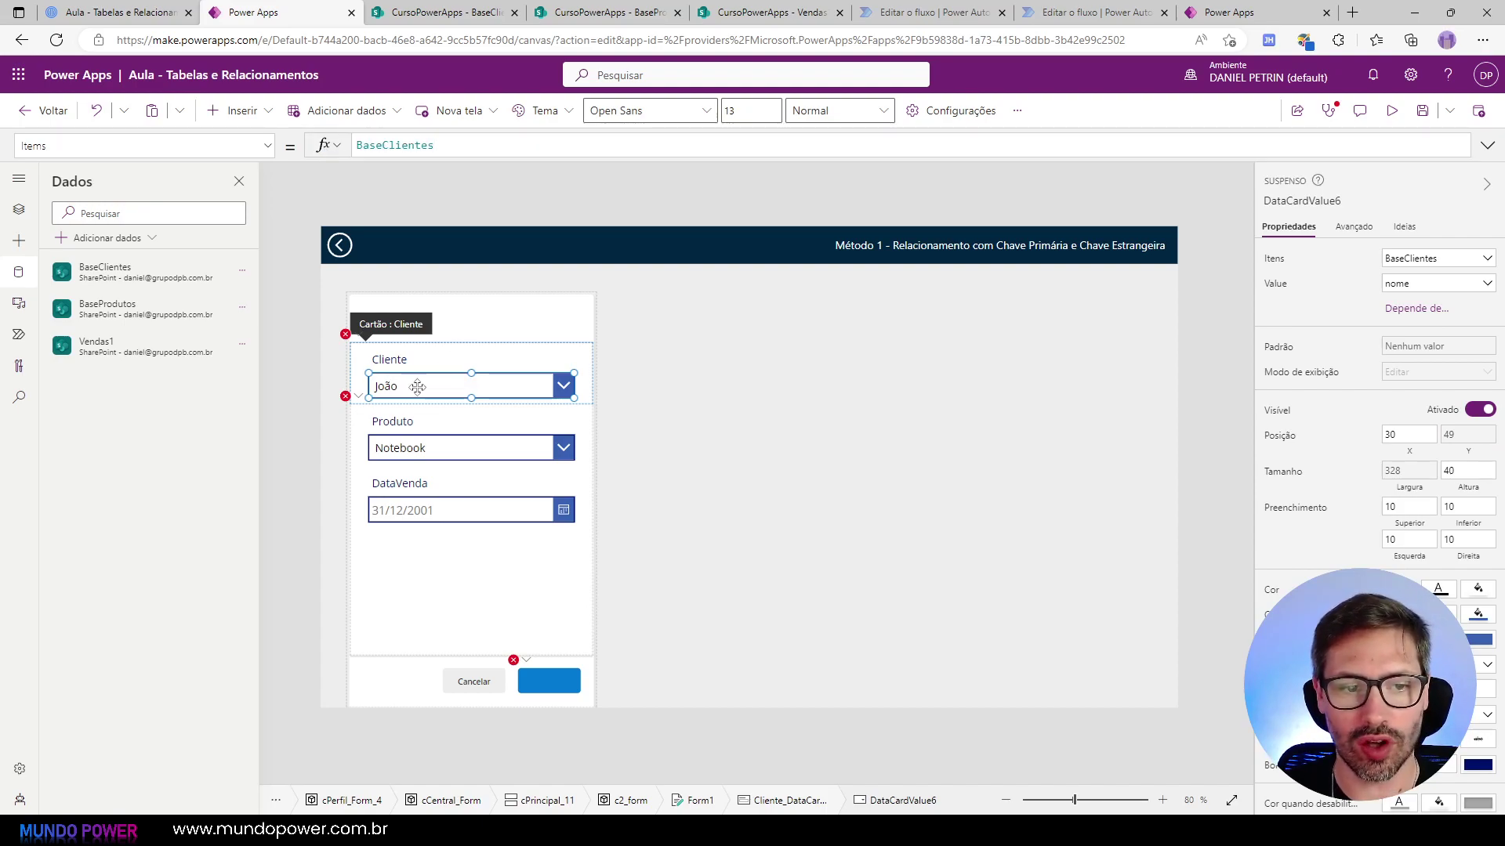
{"action": "left_click", "coordinate": [490, 7]}
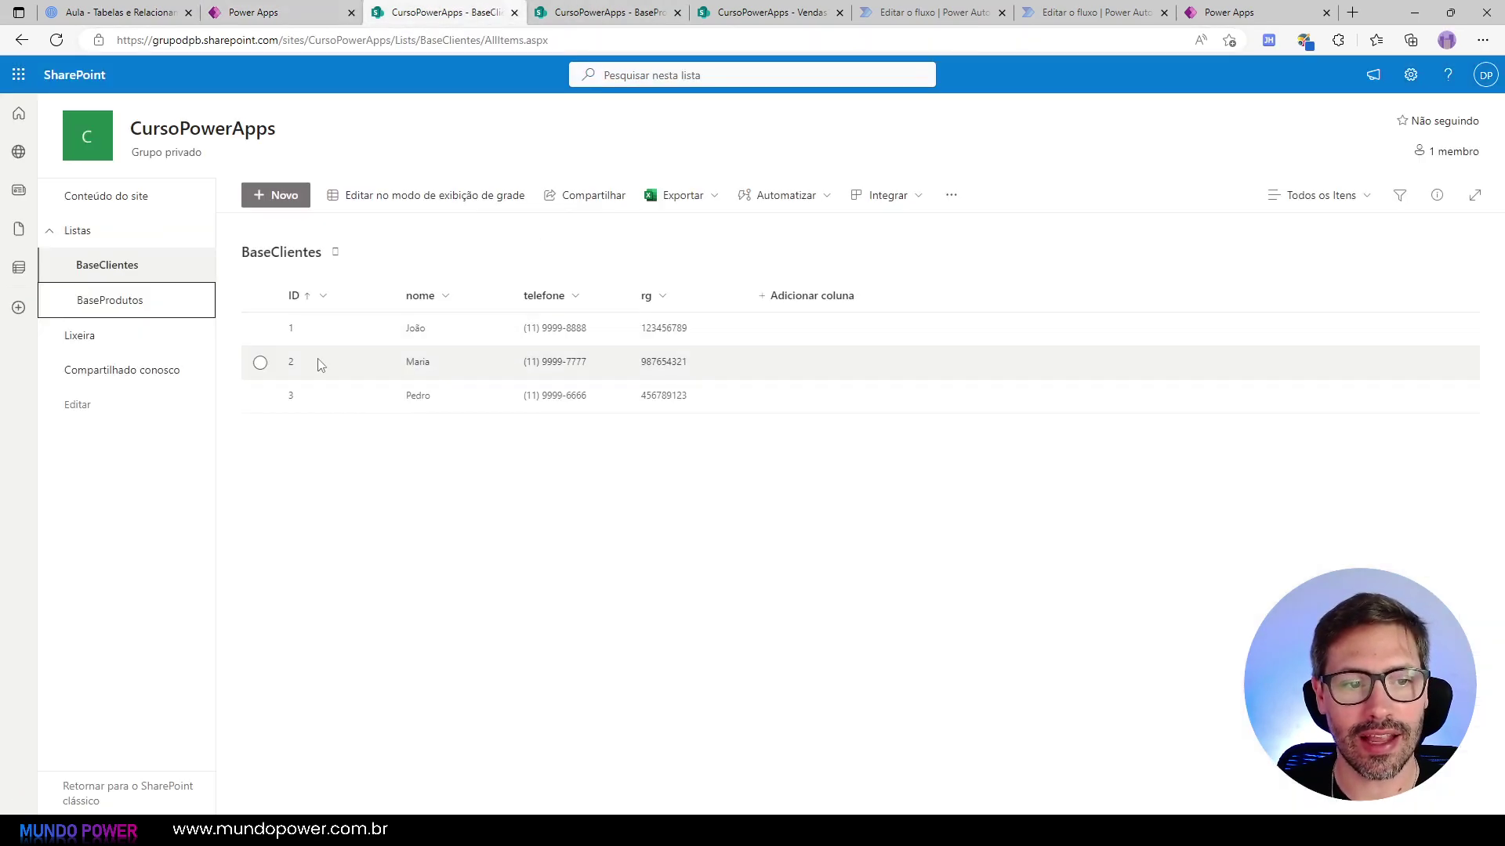
{"action": "left_click", "coordinate": [447, 337]}
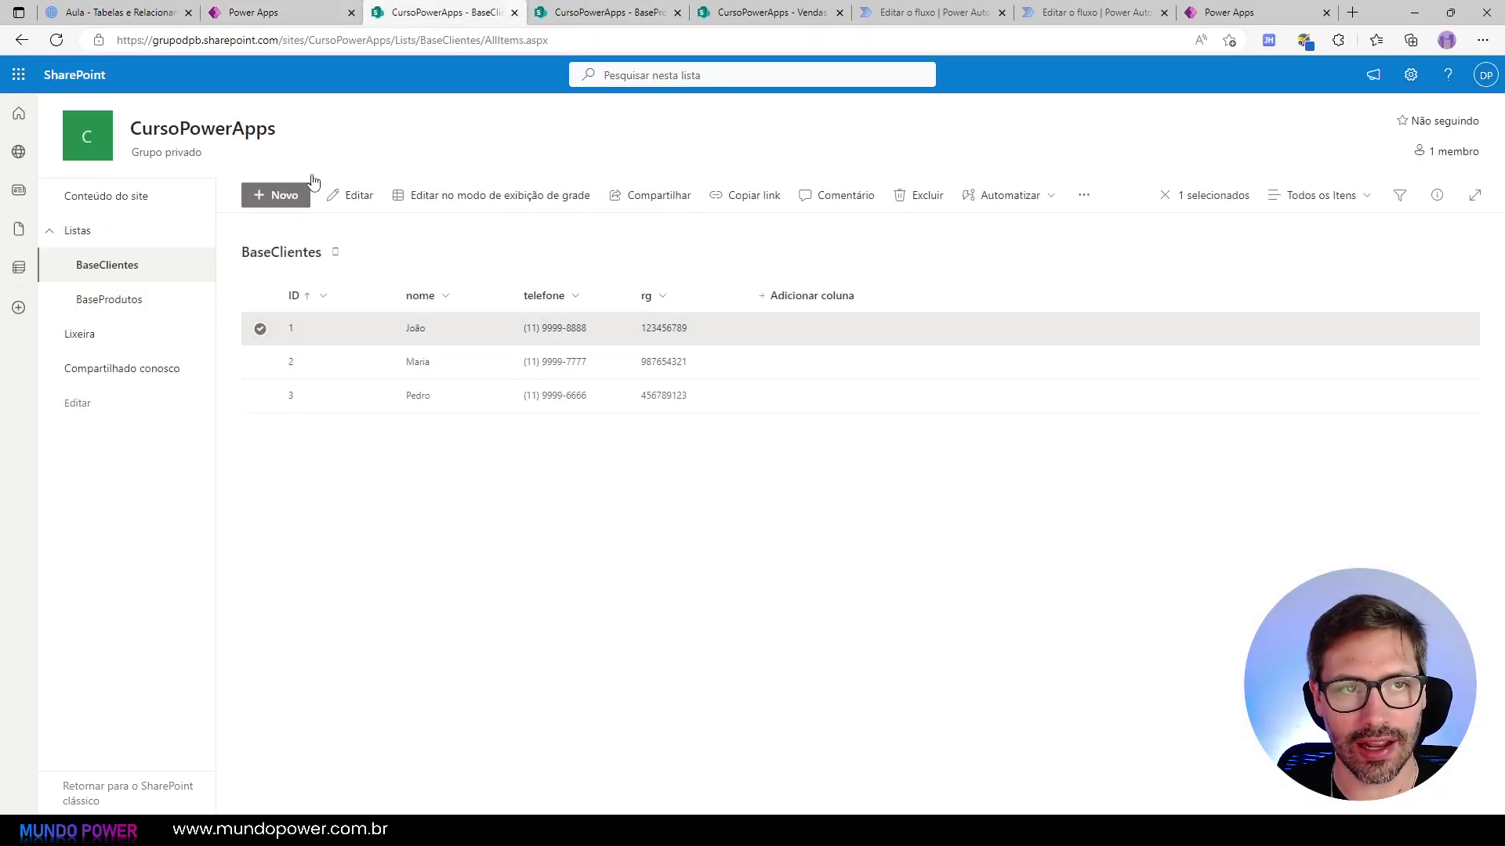
{"action": "left_click", "coordinate": [283, 12]}
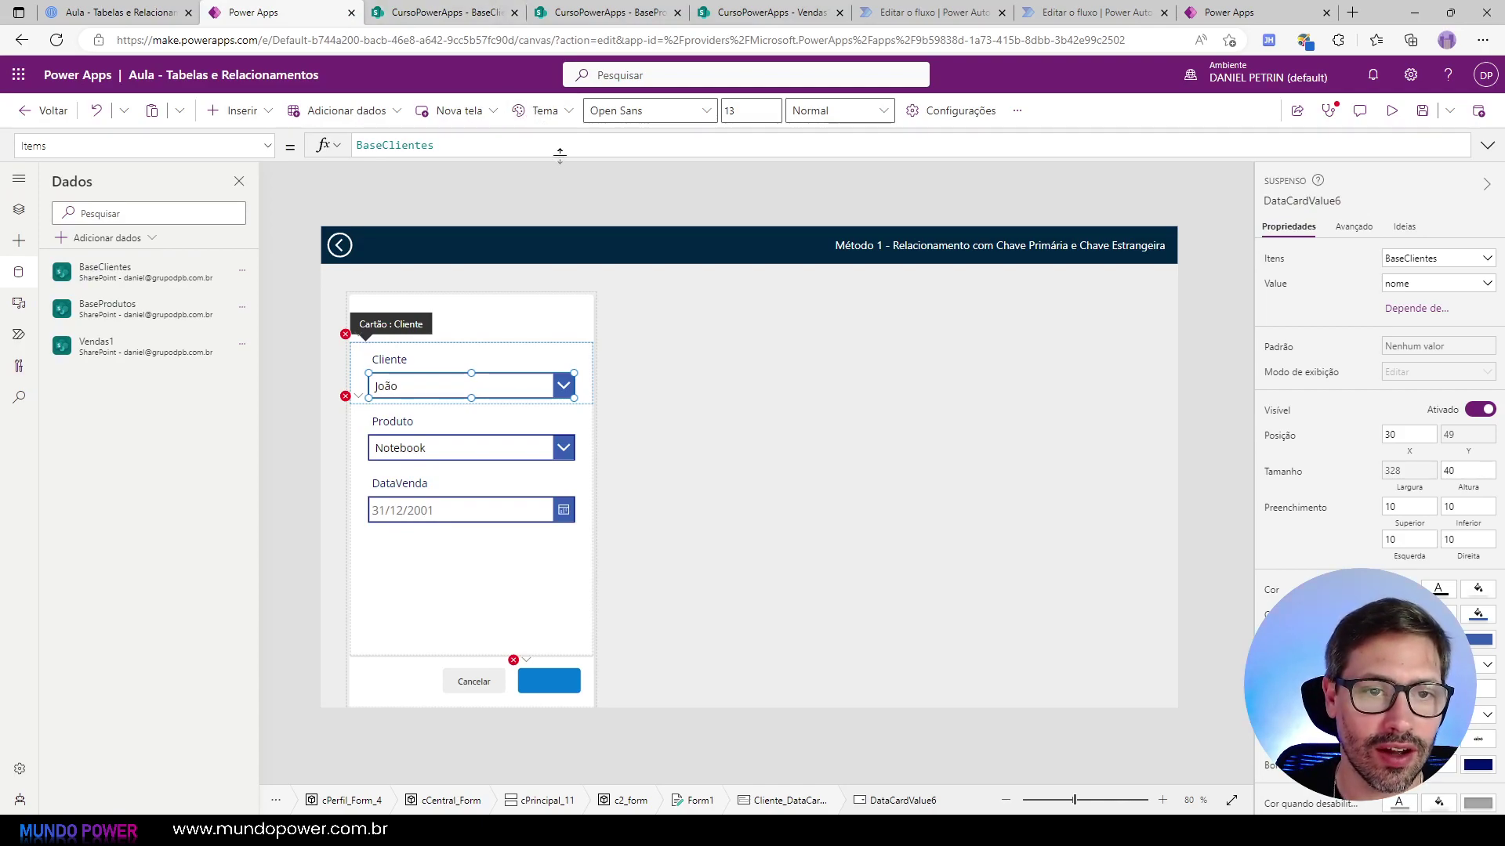
Step: Open the Cliente card's Update formula from its error marker and examine the control, Selected and Value parts
{"action": "left_click", "coordinate": [553, 185]}
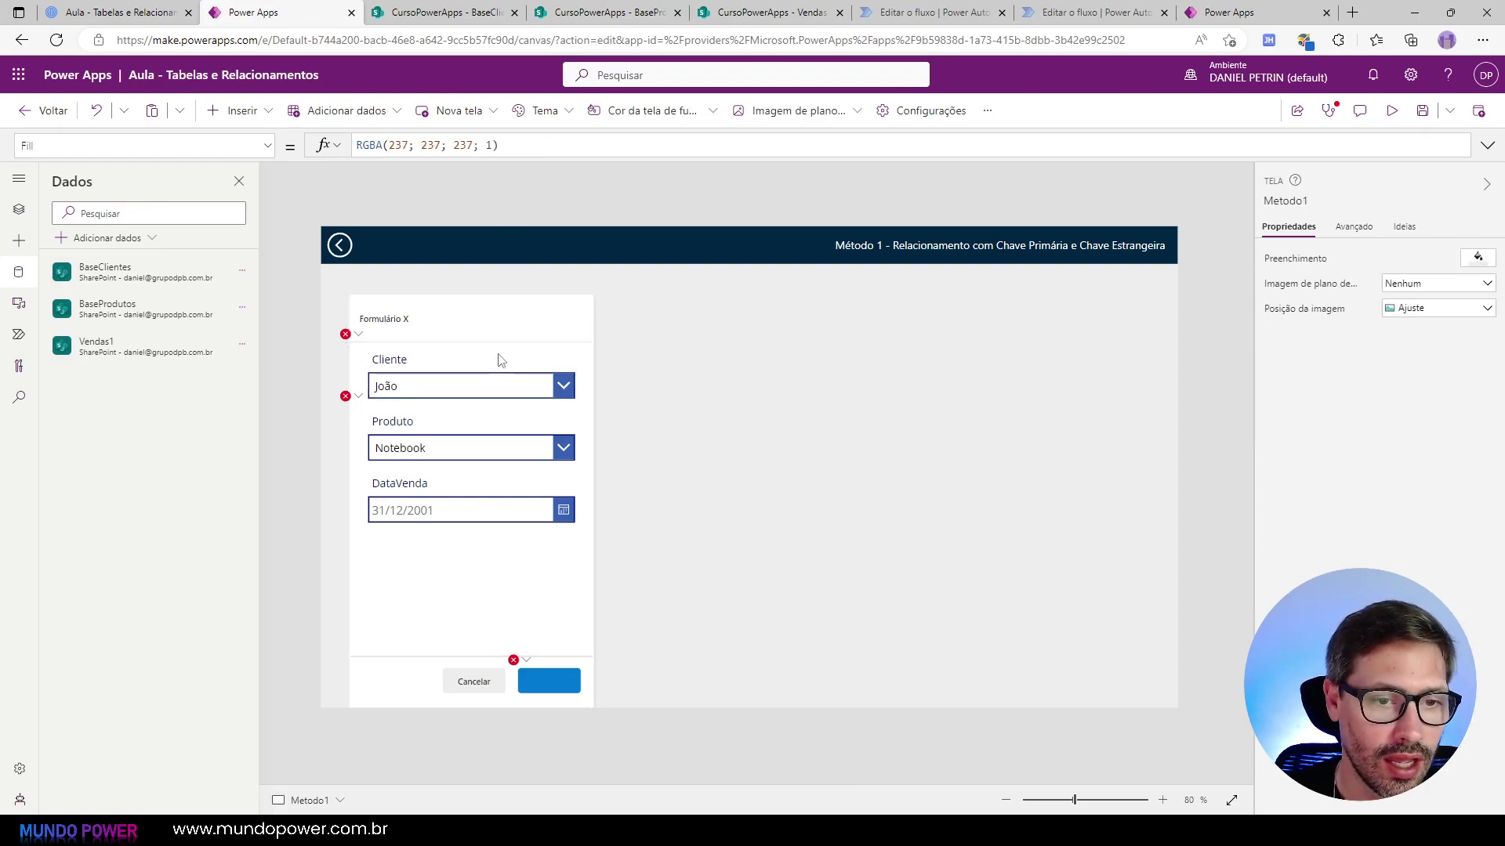
{"action": "left_click", "coordinate": [358, 339]}
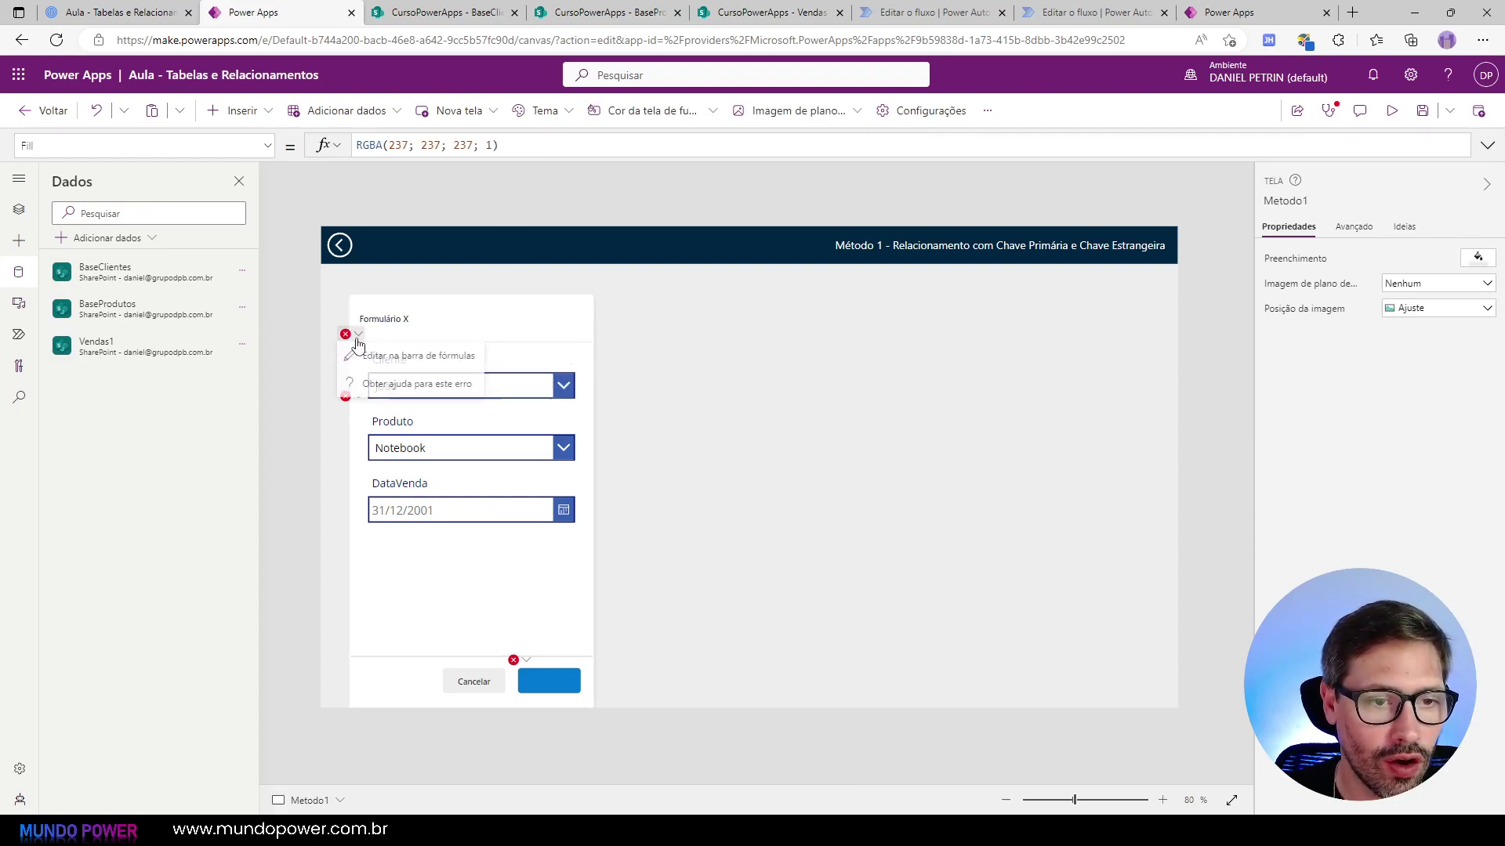
{"action": "left_click", "coordinate": [376, 362]}
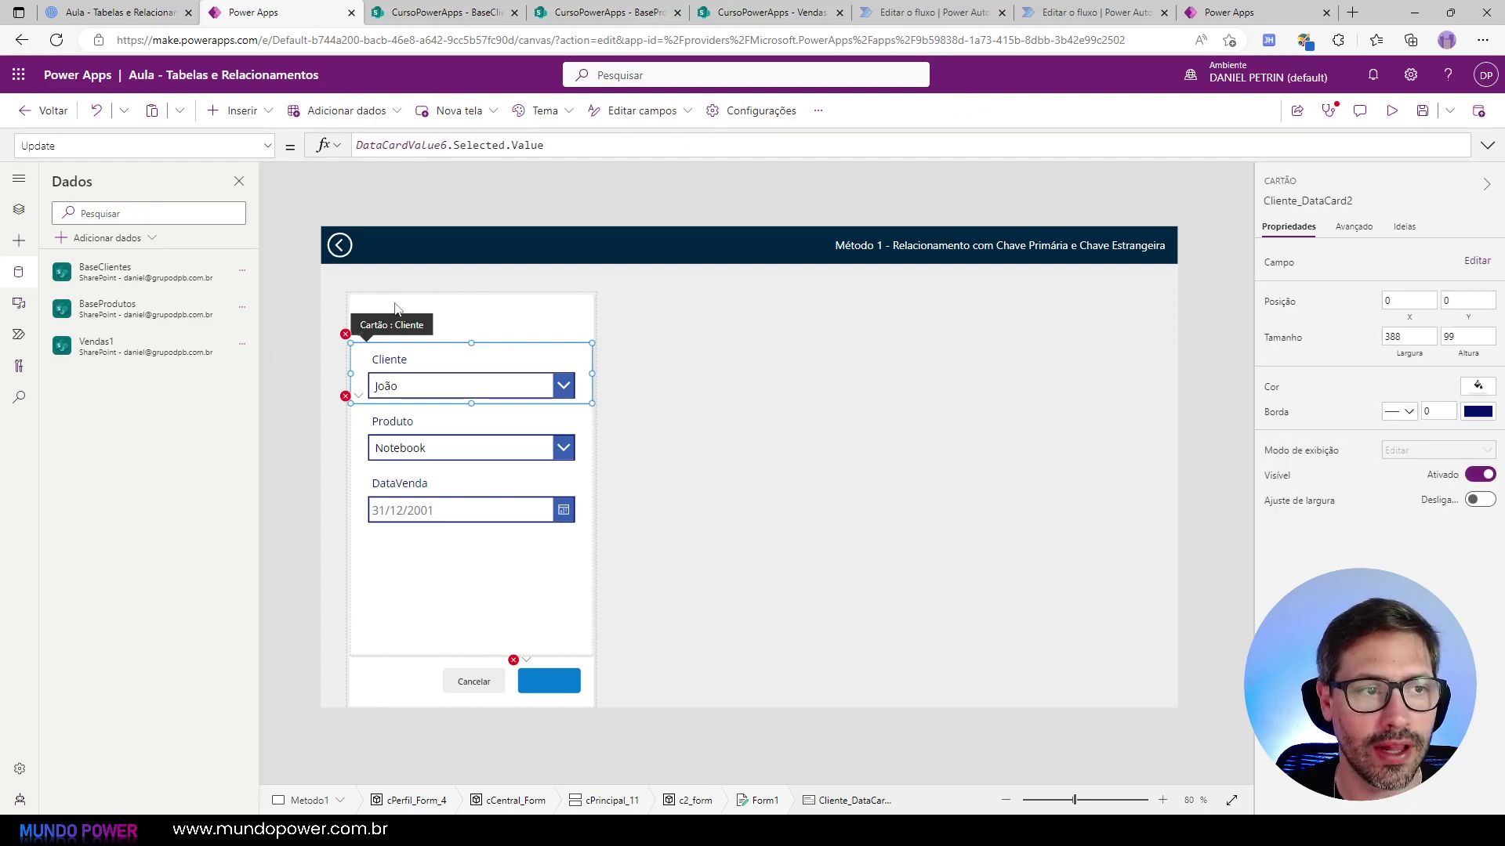
{"action": "left_click", "coordinate": [558, 141]}
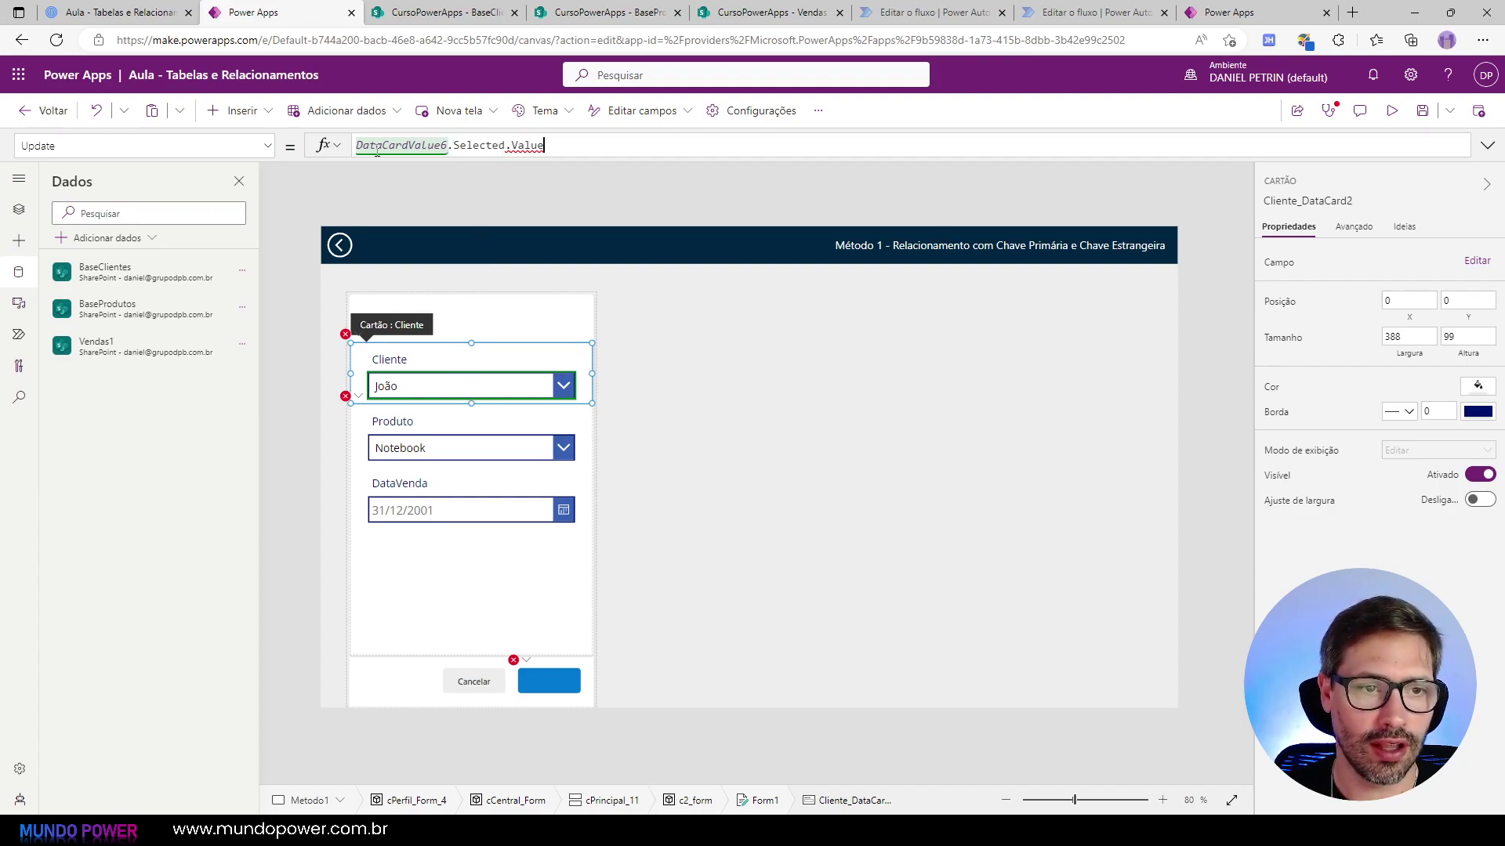
{"action": "double_click", "coordinate": [530, 145]}
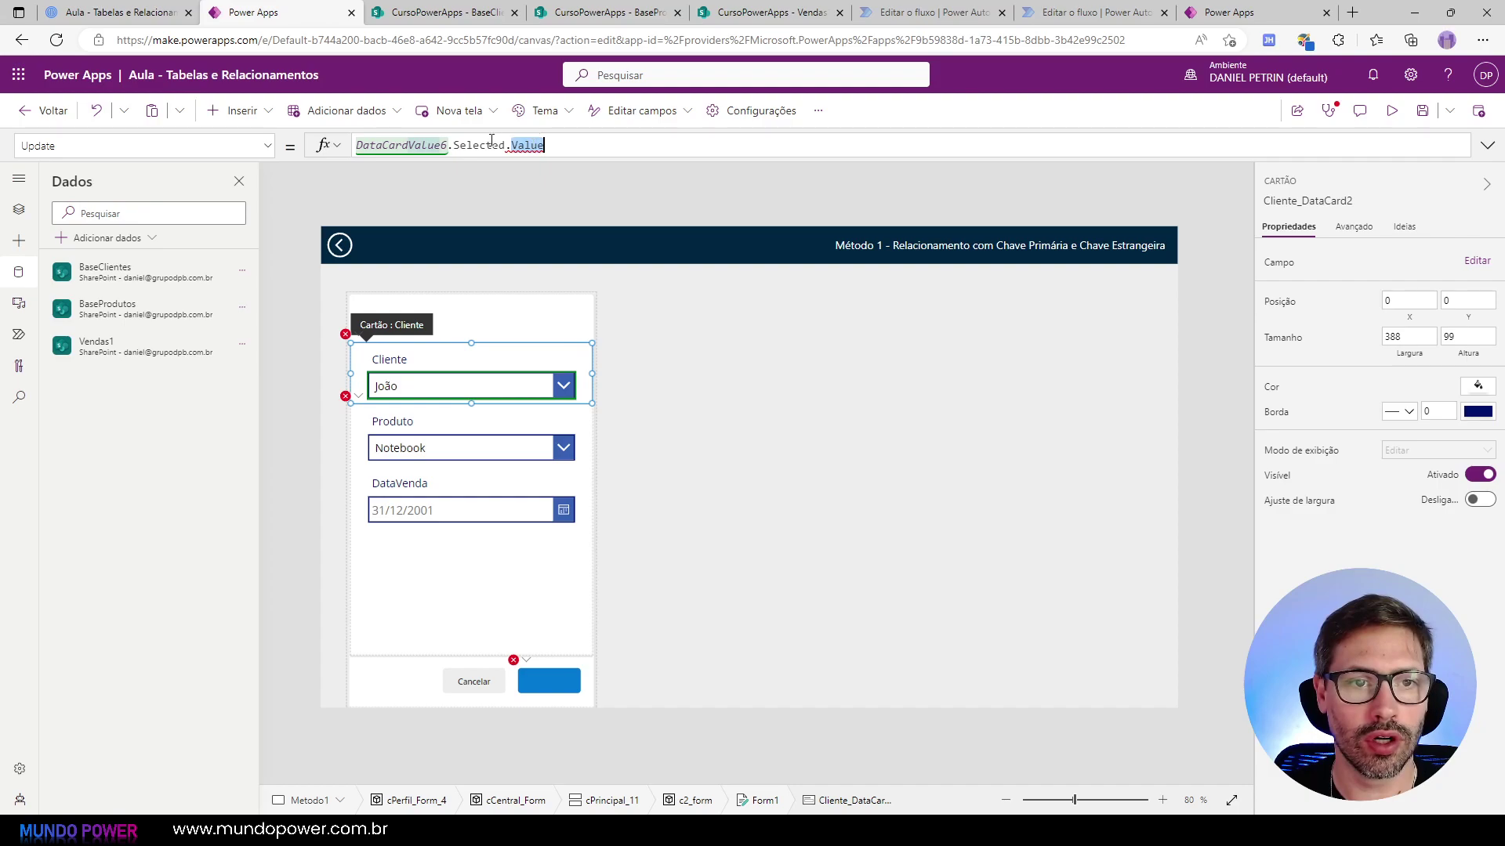
{"action": "double_click", "coordinate": [486, 145]}
{"action": "double_click", "coordinate": [432, 145]}
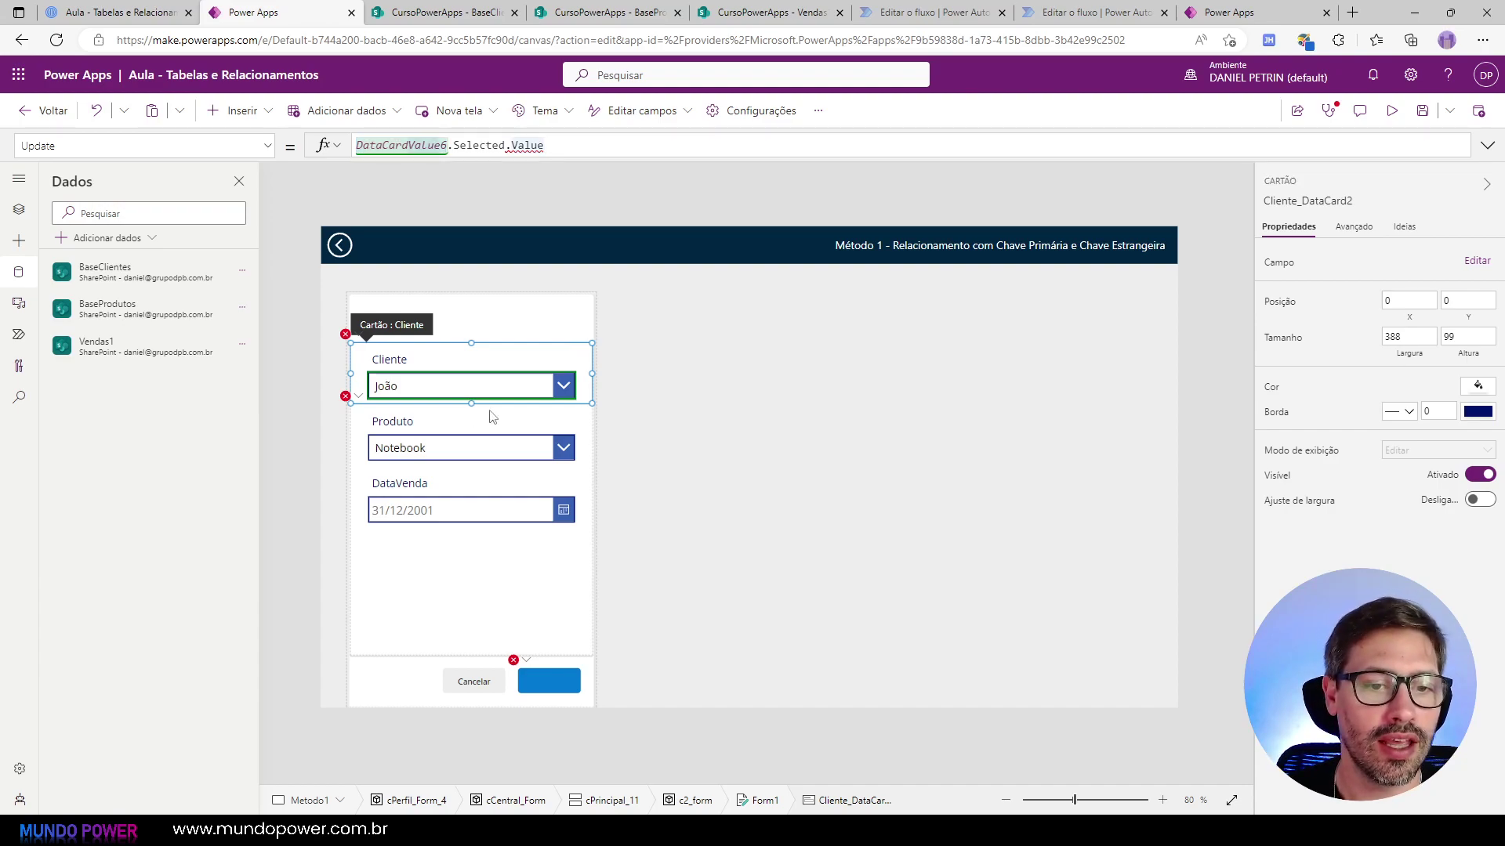
{"action": "left_click", "coordinate": [509, 388]}
{"action": "left_click", "coordinate": [357, 349]}
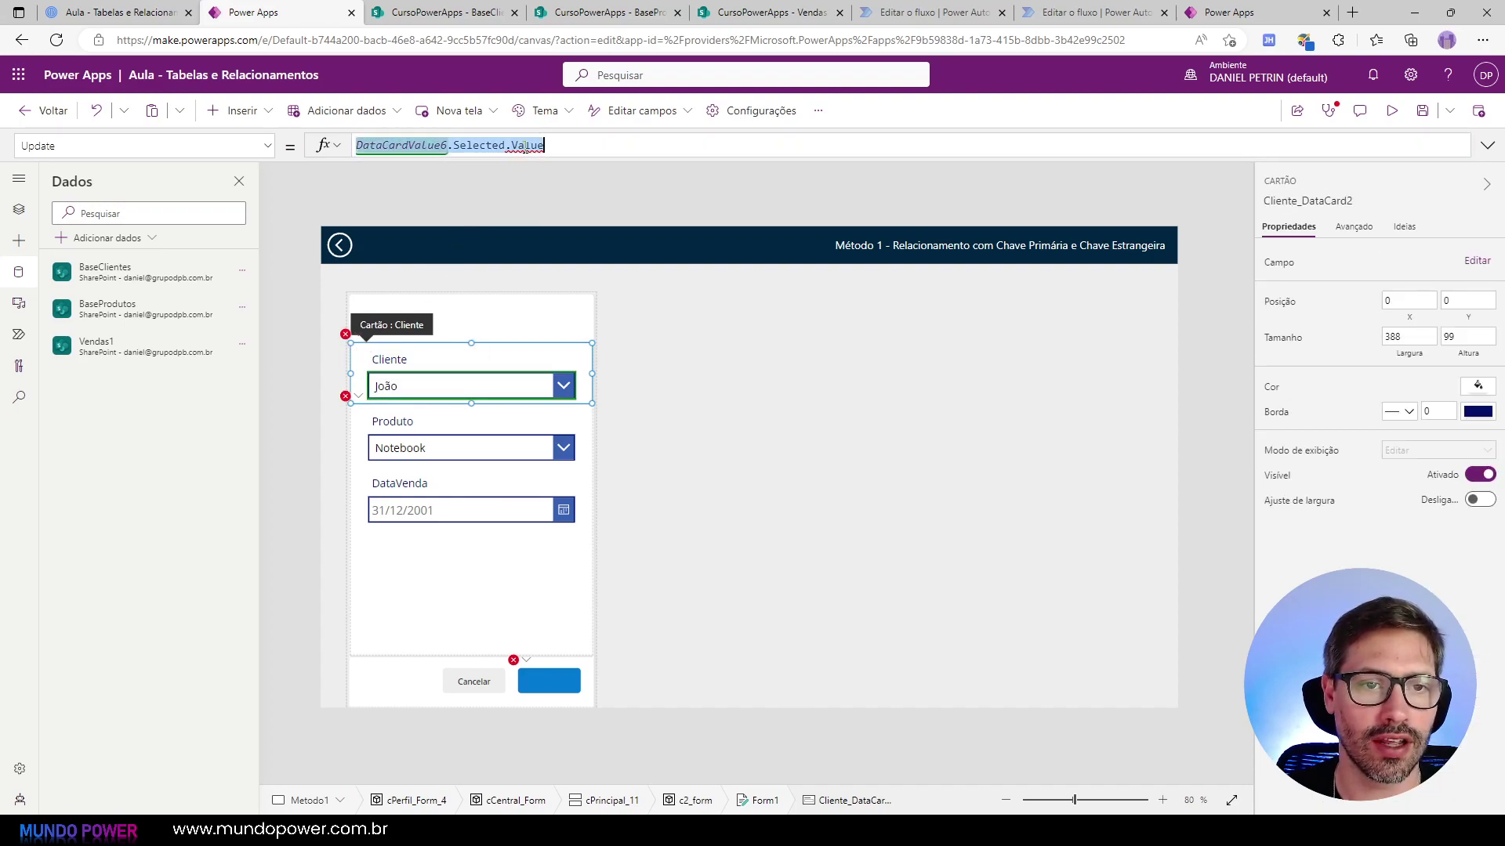
Step: Replace Value with nome in the Cliente card's Update formula so it reads DataCardValue6.Selected.nome
{"action": "left_click", "coordinate": [508, 147]}
{"action": "left_click_drag", "start_coordinate": [511, 147], "coordinate": [616, 147]}
{"action": "key", "text": "BackSpace"}
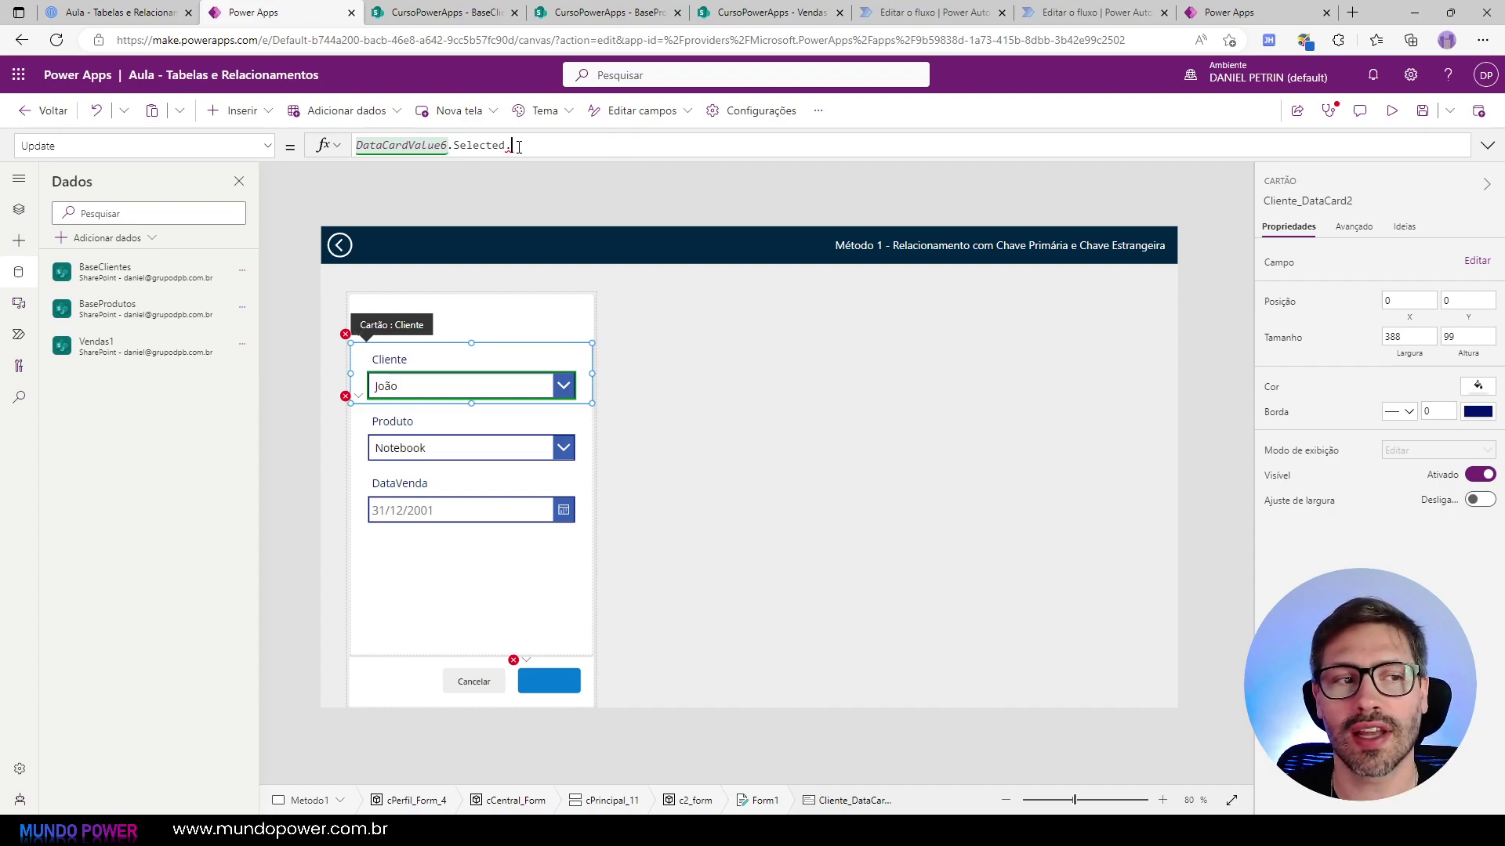
{"action": "double_click", "coordinate": [414, 147]}
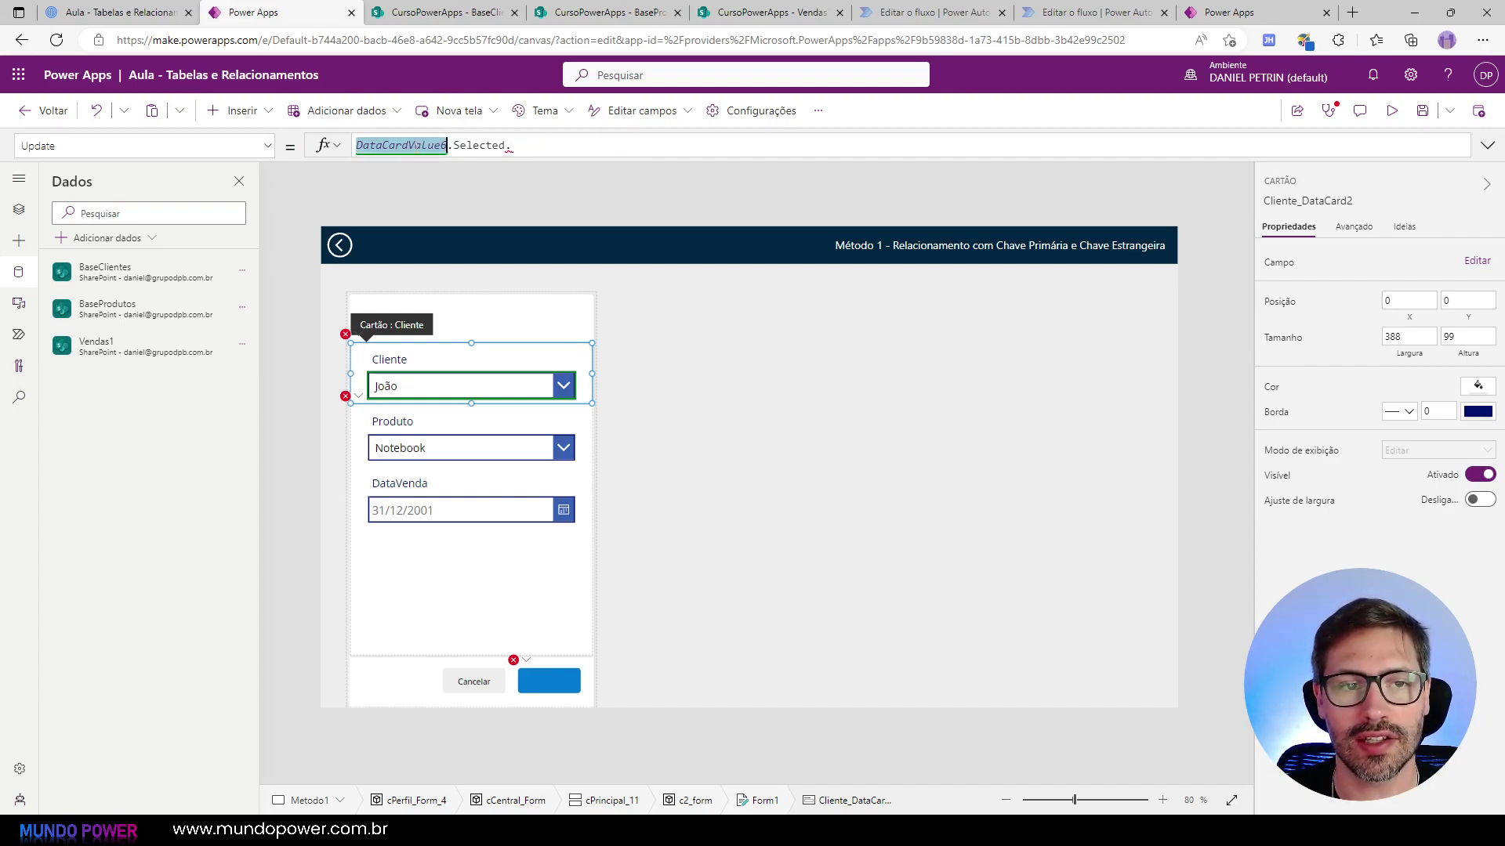
{"action": "double_click", "coordinate": [474, 146]}
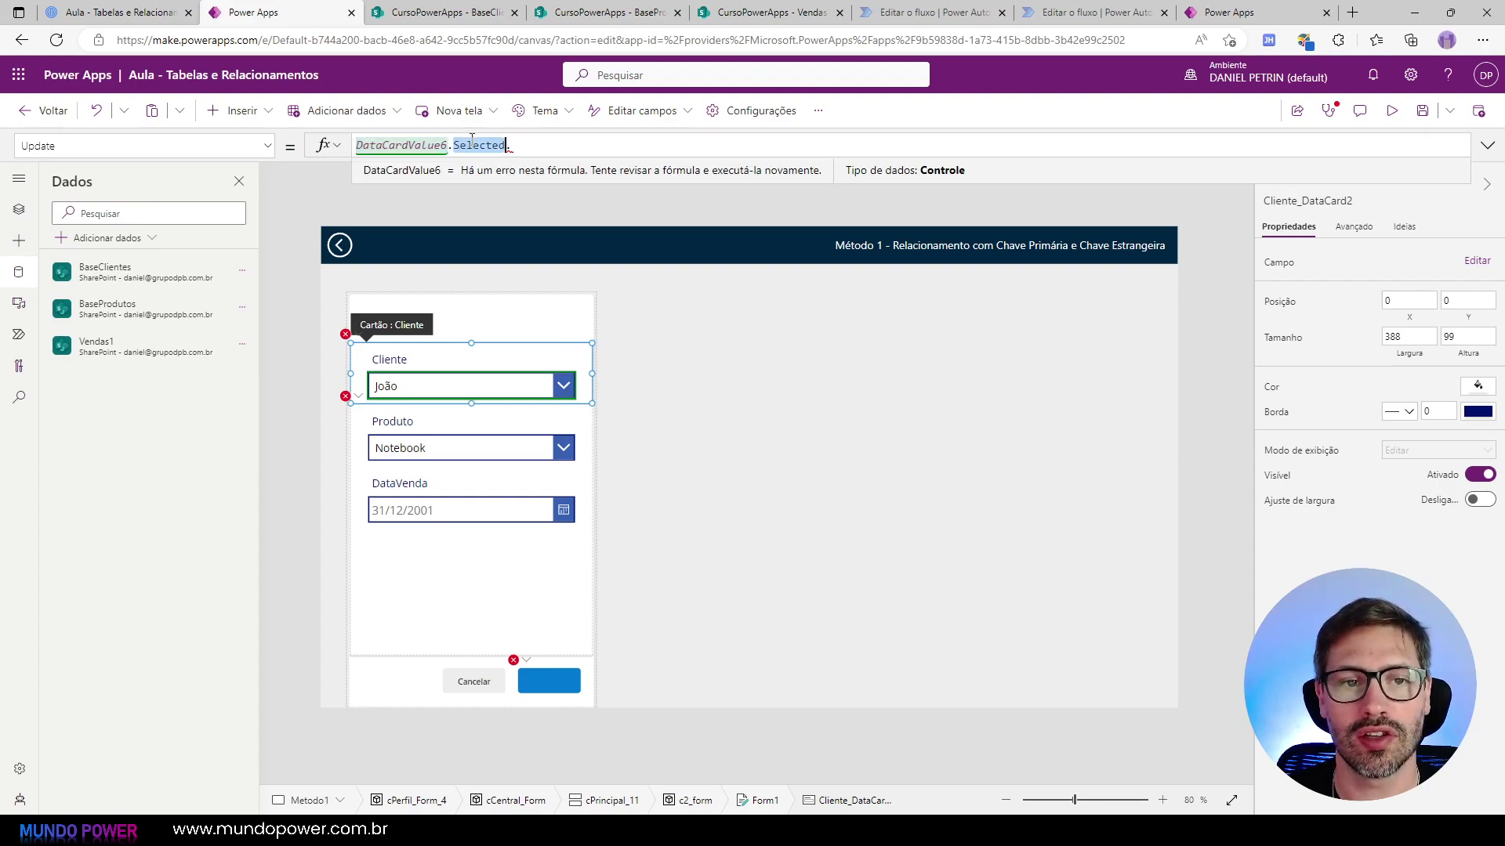
{"action": "left_click", "coordinate": [524, 144]}
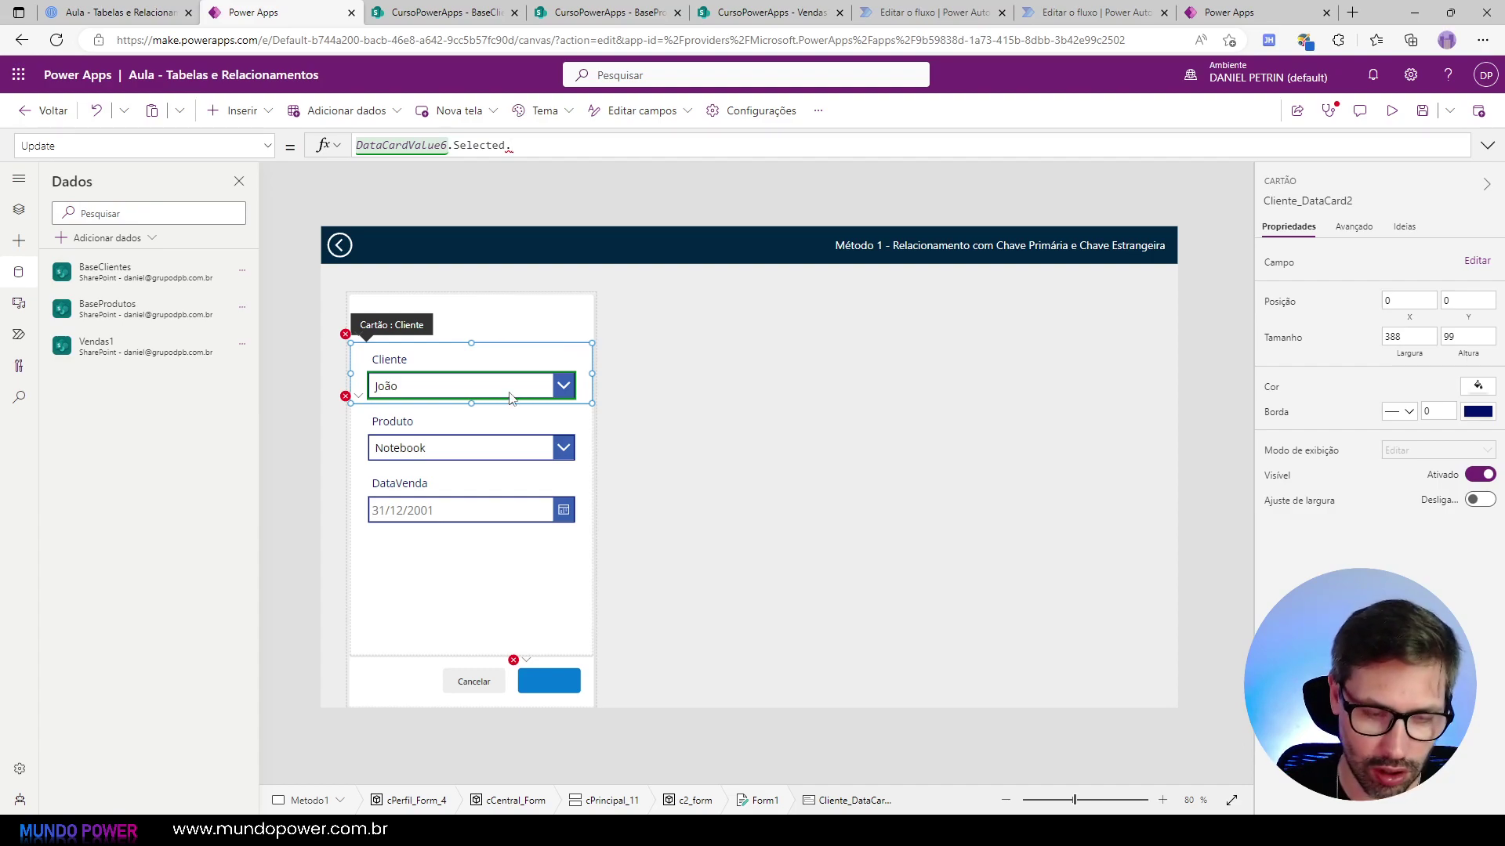
{"action": "type", "text": "nome"}
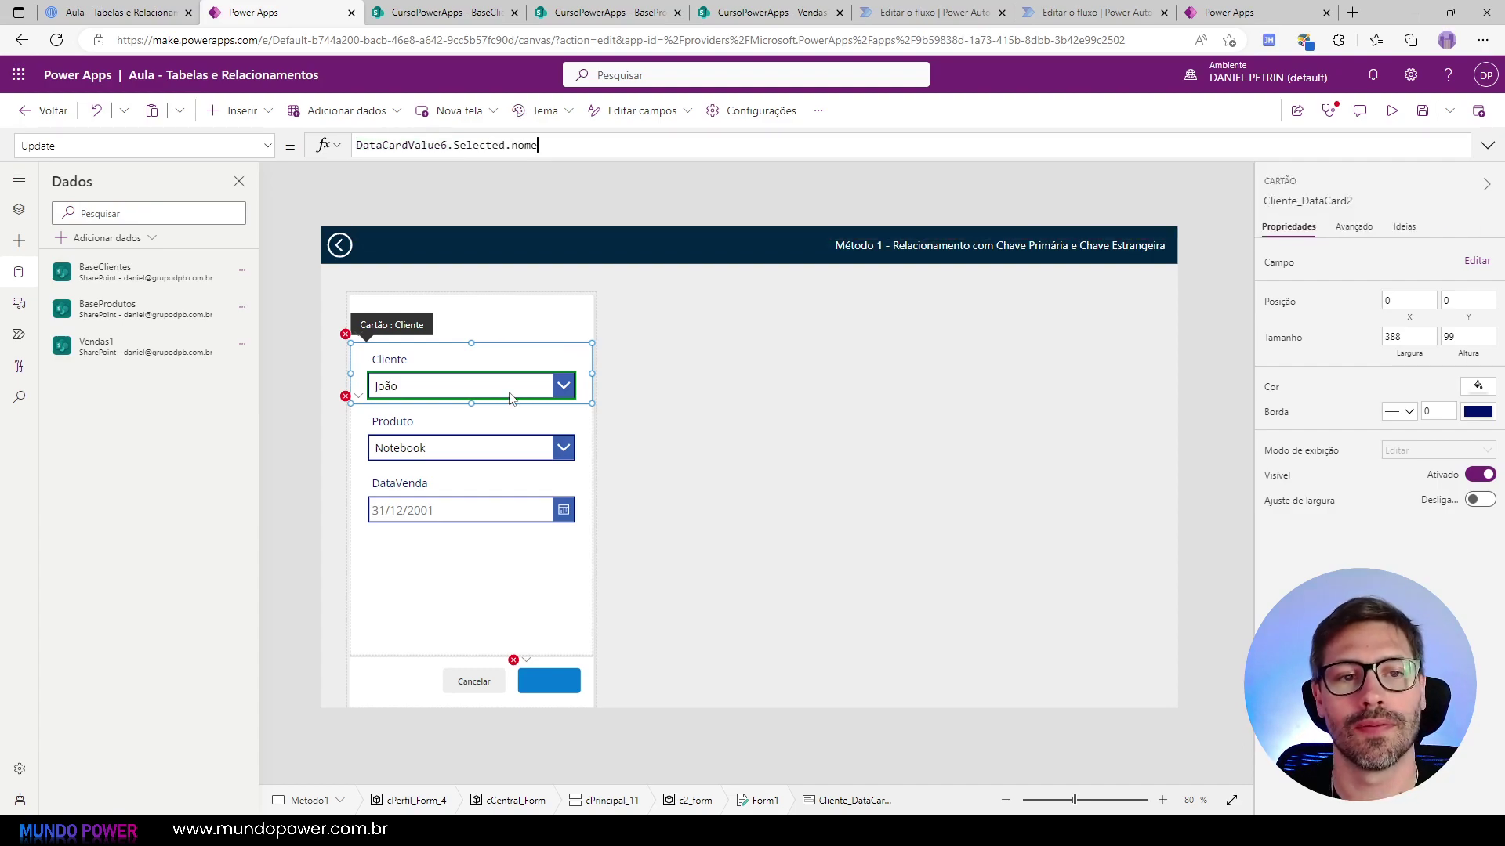
Step: Change the Produto card's Update formula to DataCardValue7.Selected.nome, then select the form and check its control name
{"action": "left_click", "coordinate": [478, 450]}
{"action": "left_click", "coordinate": [481, 452]}
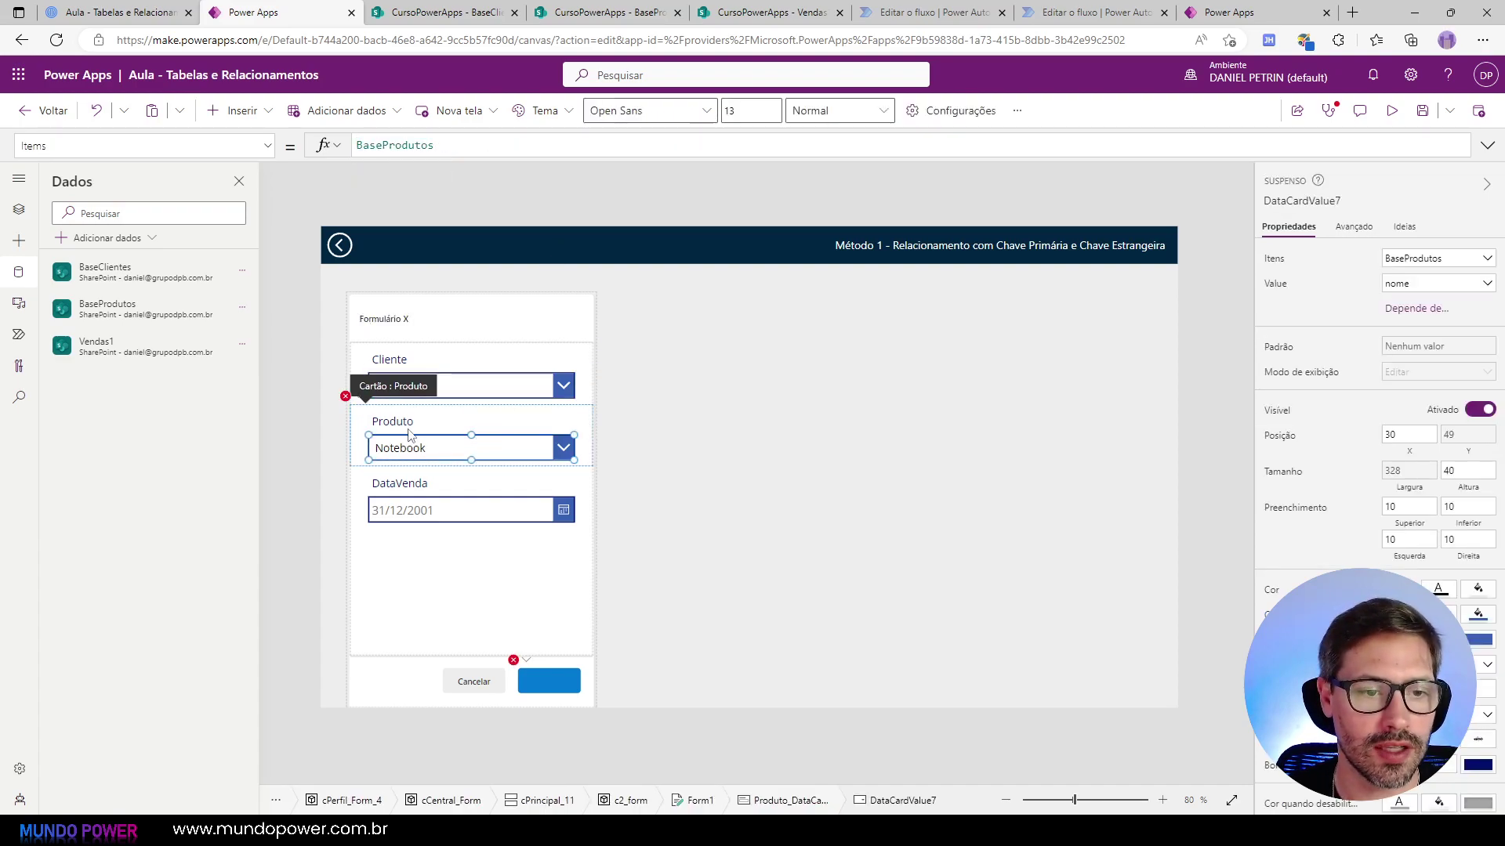
{"action": "left_click", "coordinate": [346, 396]}
{"action": "left_click", "coordinate": [408, 421]}
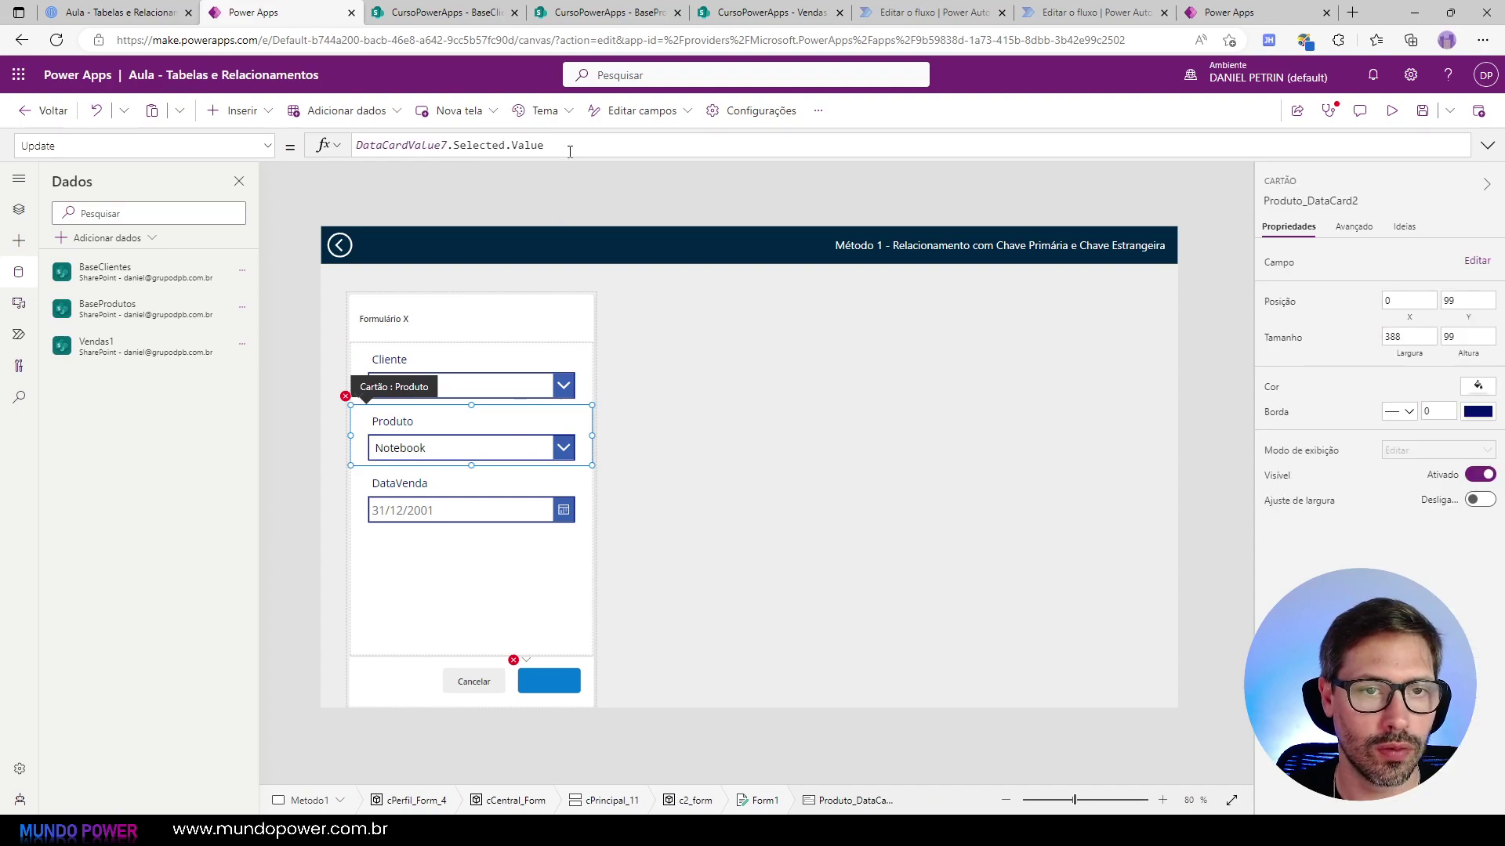
{"action": "double_click", "coordinate": [530, 145]}
{"action": "type", "text": "nom"}
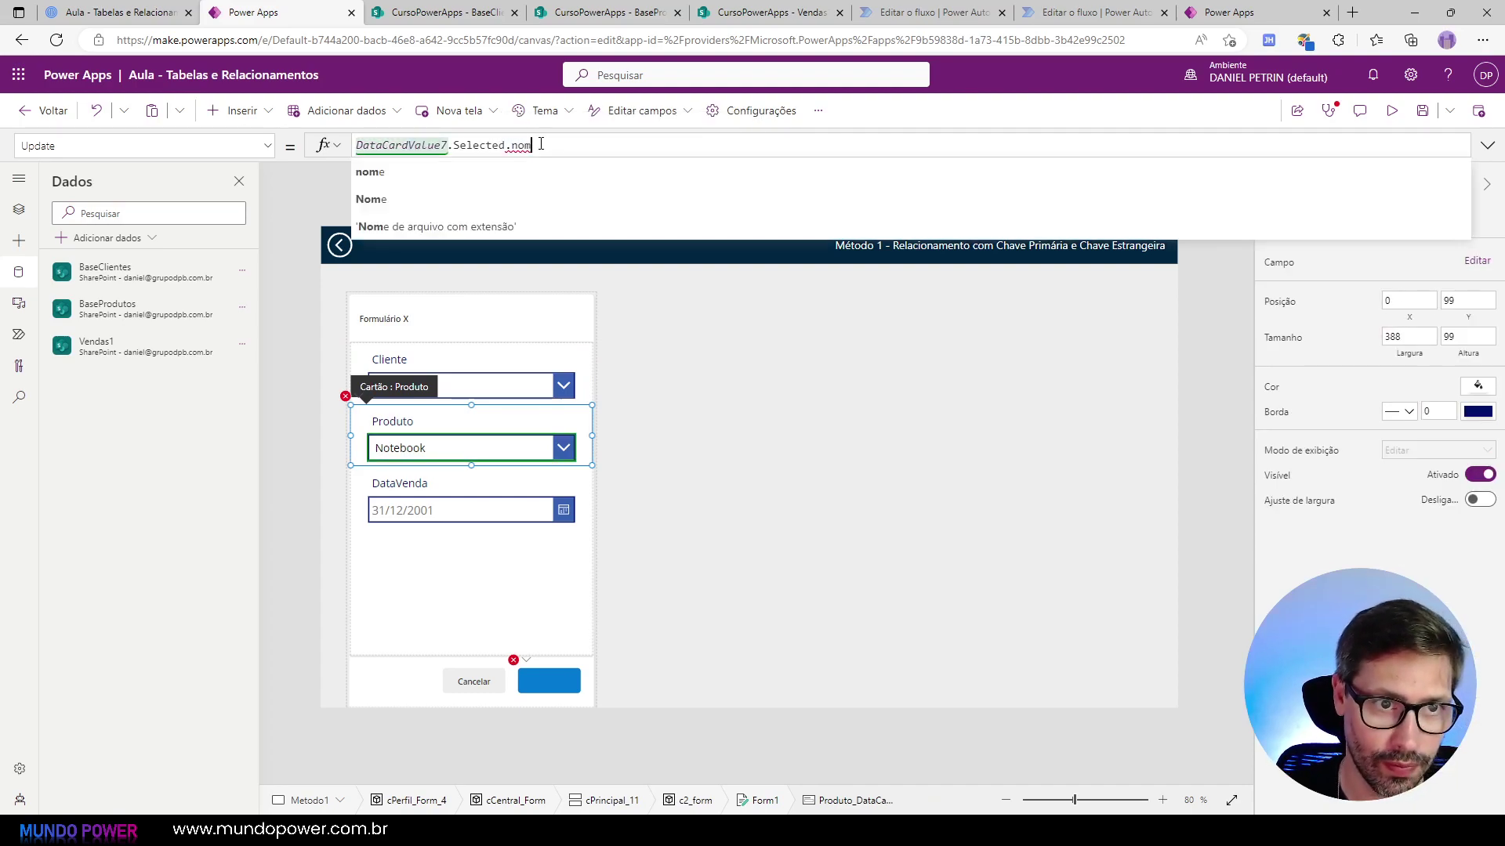
{"action": "type", "text": "e"}
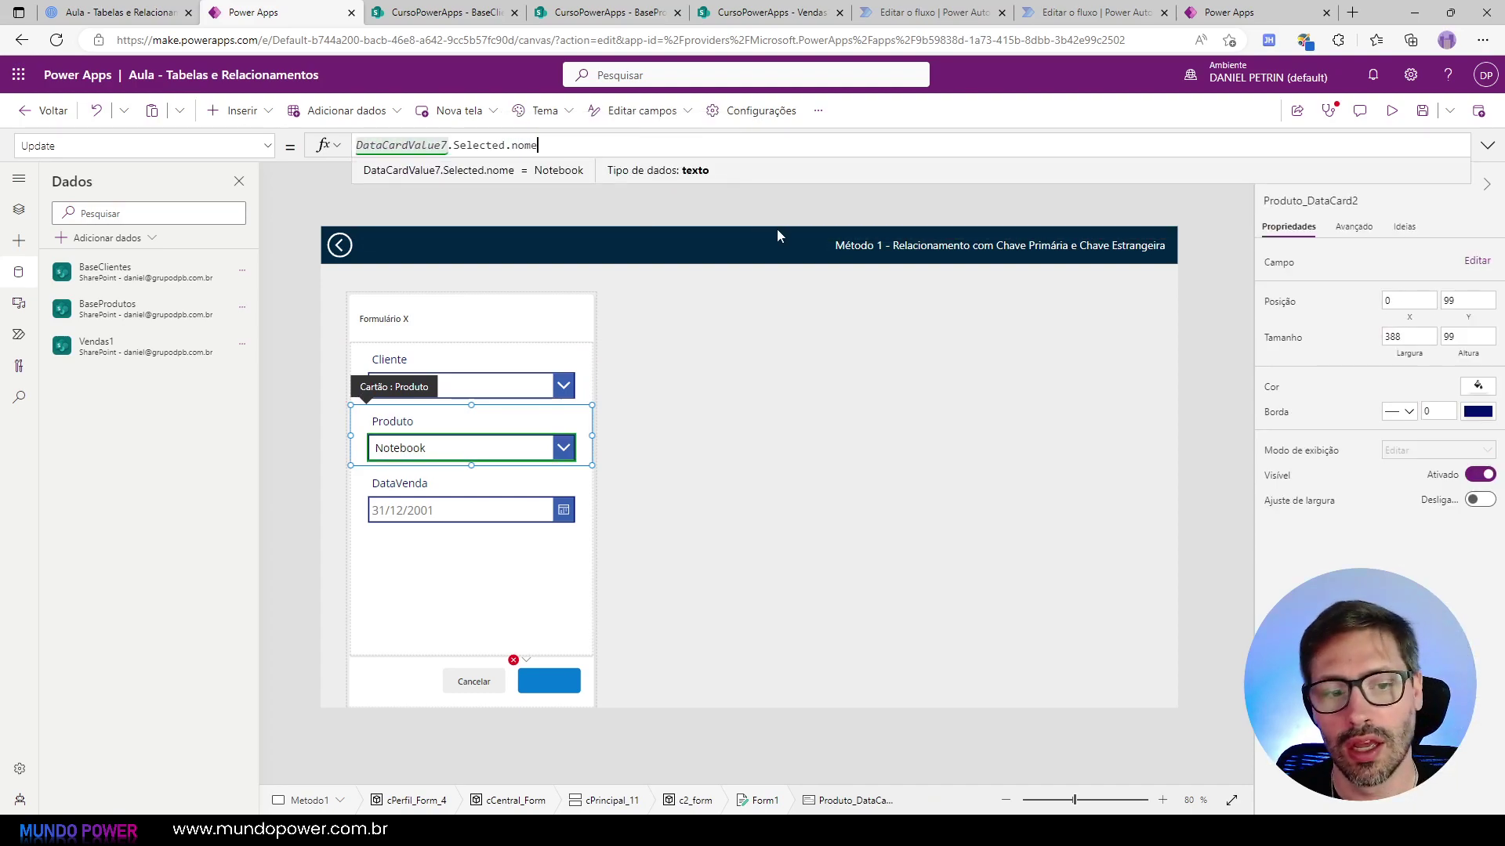
{"action": "left_click", "coordinate": [568, 640]}
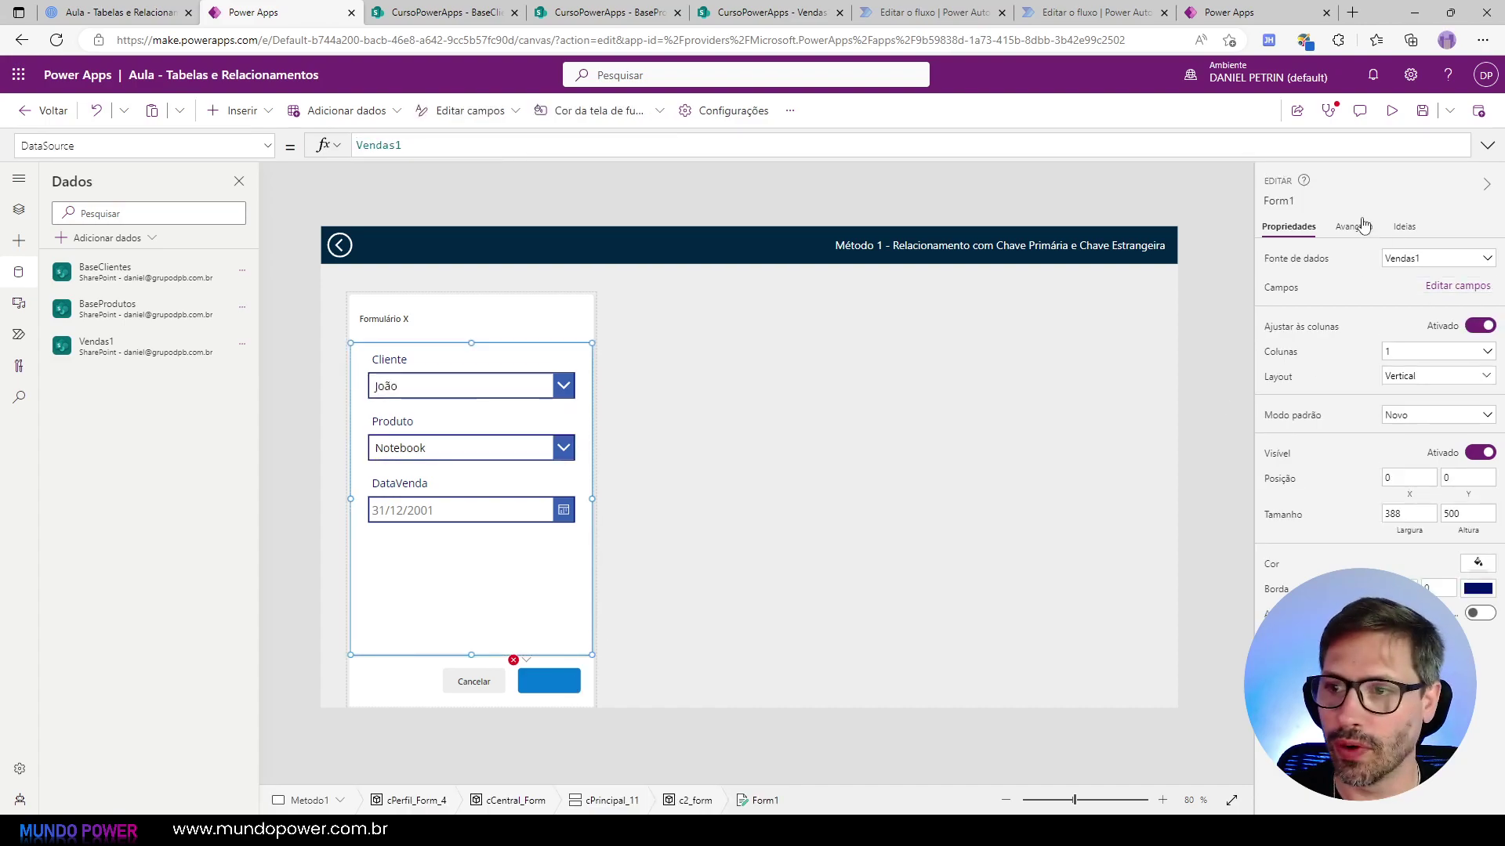
{"action": "left_click", "coordinate": [1287, 200]}
Step: Reduce the blue form button's Text formula to the fixed label "Cadastrar", removing the If condition and the "Atualizar" alternative
{"action": "left_click", "coordinate": [579, 681]}
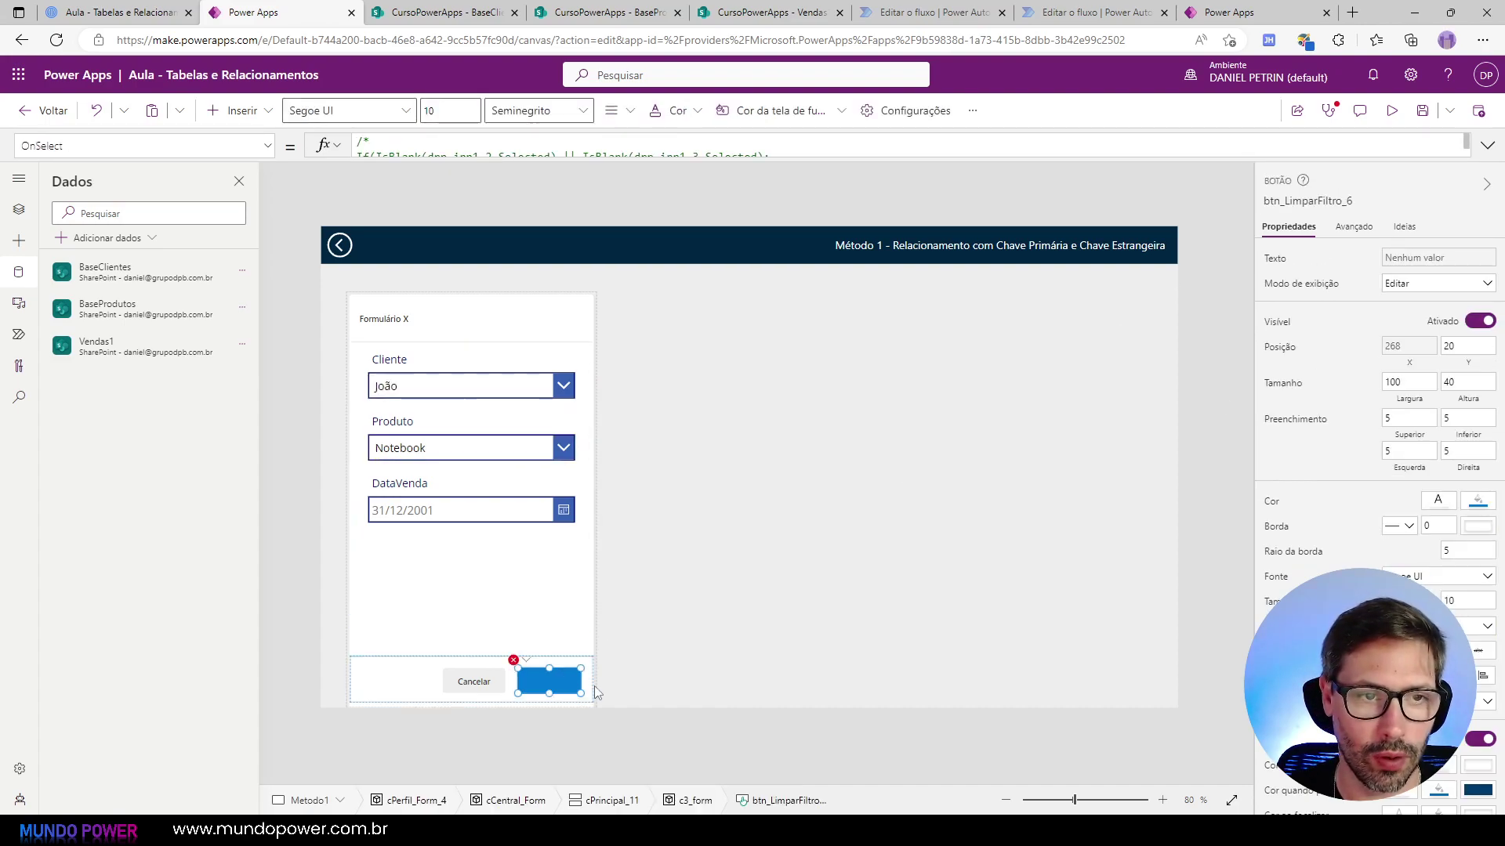
{"action": "left_click", "coordinate": [1278, 260]}
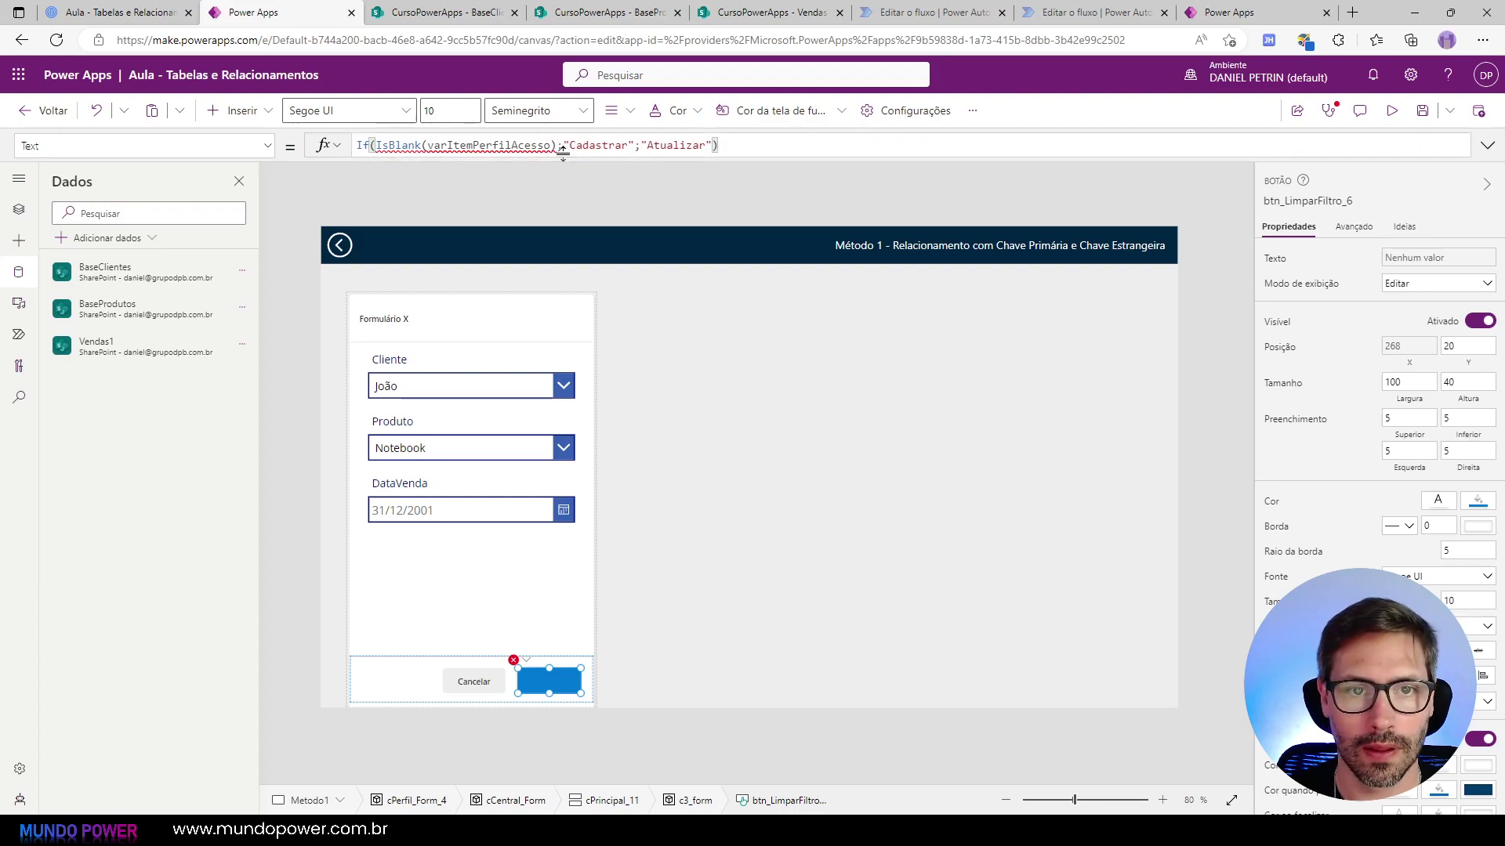
{"action": "key", "text": "shift+Home"}
{"action": "key", "text": "BackSpace"}
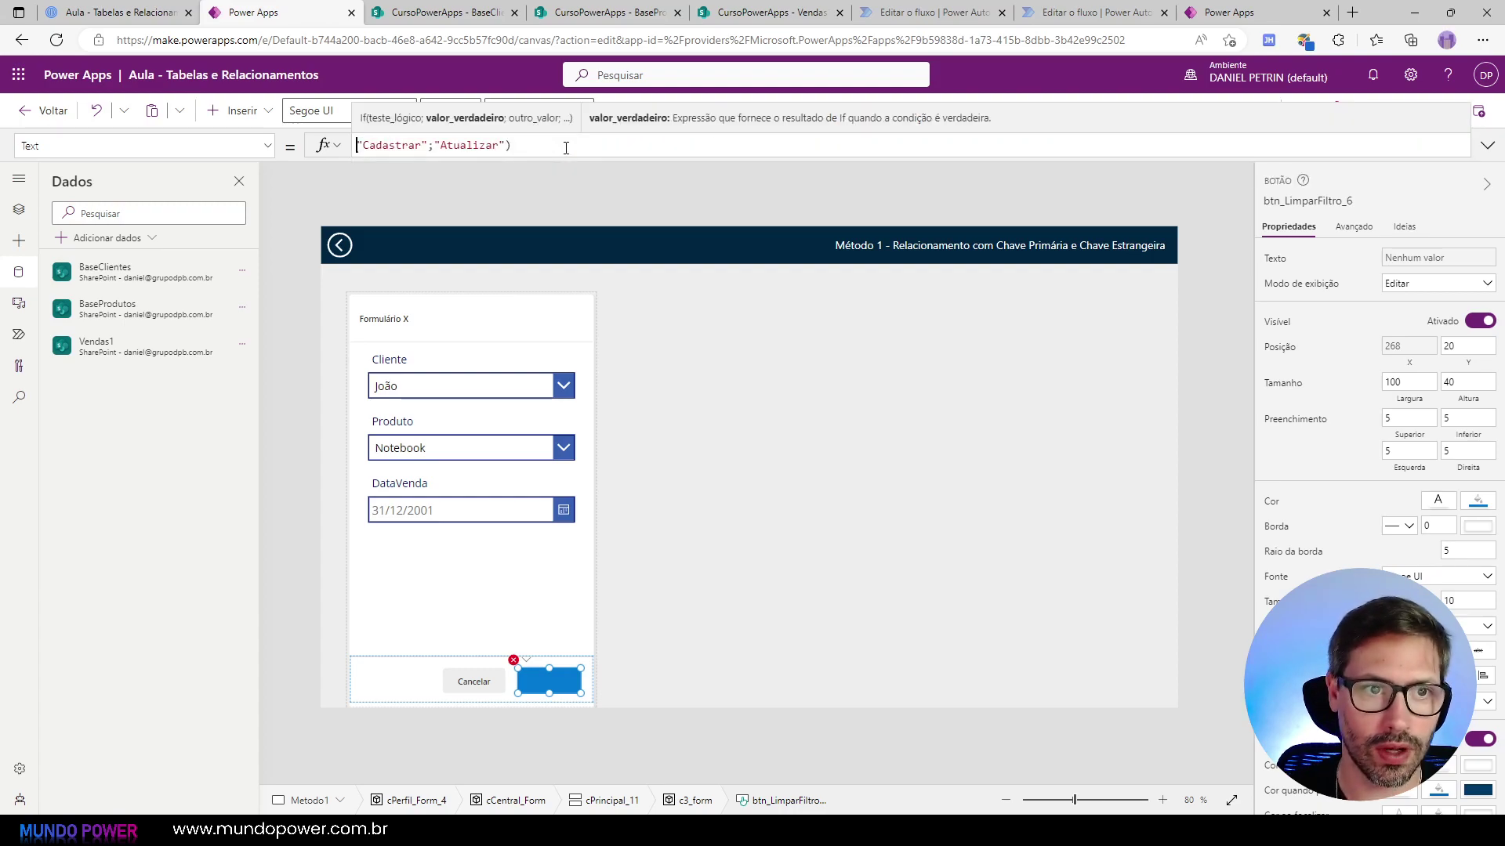
{"action": "key", "text": "End"}
{"action": "key", "text": "BackSpace"}
{"action": "key", "text": "BackSpace"}
{"action": "key", "text": "BackSpace"}
{"action": "key", "text": "BackSpace"}
{"action": "key", "text": "BackSpace"}
{"action": "key", "text": "BackSpace"}
{"action": "key", "text": "BackSpace"}
{"action": "key", "text": "BackSpace"}
{"action": "key", "text": "BackSpace"}
{"action": "key", "text": "BackSpace"}
{"action": "key", "text": "BackSpace"}
{"action": "key", "text": "BackSpace"}
{"action": "key", "text": "BackSpace"}
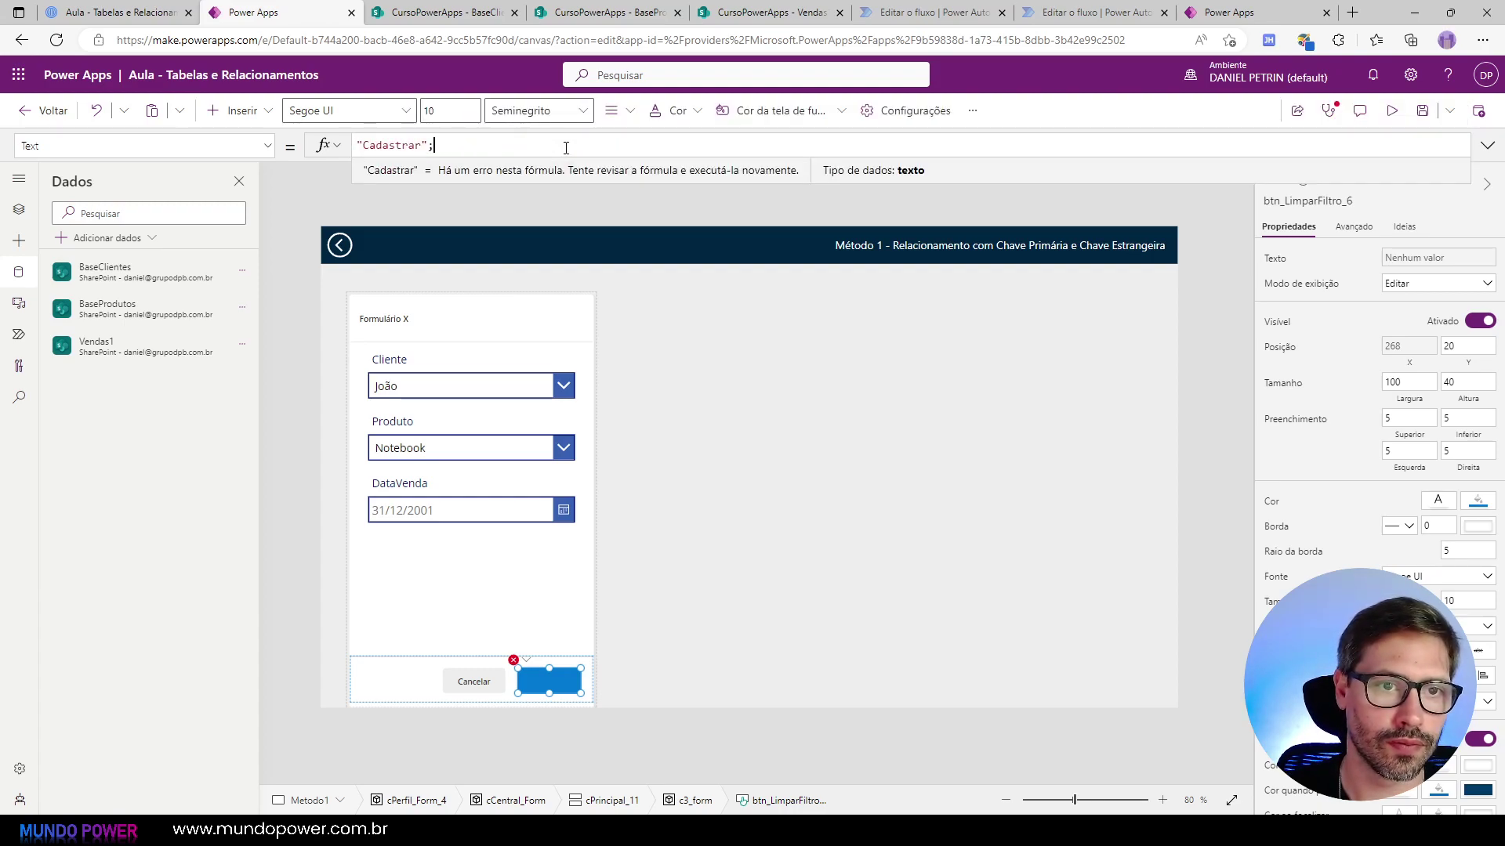
Step: Replace the Cadastrar button's whole OnSelect formula with SubmitForm(Form1);;
{"action": "left_click", "coordinate": [211, 142]}
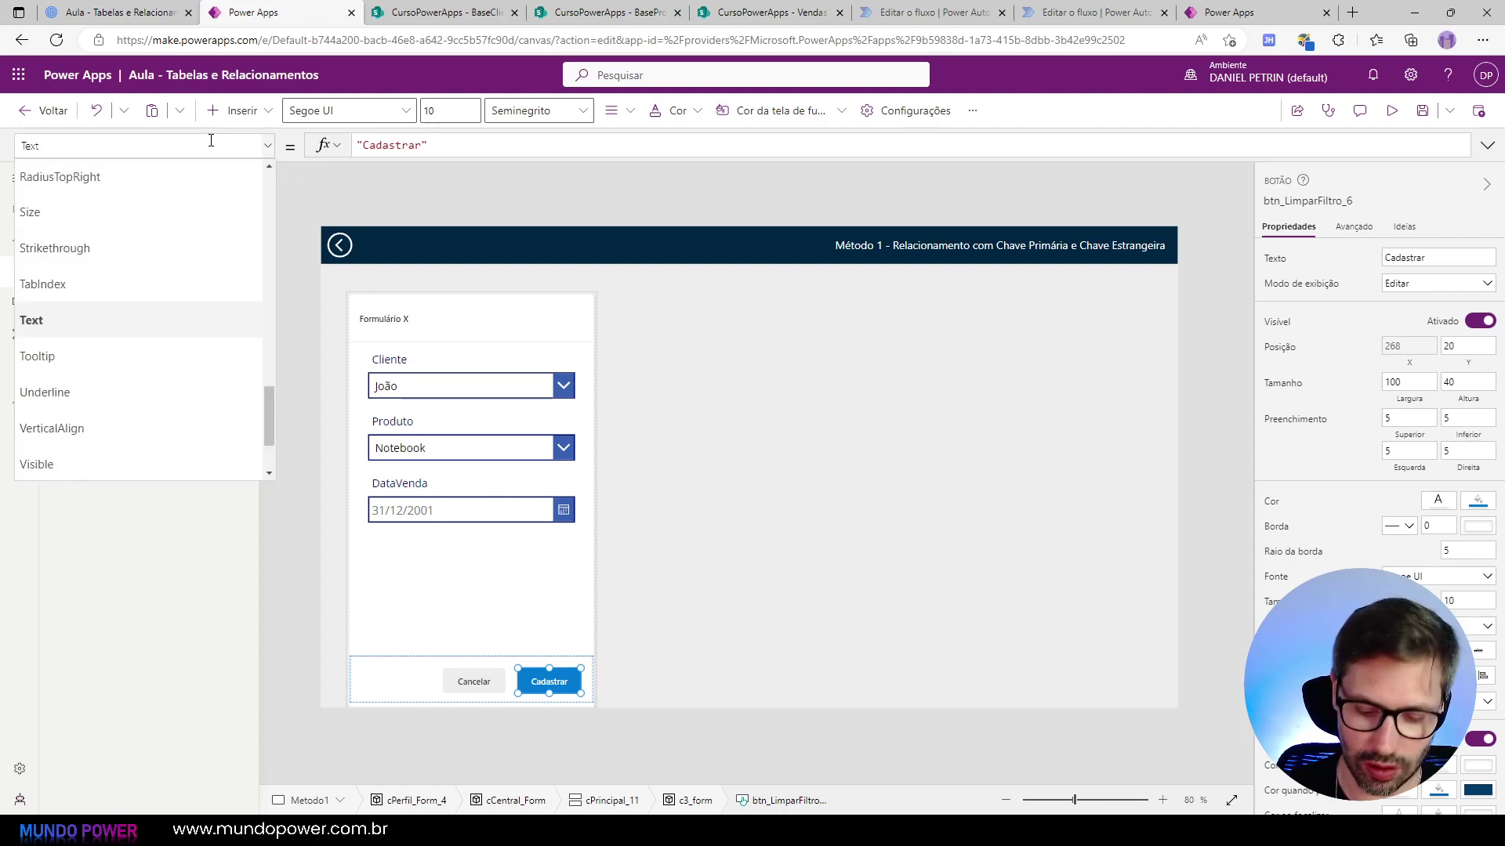
{"action": "type", "text": "OnSelect"}
{"action": "key", "text": "Return"}
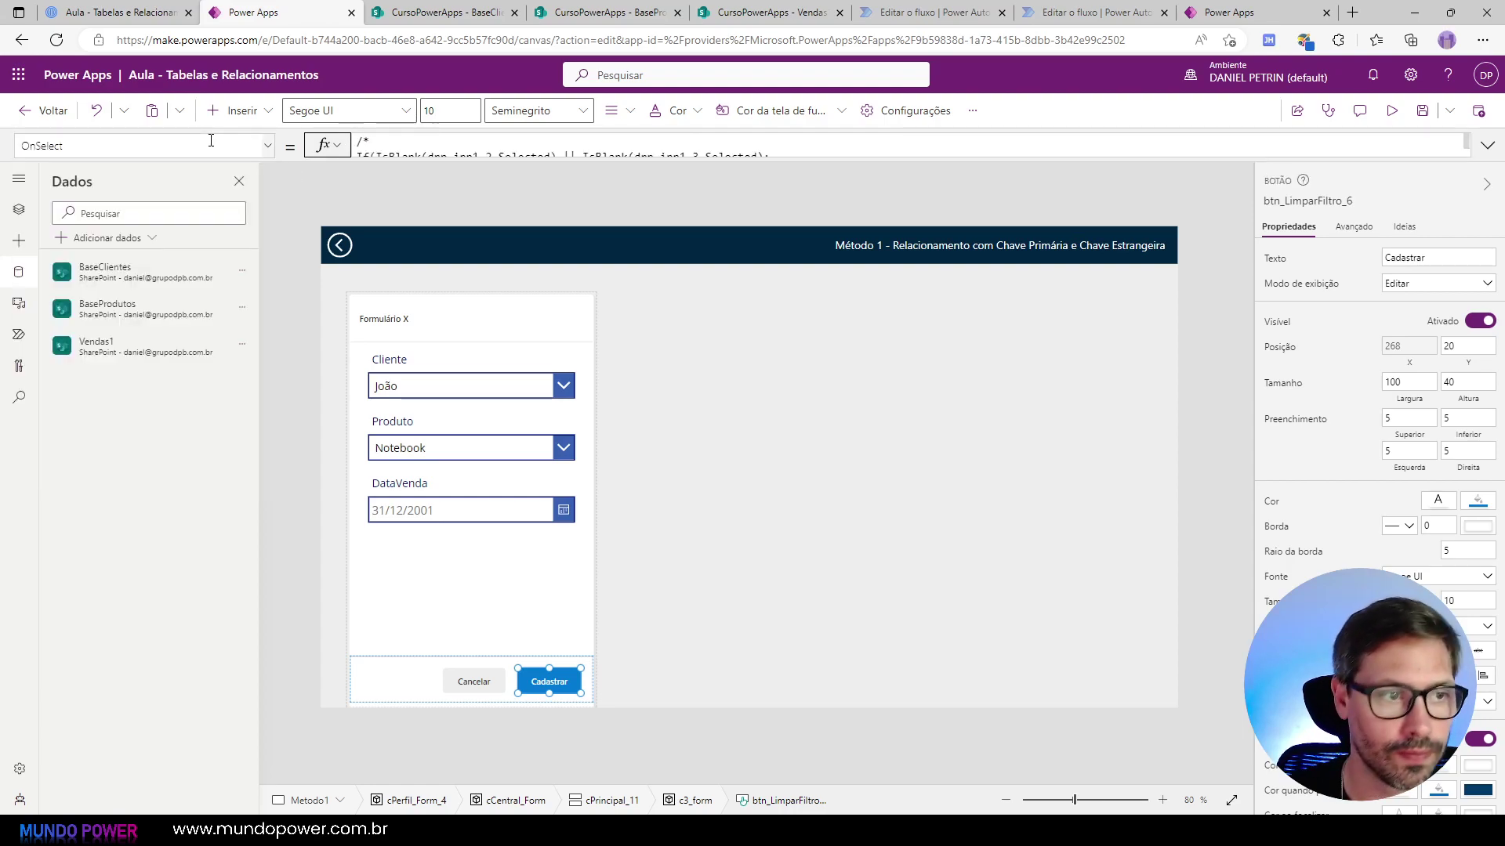
{"action": "left_click", "coordinate": [415, 142]}
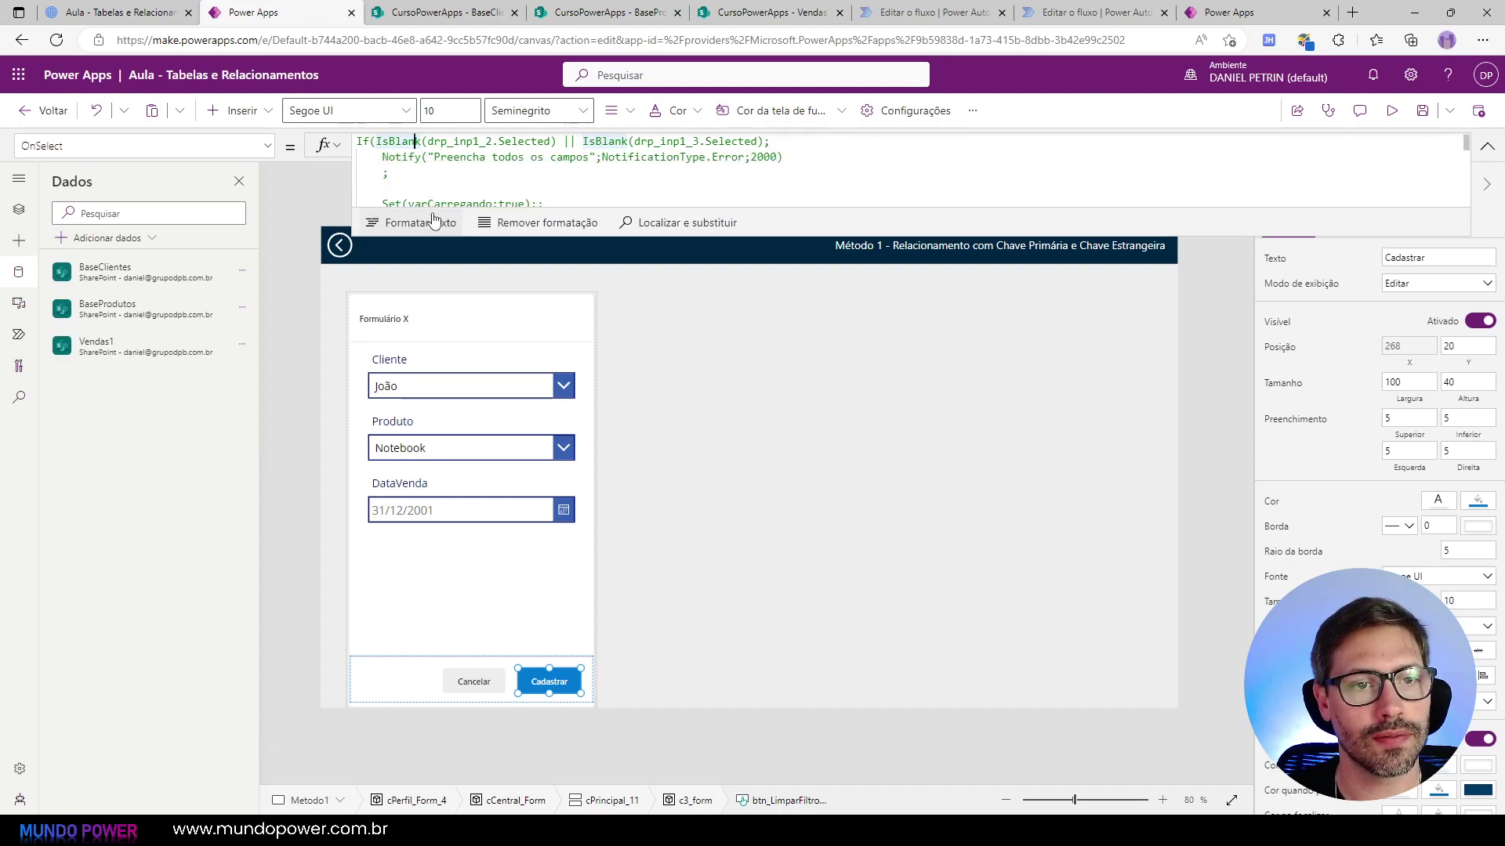
{"action": "key", "text": "ctrl+a"}
{"action": "type", "text": "Su"}
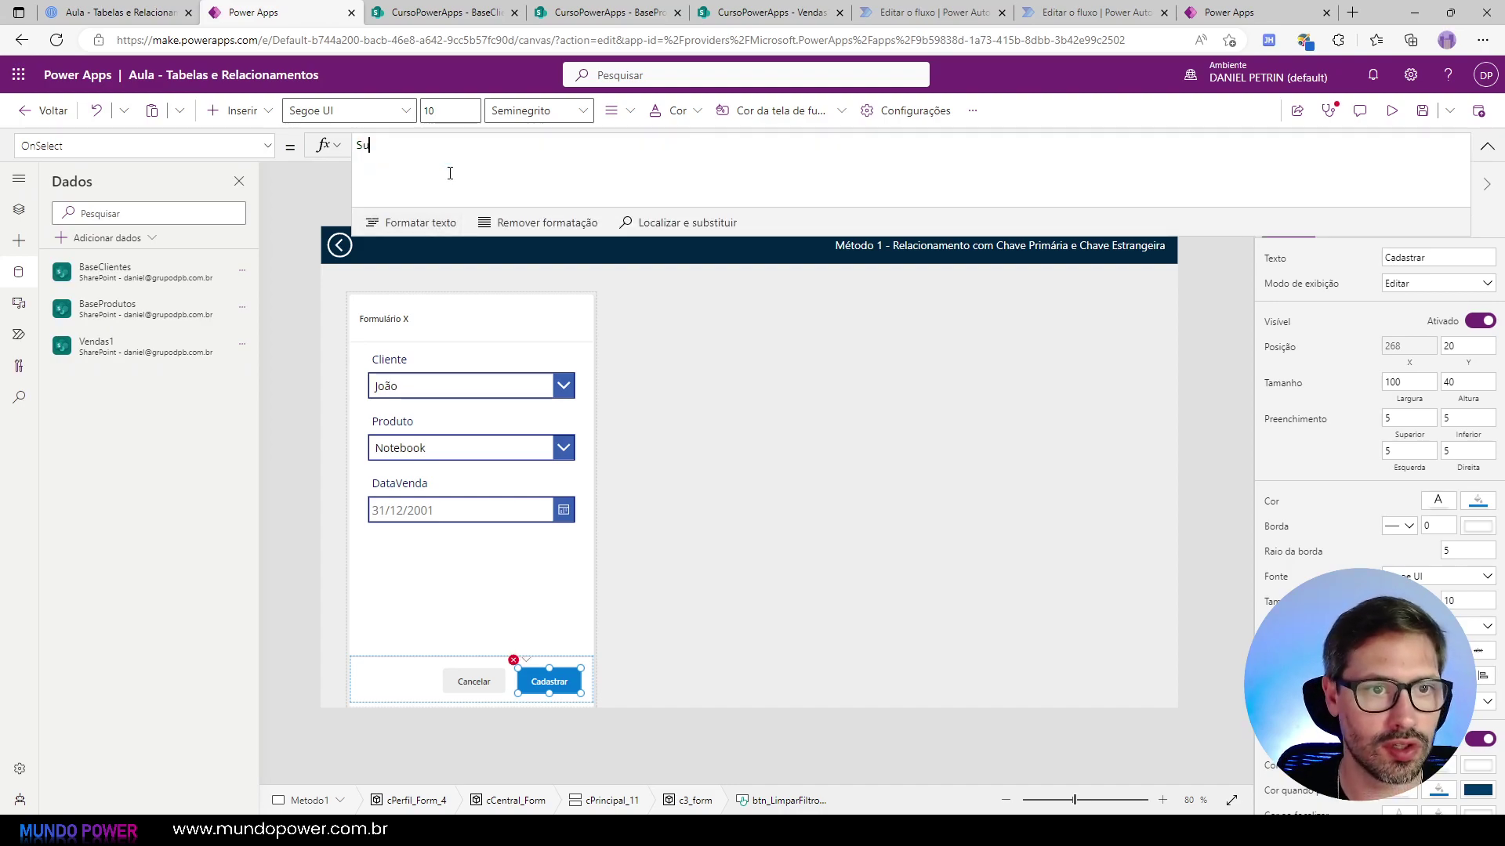
{"action": "type", "text": "bmitForm(Form1)"}
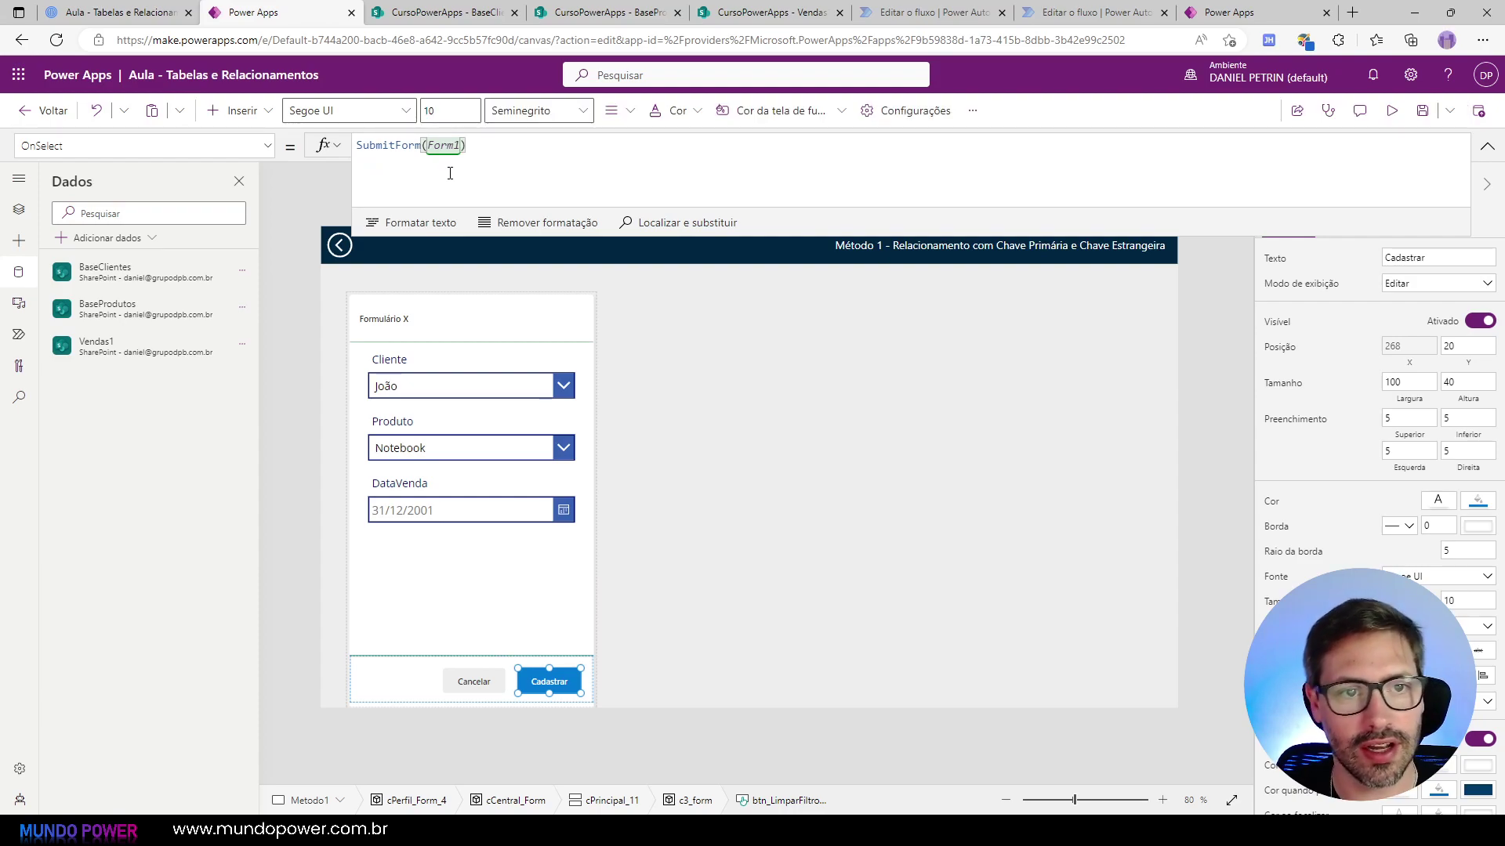
{"action": "type", "text": ";;"}
{"action": "key", "text": "shift+Return"}
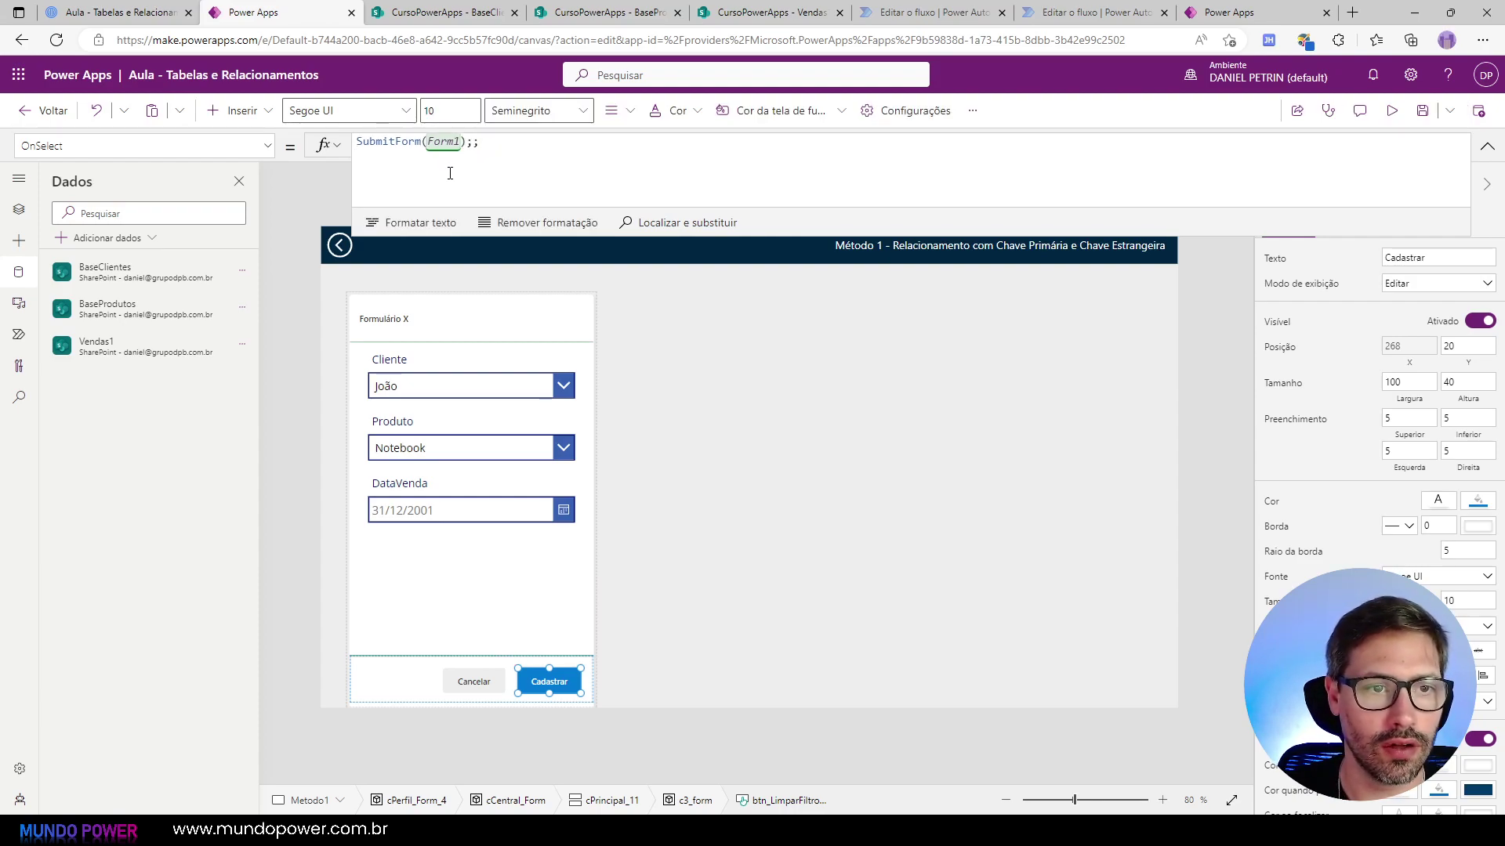
{"action": "type", "text": "New"}
{"action": "key", "text": "Tab"}
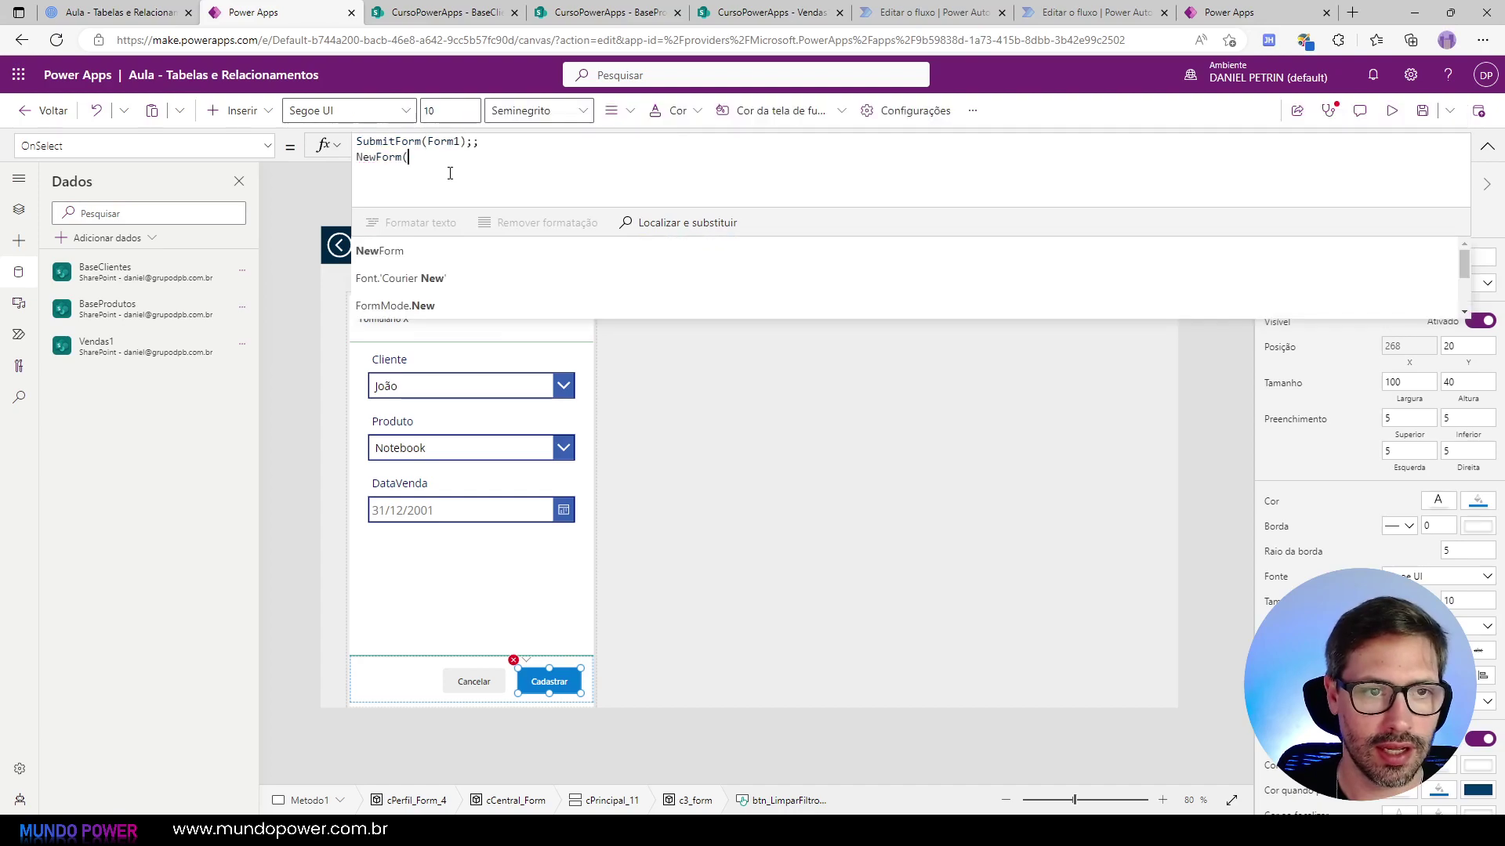
{"action": "key", "text": "BackSpace"}
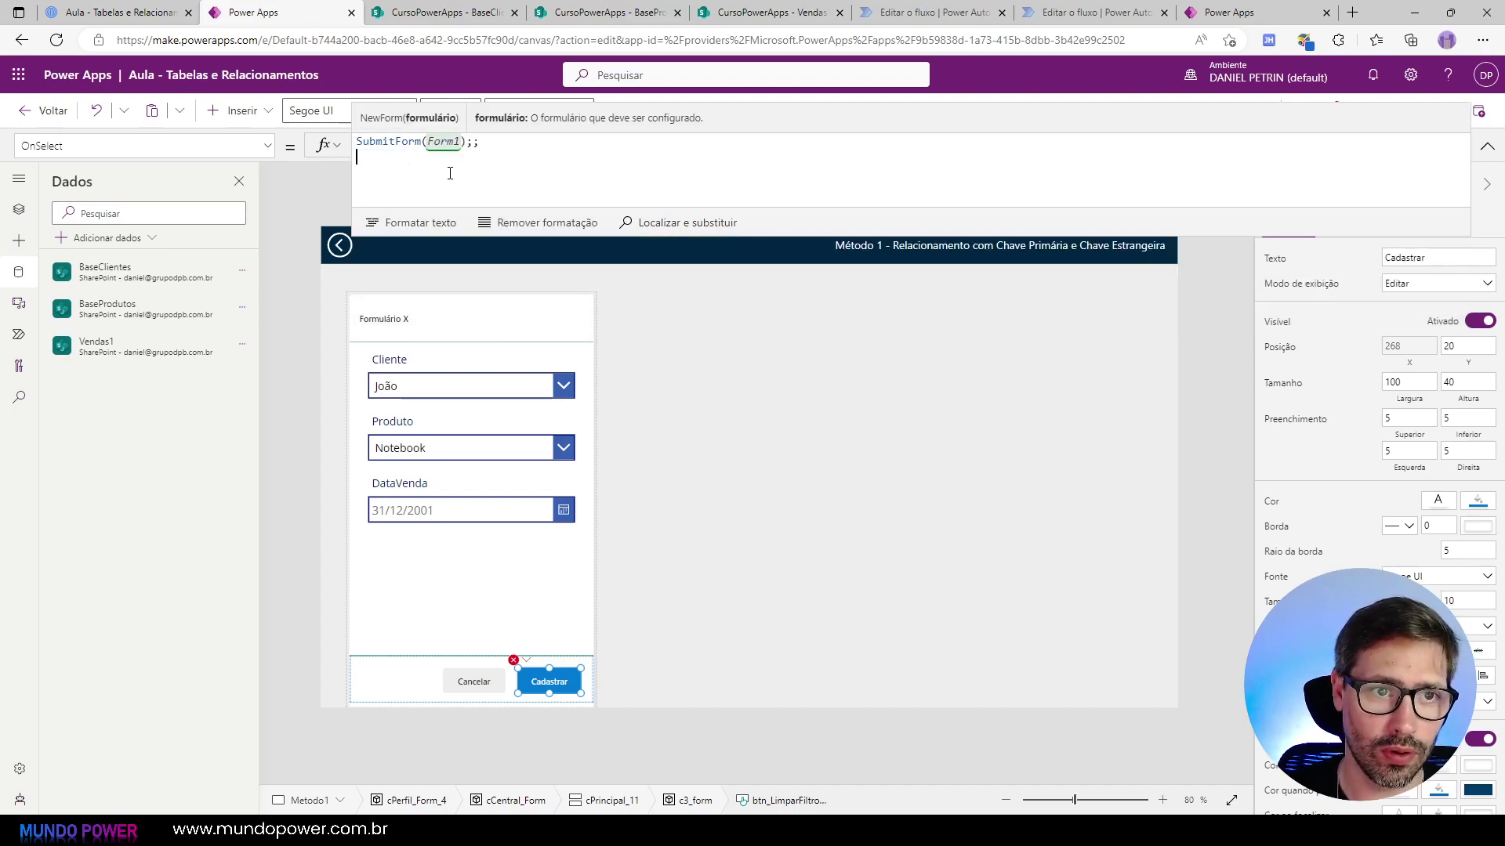
Step: Set the form's OnSuccess formula to NewForm(Form1)
{"action": "left_click", "coordinate": [537, 604]}
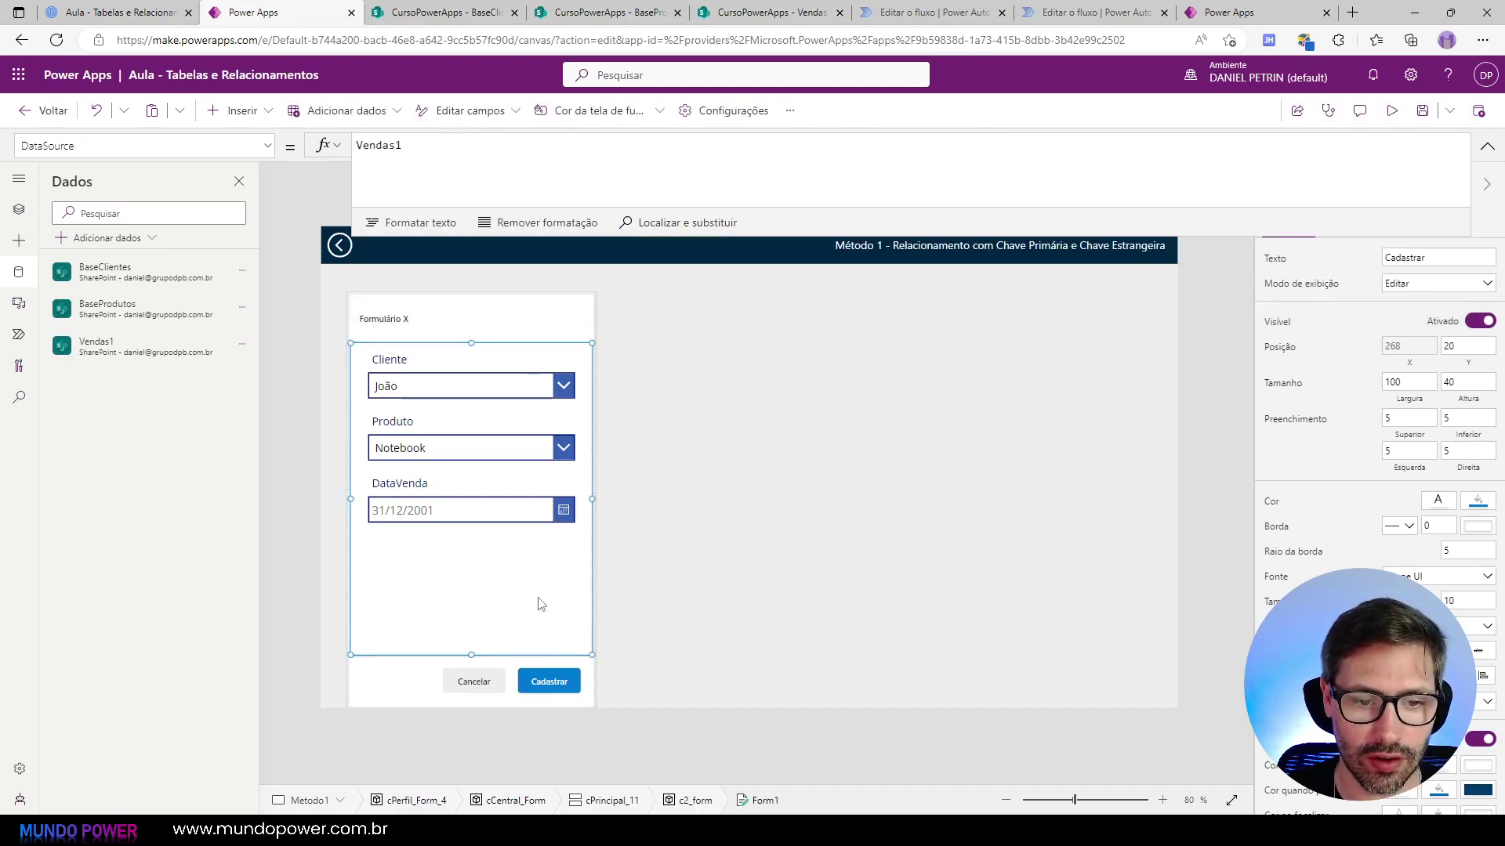
{"action": "left_click", "coordinate": [180, 147]}
{"action": "scroll", "coordinate": [166, 439], "scroll_direction": "down", "scroll_amount": 3}
{"action": "left_click", "coordinate": [151, 384]}
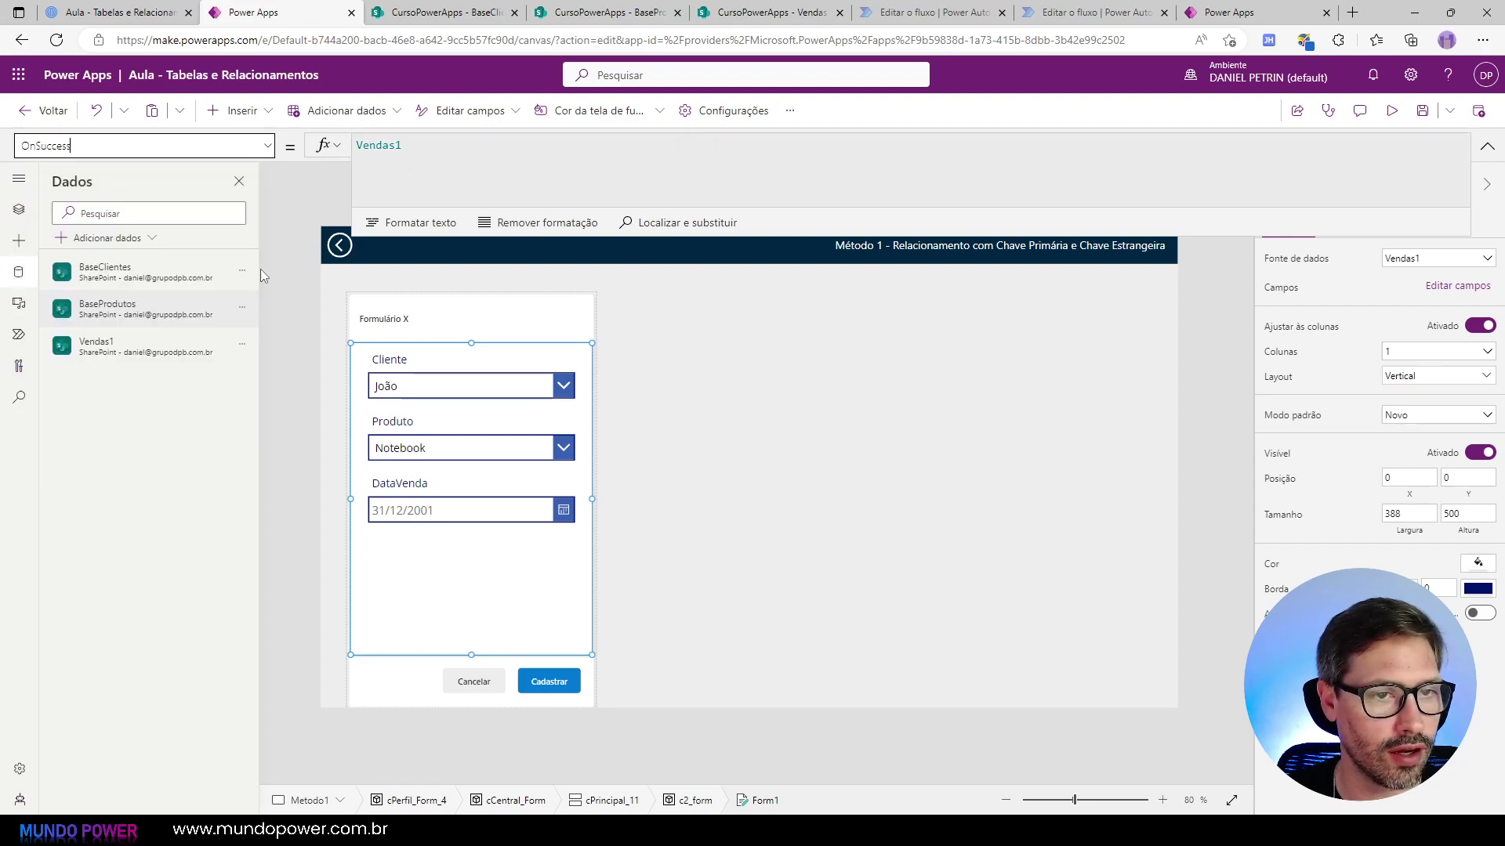
{"action": "type", "text": "NewForm("}
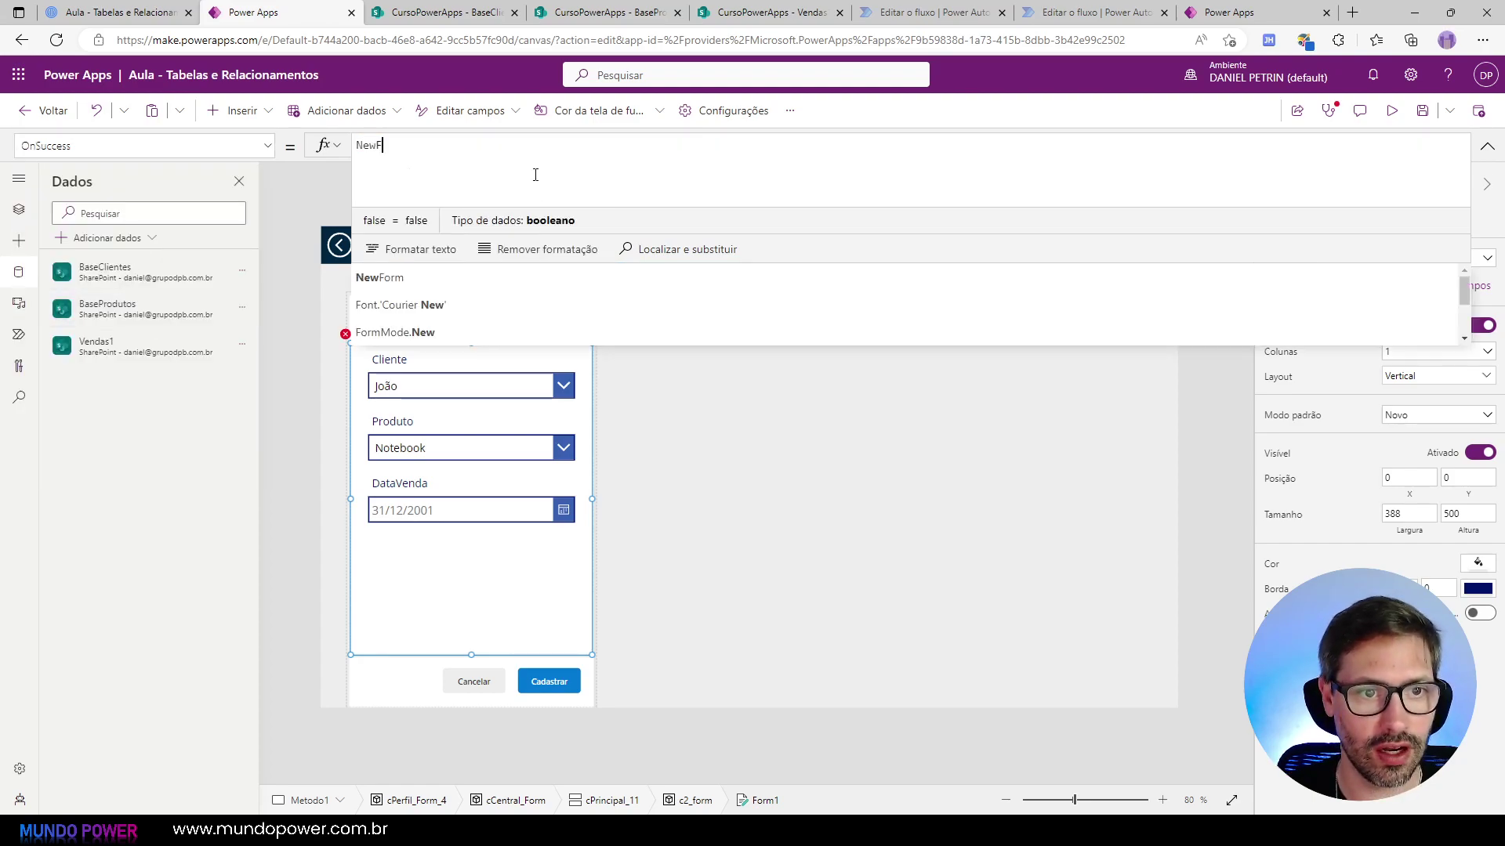
{"action": "type", "text": "NewForm("}
{"action": "key", "text": "BackSpace"}
{"action": "key", "text": "BackSpace"}
{"action": "key", "text": "BackSpace"}
{"action": "key", "text": "BackSpace"}
{"action": "key", "text": "BackSpace"}
{"action": "key", "text": "BackSpace"}
{"action": "key", "text": "BackSpace"}
{"action": "key", "text": "BackSpace"}
{"action": "type", "text": "Form1)"}
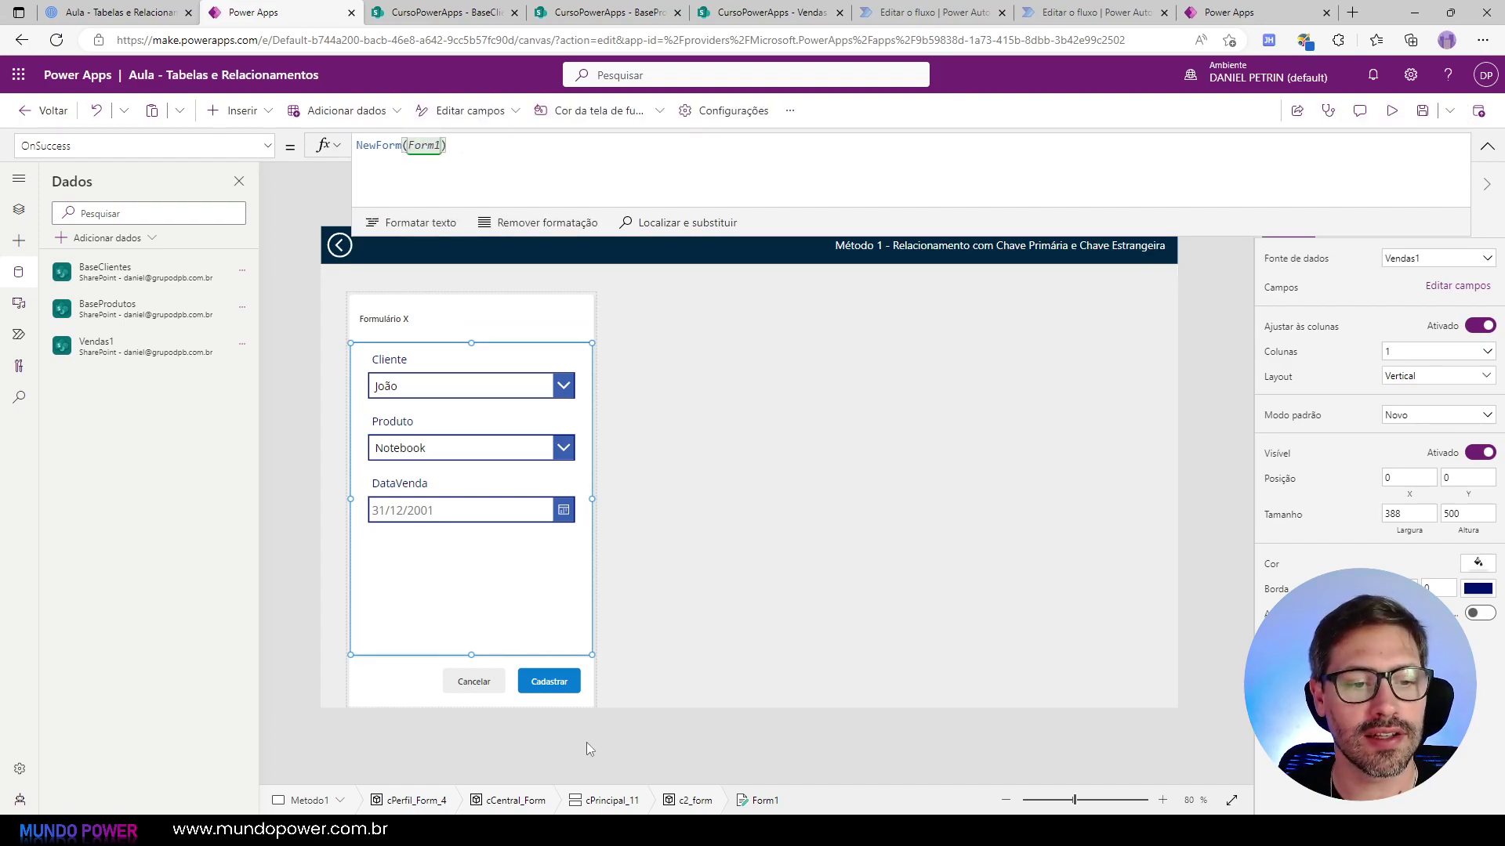
Step: Preview the app and register a test sale with the first customer, the product Notebook and the date 10/03/2023
{"action": "left_click", "coordinate": [1392, 111]}
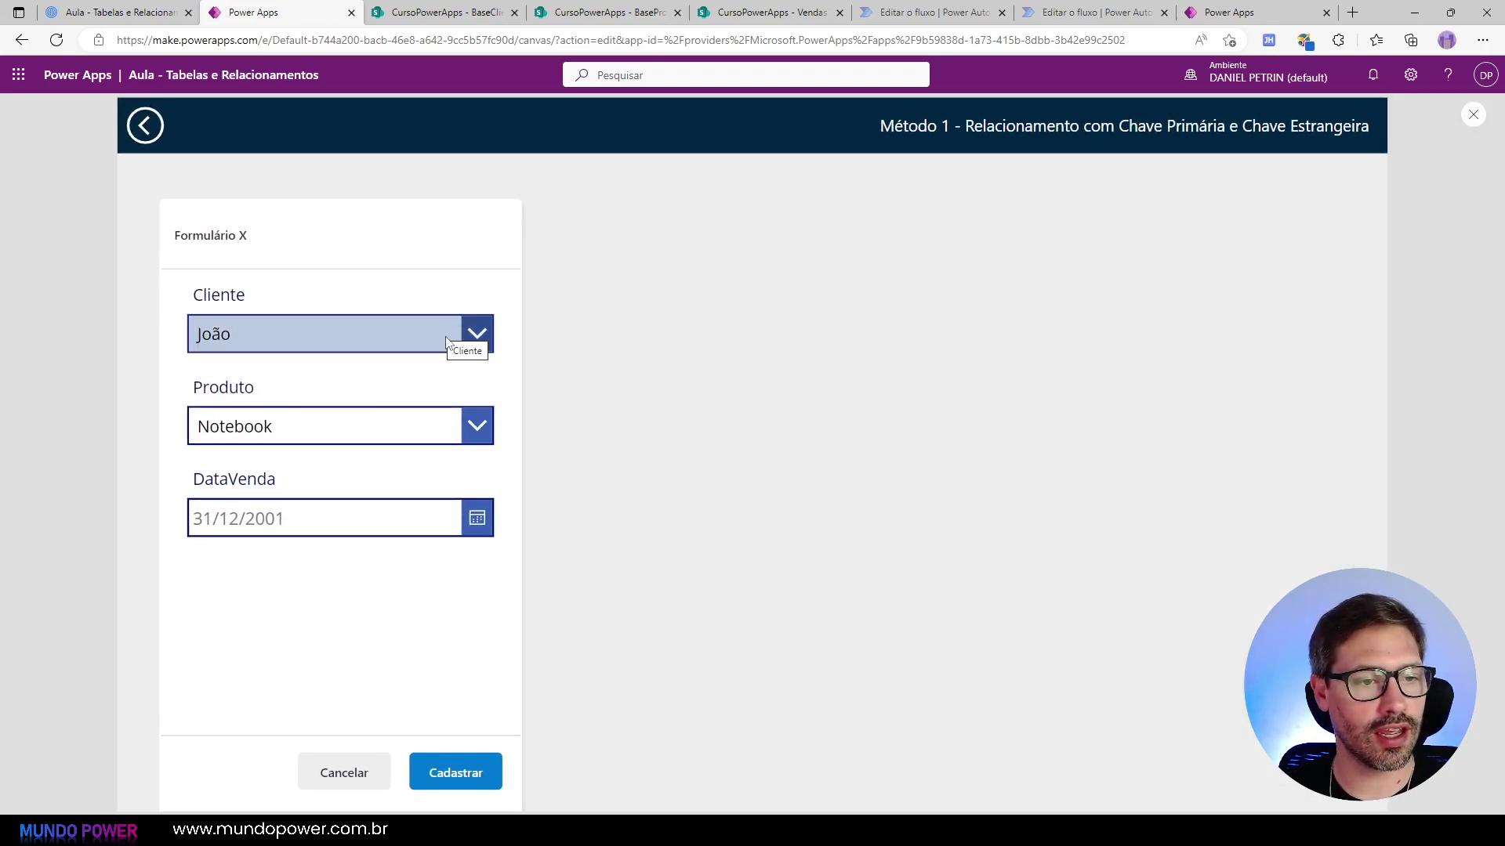
{"action": "left_click", "coordinate": [445, 342]}
{"action": "left_click", "coordinate": [436, 315]}
{"action": "left_click", "coordinate": [366, 416]}
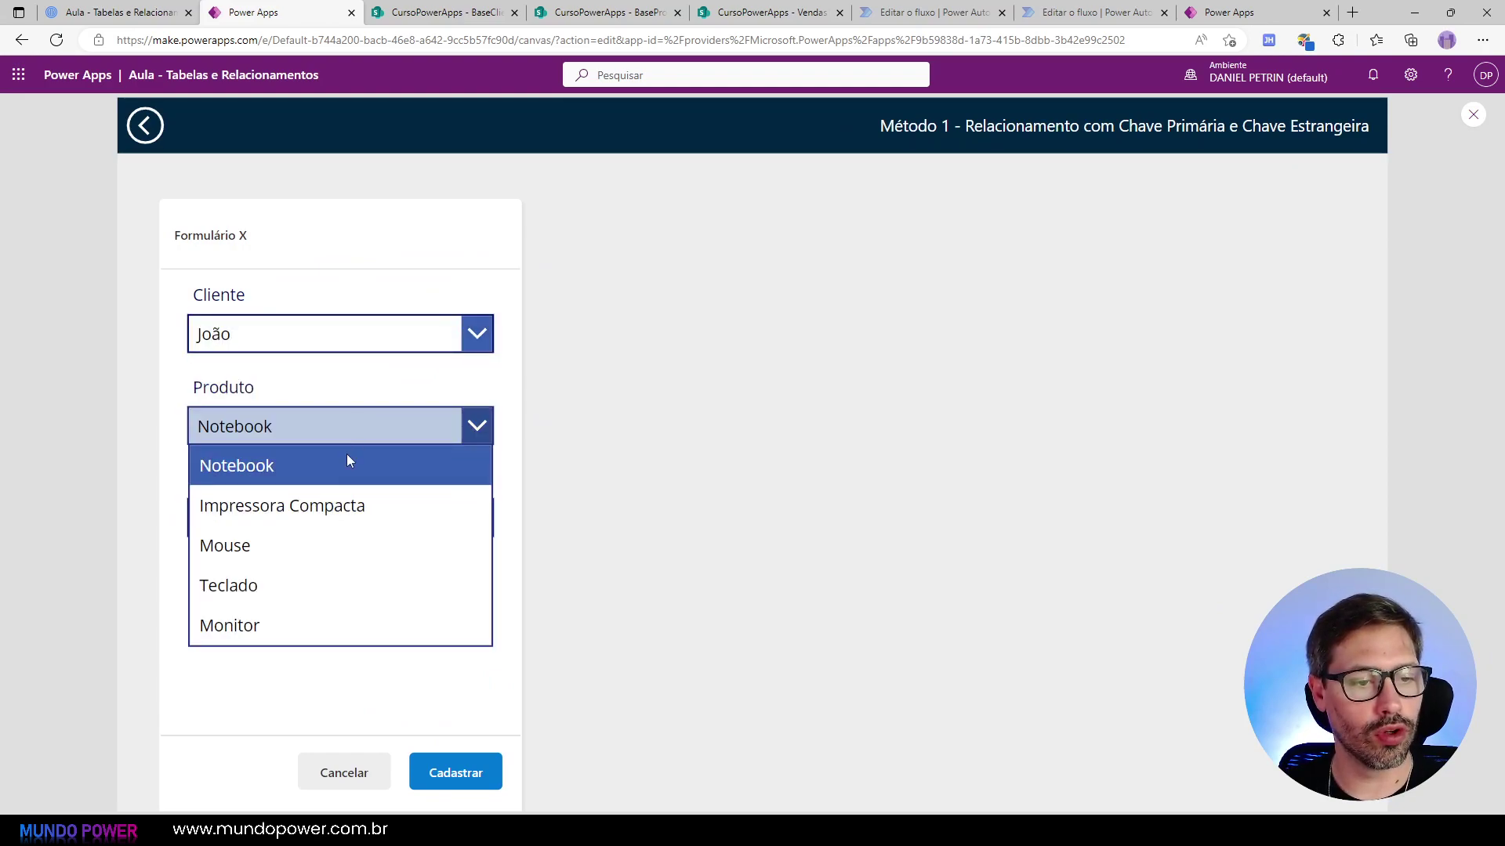
{"action": "left_click", "coordinate": [353, 456]}
{"action": "left_click", "coordinate": [475, 517]}
{"action": "left_click", "coordinate": [439, 619]}
{"action": "left_click", "coordinate": [365, 778]}
{"action": "left_click", "coordinate": [437, 770]}
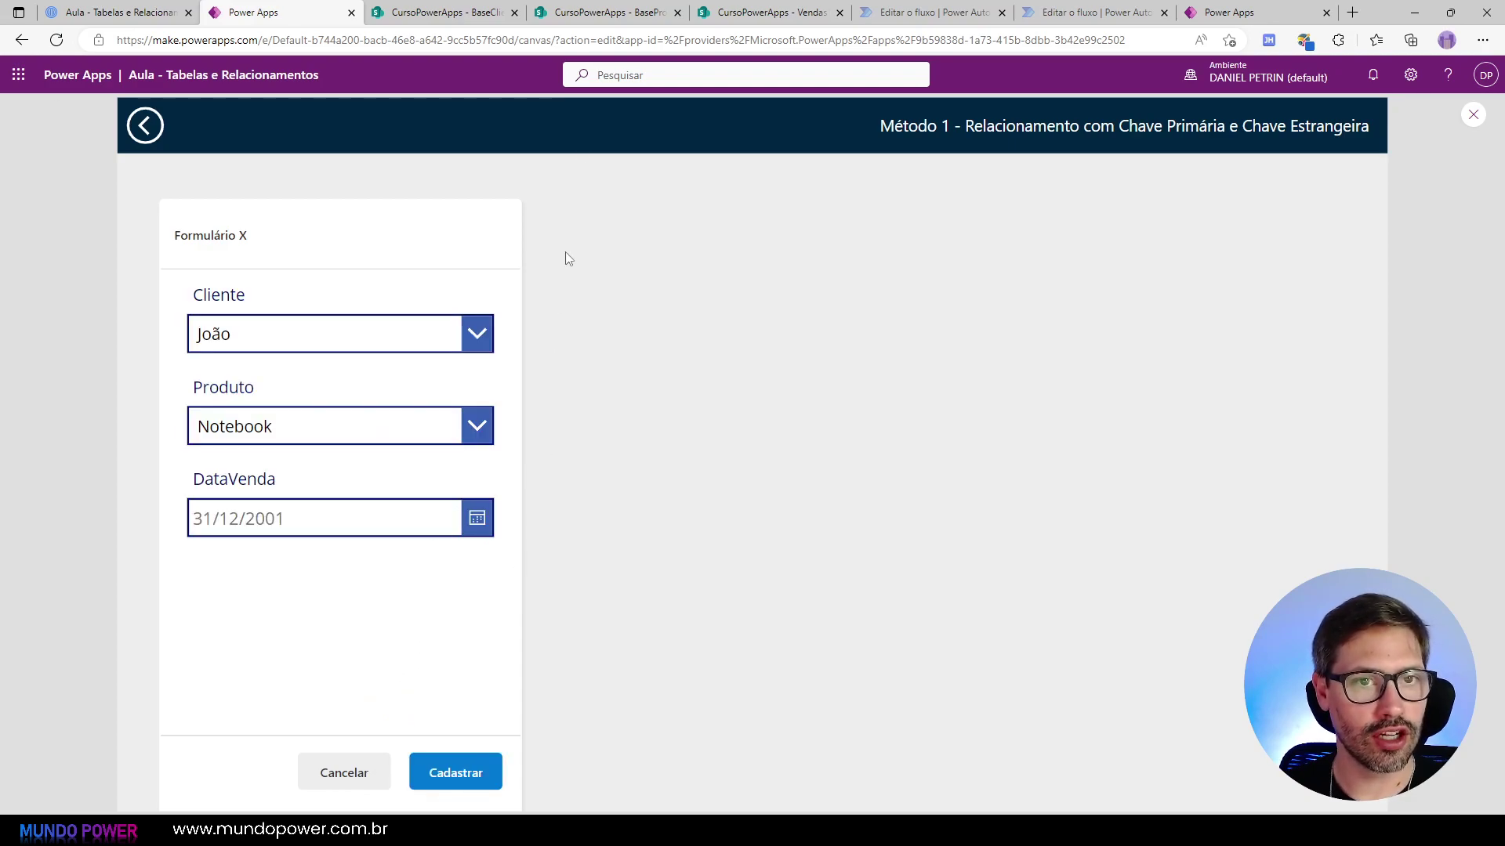
Step: Switch to the SharePoint Vendas1 list and refresh it to check the registered sale's Cliente, Produto and DataVenda values
{"action": "left_click", "coordinate": [453, 8]}
{"action": "left_click", "coordinate": [772, 12]}
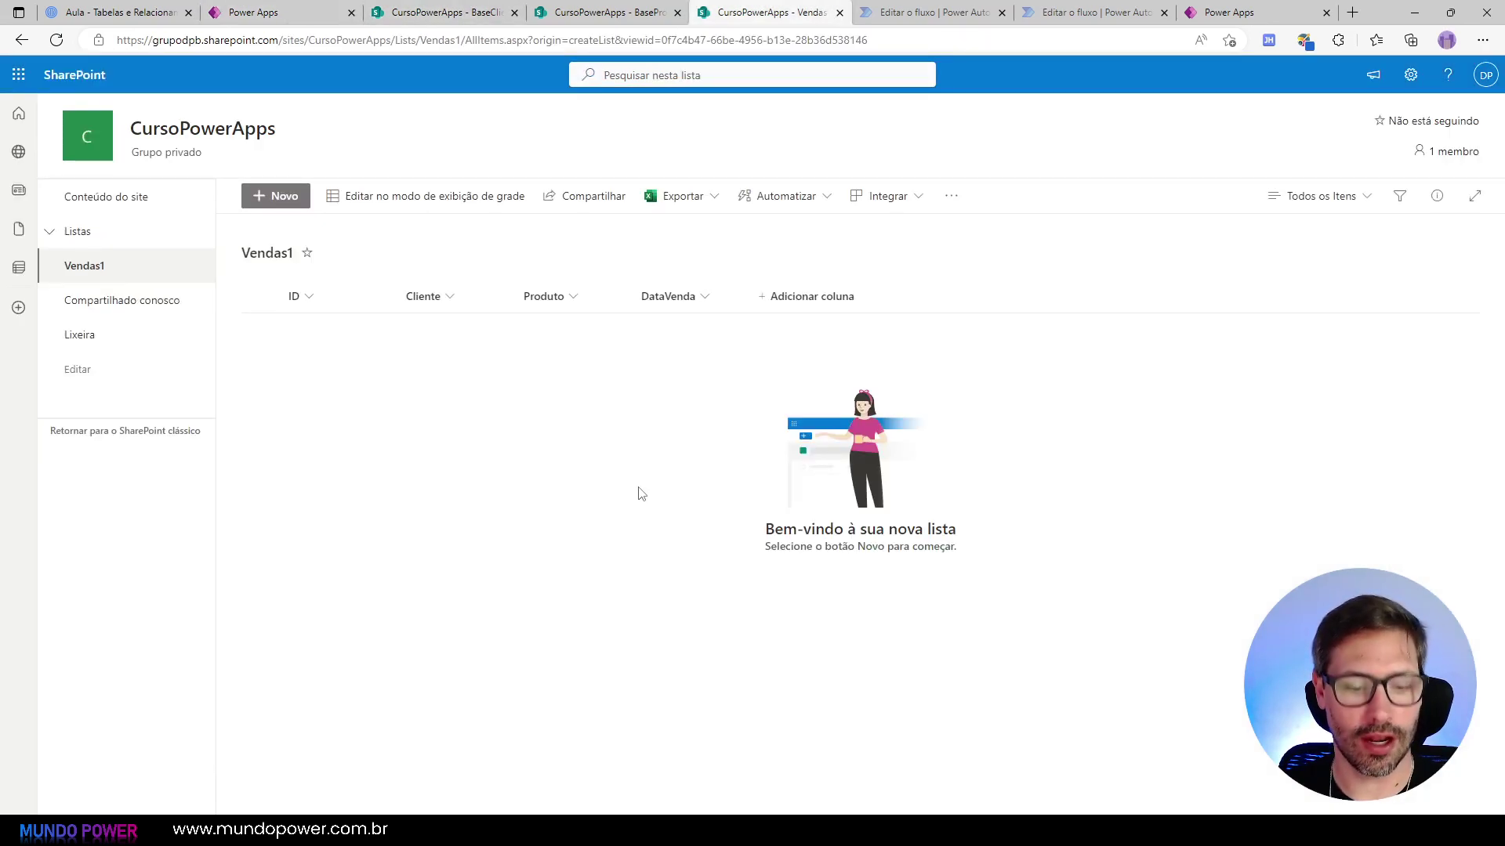
{"action": "key", "text": "F5"}
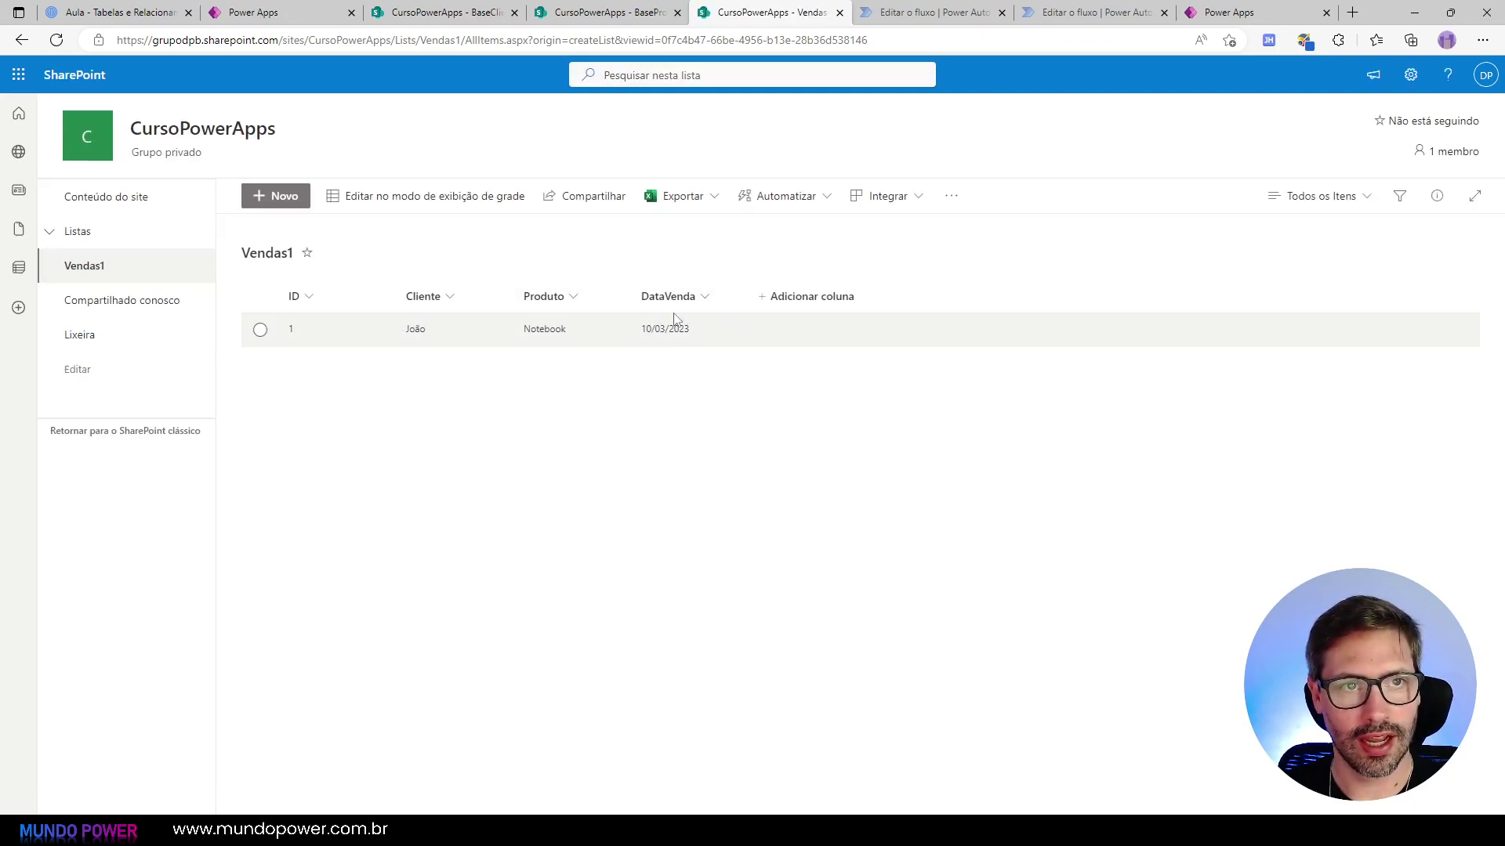
Step: Return to the Power Apps preview and register a second sale with another customer, the product Mouse and a March 2023 date
{"action": "left_click", "coordinate": [286, 10]}
{"action": "left_click", "coordinate": [448, 337]}
{"action": "left_click", "coordinate": [347, 421]}
{"action": "left_click", "coordinate": [376, 427]}
{"action": "left_click", "coordinate": [327, 540]}
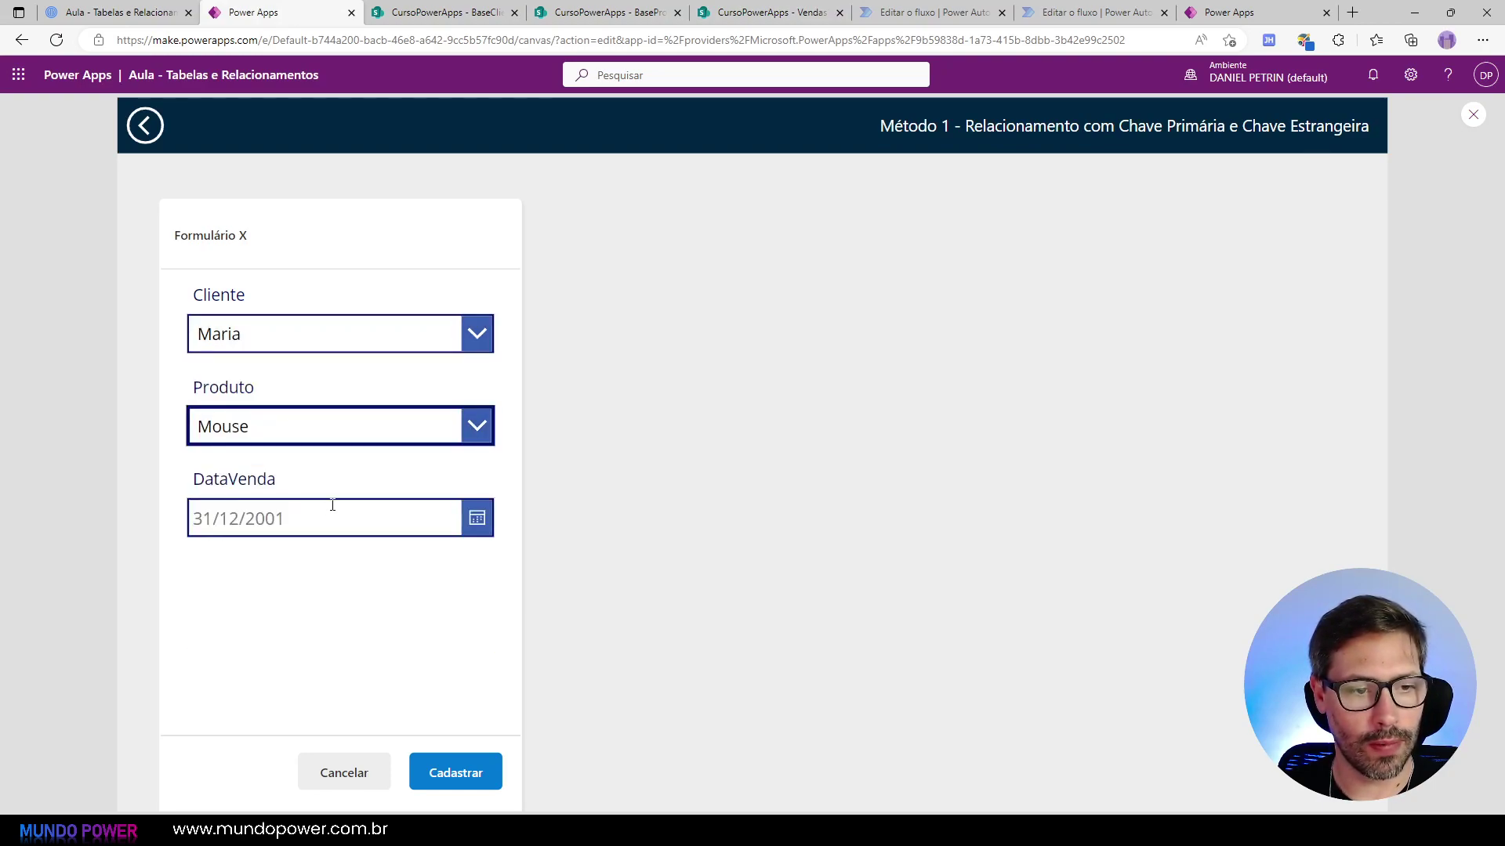
{"action": "left_click", "coordinate": [454, 517]}
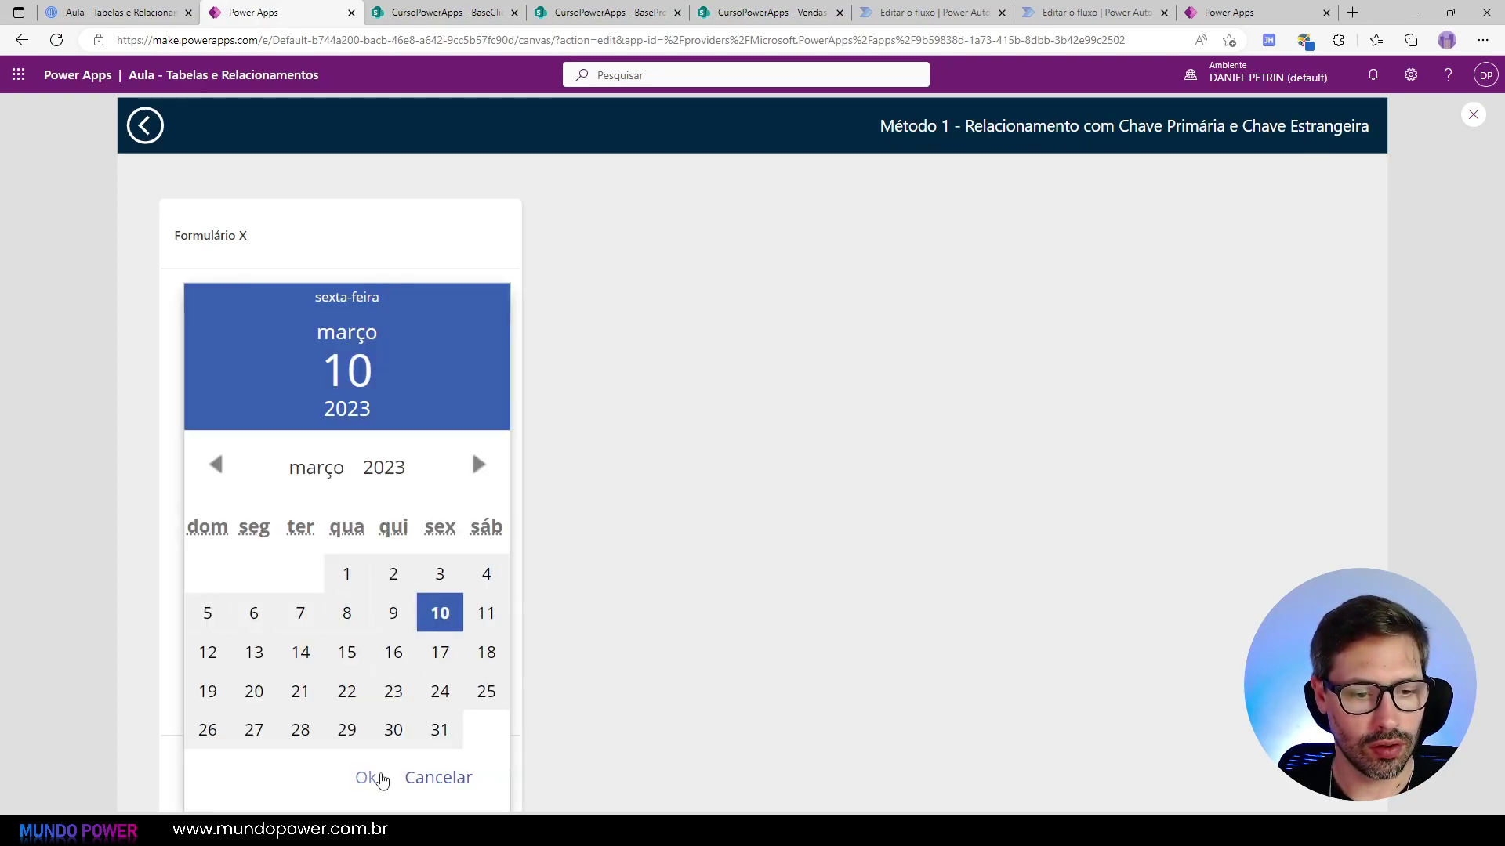
{"action": "left_click", "coordinate": [486, 652]}
{"action": "left_click", "coordinate": [486, 613]}
{"action": "left_click", "coordinate": [363, 779]}
{"action": "left_click", "coordinate": [455, 772]}
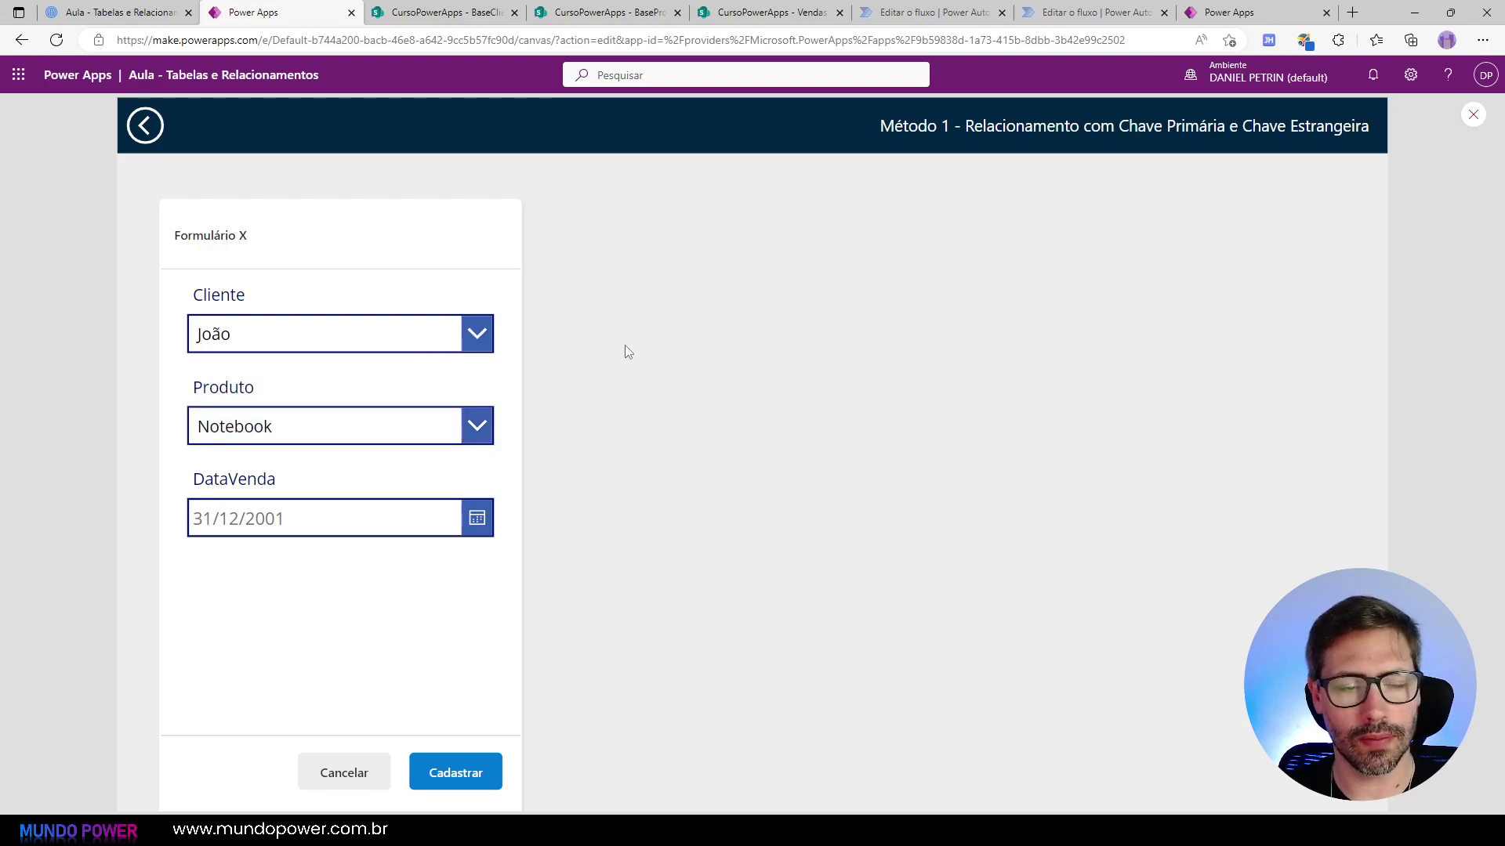
Step: Leave the preview and examine the Cliente dropdown's Default formula
{"action": "key", "text": "Escape"}
{"action": "left_click", "coordinate": [554, 386]}
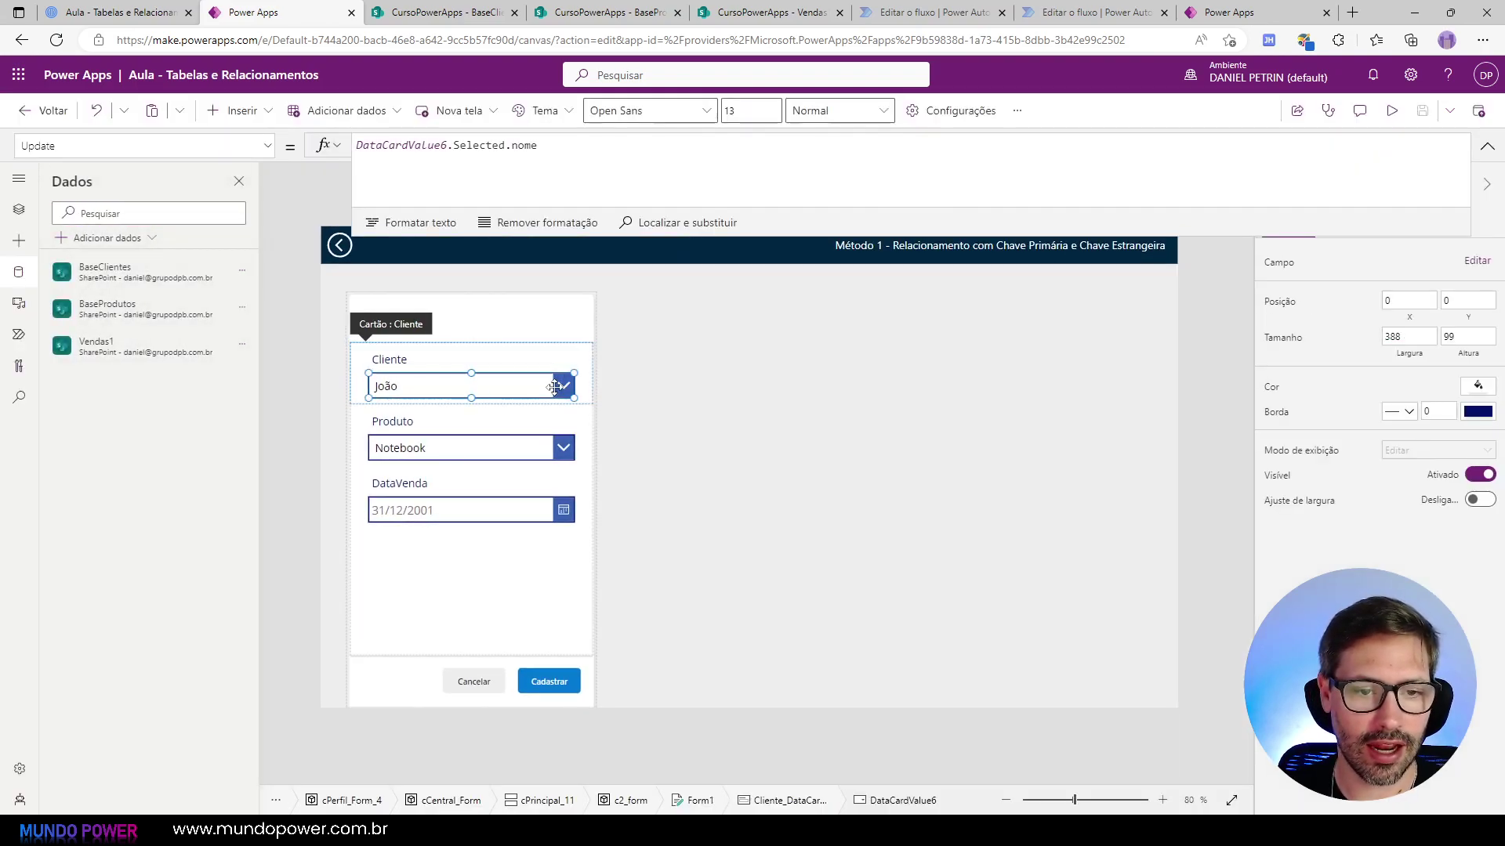
{"action": "left_click", "coordinate": [211, 146]}
{"action": "type", "text": "Default"}
{"action": "key", "text": "Return"}
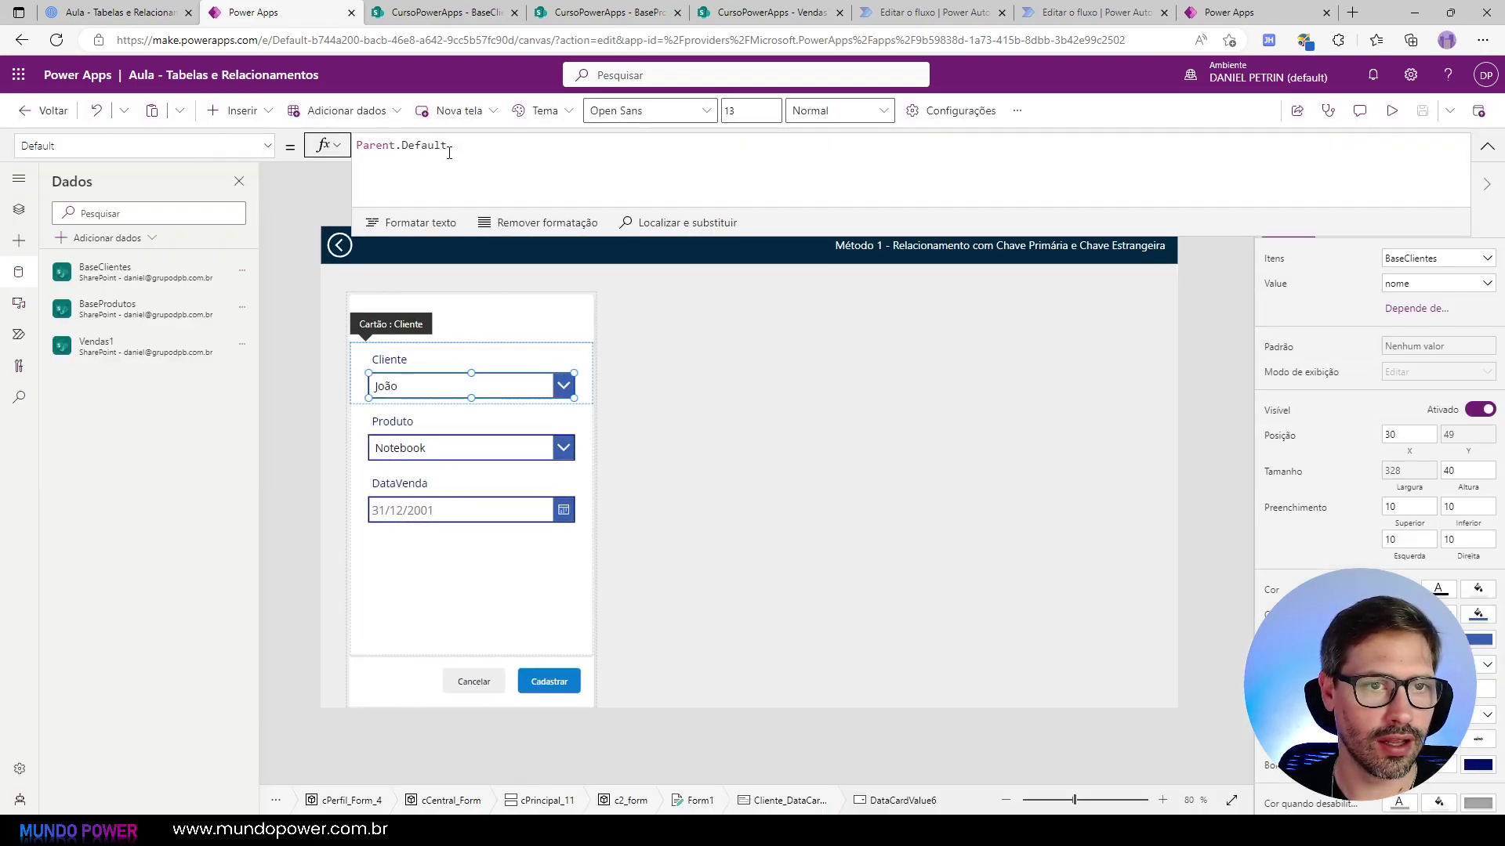
{"action": "left_click", "coordinate": [454, 148]}
Step: Set the Cliente dropdown's AllowEmptySelection property to true
{"action": "left_click", "coordinate": [235, 146]}
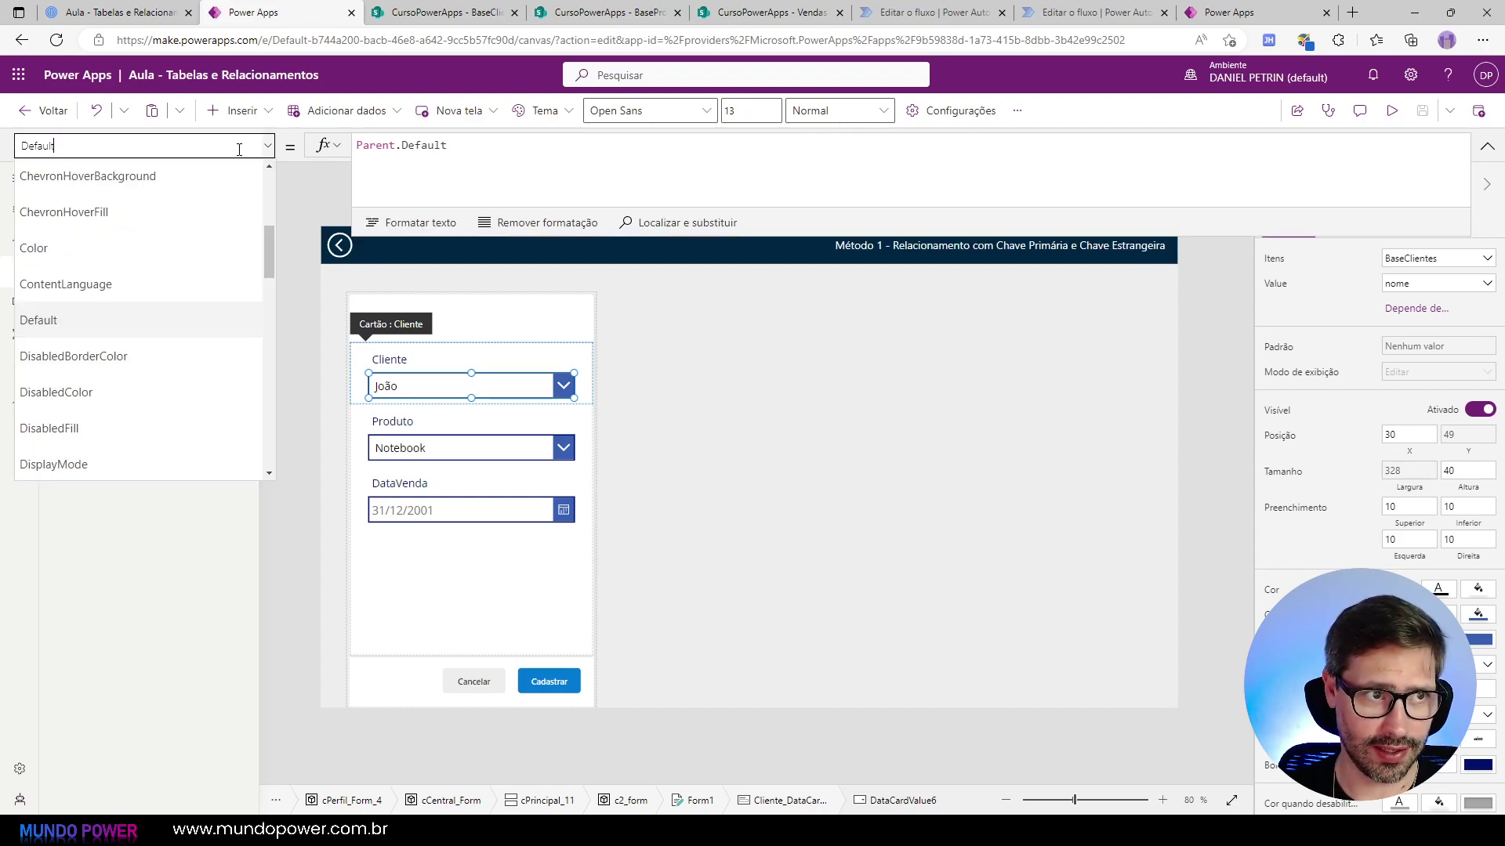
{"action": "scroll", "coordinate": [219, 258], "scroll_direction": "up", "scroll_amount": 3}
{"action": "scroll", "coordinate": [182, 218], "scroll_direction": "up", "scroll_amount": 1}
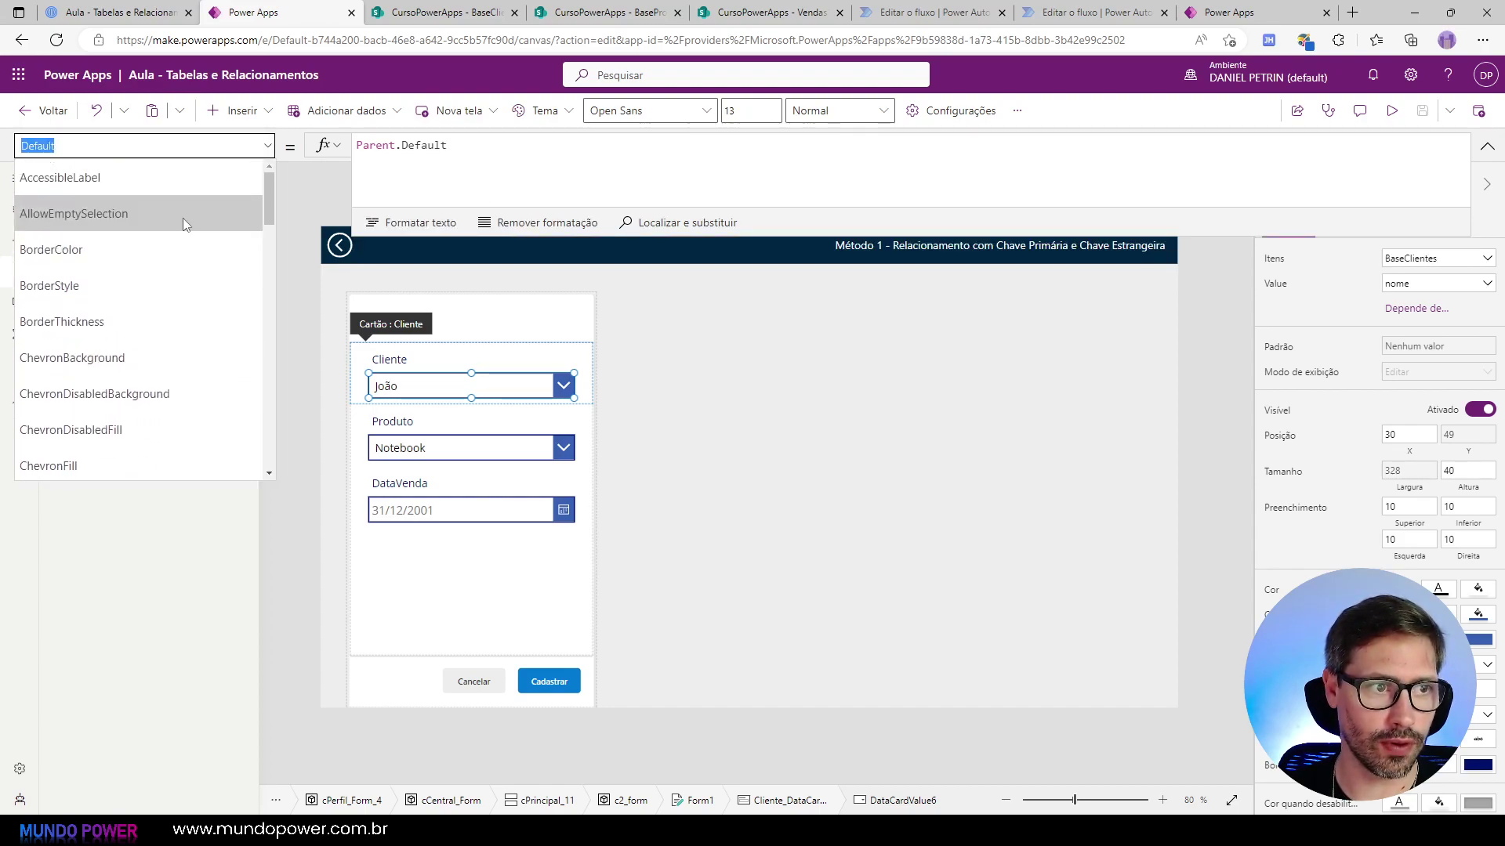
{"action": "left_click", "coordinate": [171, 218]}
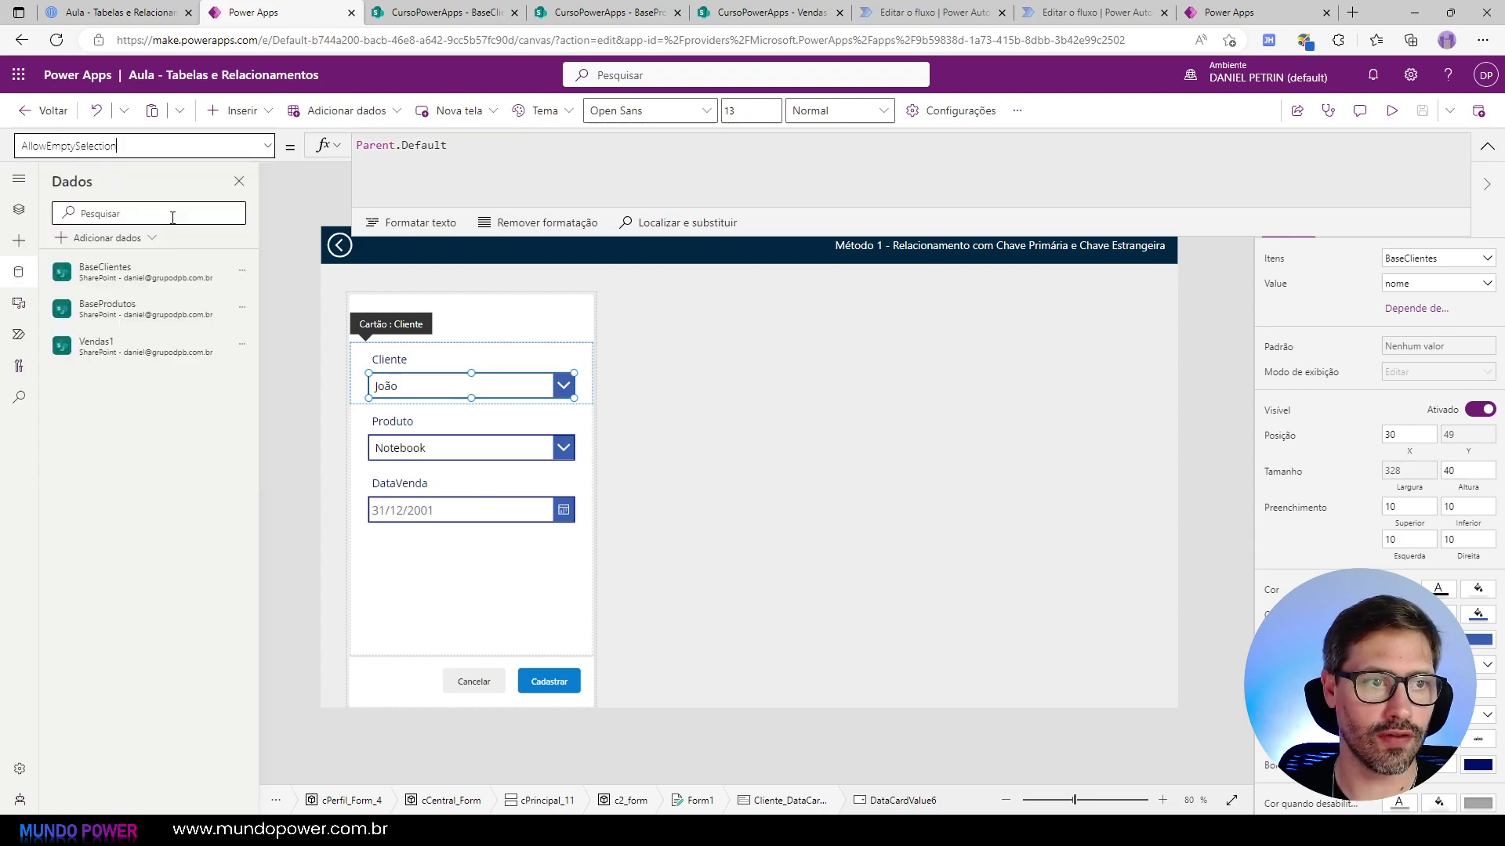
{"action": "double_click", "coordinate": [437, 145]}
{"action": "type", "text": "true"}
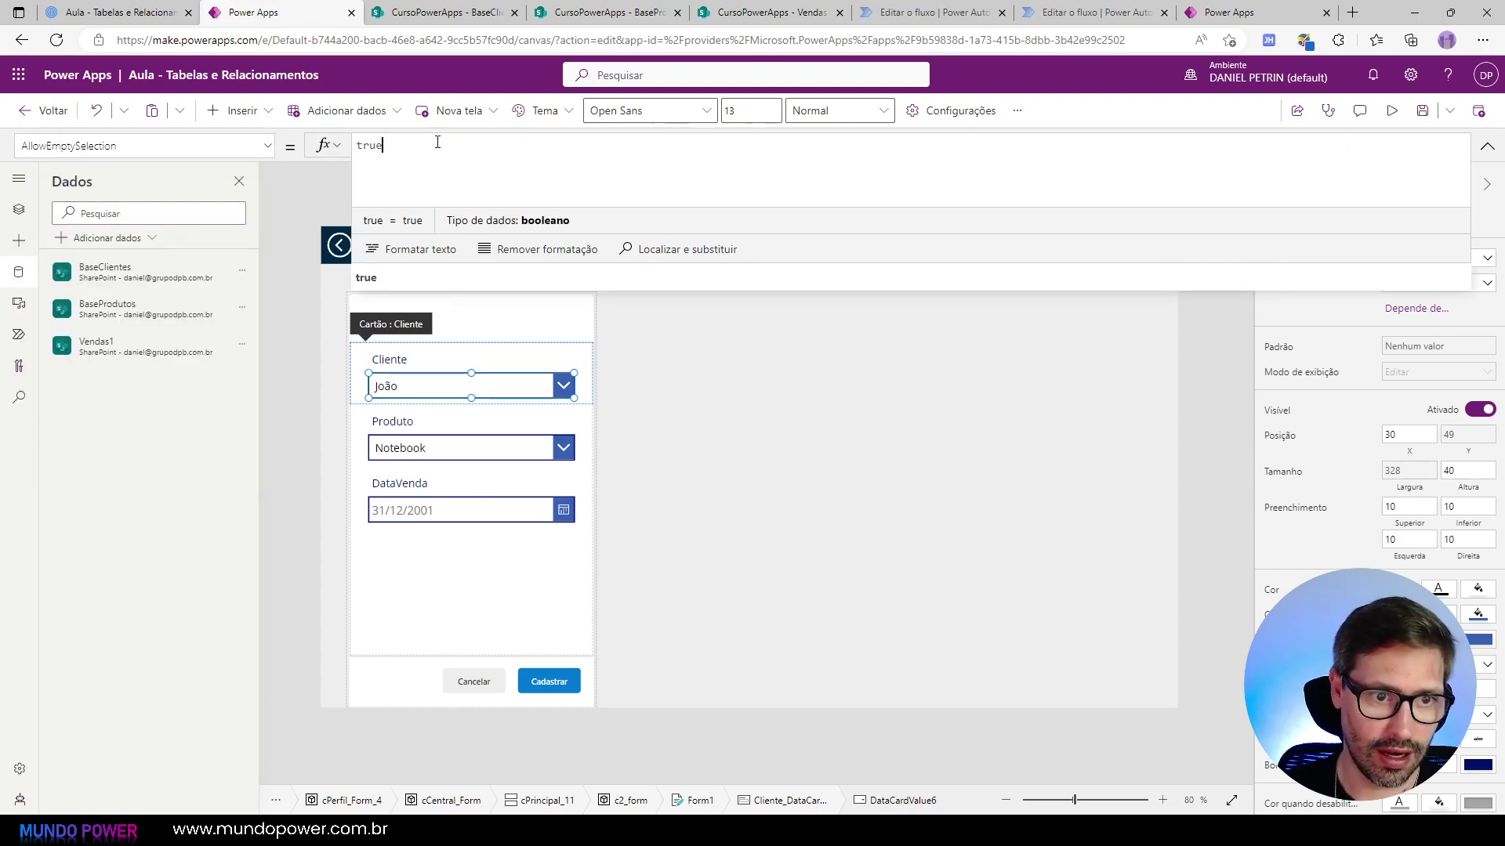
Step: Try clearing the Cliente dropdown's Default formula, restoring Parent.Default
{"action": "key", "text": "Return"}
{"action": "left_click", "coordinate": [245, 141]}
{"action": "type", "text": "Default"}
{"action": "key", "text": "Return"}
{"action": "triple_click", "coordinate": [461, 149]}
{"action": "key", "text": "BackSpace"}
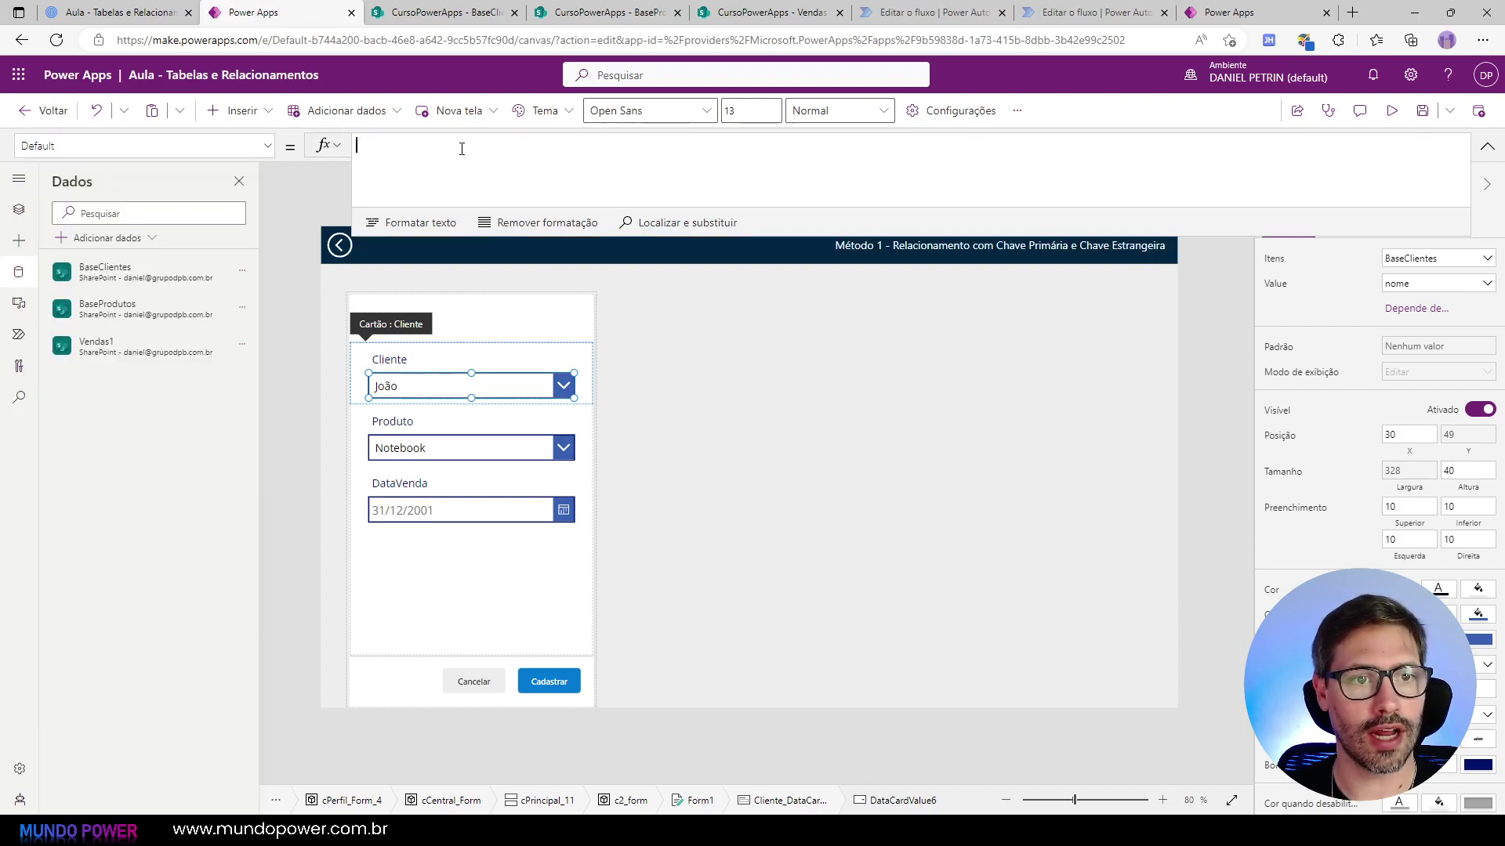
{"action": "key", "text": "ctrl+z"}
Step: Check the form's OnSuccess formula and the Cliente card's Update formula
{"action": "left_click", "coordinate": [586, 388]}
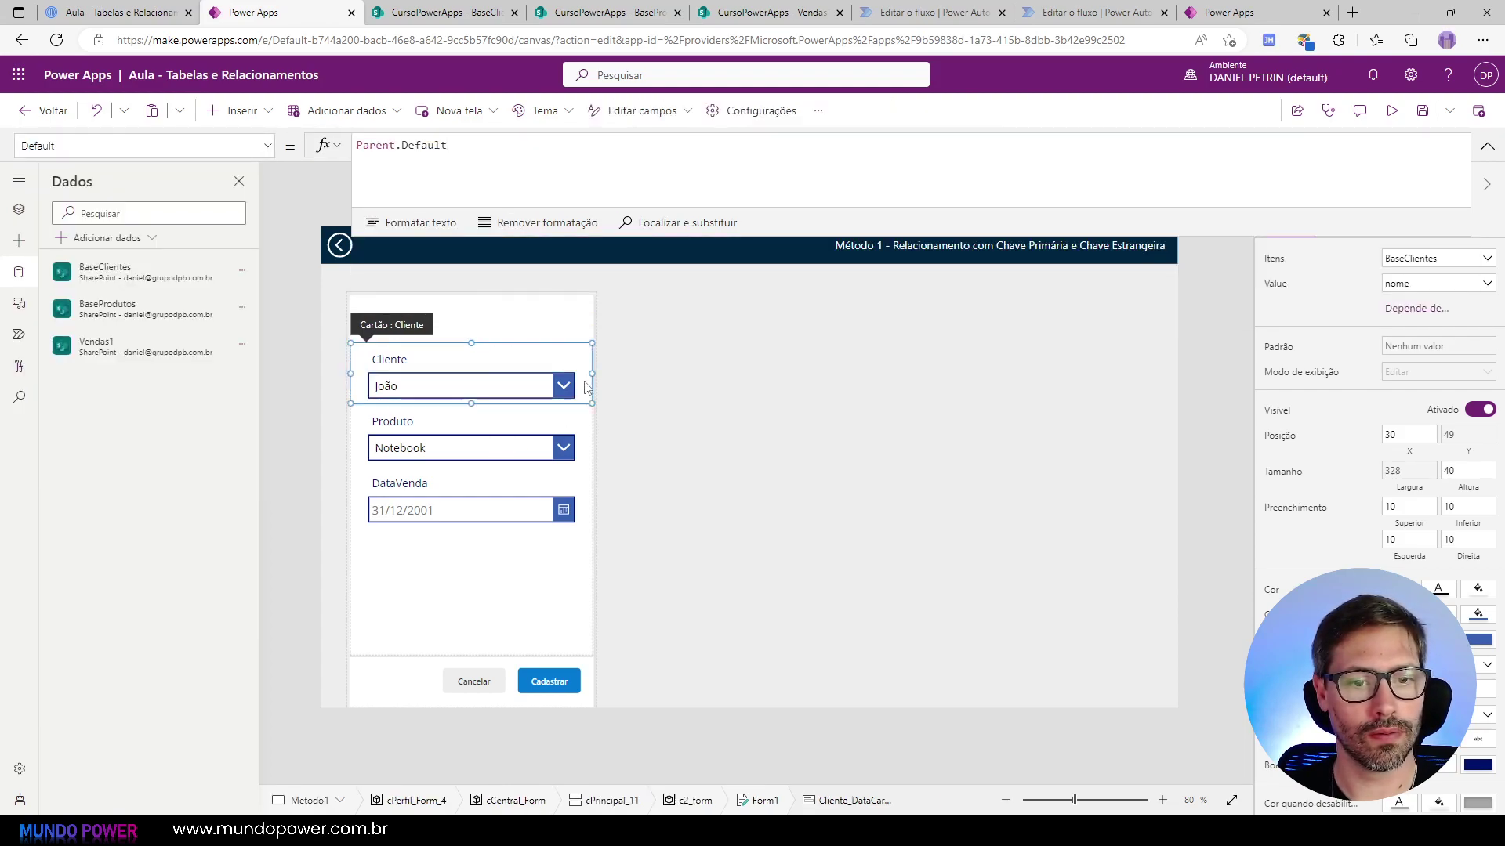
{"action": "left_click", "coordinate": [561, 582]}
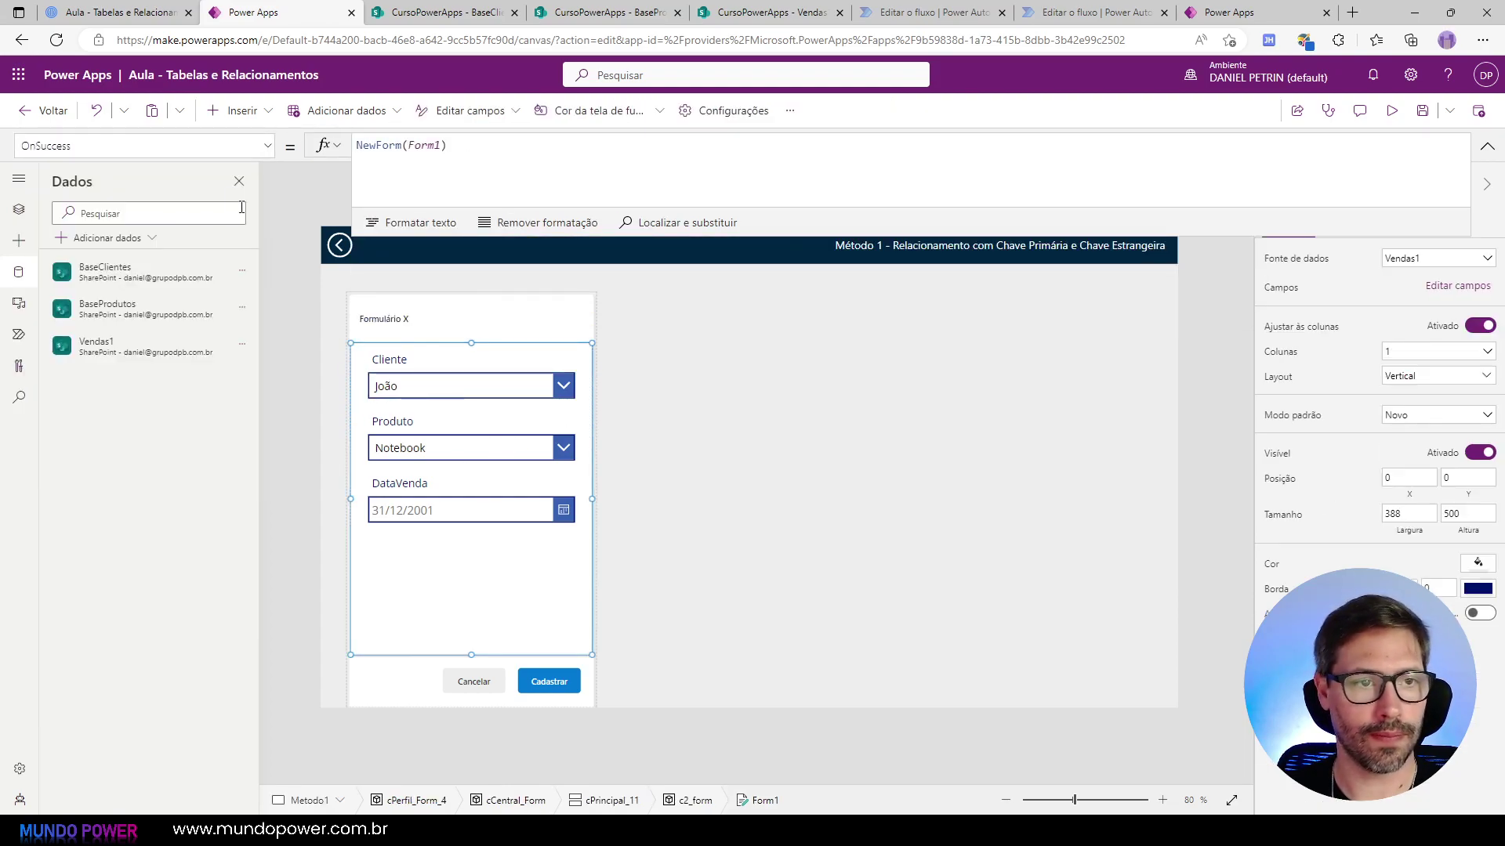
{"action": "left_click", "coordinate": [377, 373]}
{"action": "left_click", "coordinate": [267, 146]}
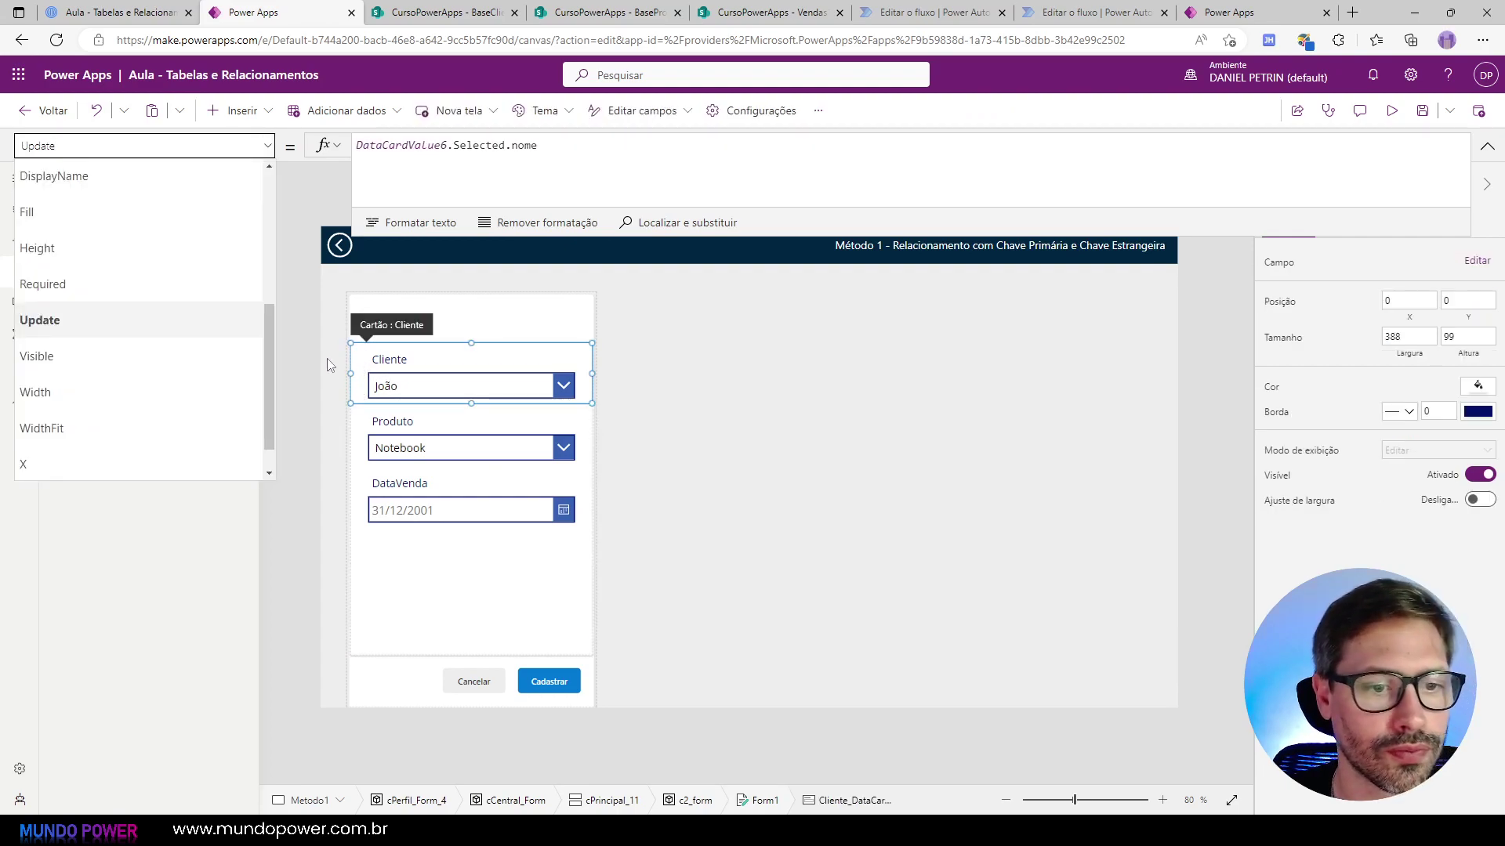
Step: Preview the app, review the Cliente options and register a sale with the product Teclado and the date 10/03/2023
{"action": "left_click", "coordinate": [1391, 111]}
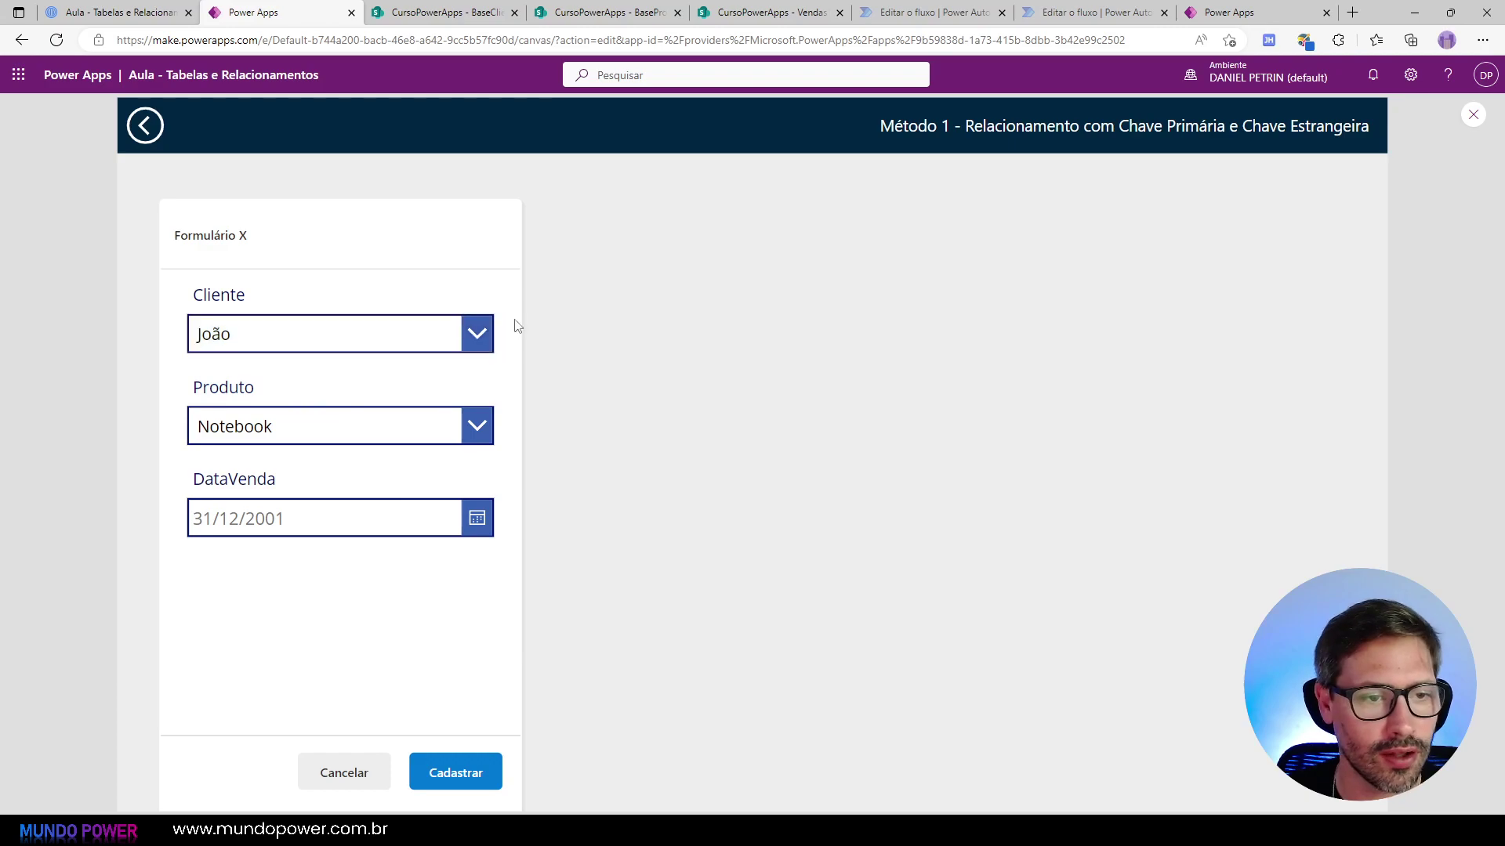
{"action": "left_click", "coordinate": [370, 329]}
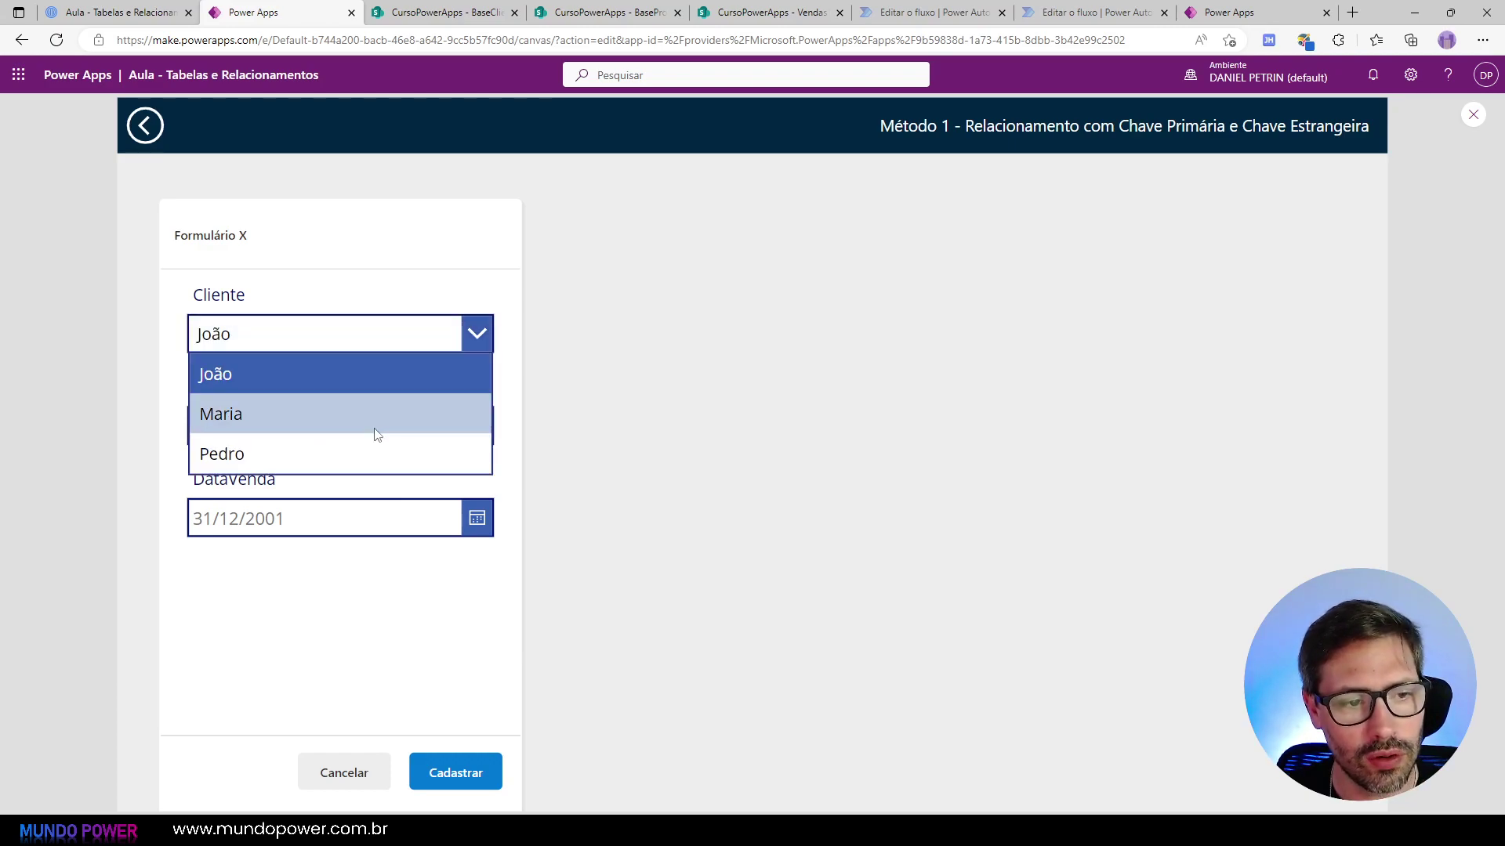
{"action": "left_click", "coordinate": [562, 436]}
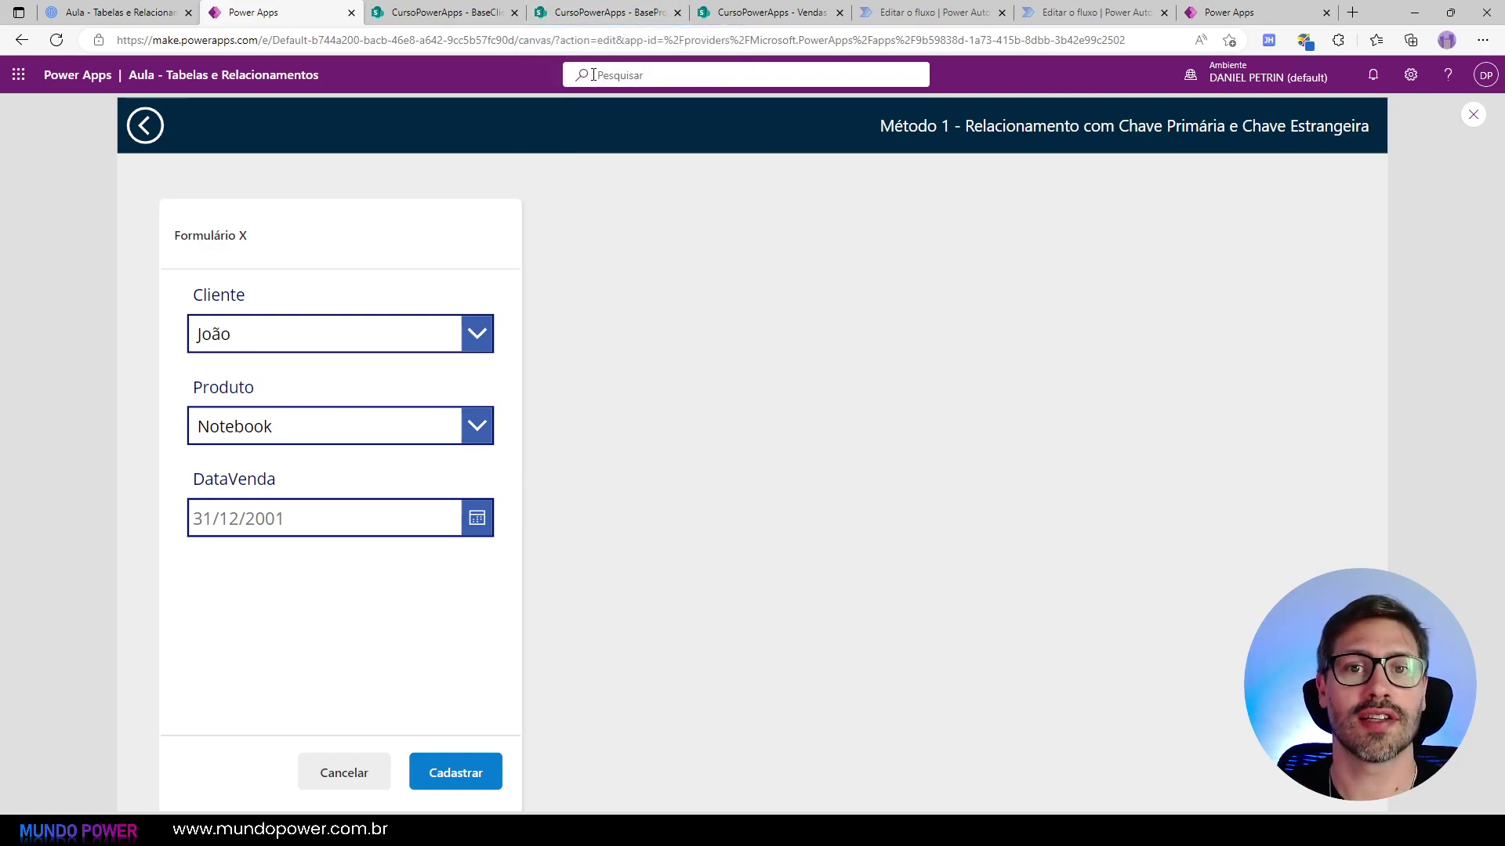
{"action": "left_click", "coordinate": [400, 428]}
{"action": "left_click", "coordinate": [387, 584]}
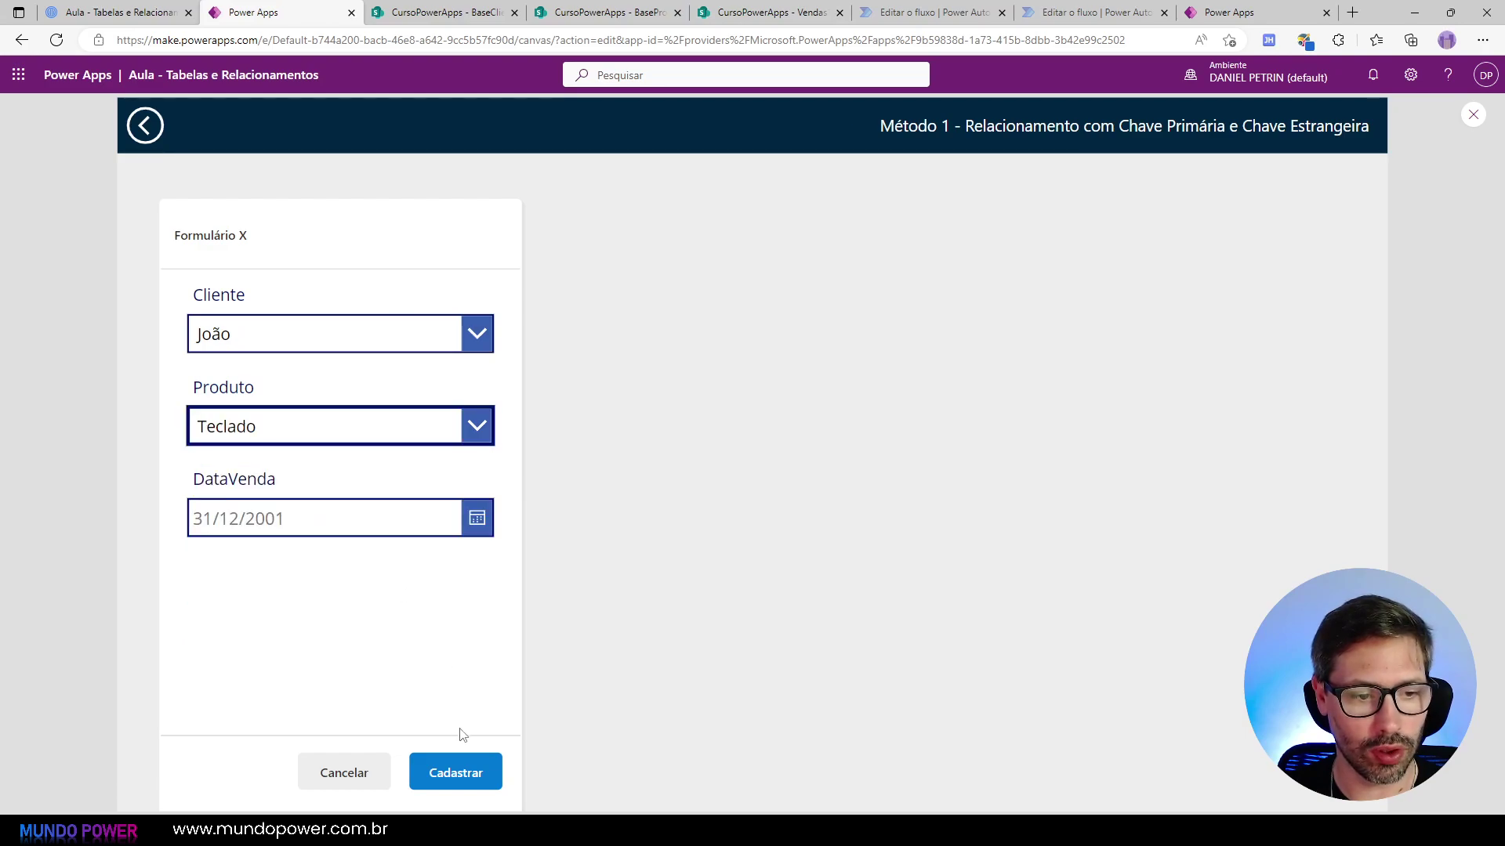
{"action": "left_click", "coordinate": [476, 518]}
{"action": "left_click", "coordinate": [437, 612]}
{"action": "left_click", "coordinate": [369, 778]}
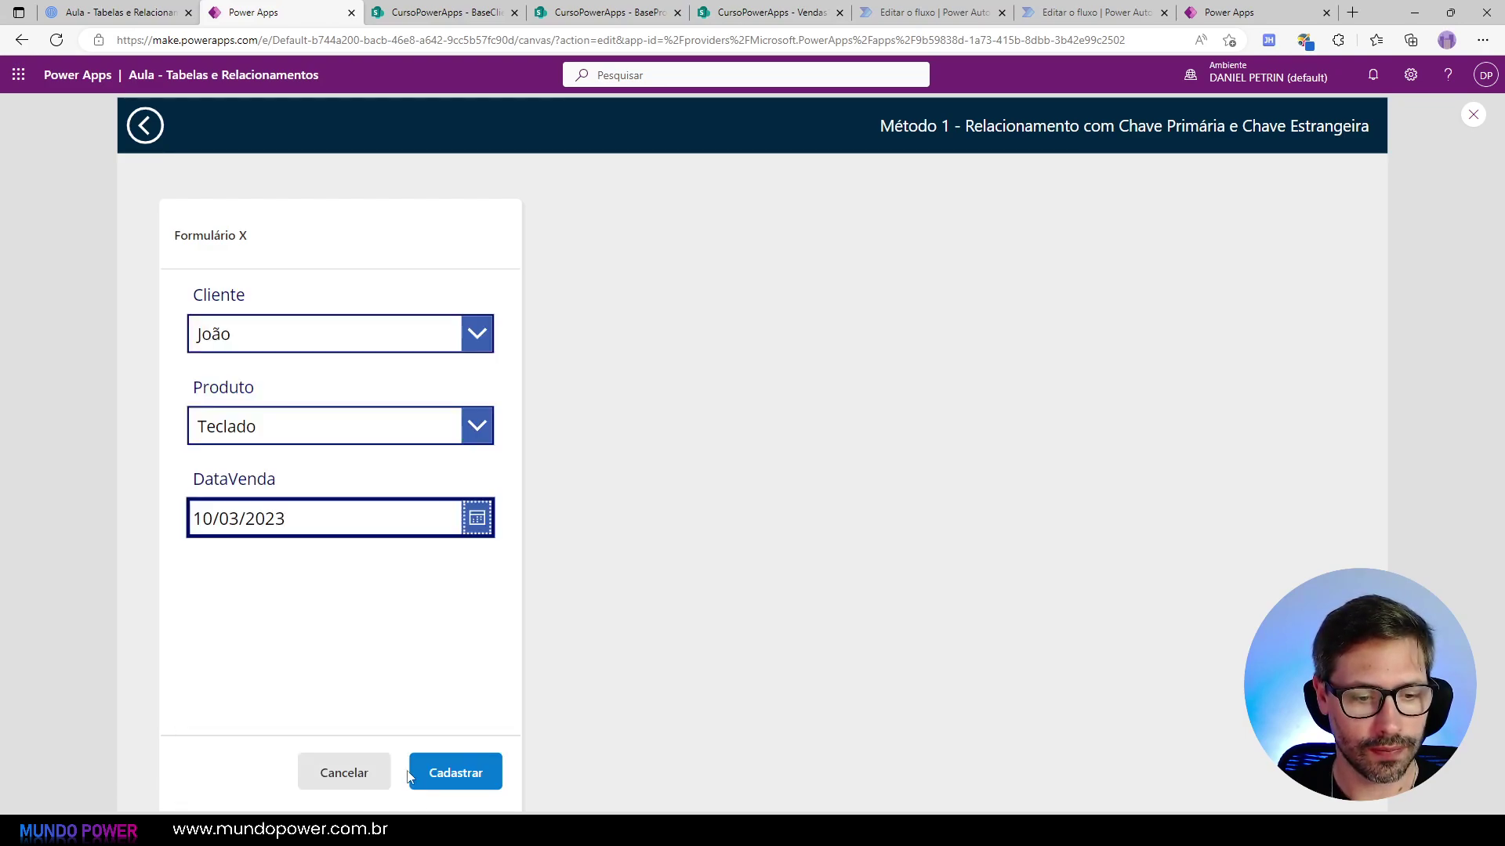
{"action": "left_click", "coordinate": [465, 764]}
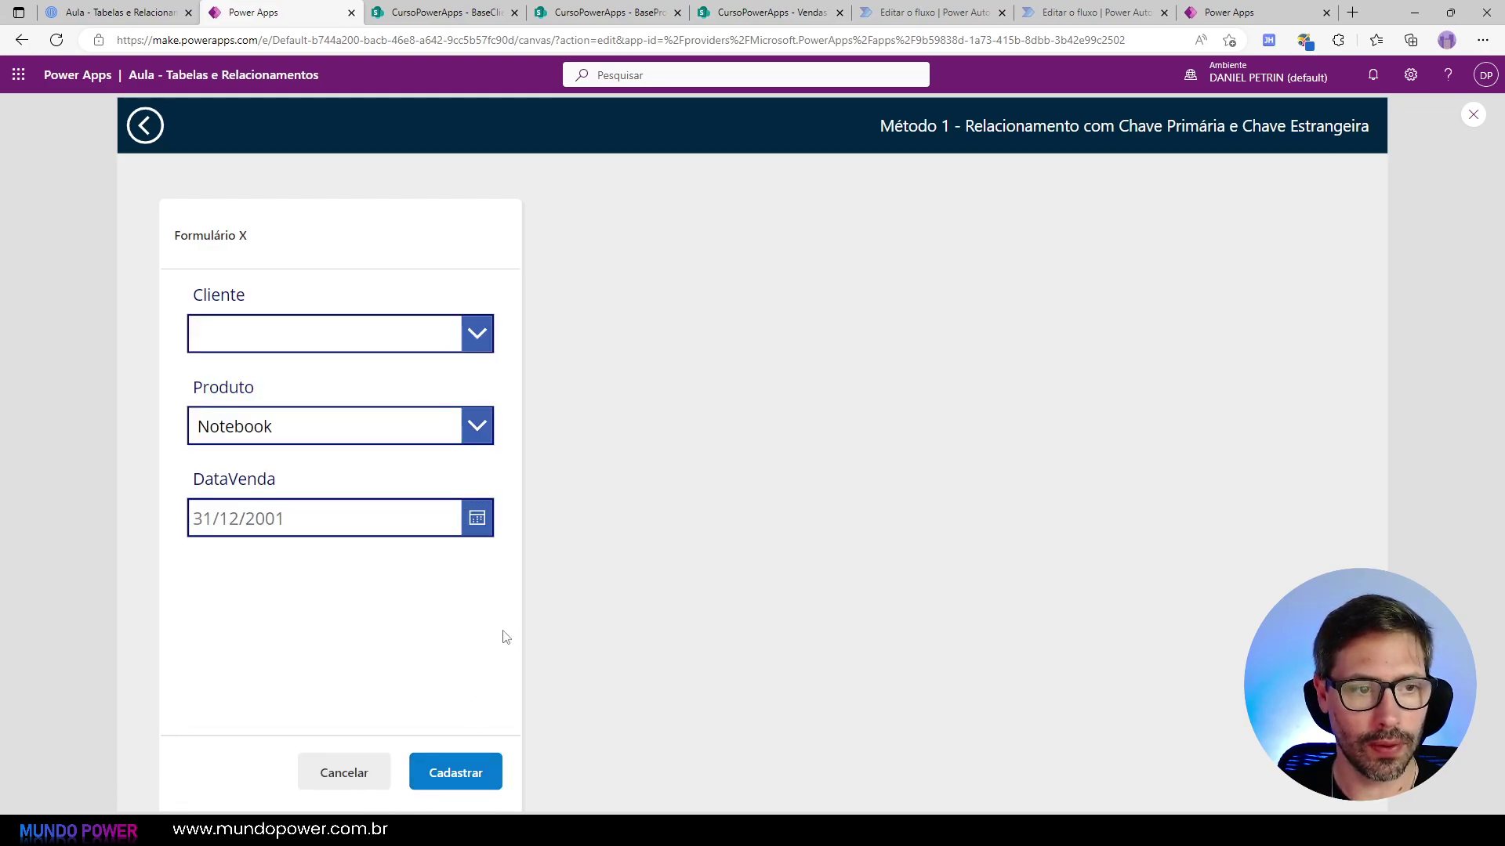
Step: Switch to the SharePoint Vendas1 list, refresh it and filter the Cliente column by the customer of sale 1
{"action": "left_click", "coordinate": [710, 14]}
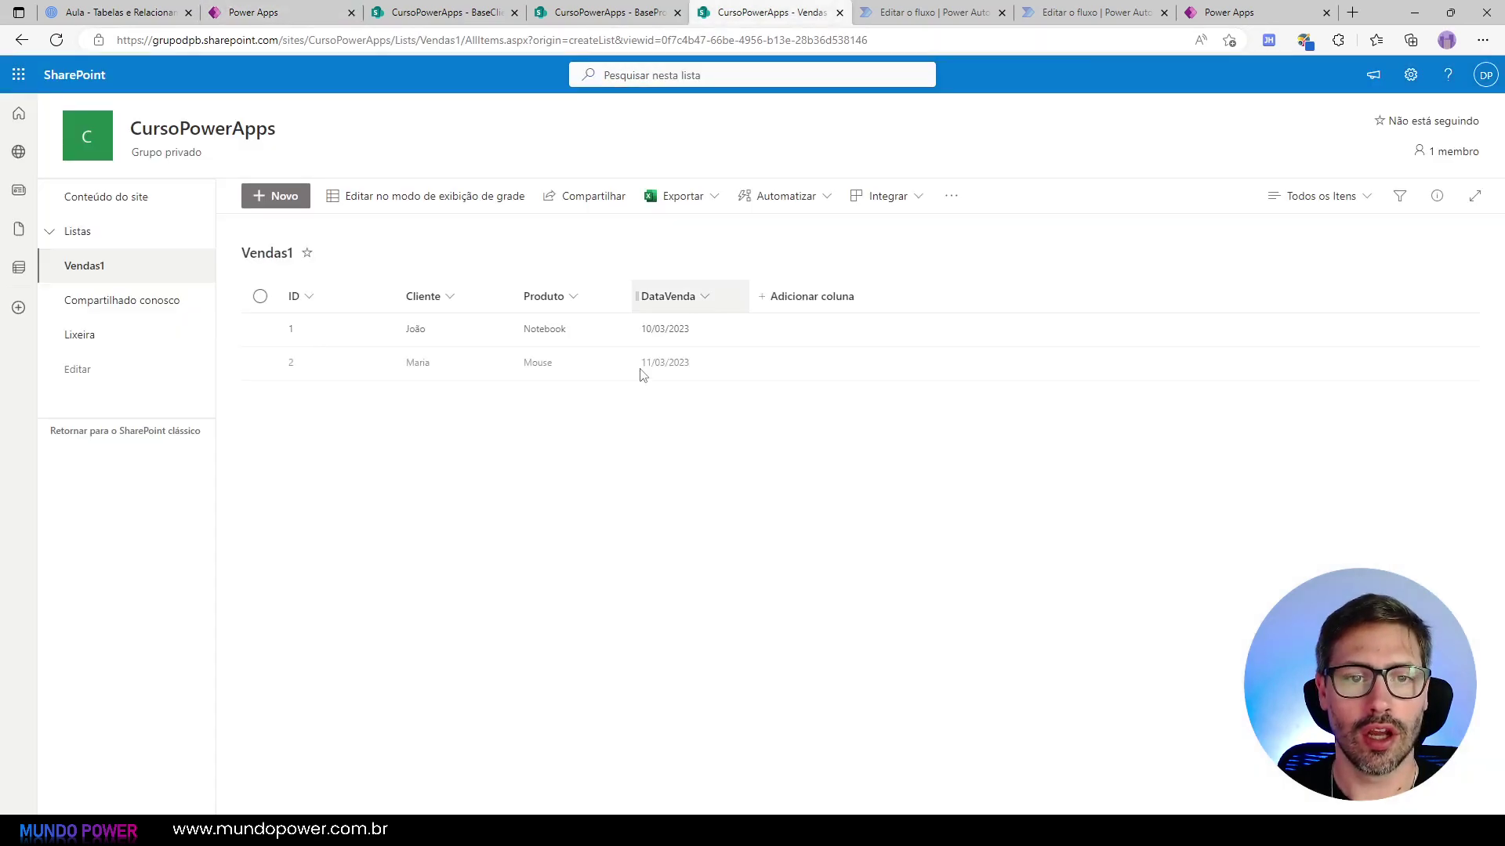
{"action": "key", "text": "F5"}
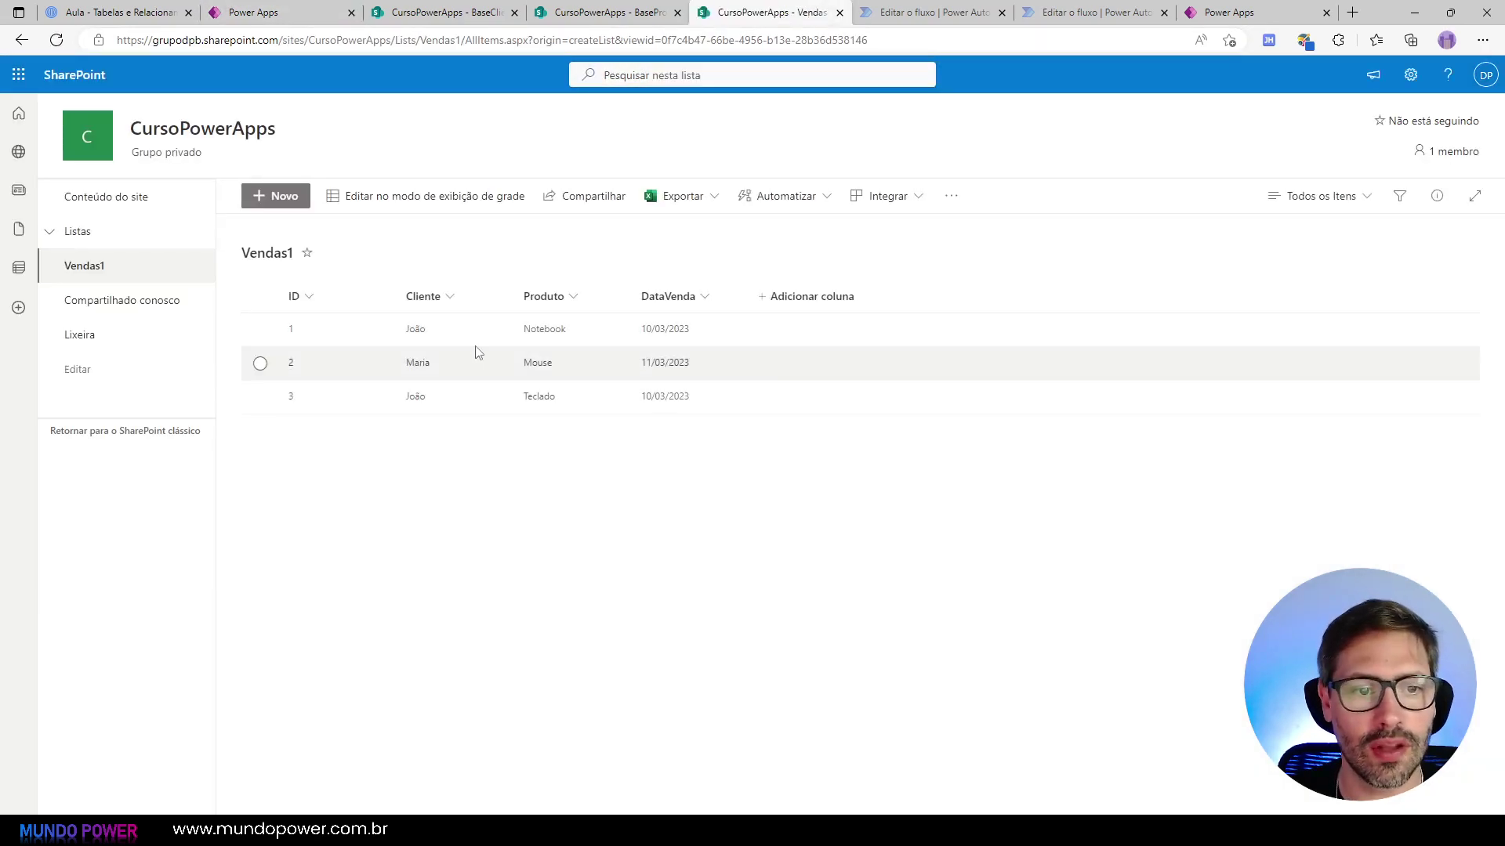
{"action": "left_click", "coordinate": [445, 297]}
{"action": "left_click", "coordinate": [441, 383]}
{"action": "left_click", "coordinate": [1265, 168]}
{"action": "left_click", "coordinate": [1291, 236]}
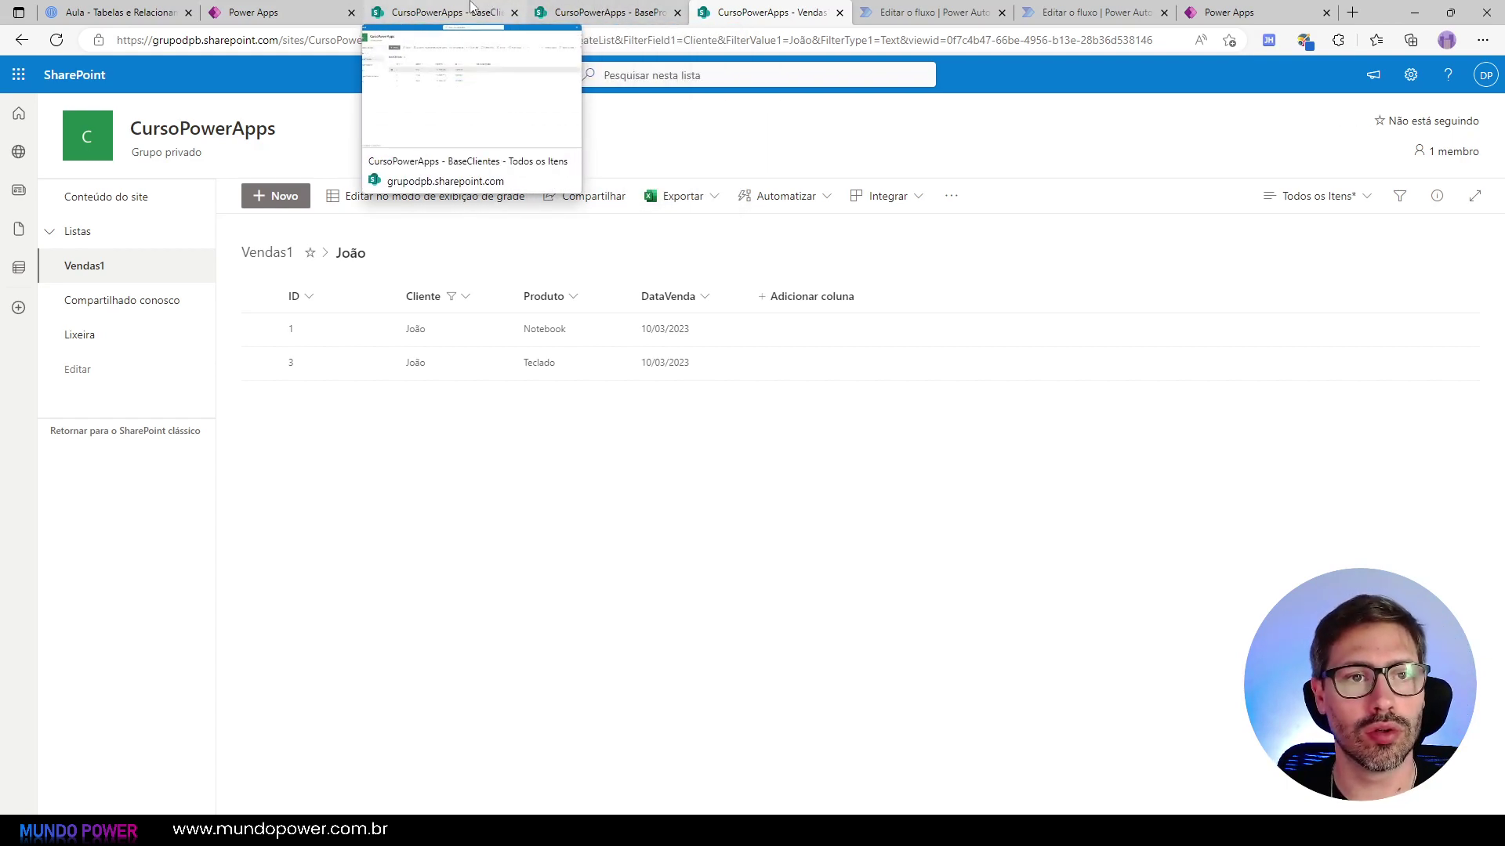
Step: In the BaseClientes list, add a surname to the nome value of the customer with ID 1
{"action": "left_click", "coordinate": [492, 9]}
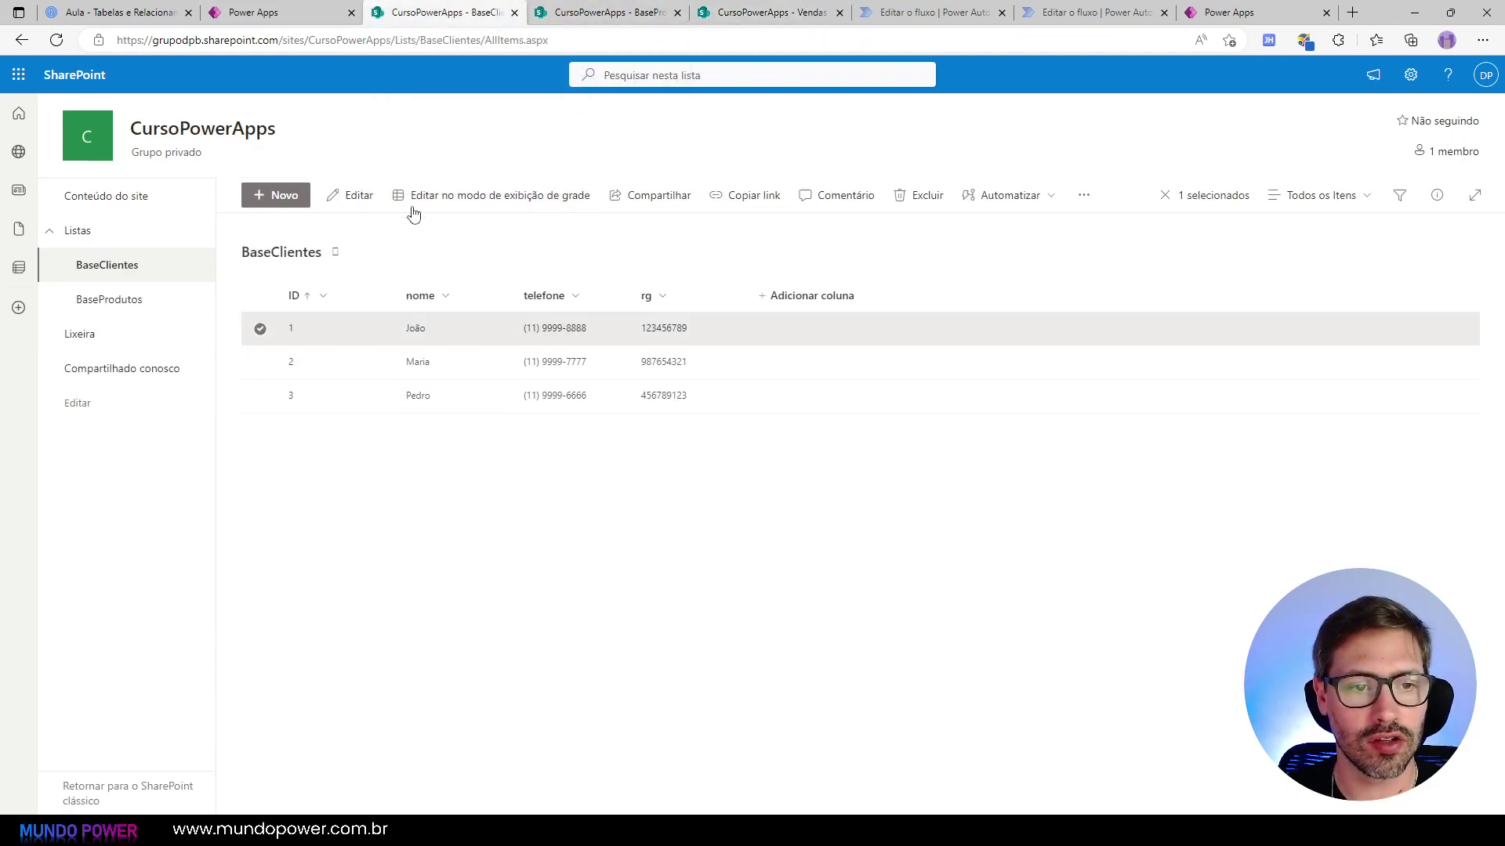
{"action": "left_click", "coordinate": [458, 202]}
{"action": "left_click", "coordinate": [415, 337]}
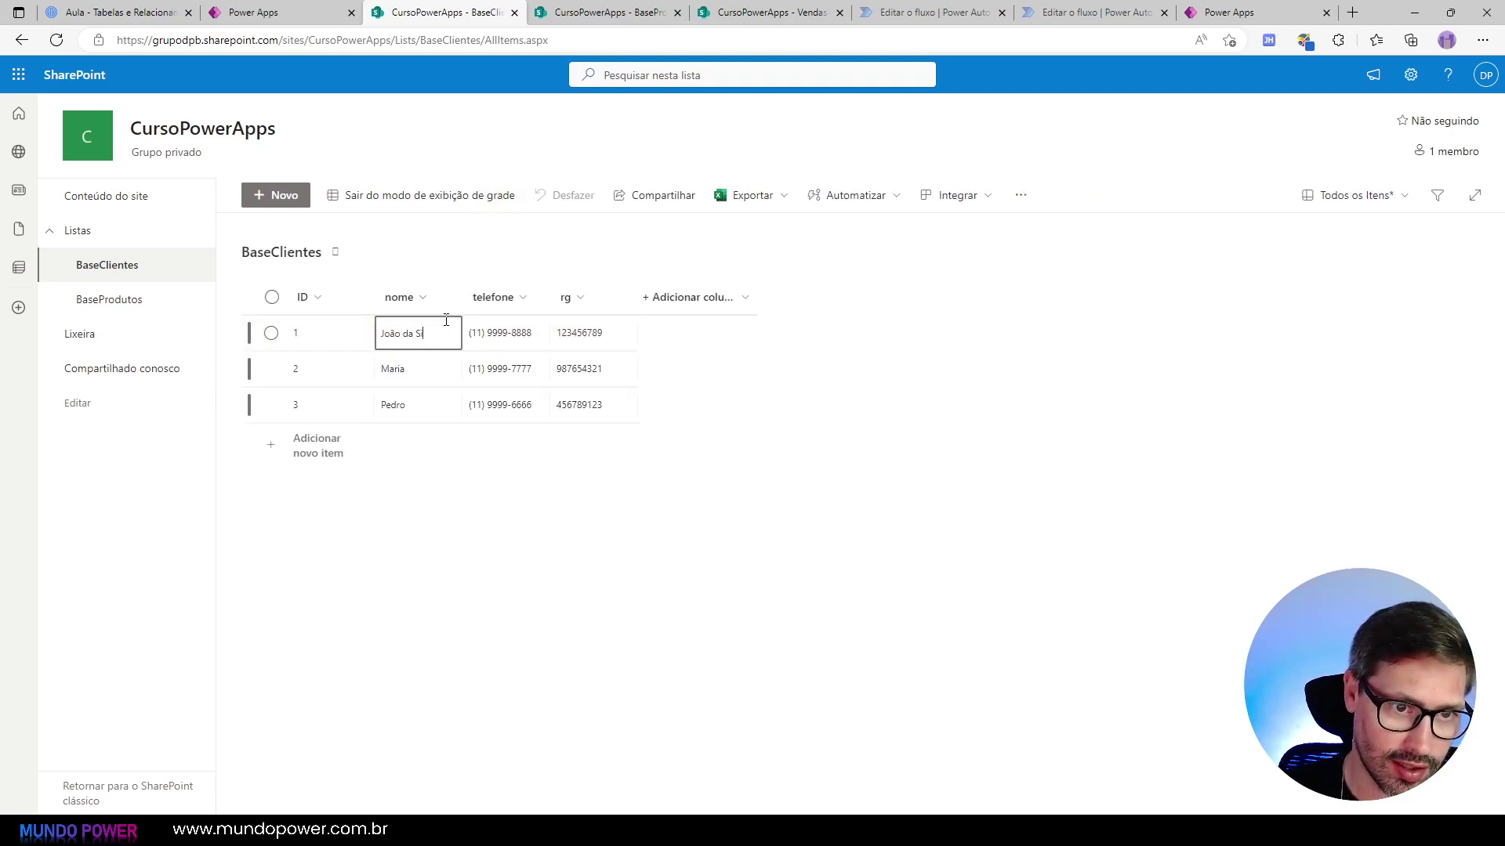
{"action": "left_click", "coordinate": [455, 201]}
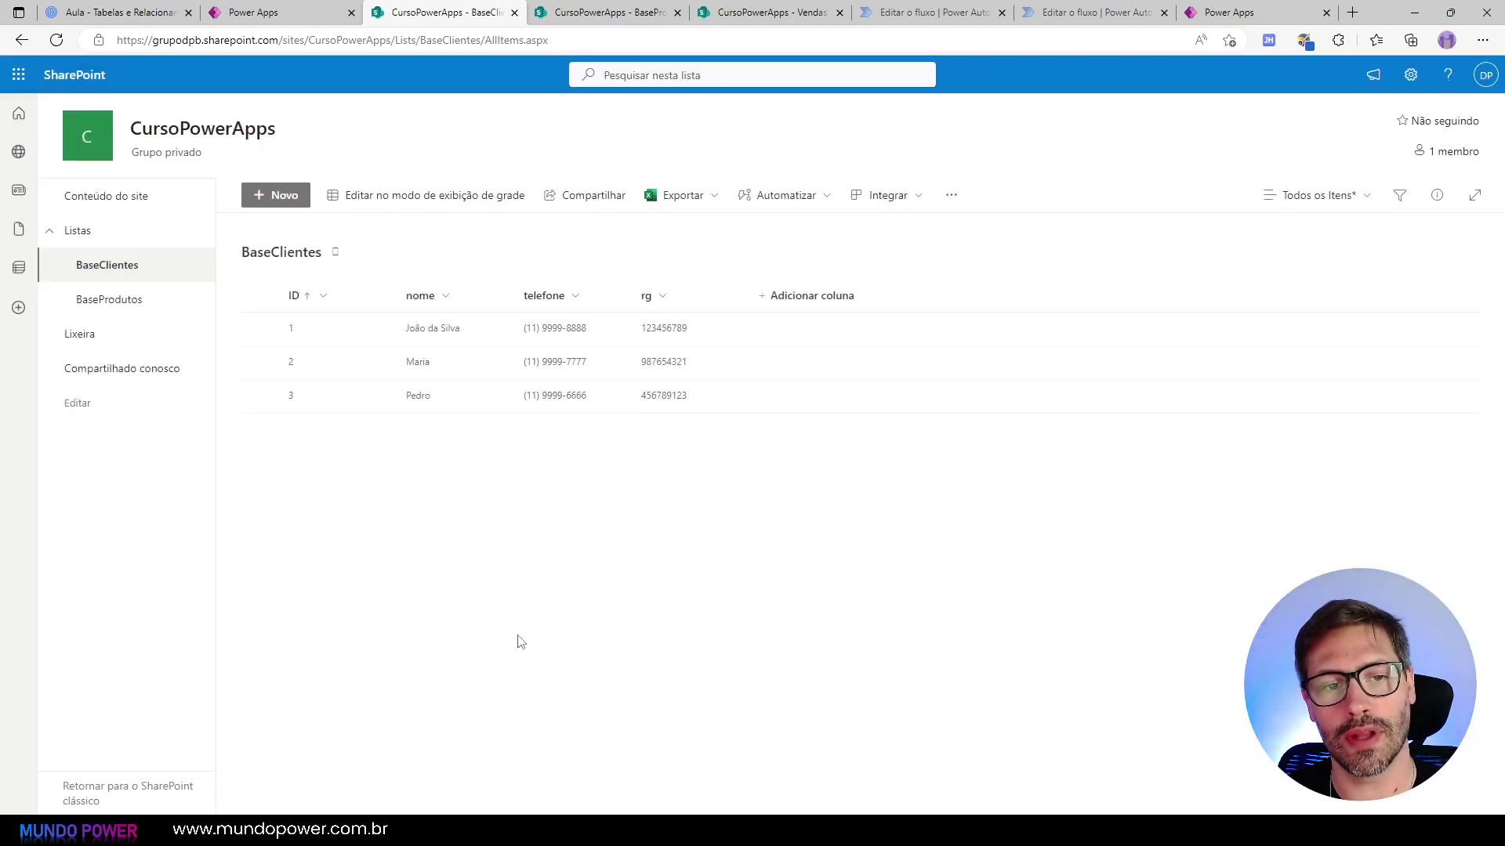
Step: In the BaseProdutos list, rename the product with ID 2 to Impressora
{"action": "left_click", "coordinate": [607, 12]}
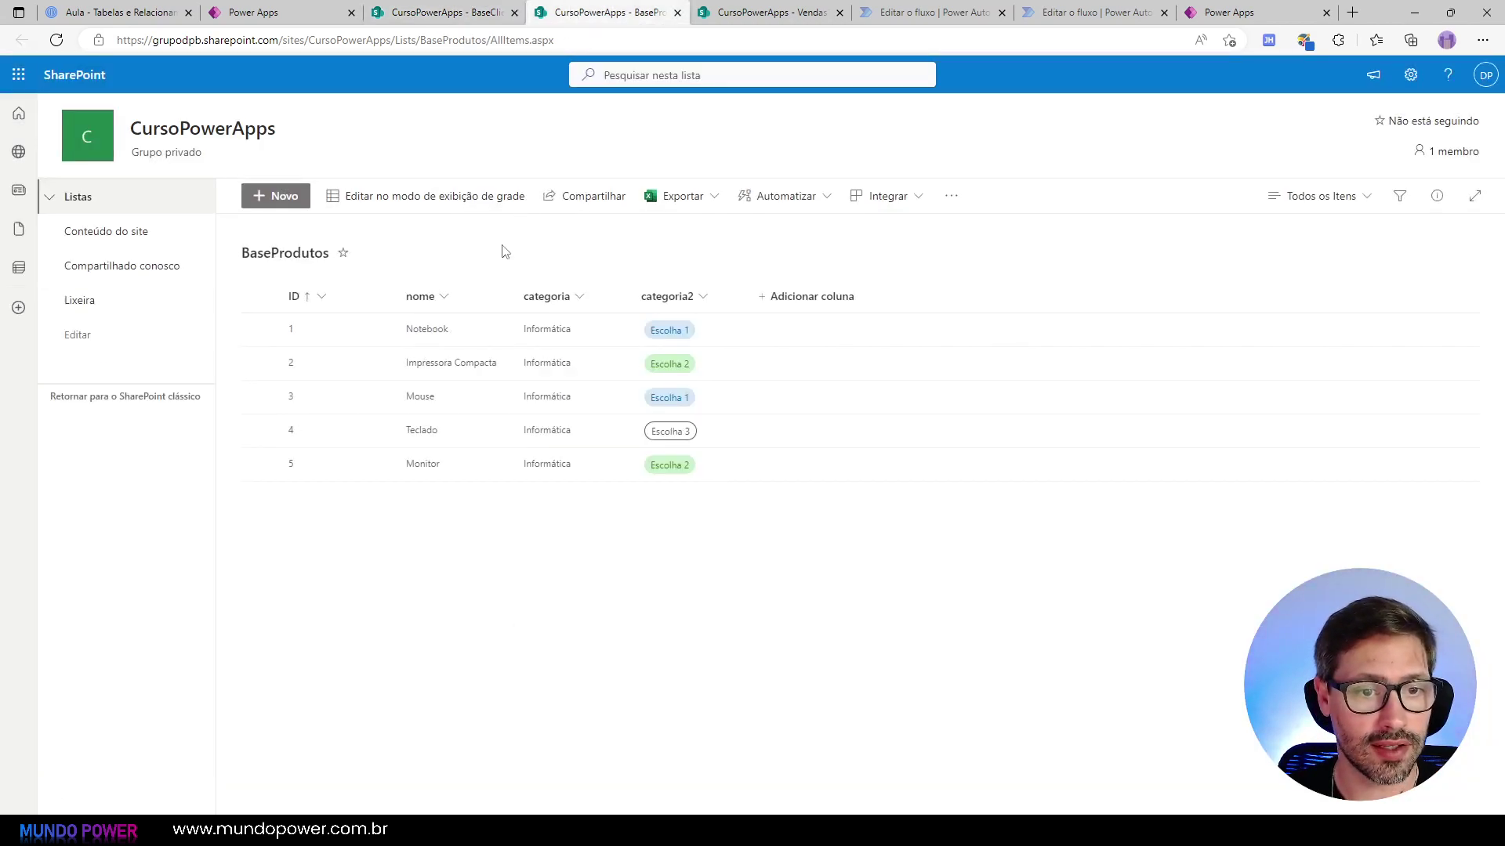
{"action": "left_click", "coordinate": [426, 202]}
{"action": "left_click", "coordinate": [442, 385]}
{"action": "left_click", "coordinate": [422, 392]}
{"action": "double_click", "coordinate": [427, 380]}
{"action": "key", "text": "BackSpace"}
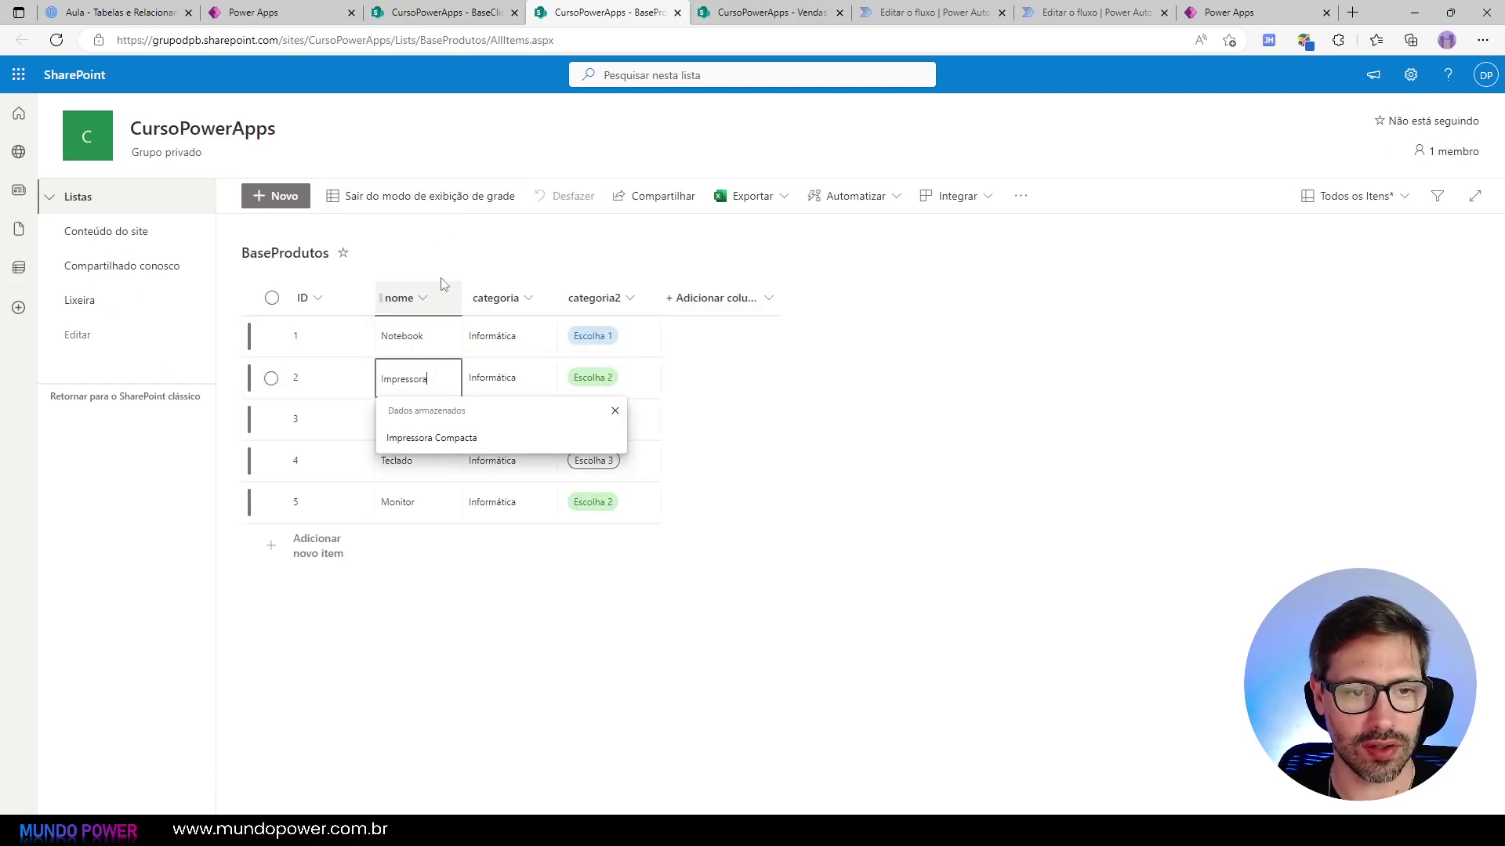
{"action": "left_click", "coordinate": [440, 202]}
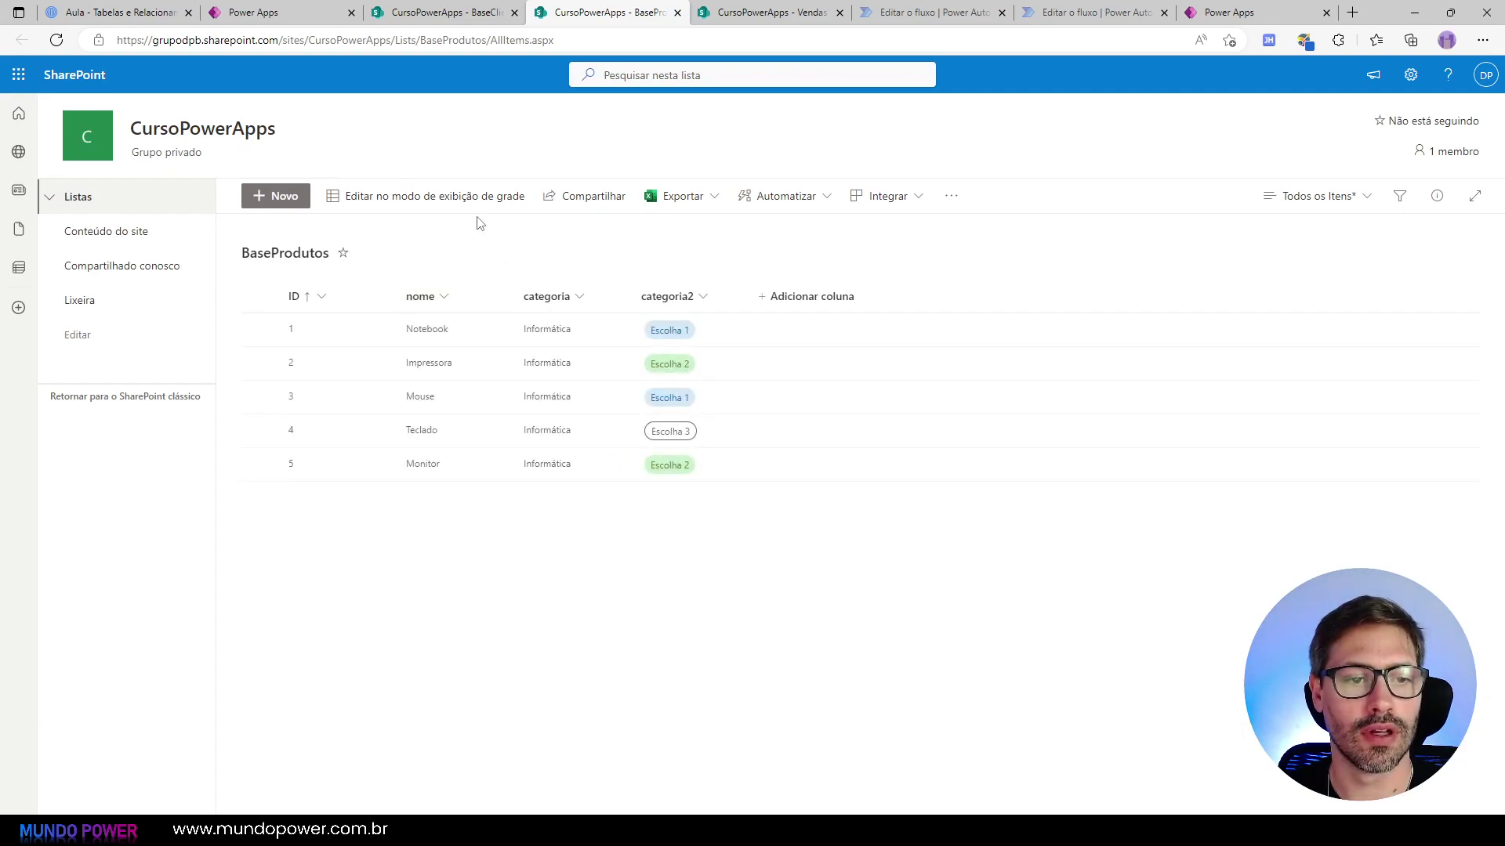
Step: Return to Power Apps, leave the preview and refresh the BaseProdutos and BaseClientes data sources
{"action": "left_click", "coordinate": [328, 6]}
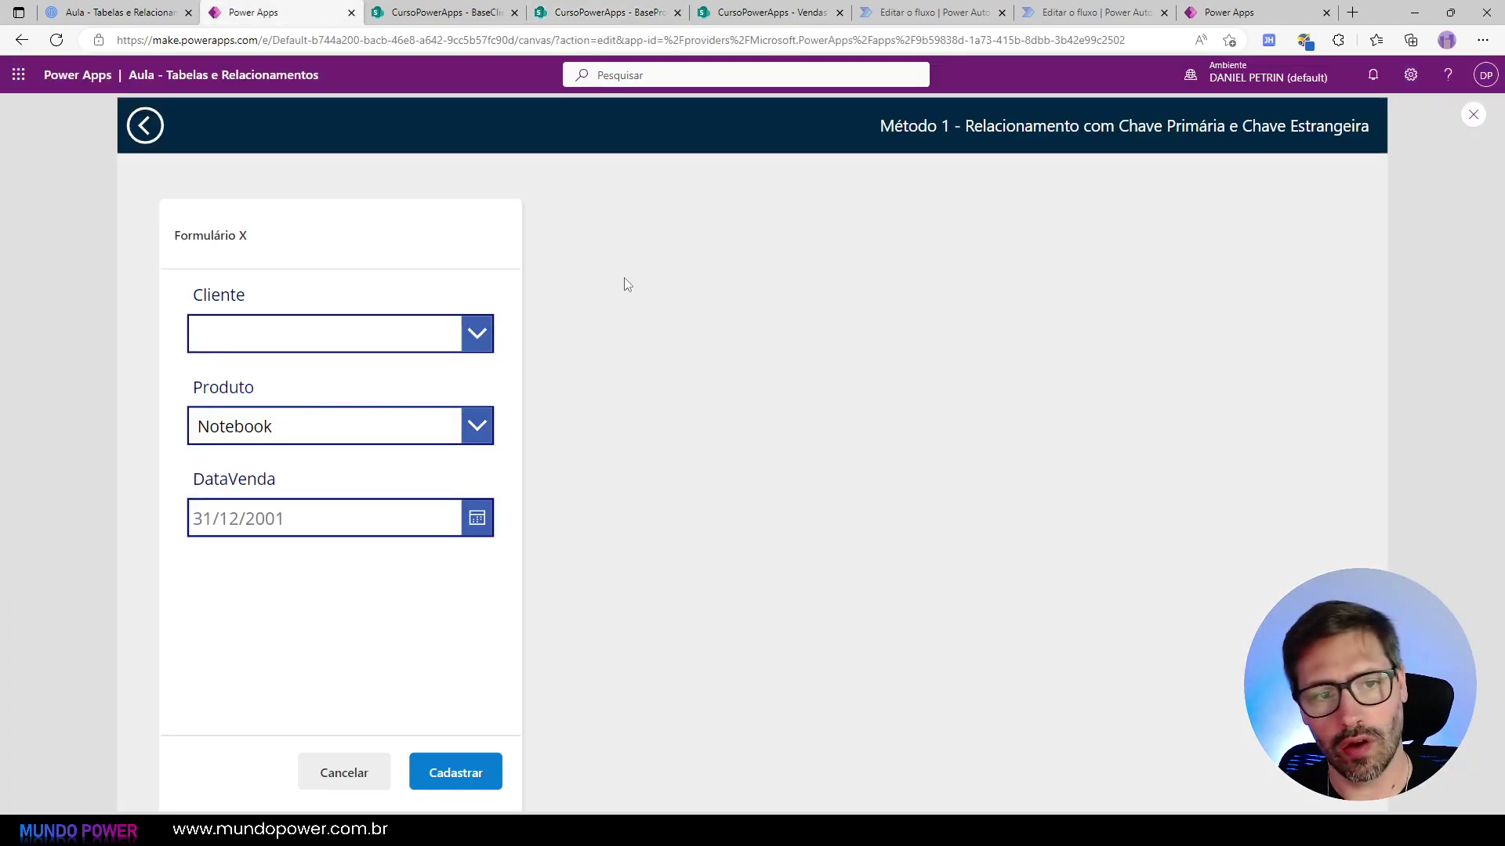
{"action": "key", "text": "Escape"}
{"action": "left_click", "coordinate": [241, 307]}
{"action": "left_click", "coordinate": [279, 372]}
{"action": "left_click", "coordinate": [242, 271]}
{"action": "left_click", "coordinate": [258, 329]}
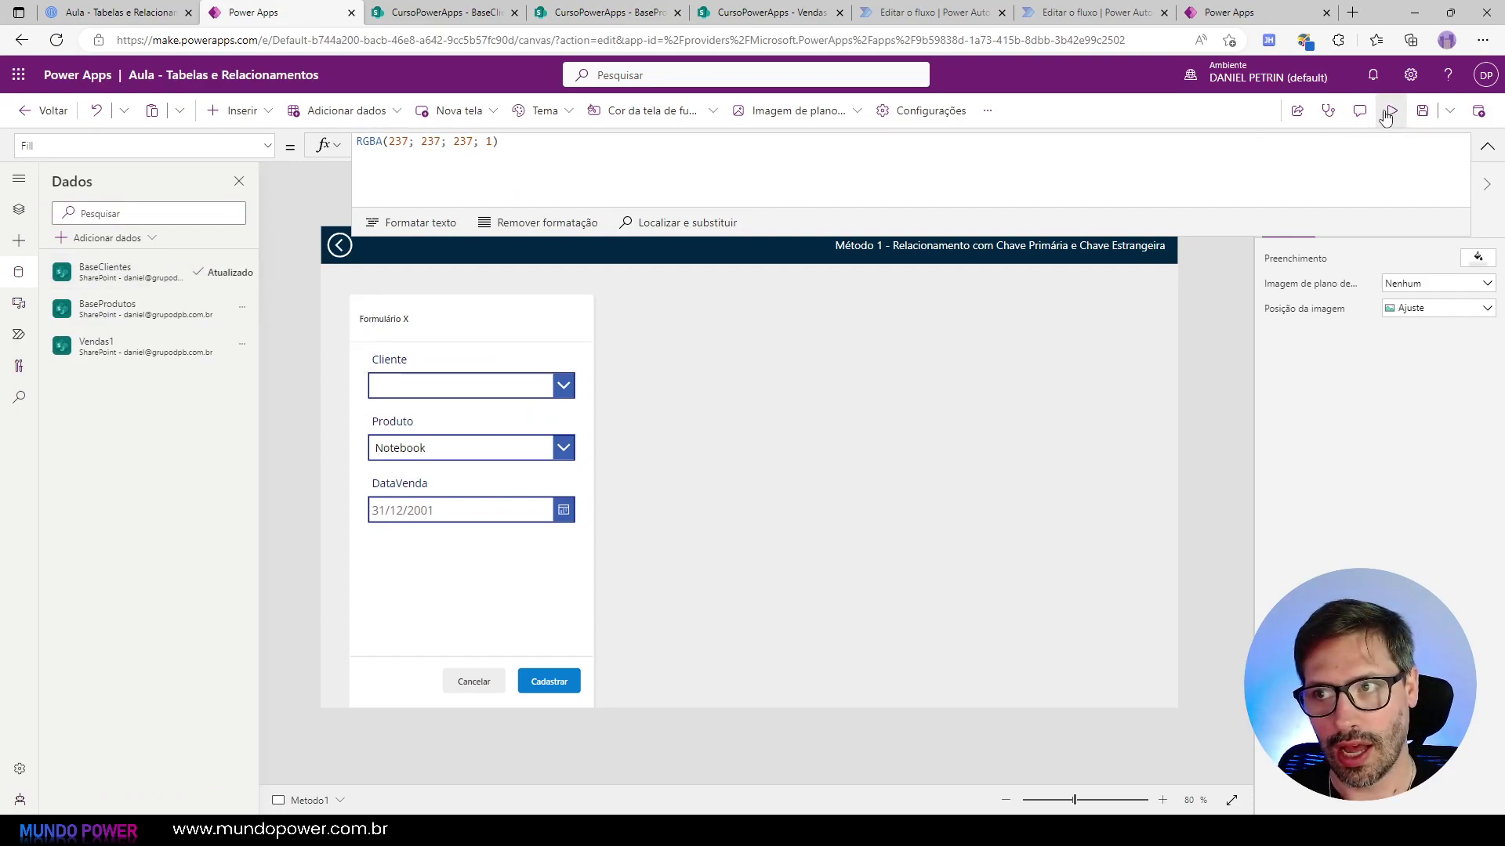
Step: Preview the app and register a sale for the renamed customer with the product Mouse and the date 16/03/2023
{"action": "left_click", "coordinate": [1392, 111]}
{"action": "left_click", "coordinate": [437, 329]}
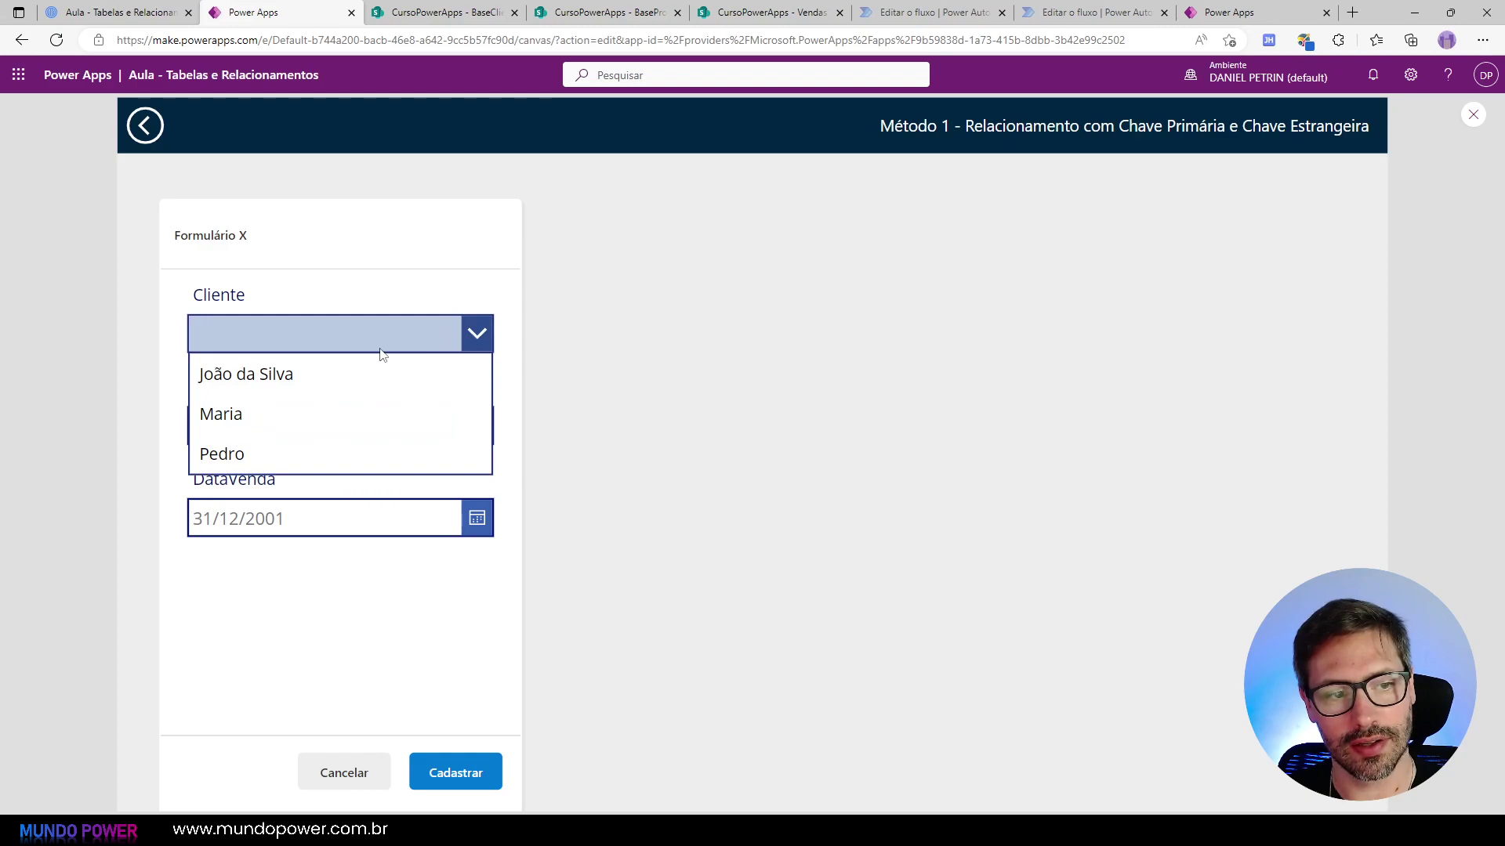
{"action": "left_click", "coordinate": [312, 370]}
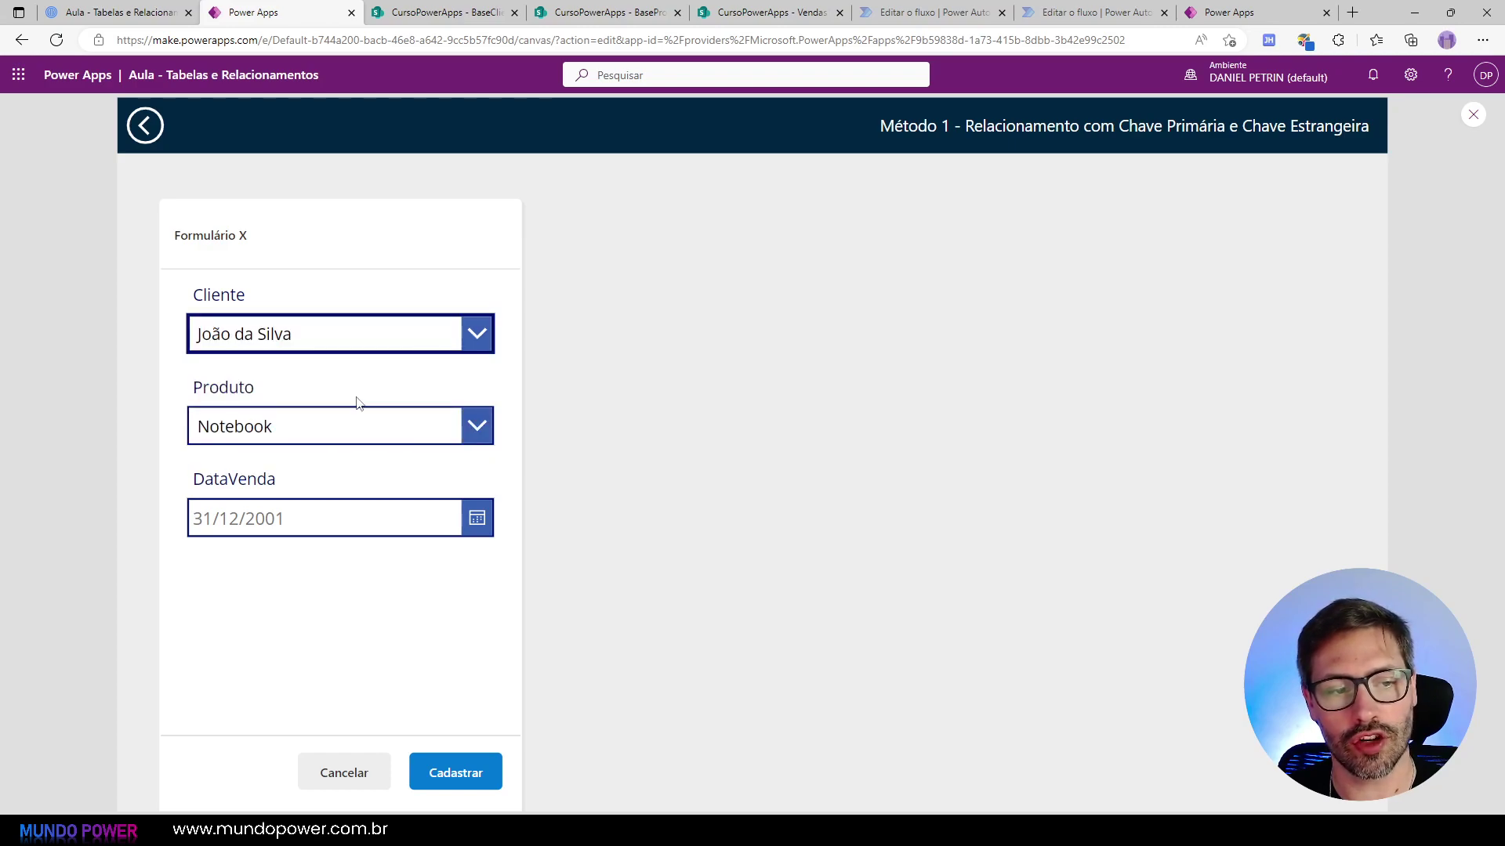
{"action": "left_click", "coordinate": [388, 423]}
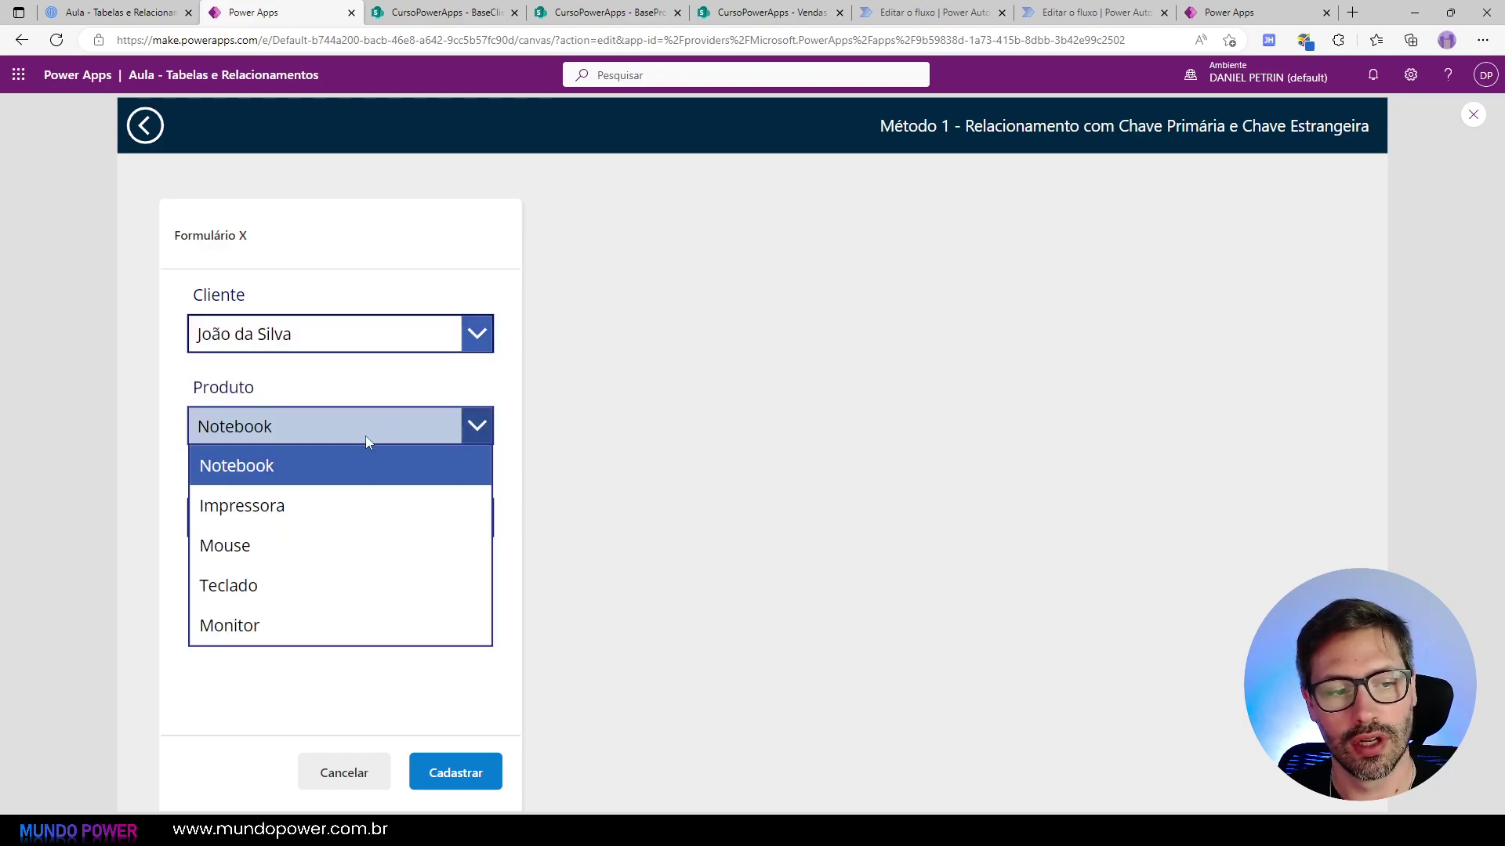
{"action": "left_click", "coordinate": [276, 547]}
{"action": "left_click", "coordinate": [456, 529]}
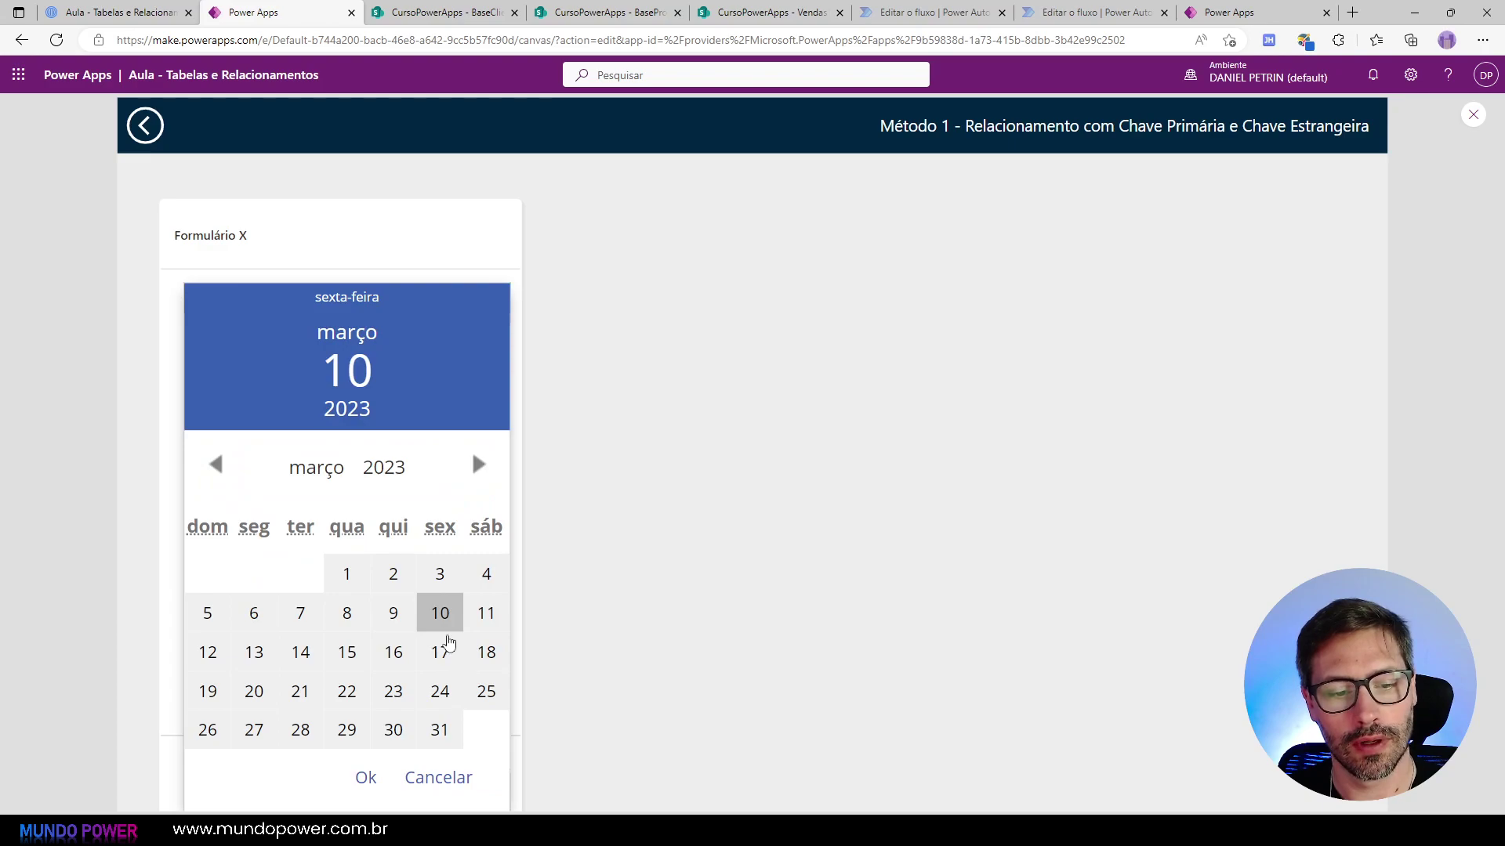
{"action": "left_click", "coordinate": [394, 652]}
{"action": "left_click", "coordinate": [364, 778]}
{"action": "left_click", "coordinate": [473, 773]}
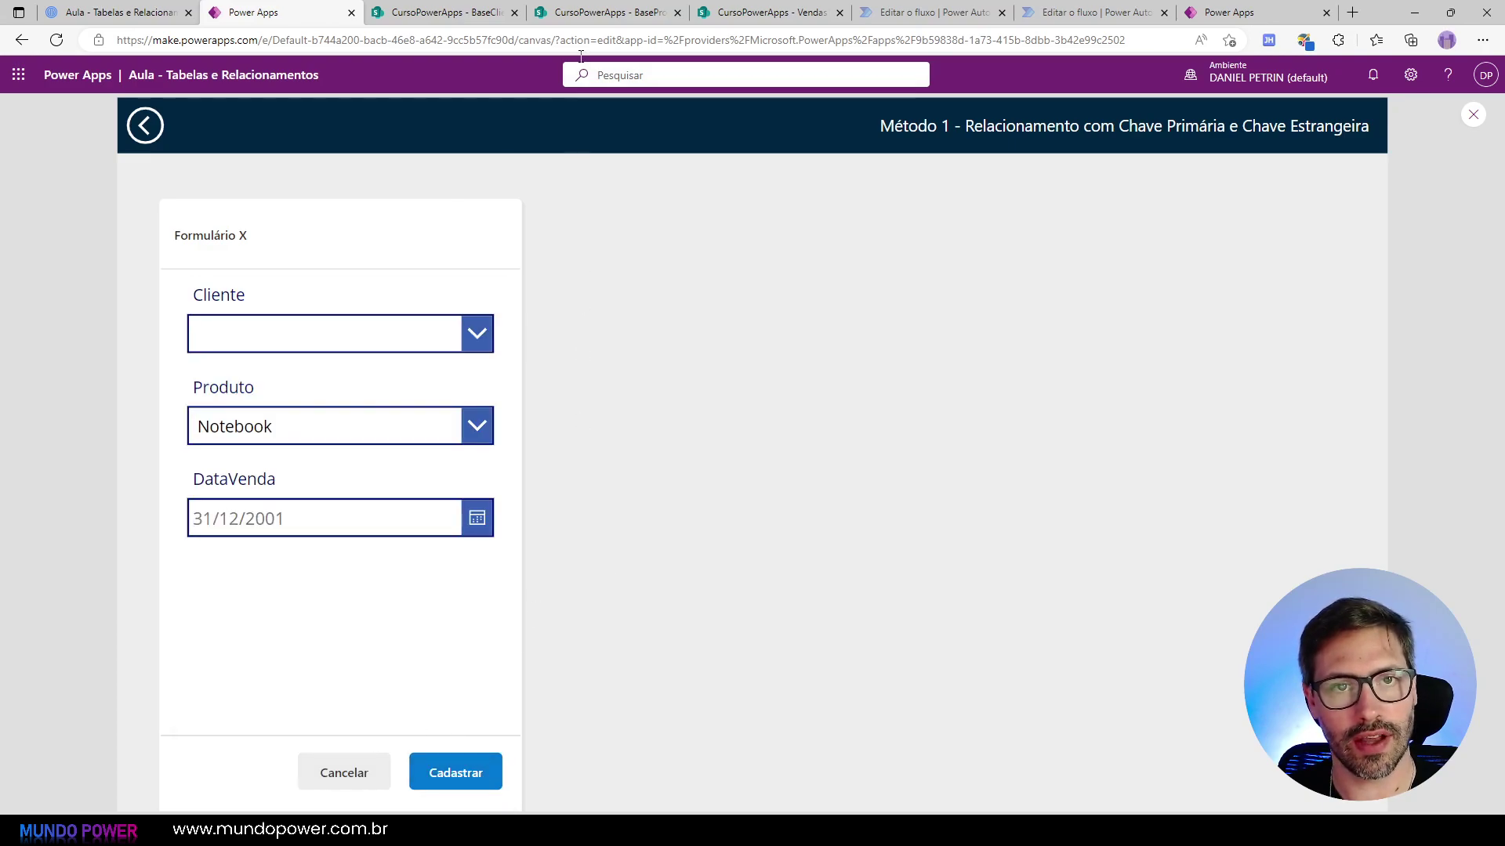
Step: Refresh the SharePoint Vendas1 list without its Cliente filter and compare the customer names of sales 3 and 4
{"action": "left_click", "coordinate": [761, 12]}
{"action": "key", "text": "F5"}
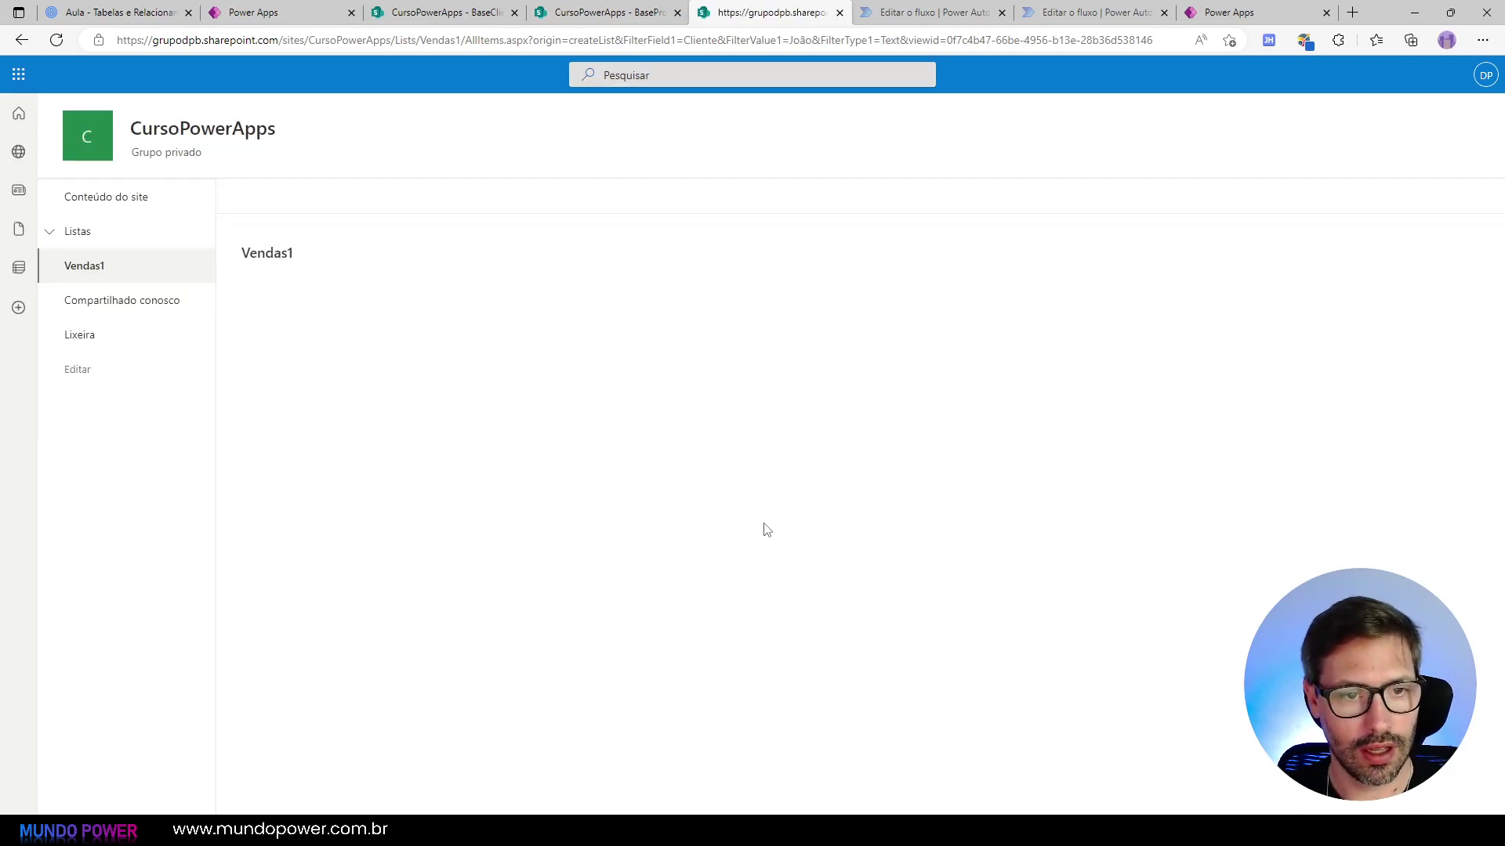
{"action": "left_click", "coordinate": [270, 253]}
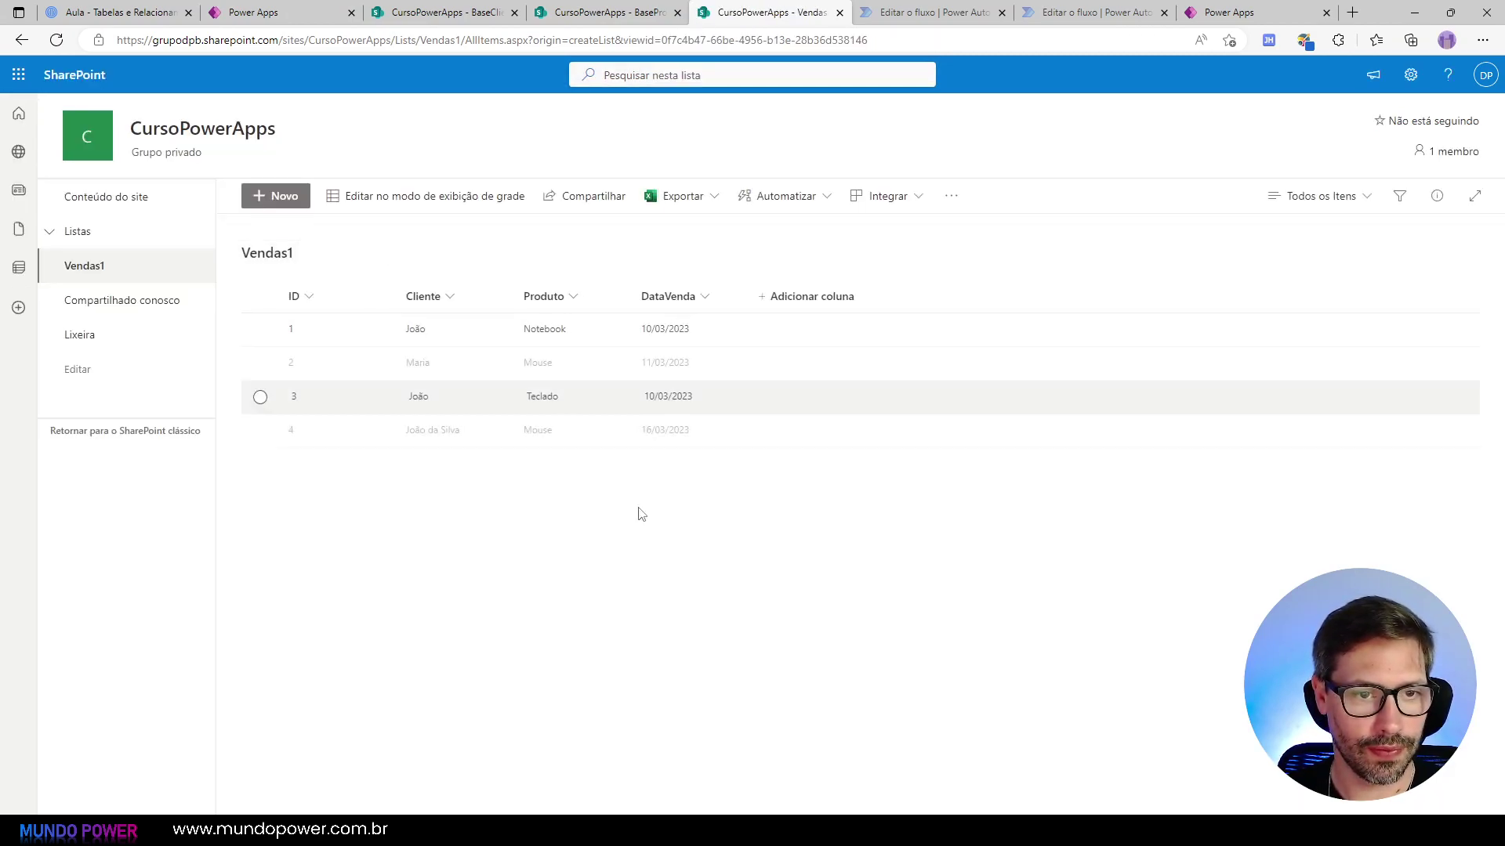
{"action": "left_click", "coordinate": [433, 394]}
{"action": "left_click", "coordinate": [443, 430]}
{"action": "left_click", "coordinate": [481, 536]}
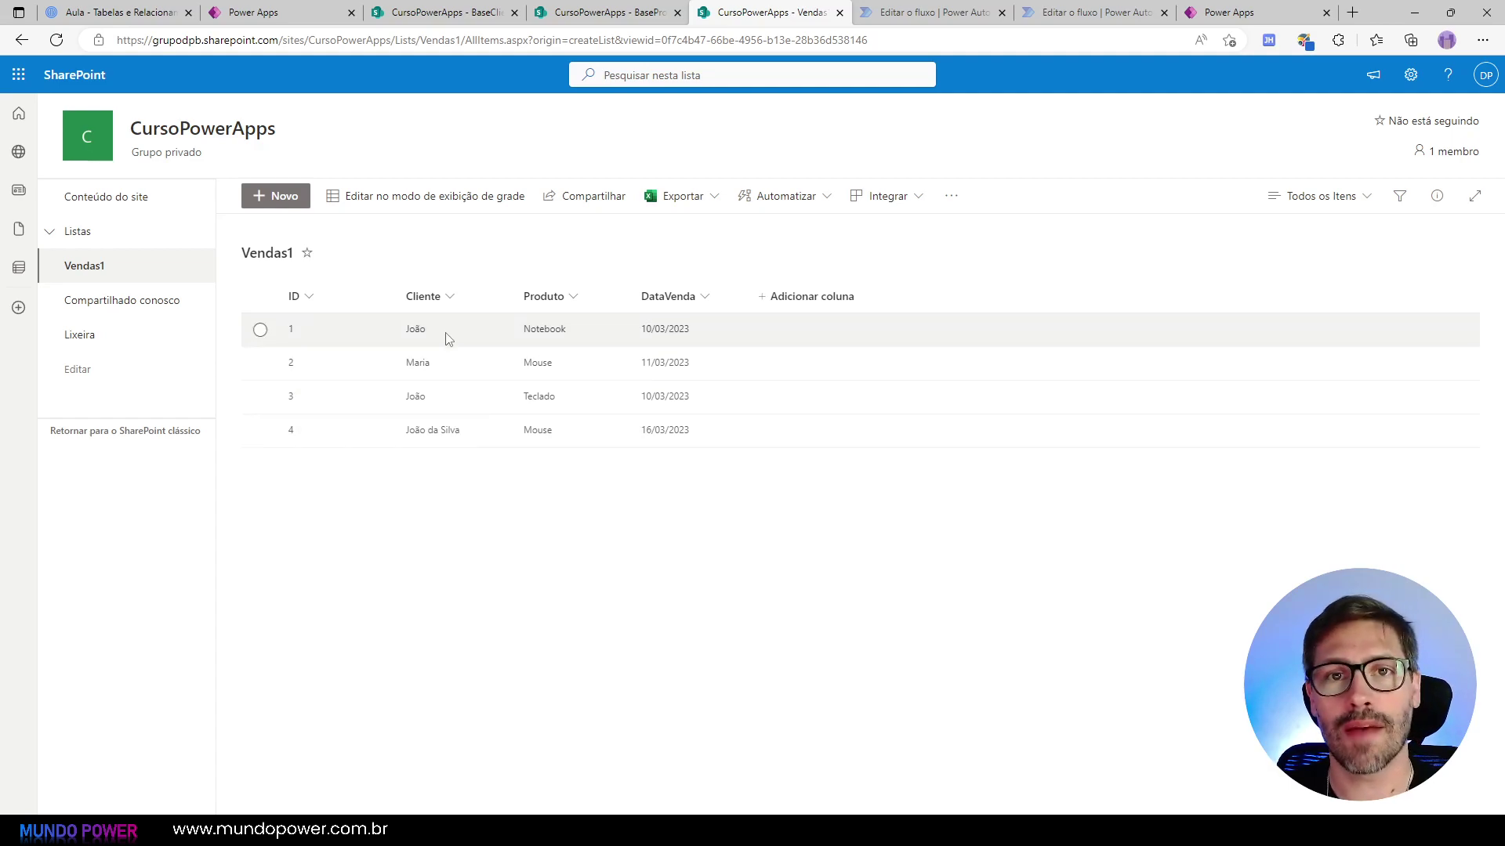
Step: Examine the filter options offered for the Cliente column of Vendas1, then close them without filtering
{"action": "left_click", "coordinate": [435, 298]}
{"action": "left_click", "coordinate": [463, 386]}
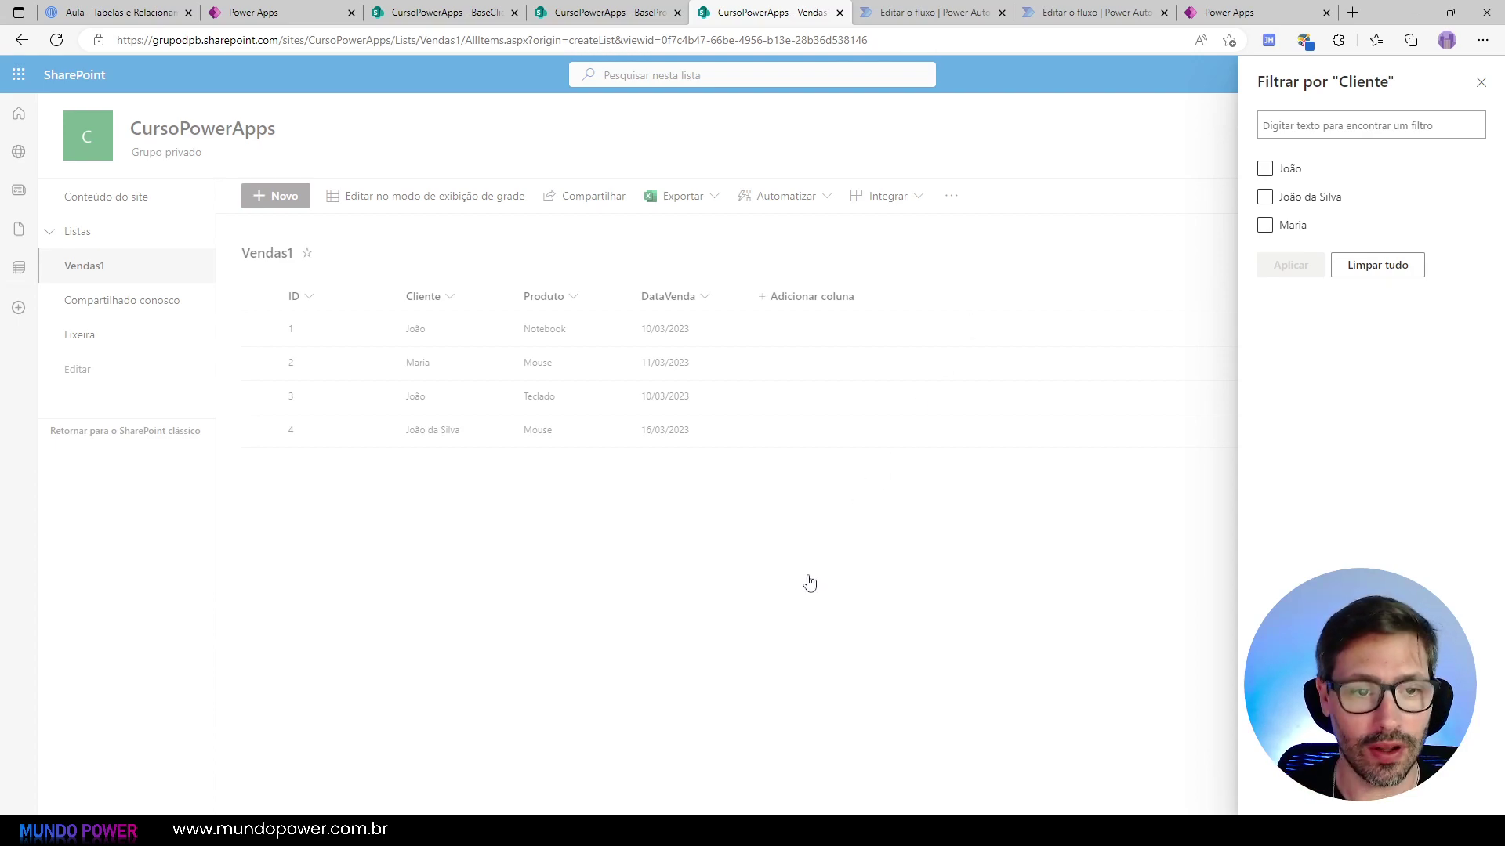
{"action": "left_click", "coordinate": [1482, 83]}
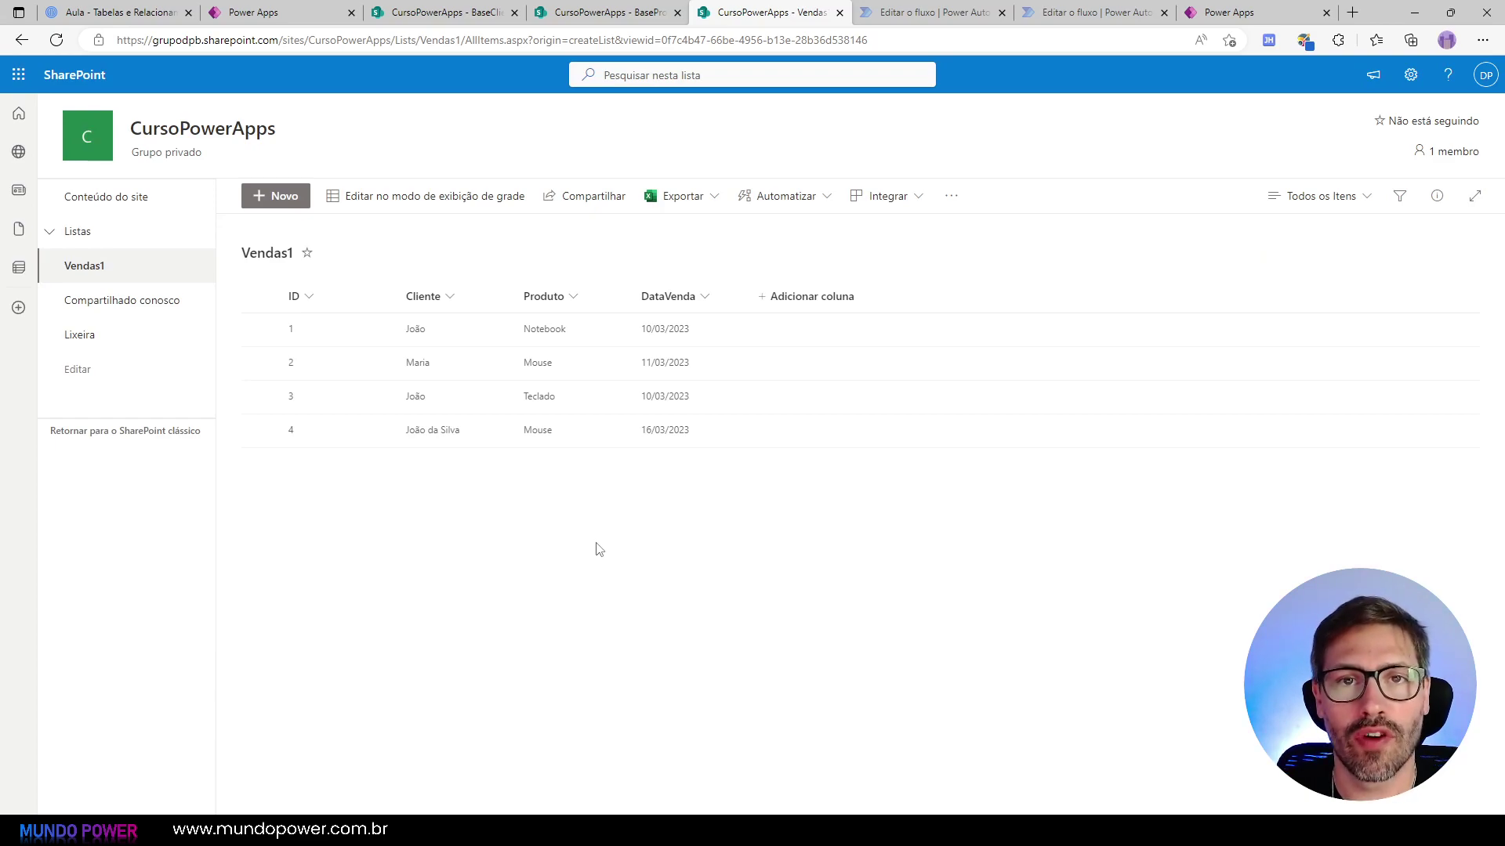
Step: Switch to the Prezi presentation, show it full screen and examine the primary and foreign key table diagram
{"action": "left_click", "coordinate": [278, 12]}
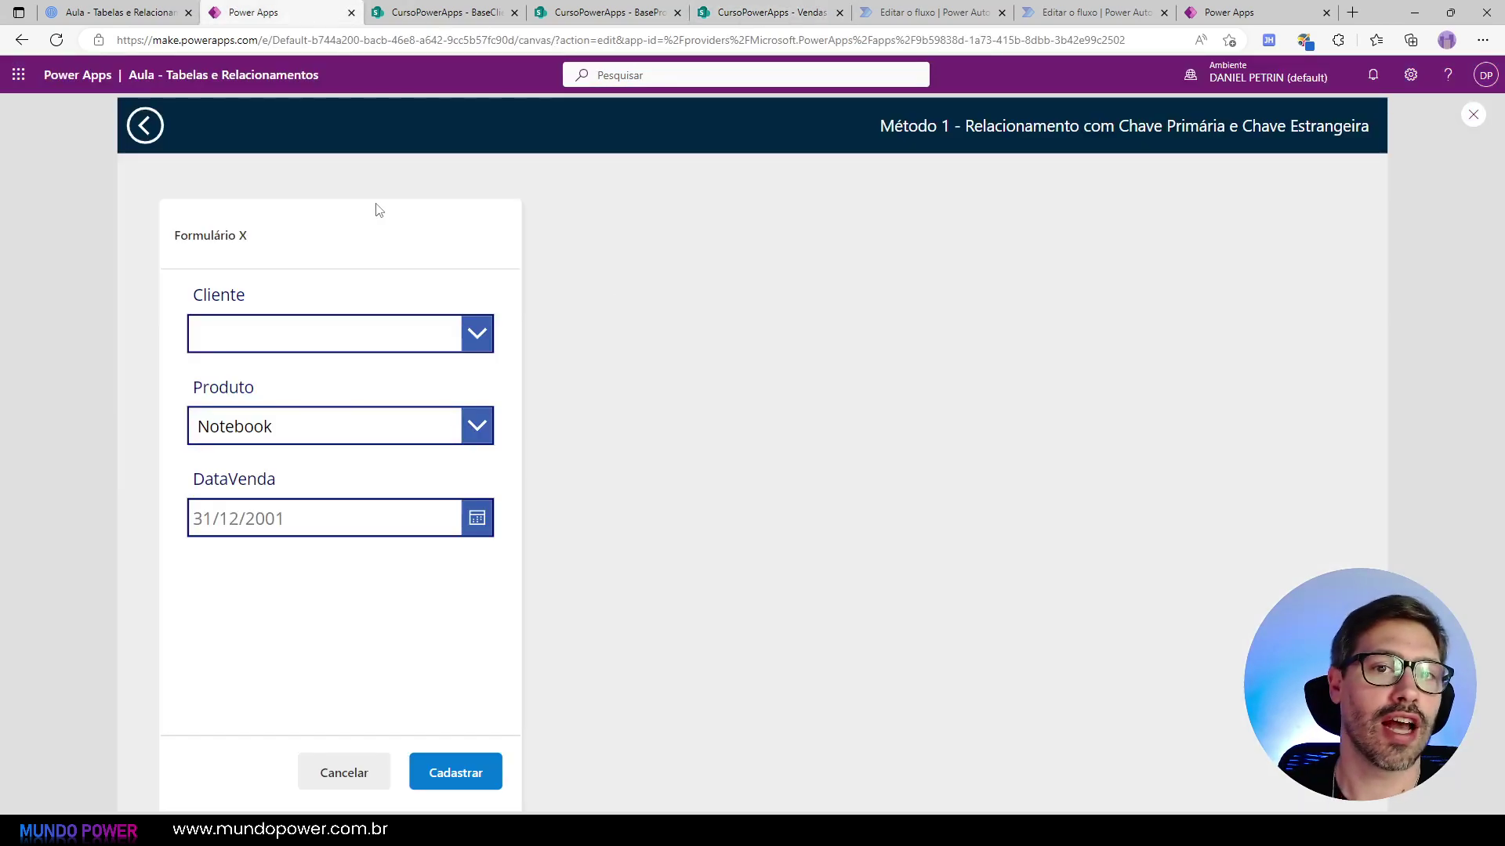
{"action": "left_click", "coordinate": [118, 11]}
{"action": "left_click", "coordinate": [822, 656]}
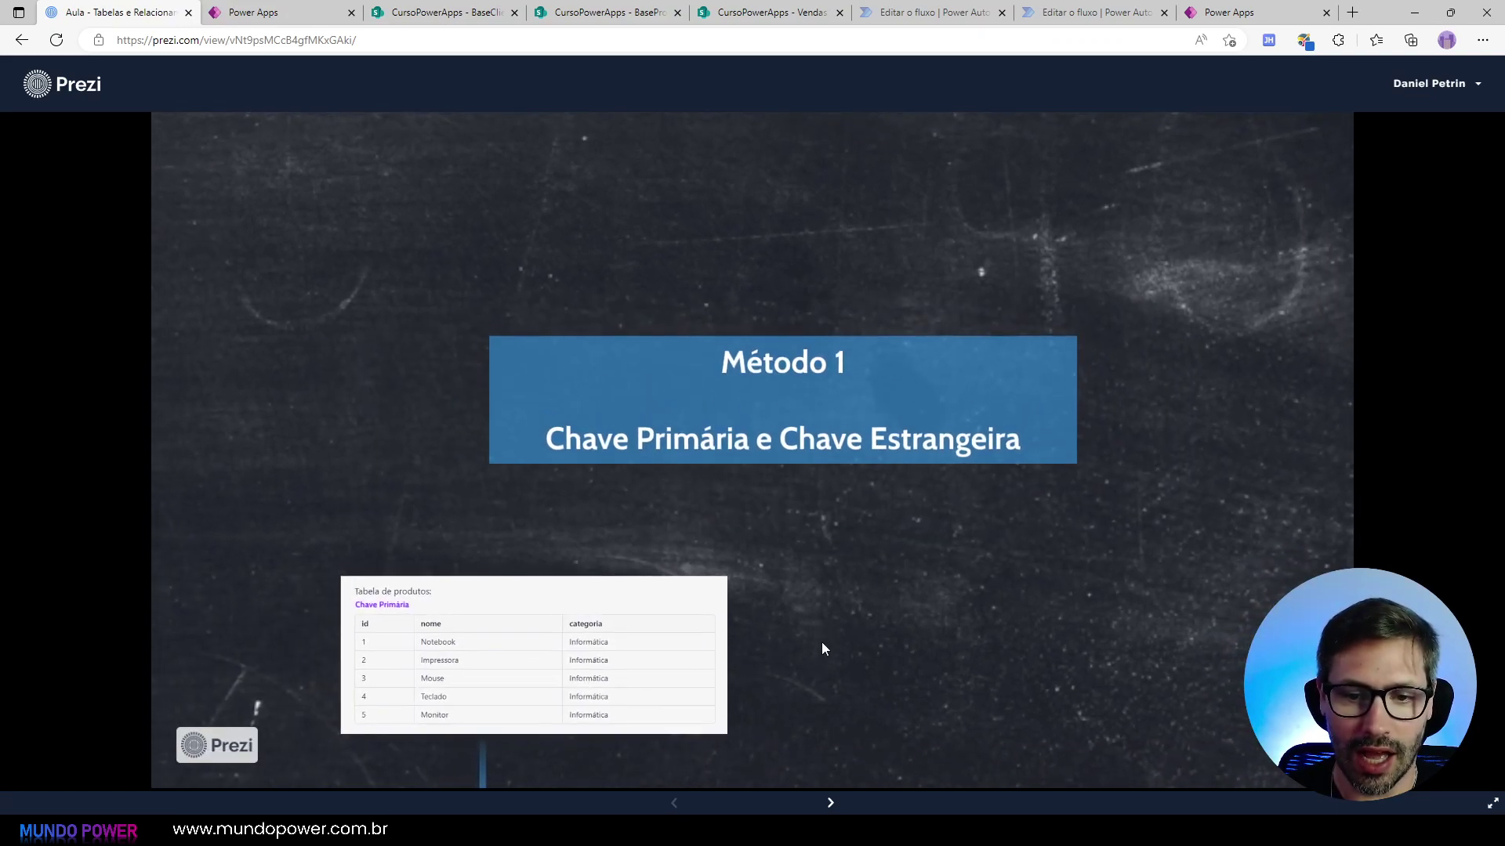
{"action": "left_click", "coordinate": [1491, 804]}
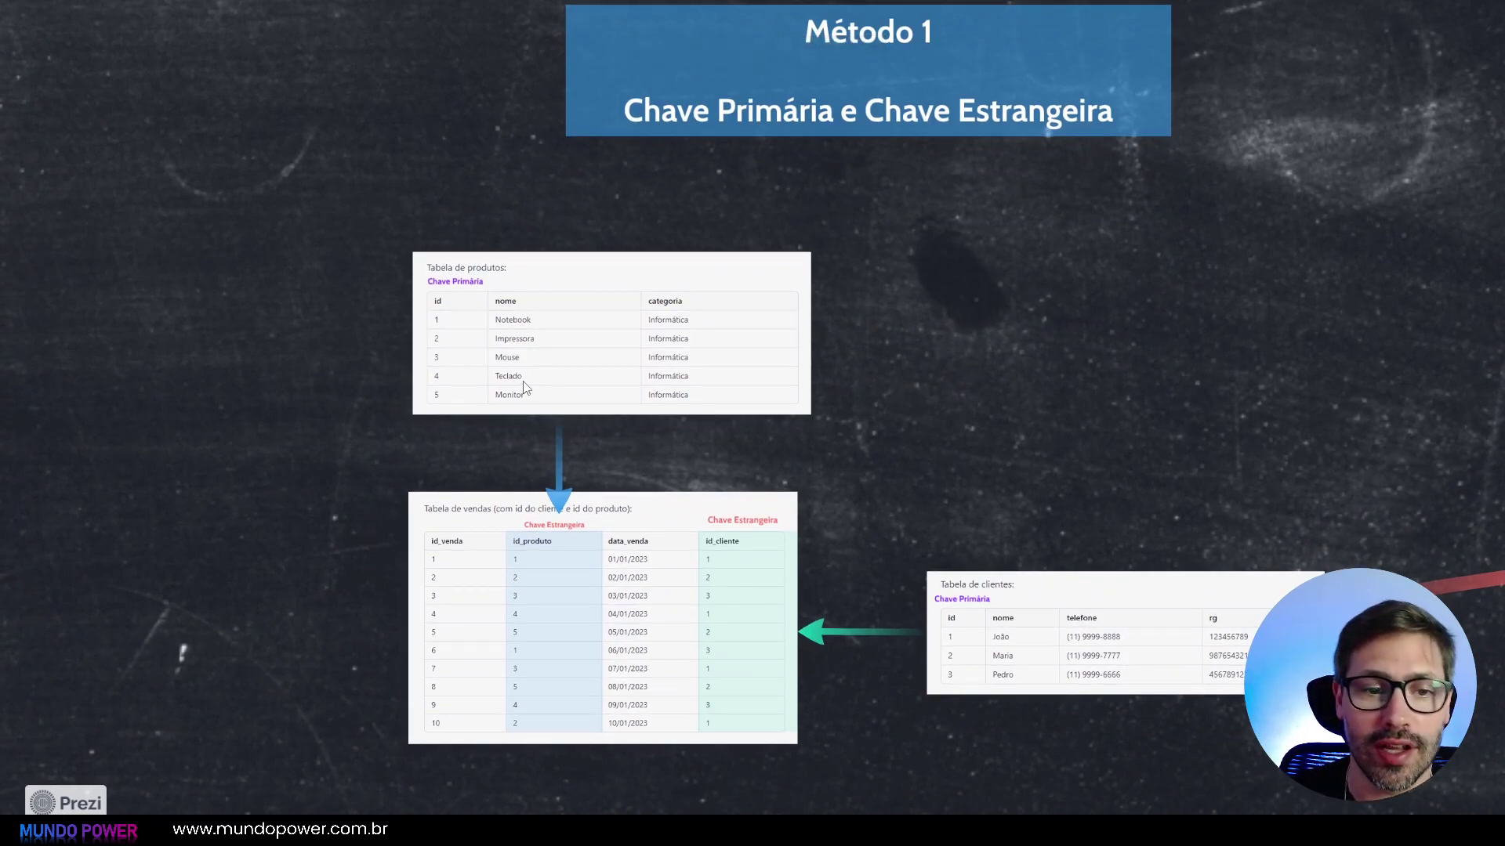
{"action": "scroll", "coordinate": [525, 377], "scroll_direction": "up", "scroll_amount": 1}
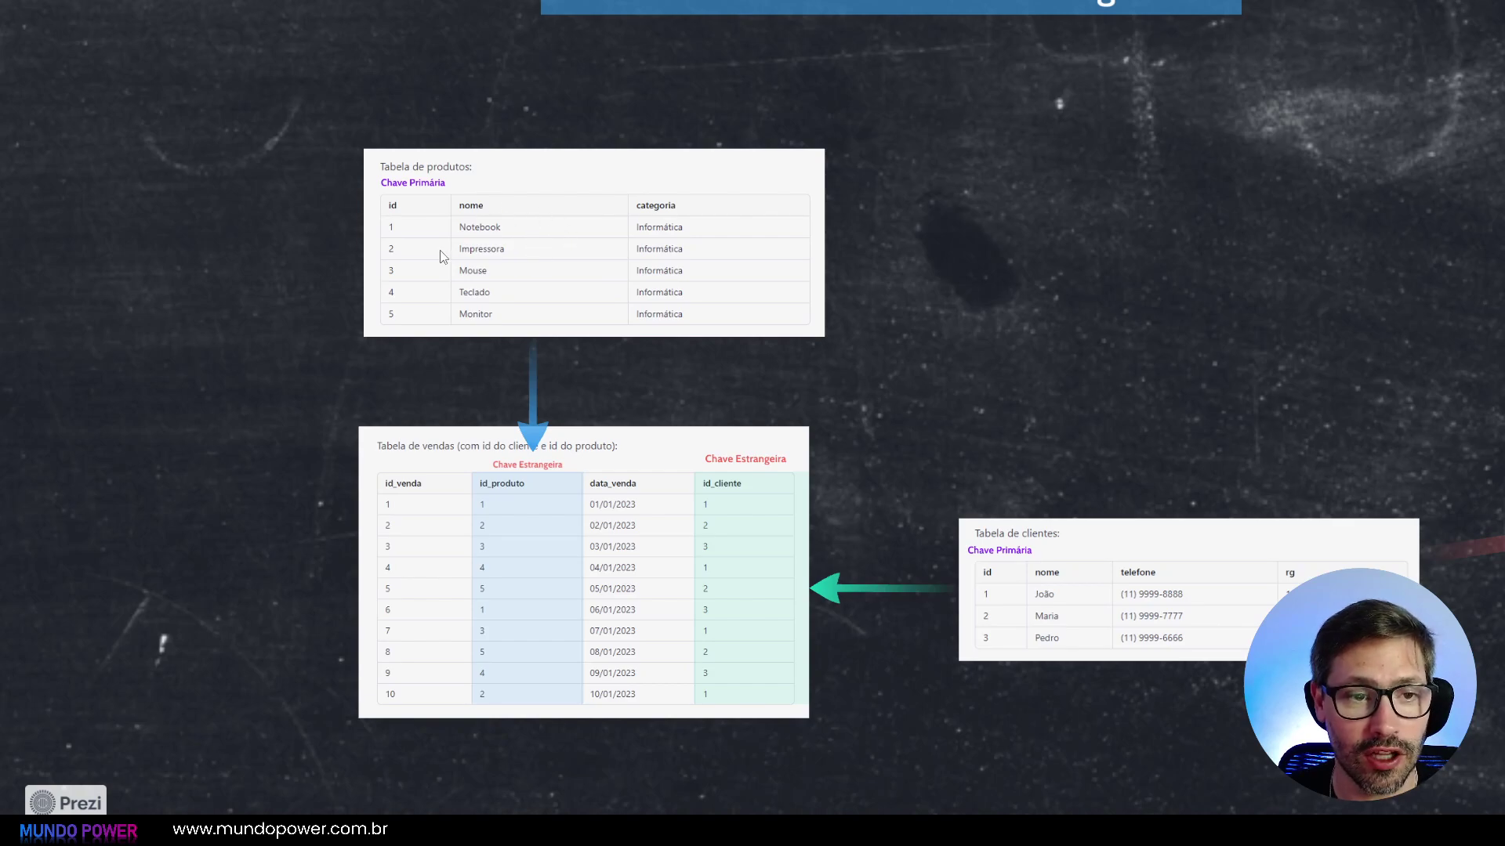
Step: Examine the id column of the products table and the "Conceitos Importantes" note about base tables in the presentation
{"action": "left_click", "coordinate": [481, 239]}
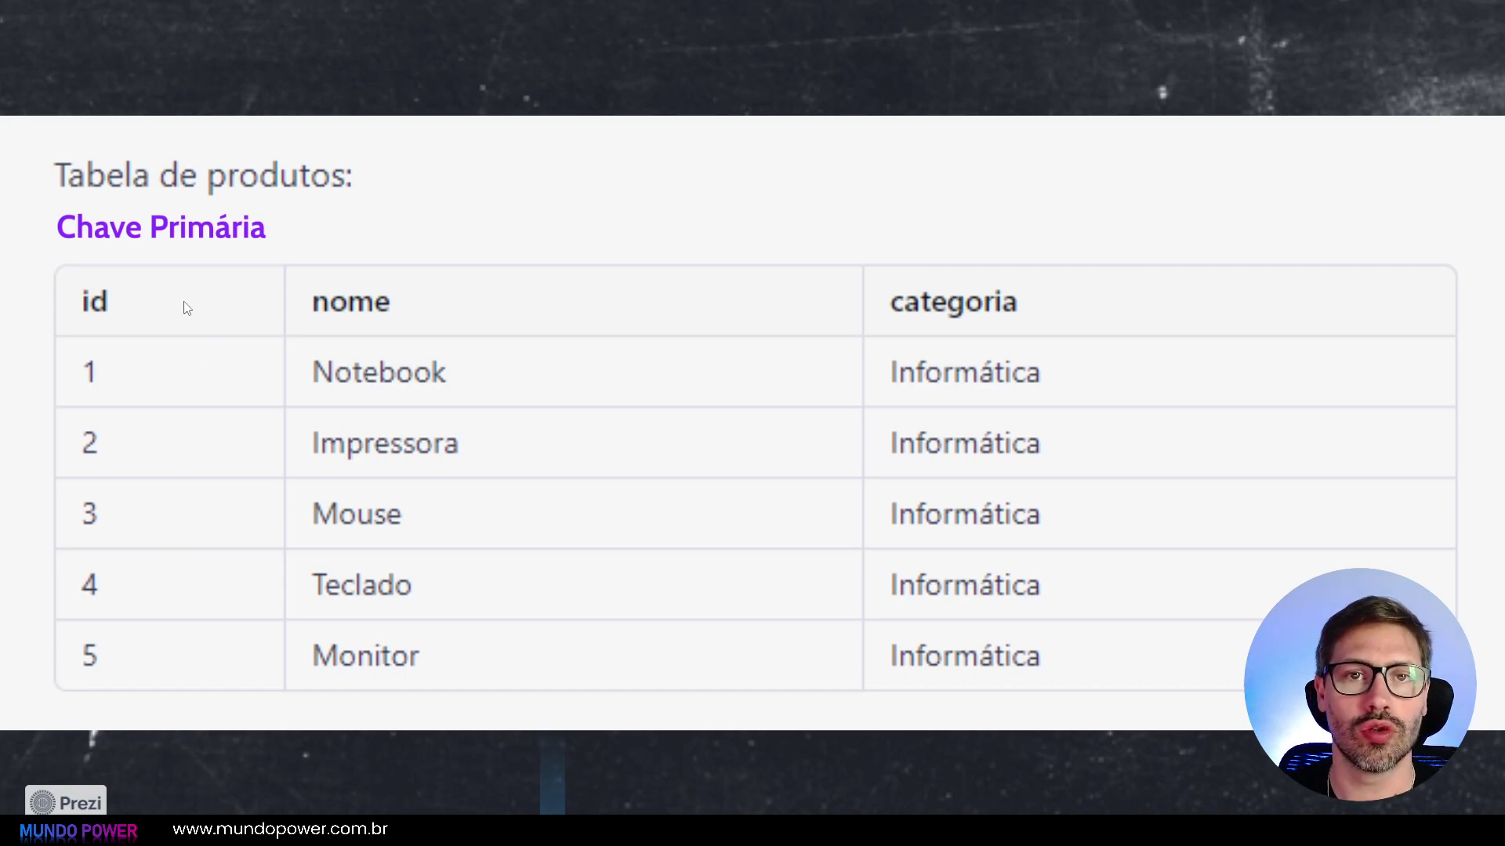
{"action": "key", "text": "Right"}
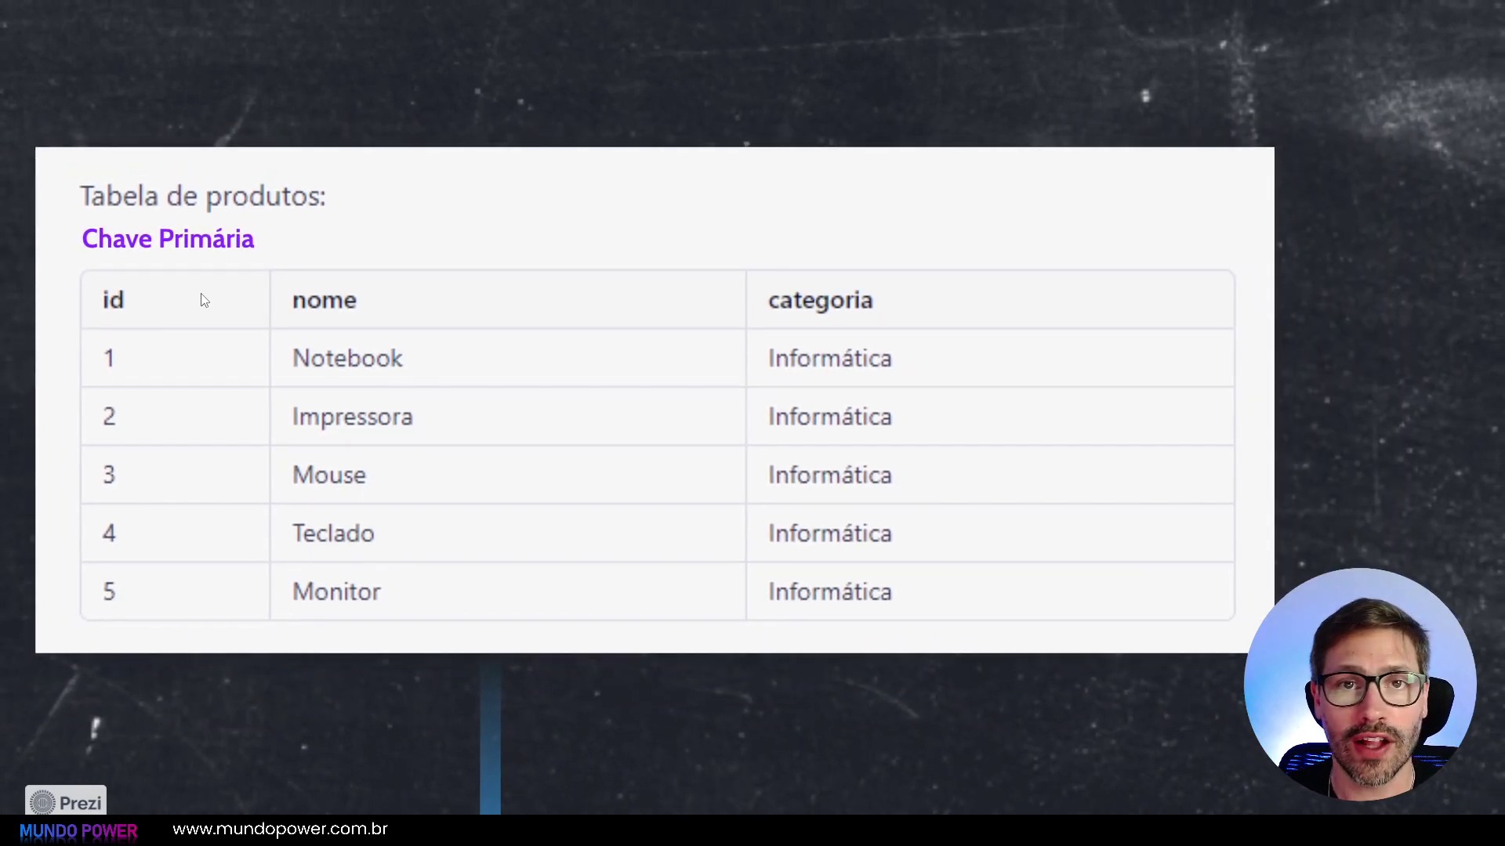
{"action": "key", "text": "Right"}
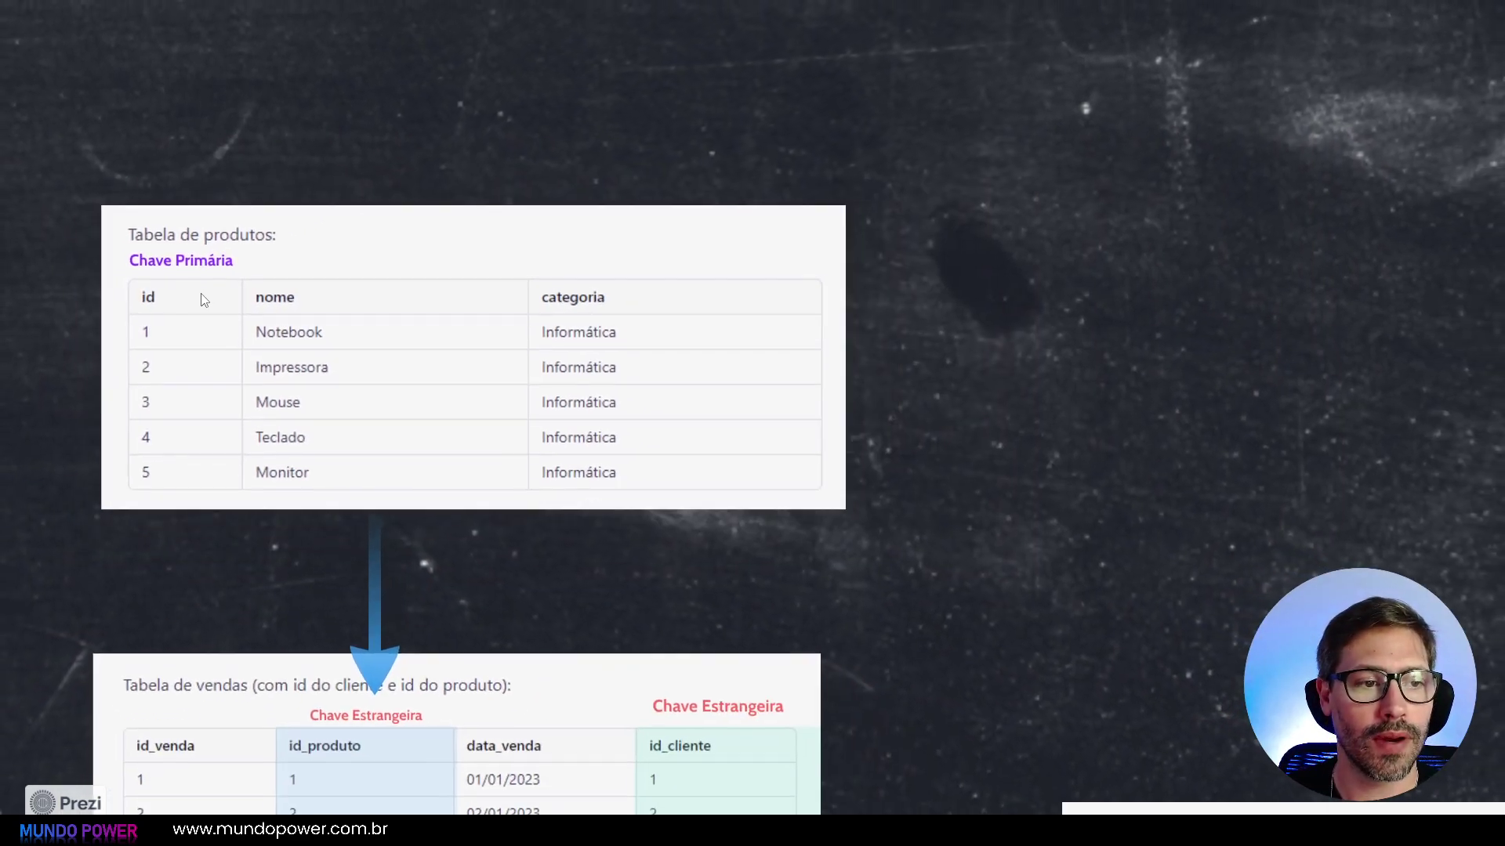
{"action": "key", "text": "Right"}
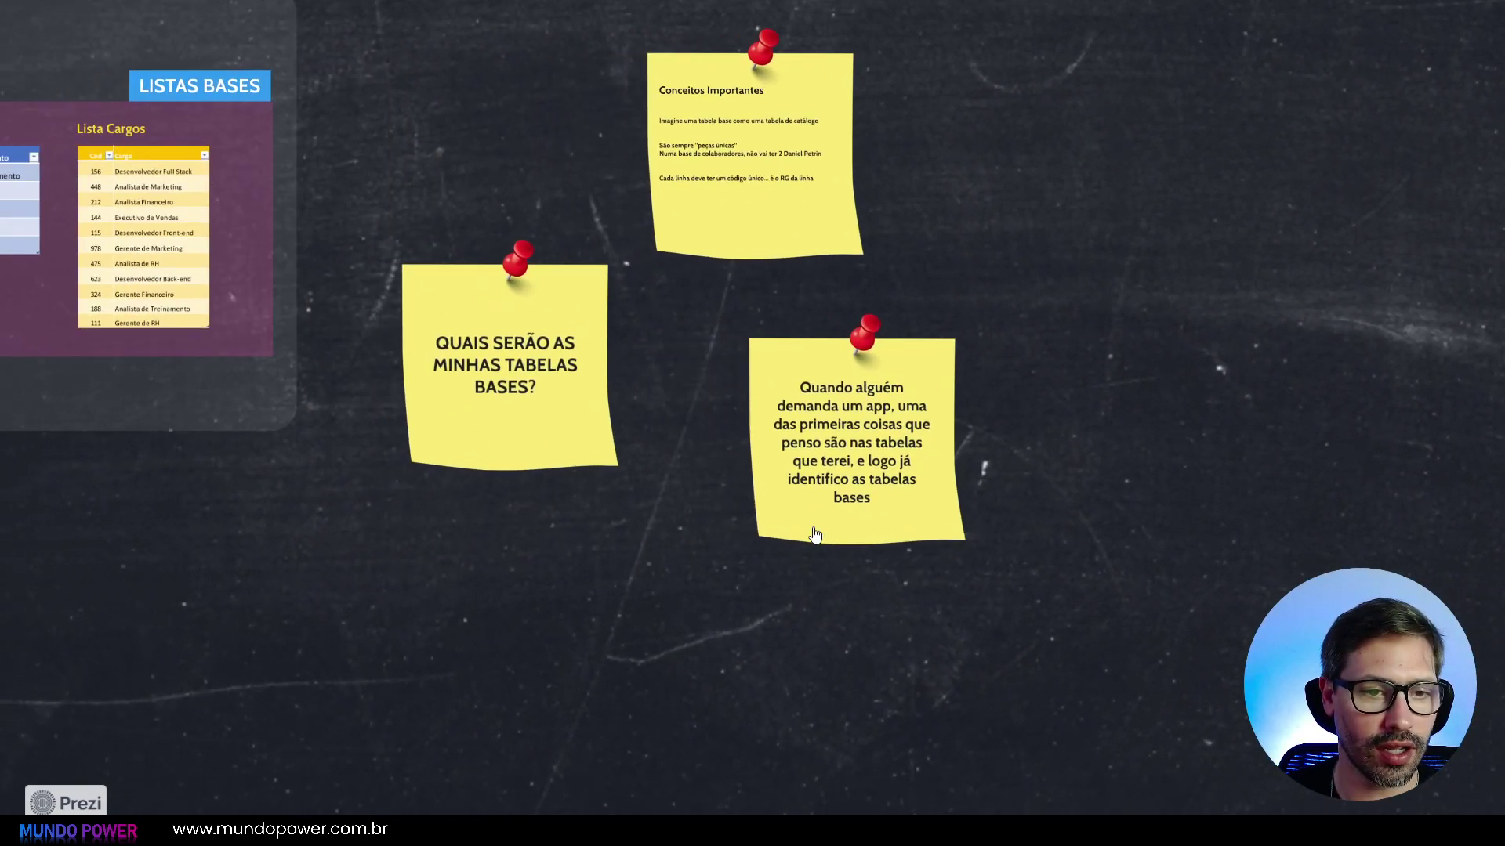
{"action": "key", "text": "Right"}
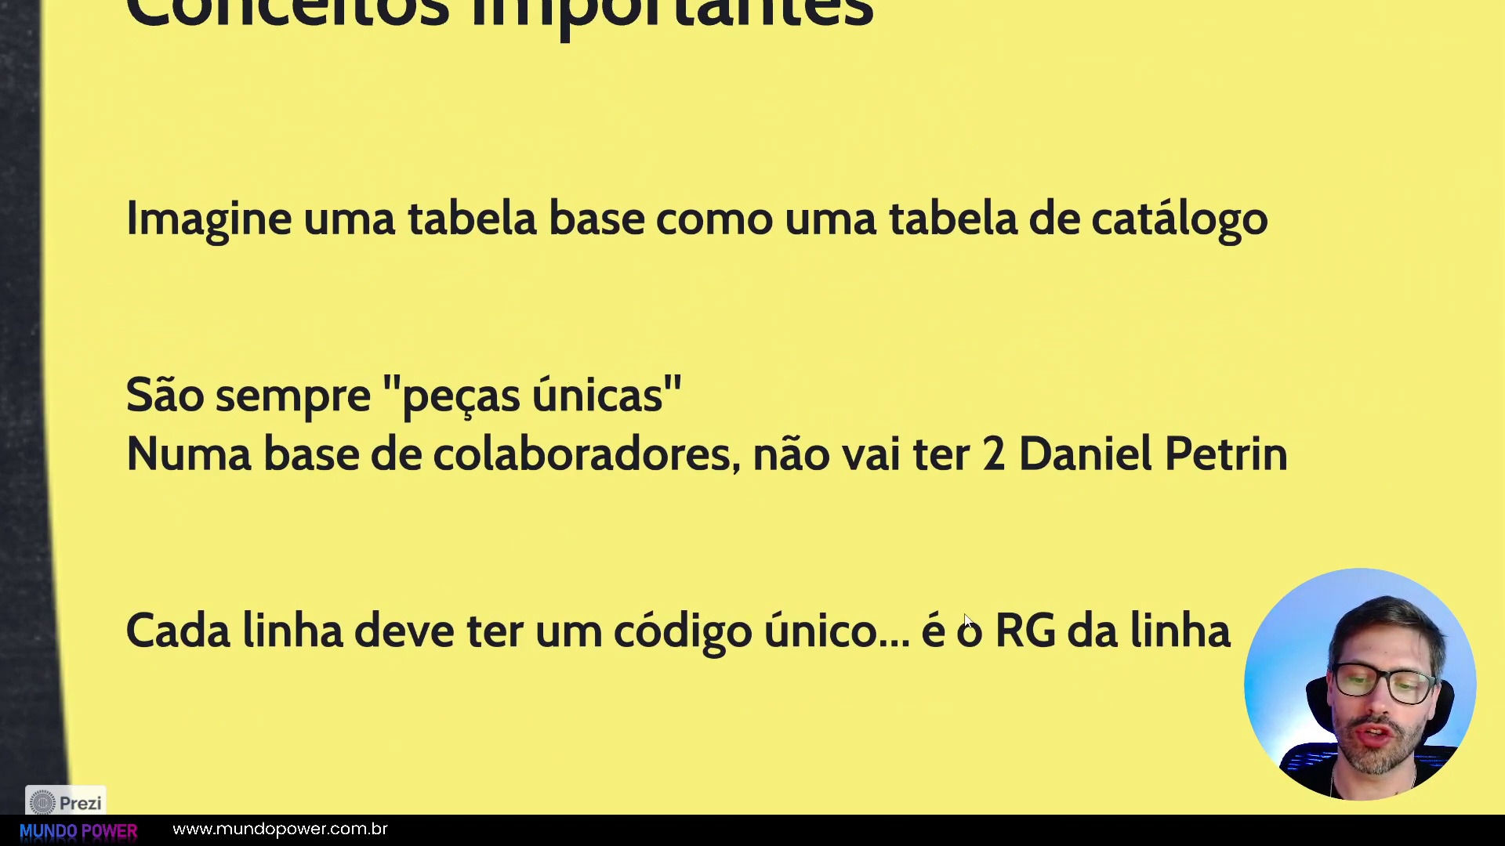
{"action": "key", "text": "Right"}
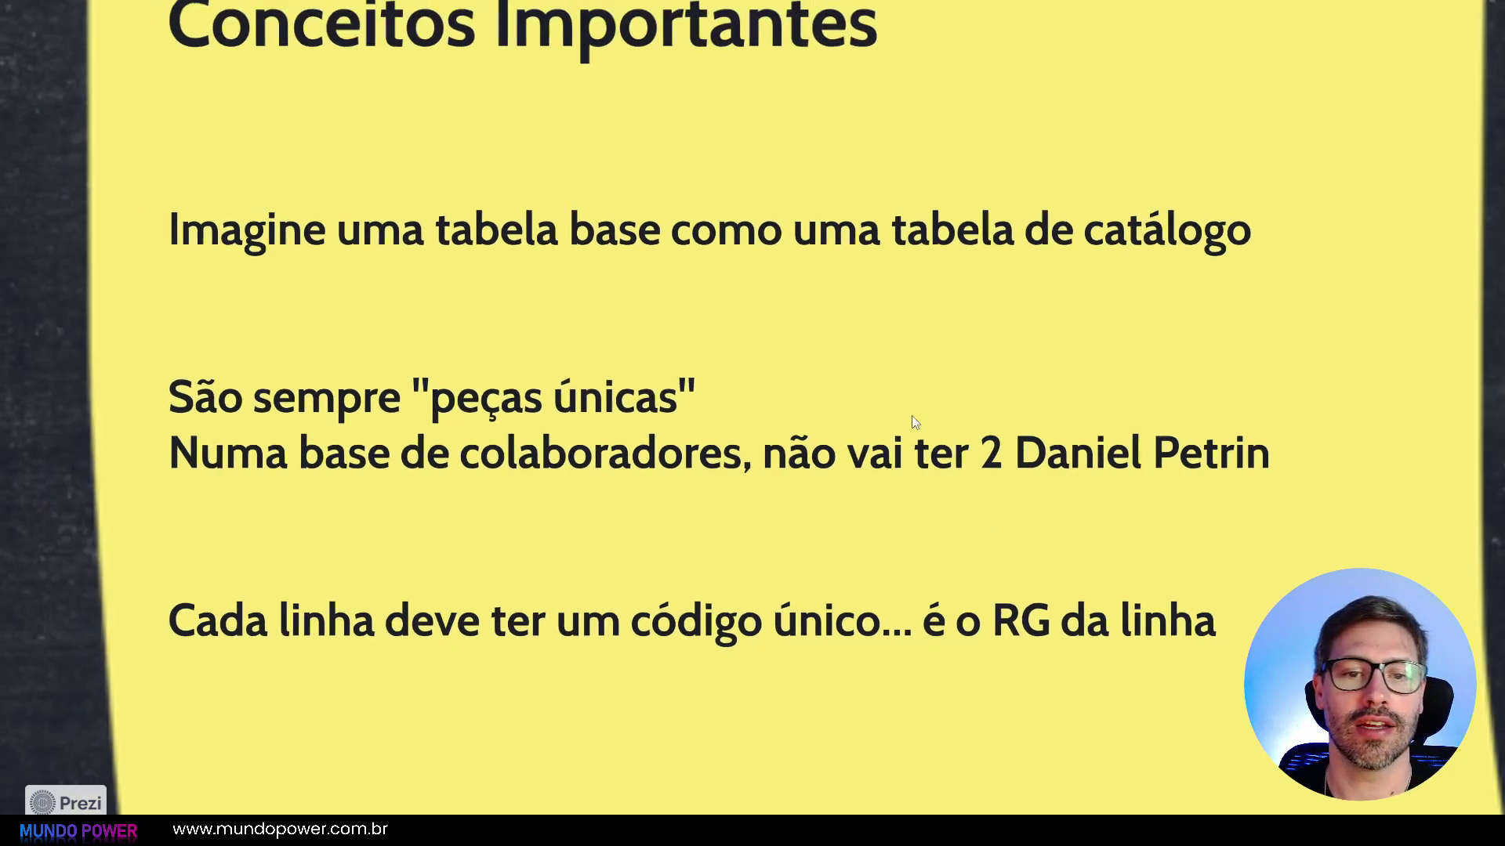
{"action": "key", "text": "Right"}
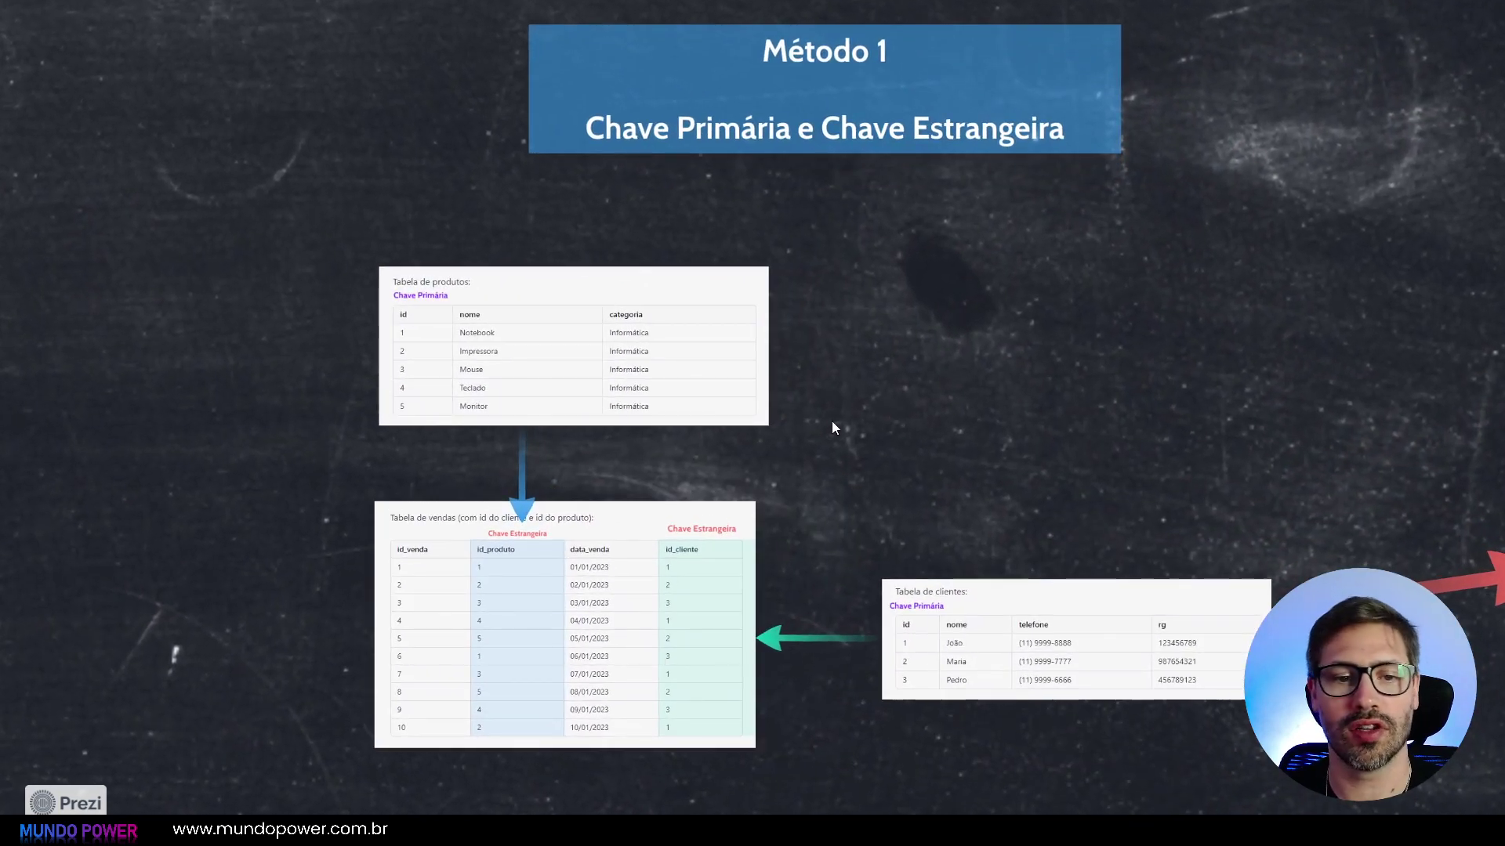
Step: Examine the Método 1 diagram, comparing the products table's primary key with the id_produto column of the sales table
{"action": "scroll", "coordinate": [489, 446], "scroll_direction": "up", "scroll_amount": 2}
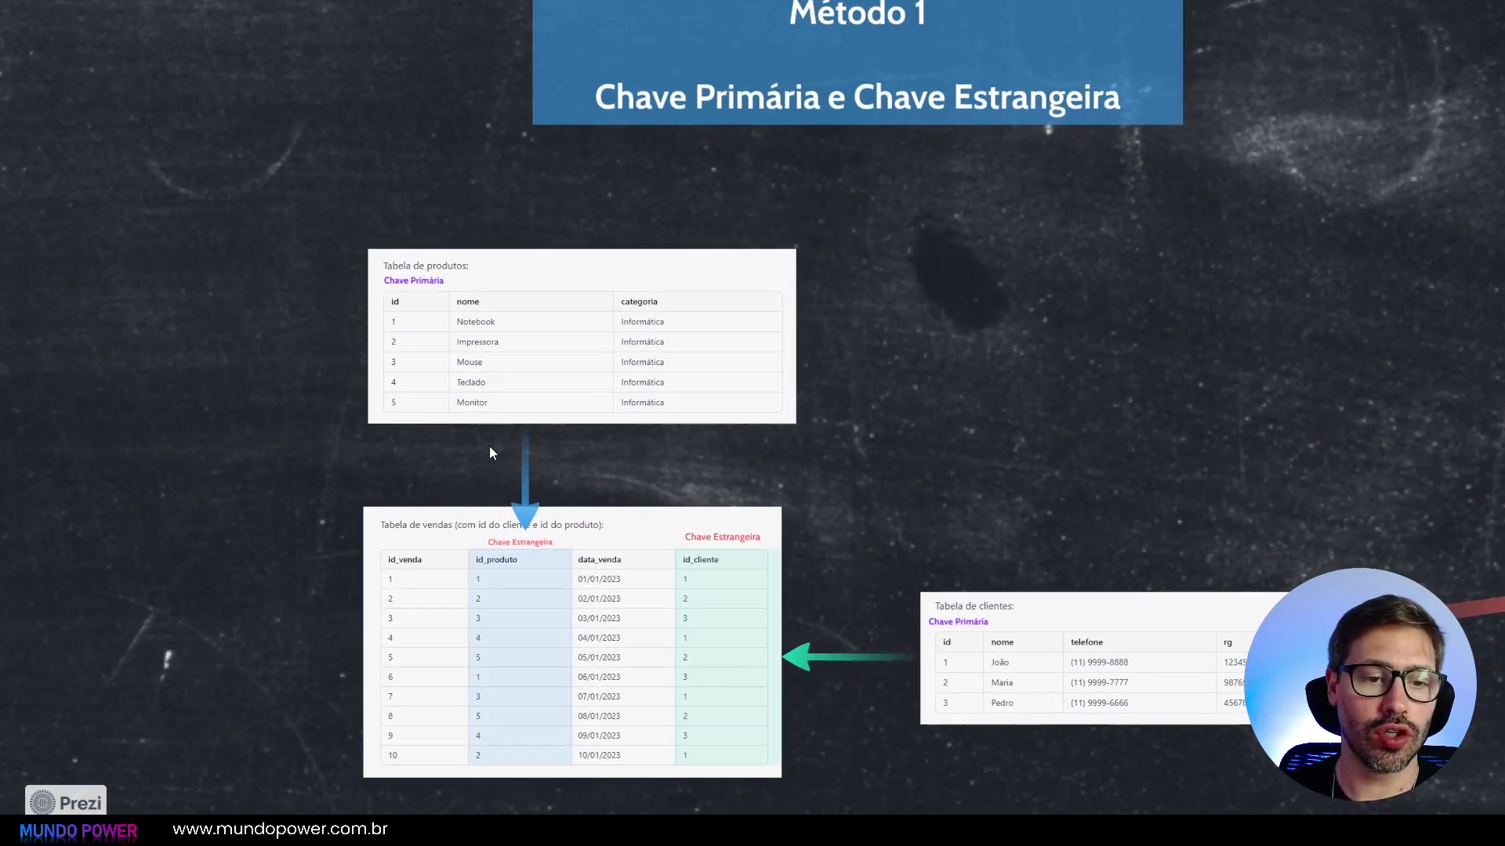
{"action": "left_click_drag", "start_coordinate": [494, 405], "coordinate": [497, 373]}
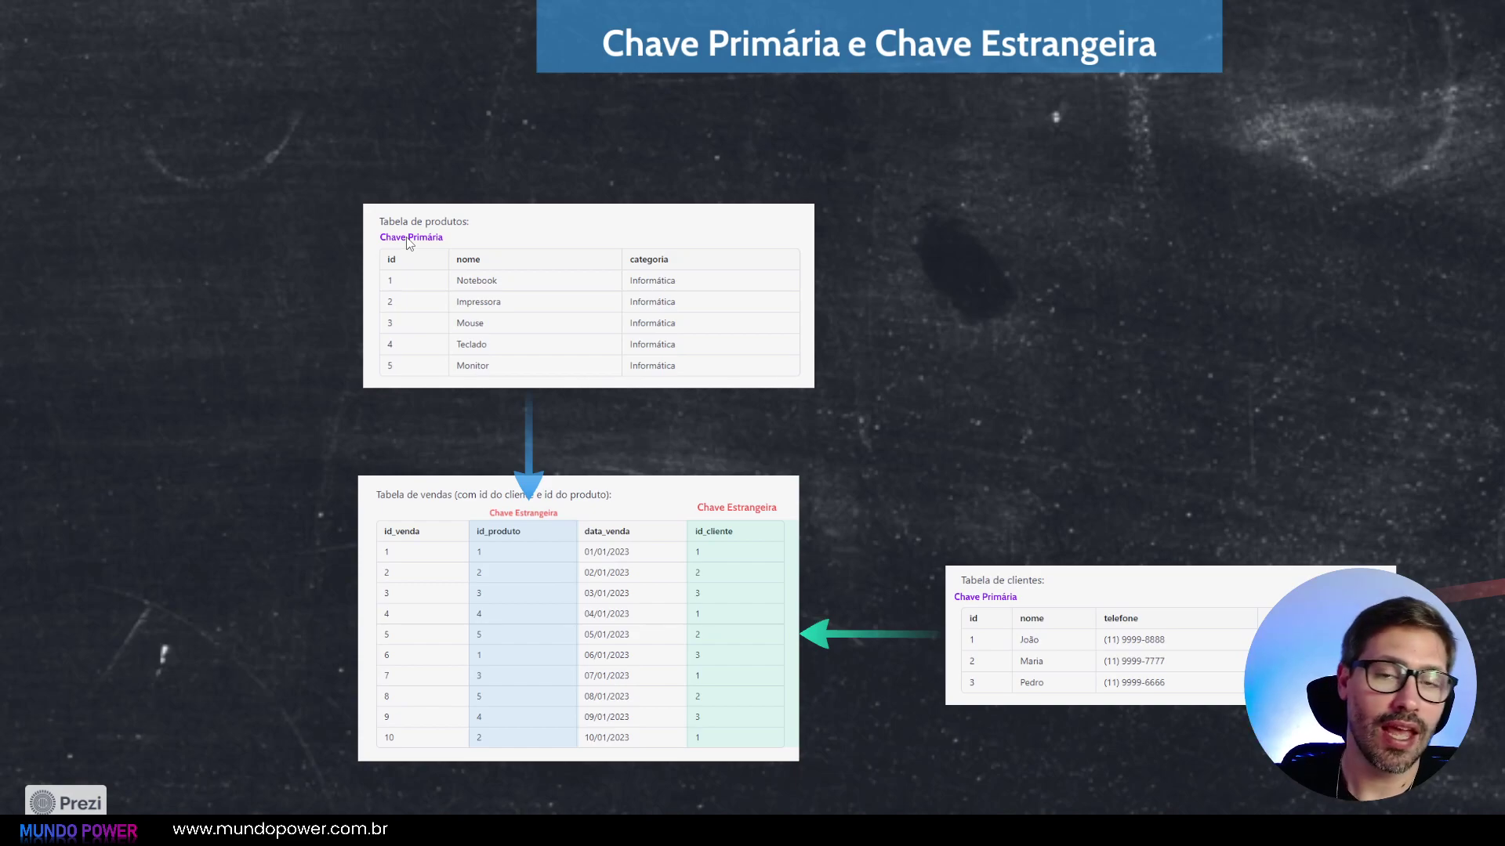
{"action": "left_click_drag", "start_coordinate": [488, 544], "coordinate": [536, 486]}
{"action": "scroll", "coordinate": [536, 486], "scroll_direction": "up", "scroll_amount": 2}
{"action": "left_click_drag", "start_coordinate": [615, 541], "coordinate": [618, 490]}
{"action": "scroll", "coordinate": [619, 490], "scroll_direction": "up", "scroll_amount": 1}
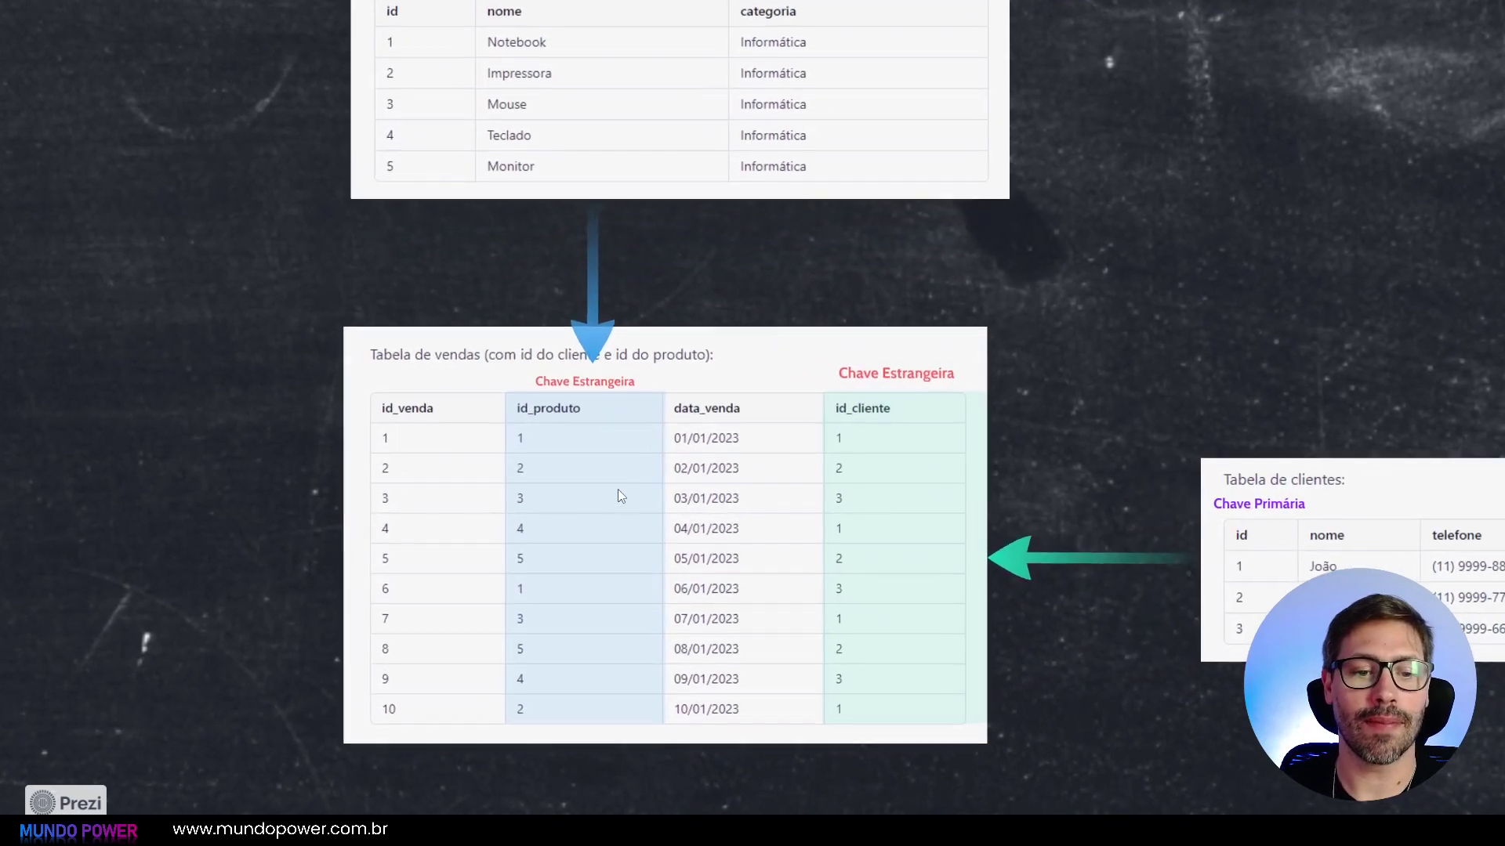
{"action": "left_click_drag", "start_coordinate": [440, 470], "coordinate": [436, 409]}
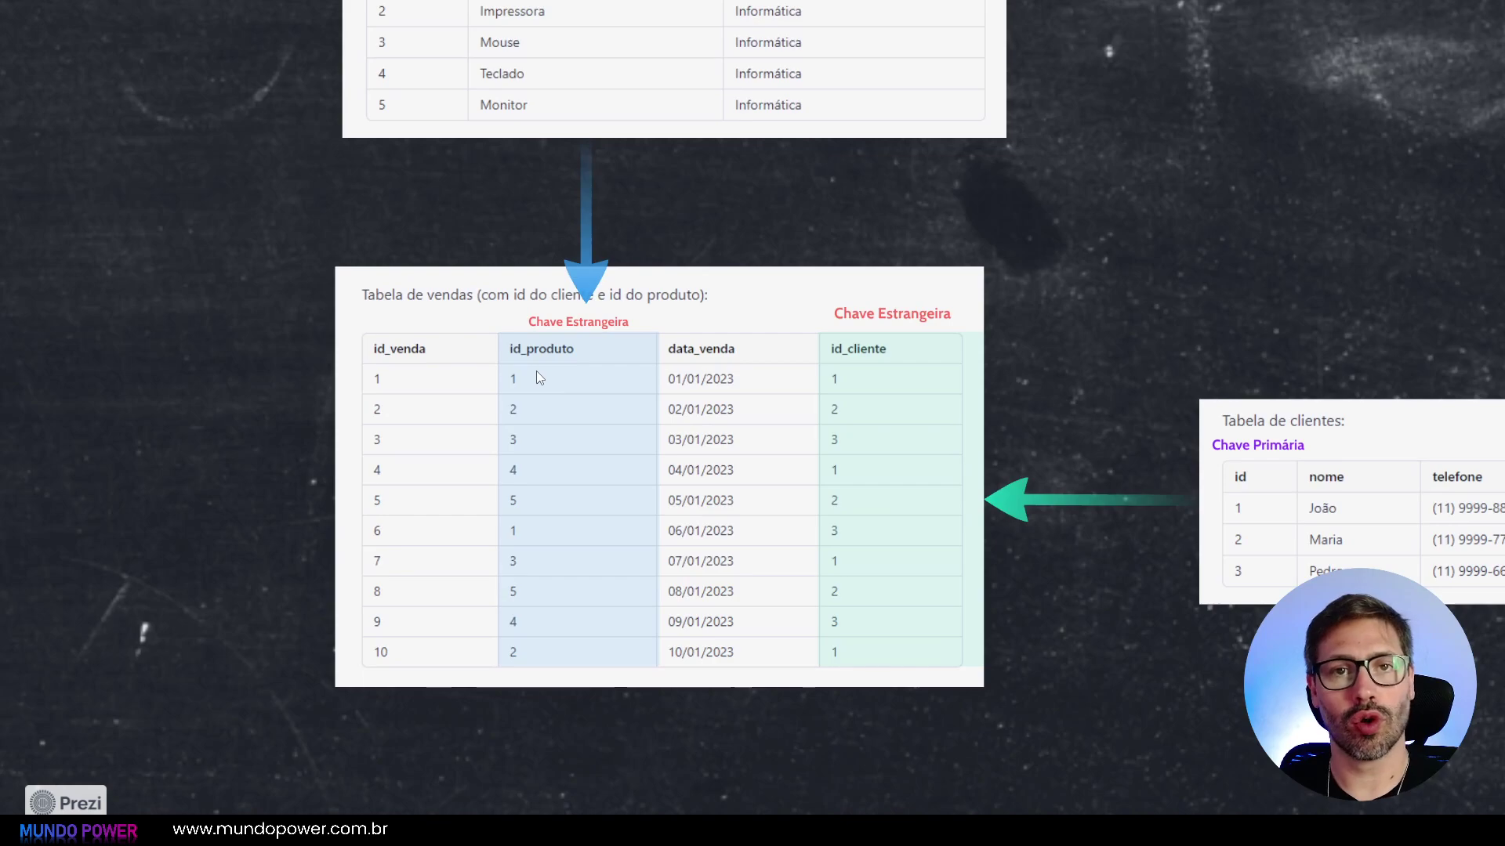
{"action": "left_click_drag", "start_coordinate": [539, 366], "coordinate": [550, 450]}
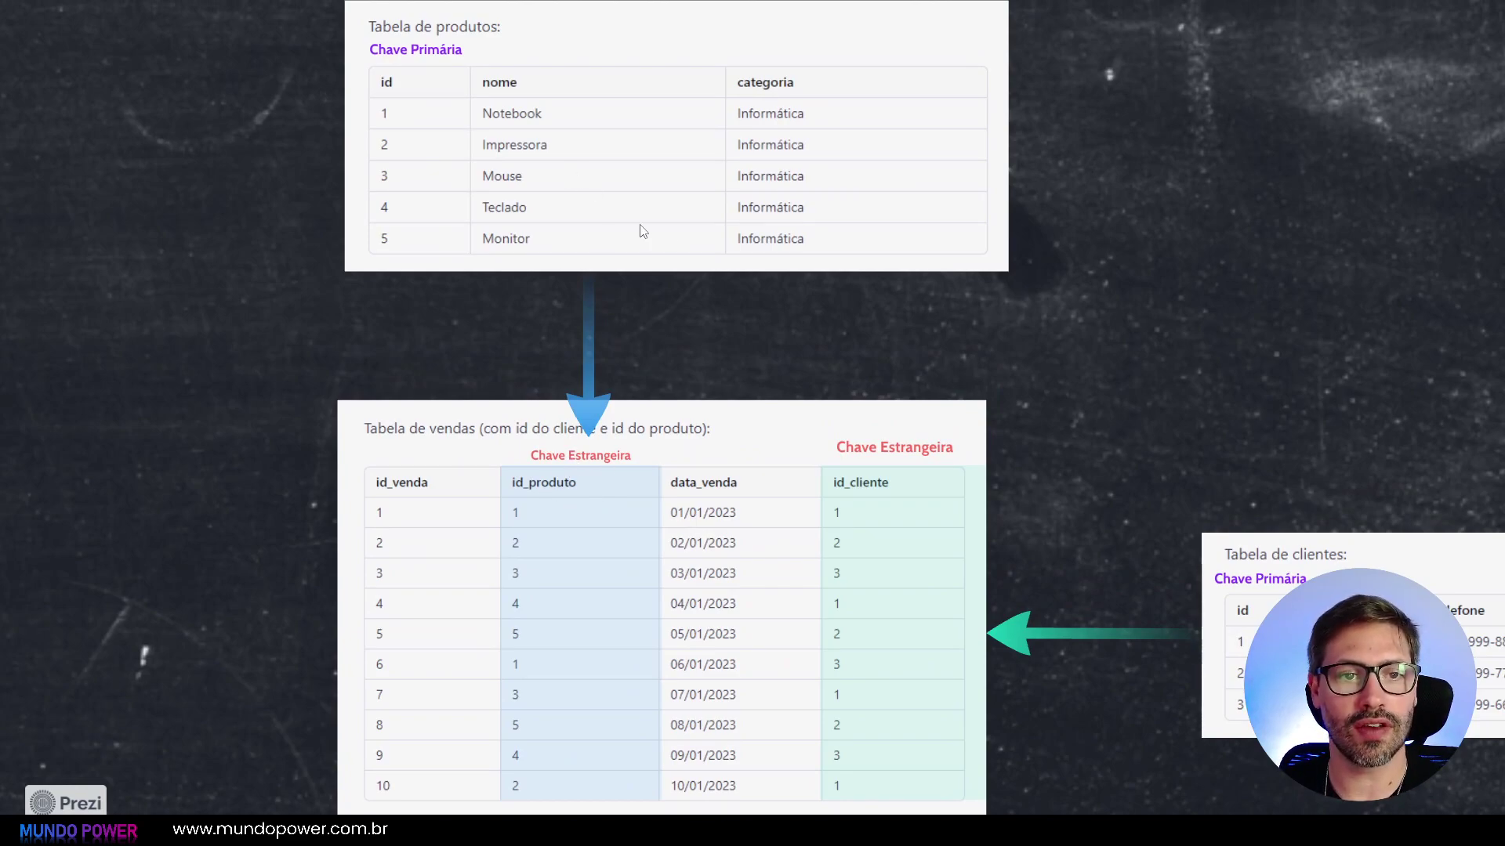
{"action": "left_click_drag", "start_coordinate": [668, 130], "coordinate": [670, 212]}
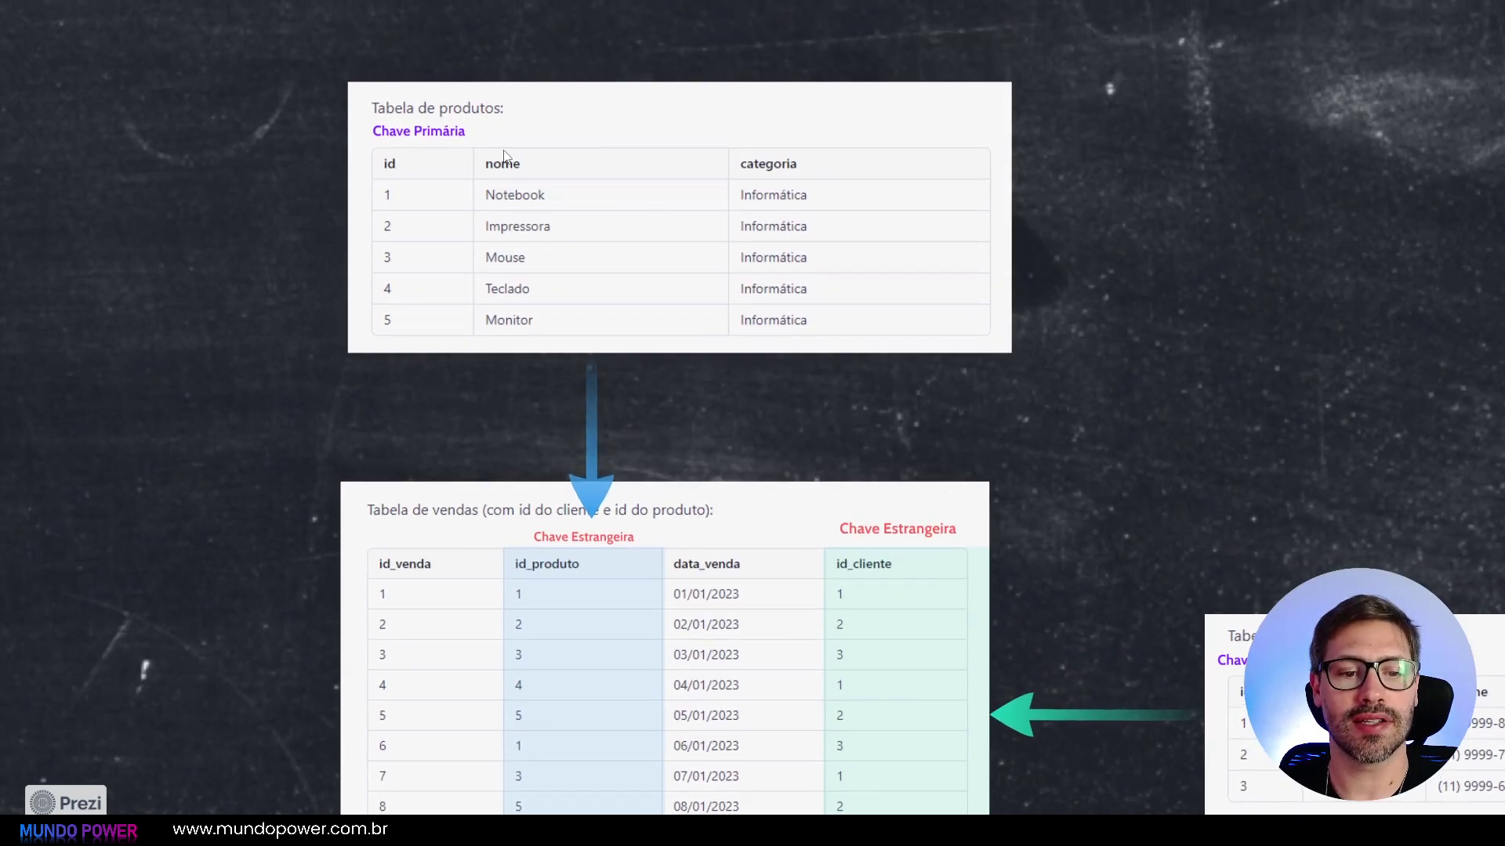
{"action": "left_click_drag", "start_coordinate": [604, 332], "coordinate": [598, 313]}
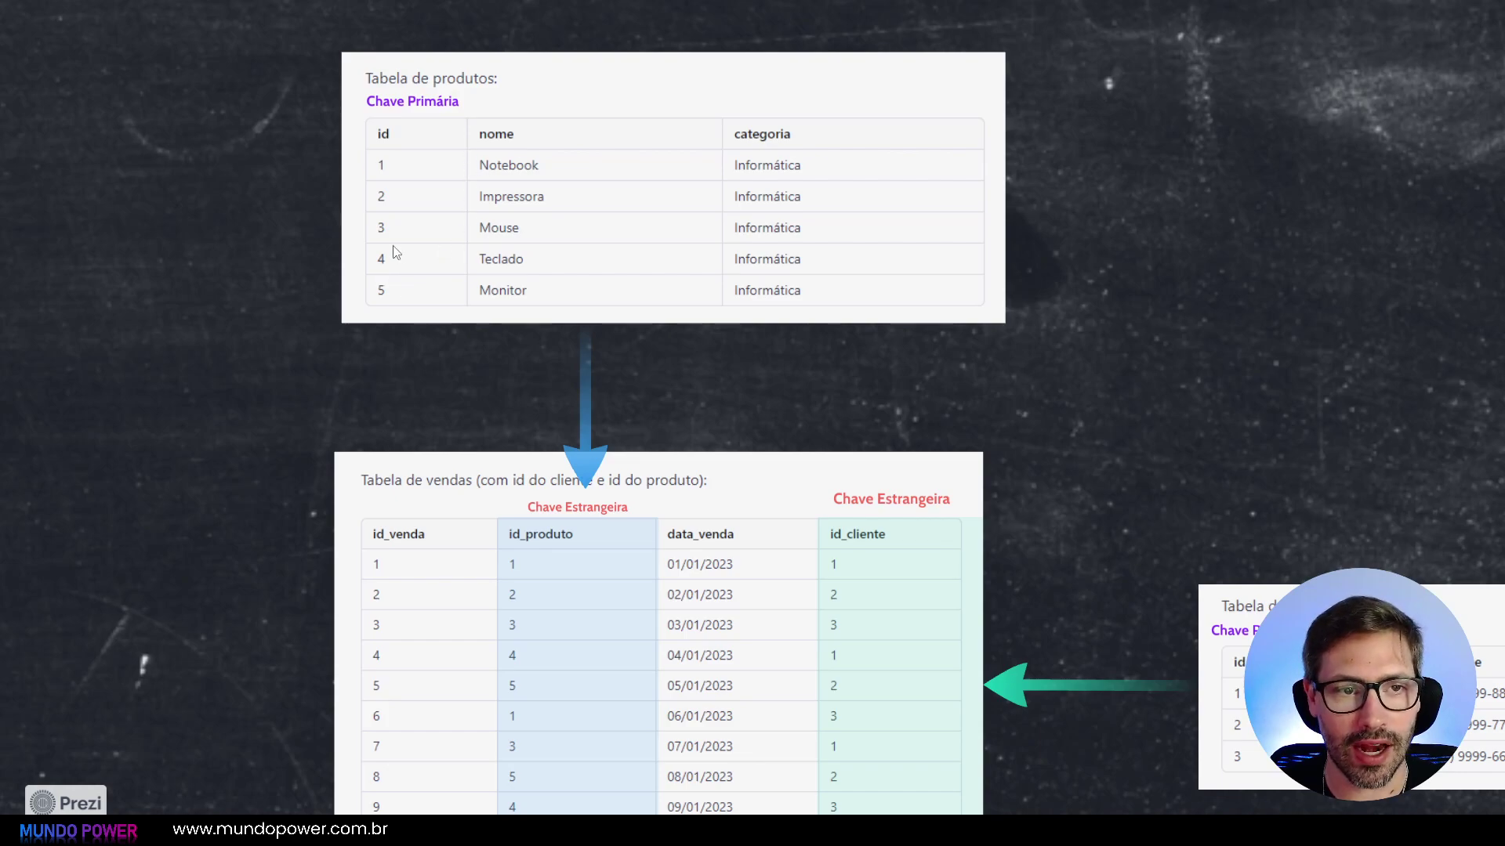
Step: Examine the id_produto foreign key entries of the sales table up close and trace them to the products table
{"action": "key", "text": "Right"}
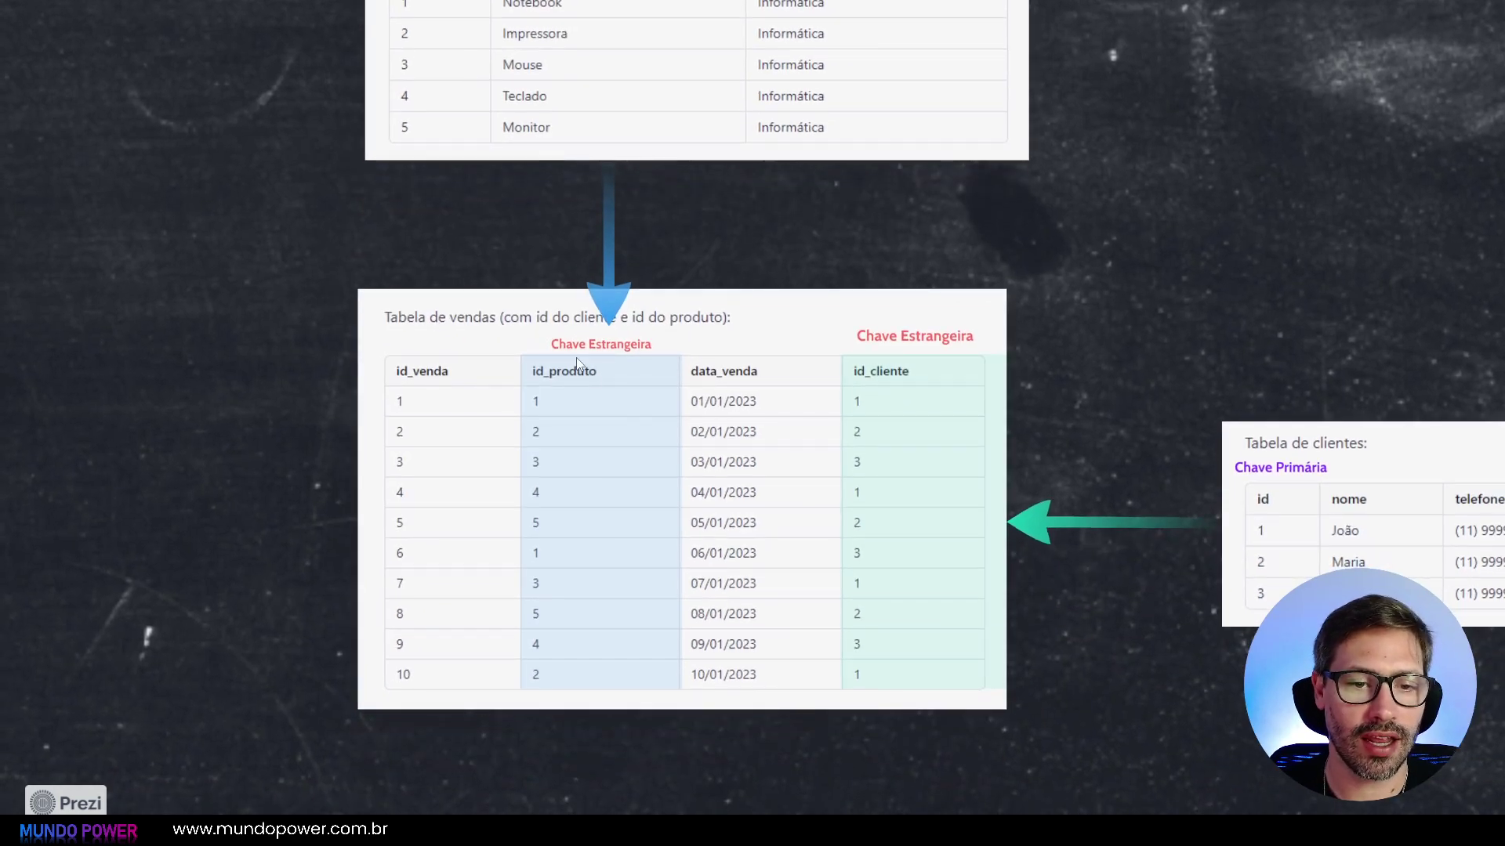
{"action": "key", "text": "Right"}
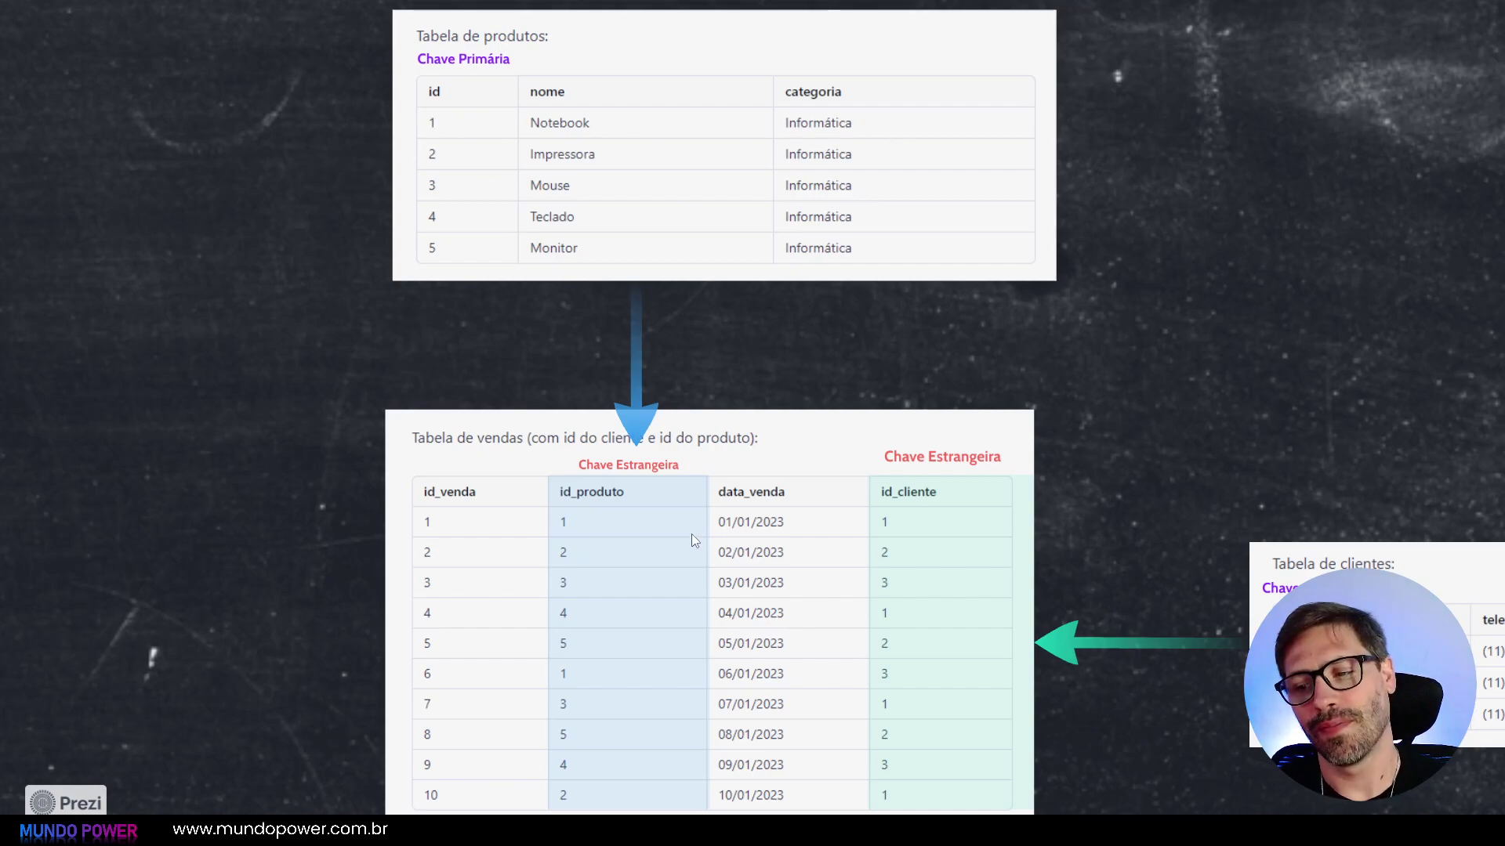
{"action": "left_click_drag", "start_coordinate": [688, 565], "coordinate": [676, 535]}
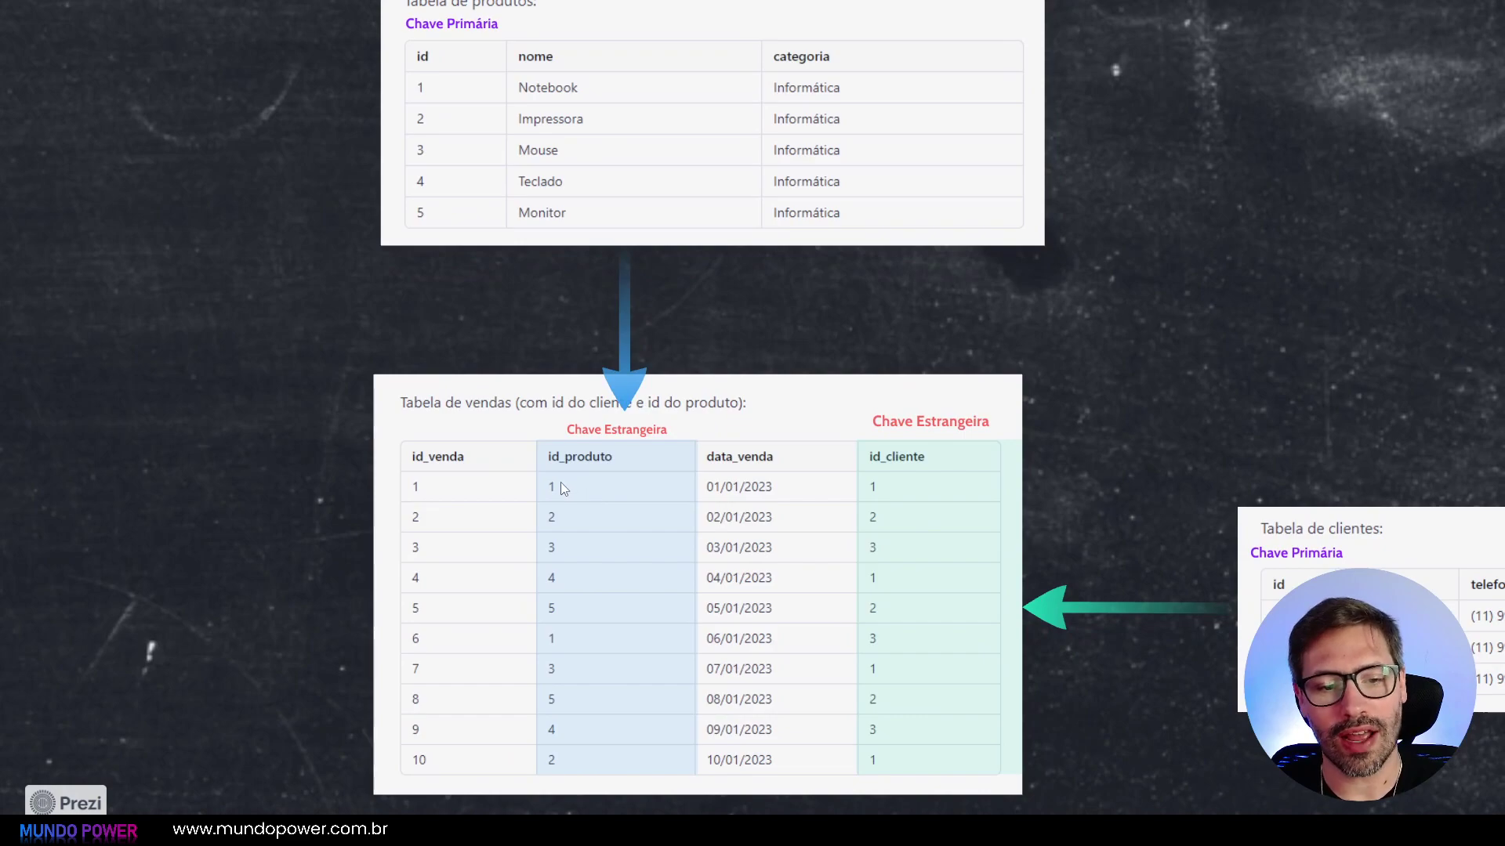
{"action": "scroll", "coordinate": [561, 482], "scroll_direction": "up", "scroll_amount": 3}
{"action": "scroll", "coordinate": [567, 497], "scroll_direction": "up", "scroll_amount": 3}
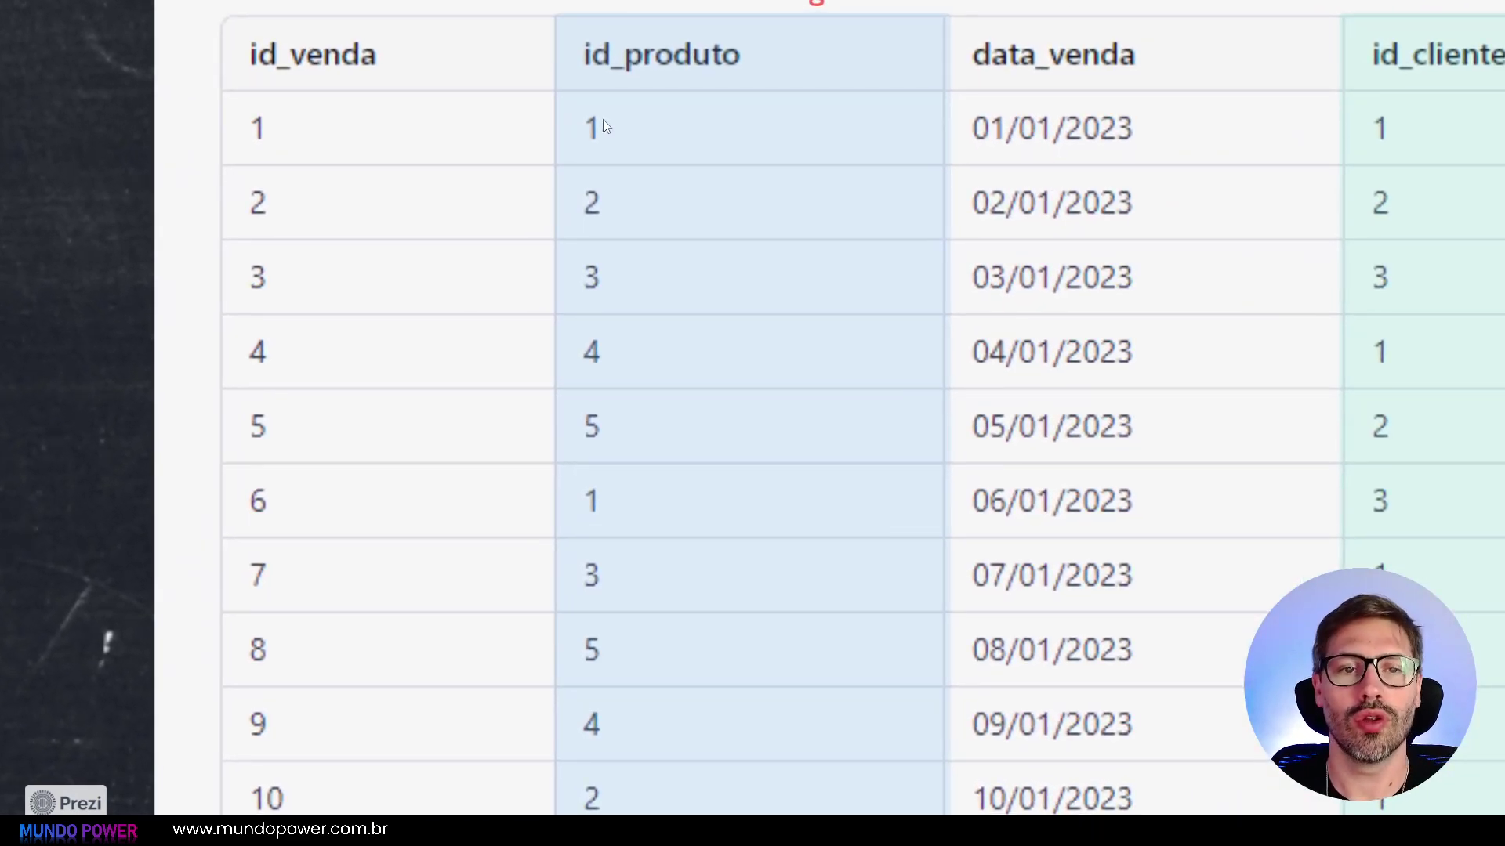
{"action": "scroll", "coordinate": [603, 119], "scroll_direction": "down", "scroll_amount": 5}
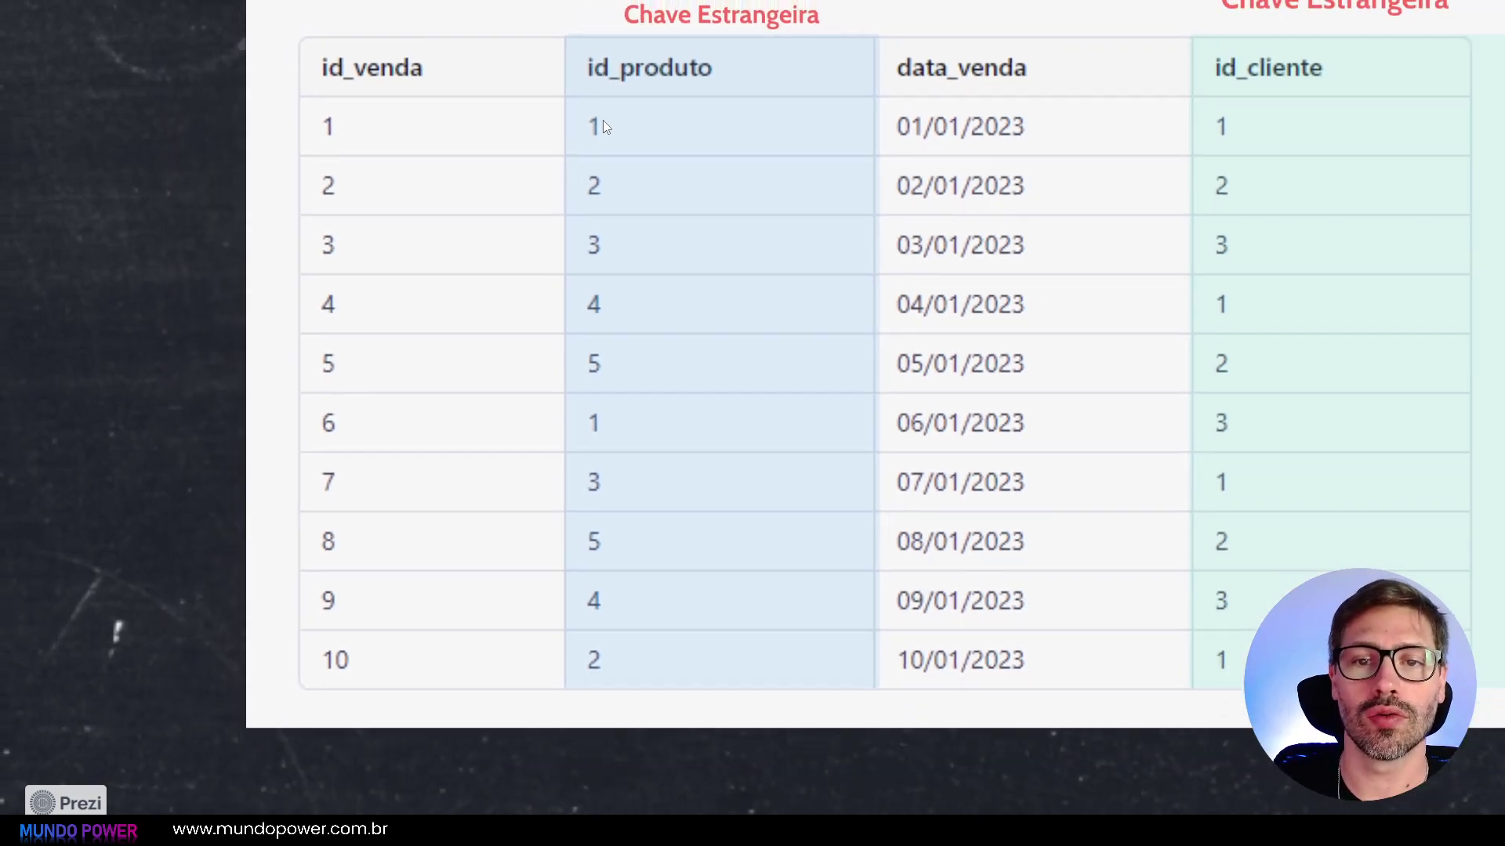
{"action": "scroll", "coordinate": [675, 223], "scroll_direction": "up", "scroll_amount": 5}
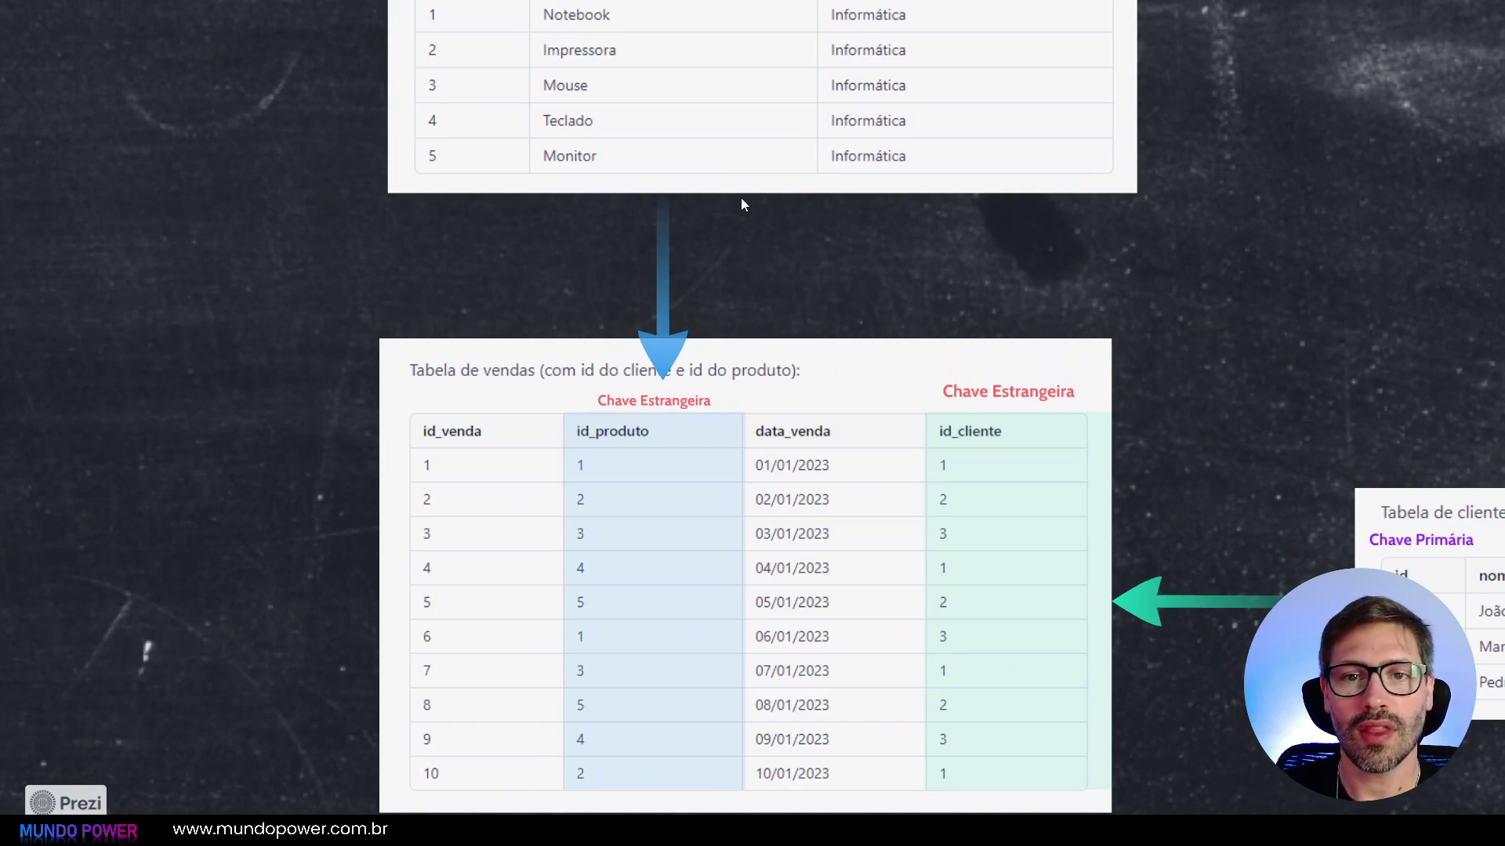
{"action": "left_click_drag", "start_coordinate": [746, 218], "coordinate": [764, 315]}
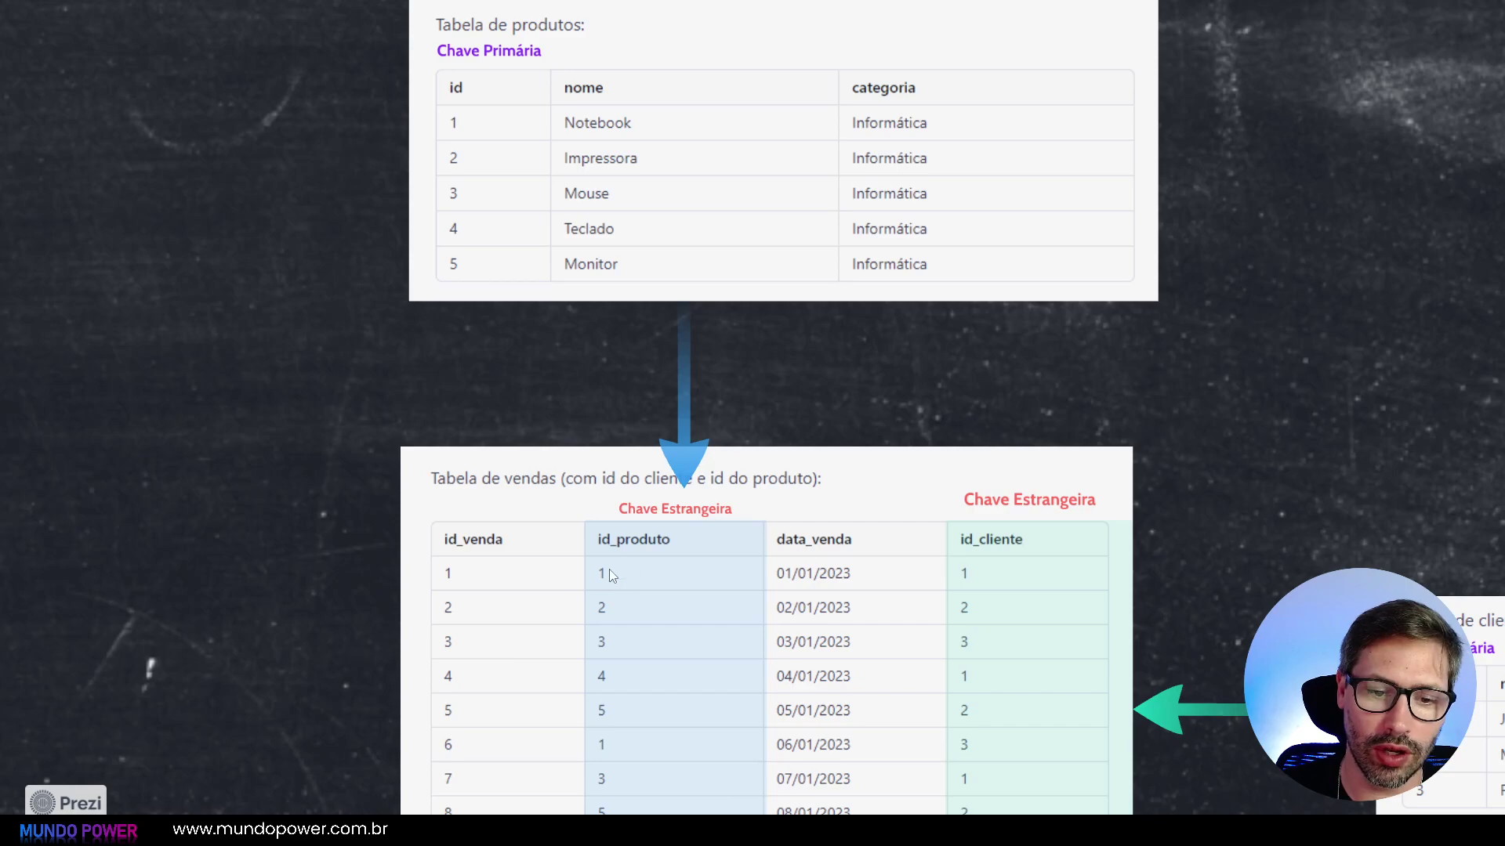
{"action": "scroll", "coordinate": [614, 566], "scroll_direction": "up", "scroll_amount": 3}
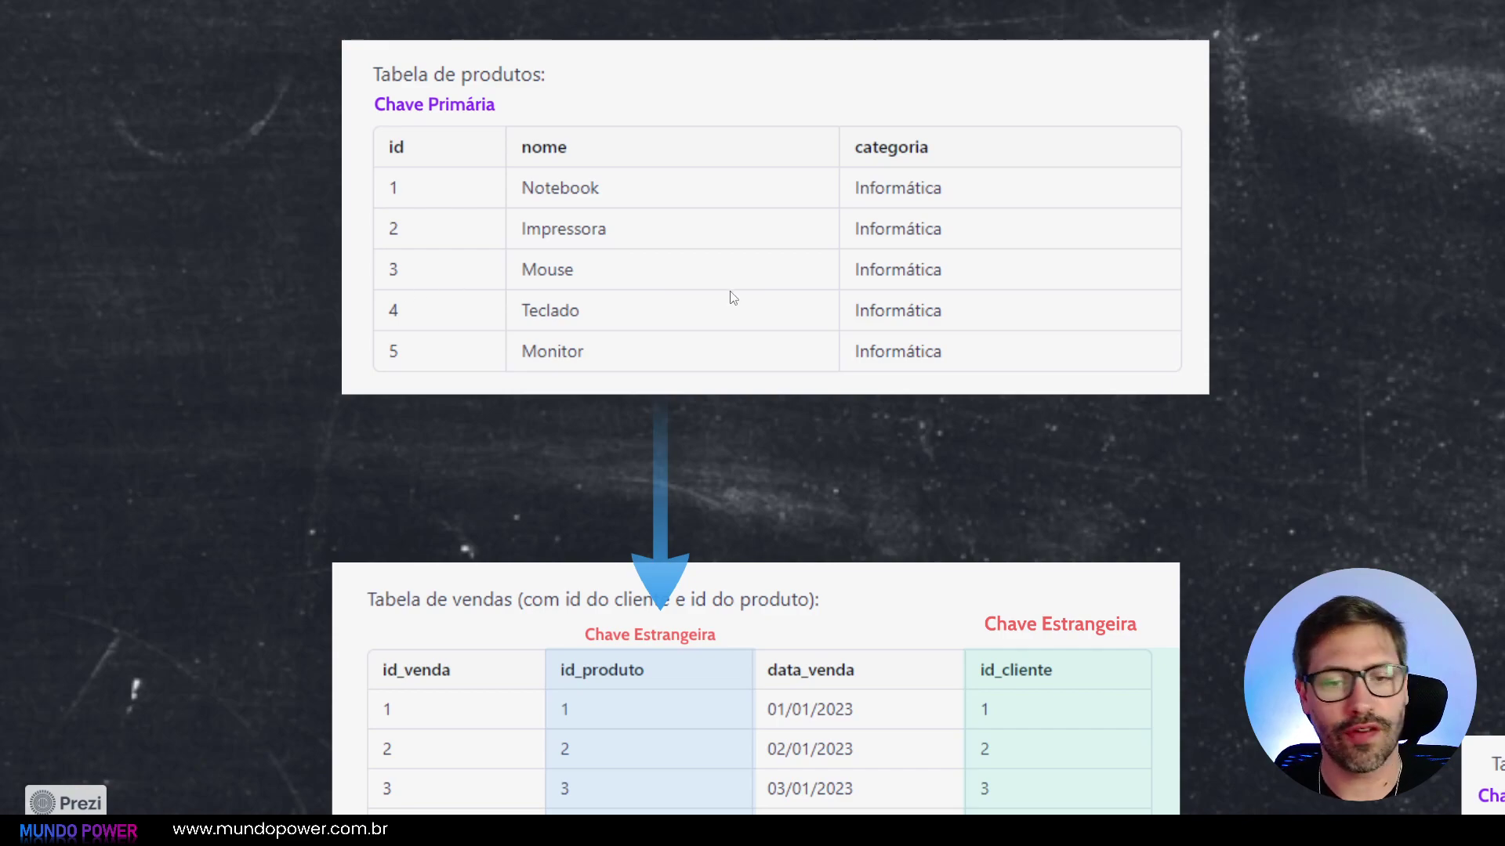
{"action": "key", "text": "Right"}
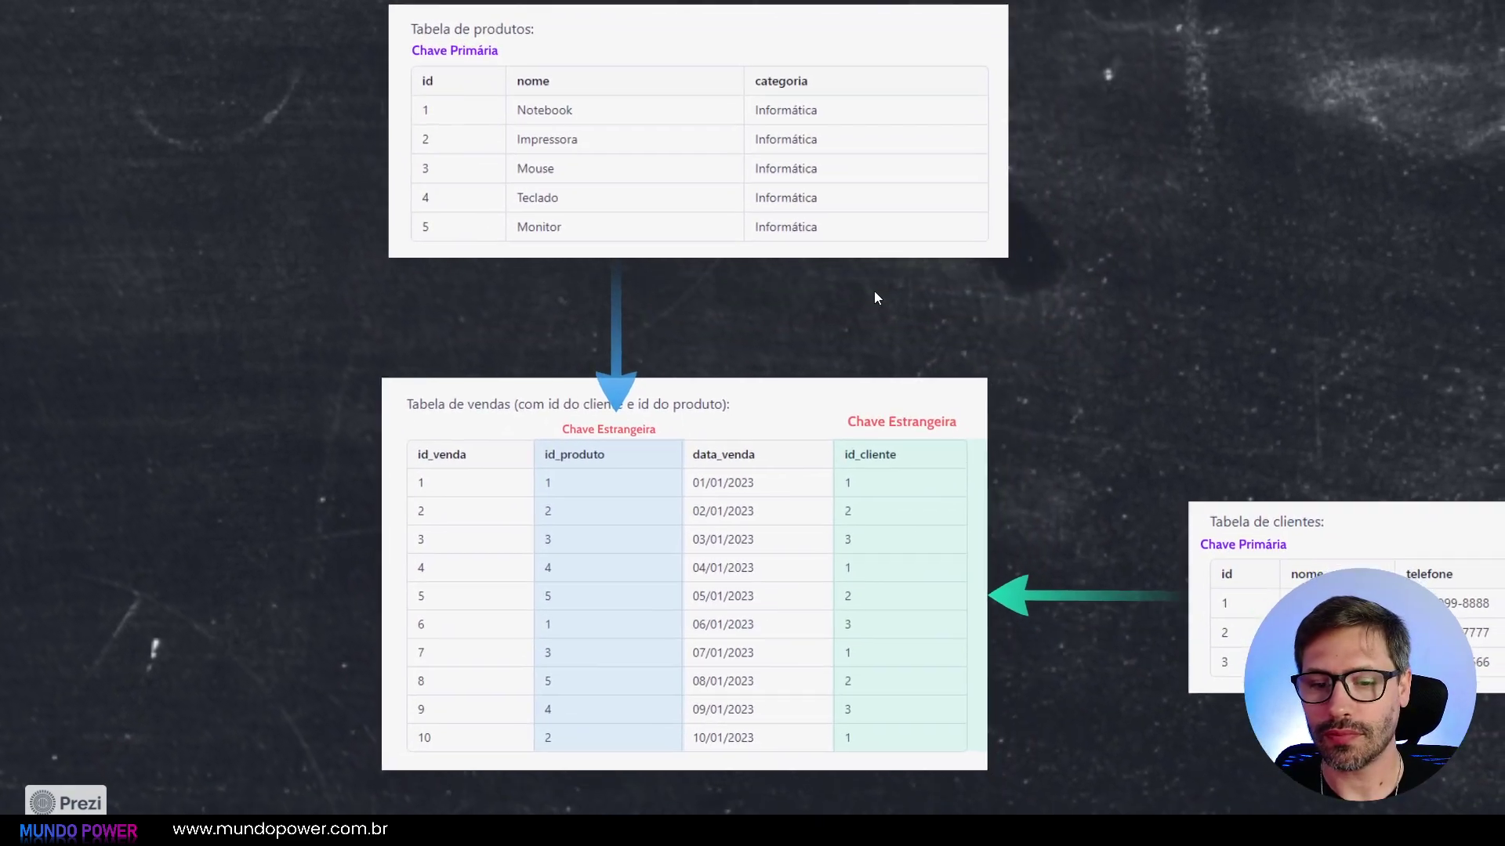
{"action": "key", "text": "Right"}
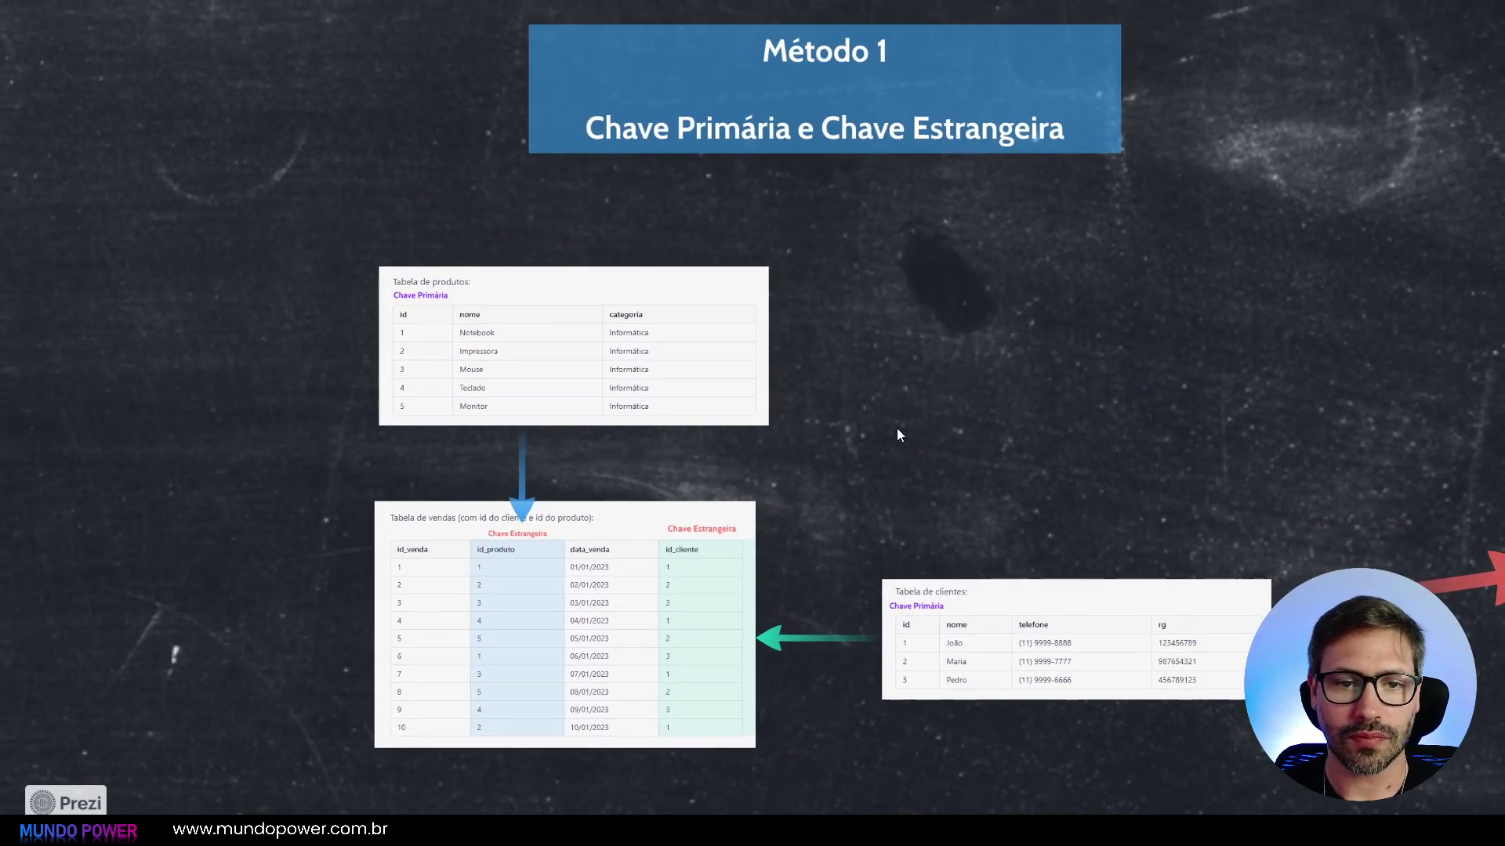
Step: Leave the full-screen presentation and switch to the SharePoint Vendas1 list
{"action": "key", "text": "Escape"}
{"action": "mouse_move", "coordinate": [269, 8]}
{"action": "left_click", "coordinate": [345, 9]}
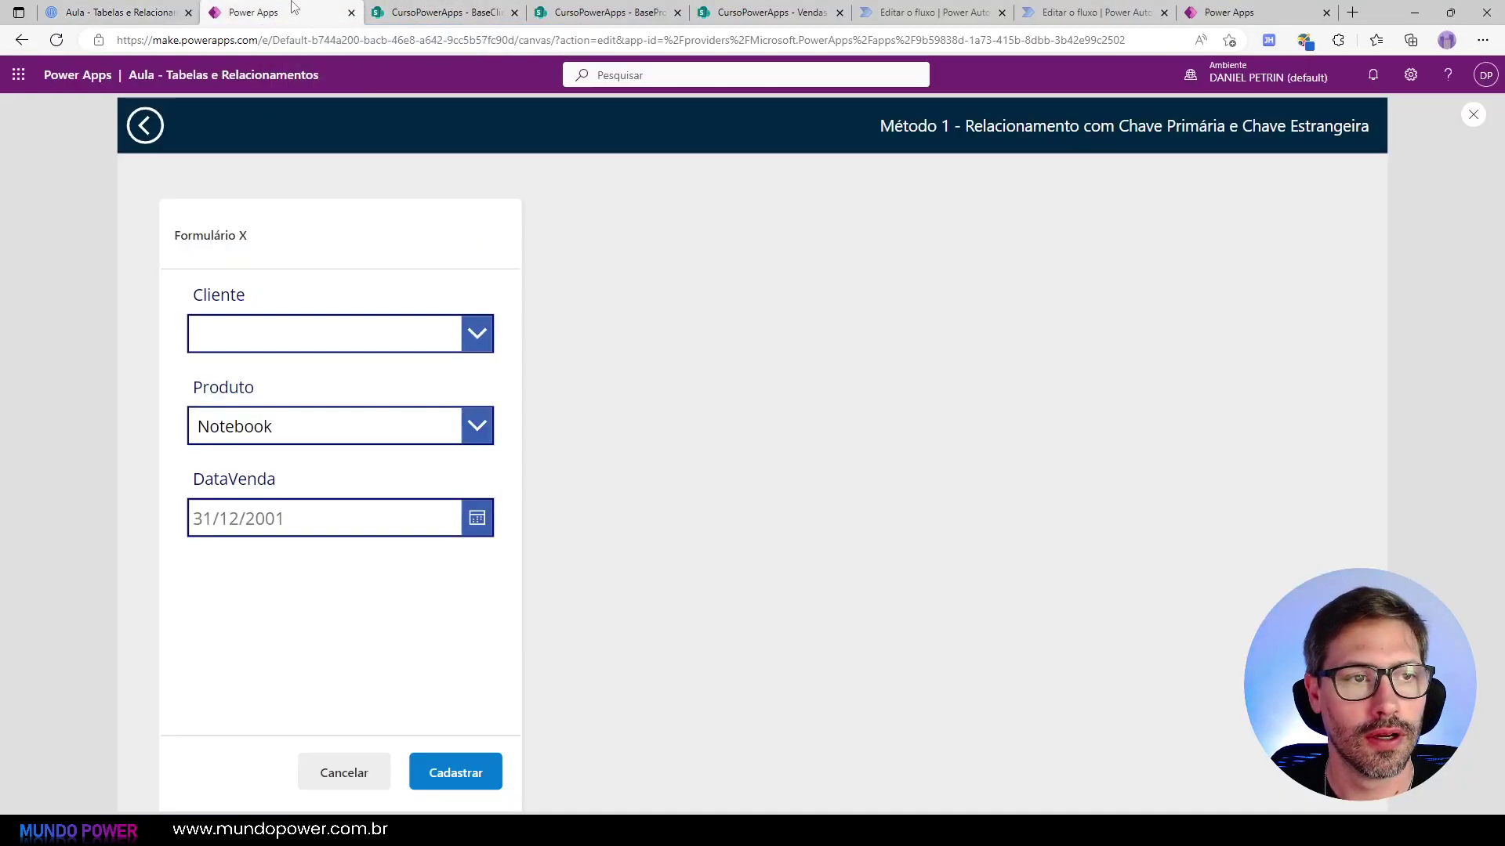
{"action": "left_click", "coordinate": [632, 7]}
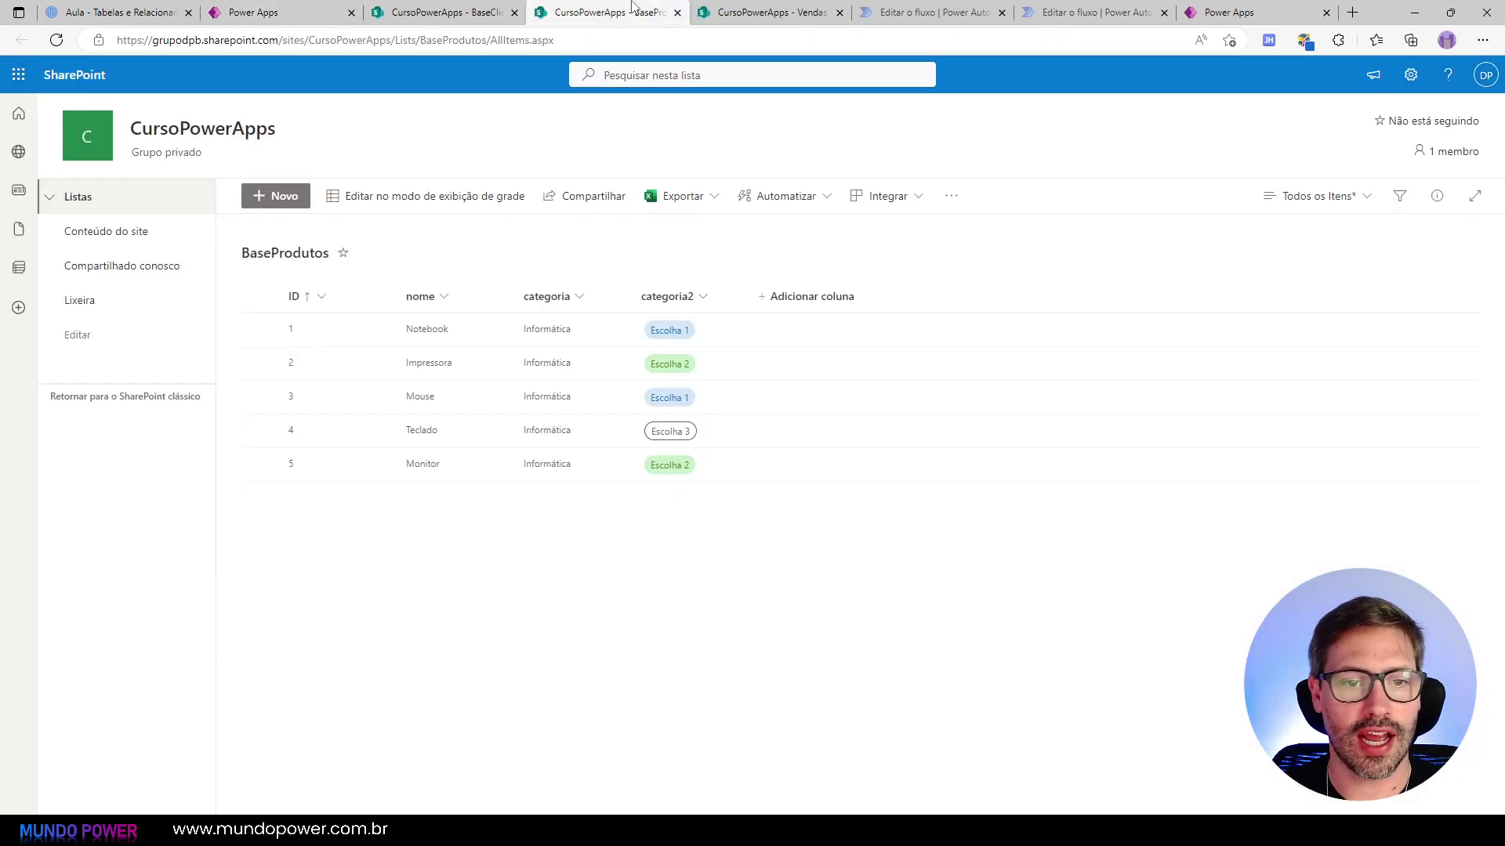
{"action": "left_click", "coordinate": [783, 10]}
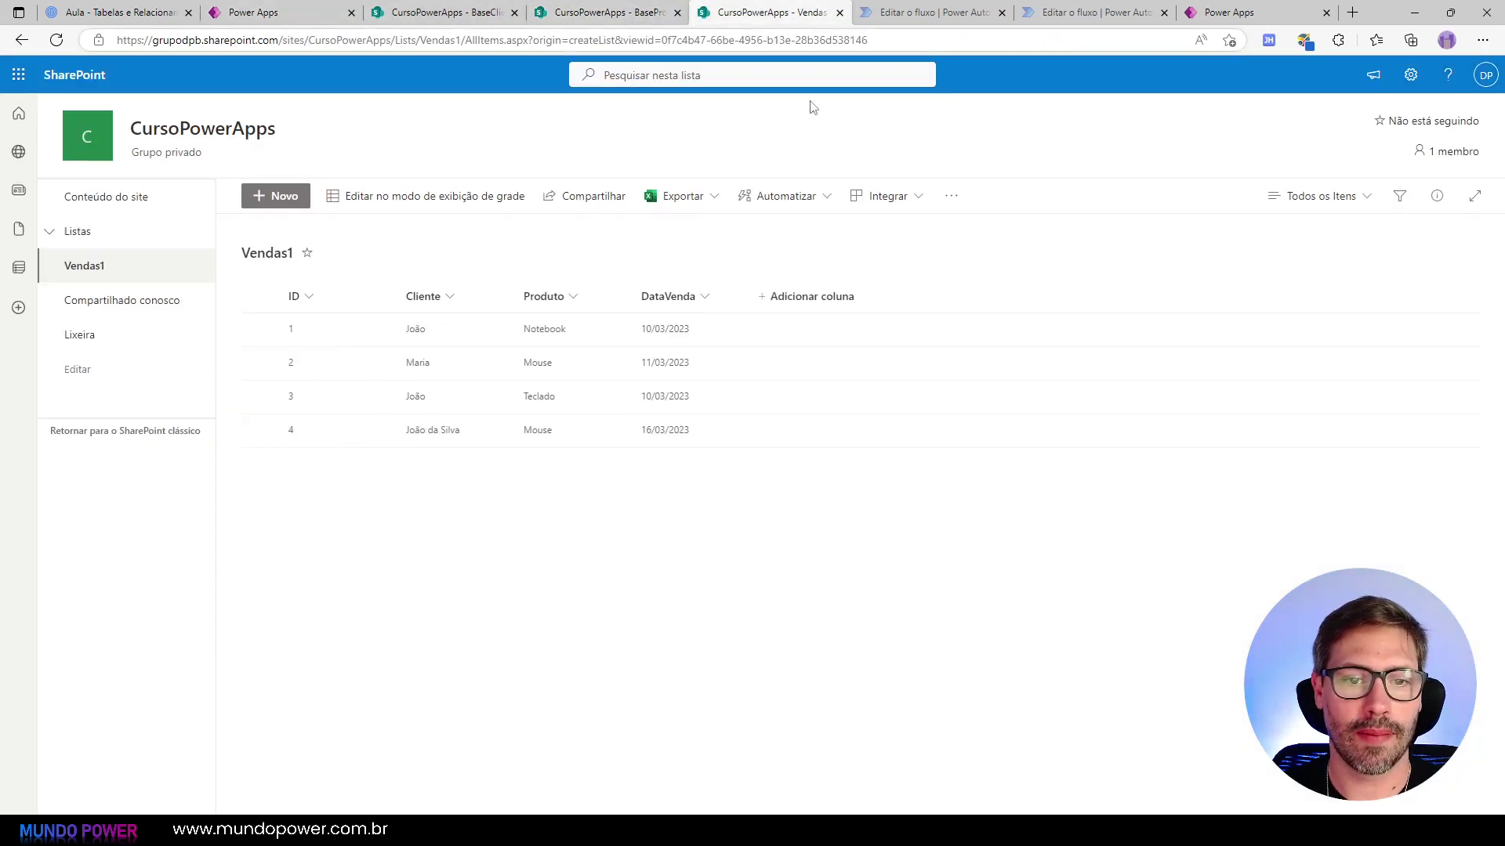
Step: Add a Número column named IdCliente to the Vendas1 list and save it
{"action": "left_click", "coordinate": [811, 295]}
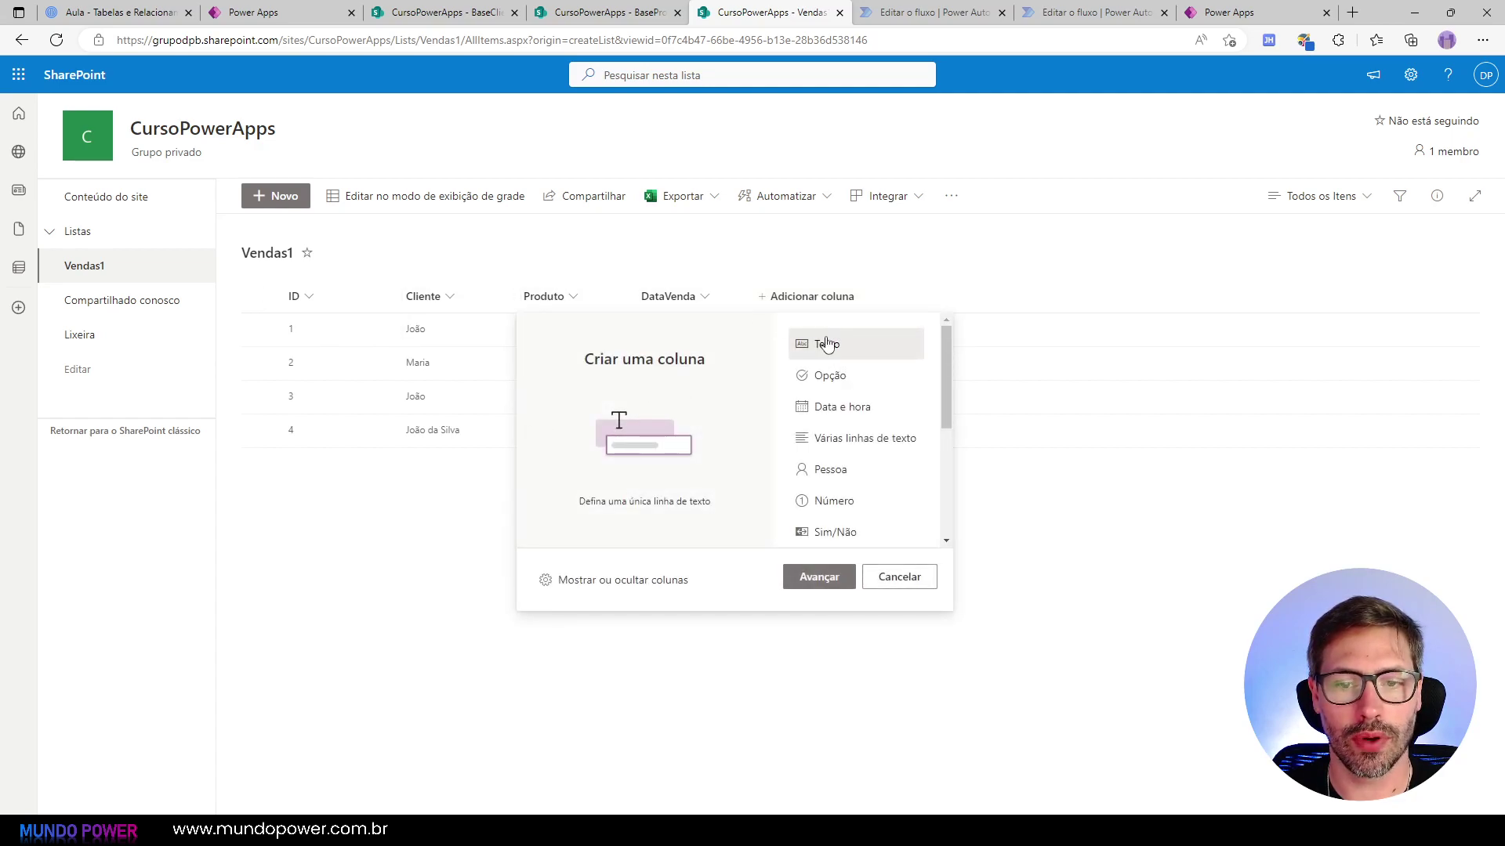
{"action": "left_click", "coordinate": [848, 511]}
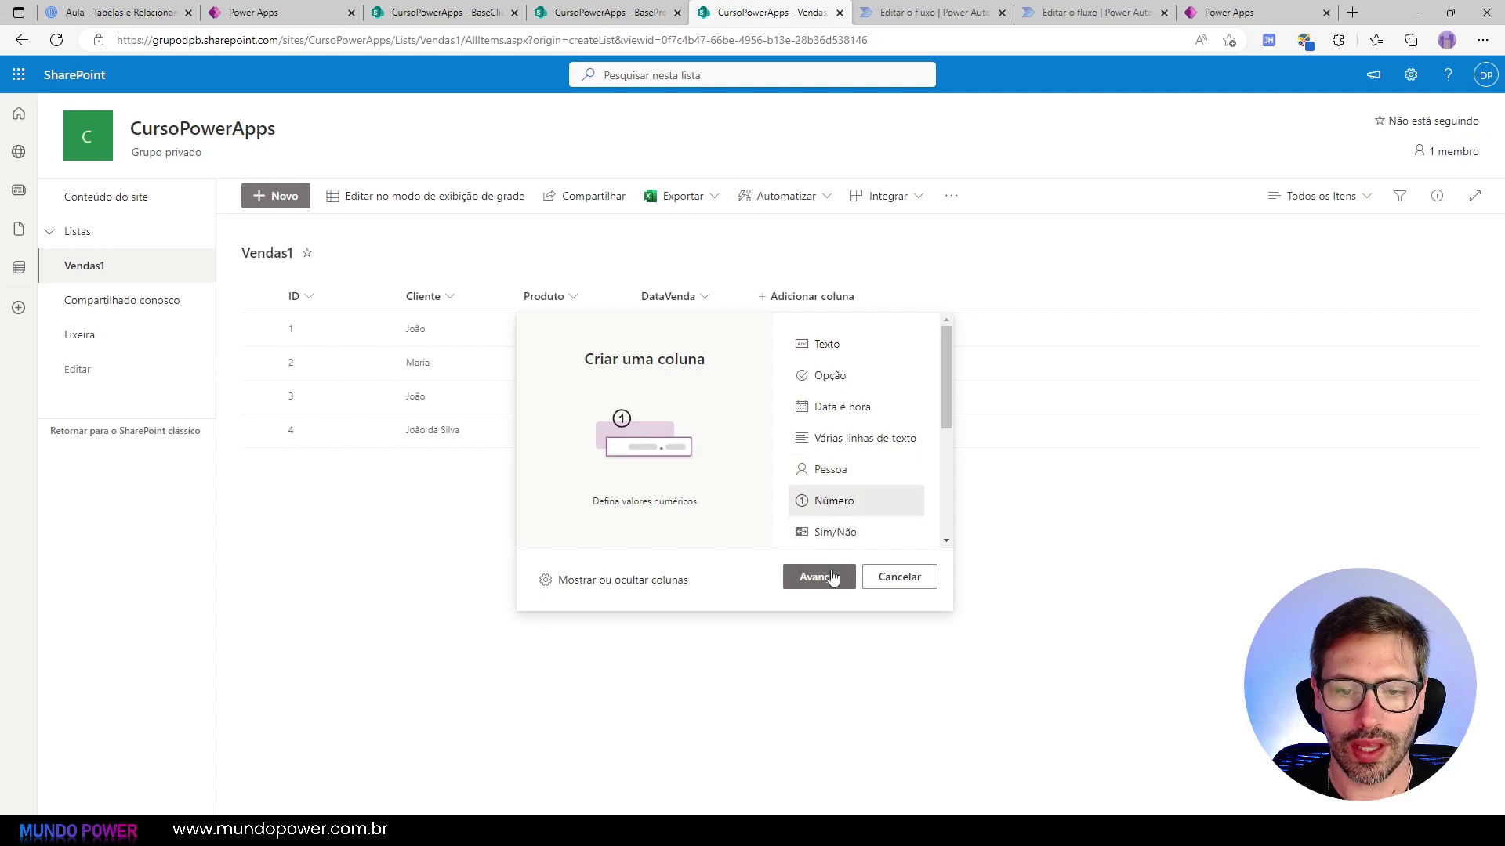
{"action": "left_click", "coordinate": [815, 577]}
{"action": "left_click", "coordinate": [1349, 157]}
{"action": "type", "text": "IdCliente"}
{"action": "left_click", "coordinate": [1286, 793]}
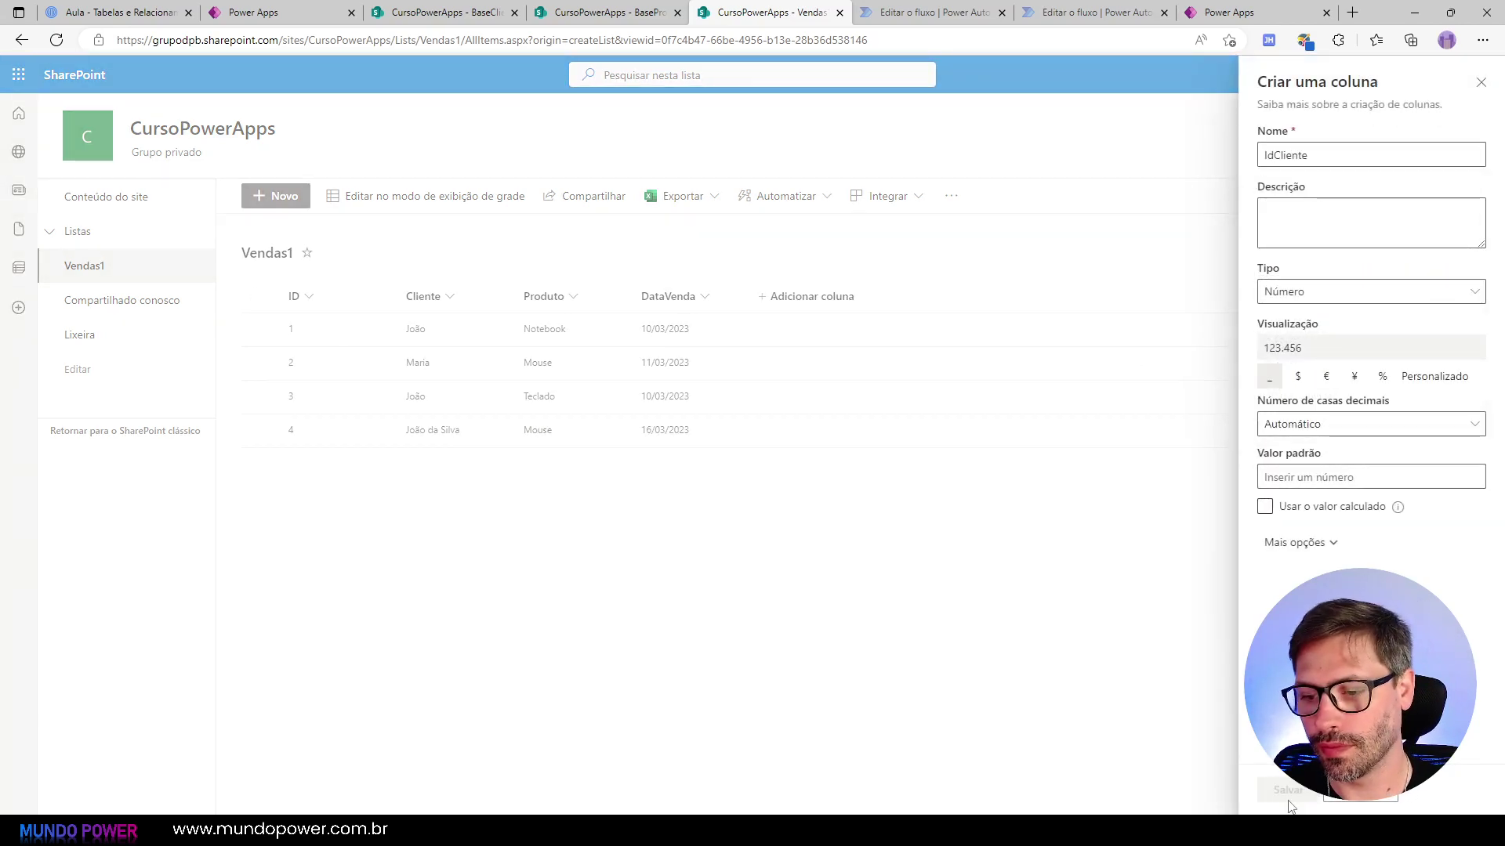
Step: Add another Número column named IdProduto to the Vendas1 list and save it
{"action": "left_click", "coordinate": [925, 296]}
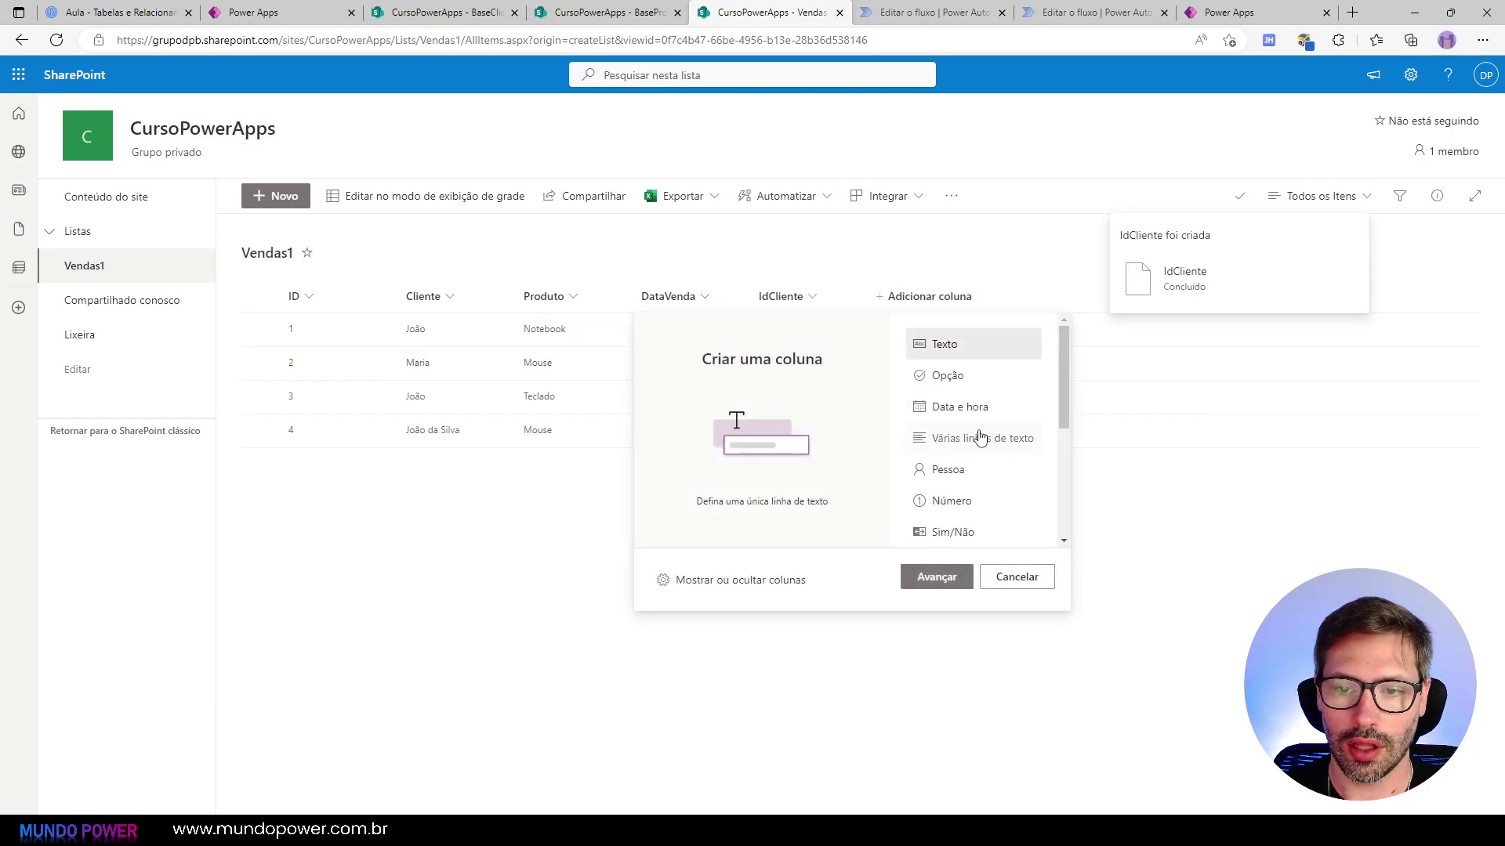
{"action": "left_click", "coordinate": [971, 505]}
{"action": "left_click", "coordinate": [937, 576]}
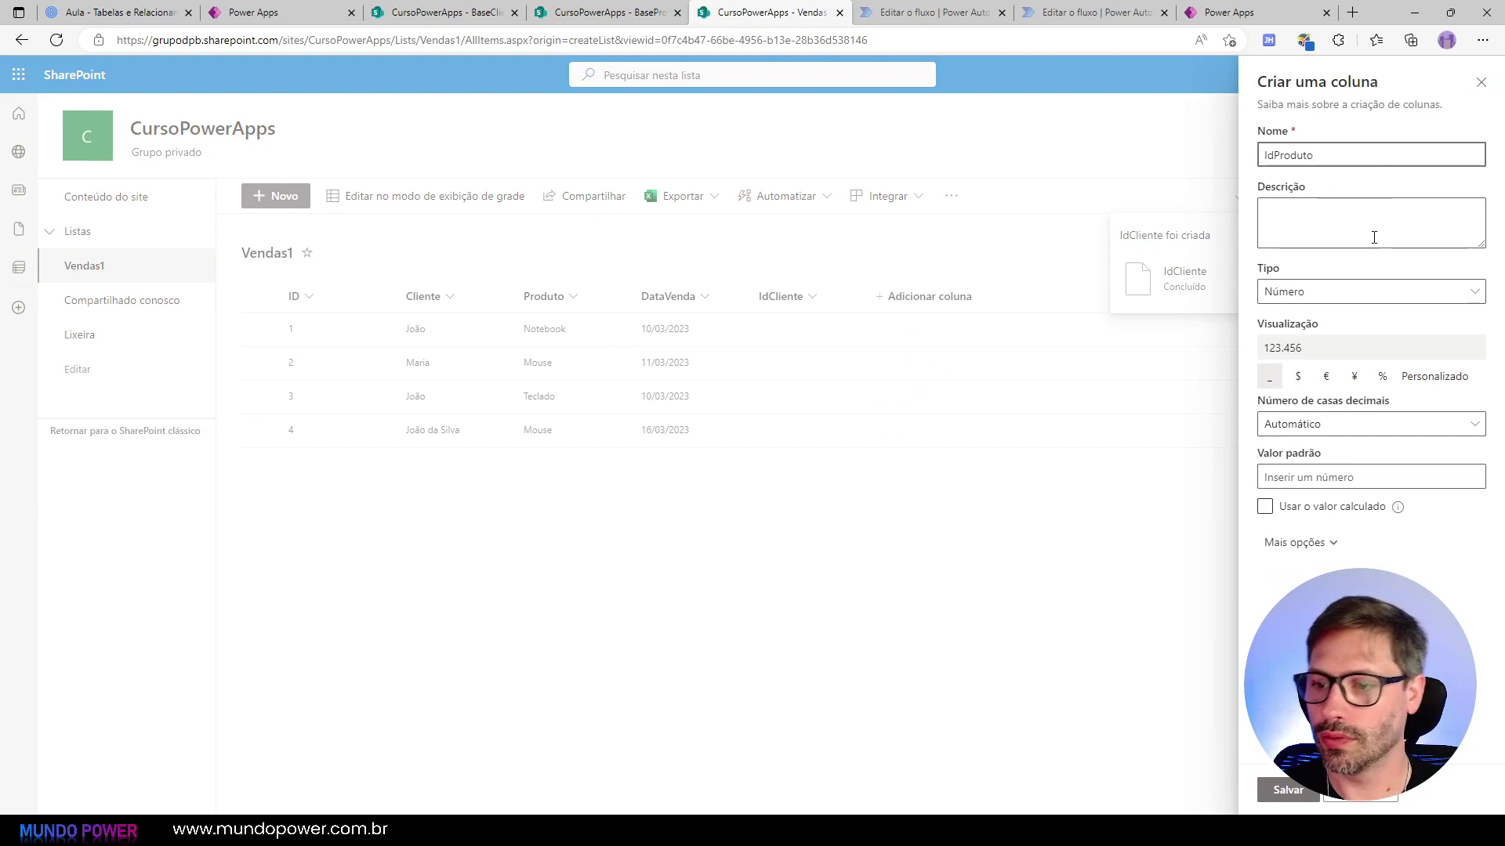
{"action": "type", "text": "IdProduto"}
{"action": "left_click", "coordinate": [1297, 796]}
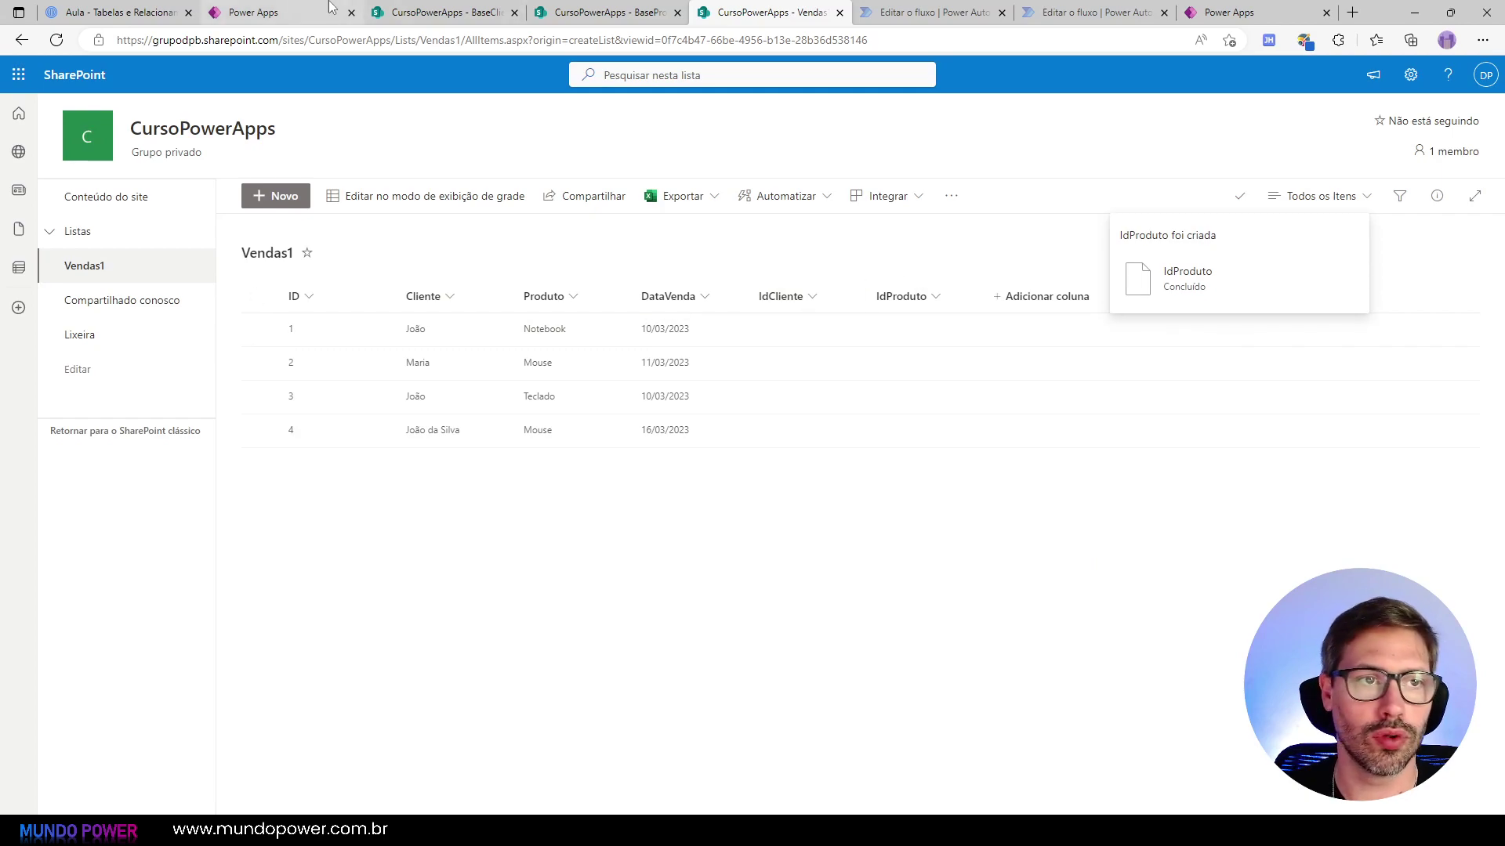
Step: Switch to Power Apps, leave the app preview and refresh the Vendas1 data source
{"action": "left_click", "coordinate": [276, 13]}
{"action": "key", "text": "Escape"}
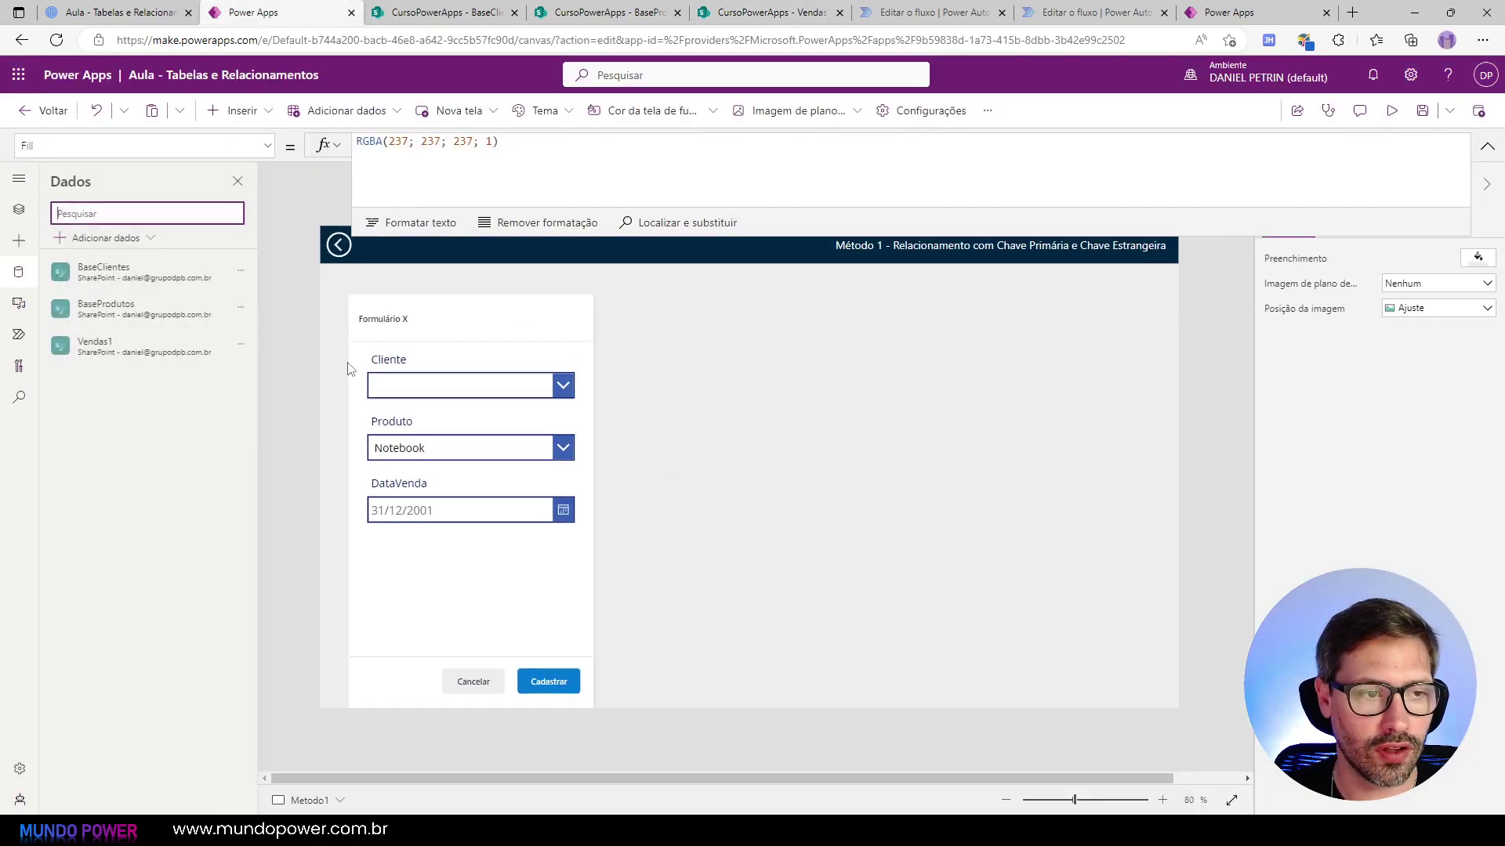
{"action": "left_click", "coordinate": [242, 344]}
{"action": "left_click", "coordinate": [272, 413]}
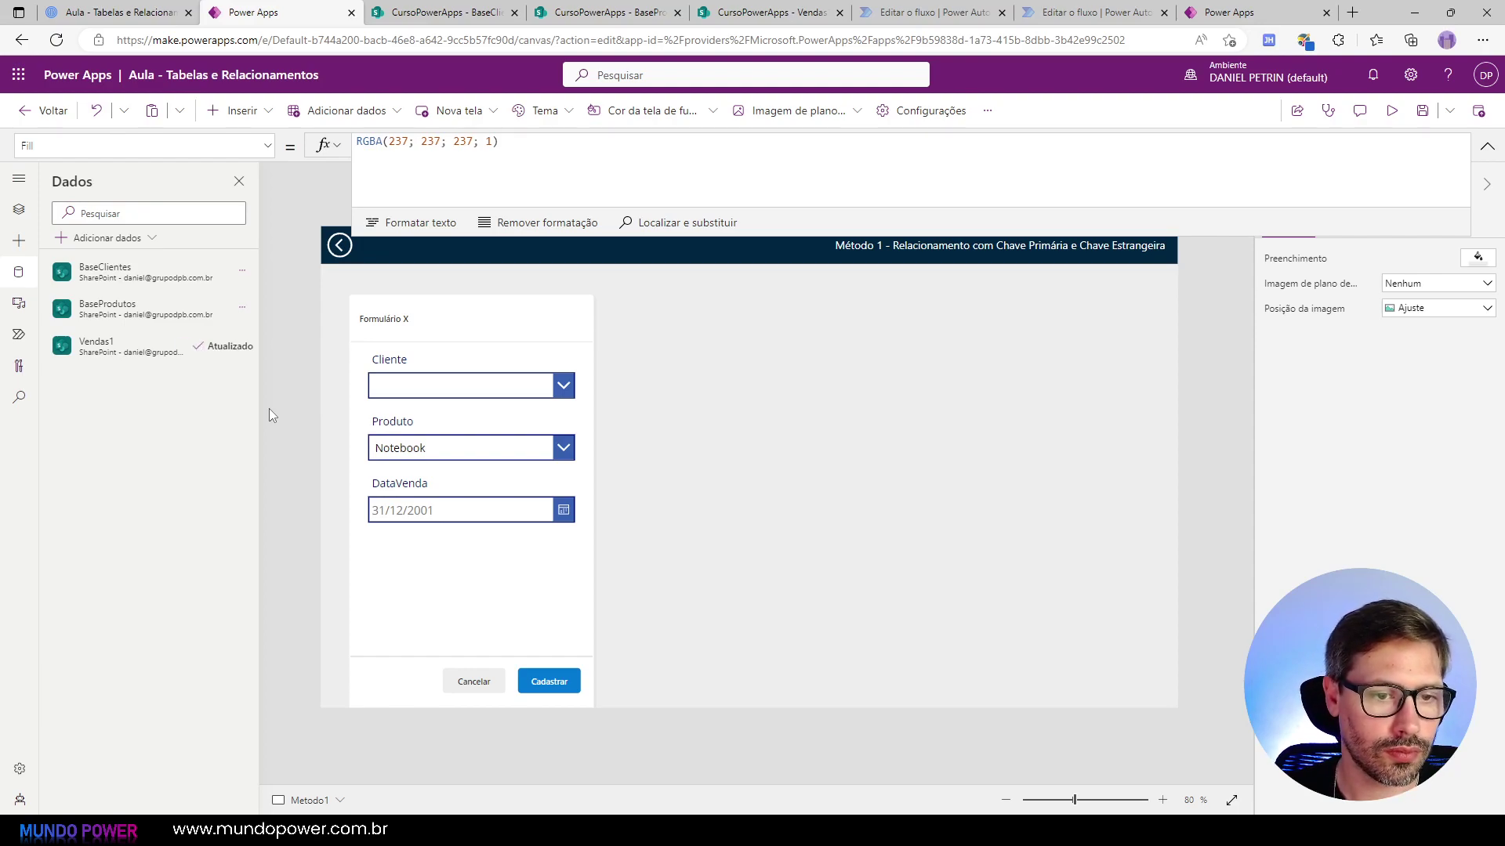
Step: Hide the existing Cliente and Produto cards in the sales form
{"action": "left_click", "coordinate": [474, 387]}
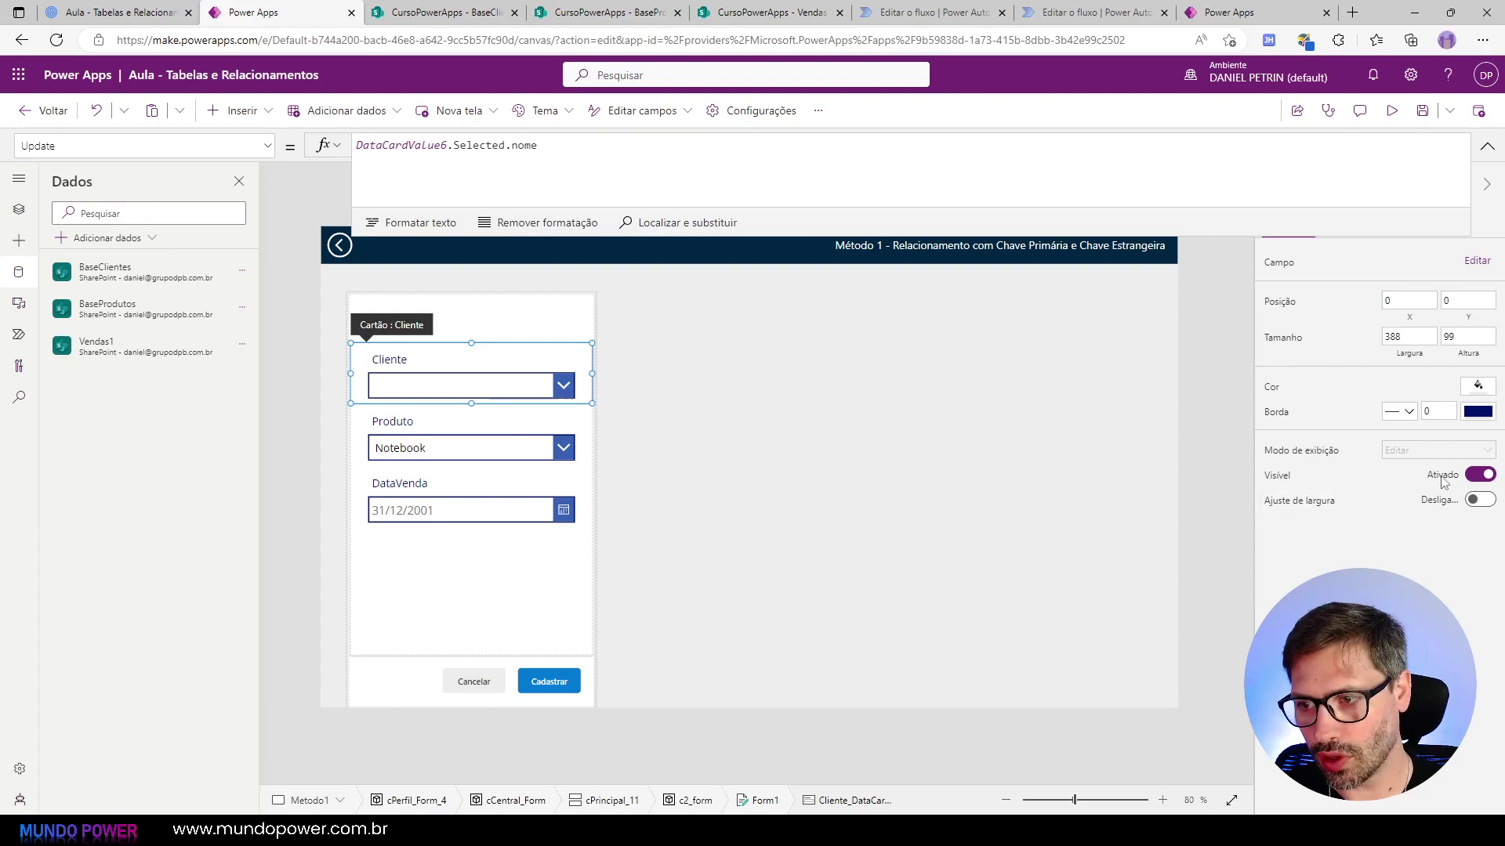
{"action": "left_click", "coordinate": [1480, 475]}
{"action": "left_click", "coordinate": [460, 387]}
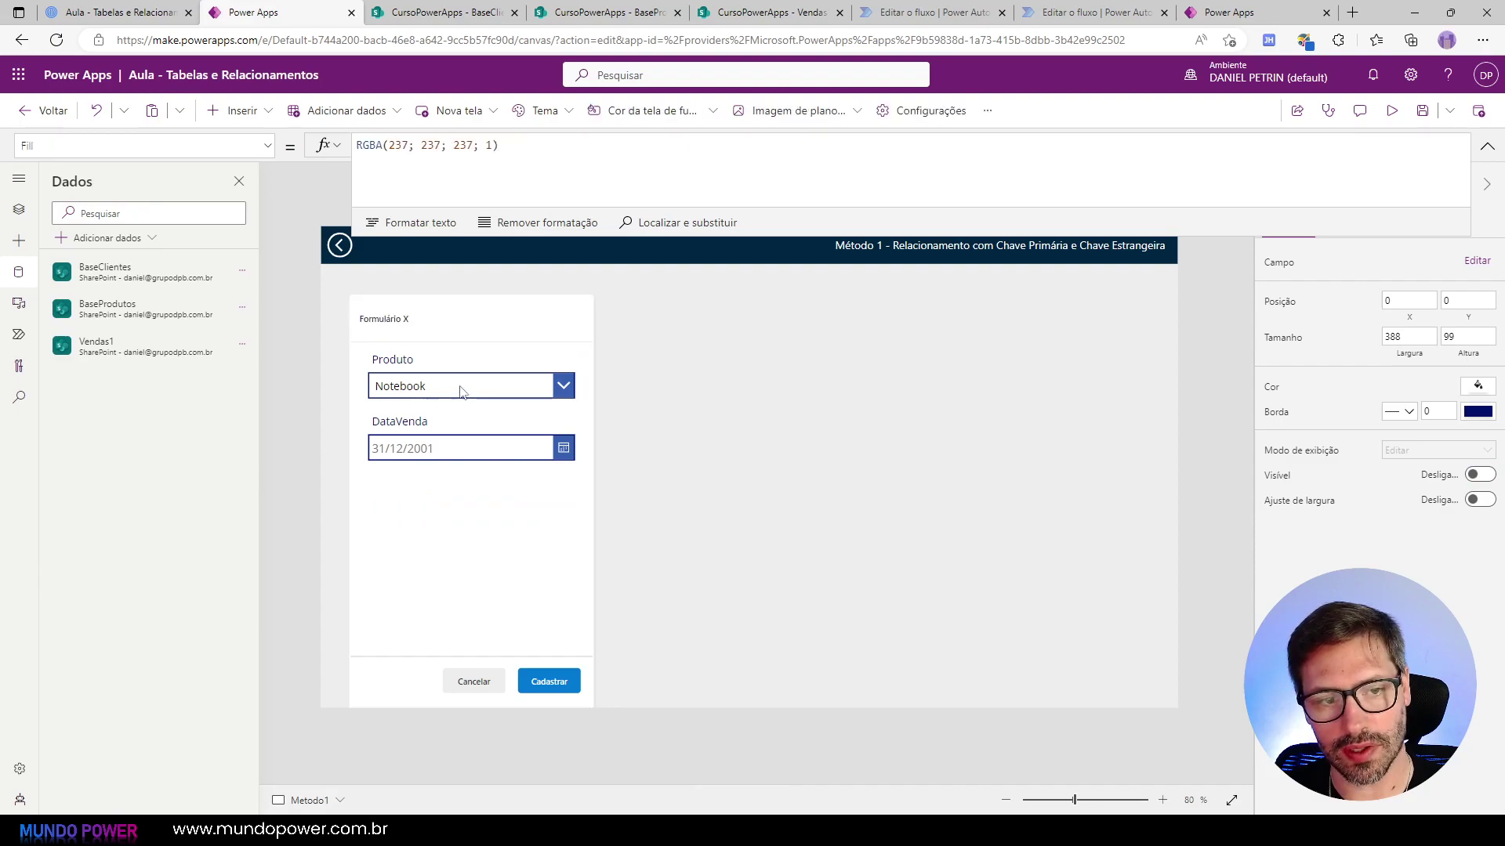
{"action": "left_click", "coordinate": [1479, 475]}
{"action": "left_click", "coordinate": [337, 473]}
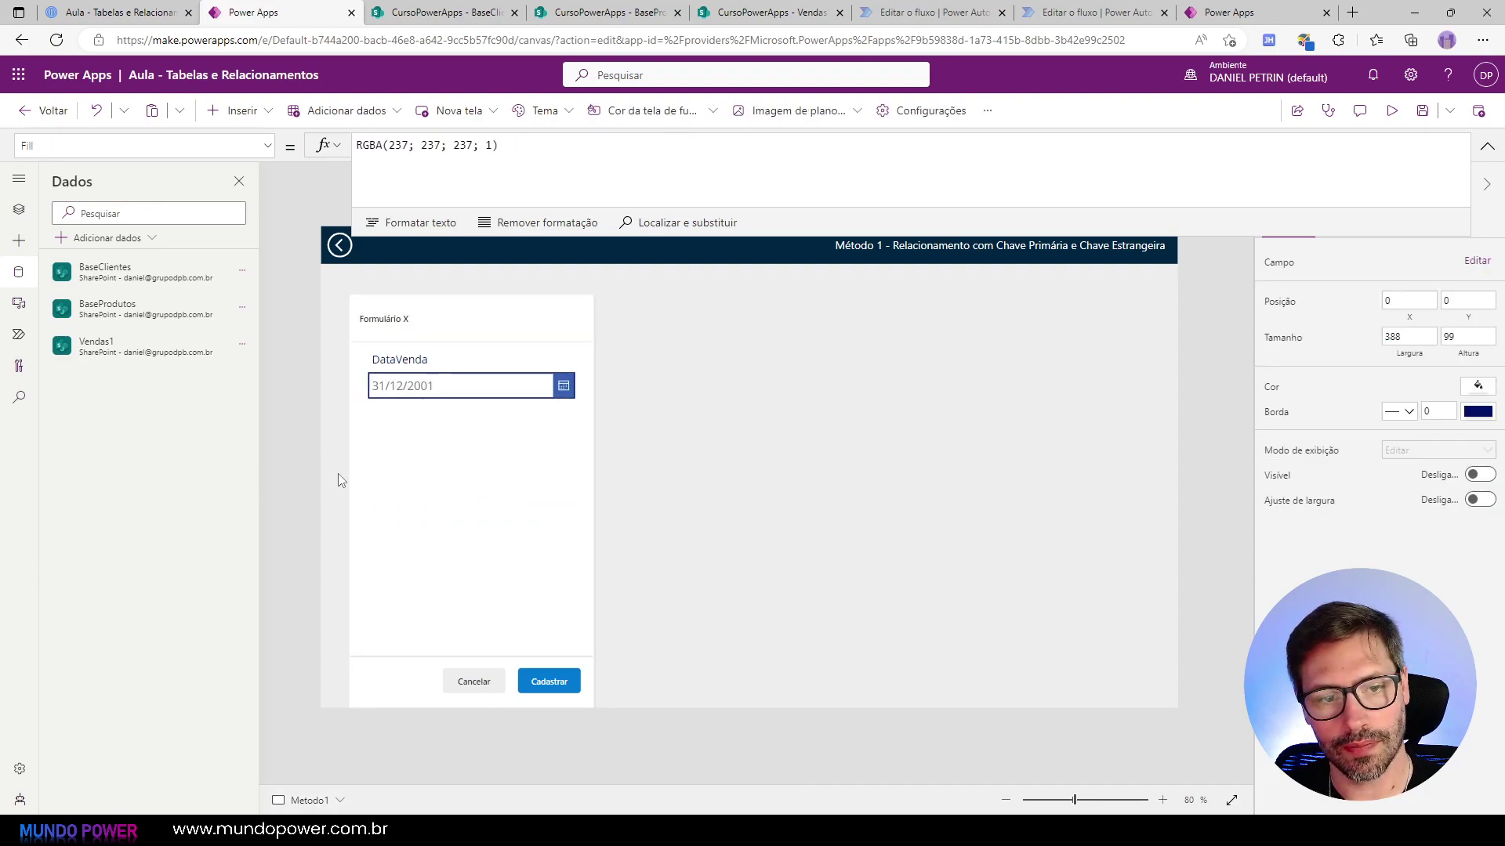
Step: Add the IdCliente and IdProduto fields to the Vendas1 form
{"action": "left_click", "coordinate": [485, 550]}
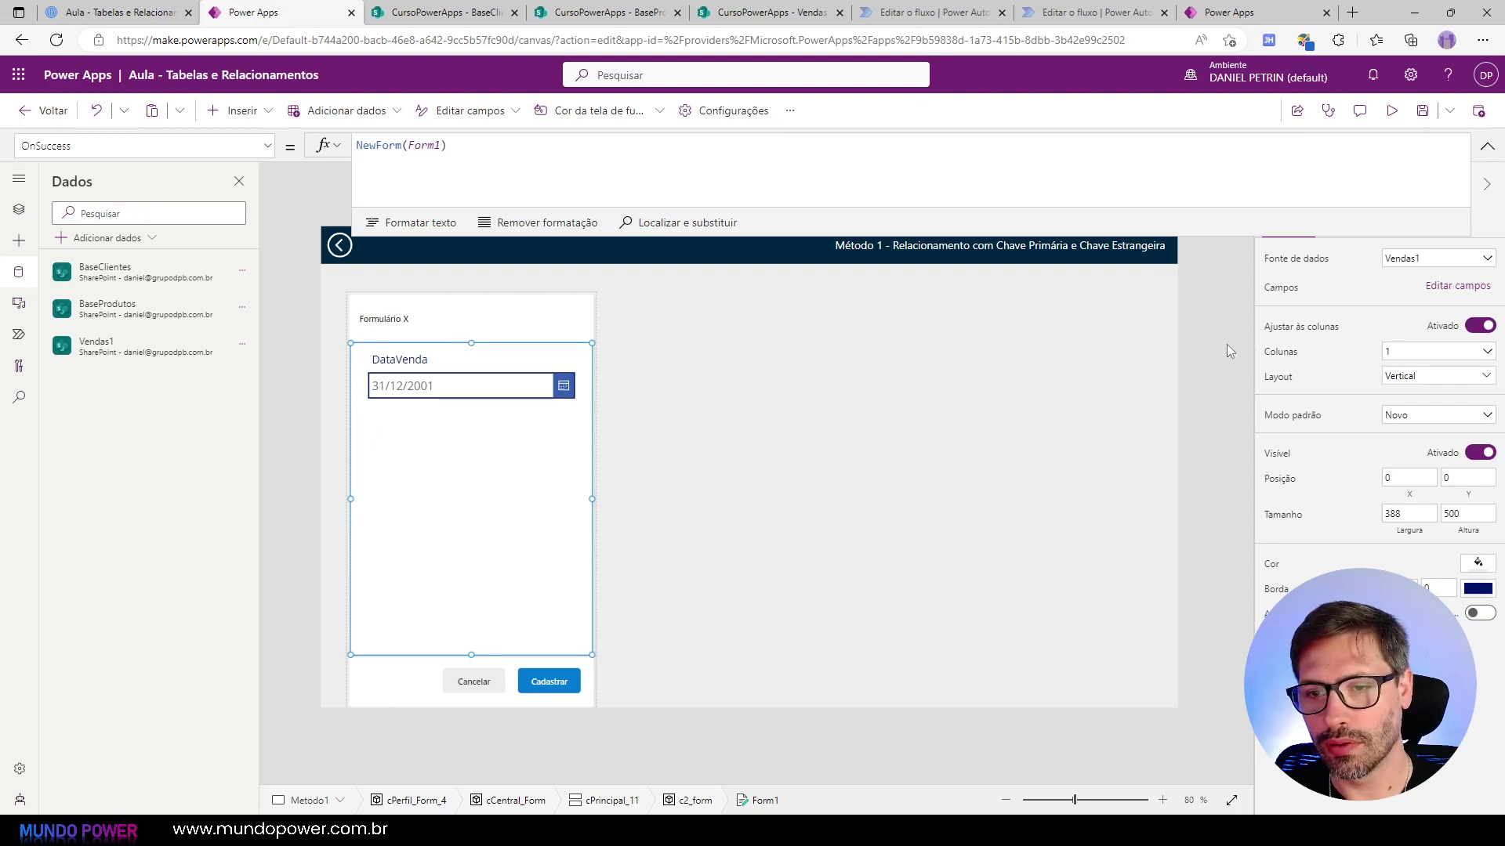
{"action": "left_click", "coordinate": [1488, 147]}
{"action": "left_click", "coordinate": [1434, 286]}
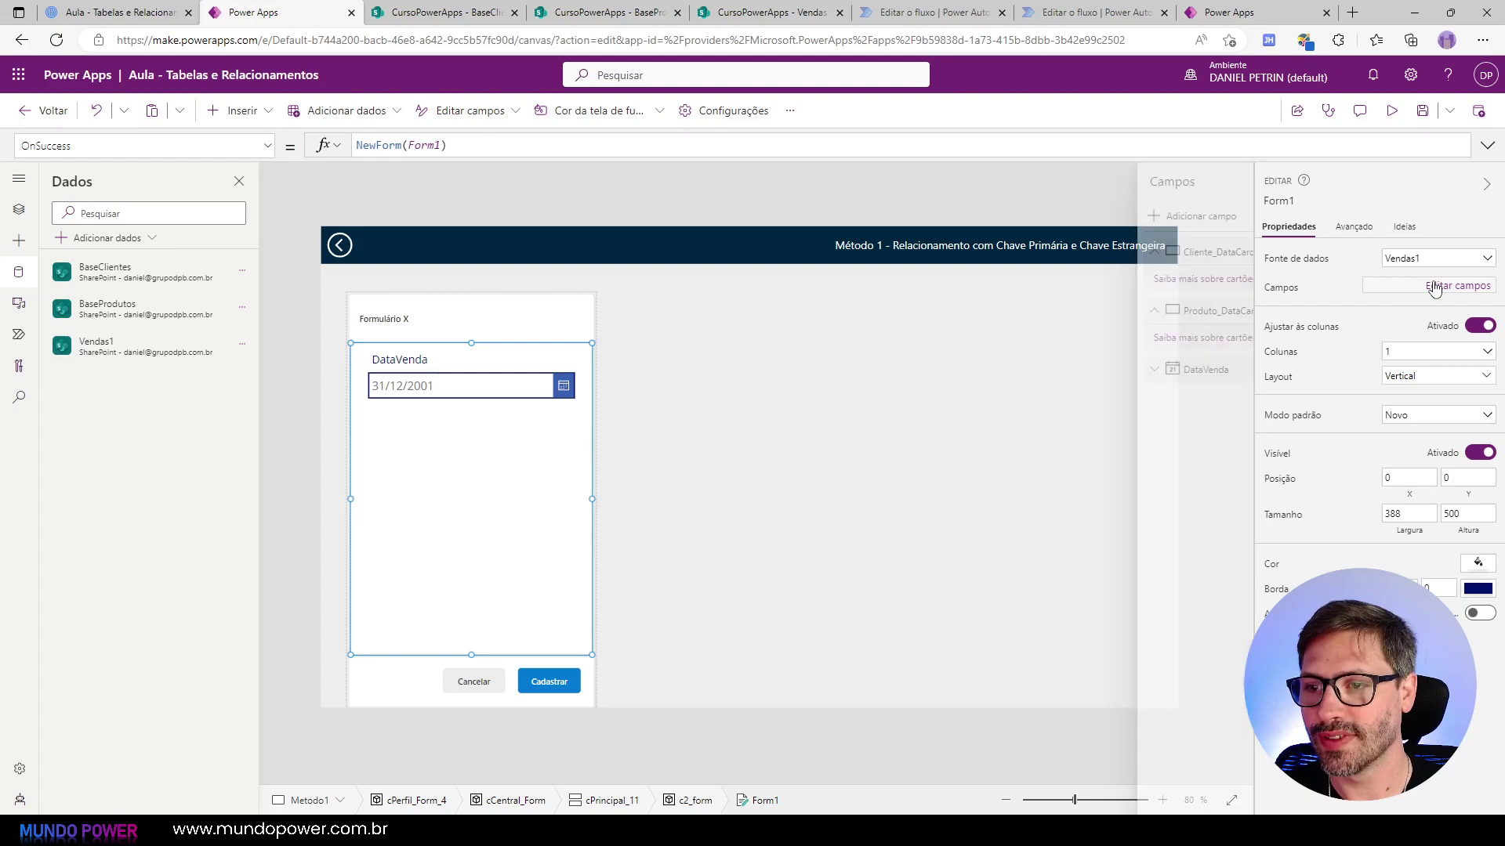
{"action": "left_click", "coordinate": [1054, 219]}
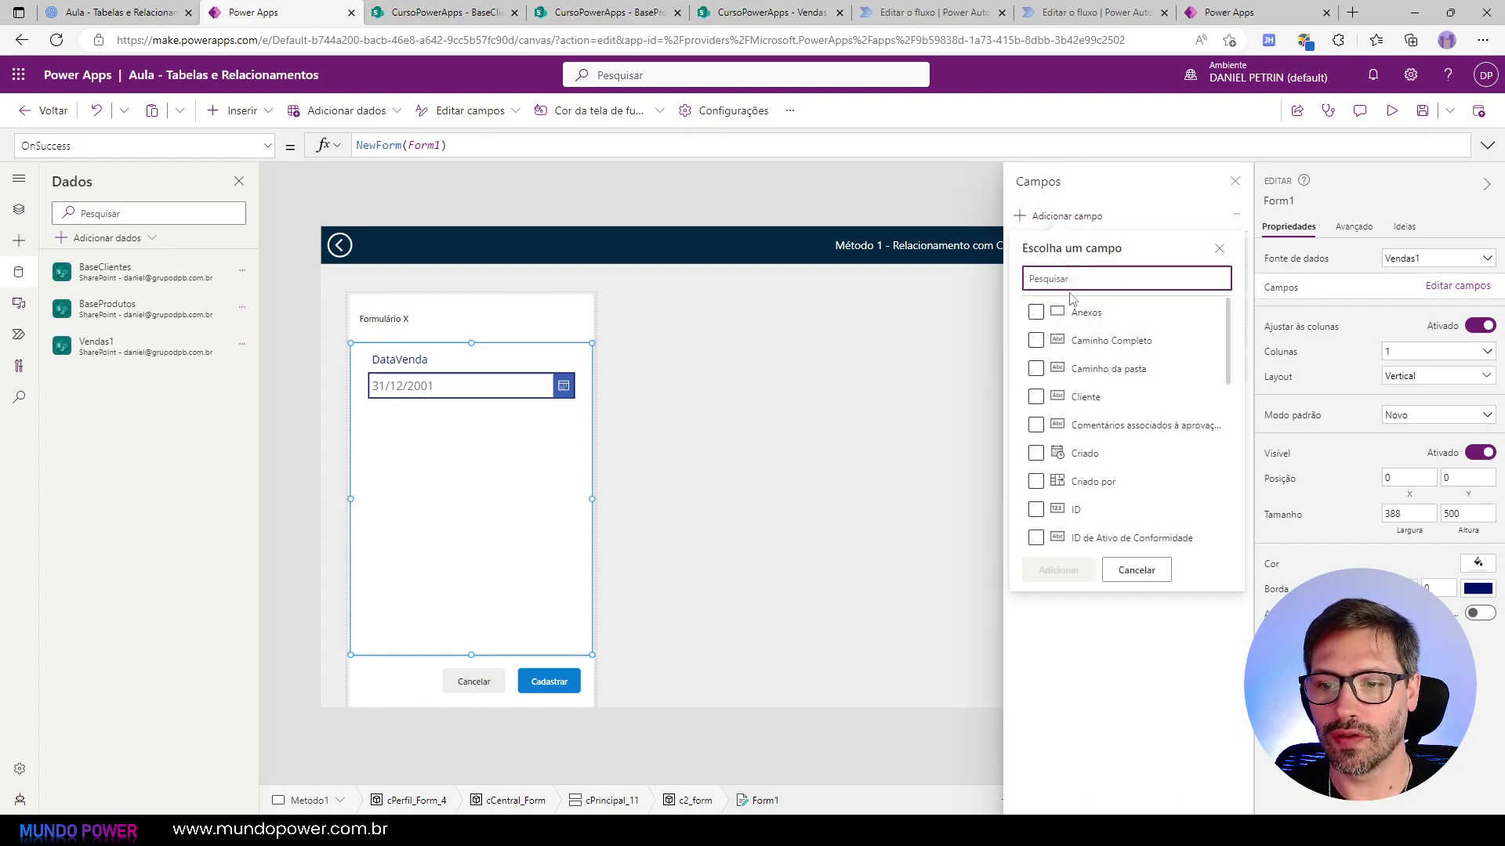
{"action": "scroll", "coordinate": [1066, 376], "scroll_direction": "down", "scroll_amount": 2}
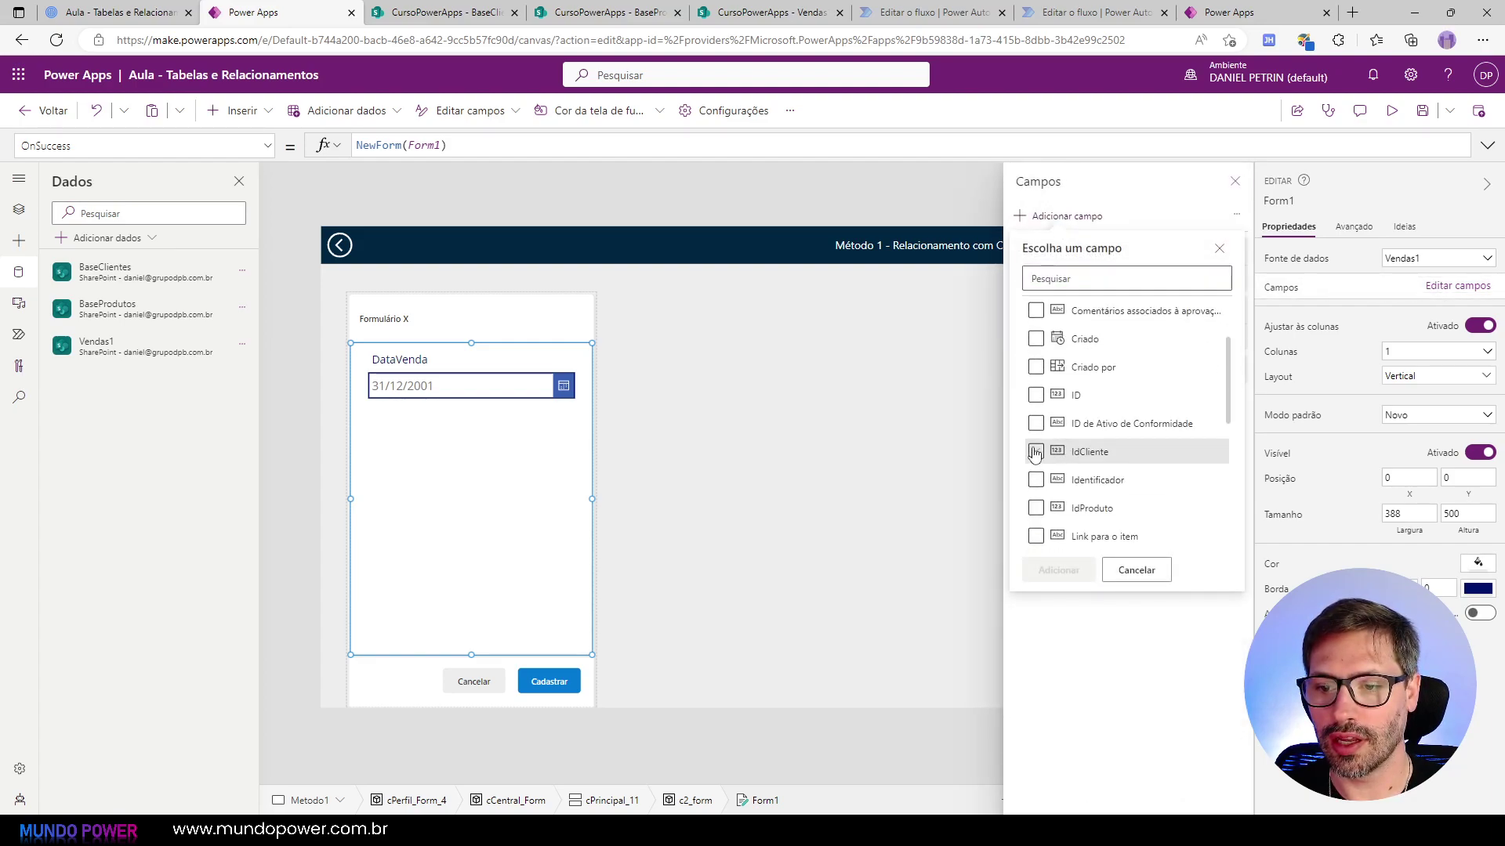
{"action": "left_click", "coordinate": [1036, 451]}
{"action": "left_click", "coordinate": [1036, 508]}
{"action": "left_click", "coordinate": [1058, 570]}
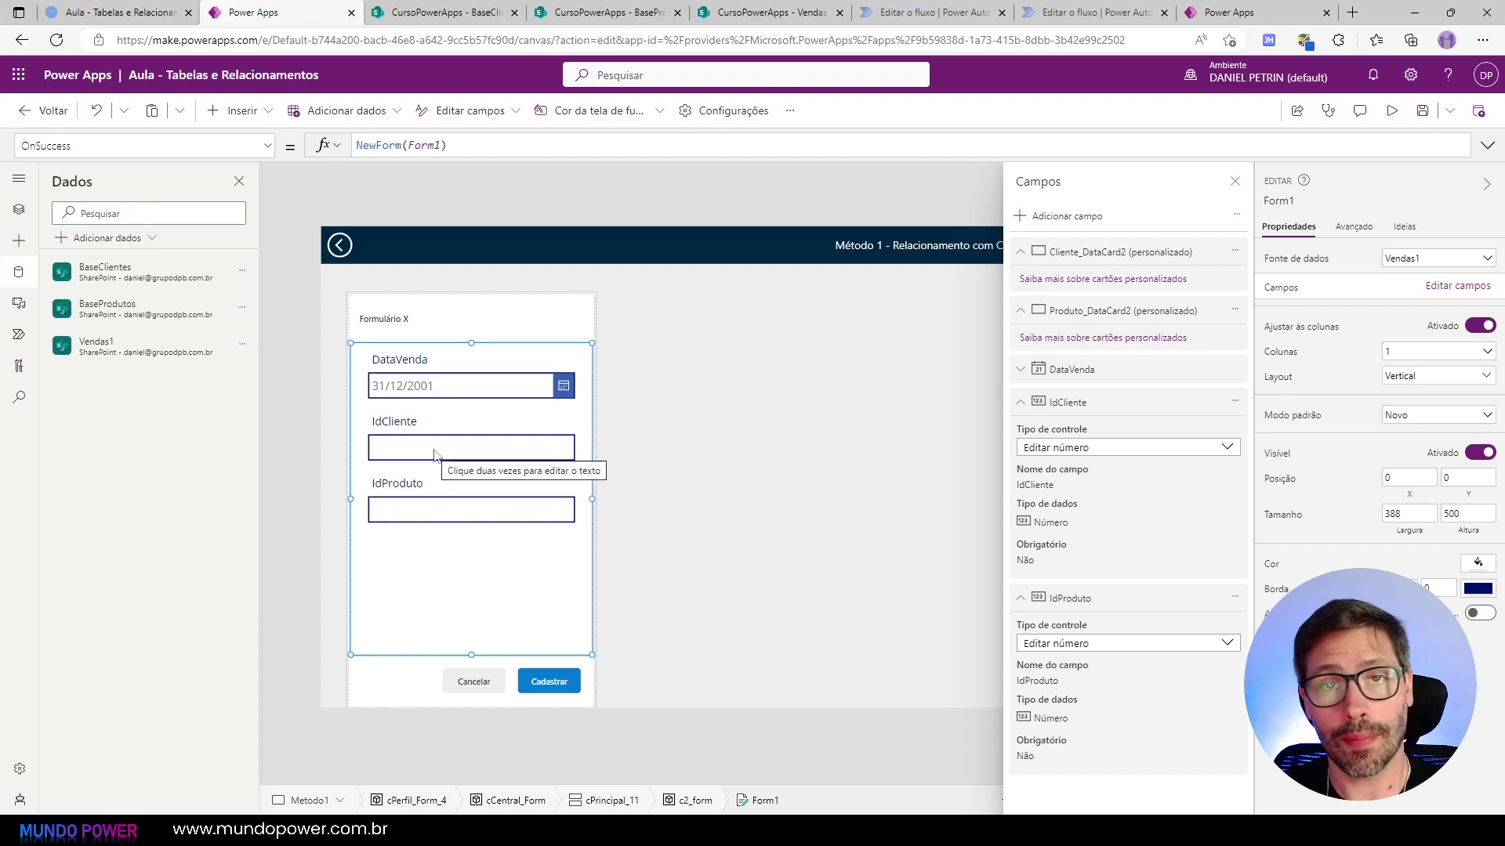
Step: Change the control type of the IdCliente and IdProduto fields to Valores Permitidos
{"action": "left_click", "coordinate": [1080, 449]}
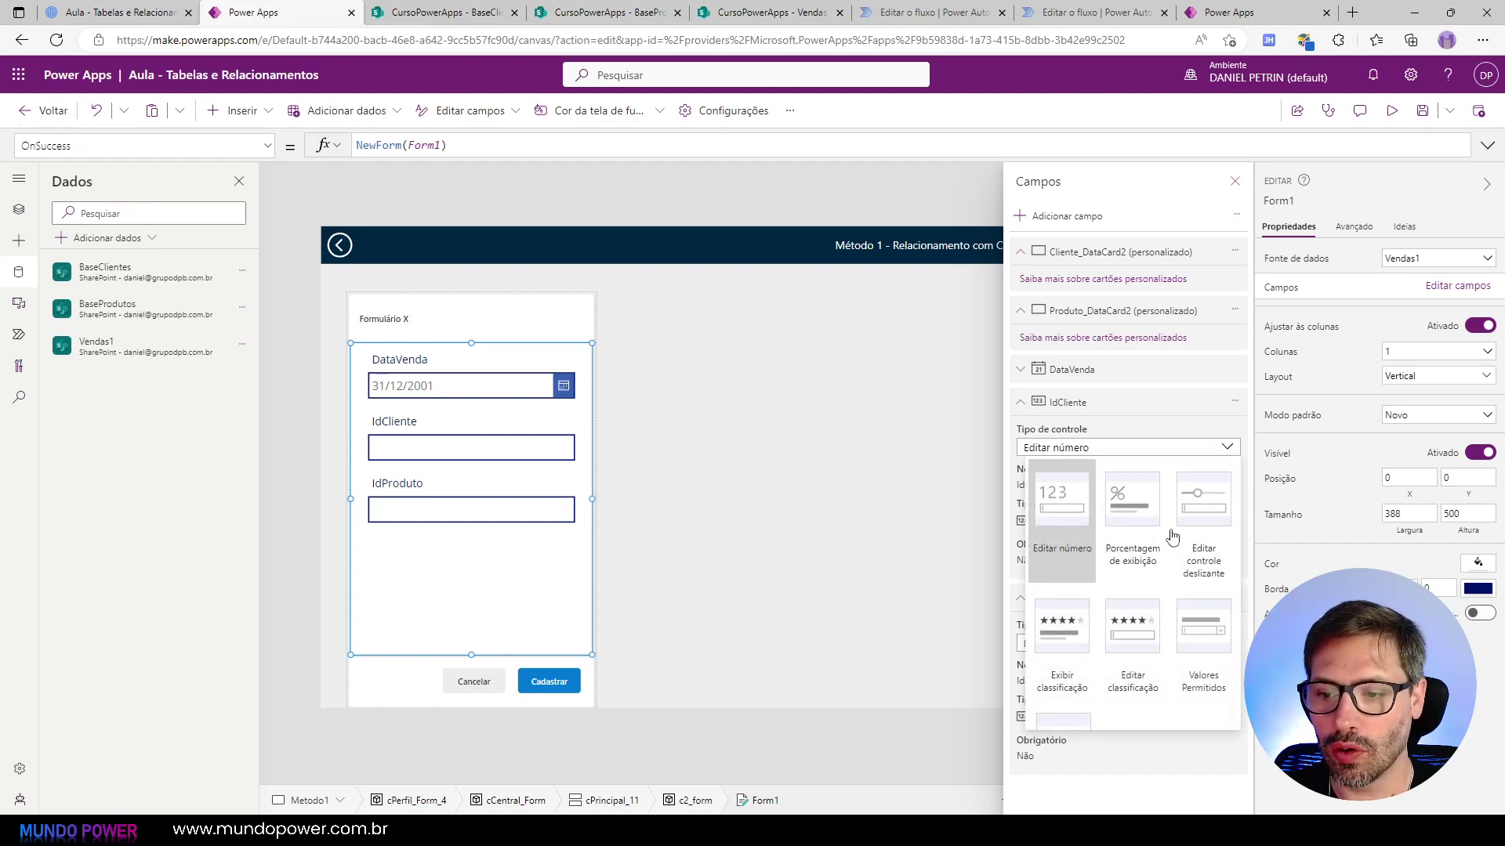
{"action": "left_click", "coordinate": [1198, 627]}
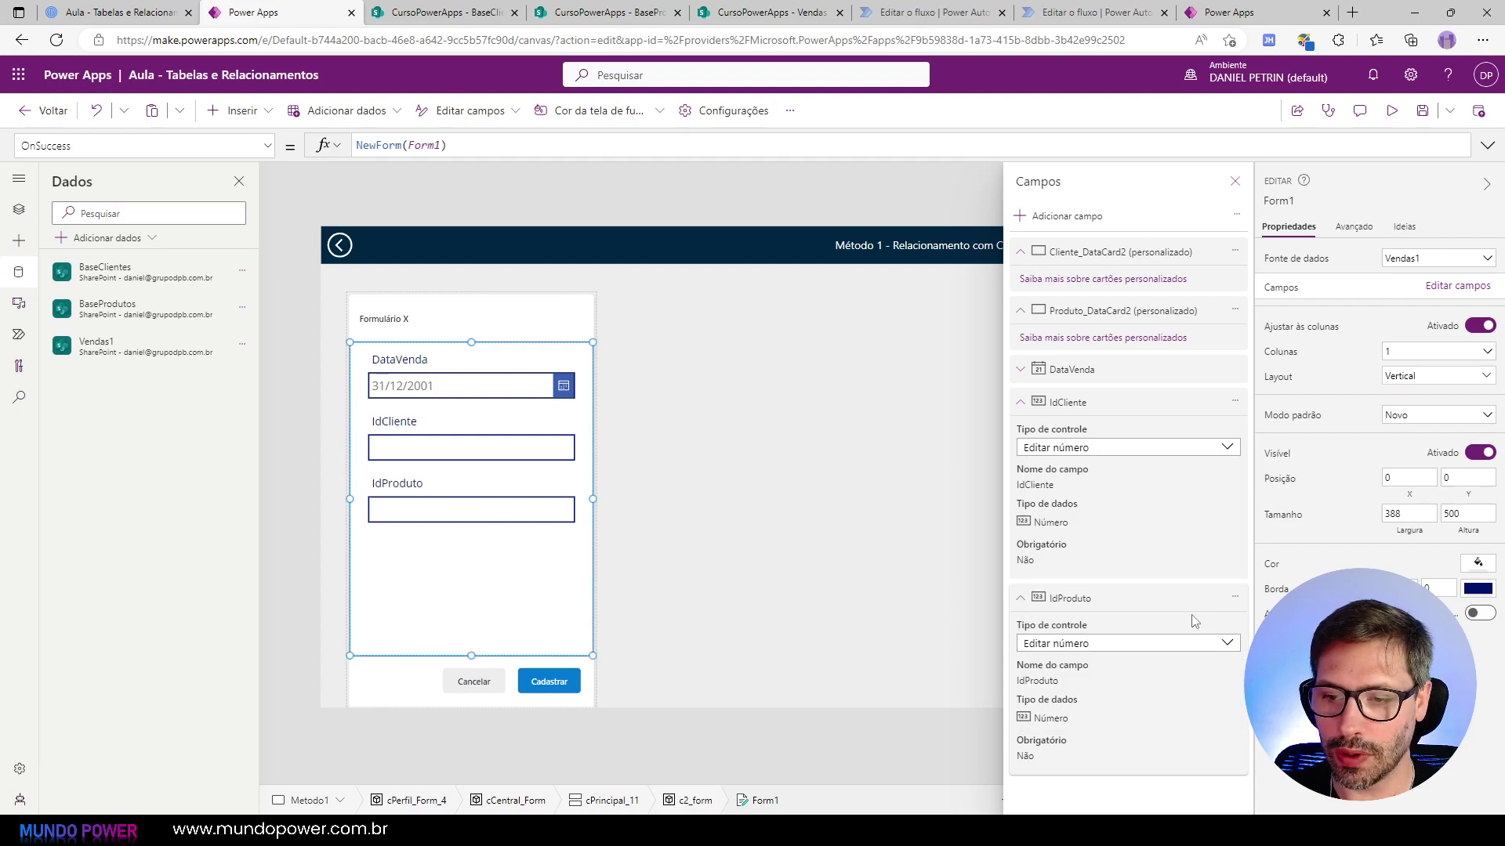
{"action": "left_click", "coordinate": [1174, 644]}
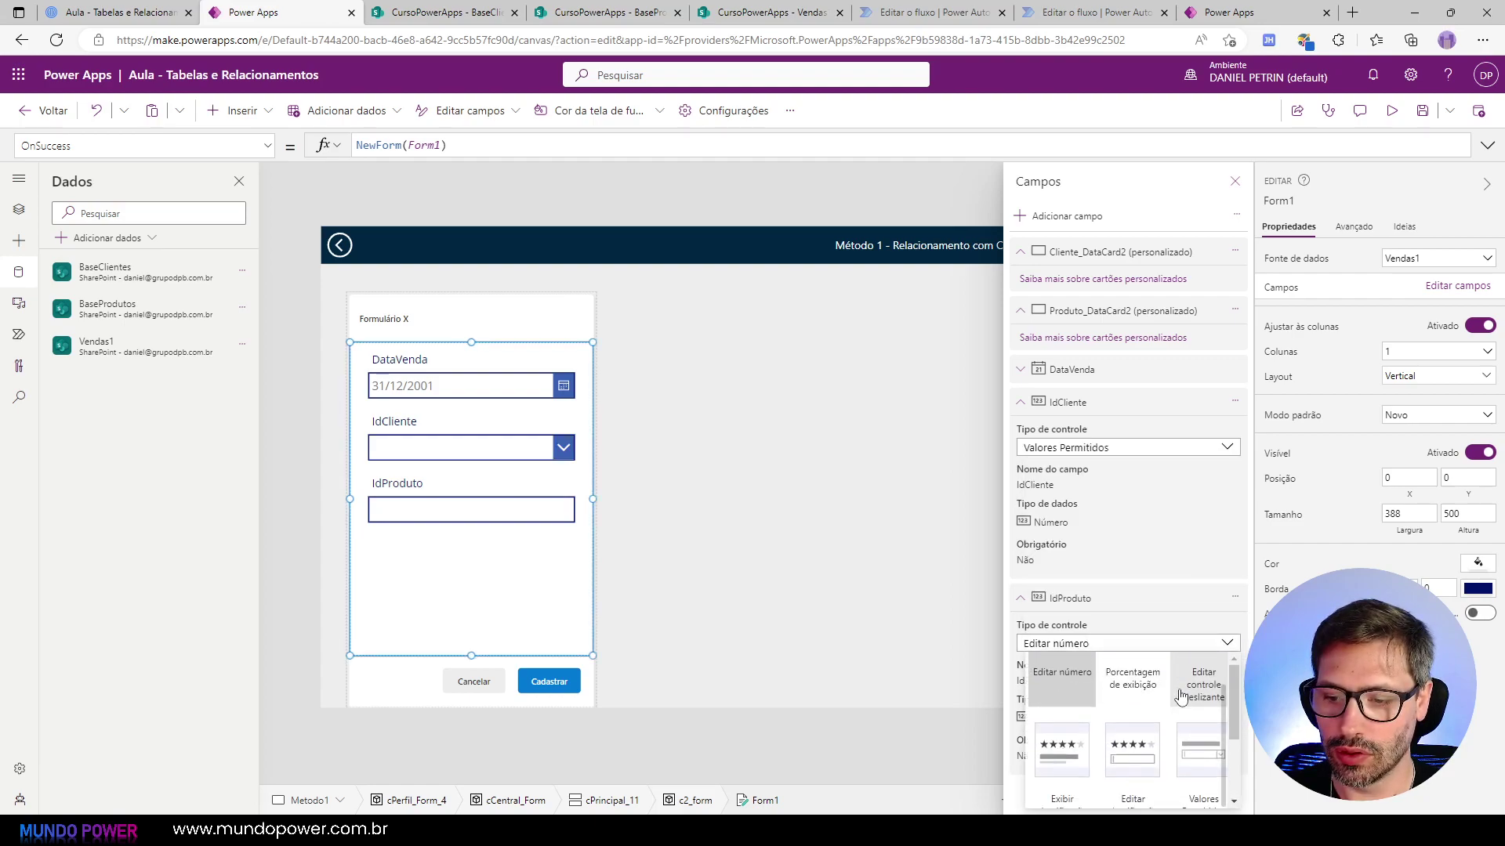
{"action": "left_click_drag", "start_coordinate": [1233, 726], "coordinate": [1239, 793]}
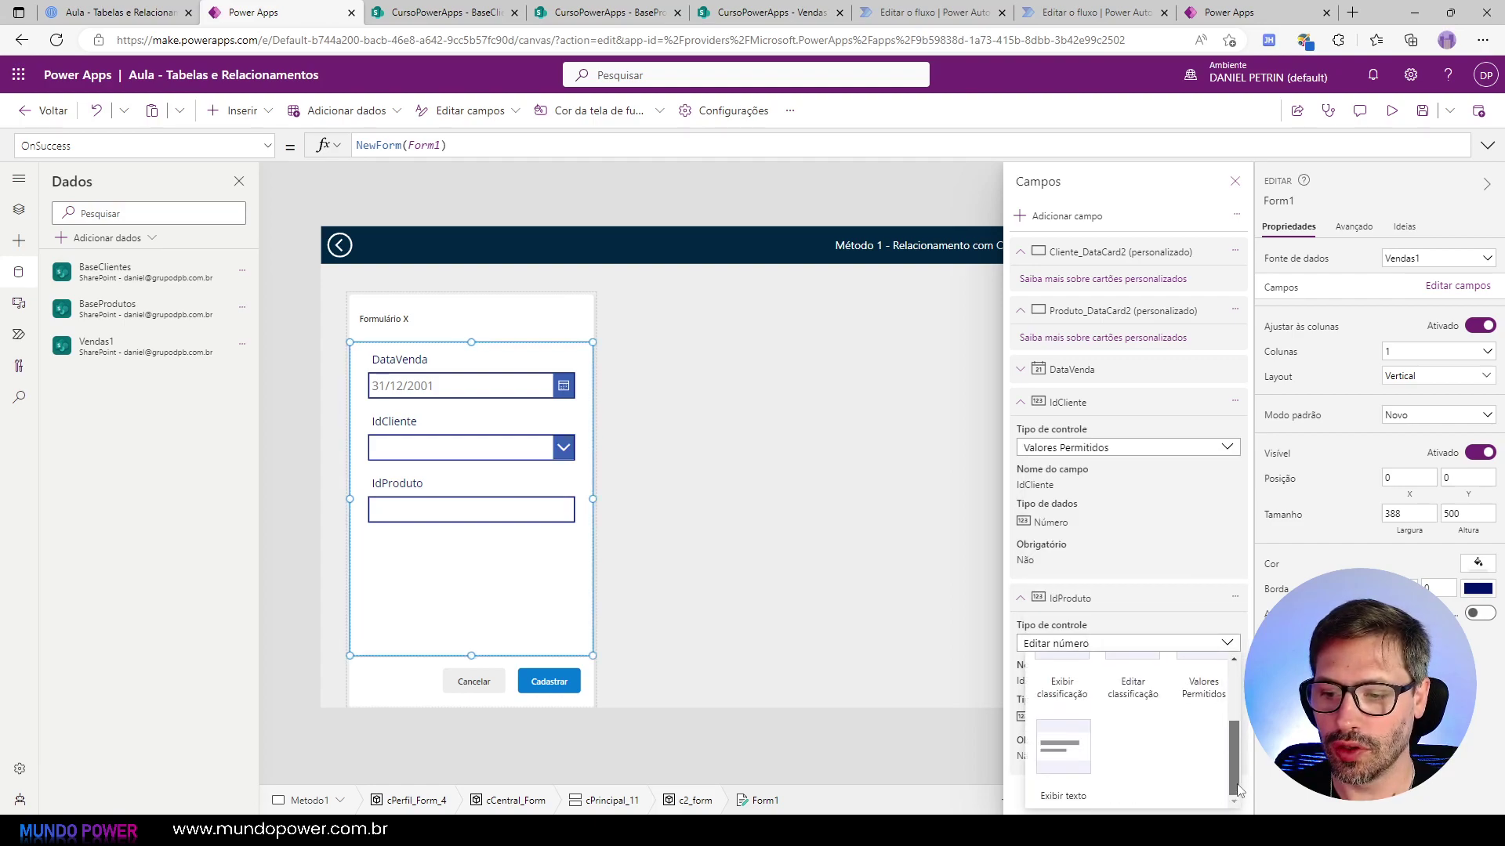
{"action": "left_click", "coordinate": [1202, 683]}
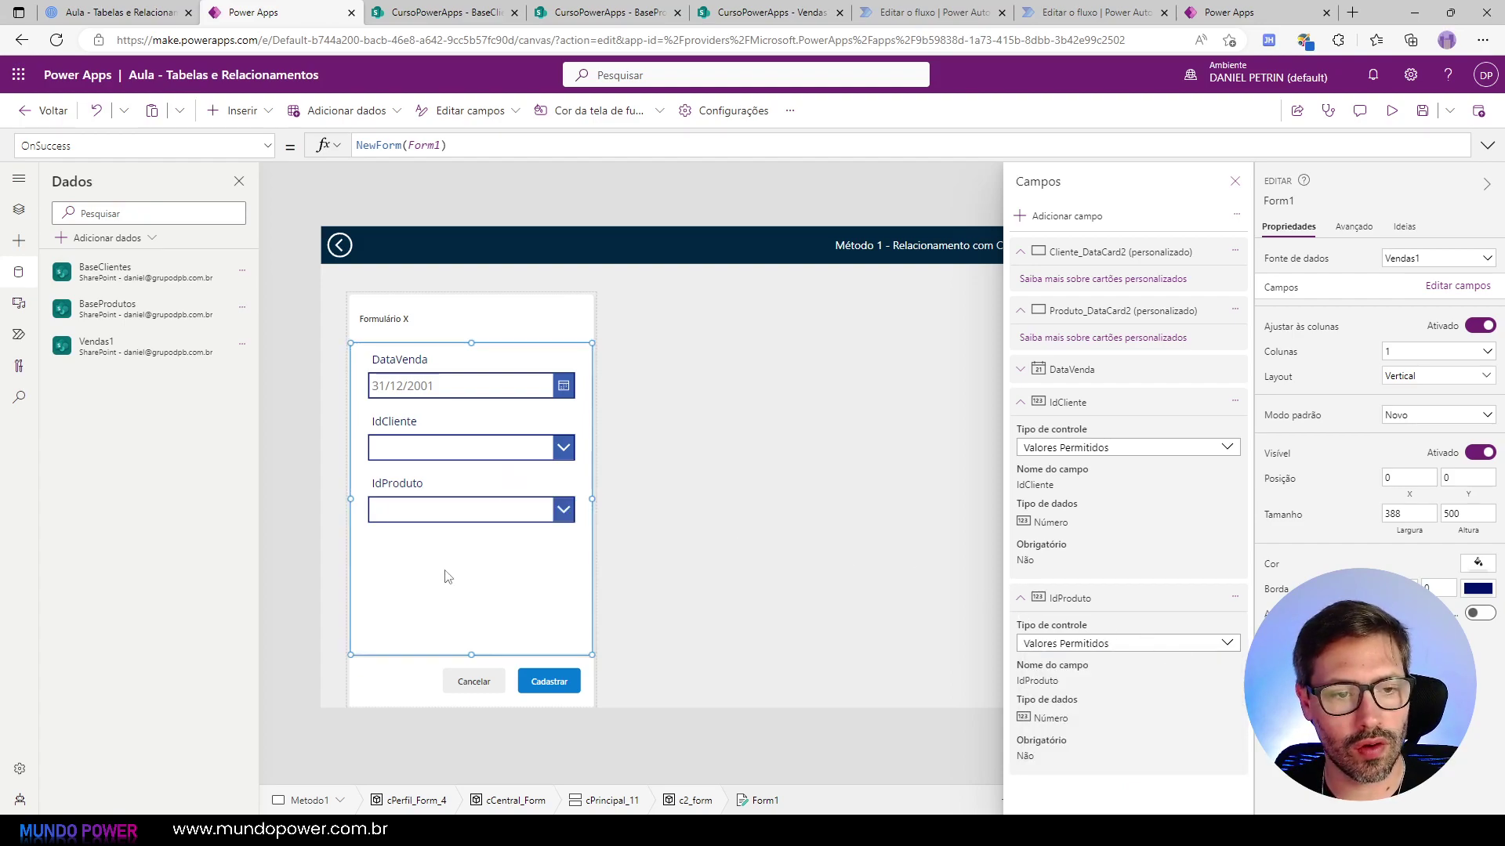
{"action": "left_click", "coordinate": [1234, 183]}
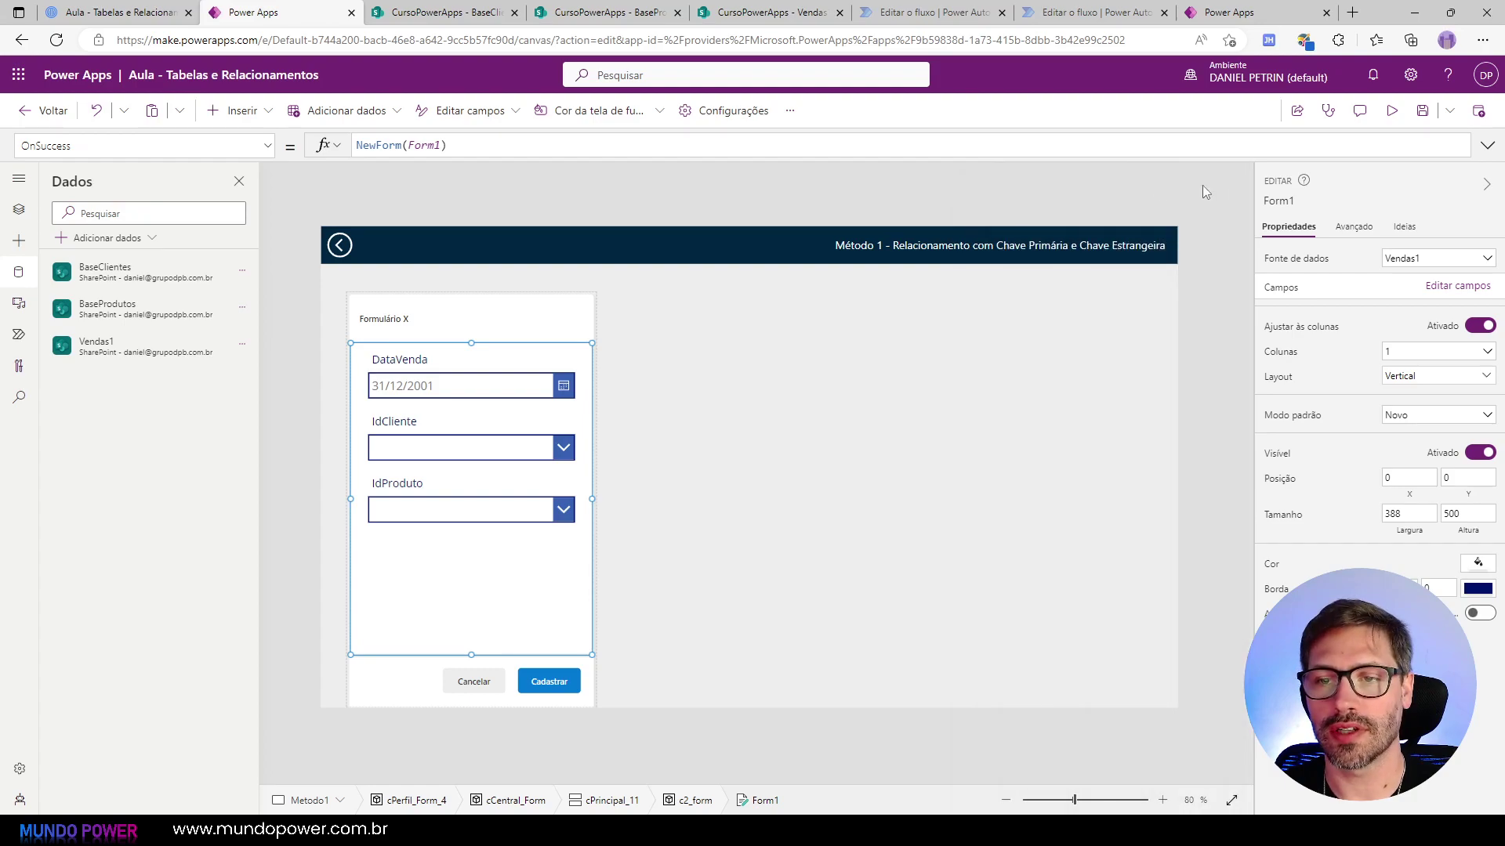
Step: Show the screen tree and unlock the IdCliente and IdProduto cards for editing
{"action": "left_click", "coordinate": [20, 223]}
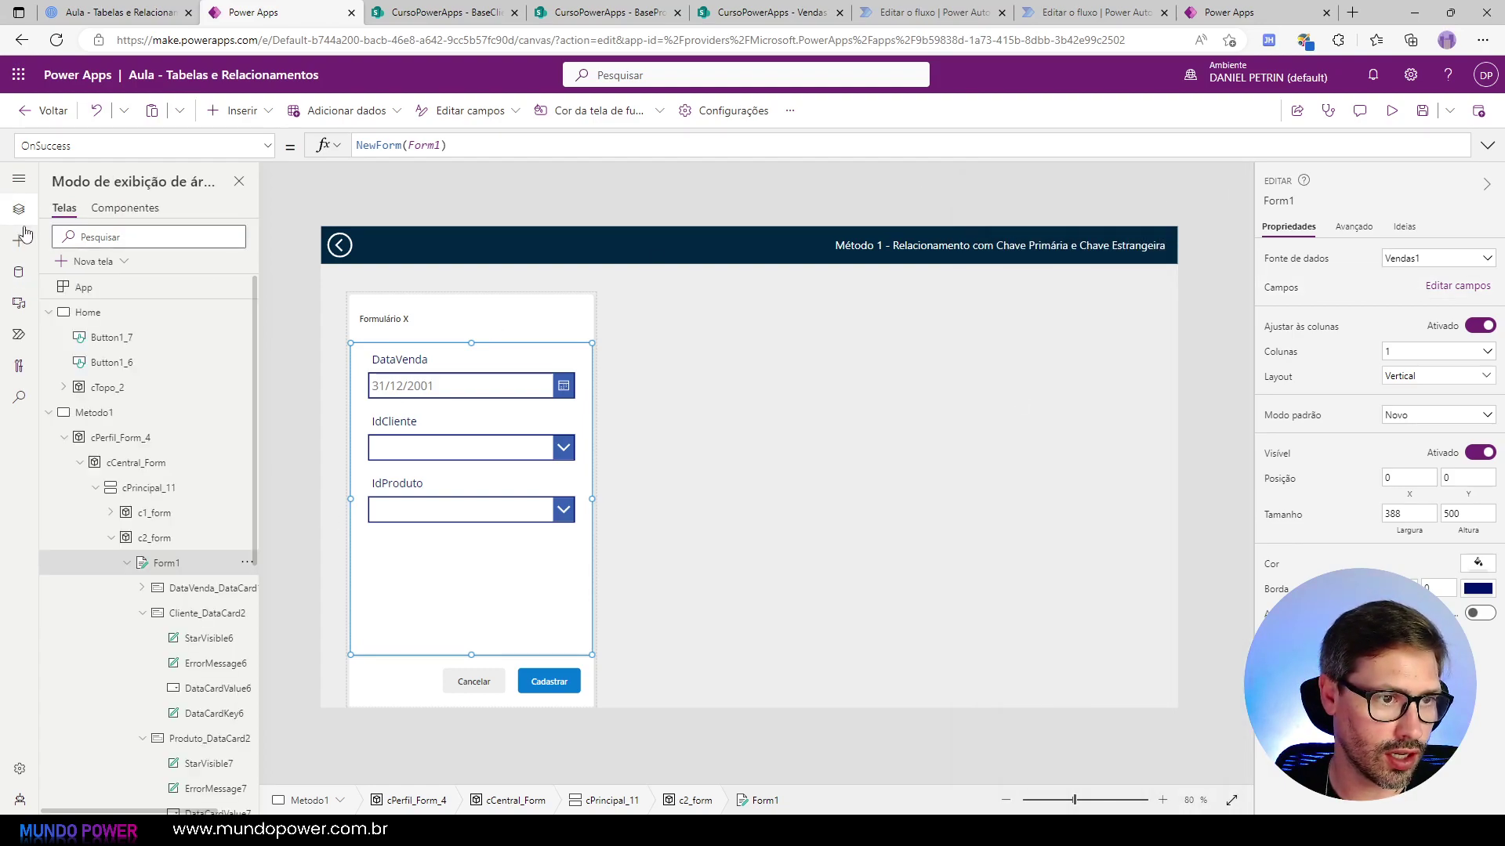
{"action": "left_click", "coordinate": [290, 435]}
{"action": "left_click", "coordinate": [458, 433]}
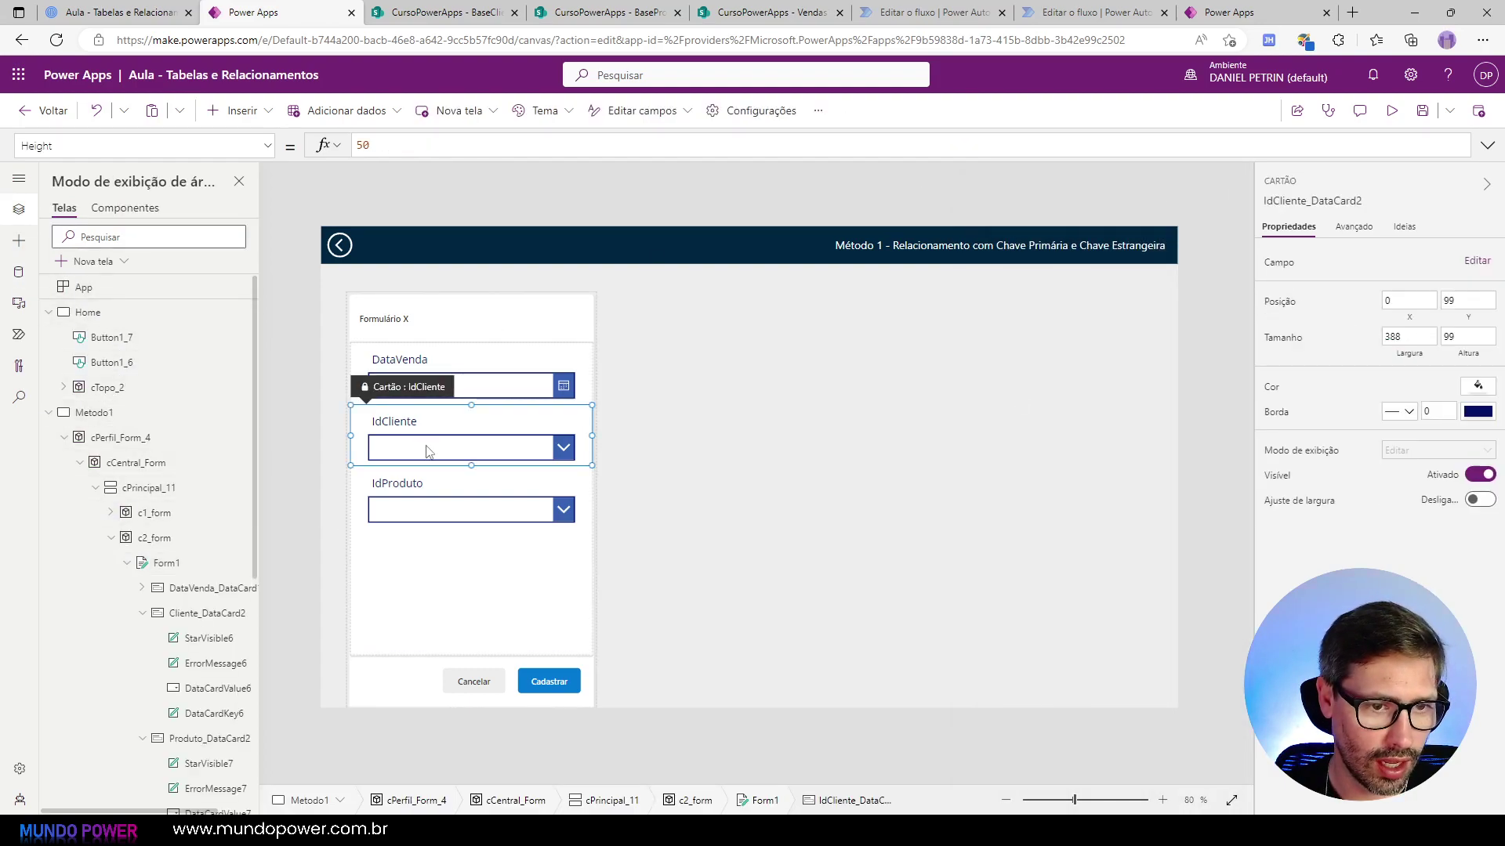
{"action": "right_click", "coordinate": [468, 427]}
{"action": "left_click", "coordinate": [504, 437]}
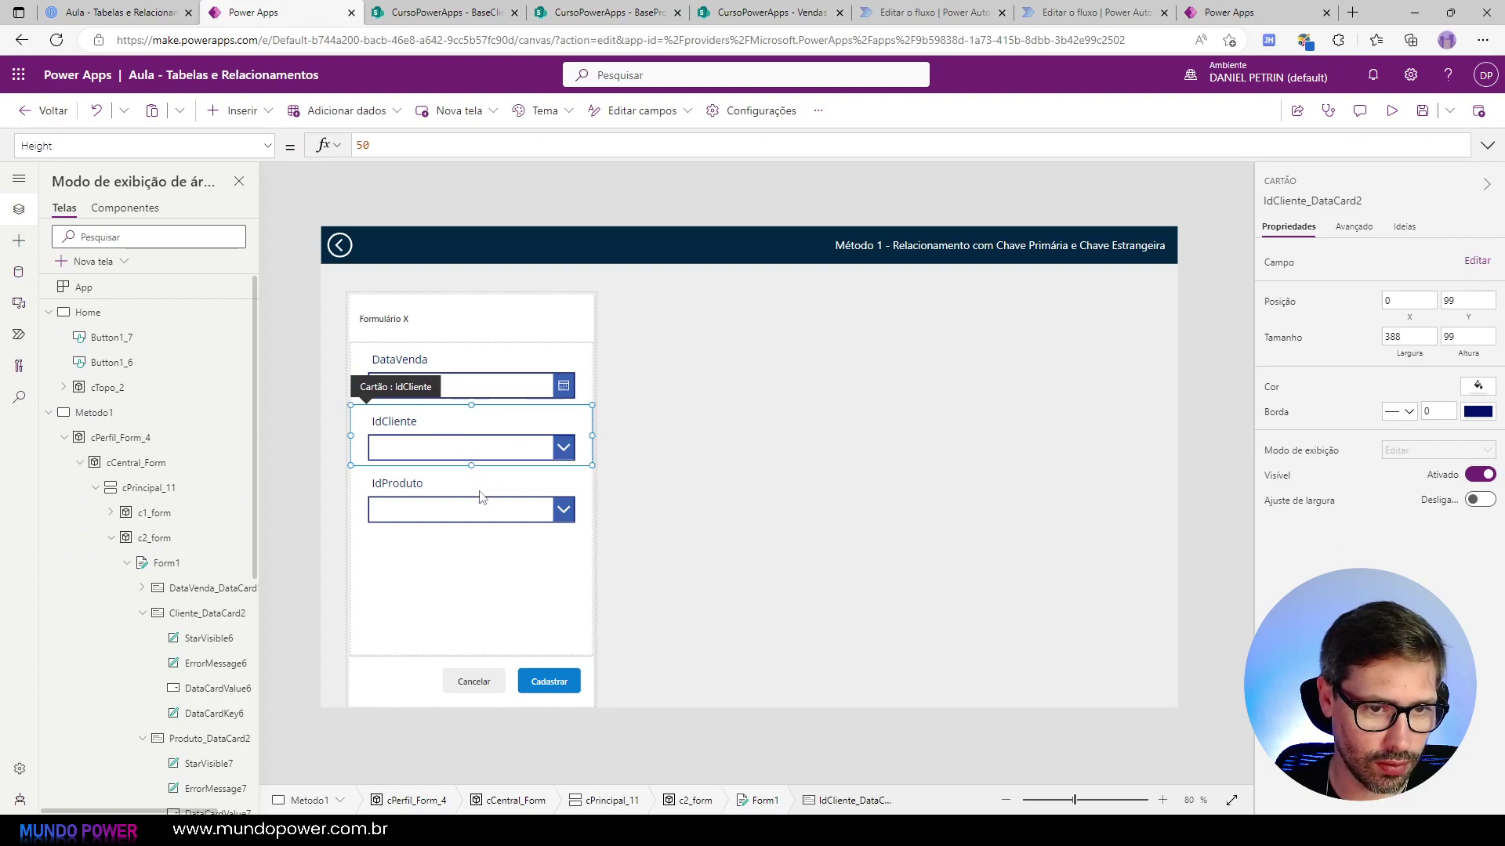
{"action": "right_click", "coordinate": [480, 492]}
{"action": "left_click", "coordinate": [511, 509]}
Step: Set the IdCliente dropdown's Items to BaseClientes and display the nome column as its value
{"action": "left_click", "coordinate": [478, 447]}
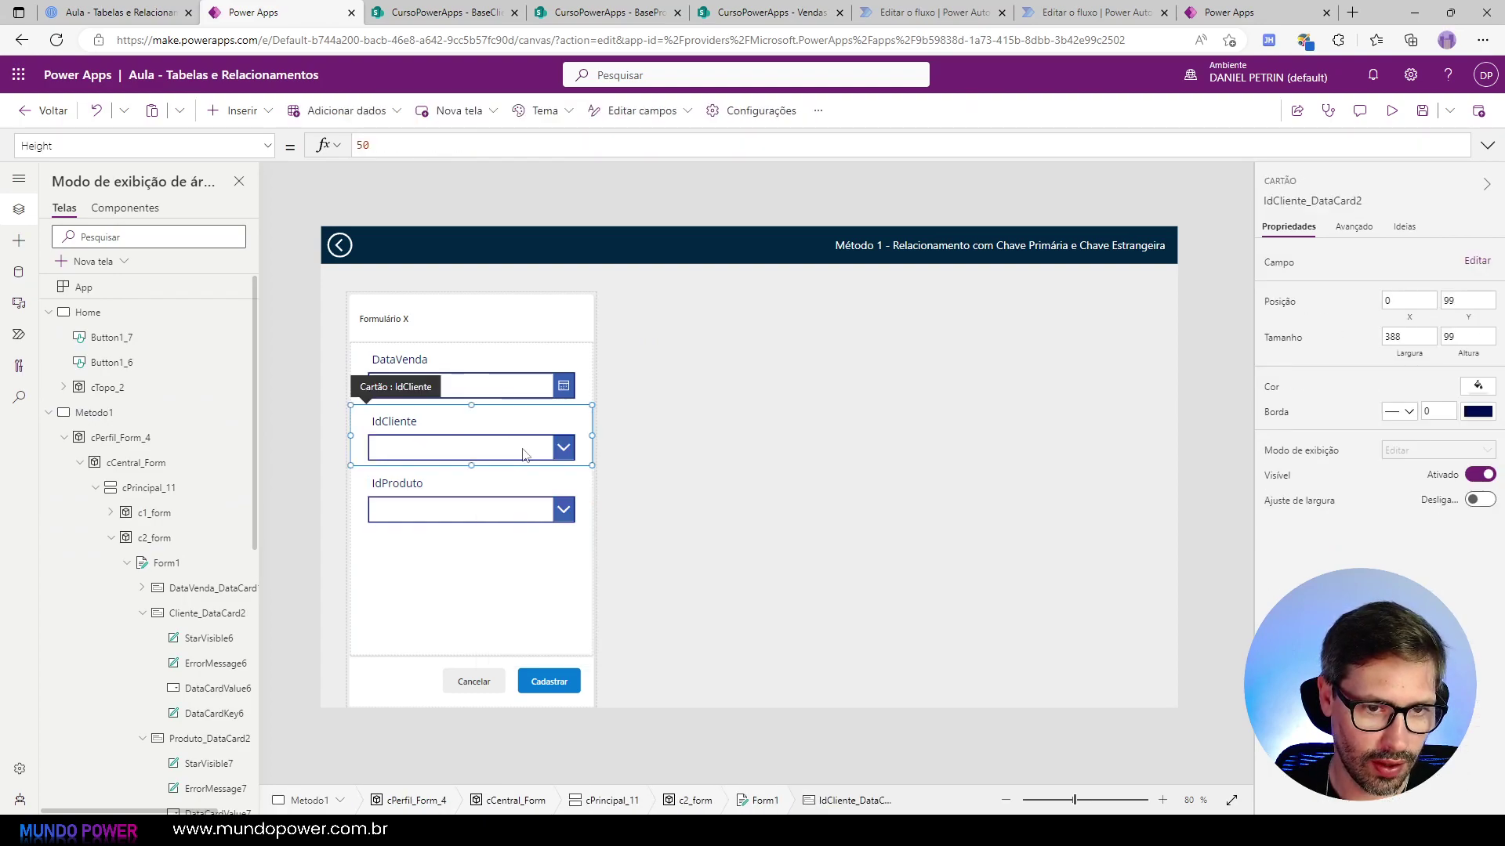
{"action": "left_click", "coordinate": [484, 445]}
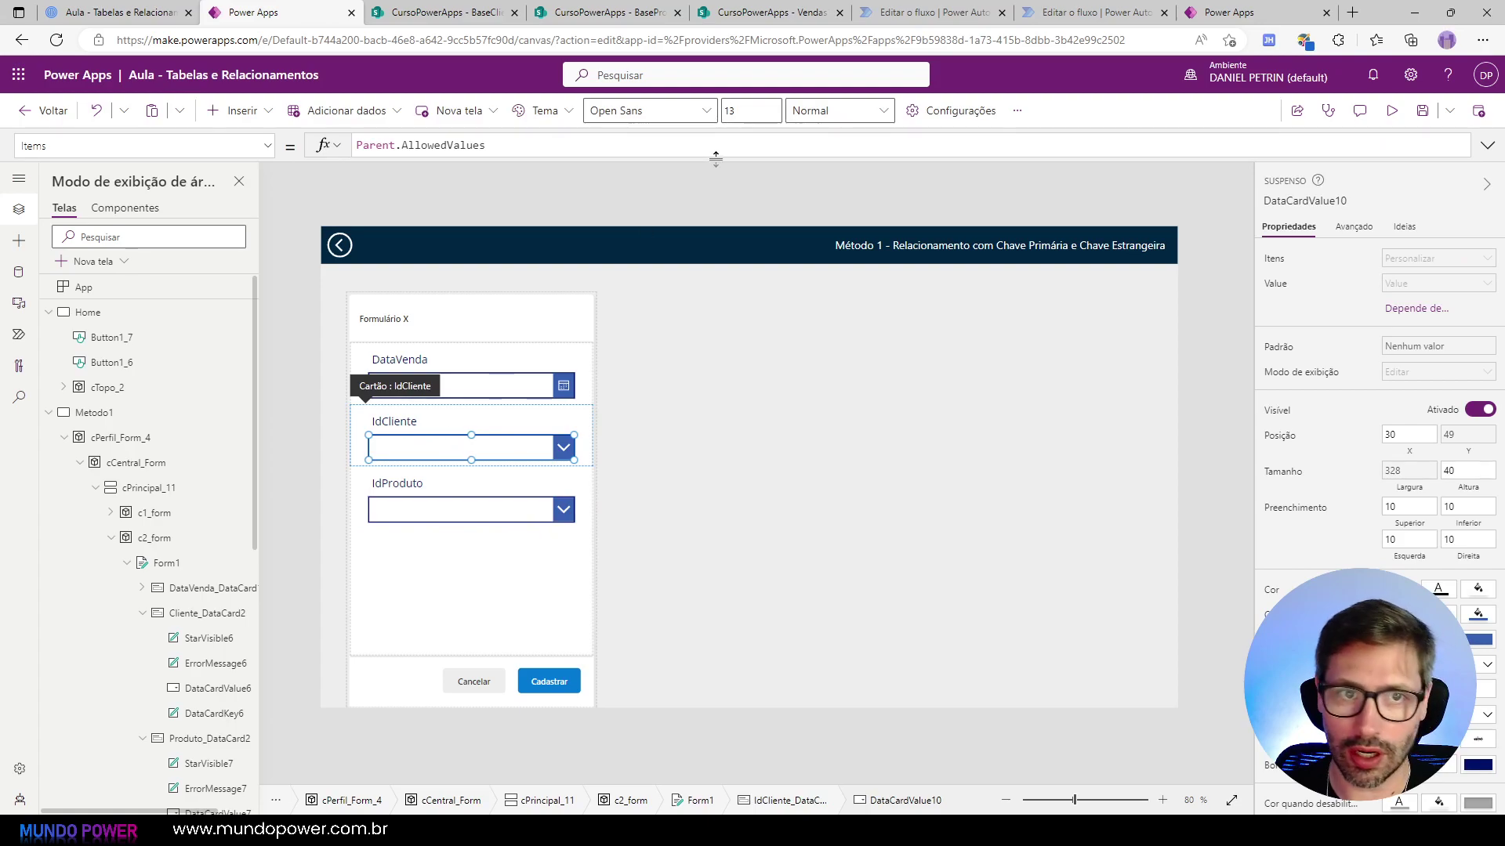
{"action": "key", "text": "ctrl+a"}
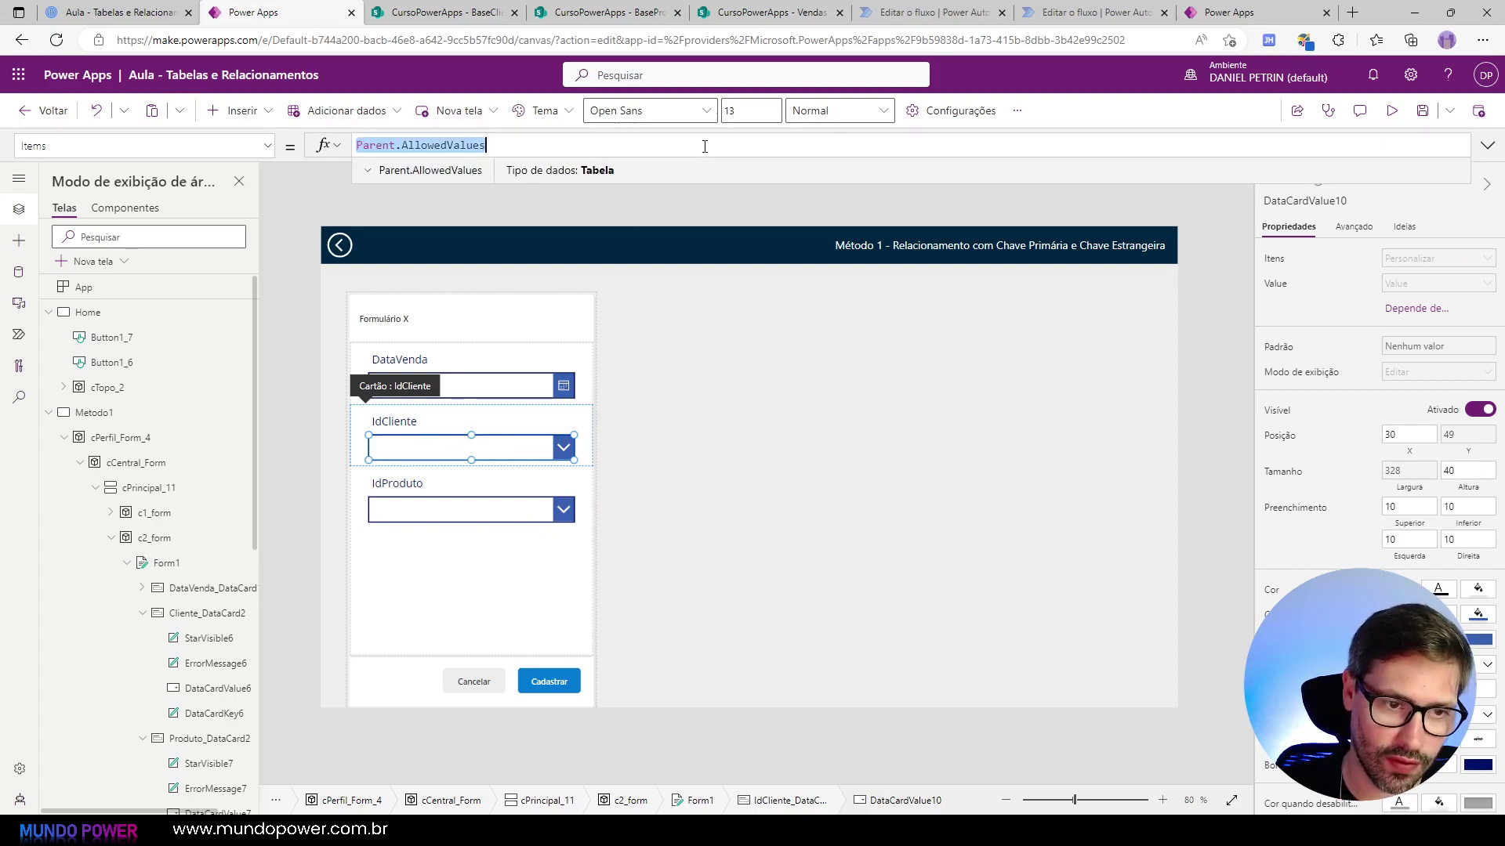
{"action": "type", "text": "BaseCli"}
{"action": "key", "text": "Tab"}
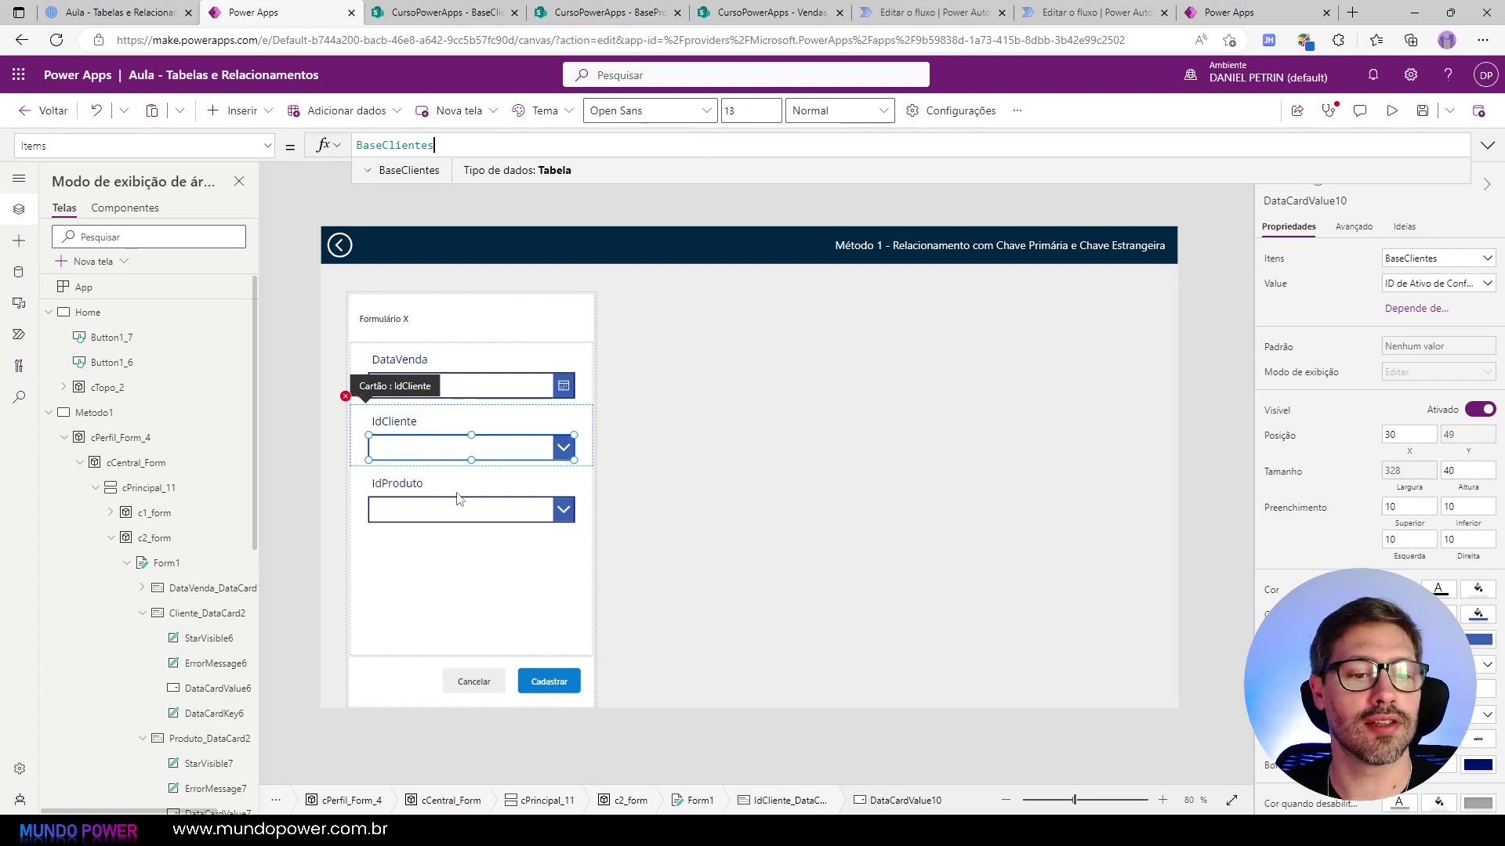
{"action": "left_click", "coordinate": [1458, 284]}
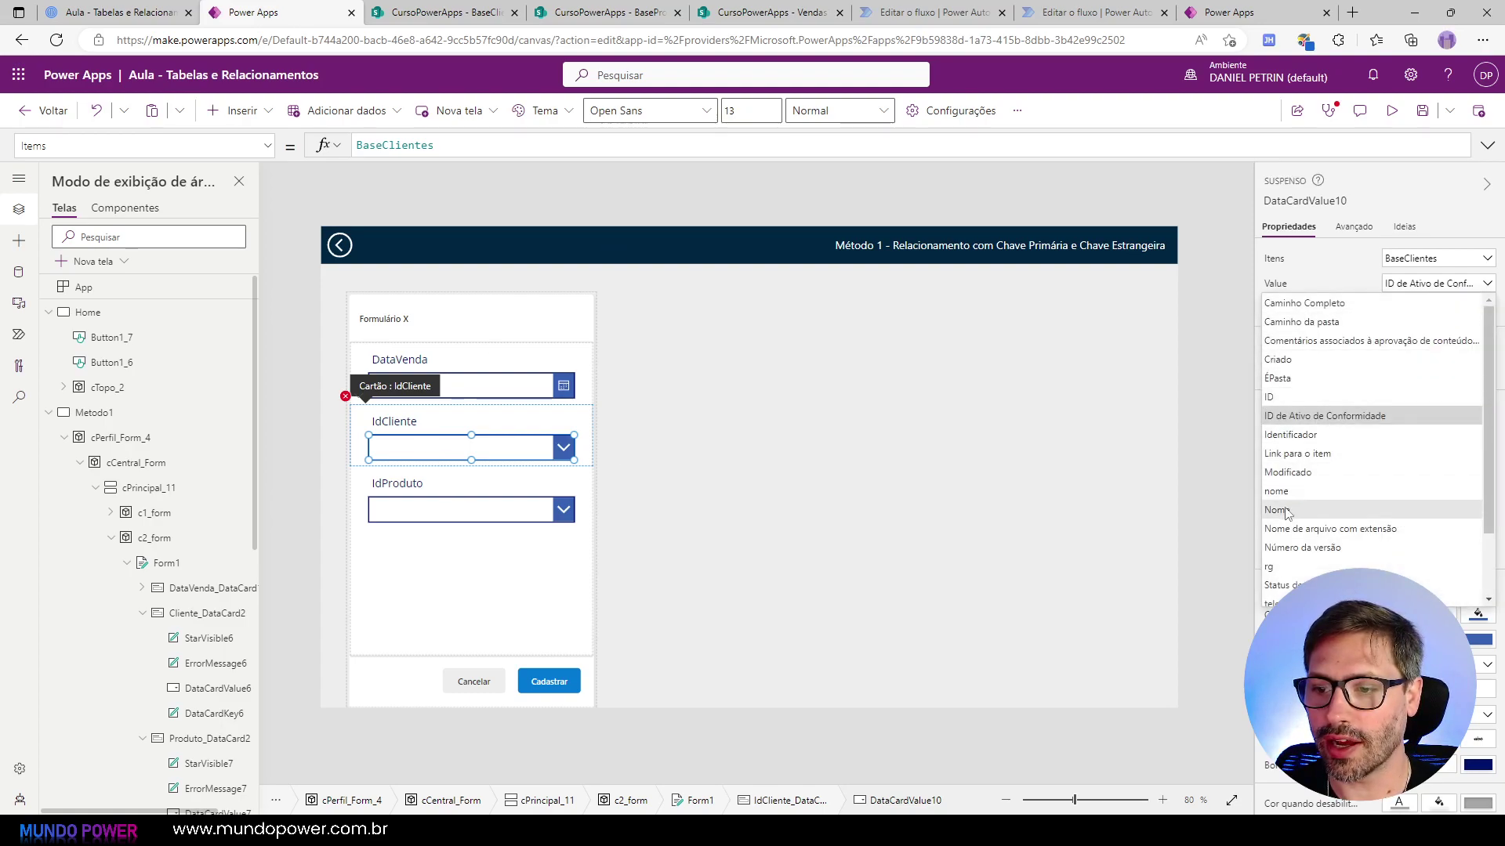
{"action": "left_click", "coordinate": [1277, 511]}
Step: Set the IdProduto dropdown's Items to BaseProdutos and display the product name as its value
{"action": "left_click", "coordinate": [579, 490]}
{"action": "left_click", "coordinate": [572, 502]}
{"action": "double_click", "coordinate": [532, 145]}
{"action": "type", "text": "BaseProdutos"}
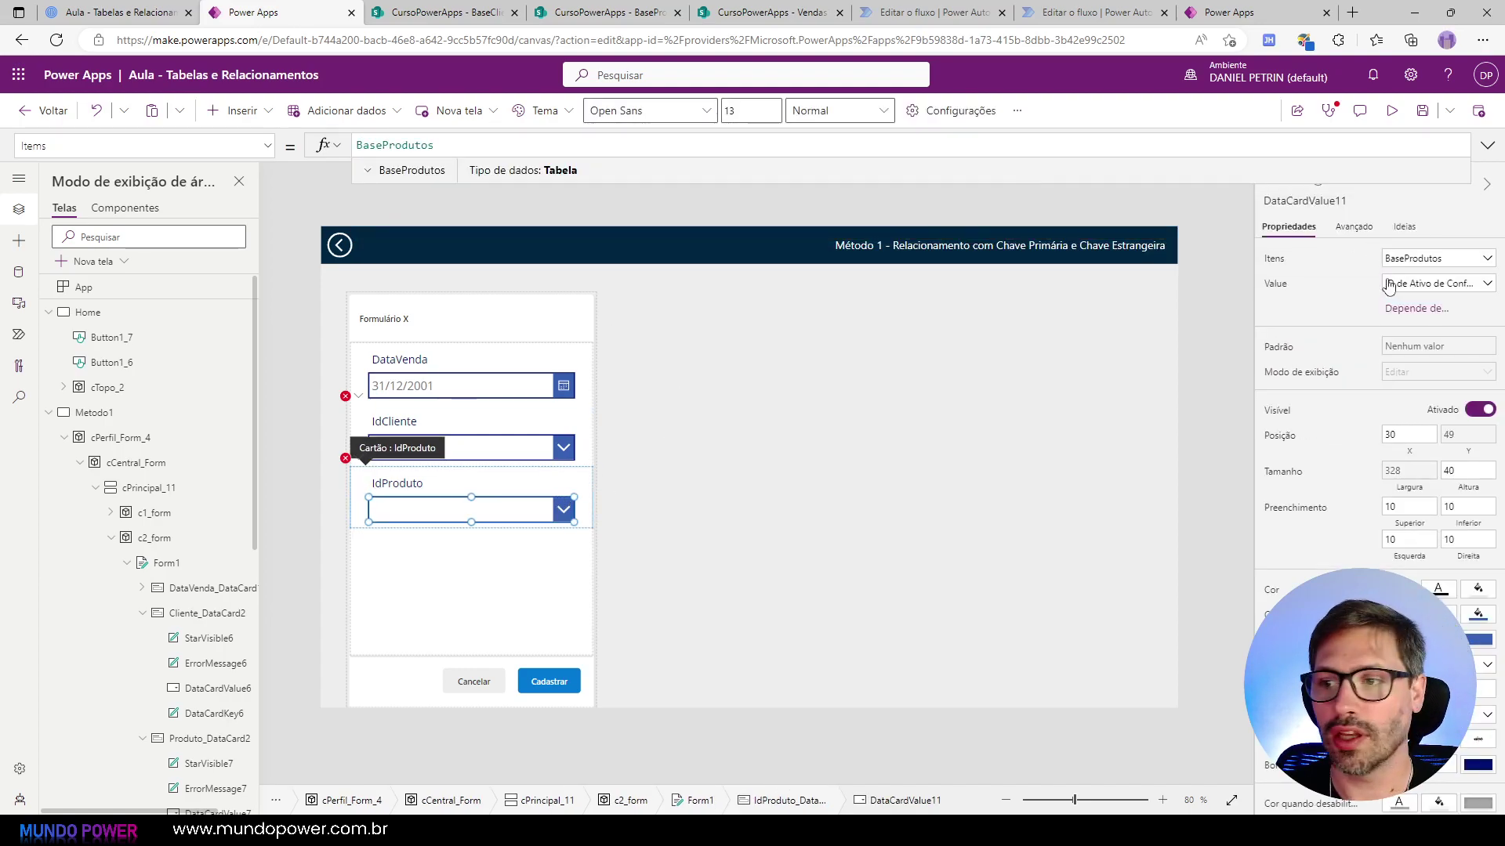
{"action": "left_click", "coordinate": [1438, 283]}
{"action": "left_click", "coordinate": [1306, 511]}
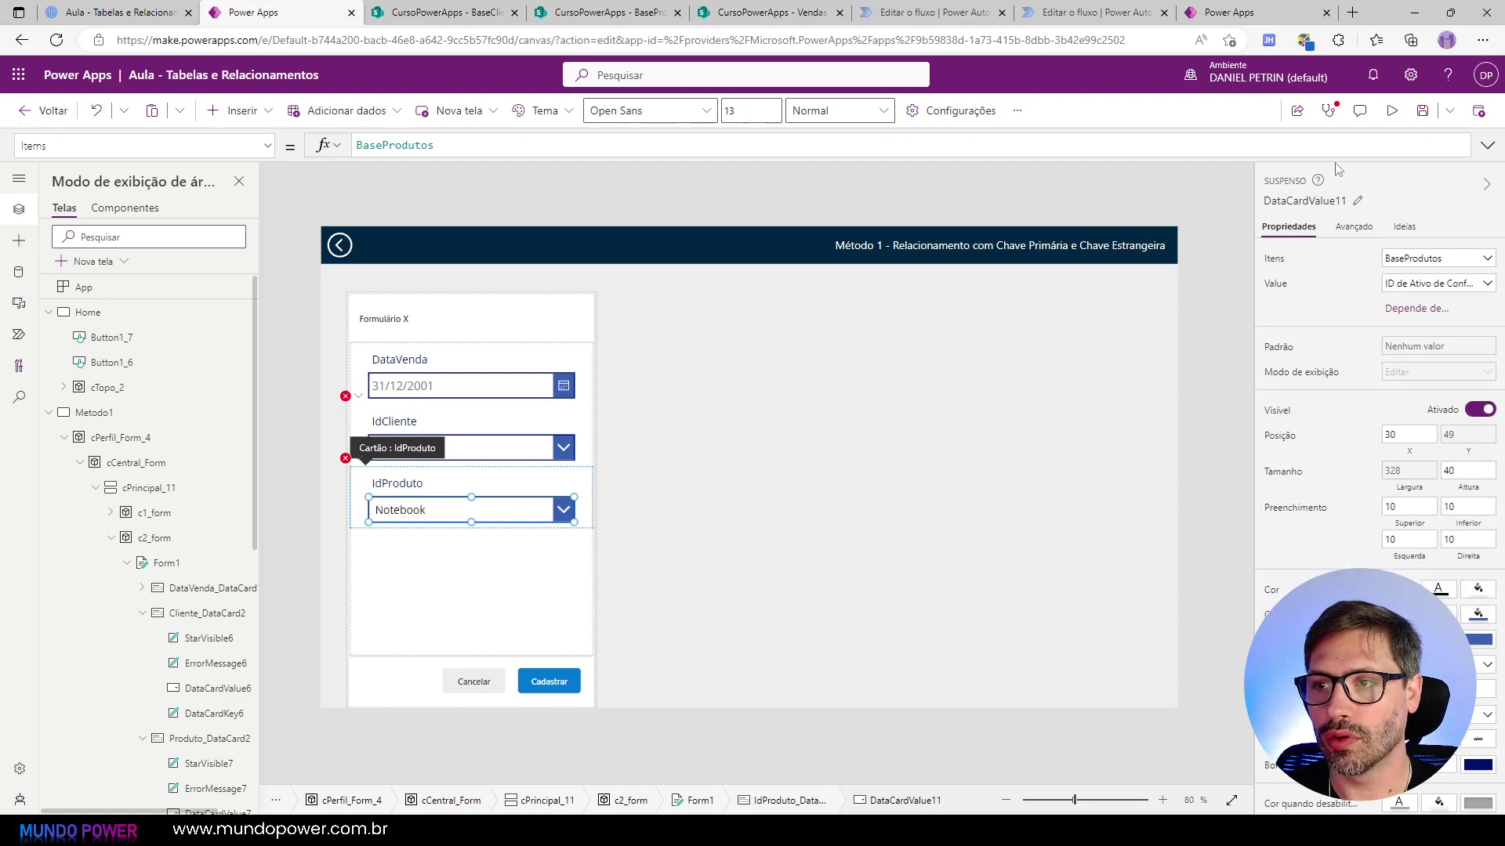
Step: Preview the app to check the options of the IdCliente and IdProduto dropdowns, and return to the editor
{"action": "left_click", "coordinate": [1392, 110]}
{"action": "left_click", "coordinate": [459, 432]}
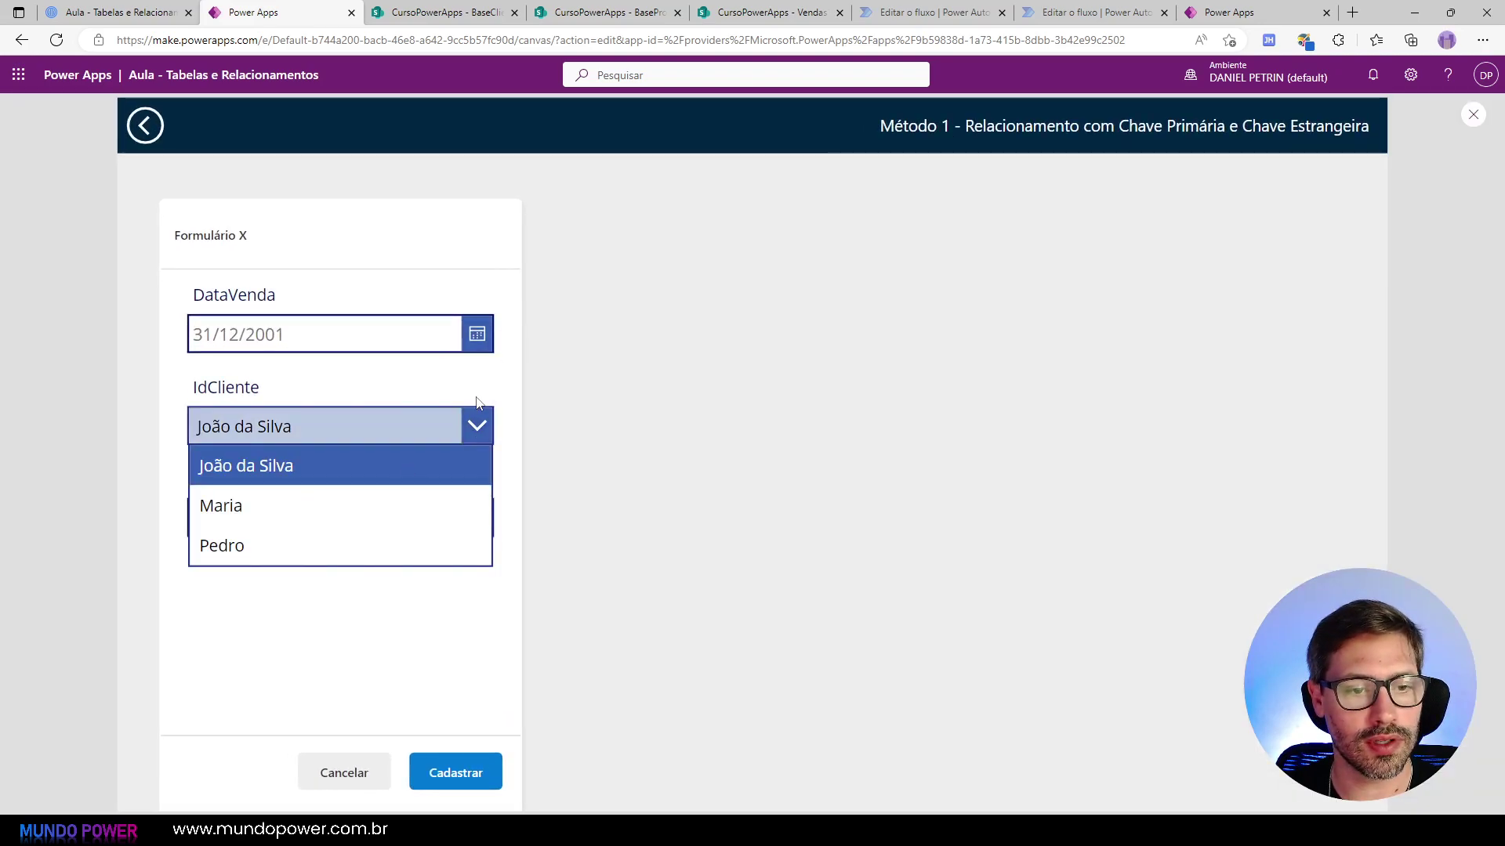
{"action": "left_click", "coordinate": [454, 470]}
{"action": "left_click", "coordinate": [453, 513]}
{"action": "left_click", "coordinate": [529, 535]}
{"action": "key", "text": "Escape"}
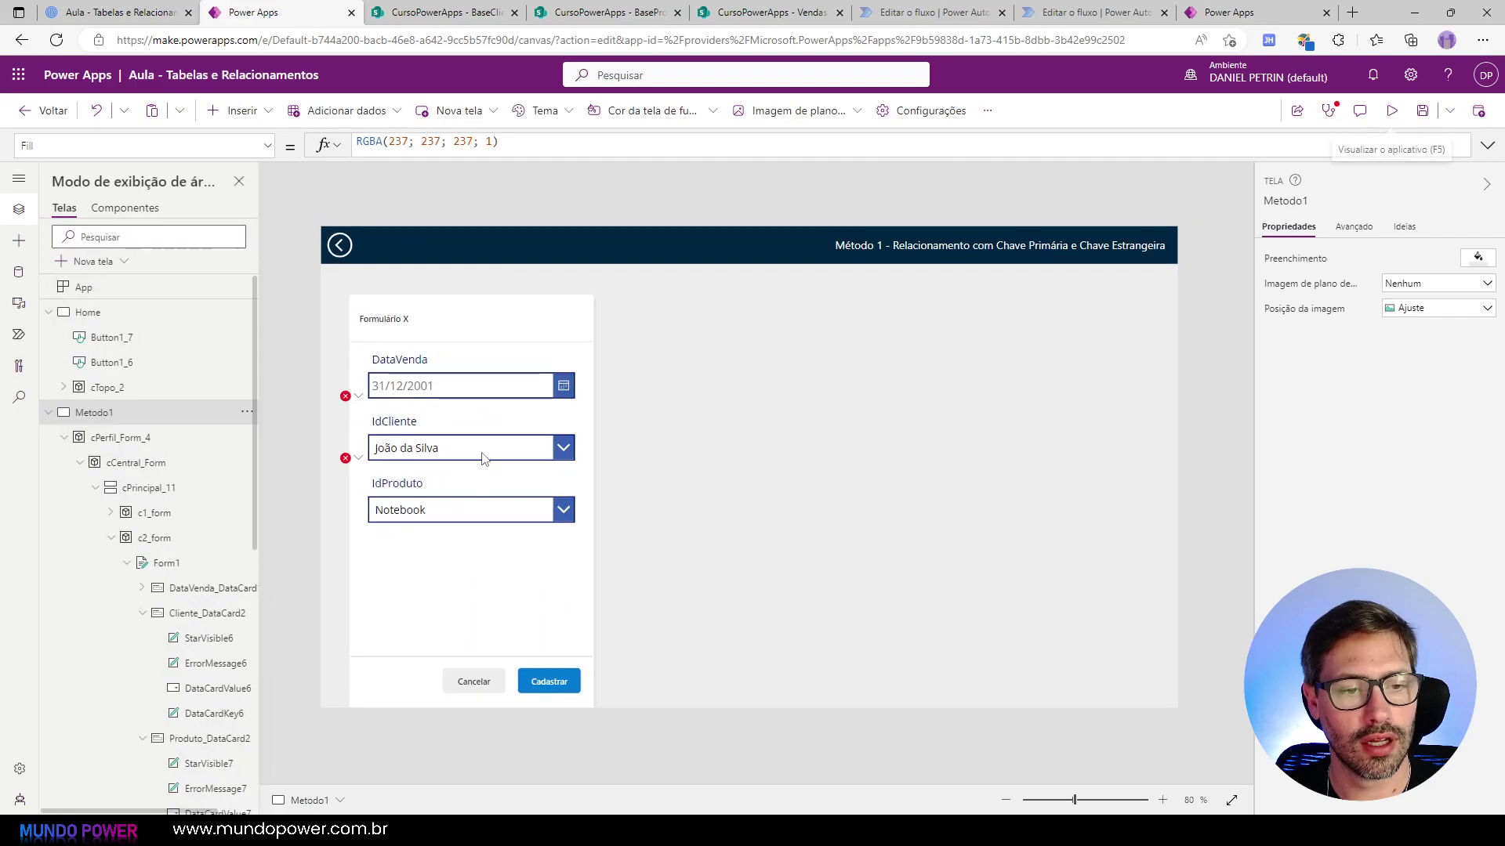
Step: Set the IdCliente card's Update property to DataCardValue10.Selected.ID
{"action": "left_click", "coordinate": [384, 415]}
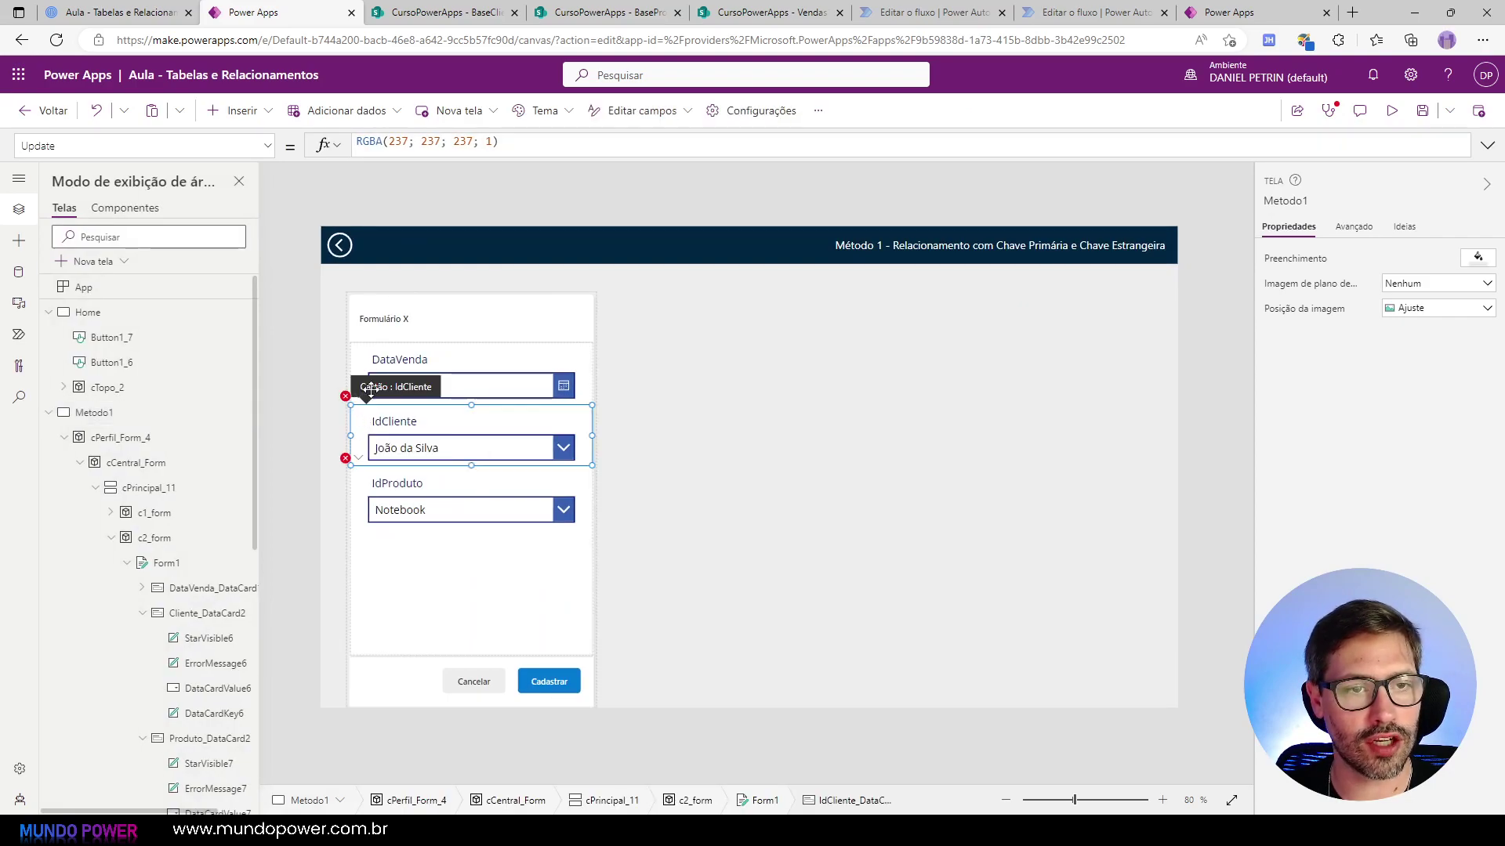
{"action": "double_click", "coordinate": [539, 144]}
{"action": "type", "text": "Nom"}
{"action": "key", "text": "Tab"}
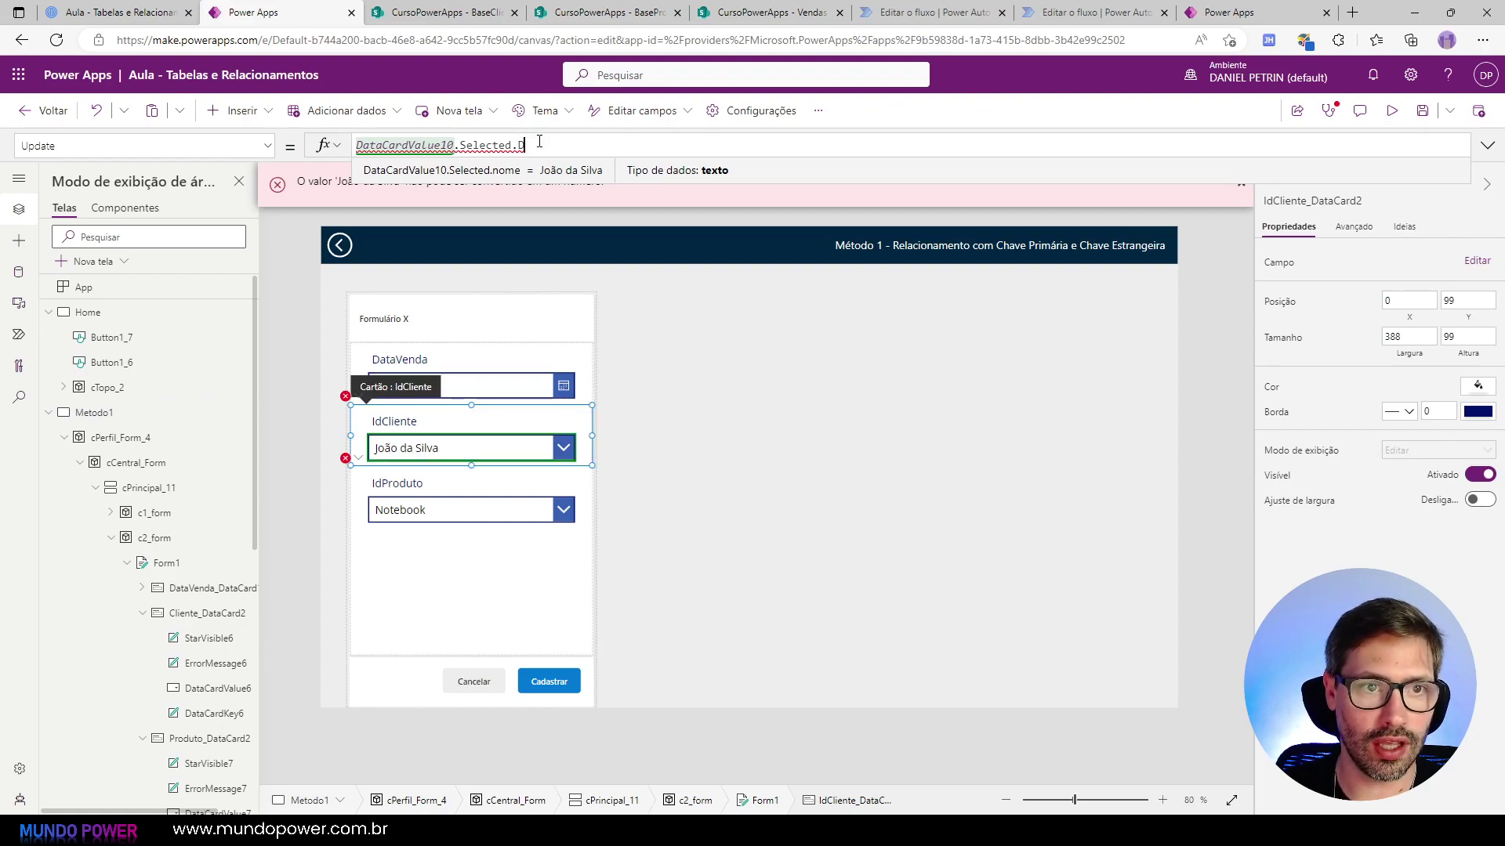
{"action": "key", "text": "BackSpace"}
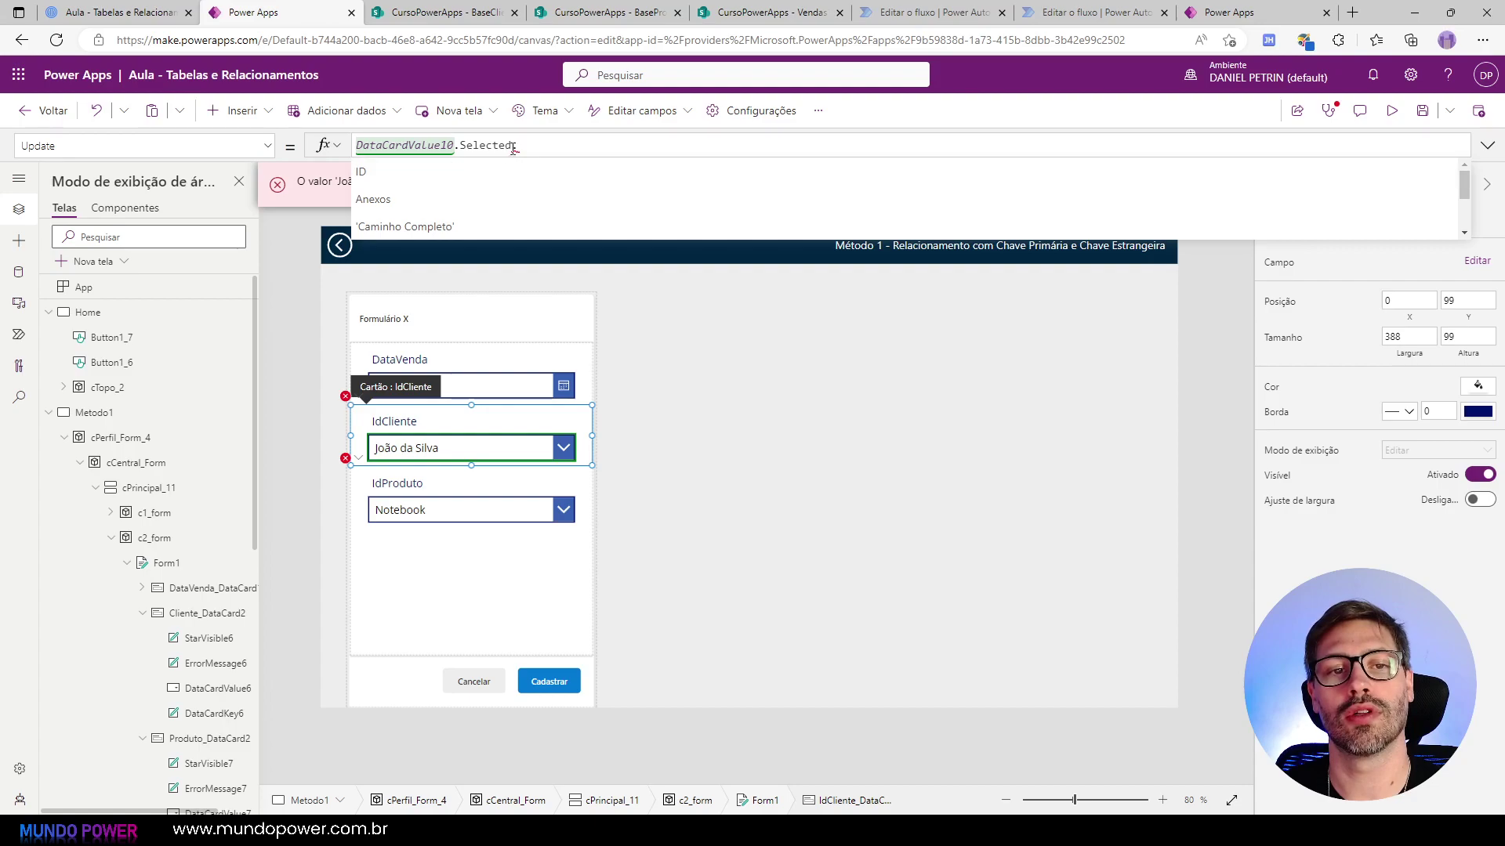
{"action": "left_click", "coordinate": [1487, 145]}
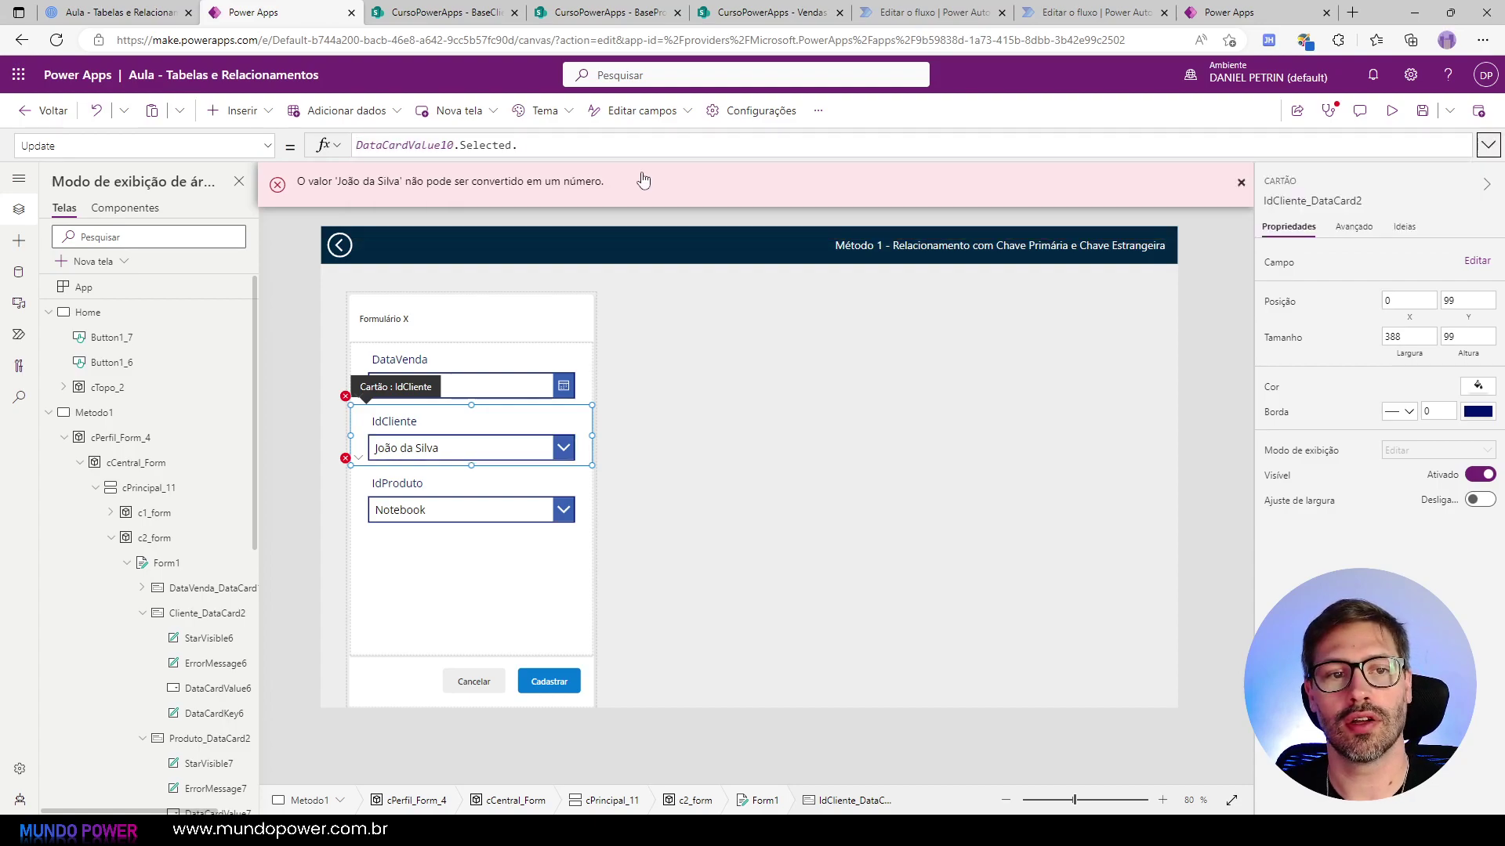
{"action": "left_click", "coordinate": [558, 148]}
{"action": "type", "text": "ID"}
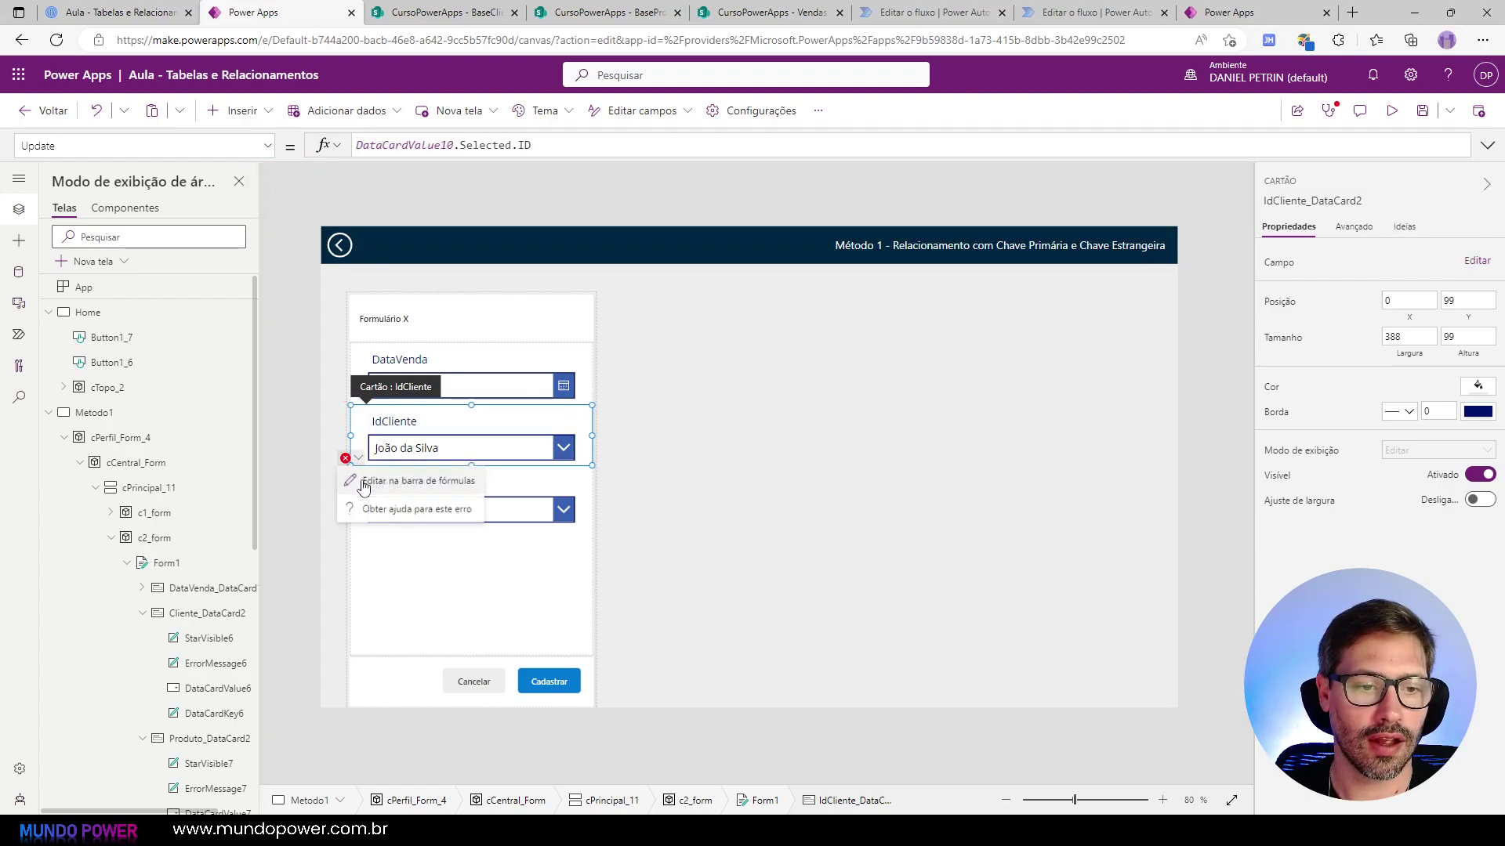
Step: Set the IdProduto card's Update property to DataCardValue11.Selected.ID
{"action": "left_click", "coordinate": [367, 474]}
{"action": "double_click", "coordinate": [533, 145]}
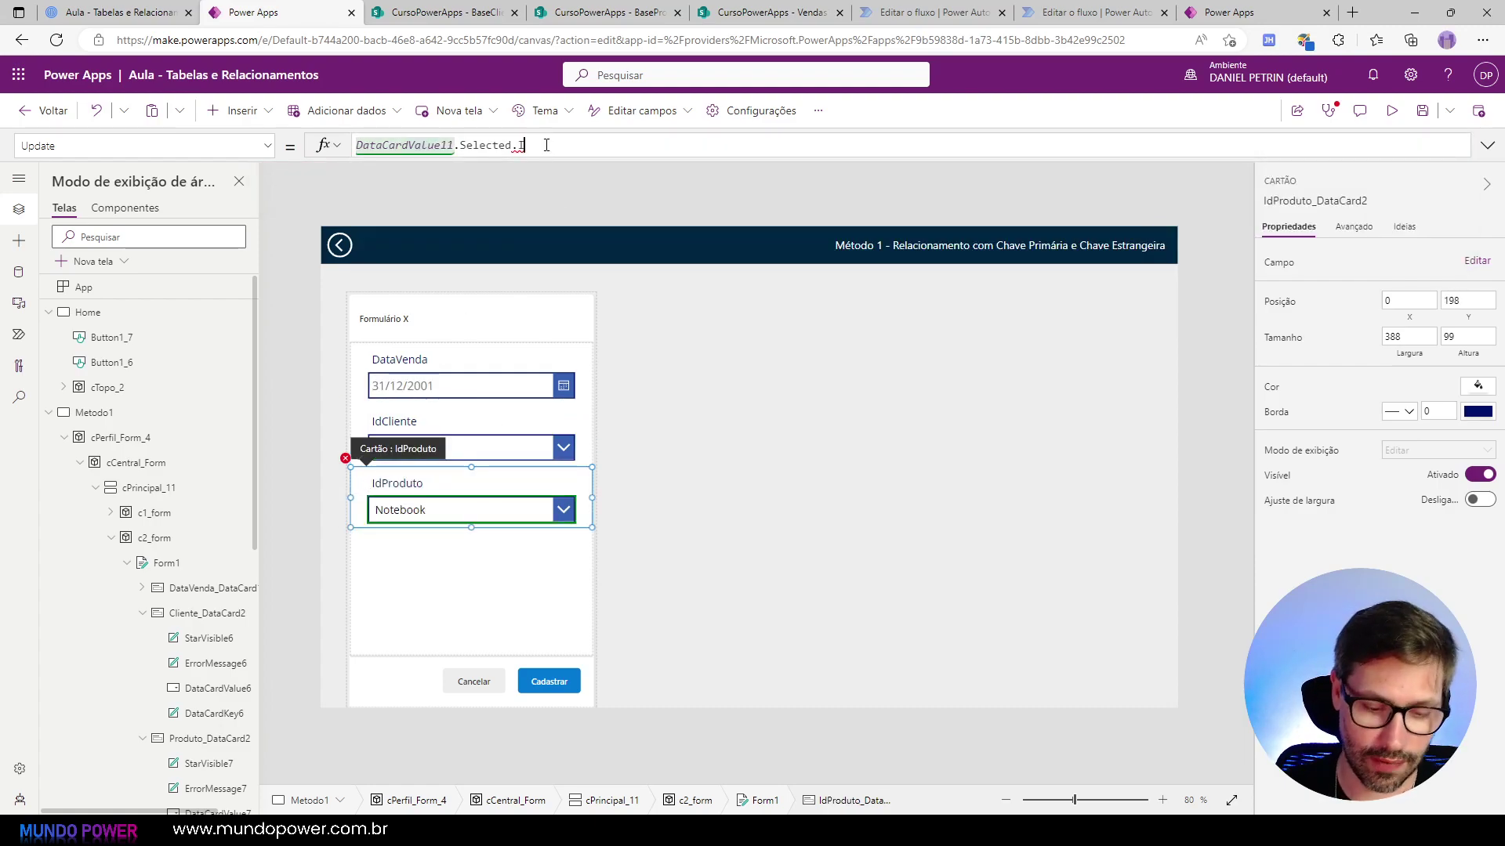
{"action": "type", "text": "ID"}
{"action": "left_click", "coordinate": [1066, 390]}
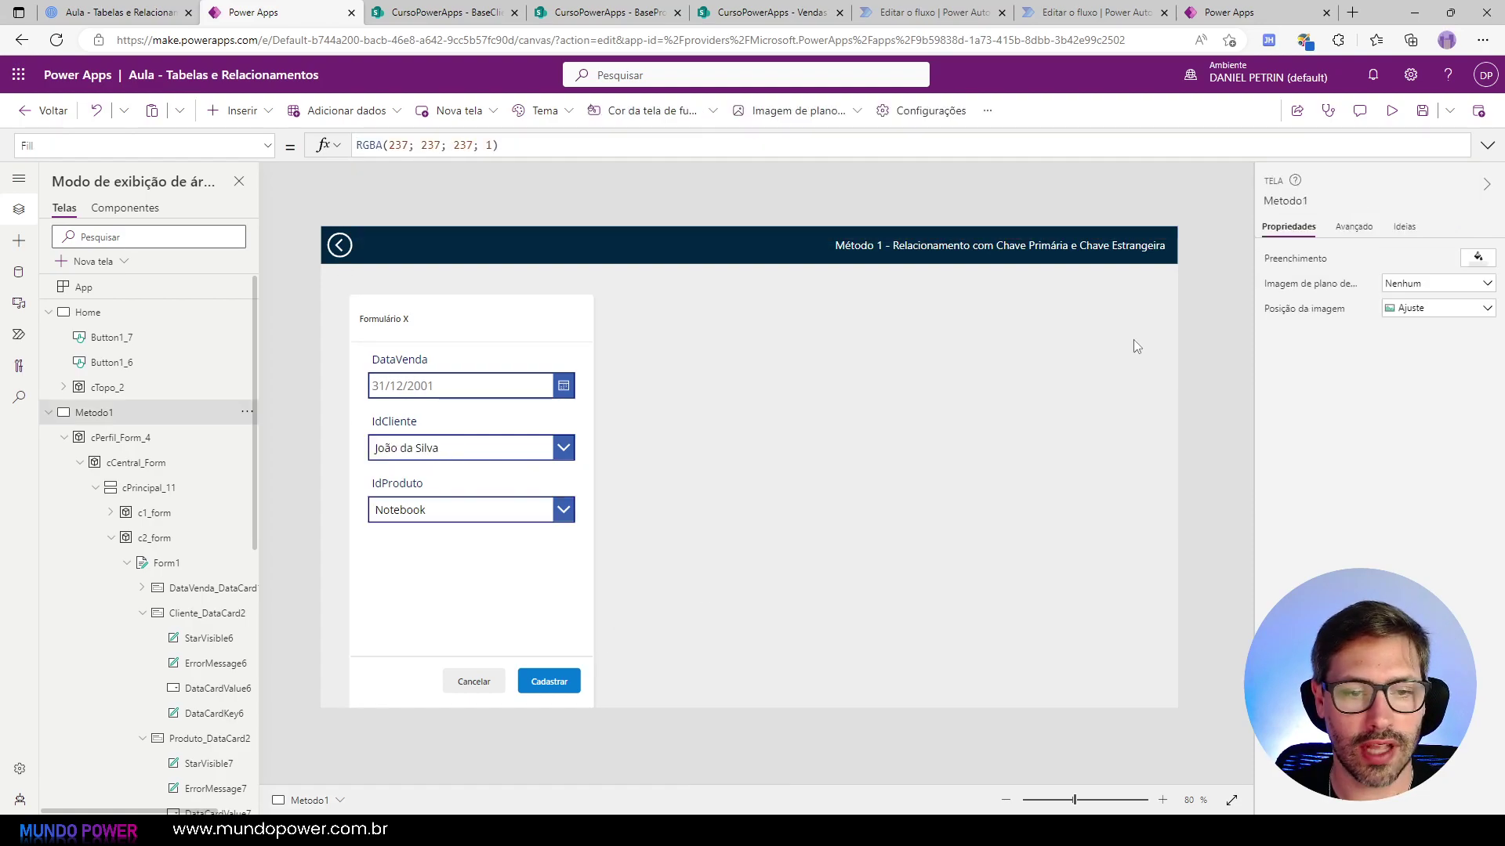
Step: Preview the app and register a sale dated 10/03/2023 for the third listed client with the product Teclado
{"action": "left_click", "coordinate": [1392, 110]}
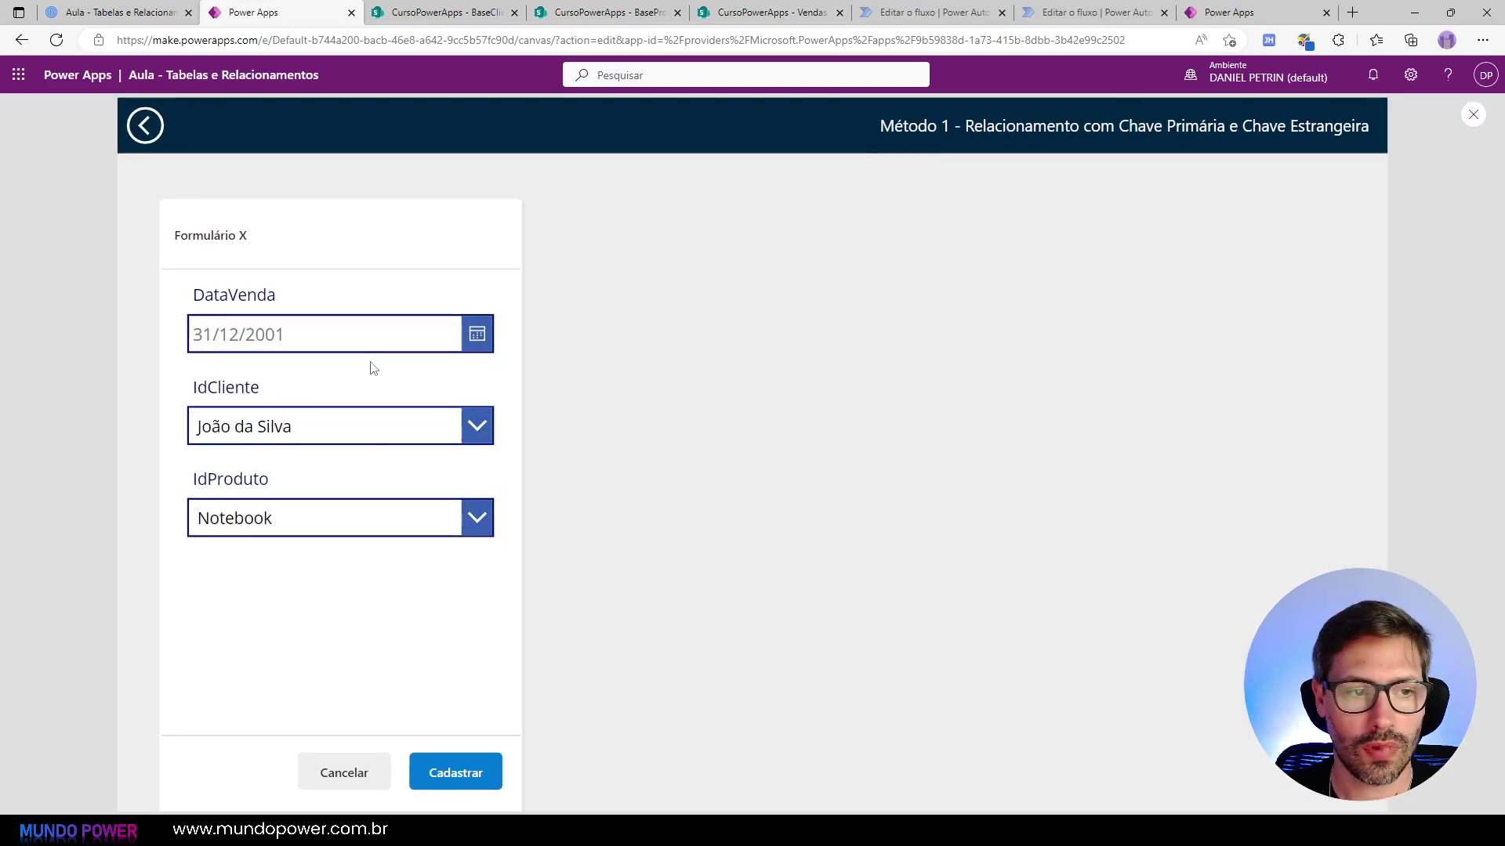
{"action": "left_click", "coordinate": [480, 337]}
{"action": "left_click", "coordinate": [437, 572]}
{"action": "left_click", "coordinate": [363, 733]}
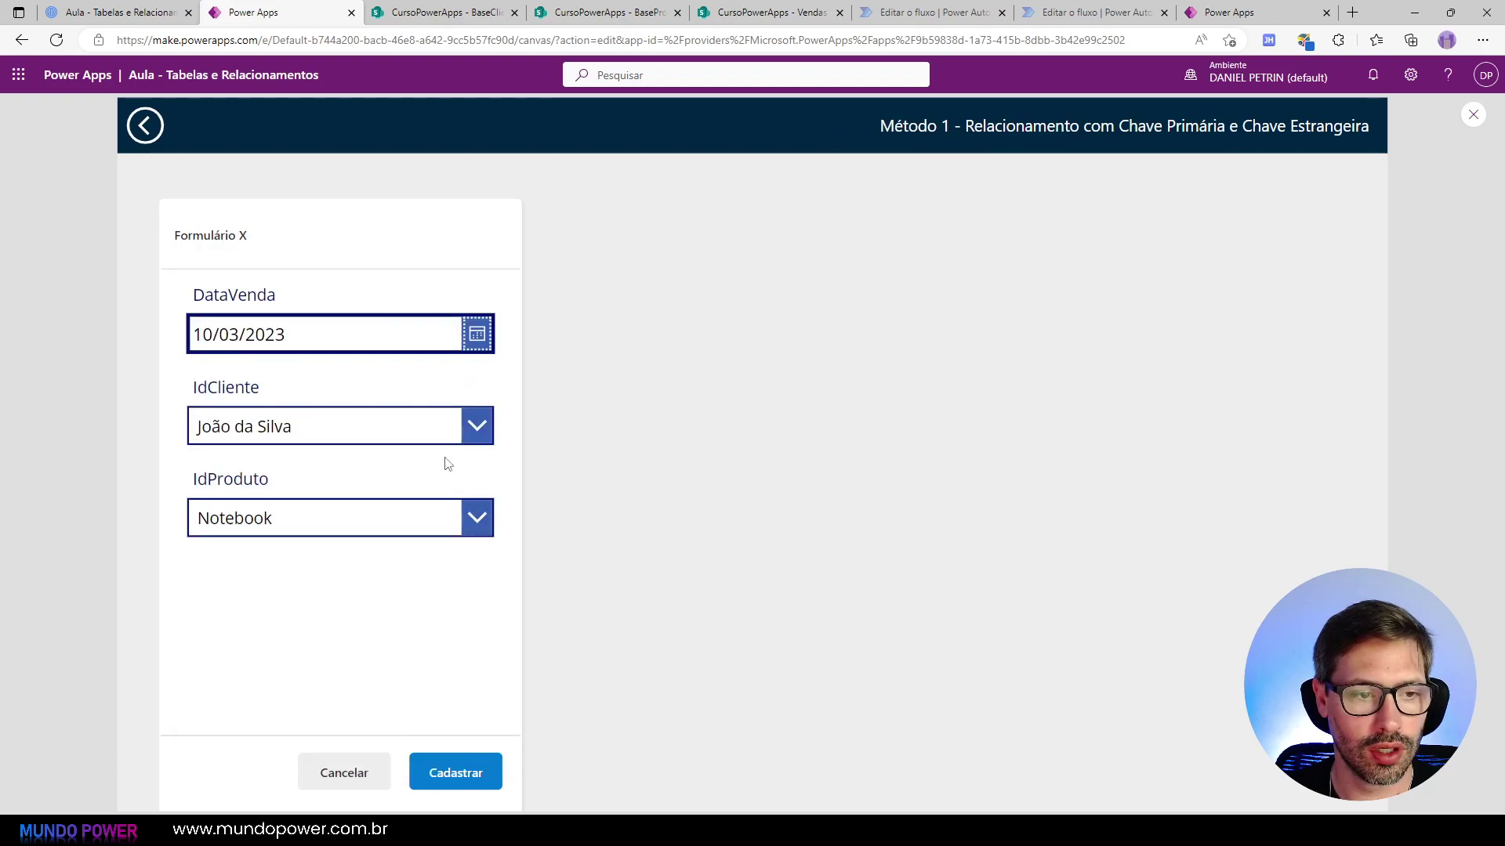
{"action": "left_click", "coordinate": [451, 431]}
{"action": "left_click", "coordinate": [350, 540]}
{"action": "left_click", "coordinate": [367, 518]}
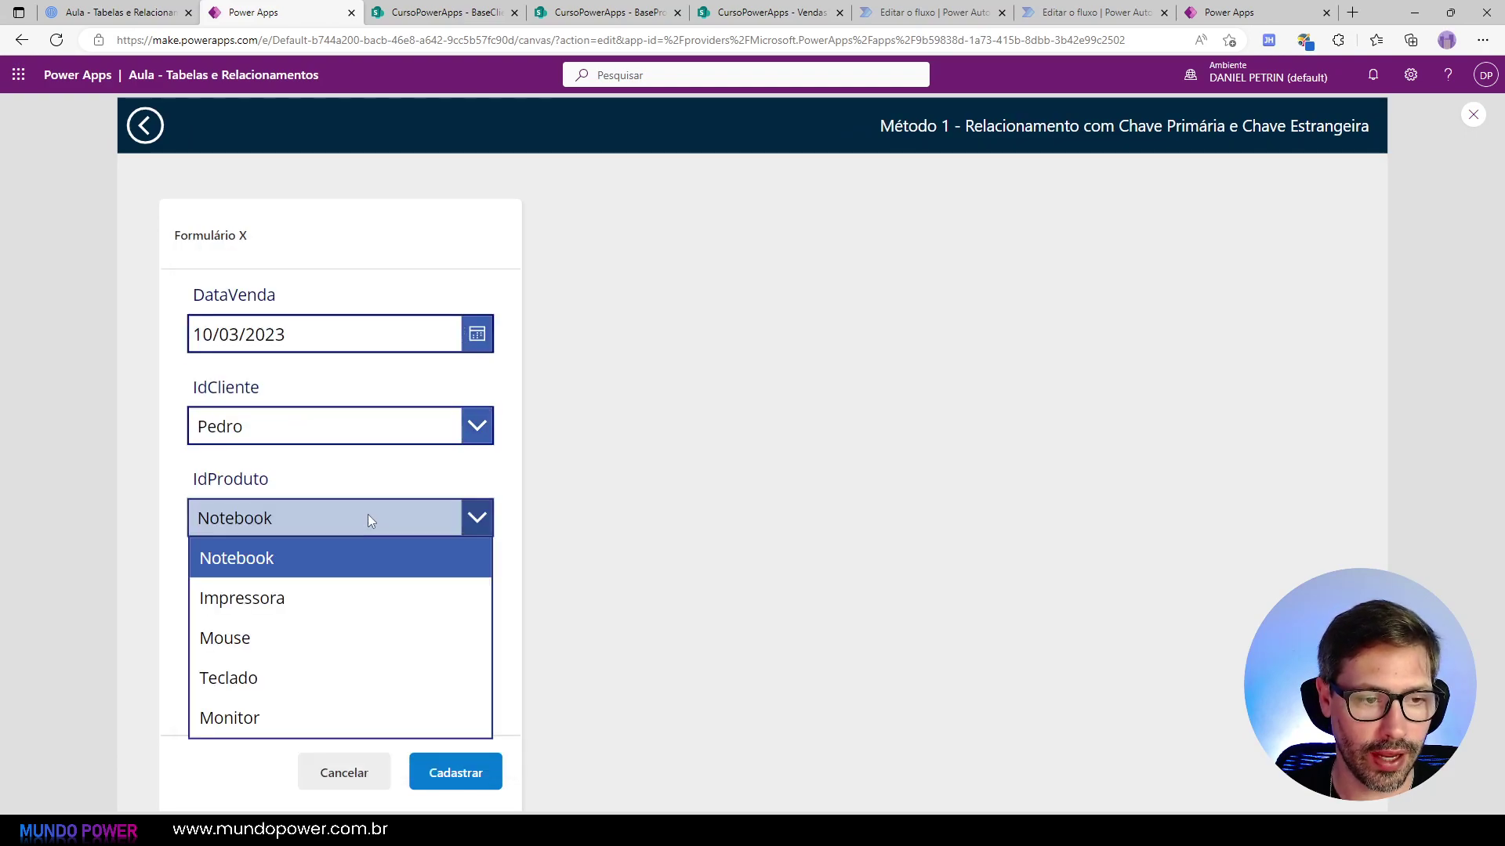
{"action": "left_click", "coordinate": [315, 679]}
{"action": "left_click", "coordinate": [461, 779]}
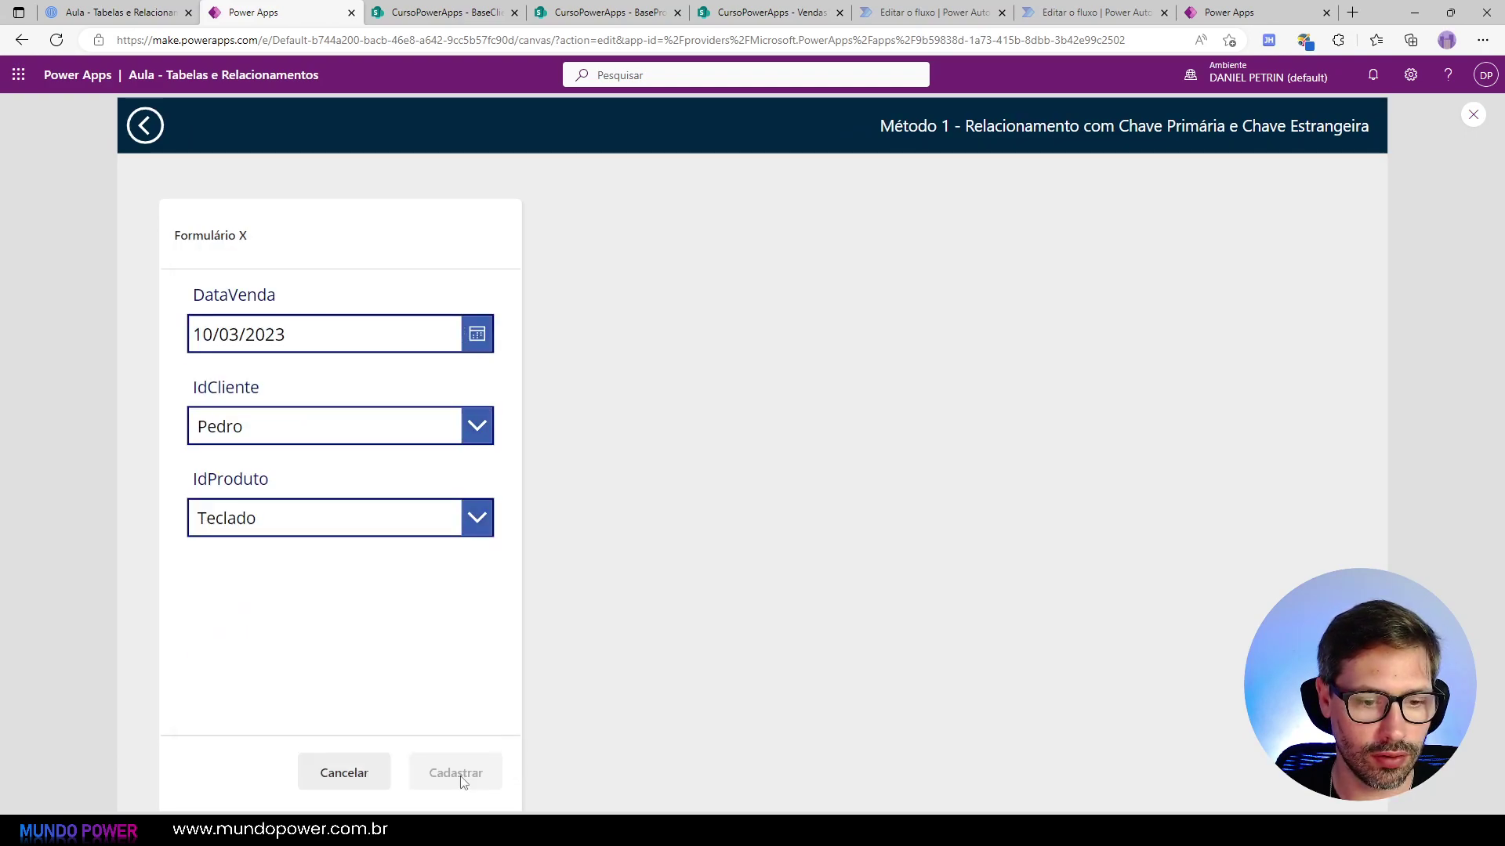
Step: Refresh the Vendas1 list in SharePoint and check the new sale's IdCliente and IdProduto against the BaseClientes and BaseProdutos lists
{"action": "left_click", "coordinate": [737, 13]}
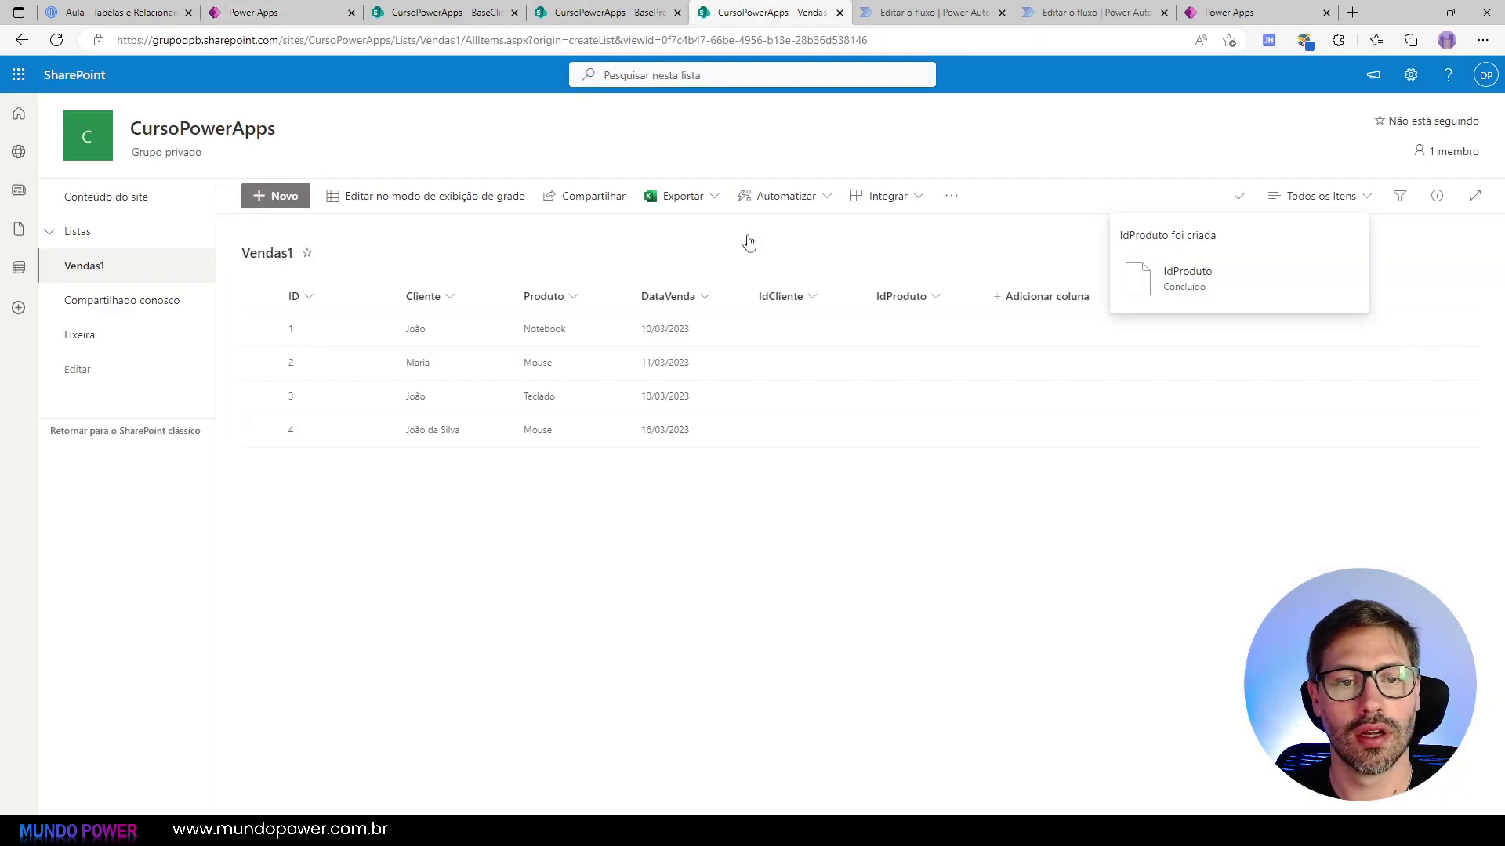
{"action": "key", "text": "F5"}
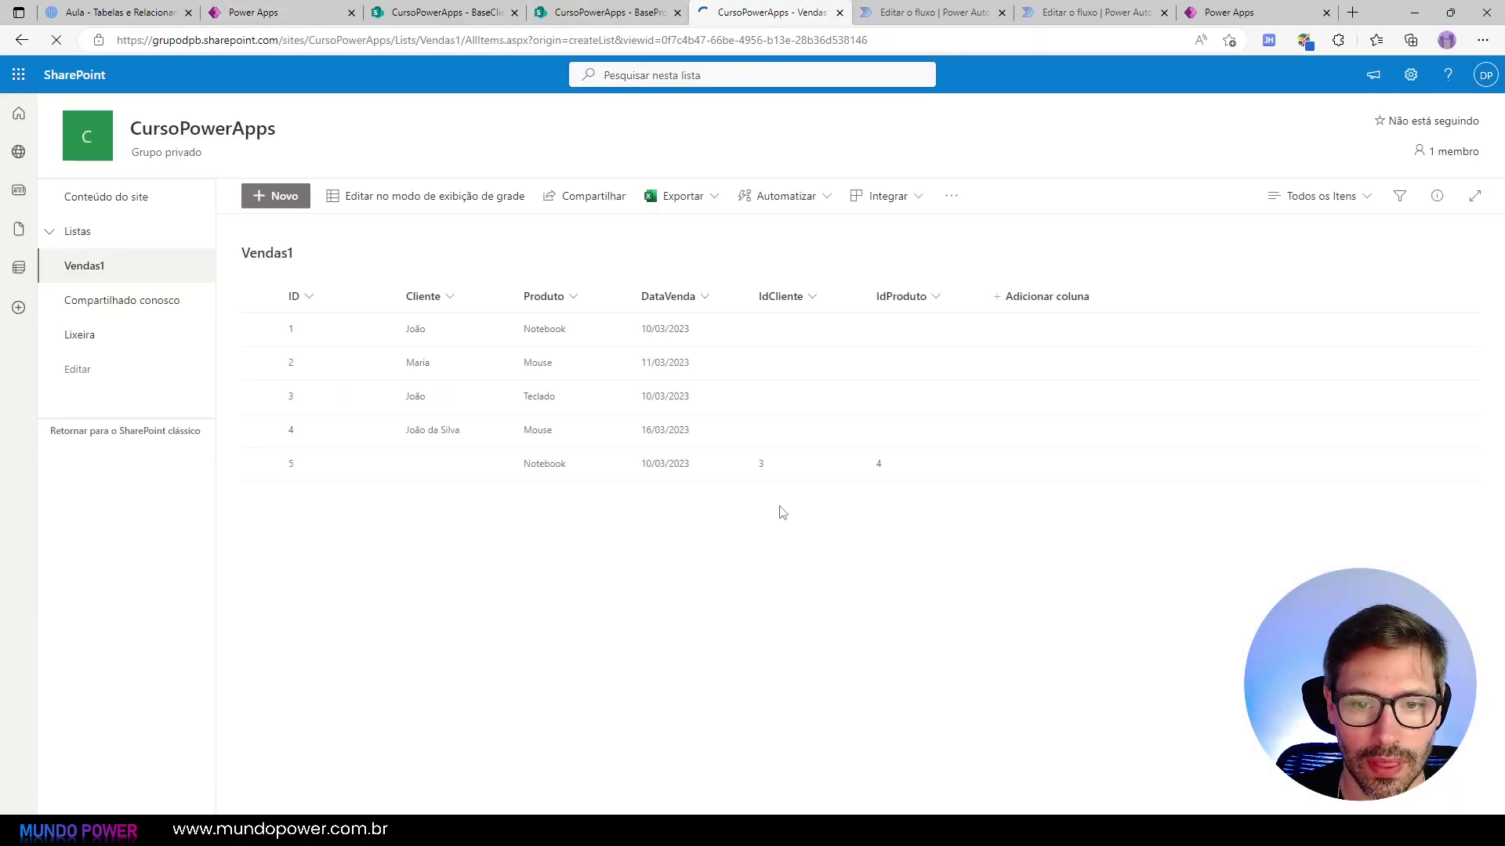
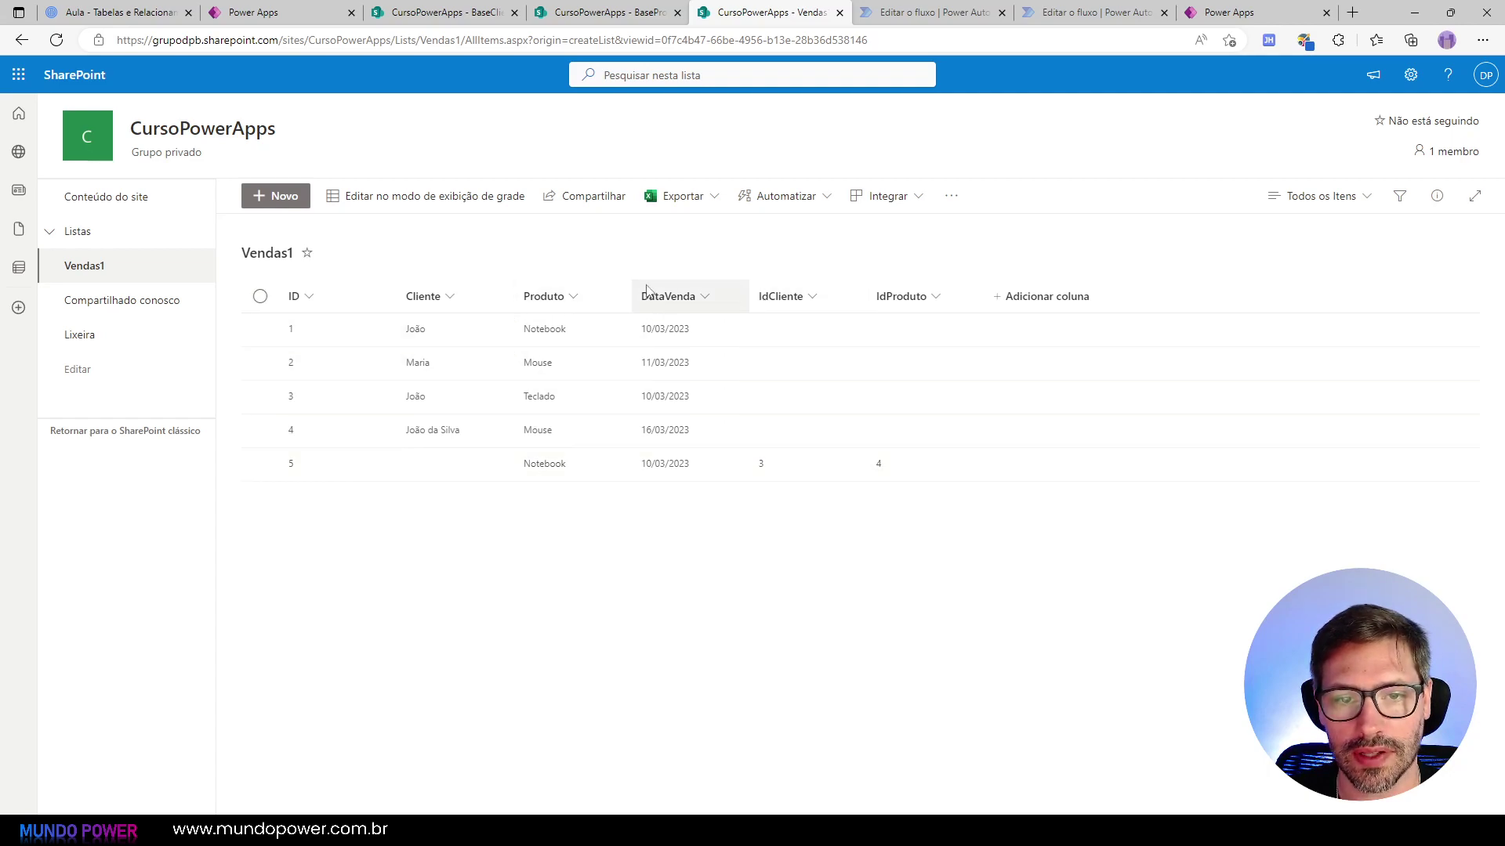
{"action": "left_click_drag", "start_coordinate": [630, 267], "coordinate": [968, 561]}
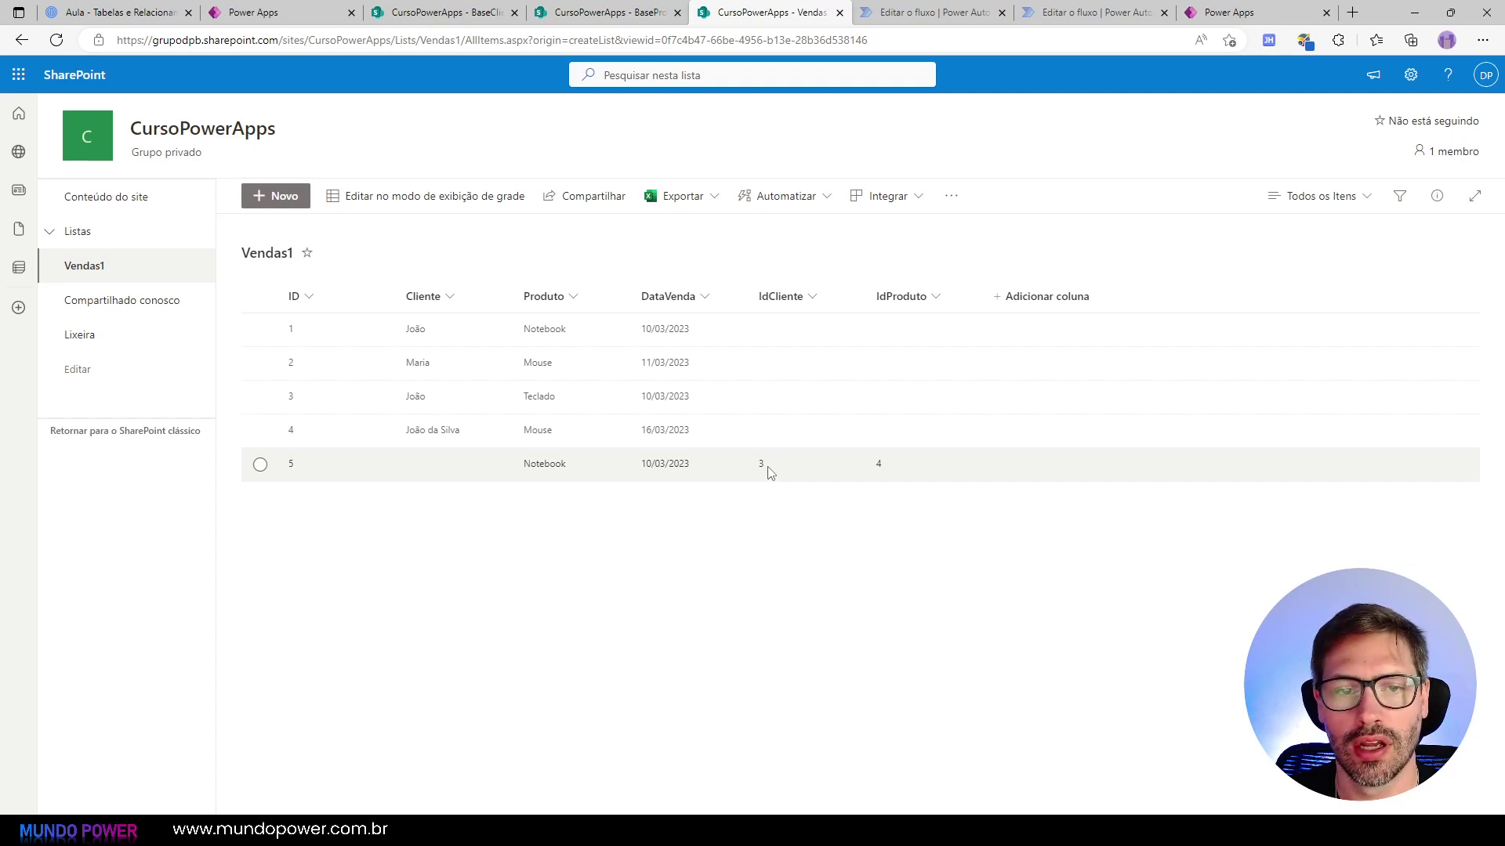
{"action": "left_click", "coordinate": [448, 14]}
{"action": "left_click", "coordinate": [416, 396]}
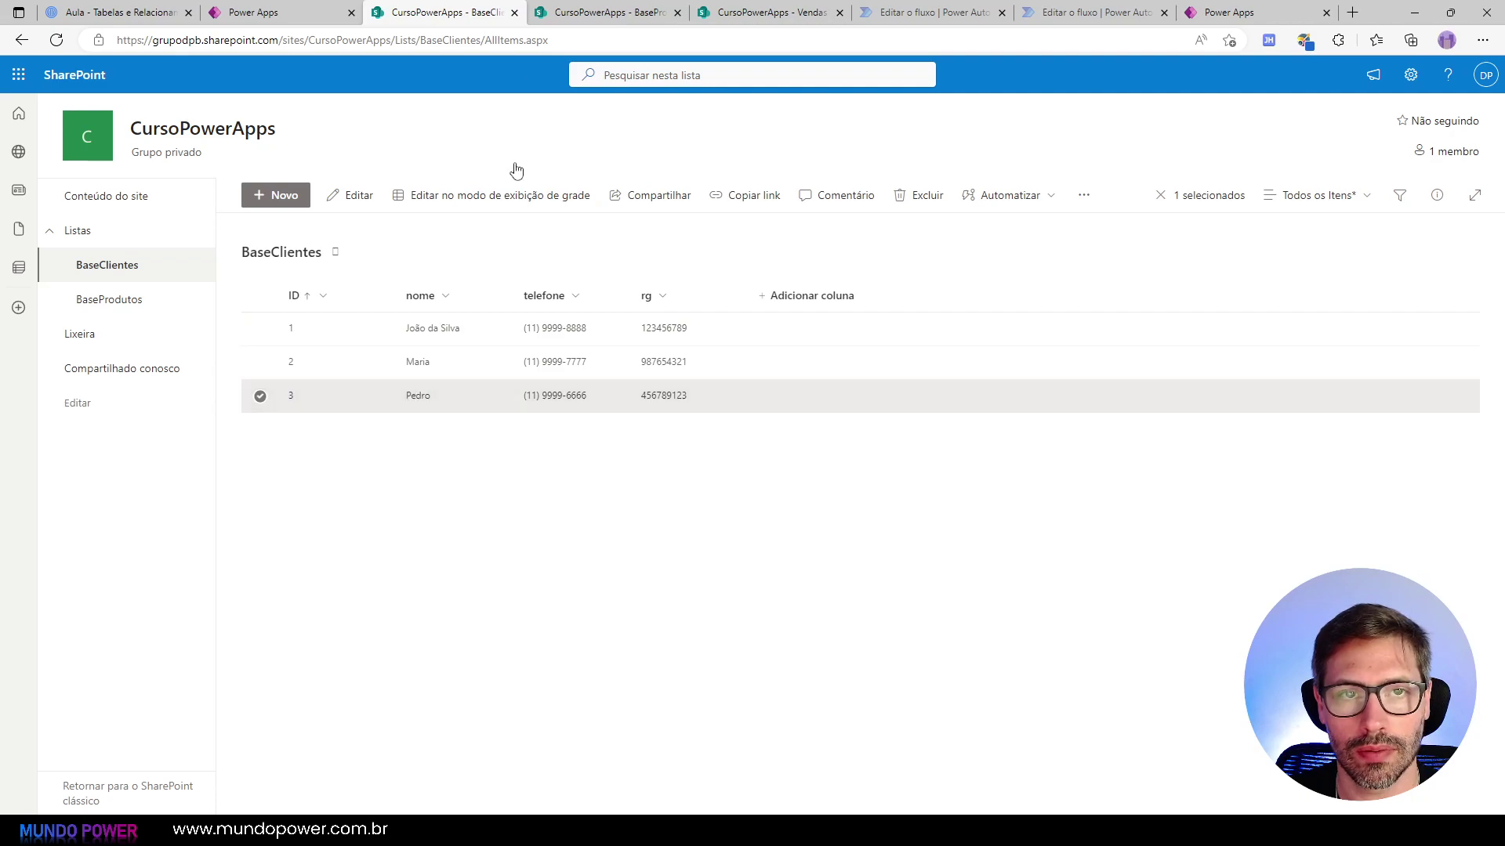
{"action": "left_click", "coordinate": [752, 13]}
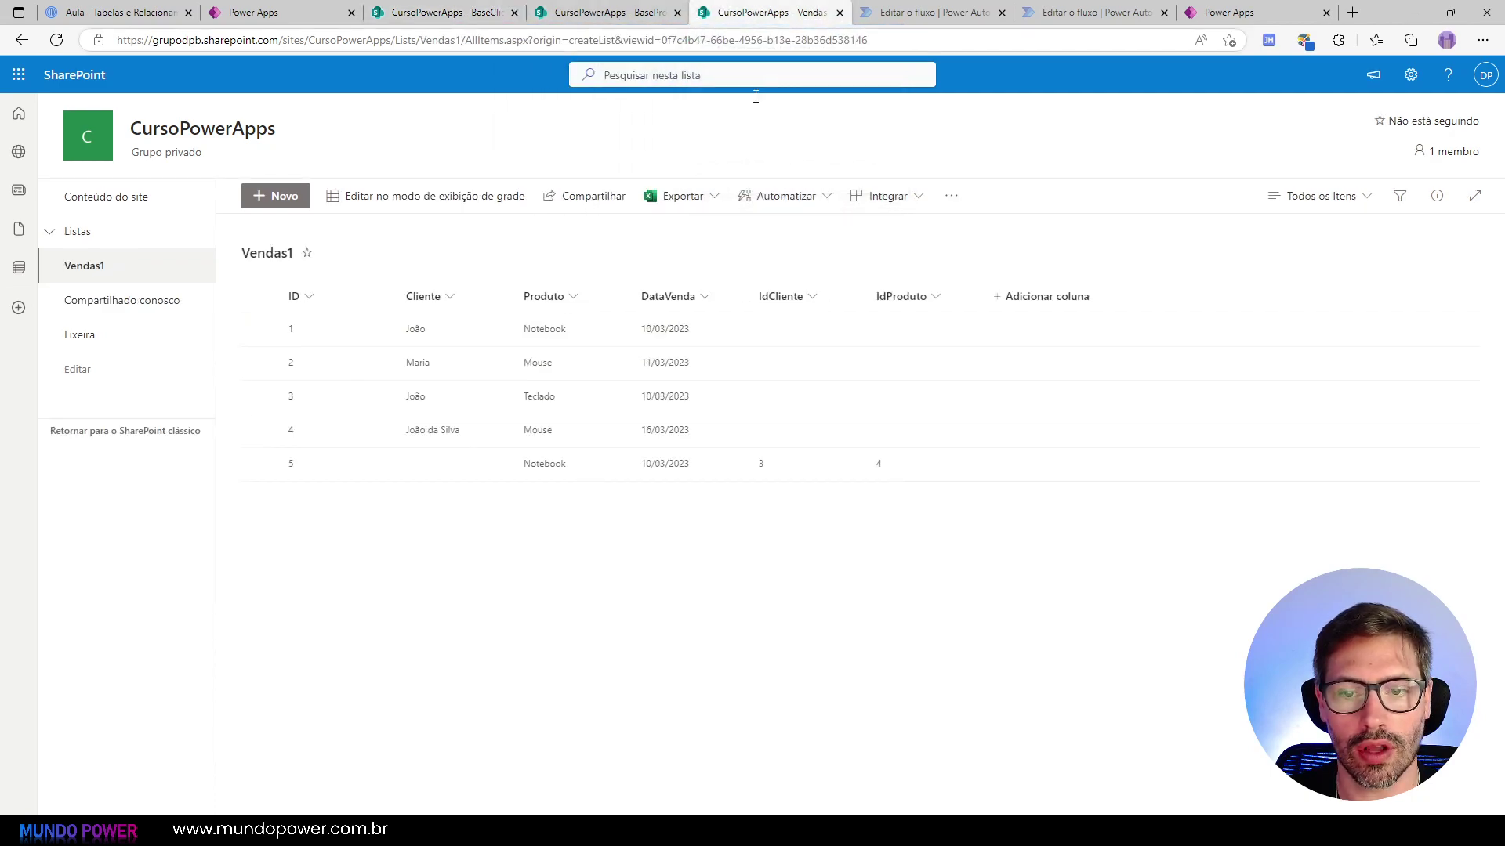
{"action": "left_click", "coordinate": [608, 11]}
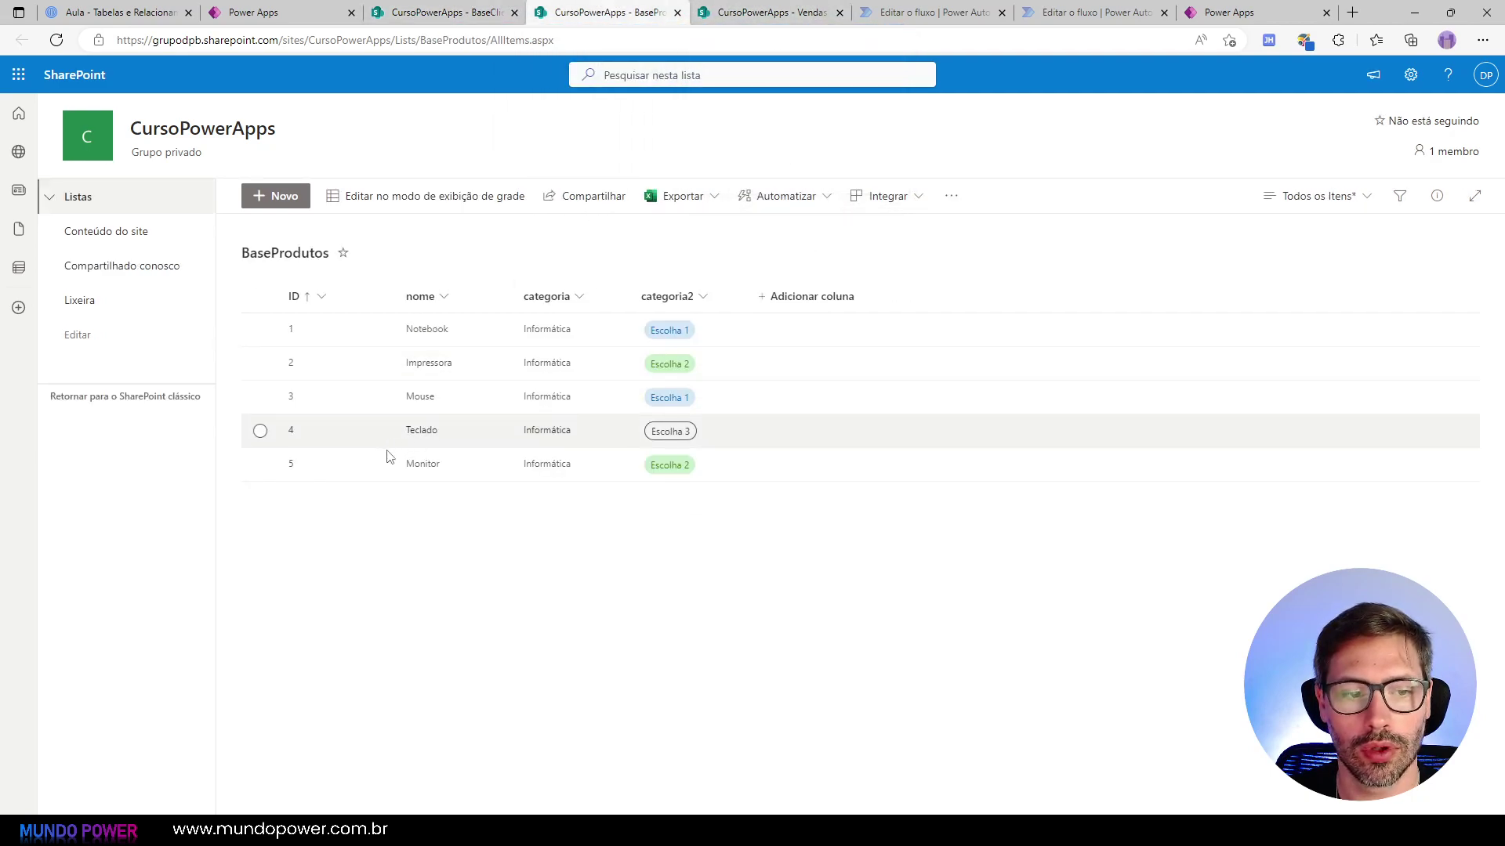
{"action": "left_click", "coordinate": [451, 444]}
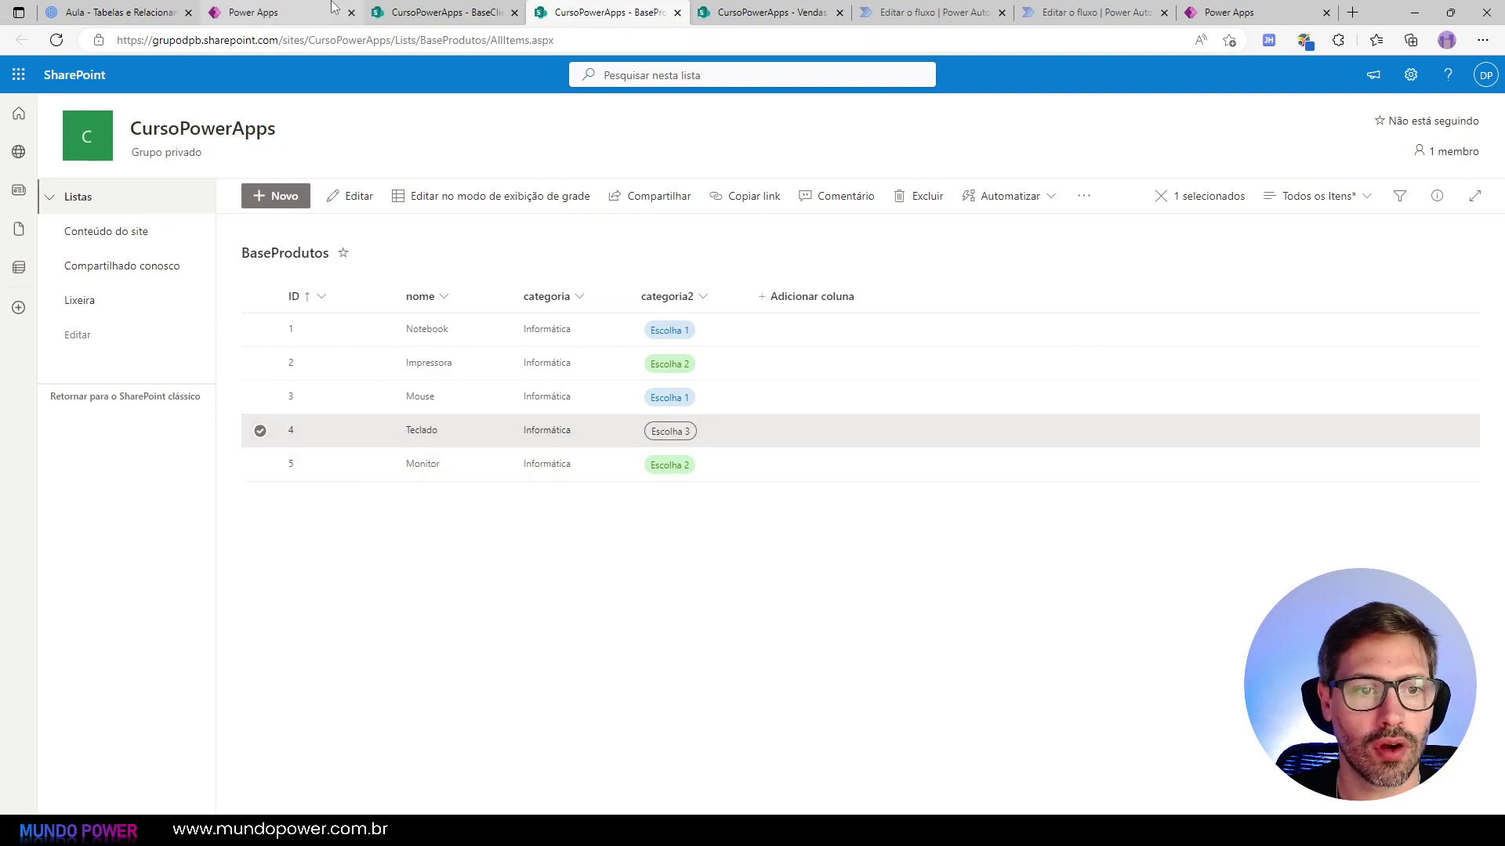
Step: In the Power Apps preview, register a sale dated 10/03/2023 for the second customer with the product Impressora
{"action": "left_click", "coordinate": [282, 12]}
{"action": "left_click", "coordinate": [471, 424]}
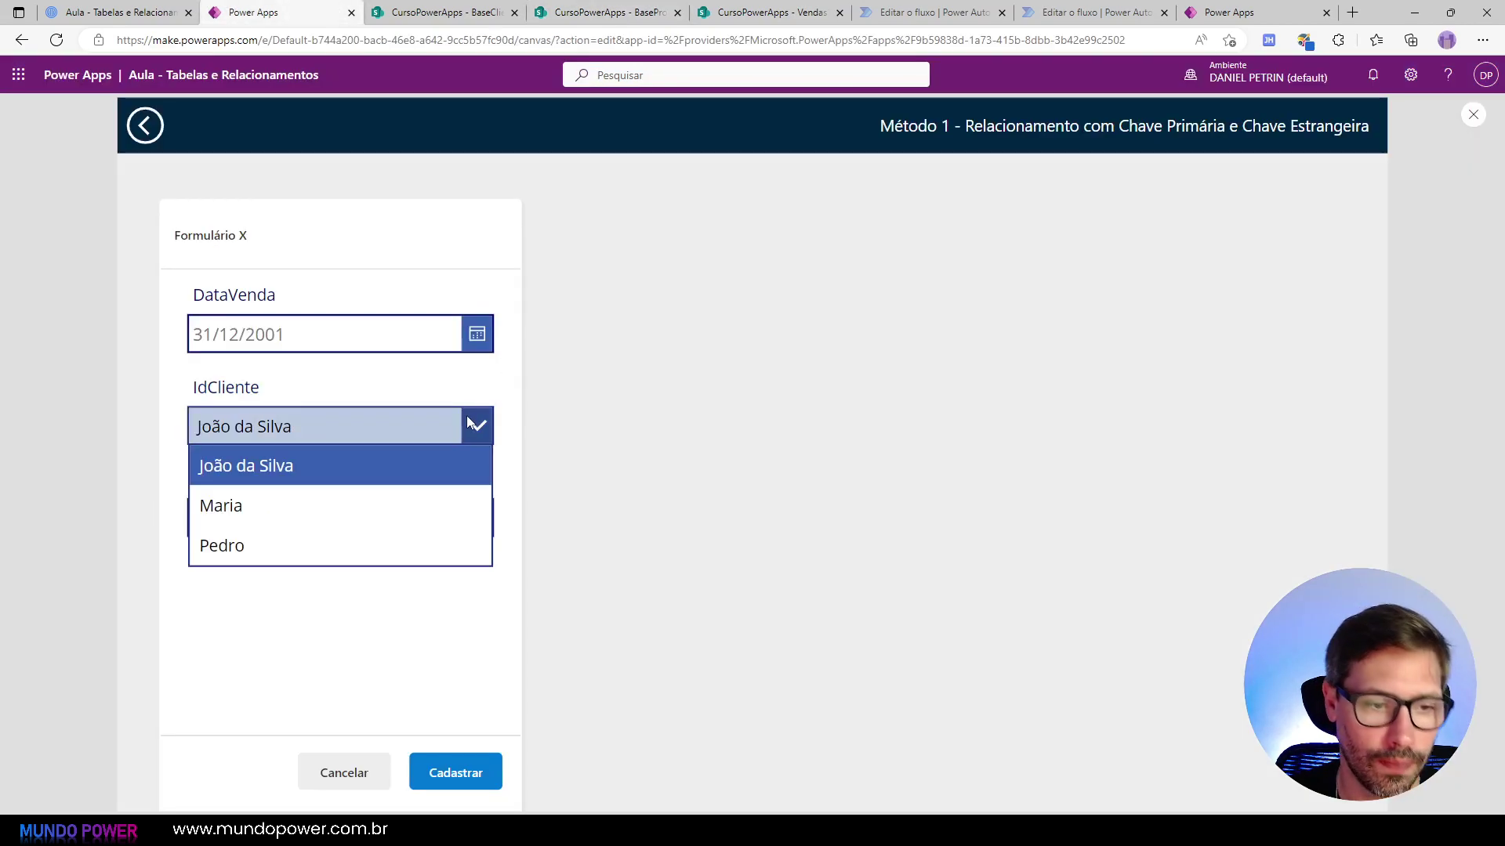
{"action": "left_click", "coordinate": [416, 511]}
{"action": "left_click", "coordinate": [415, 519]}
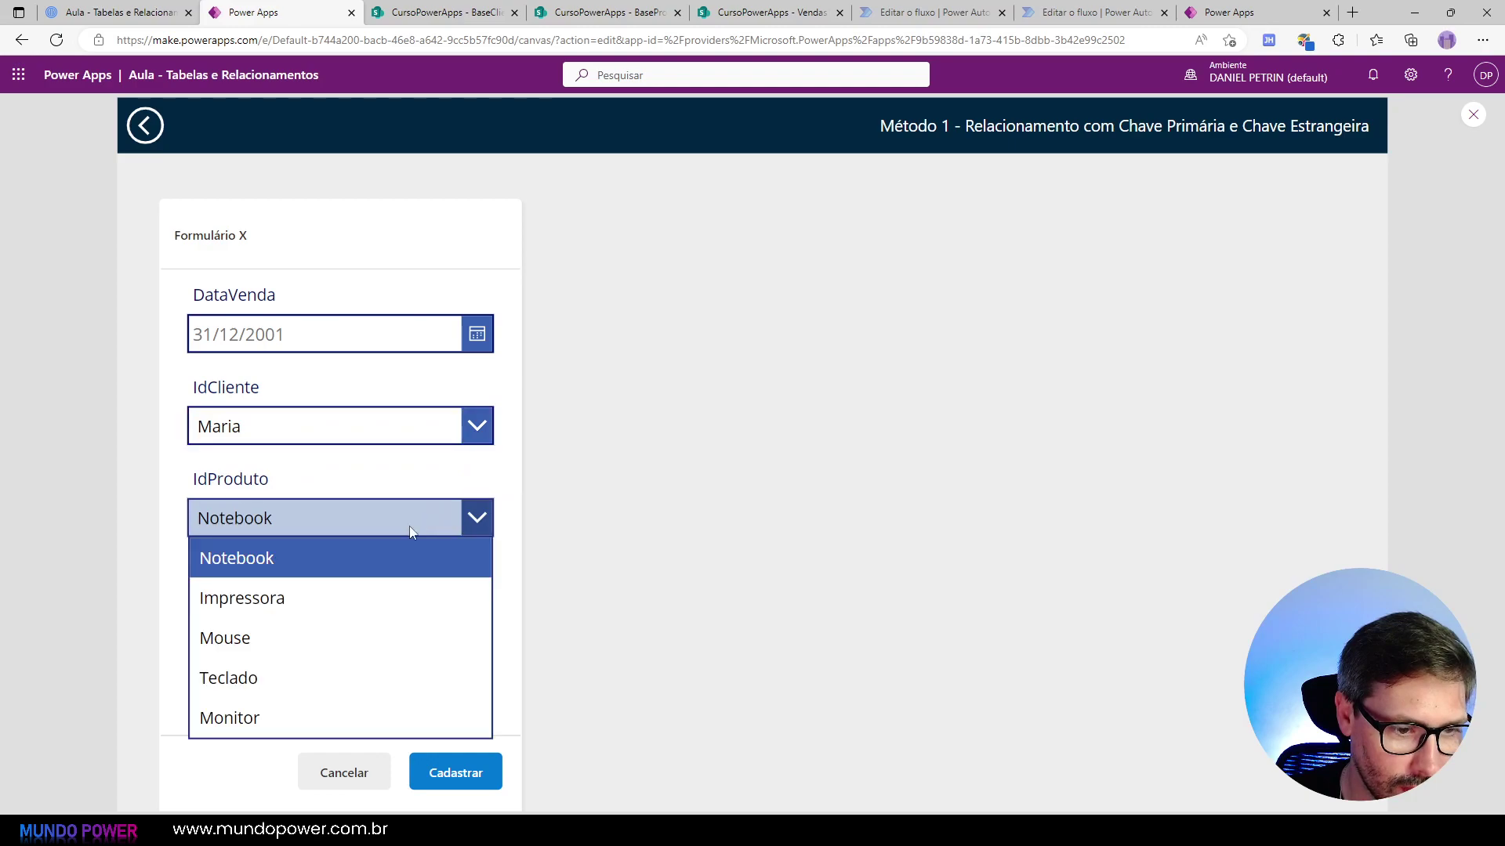
{"action": "left_click", "coordinate": [475, 337]}
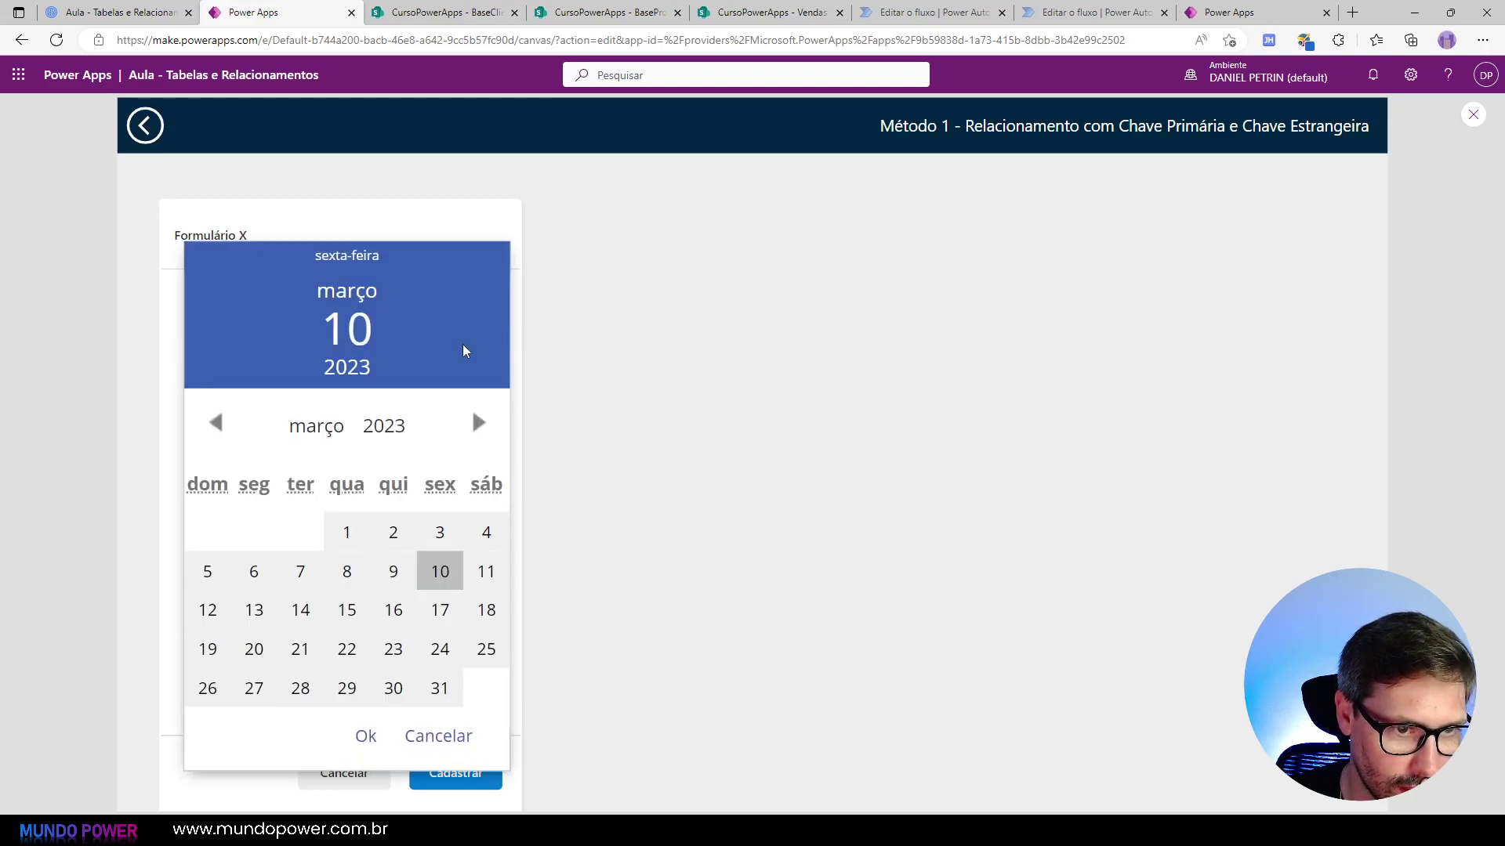
{"action": "left_click", "coordinate": [434, 579]}
{"action": "left_click", "coordinate": [367, 738]}
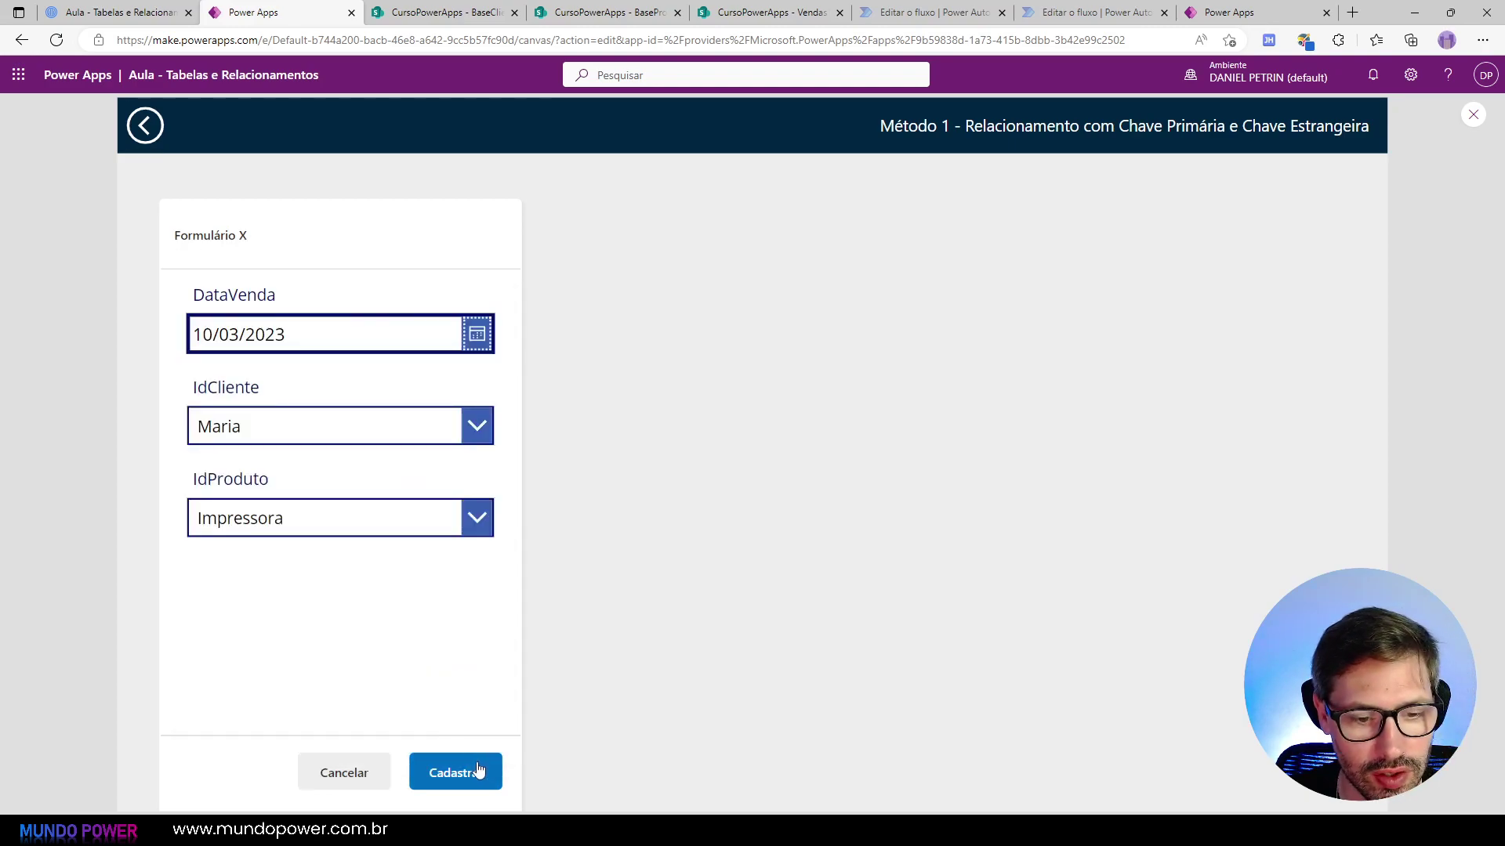
{"action": "left_click", "coordinate": [480, 772]}
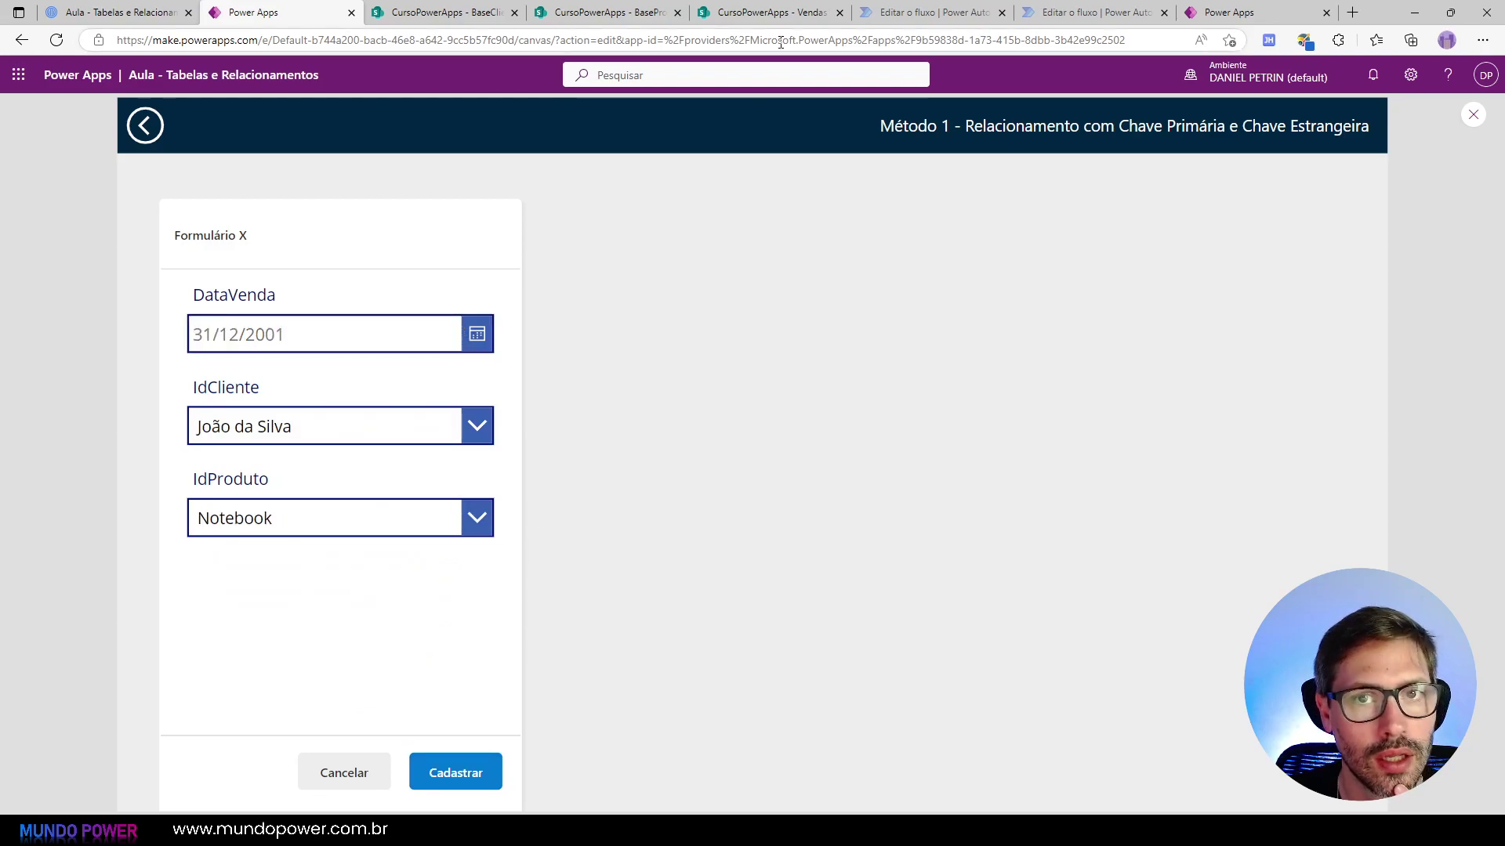
Step: Reload Vendas1 in SharePoint and match the Impressora sale's customer and product IDs to their records in the two base lists
{"action": "left_click", "coordinate": [758, 10]}
{"action": "key", "text": "F5"}
{"action": "left_click", "coordinate": [446, 11]}
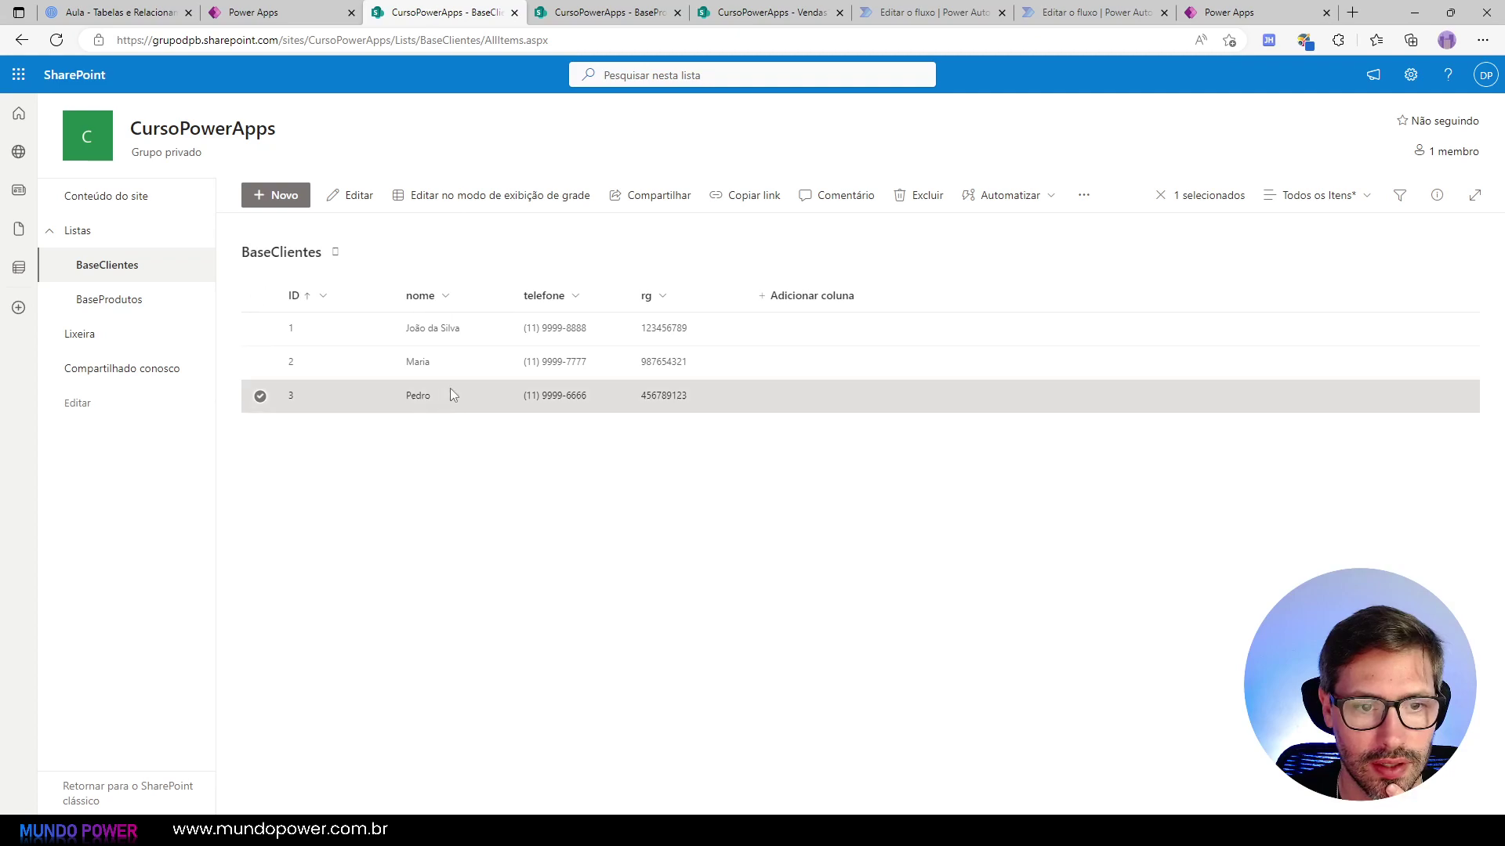
{"action": "left_click", "coordinate": [426, 368]}
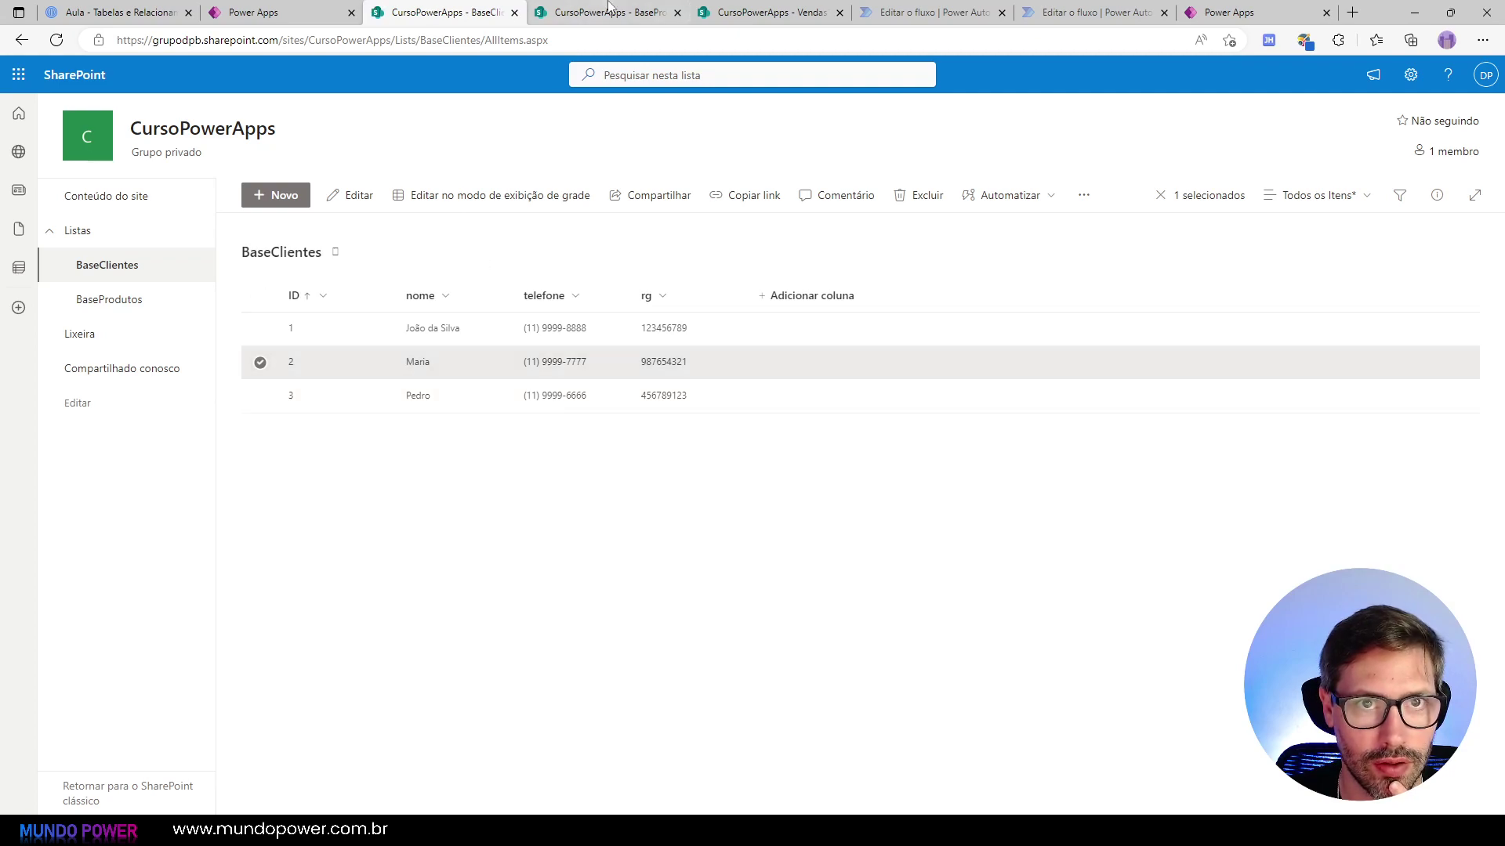
{"action": "left_click", "coordinate": [759, 11]}
{"action": "left_click", "coordinate": [869, 492]}
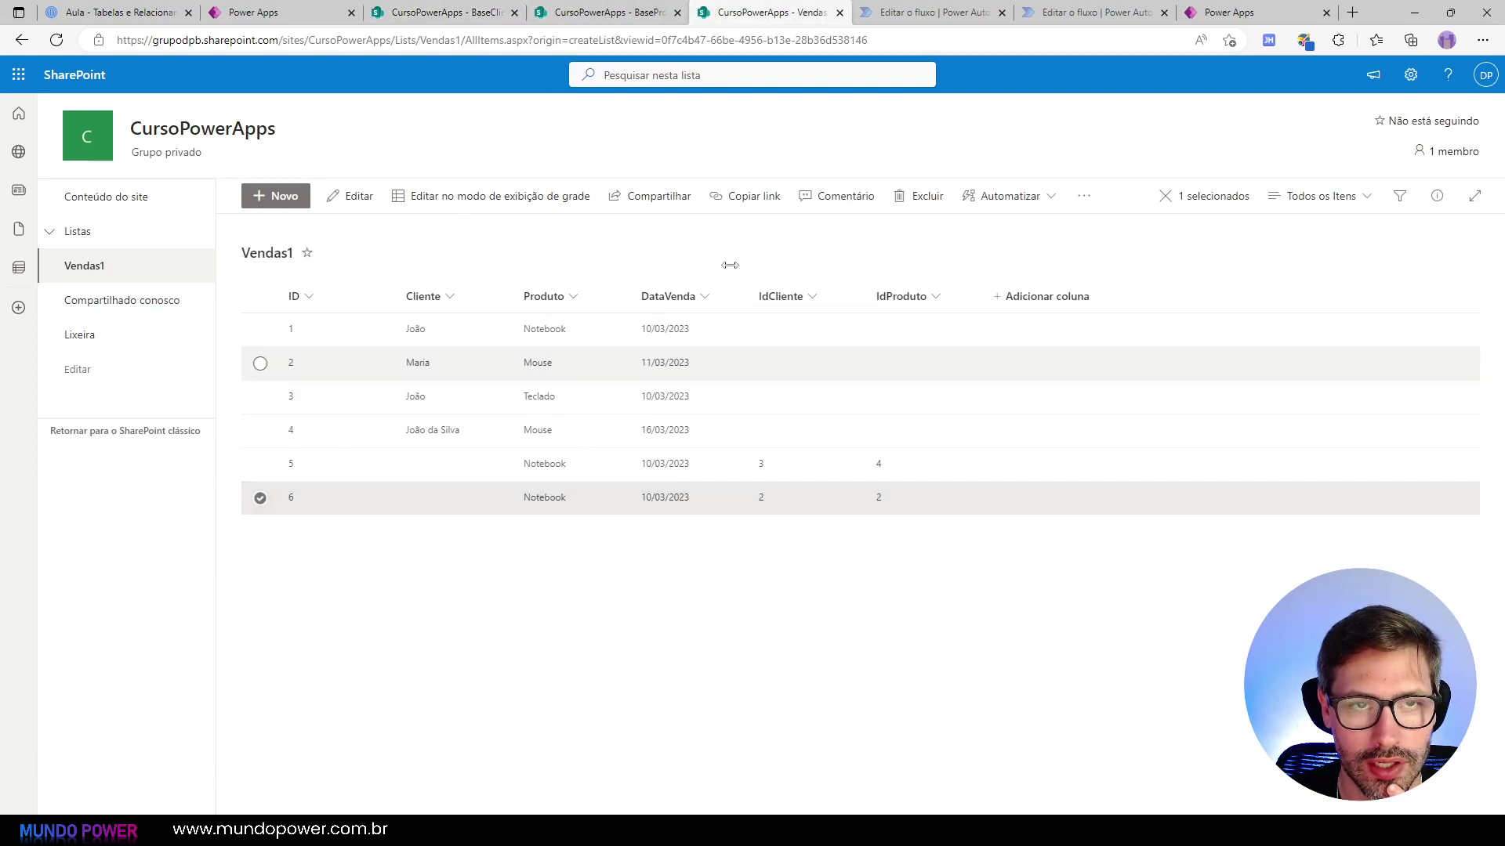
{"action": "left_click", "coordinate": [607, 11]}
{"action": "left_click", "coordinate": [432, 368]}
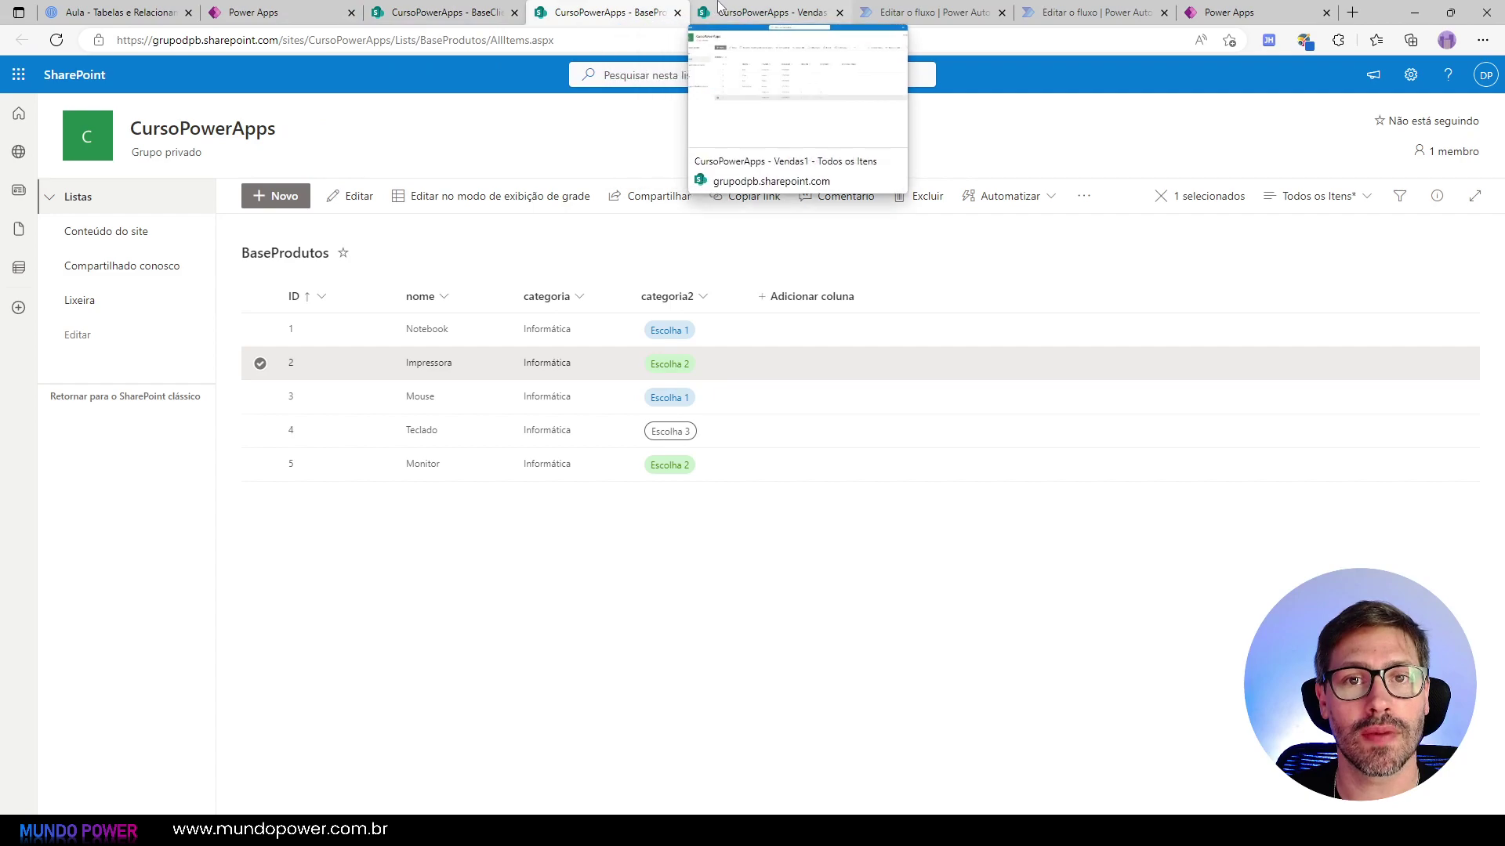
{"action": "left_click", "coordinate": [790, 9]}
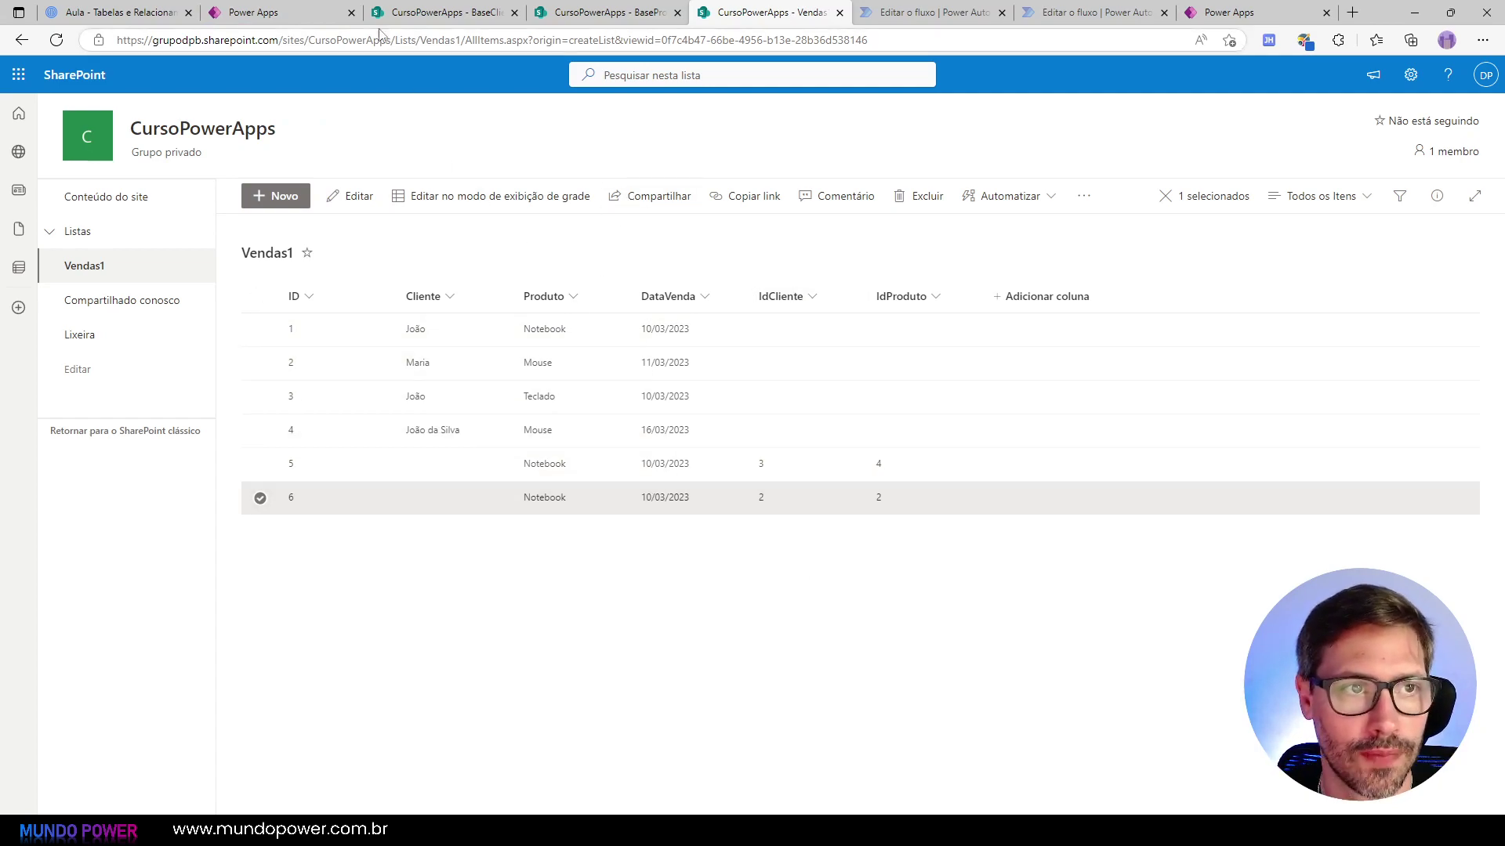
Step: Leave the Power Apps preview, copy the blank vertical gallery container from the template app, and paste it into the Metodo1 screen
{"action": "left_click", "coordinate": [317, 7]}
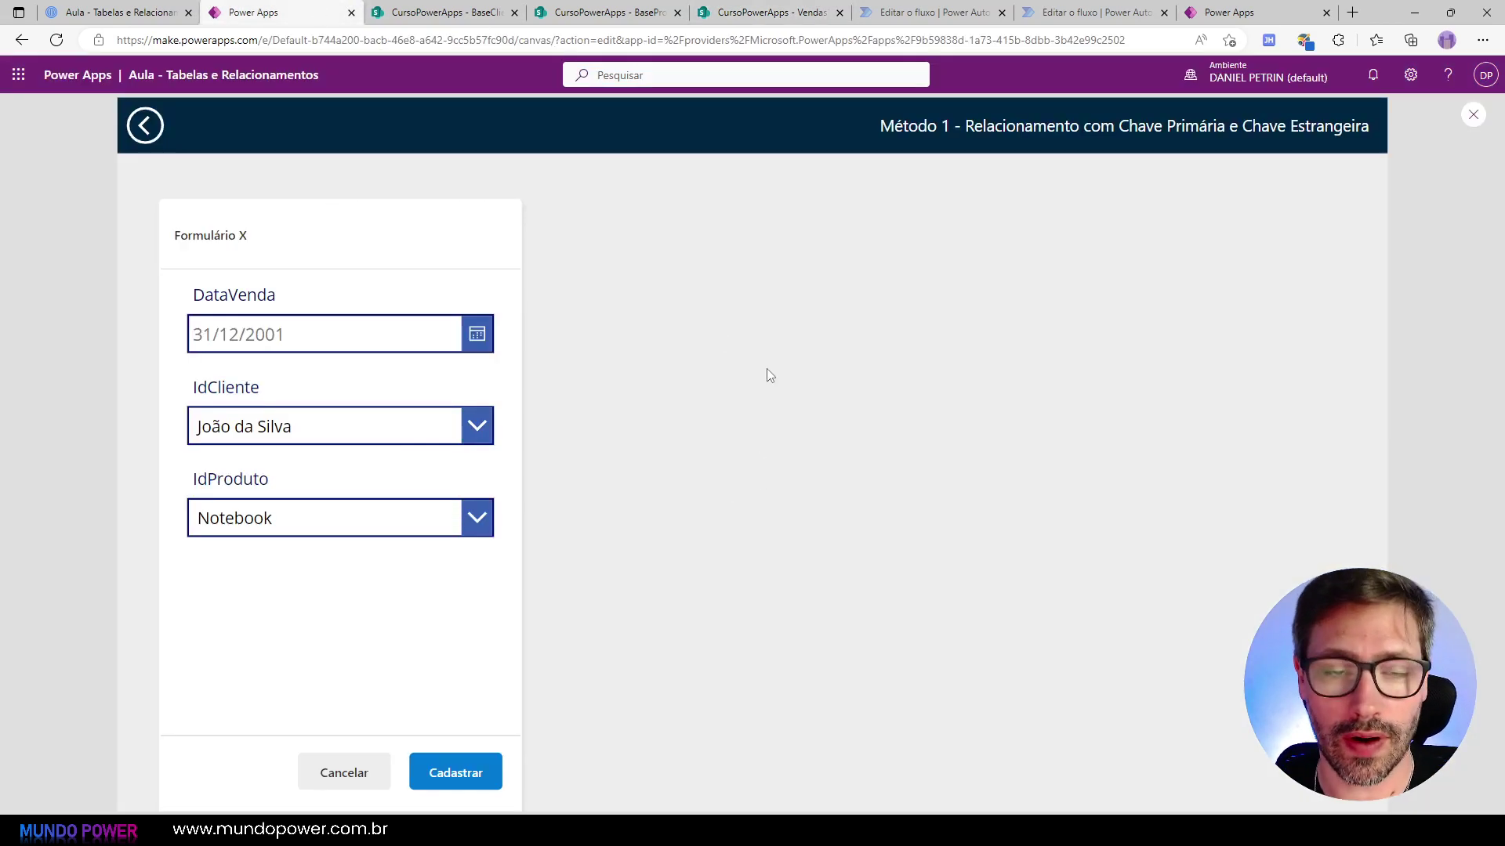
{"action": "key", "text": "Escape"}
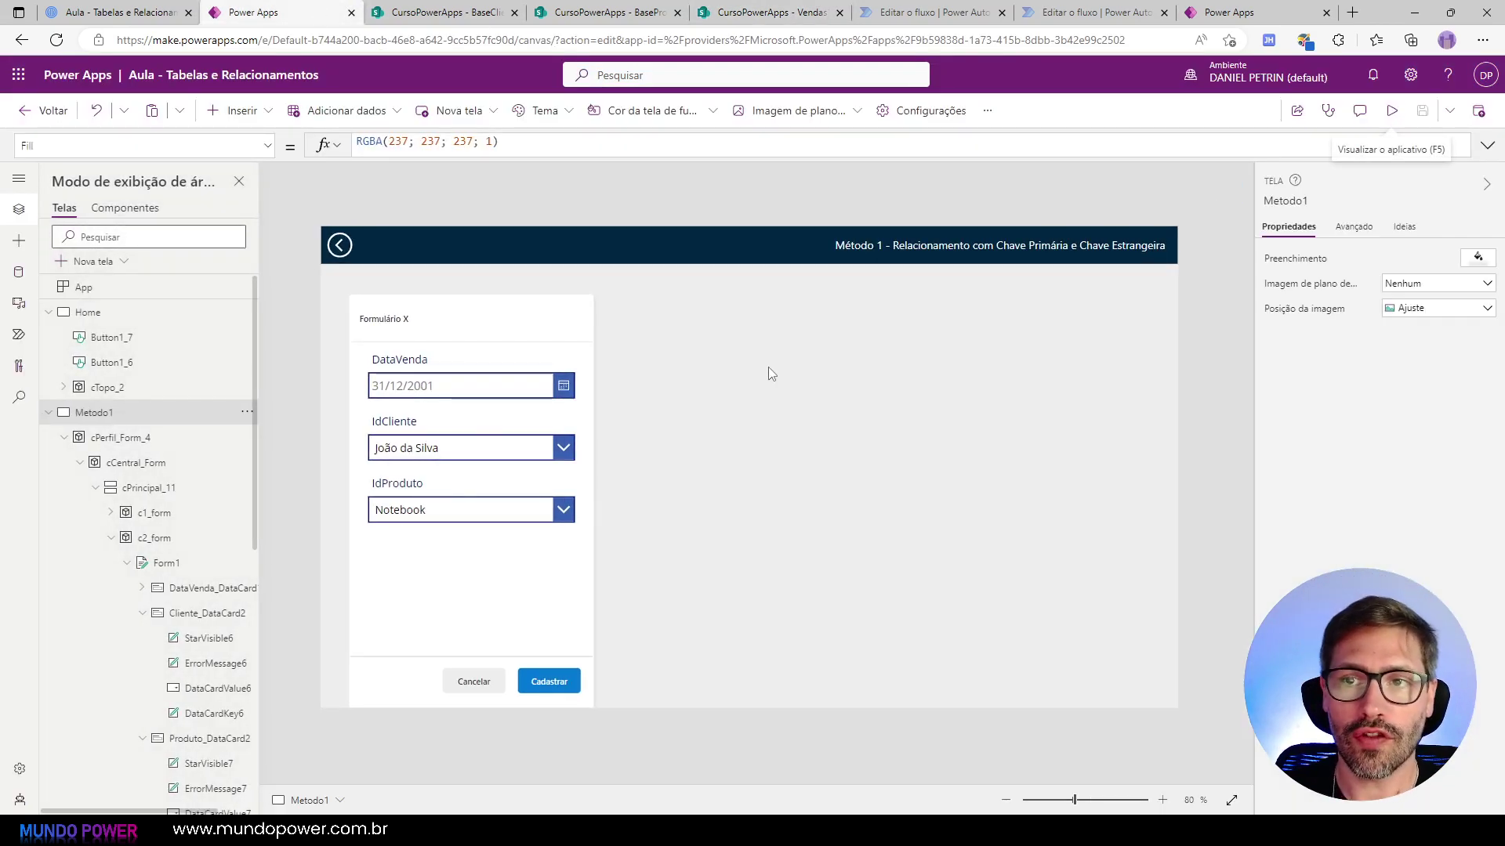
{"action": "left_click", "coordinate": [1224, 13]}
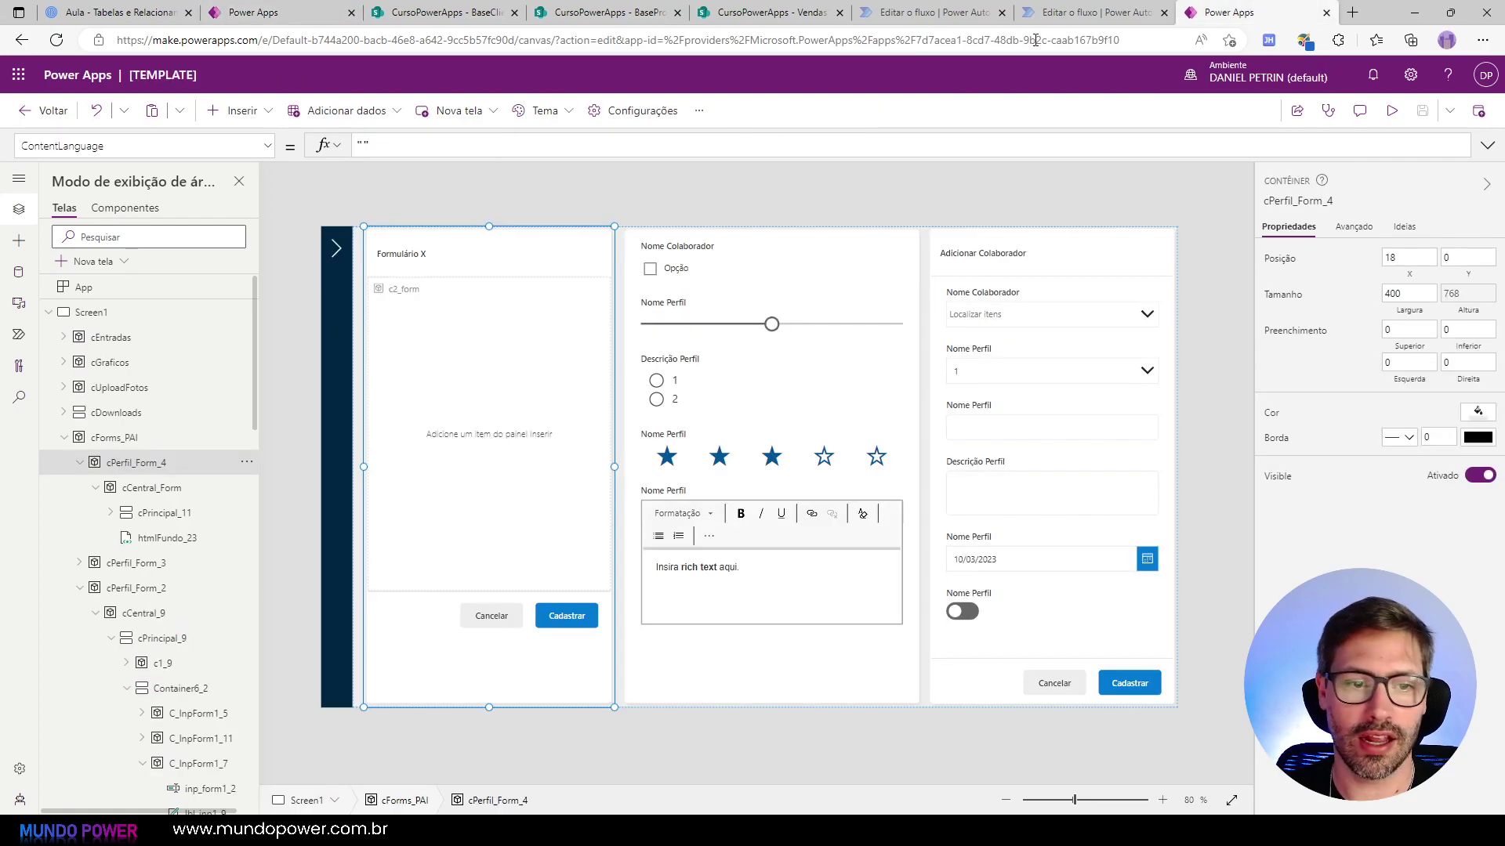
{"action": "left_click", "coordinate": [340, 248], "text": "alt"}
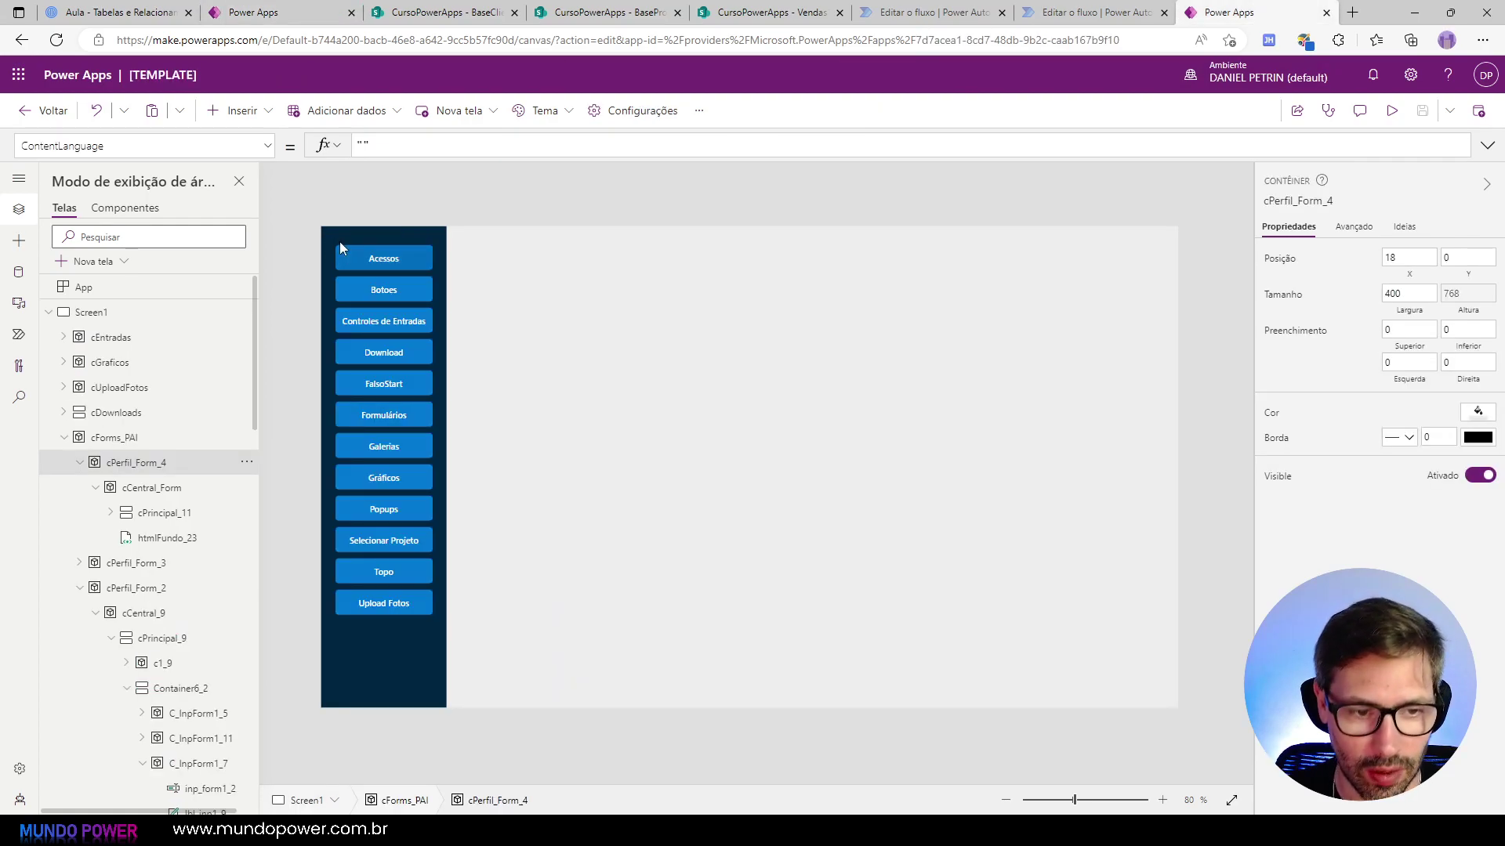
{"action": "left_click", "coordinate": [402, 446], "text": "alt"}
{"action": "left_click", "coordinate": [542, 213]}
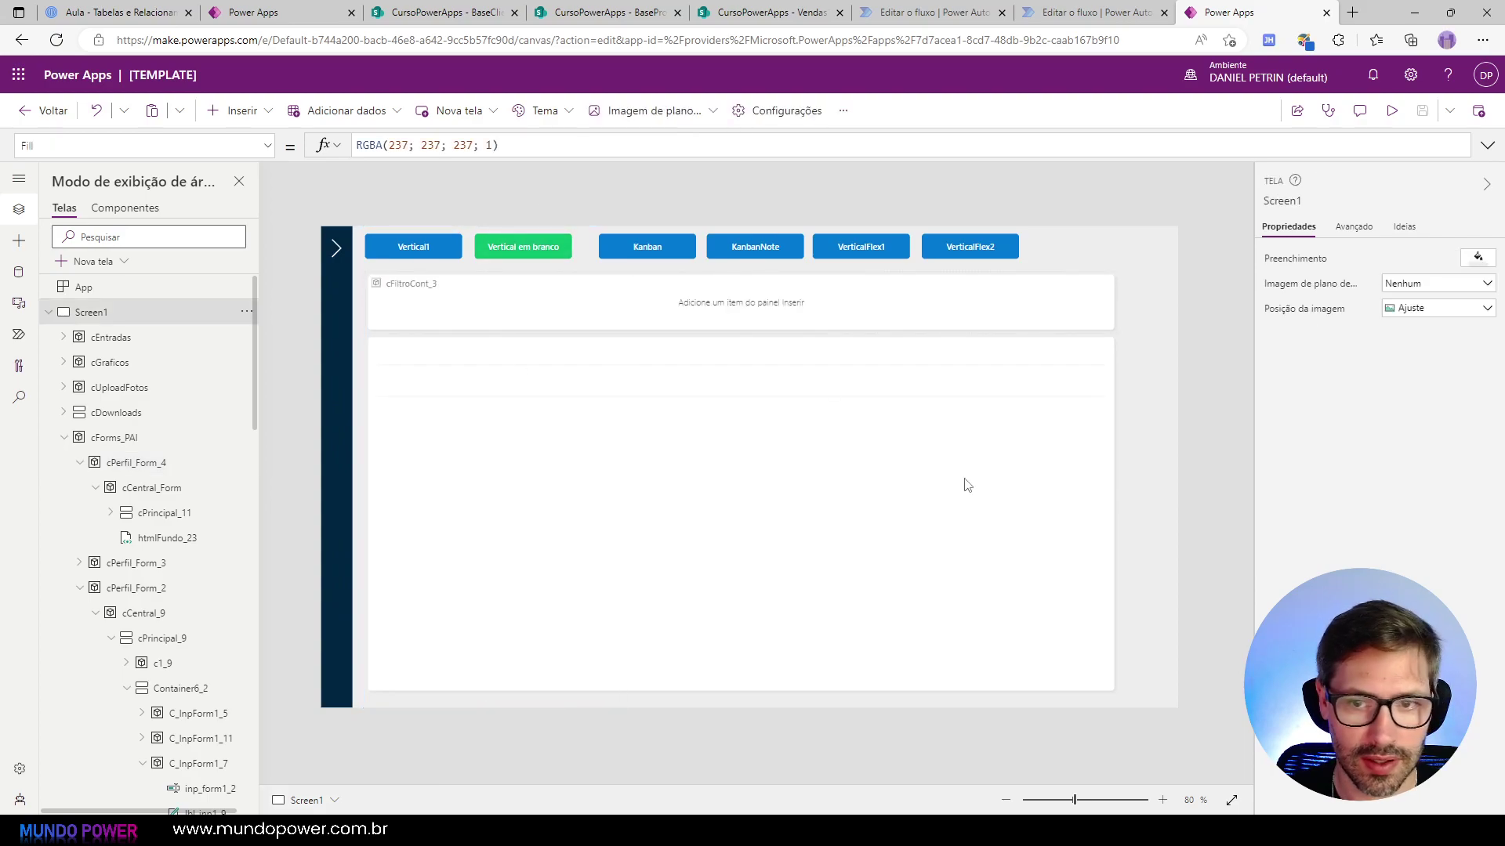
{"action": "left_click", "coordinate": [1023, 584]}
{"action": "left_click", "coordinate": [501, 800]}
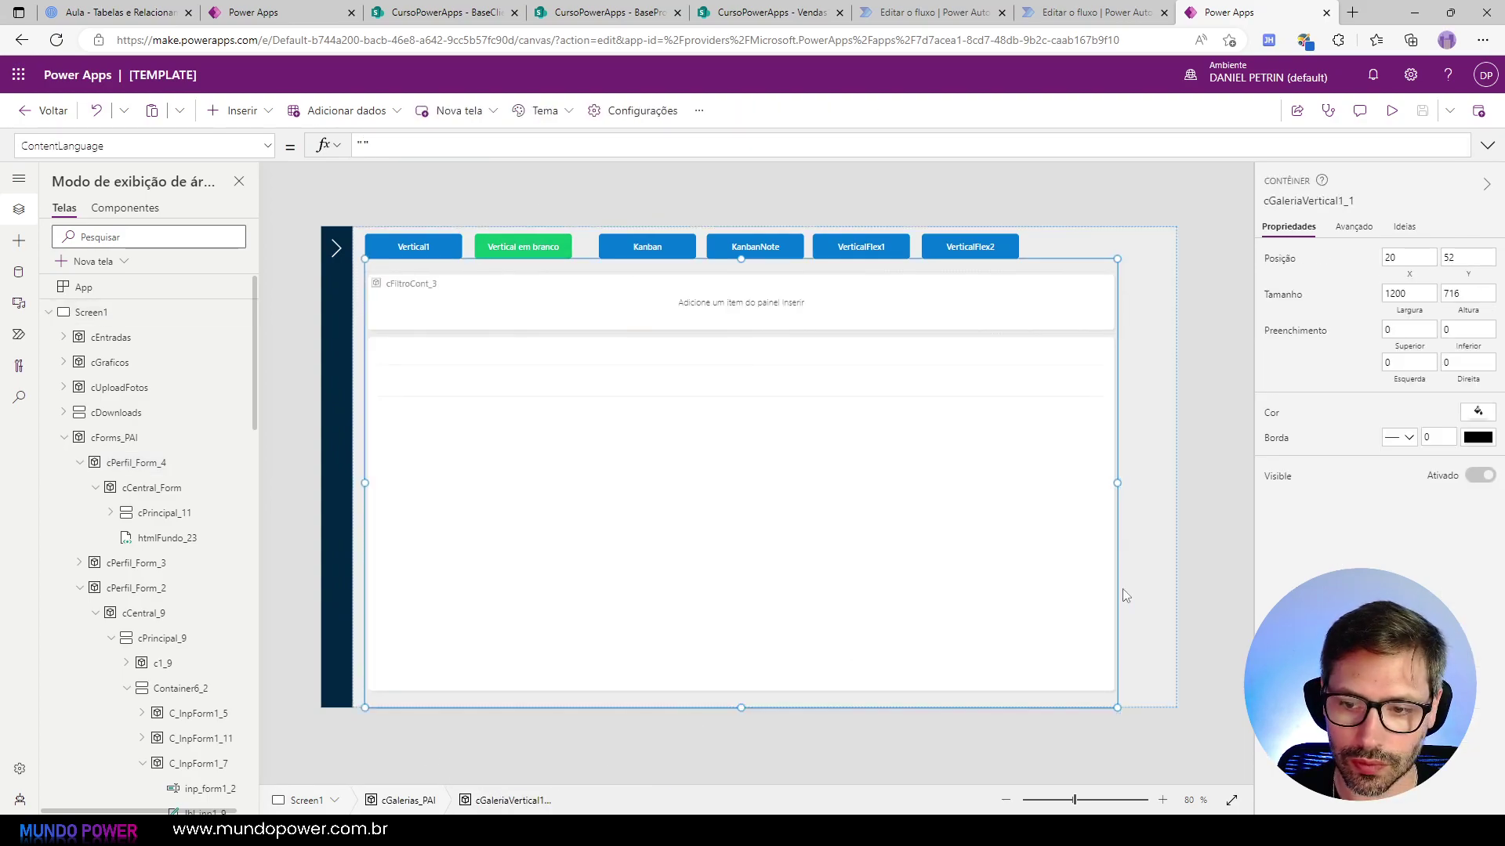
{"action": "key", "text": "ctrl+2"}
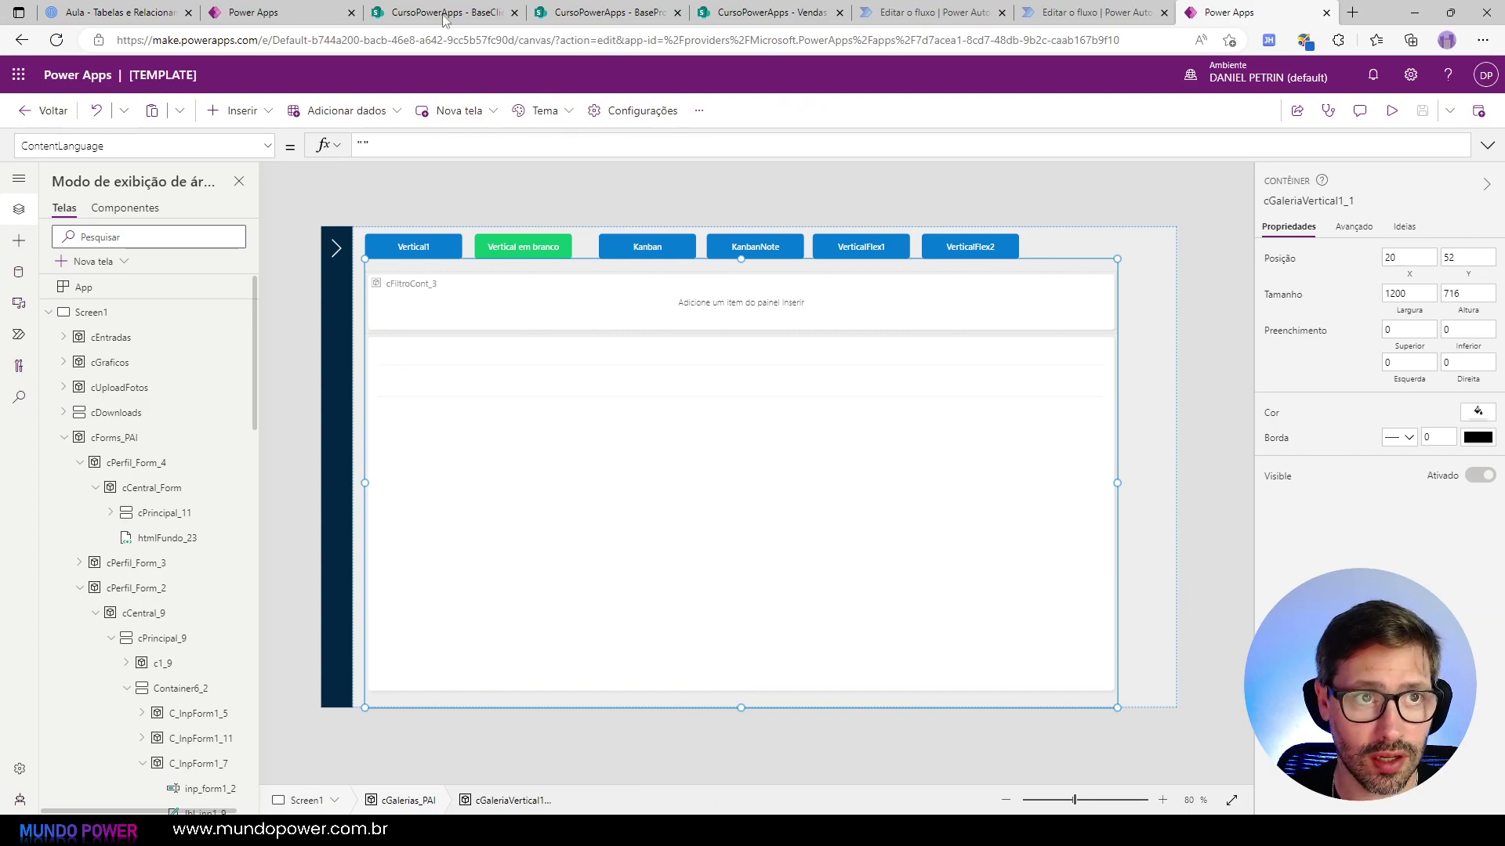
{"action": "key", "text": "ctrl+v"}
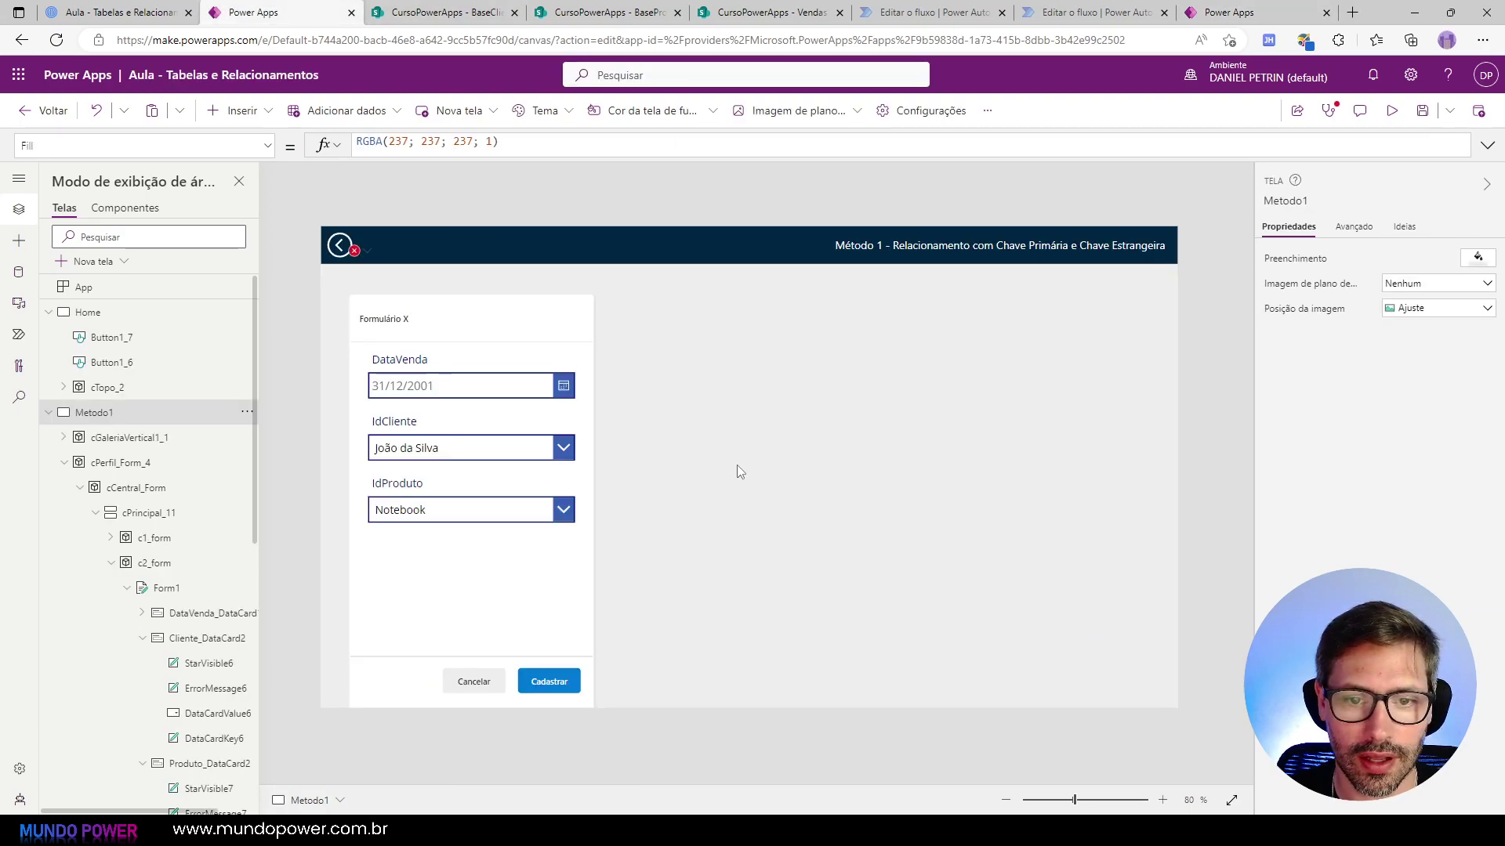
Step: Place the pasted gallery container beside the form at X 494, Y 104, resized to 846 wide by 664 high
{"action": "left_click_drag", "start_coordinate": [994, 489], "coordinate": [1121, 541]}
{"action": "left_click_drag", "start_coordinate": [409, 483], "coordinate": [630, 482]}
{"action": "left_click_drag", "start_coordinate": [894, 259], "coordinate": [895, 292]}
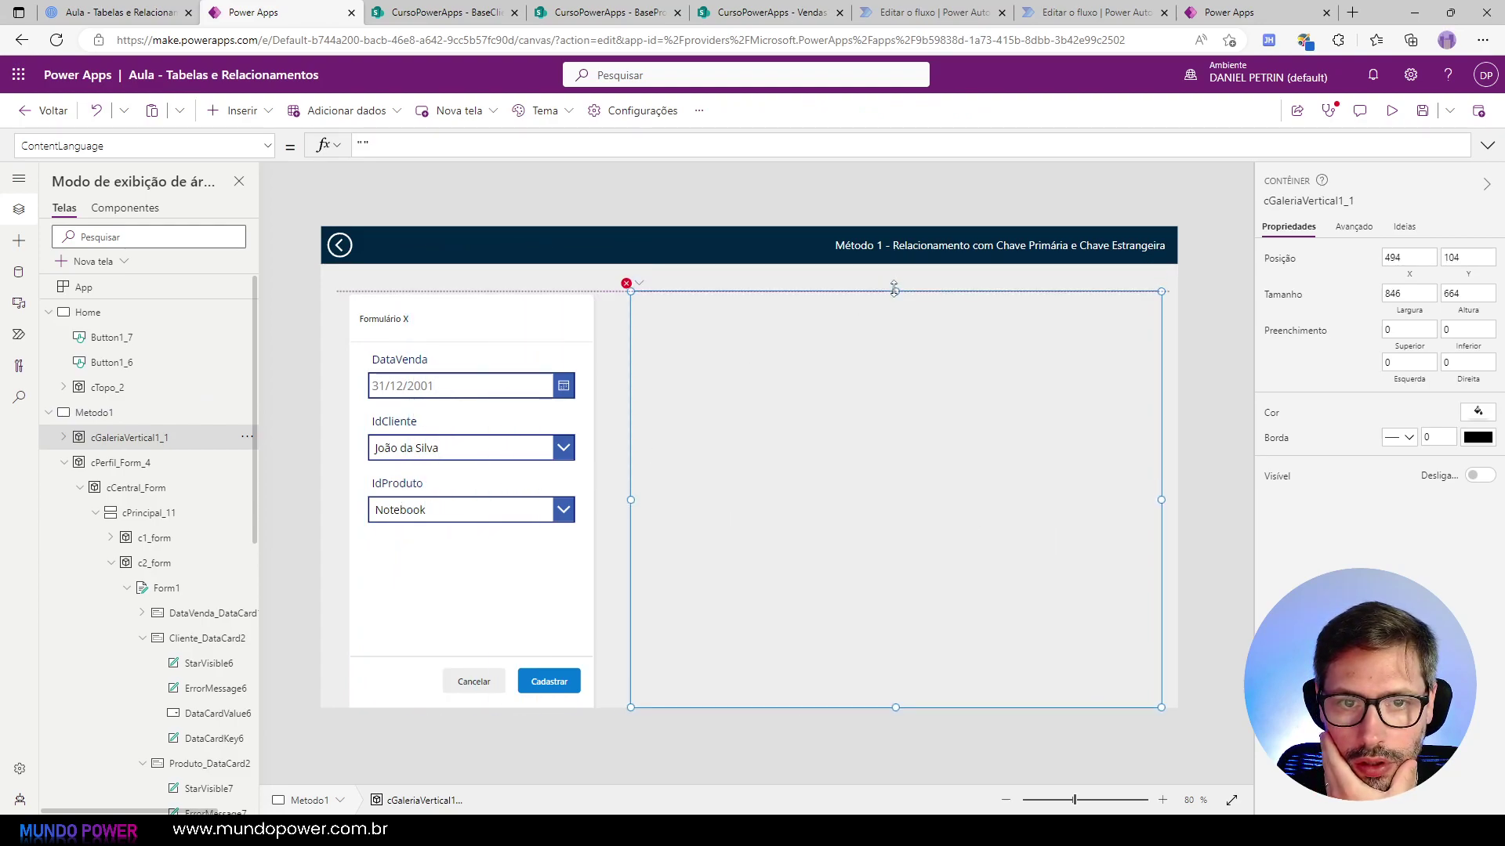
Step: Set the gallery container's Visible property to true
{"action": "left_click", "coordinate": [1277, 476]}
{"action": "left_click", "coordinate": [664, 149]}
{"action": "key", "text": "ctrl+a"}
{"action": "type", "text": "true"}
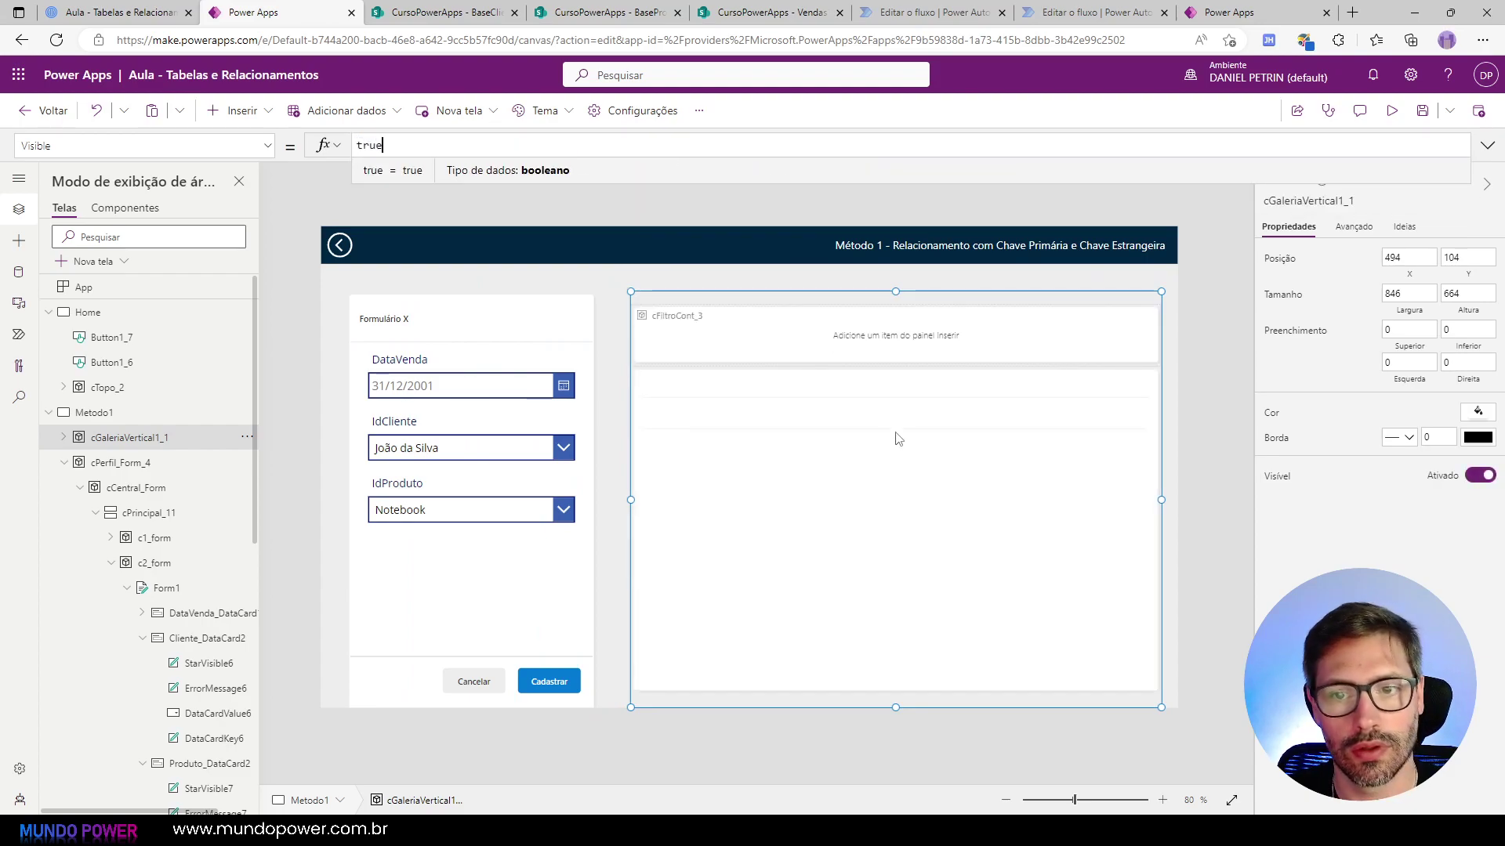
{"action": "left_click", "coordinate": [1138, 667]}
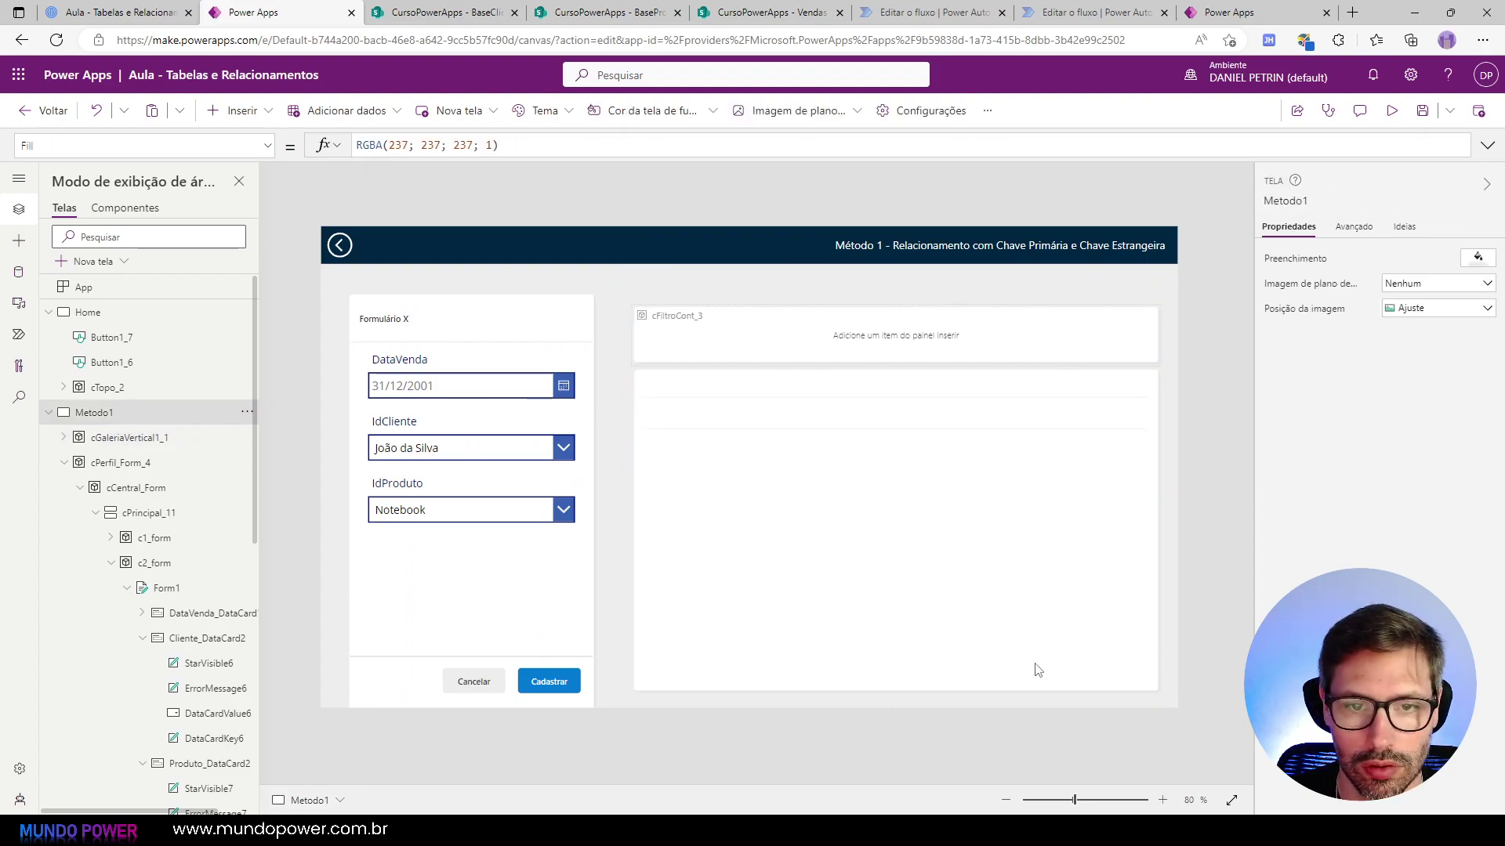
Step: Set the data source of the galItens_6 gallery to Vendas1
{"action": "left_click", "coordinate": [972, 524]}
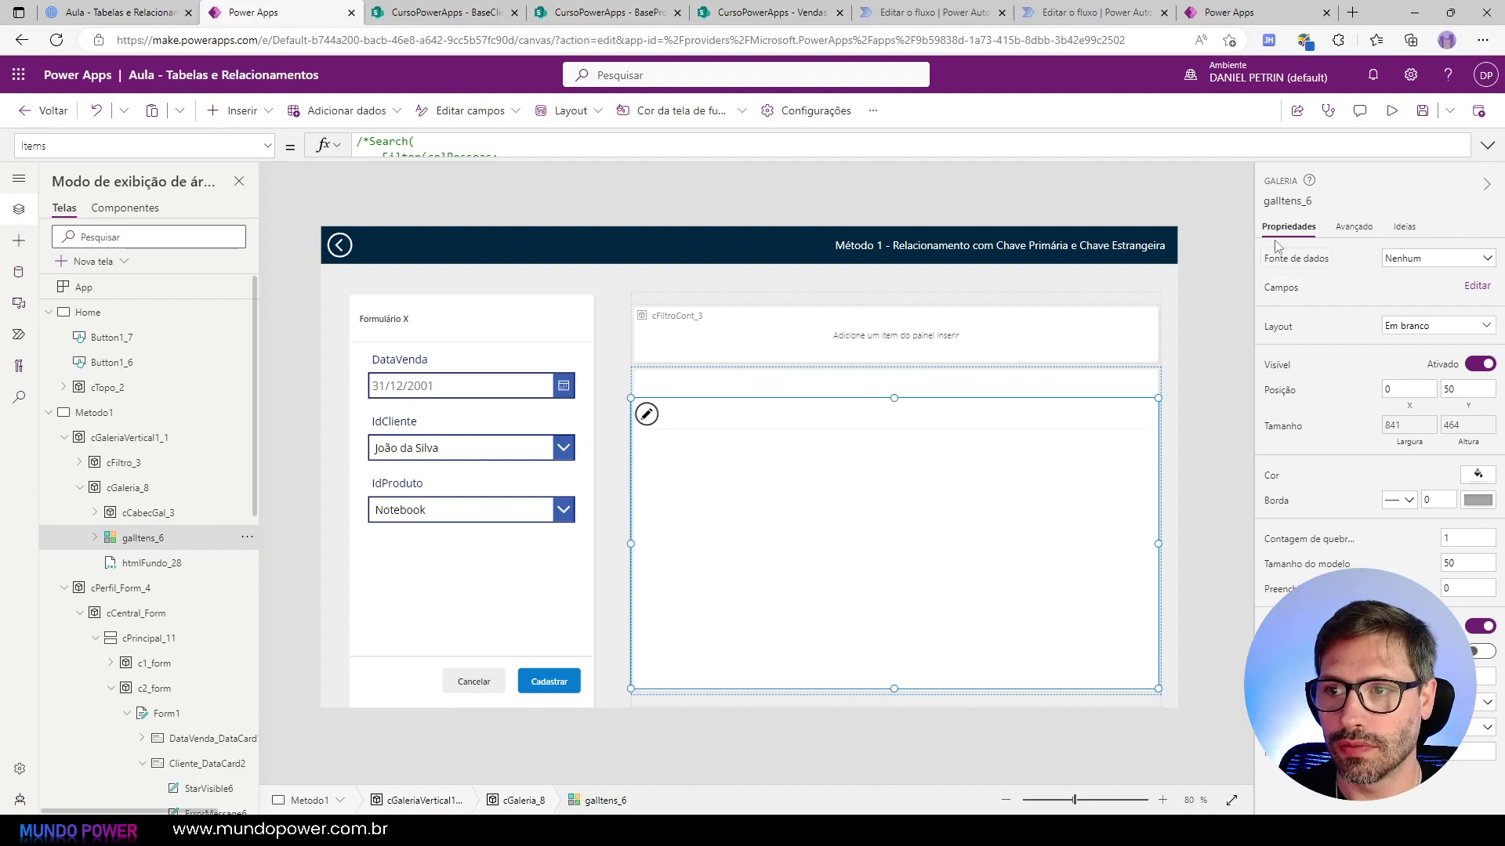
{"action": "left_click", "coordinate": [1408, 261]}
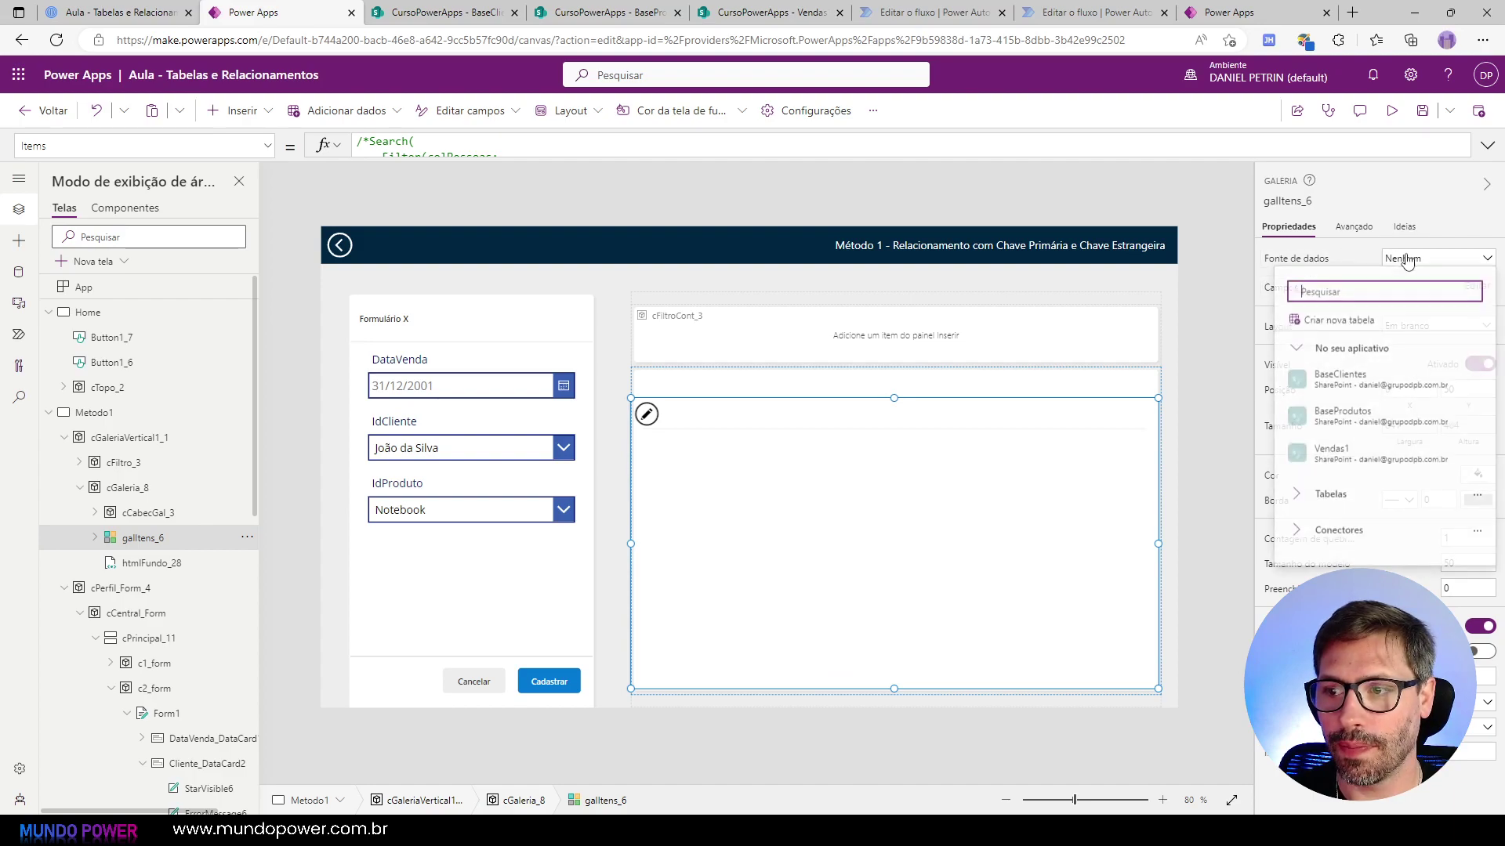
{"action": "left_click", "coordinate": [1335, 455]}
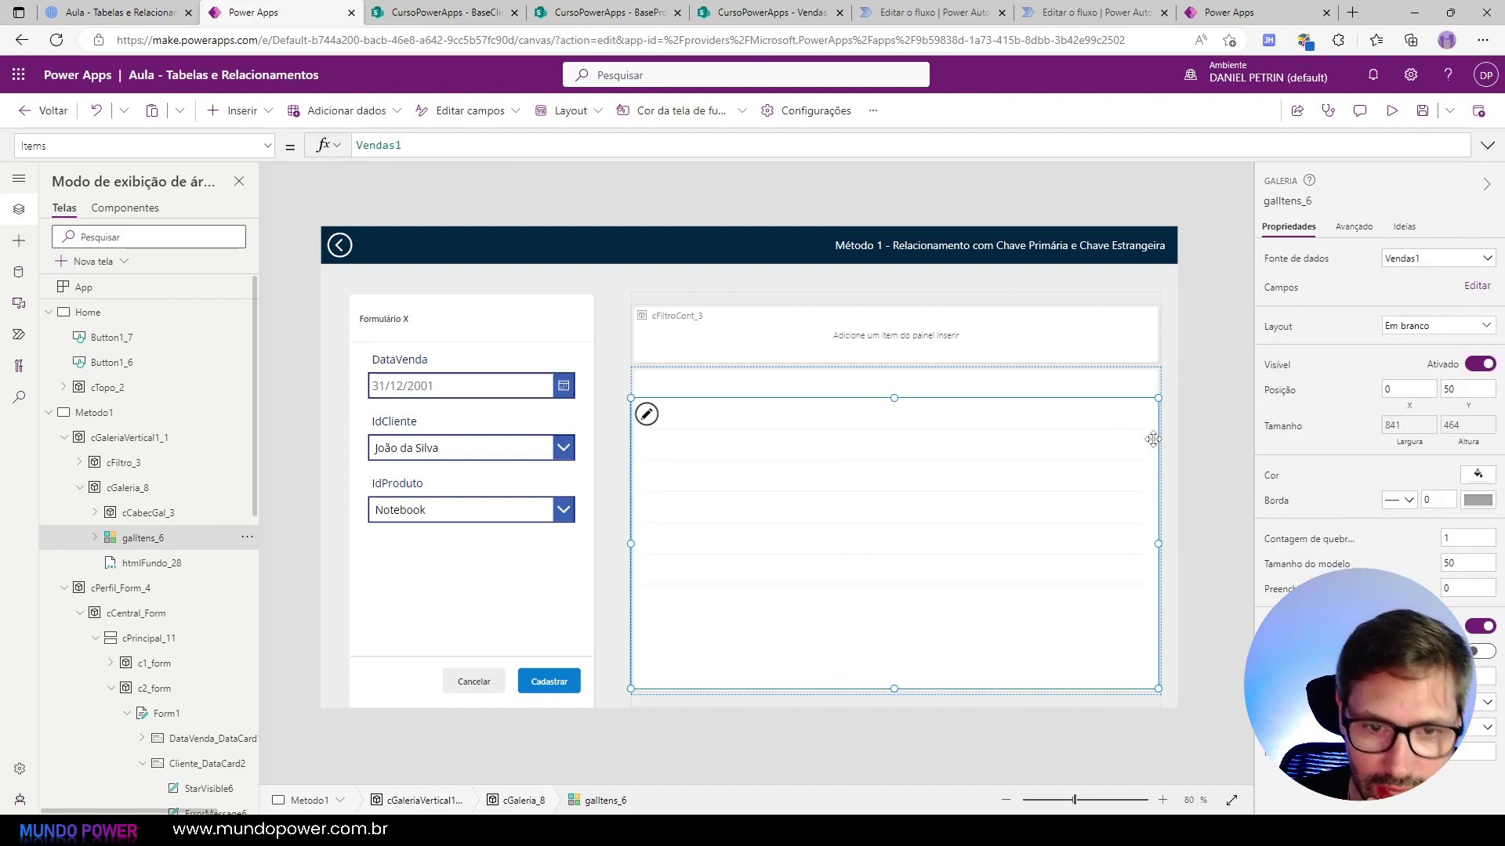
{"action": "left_click", "coordinate": [417, 185]}
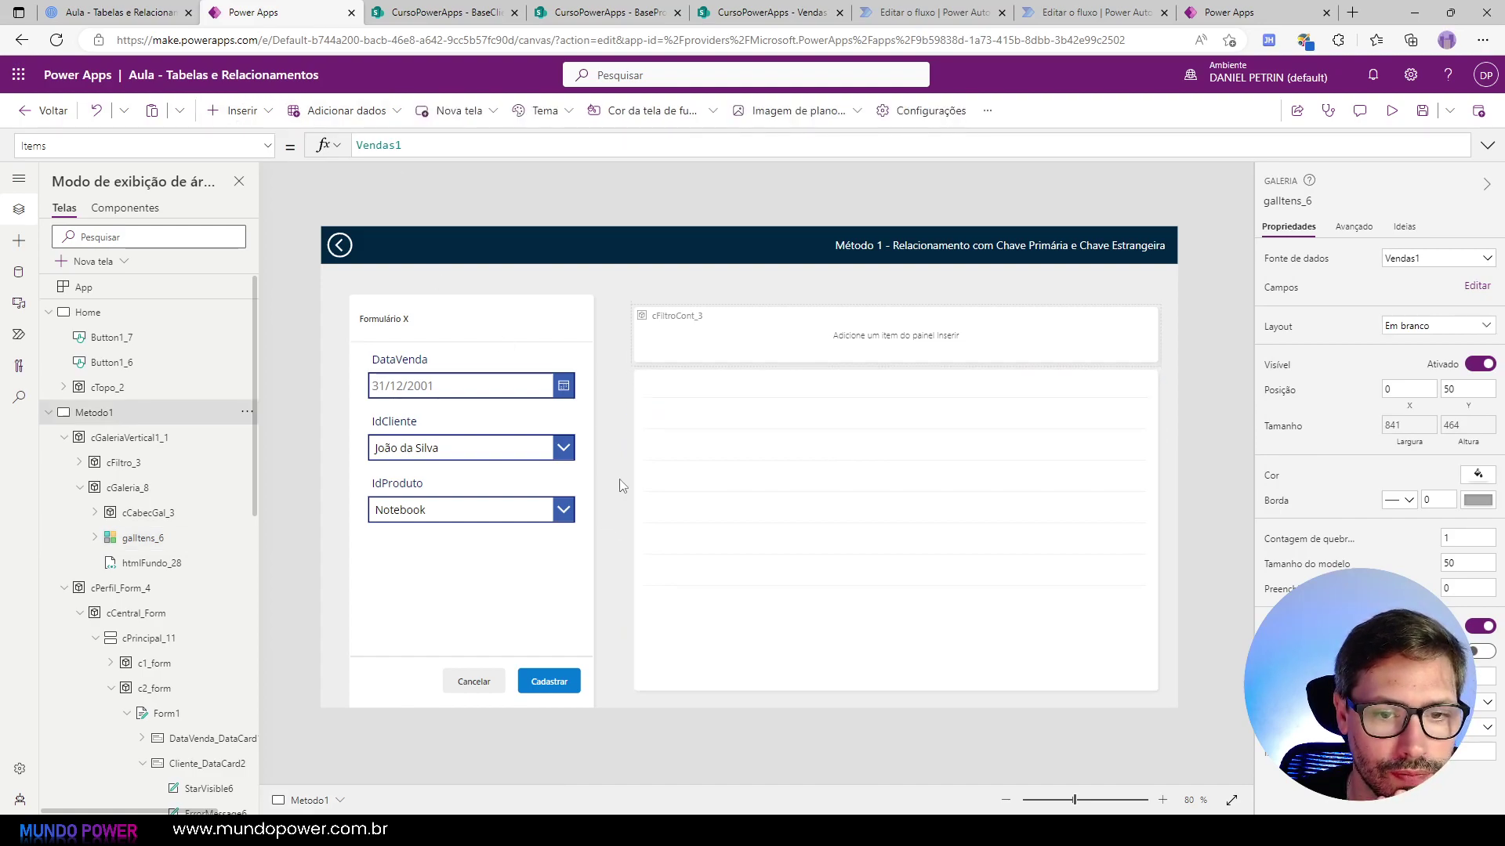
Step: Add a text label to the gallery's item template showing ThisItem.ID and shrink it to a narrow column at the row's start
{"action": "left_click", "coordinate": [719, 481]}
{"action": "left_click", "coordinate": [646, 411]}
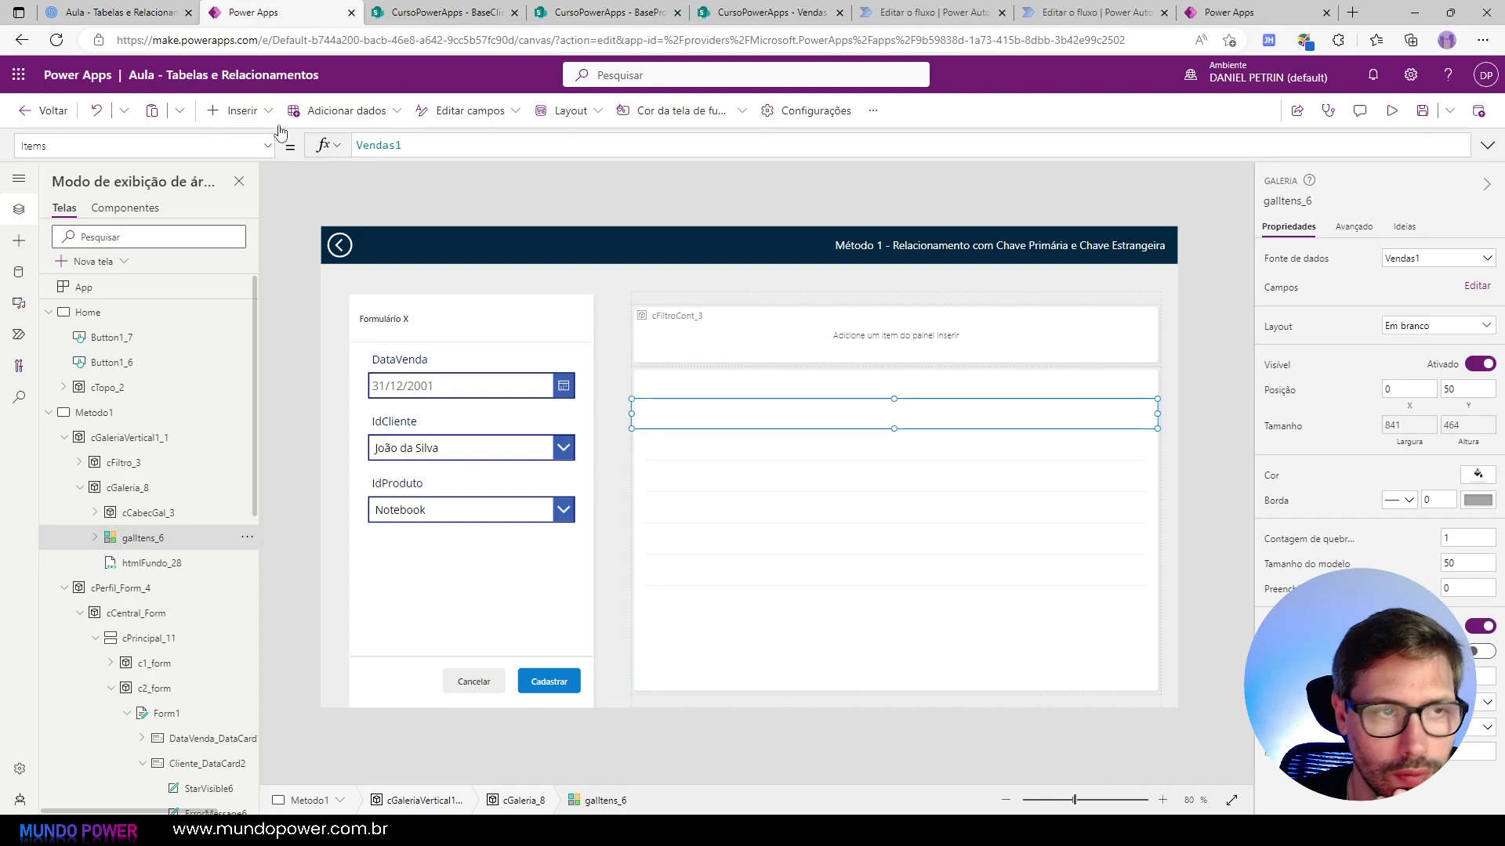
{"action": "left_click", "coordinate": [235, 110]}
{"action": "left_click", "coordinate": [270, 208]}
{"action": "left_click_drag", "start_coordinate": [699, 415], "coordinate": [700, 415]}
{"action": "key", "text": "ctrl+shift+Left"}
{"action": "key", "text": "BackSpace"}
{"action": "type", "text": "ID"}
{"action": "left_click_drag", "start_coordinate": [699, 417], "coordinate": [672, 428]}
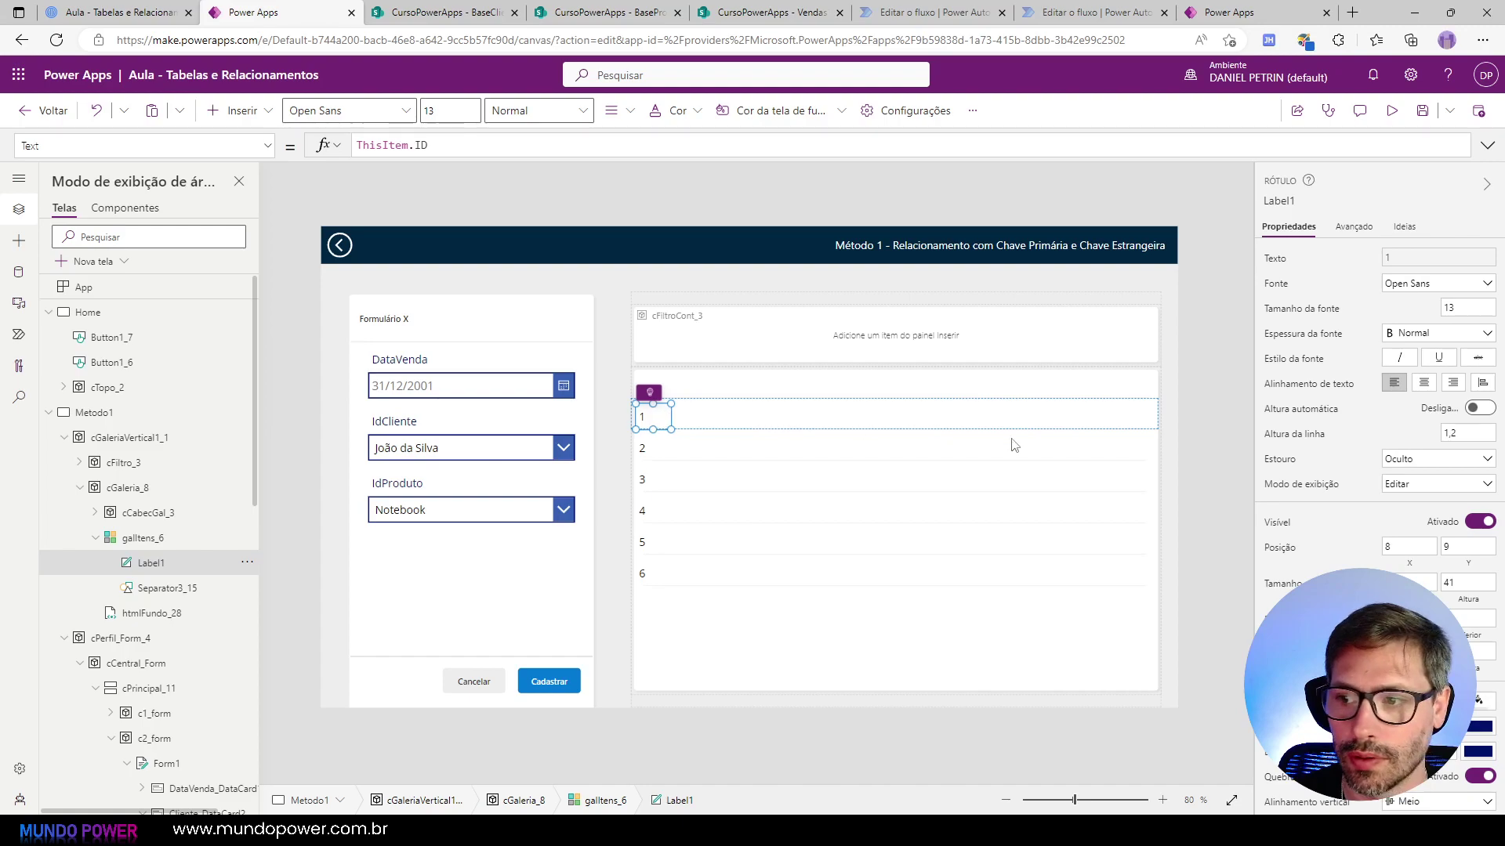
Step: Set the font size of the gallery's ID label to 10
{"action": "double_click", "coordinate": [1462, 307]}
{"action": "type", "text": "10"}
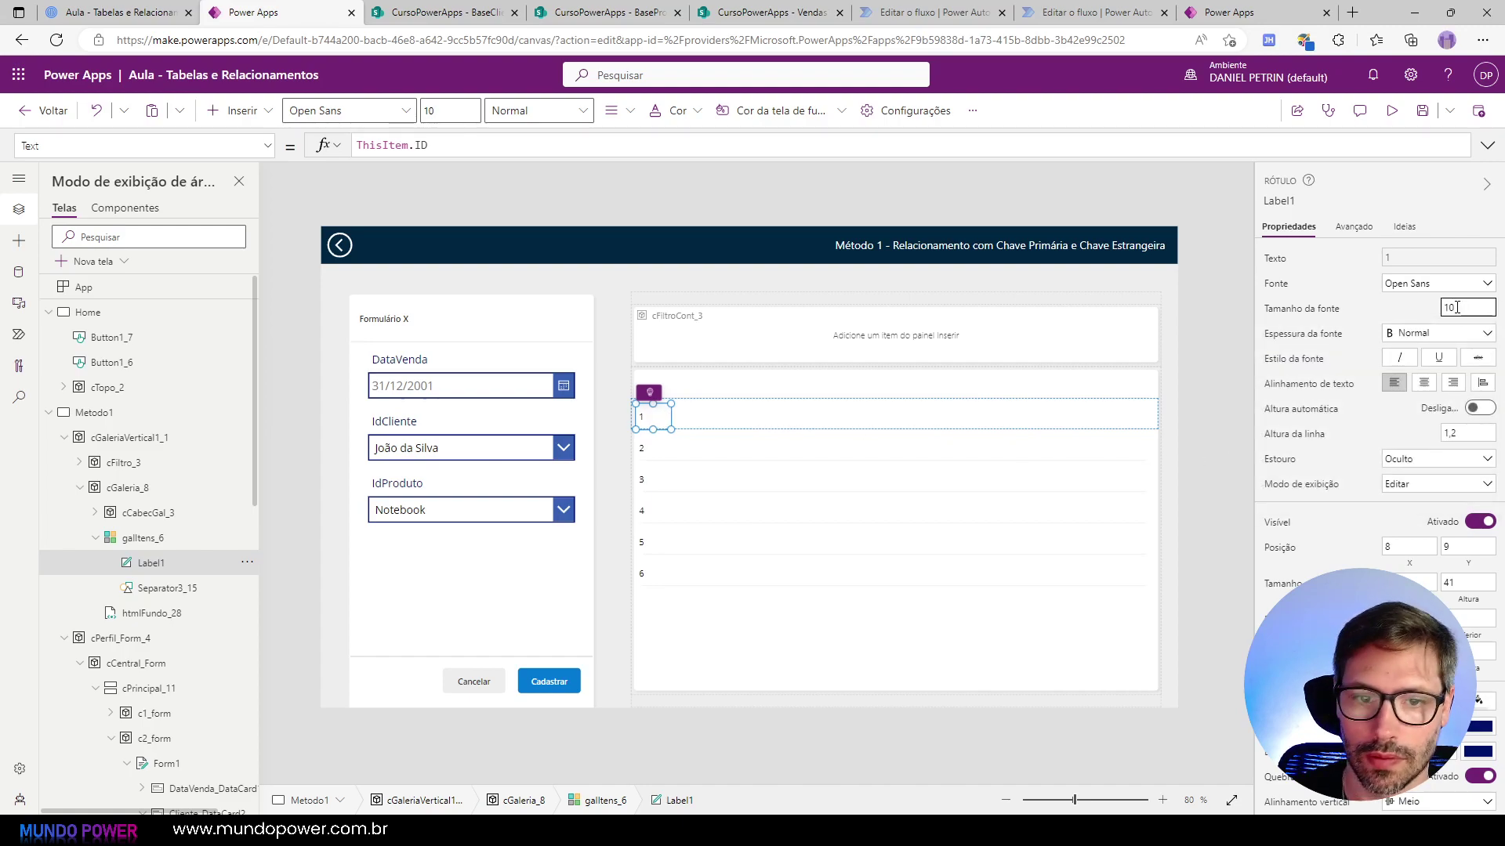
{"action": "key", "text": "Return"}
Step: Duplicate the ID label in the gallery row at X 76, Y 8, widen it, and make it show ThisItem.IdCliente
{"action": "left_click", "coordinate": [691, 414]}
{"action": "key", "text": "ctrl+v"}
{"action": "left_click_drag", "start_coordinate": [669, 415], "coordinate": [840, 430]}
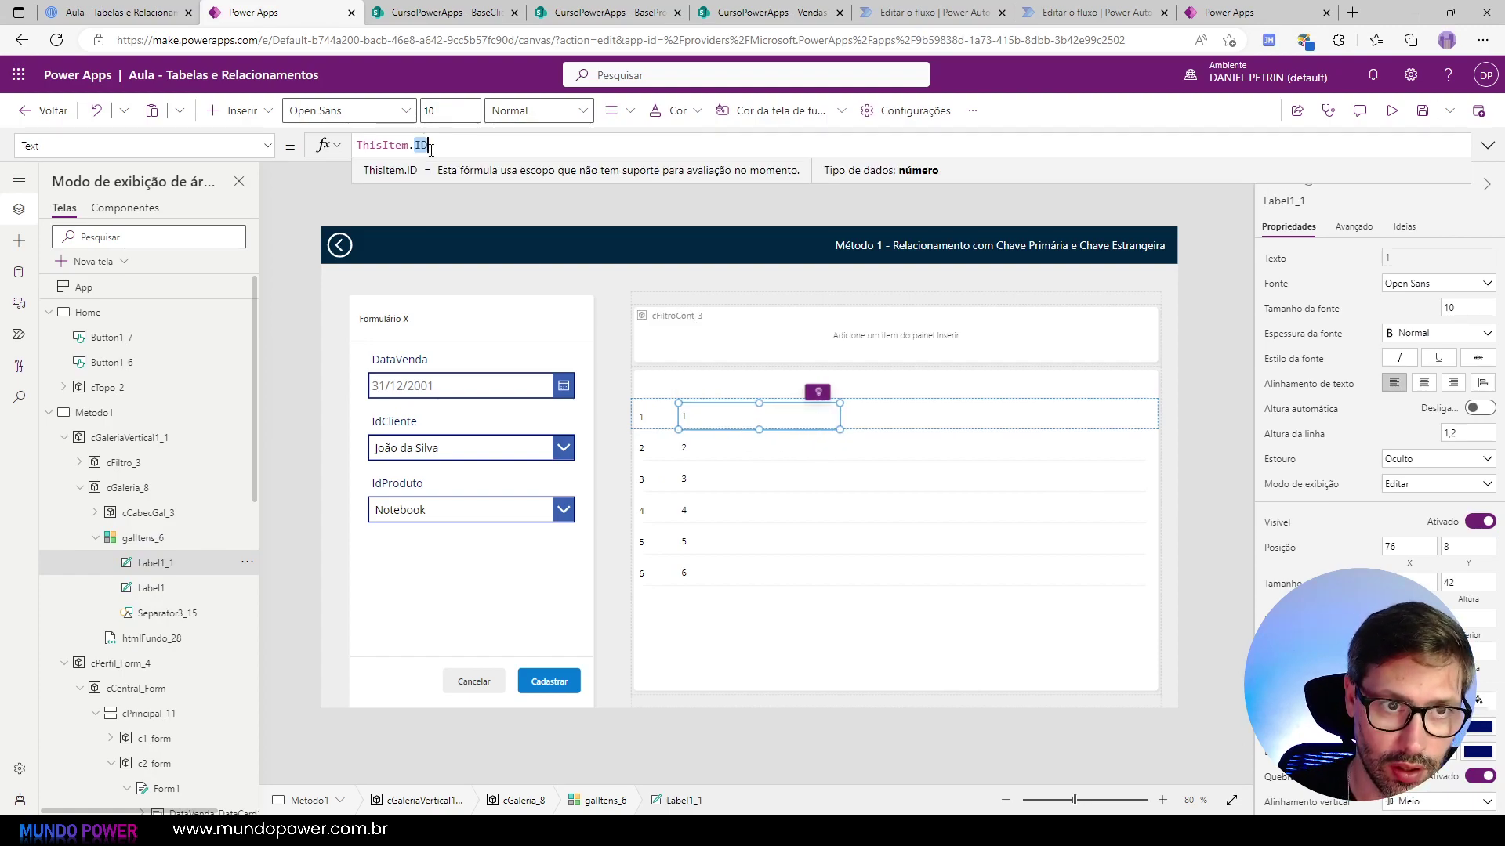
{"action": "type", "text": "IdCliente"}
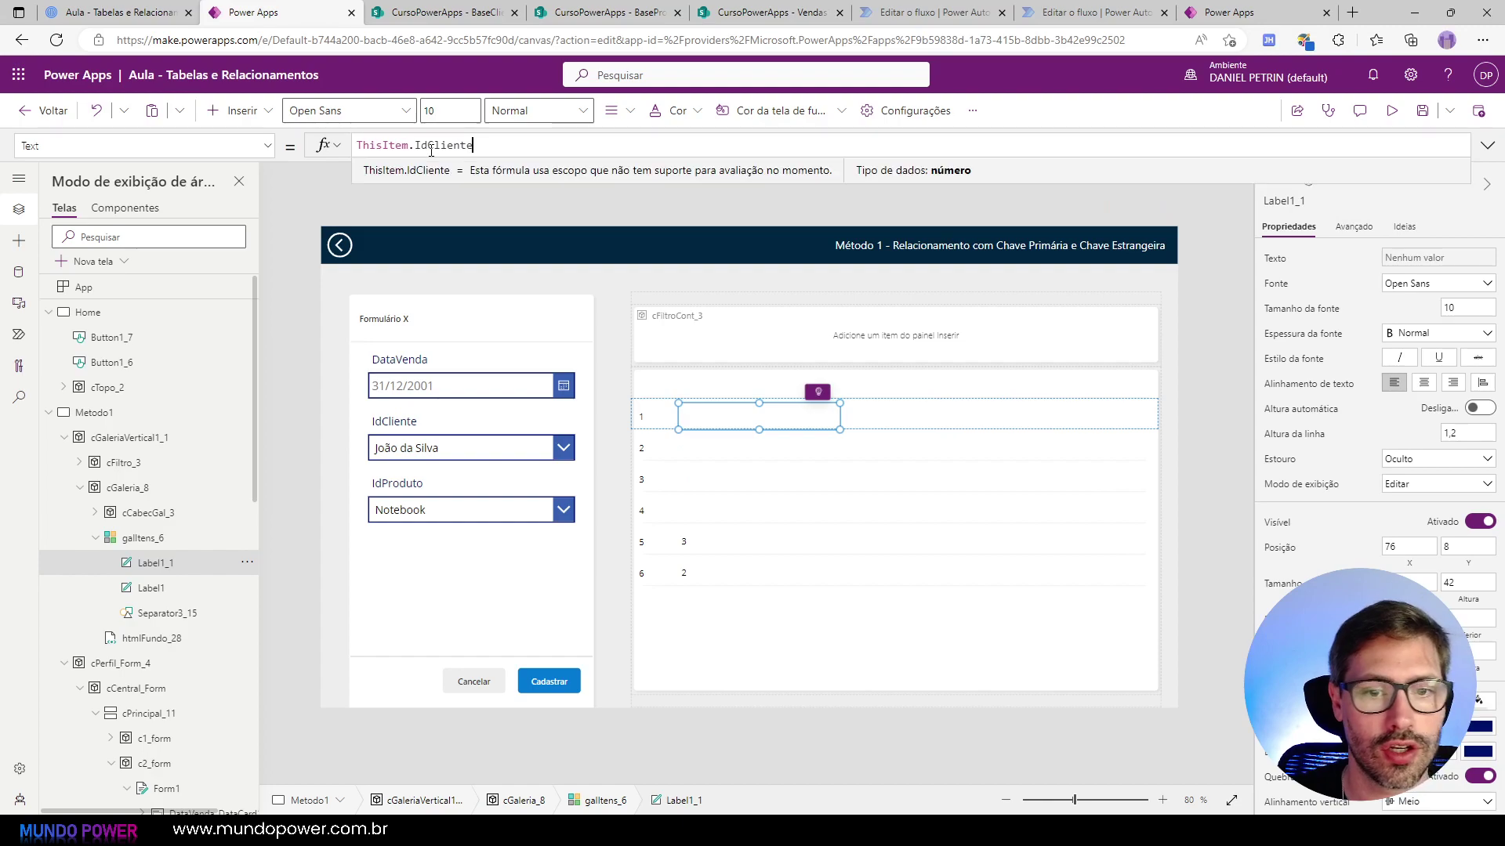
Step: Duplicate the IdCliente label, place the copy beside it in the gallery row, and make it show ThisItem.IdProduto
{"action": "left_click", "coordinate": [722, 426]}
{"action": "key", "text": "ctrl+c"}
{"action": "key", "text": "ctrl+v"}
{"action": "left_click_drag", "start_coordinate": [713, 421], "coordinate": [901, 442]}
{"action": "double_click", "coordinate": [469, 146]}
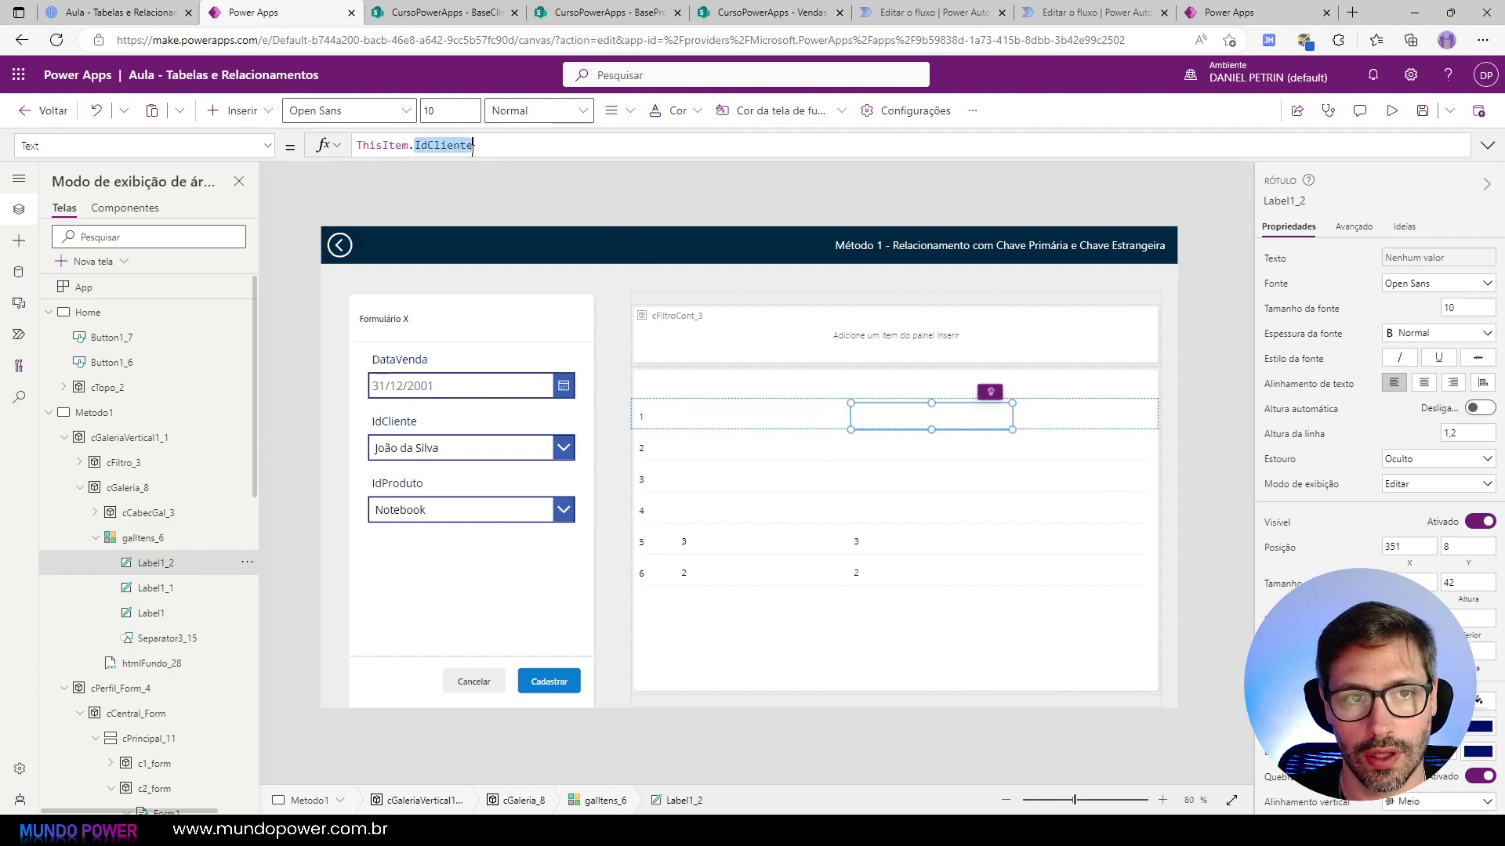
{"action": "type", "text": "IdP"}
{"action": "key", "text": "Tab"}
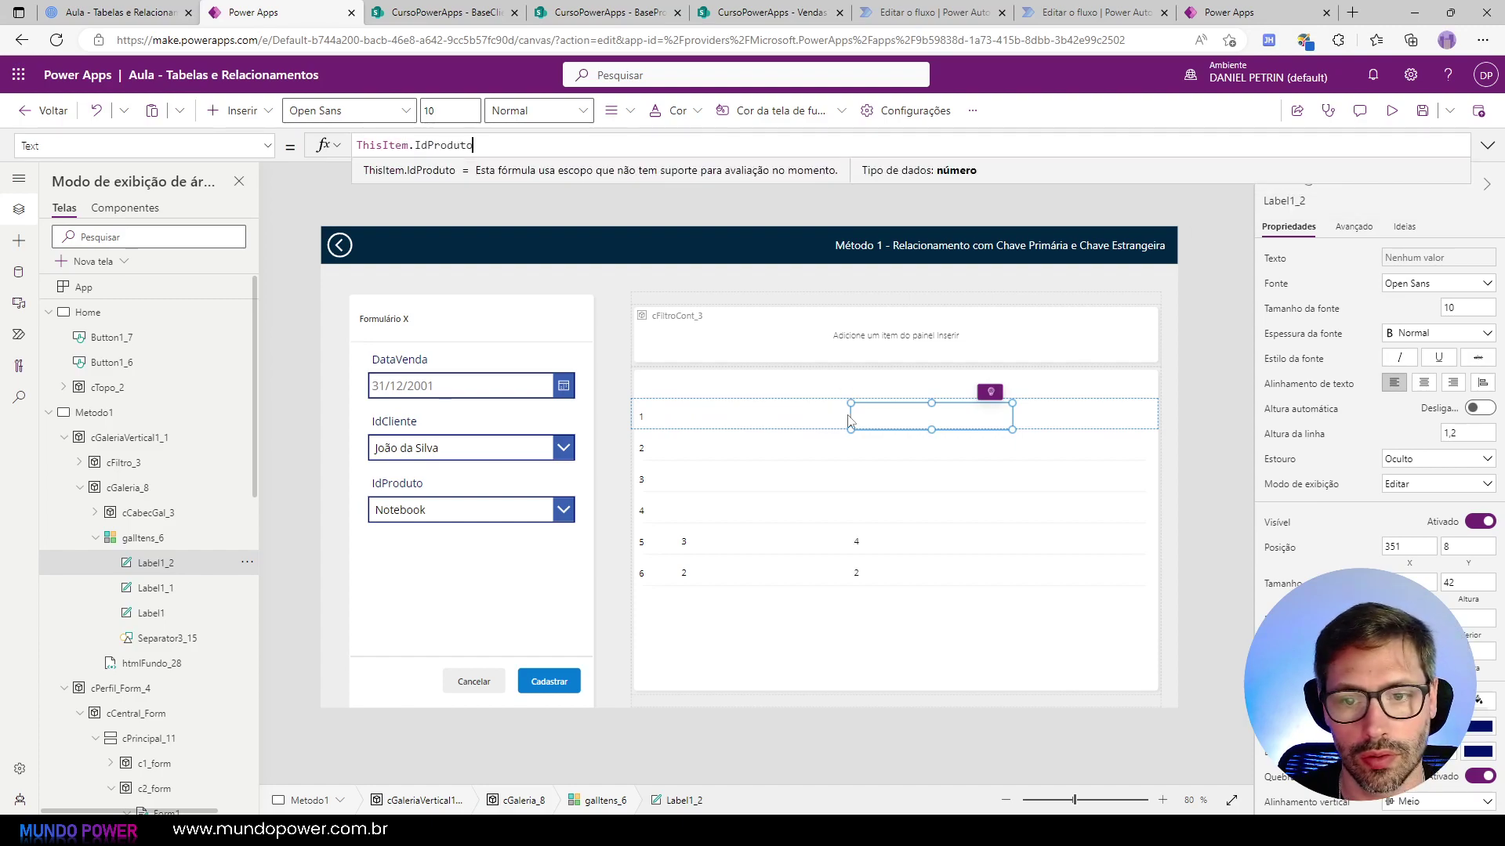
{"action": "left_click_drag", "start_coordinate": [880, 412], "coordinate": [870, 416]}
{"action": "left_click", "coordinate": [806, 724]}
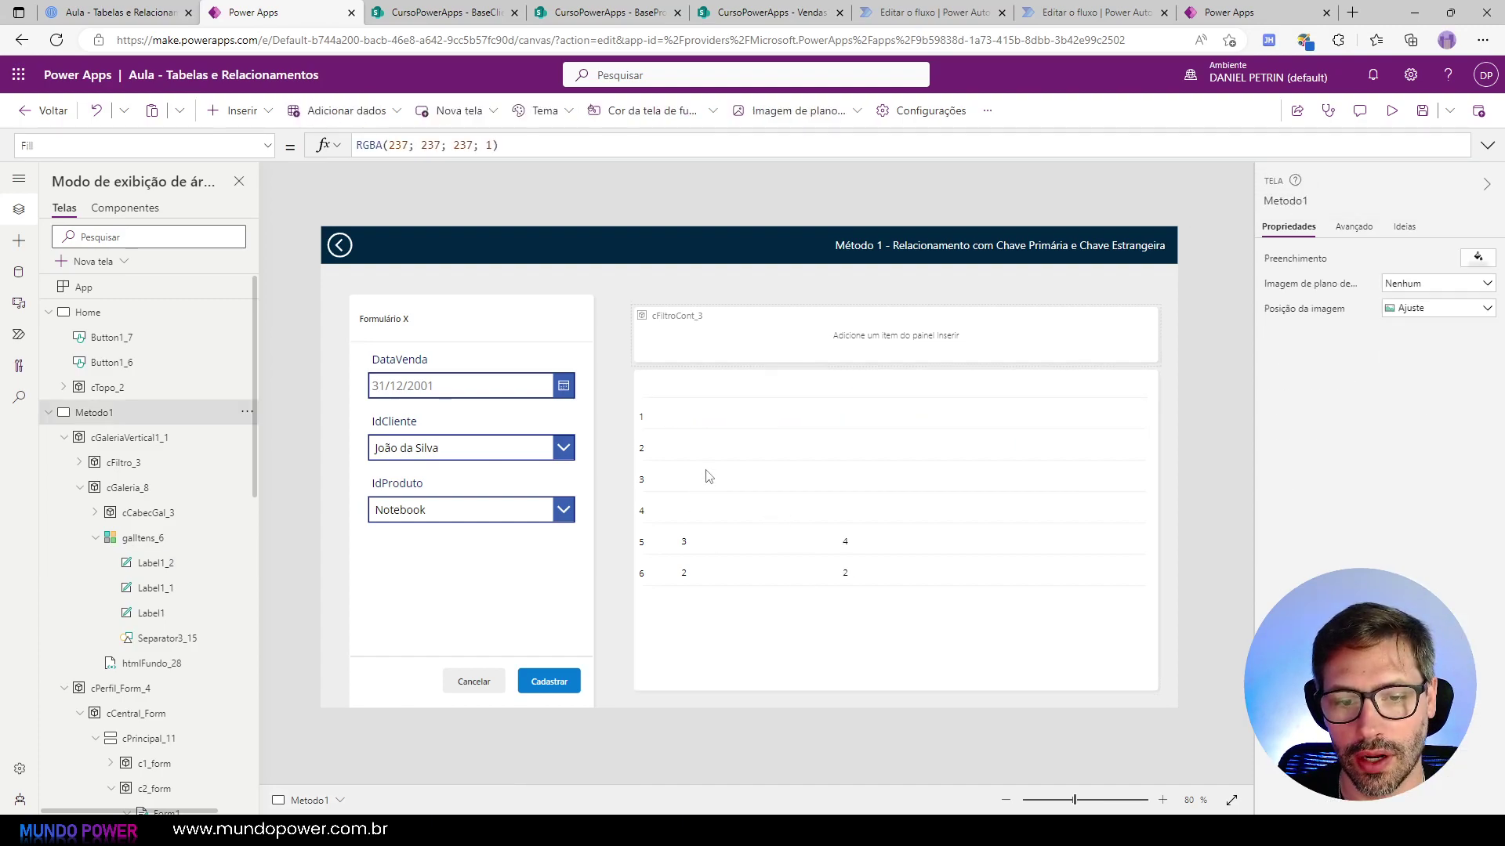
Step: Switch to the Vendas1 list in SharePoint and delete the items with IDs 1 to 4
{"action": "left_click", "coordinate": [749, 8]}
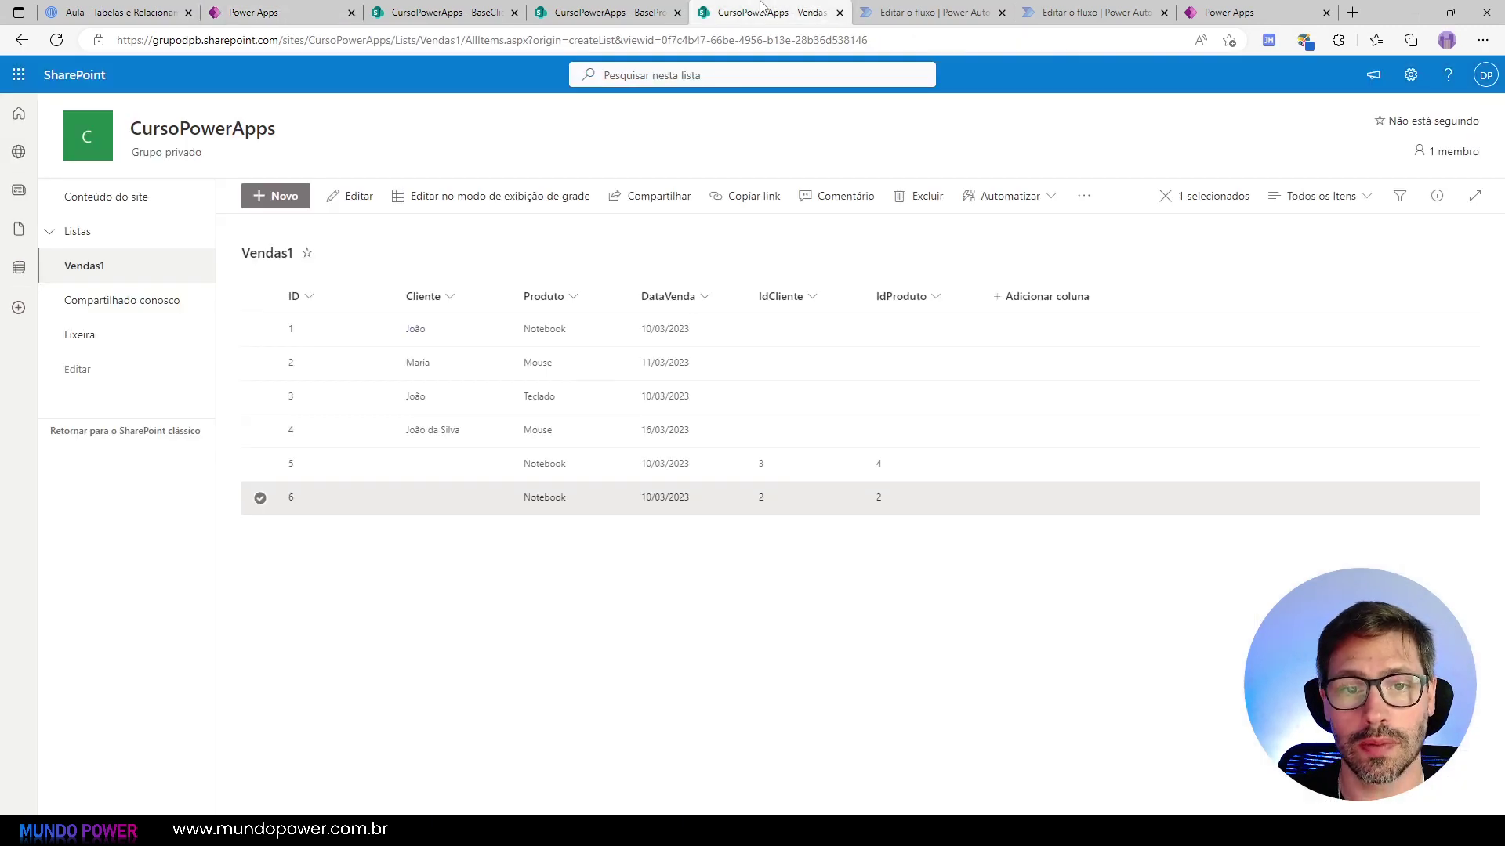
{"action": "left_click", "coordinate": [779, 329]}
{"action": "left_click", "coordinate": [779, 424], "text": "shift"}
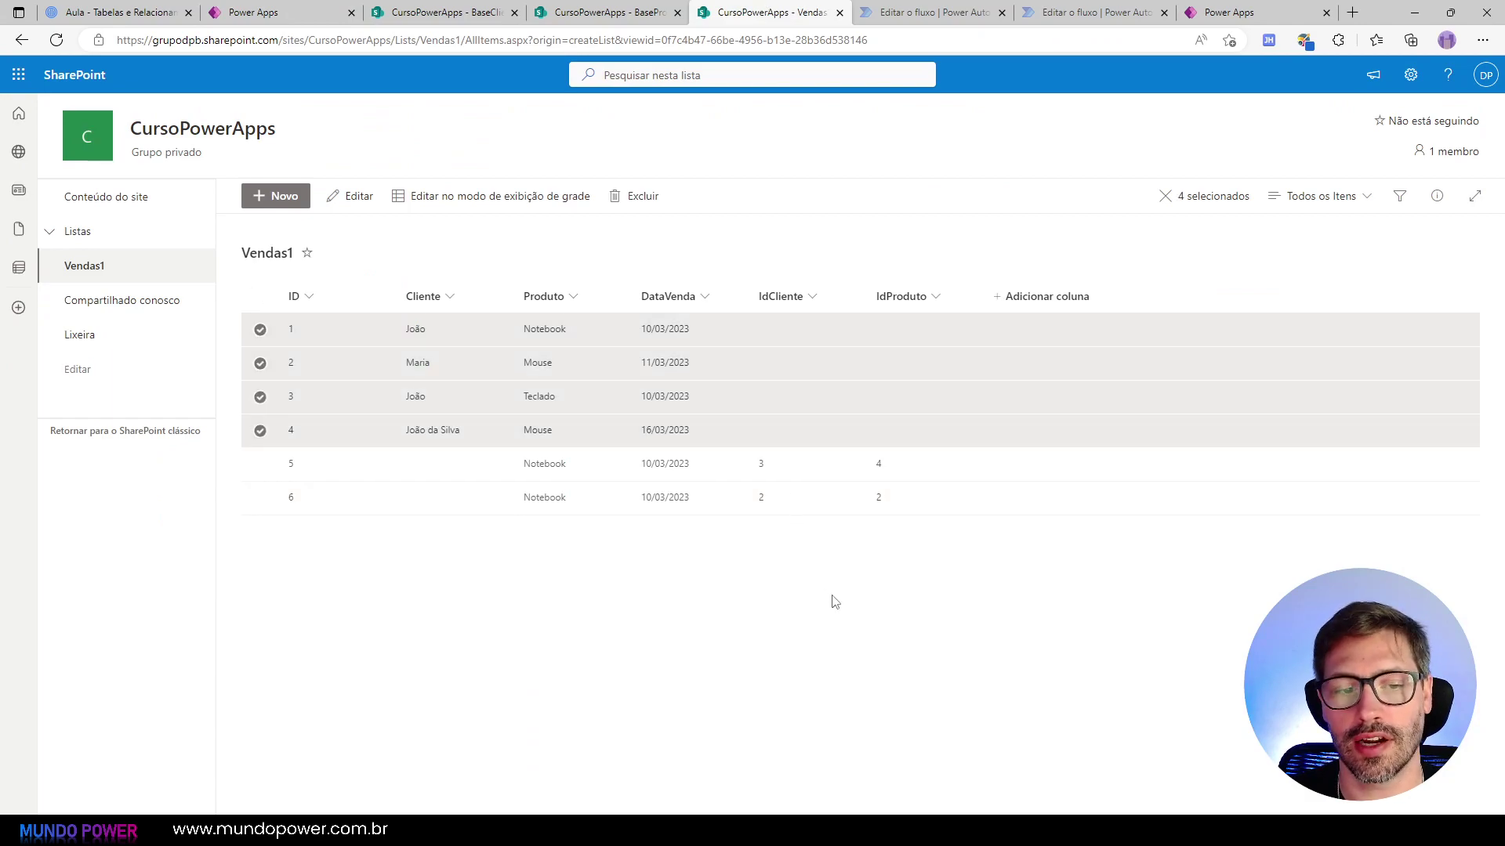
{"action": "key", "text": "Delete"}
{"action": "left_click", "coordinate": [791, 499]}
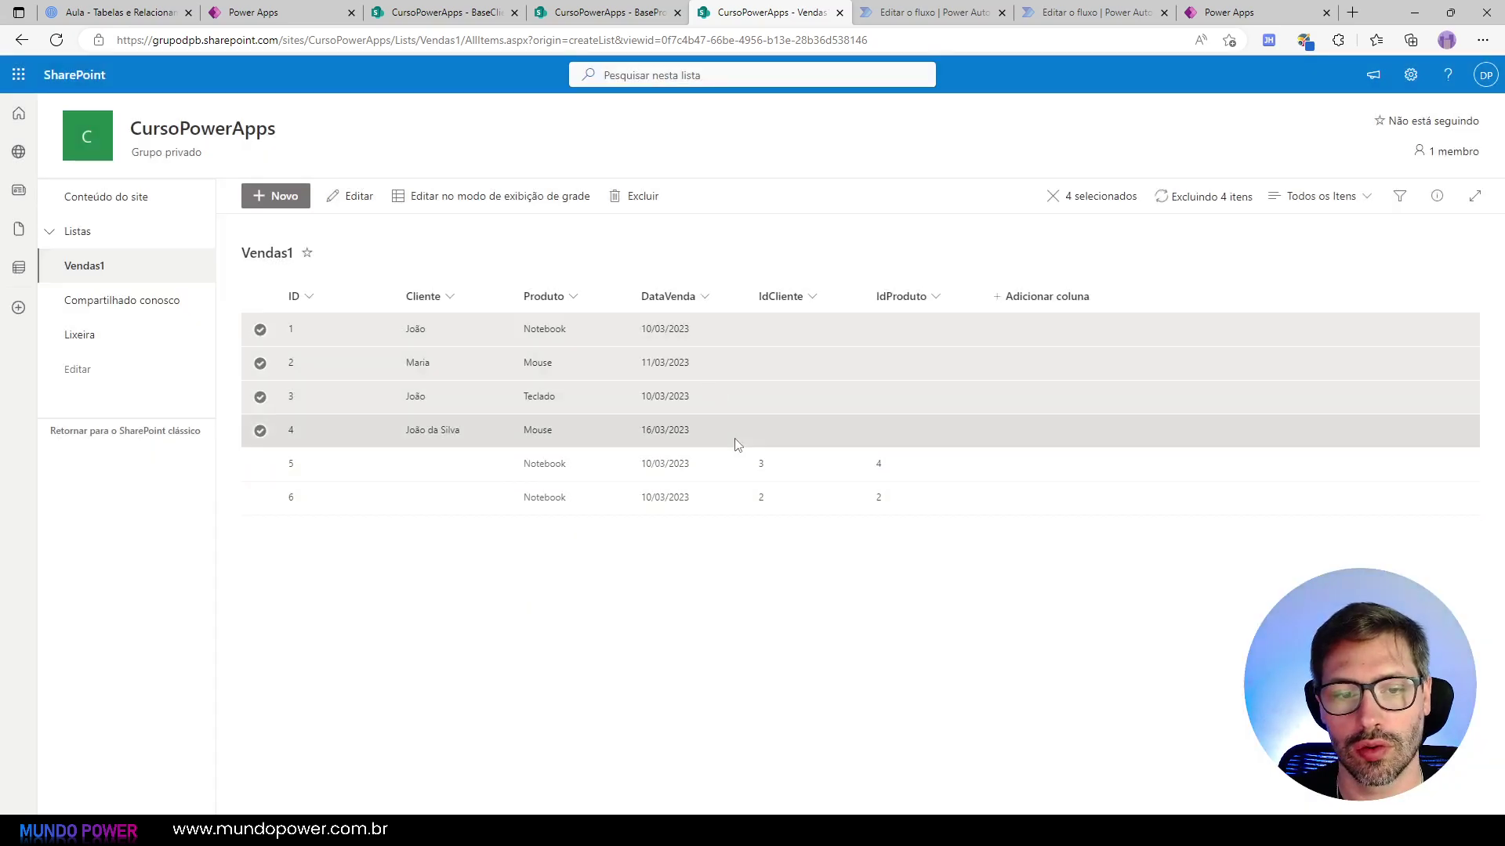
Step: Return to Power Apps and set AllowEmptySelection to true for the DataCardValue7 dropdown in the form's Produto card
{"action": "left_click", "coordinate": [304, 7]}
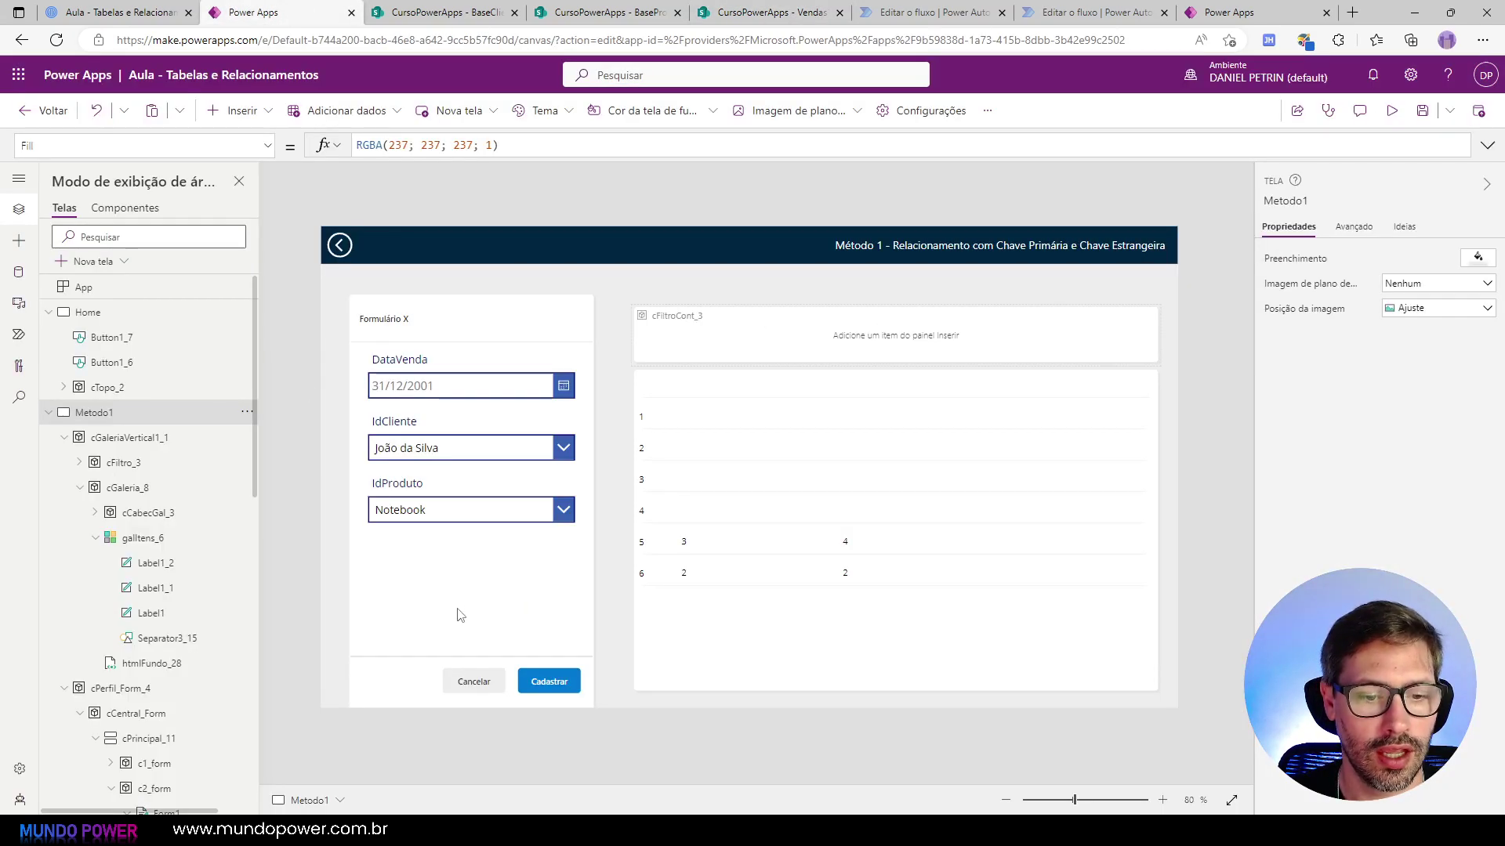
{"action": "left_click", "coordinate": [365, 584]}
{"action": "scroll", "coordinate": [192, 537], "scroll_direction": "down", "scroll_amount": 10}
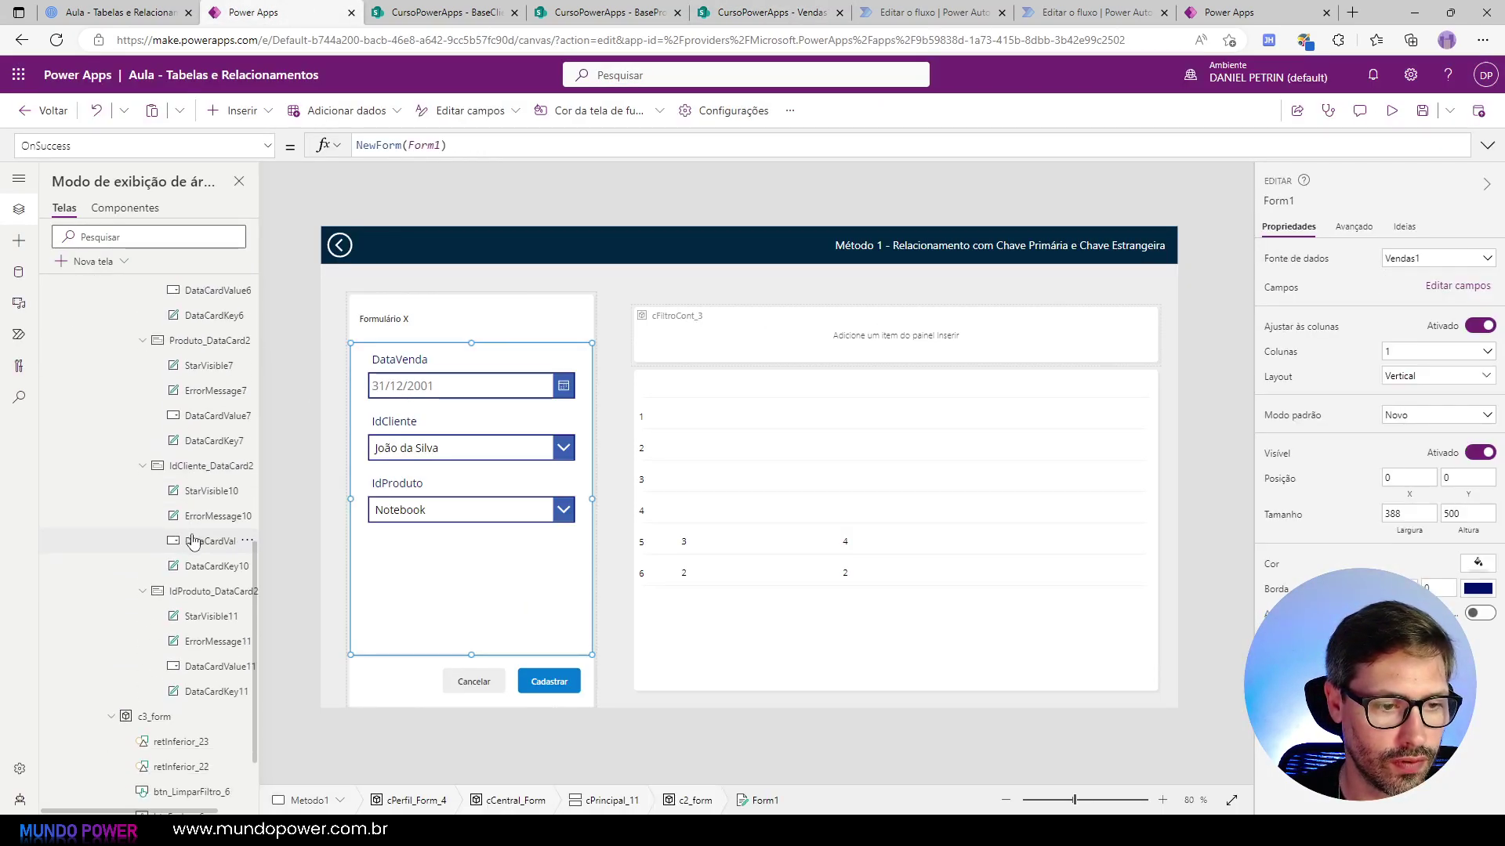
{"action": "scroll", "coordinate": [200, 519], "scroll_direction": "up", "scroll_amount": 2}
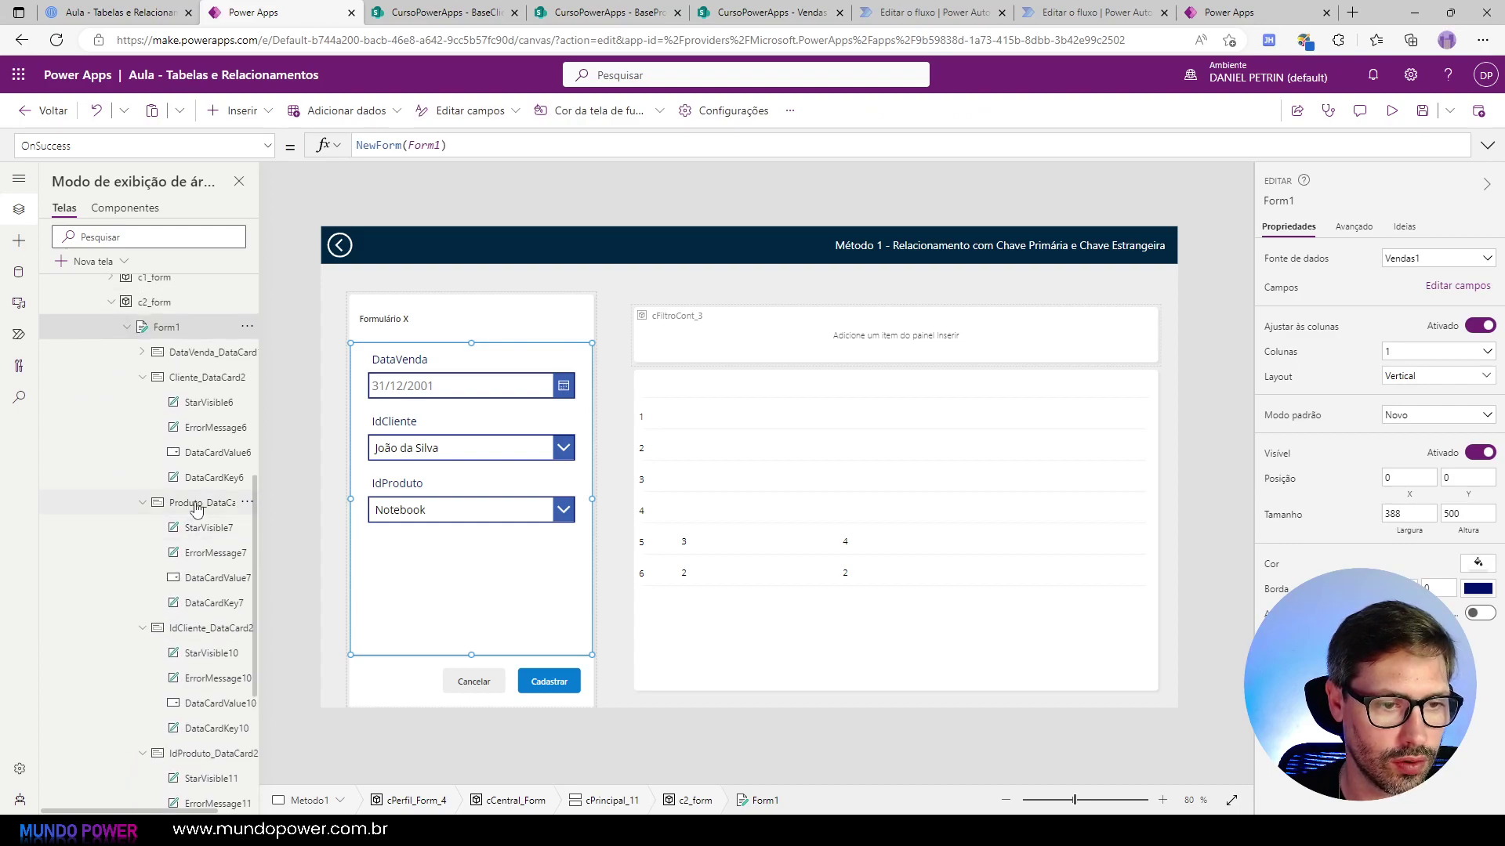
{"action": "left_click", "coordinate": [196, 505]}
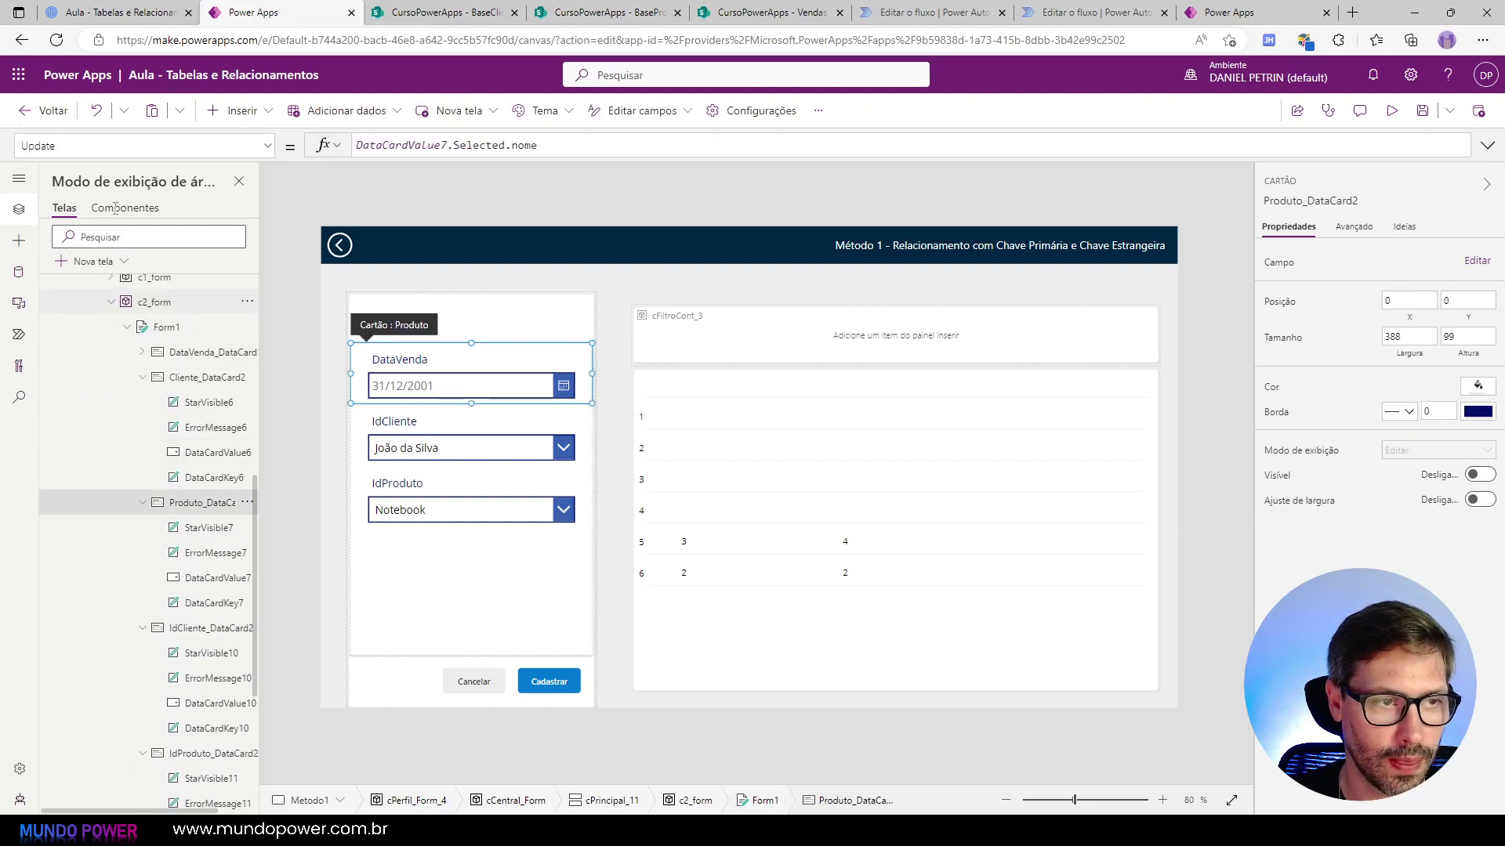
{"action": "left_click", "coordinate": [114, 147]}
{"action": "type", "text": "DataField"}
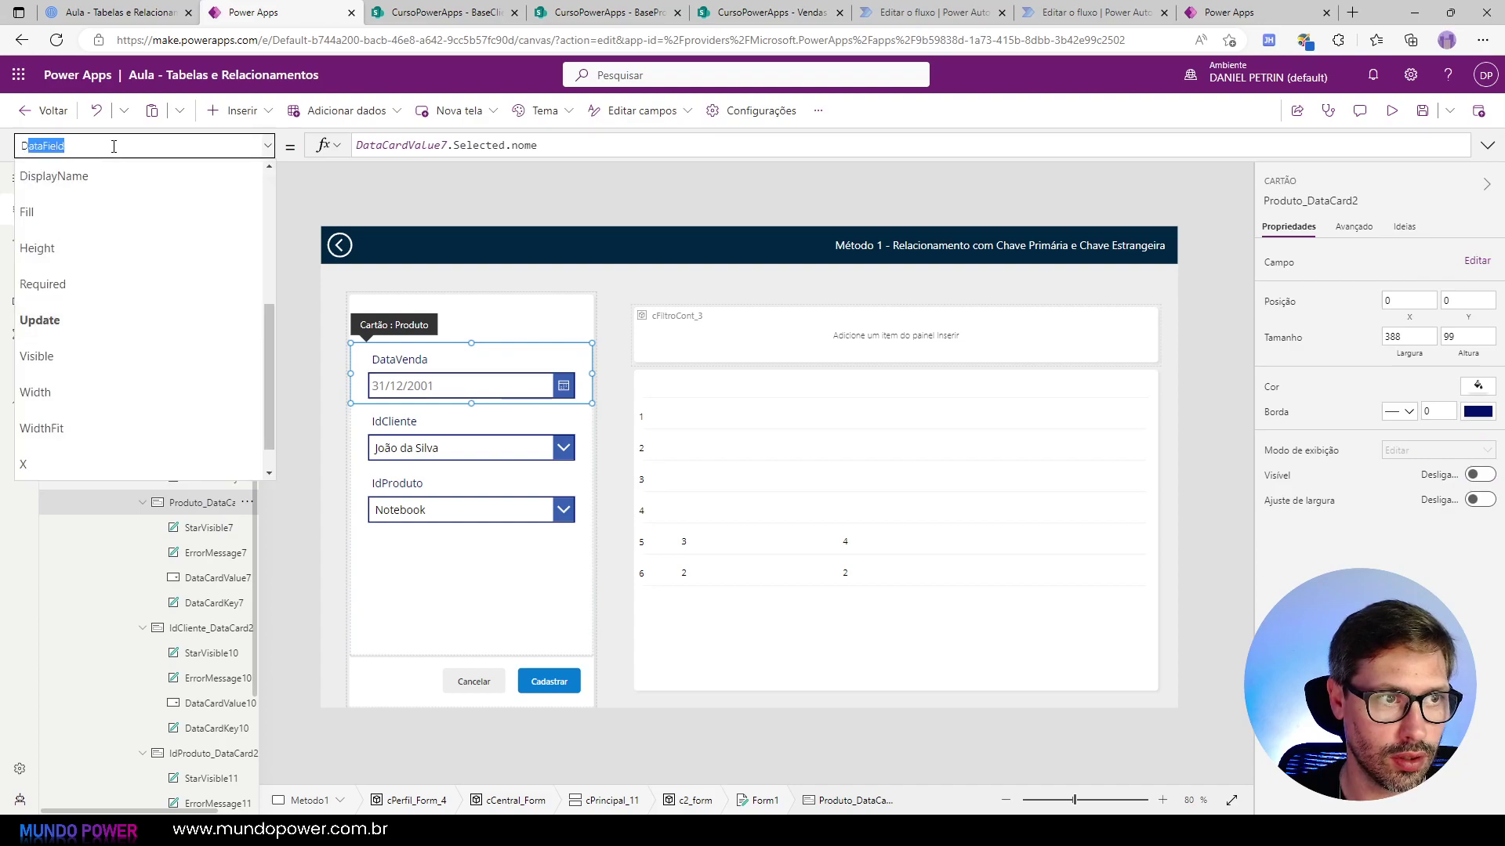
{"action": "left_click", "coordinate": [213, 579]}
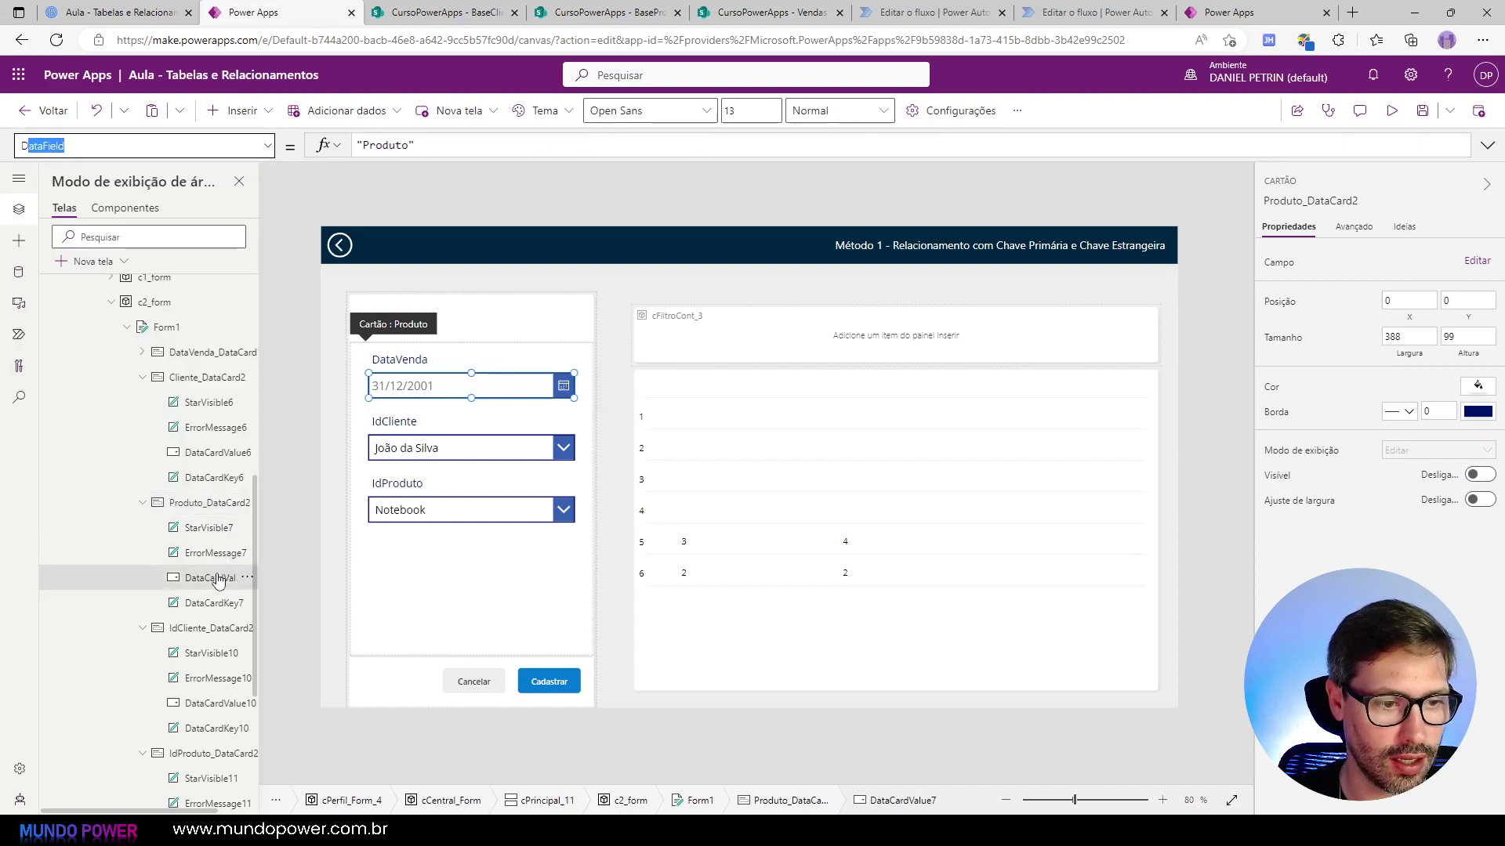
{"action": "left_click", "coordinate": [188, 146]}
{"action": "scroll", "coordinate": [154, 257], "scroll_direction": "up", "scroll_amount": 10}
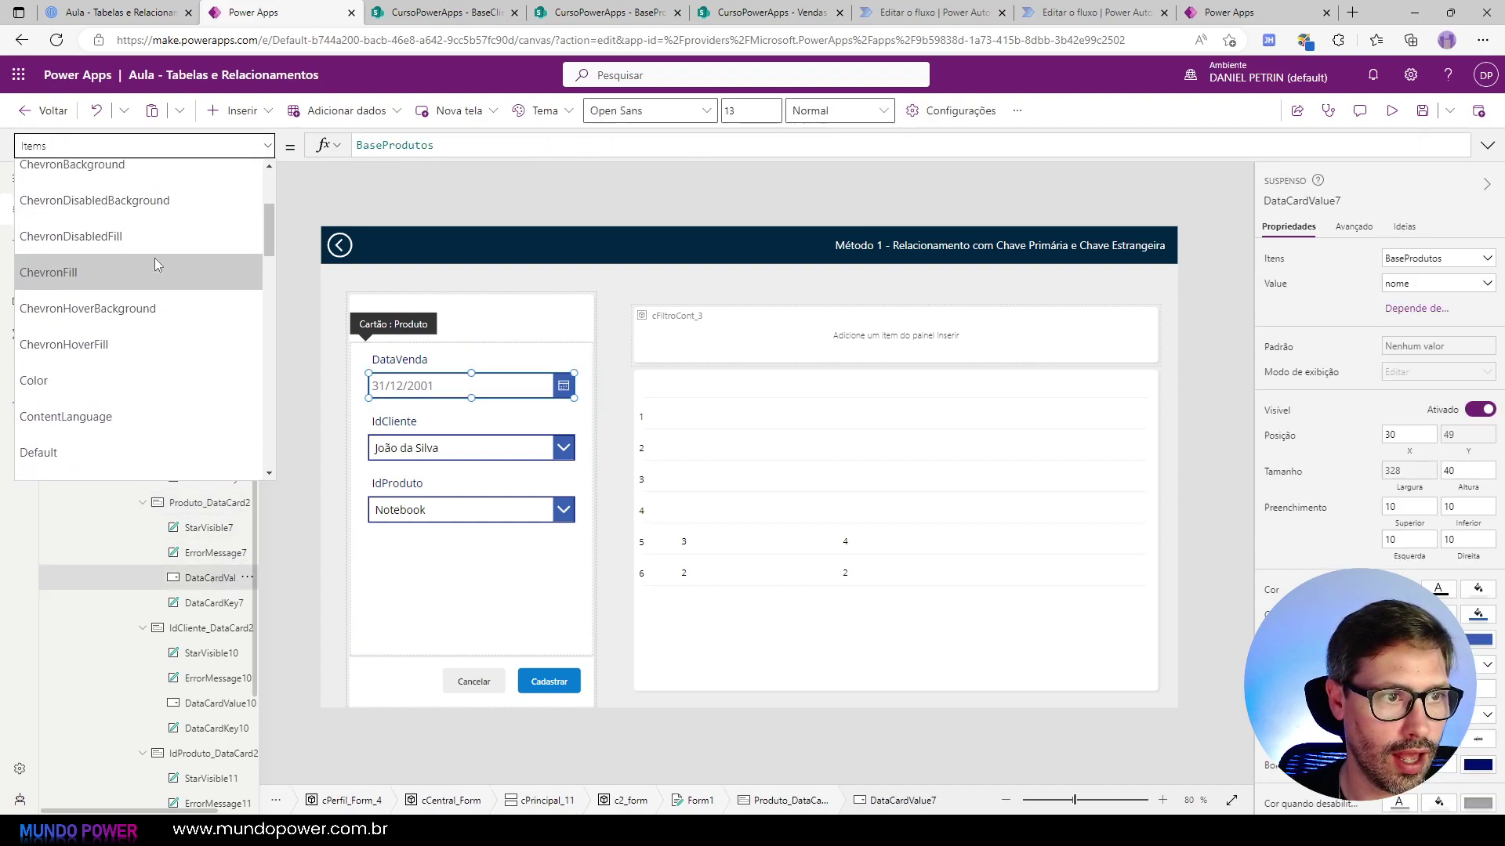
{"action": "left_click", "coordinate": [126, 213]}
{"action": "double_click", "coordinate": [424, 140]}
{"action": "type", "text": "true"}
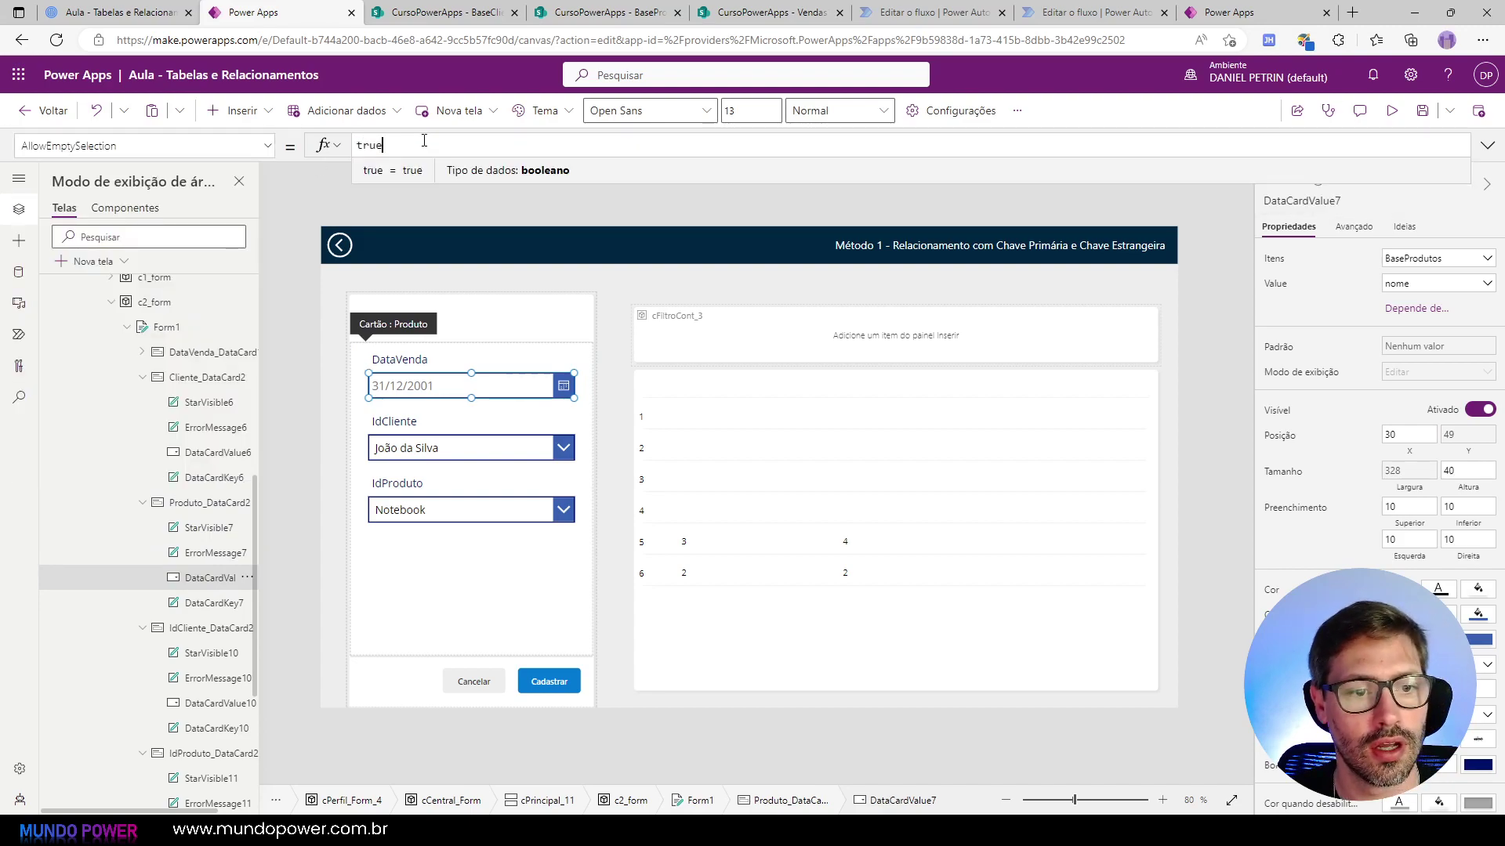
{"action": "left_click", "coordinate": [321, 186]}
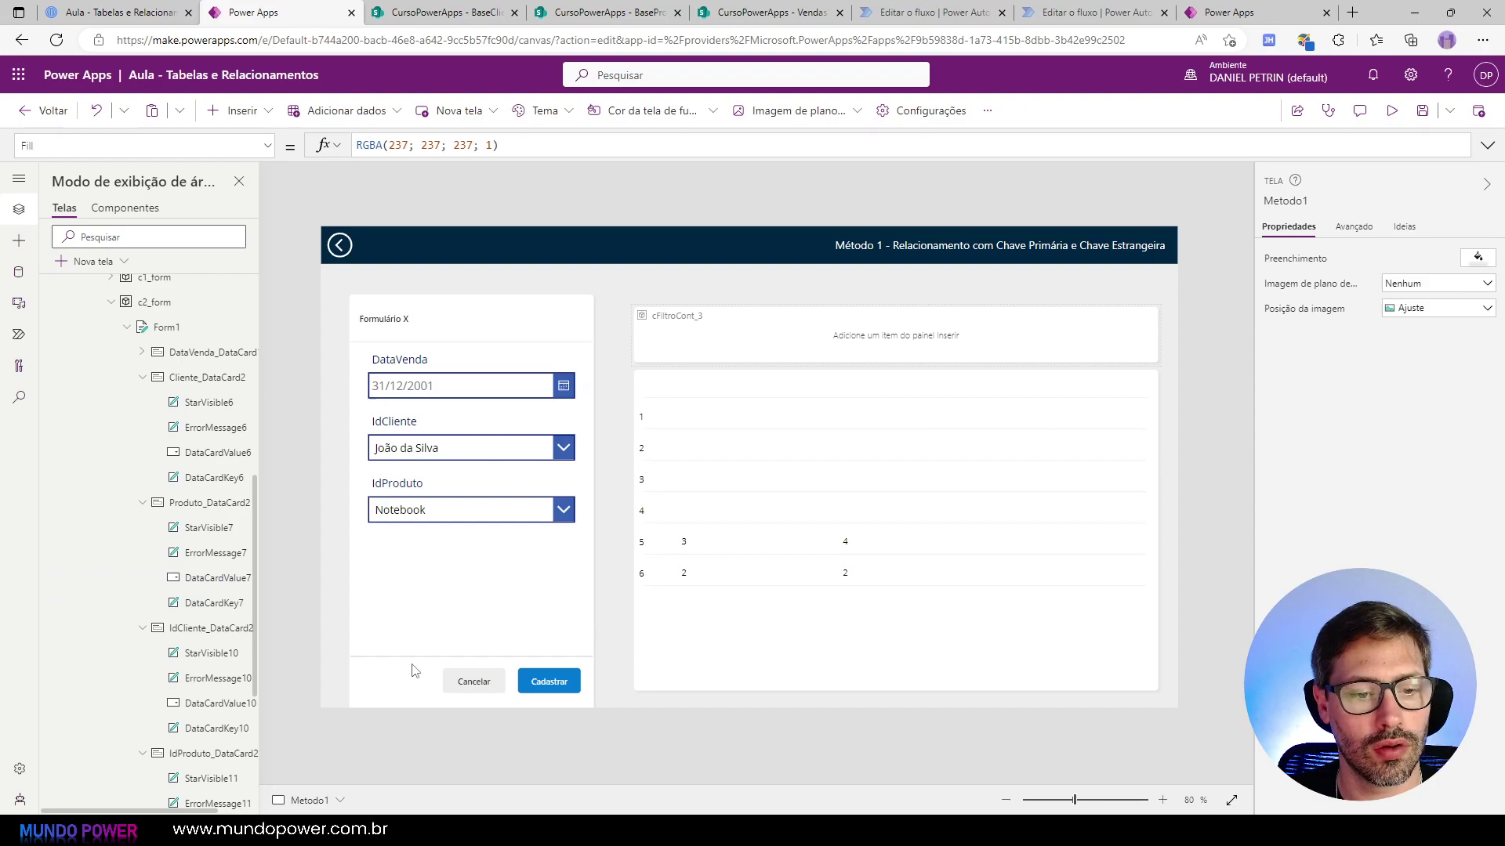
{"action": "left_click", "coordinate": [455, 685]}
{"action": "left_click", "coordinate": [633, 193]}
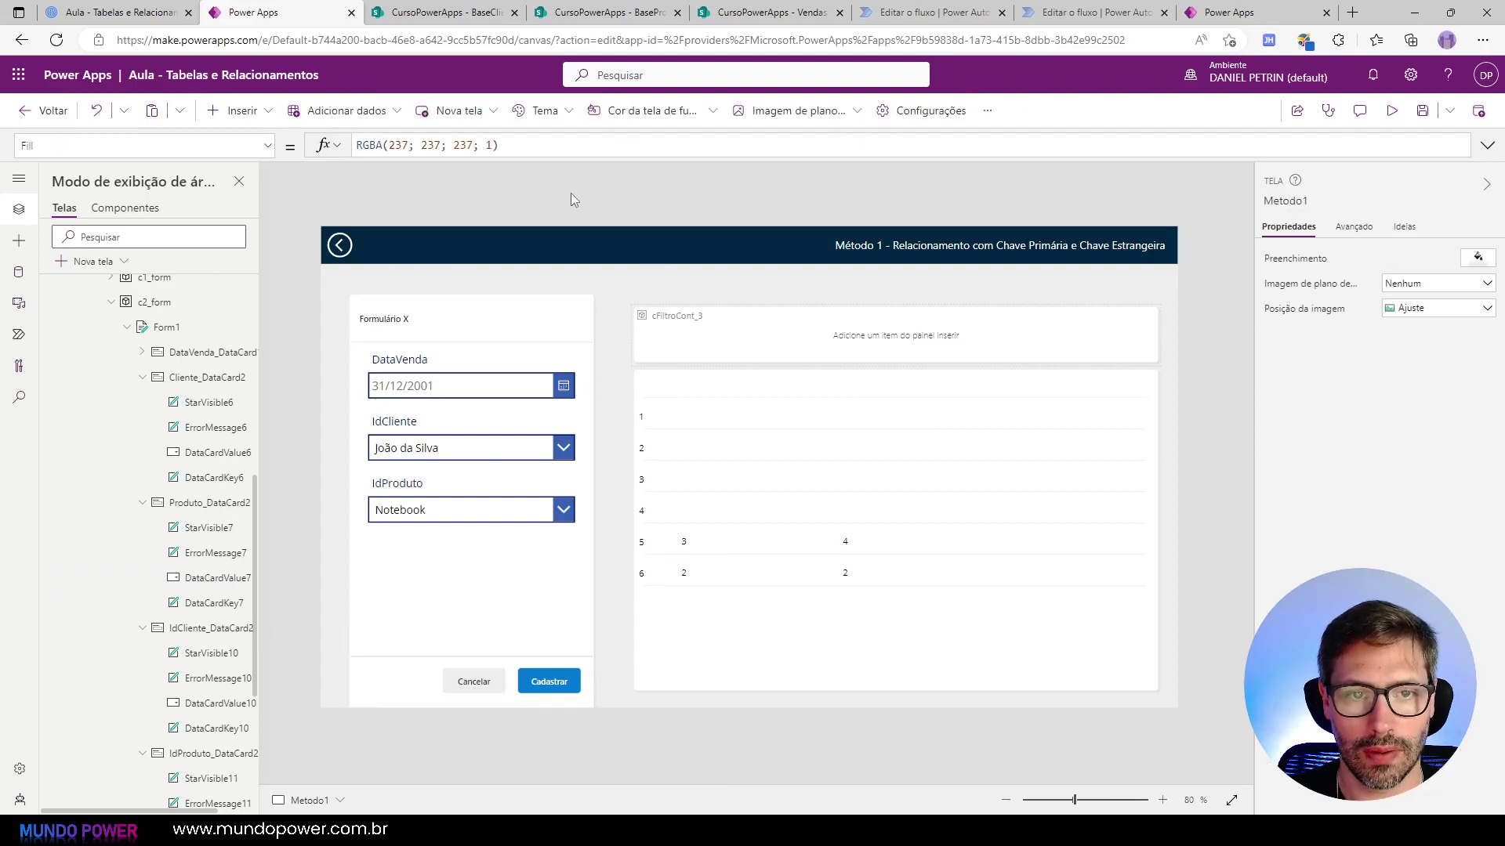
Step: Refresh the app's Vendas1 data source
{"action": "left_click", "coordinate": [19, 272]}
{"action": "left_click", "coordinate": [242, 343]}
{"action": "left_click", "coordinate": [251, 404]}
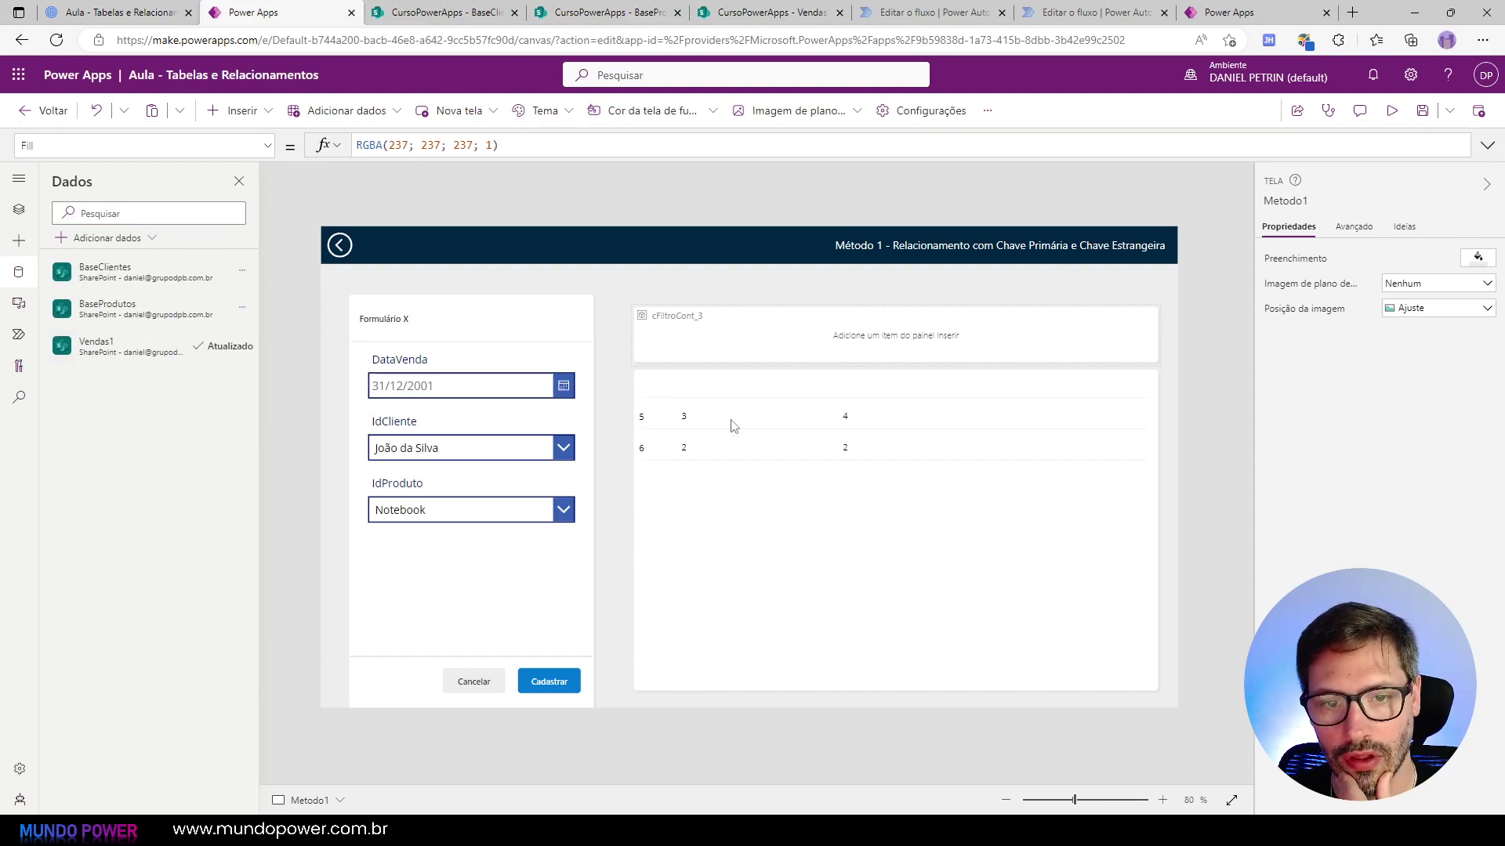
Step: Move the IdProduto label to X 320 and add a narrowed label at X 584, Y 7 showing ThisItem.DataVenda
{"action": "left_click", "coordinate": [858, 416]}
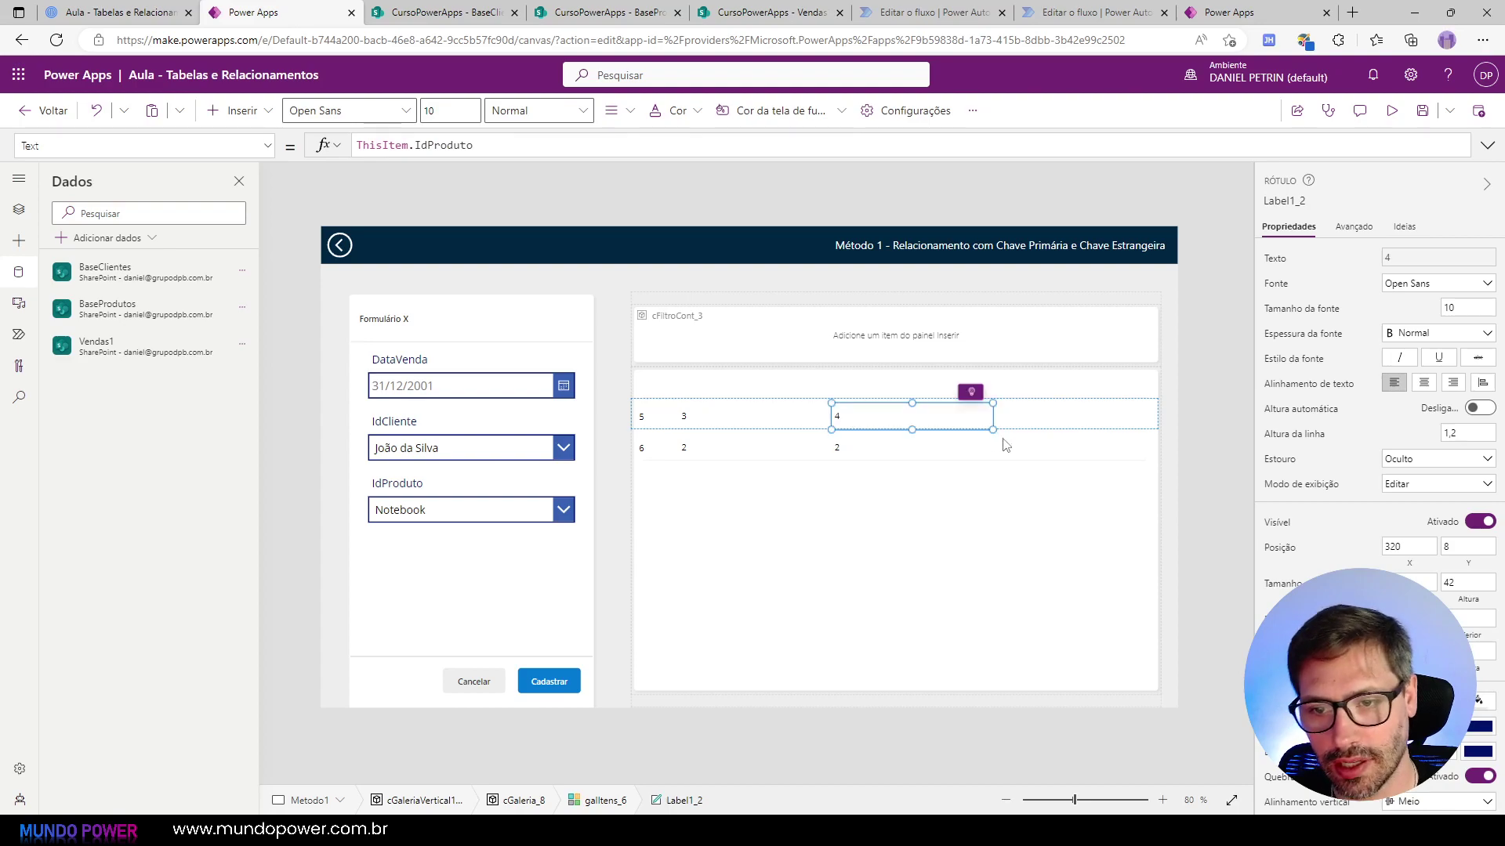
{"action": "key", "text": "ctrl+v"}
{"action": "left_click_drag", "start_coordinate": [715, 419], "coordinate": [1074, 419]}
{"action": "double_click", "coordinate": [462, 146]}
{"action": "type", "text": "DataVenda"}
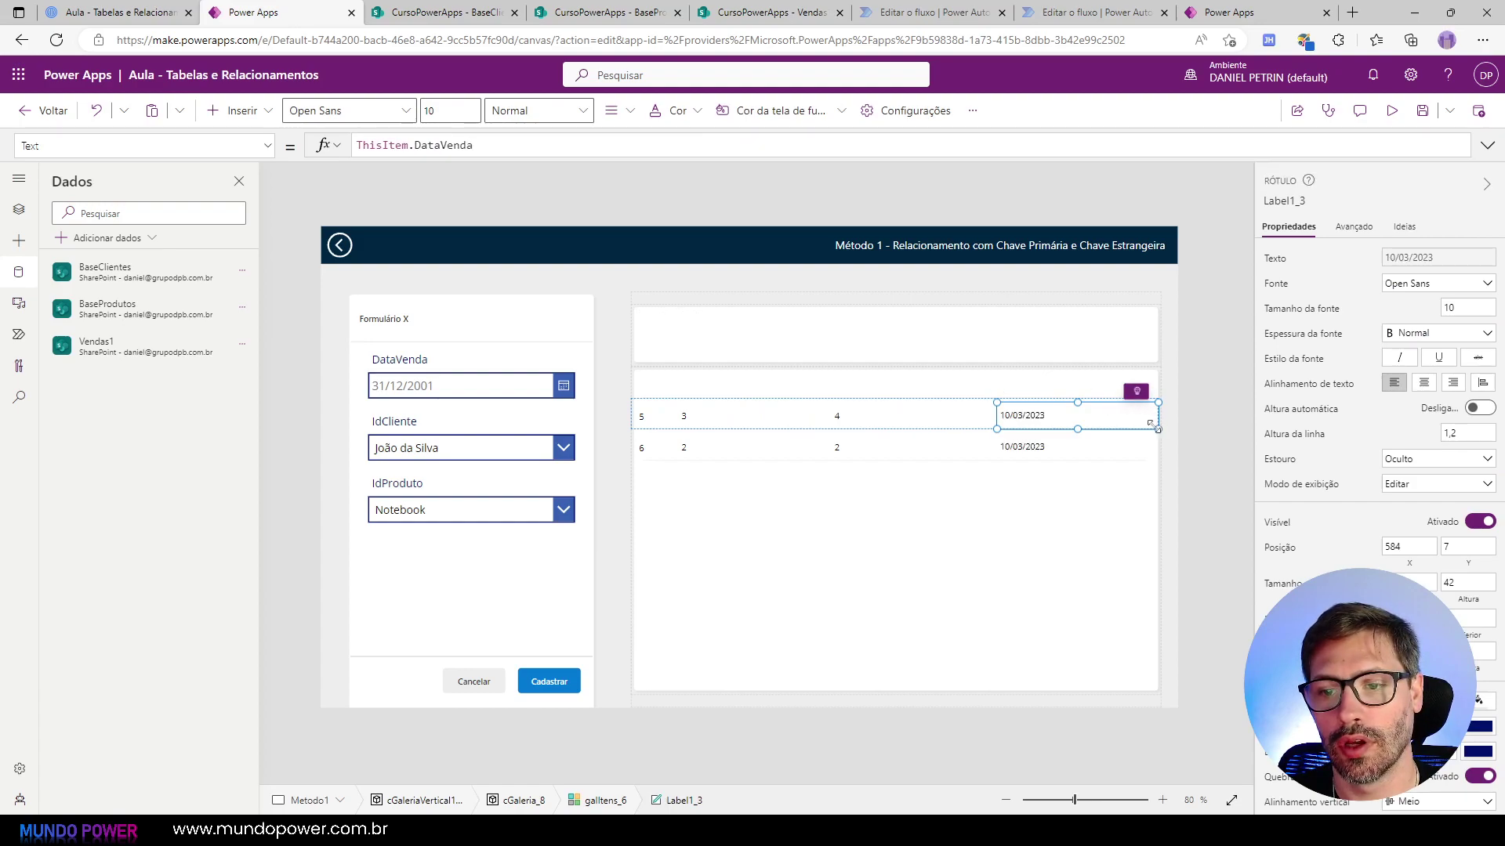
{"action": "left_click_drag", "start_coordinate": [1153, 420], "coordinate": [1107, 416]}
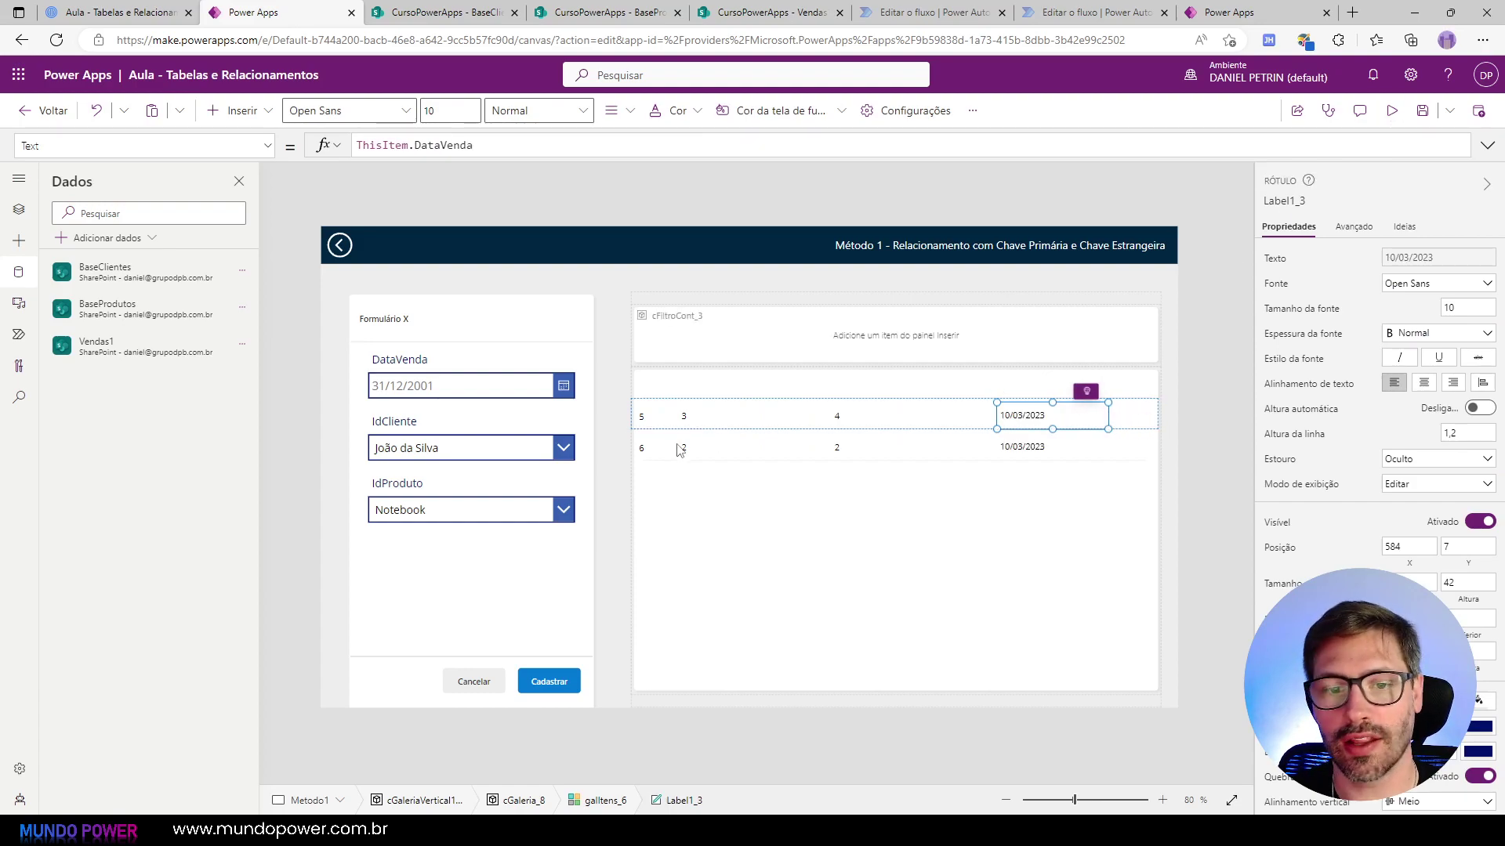
Step: Narrow the IdCliente and IdProduto labels in the gallery row so that neither overlaps the next column
{"action": "left_click", "coordinate": [691, 420]}
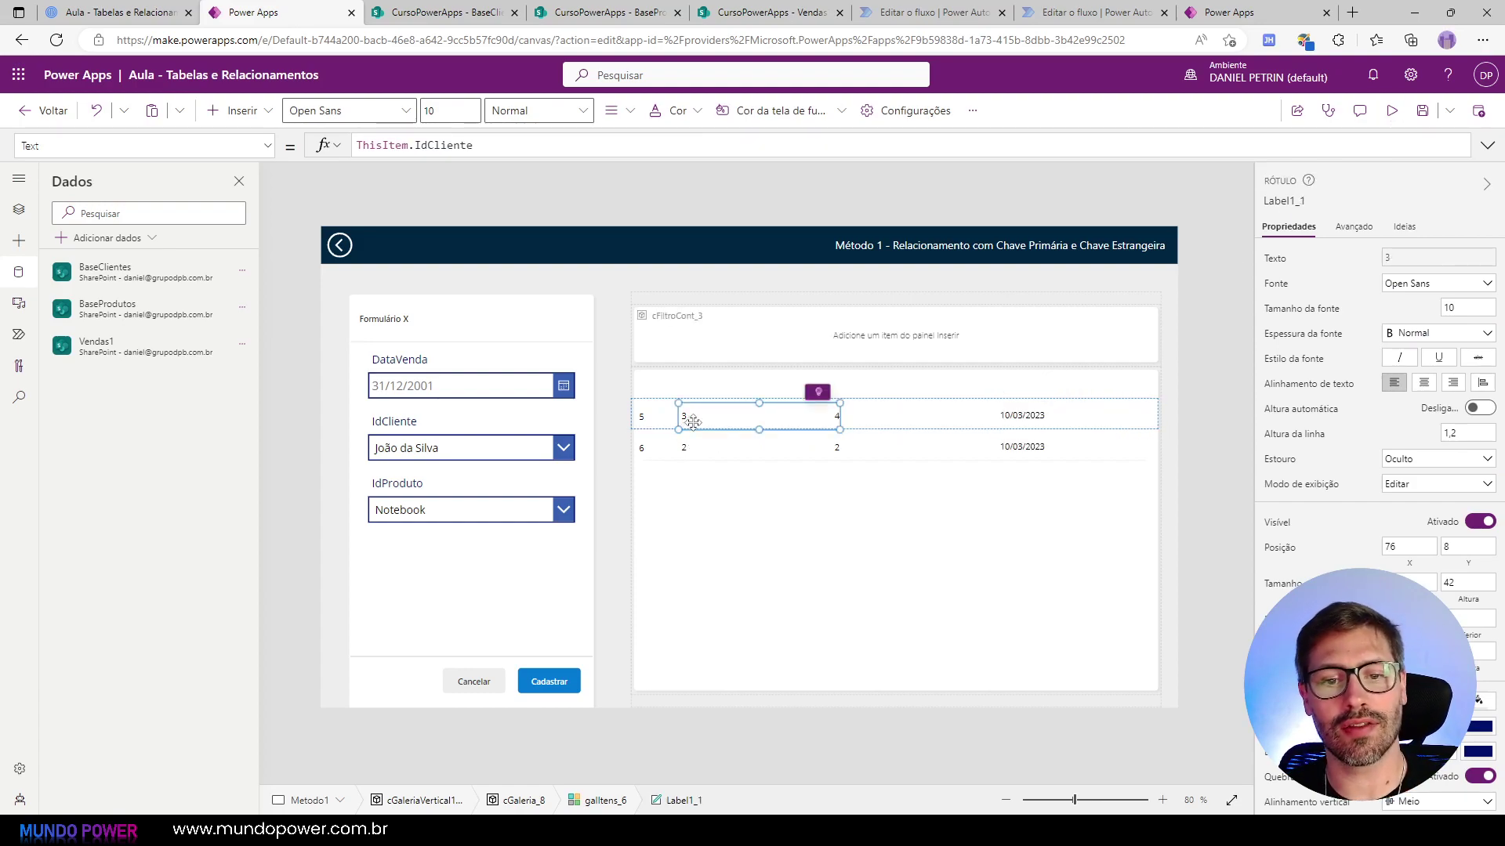
{"action": "left_click", "coordinate": [837, 432]}
{"action": "left_click", "coordinate": [816, 415]}
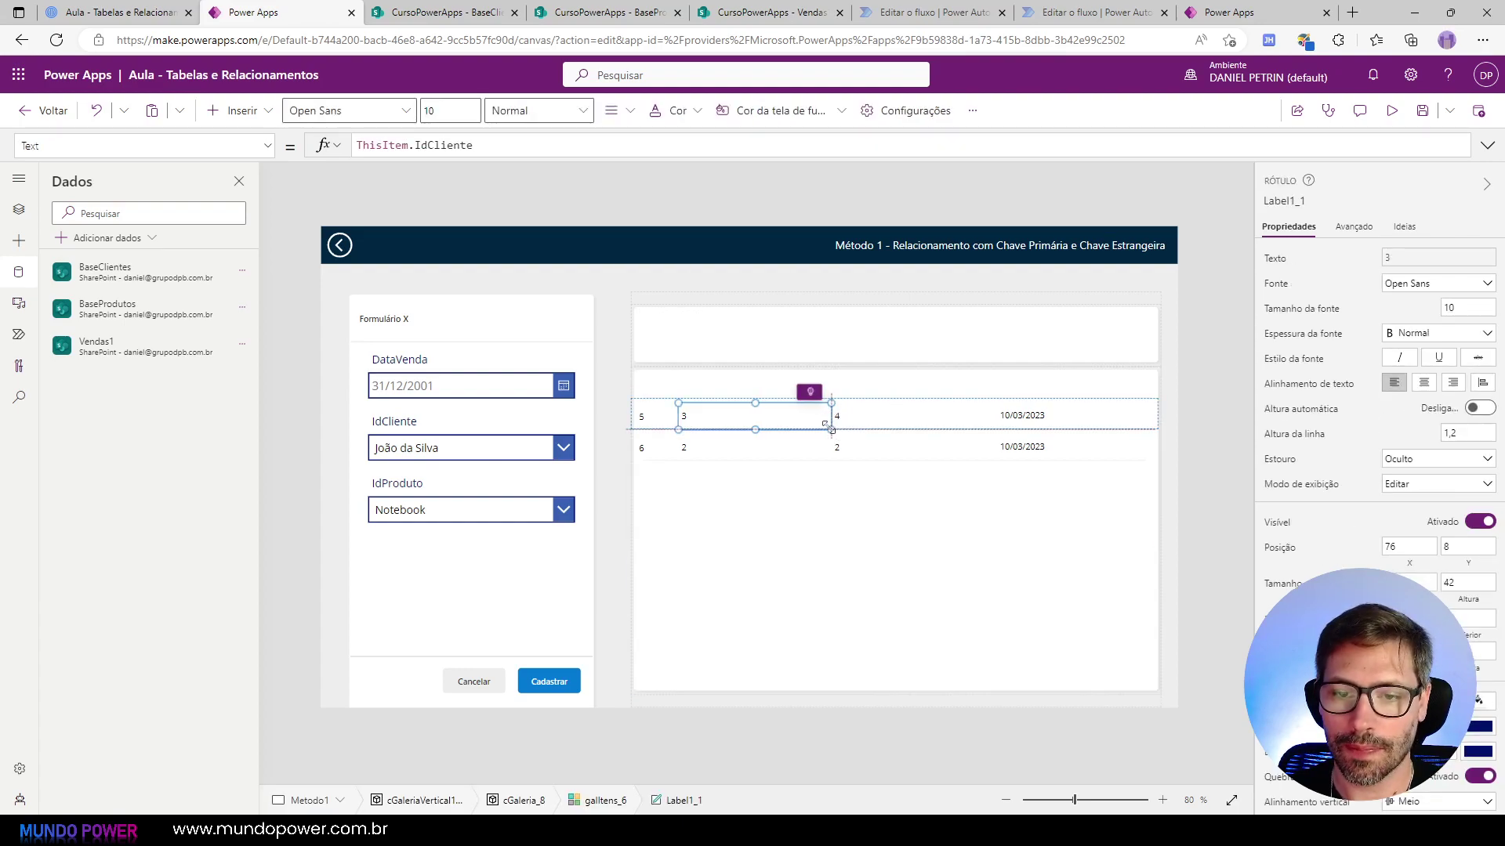
{"action": "left_click", "coordinate": [837, 417]}
{"action": "left_click_drag", "start_coordinate": [993, 430], "coordinate": [980, 430]}
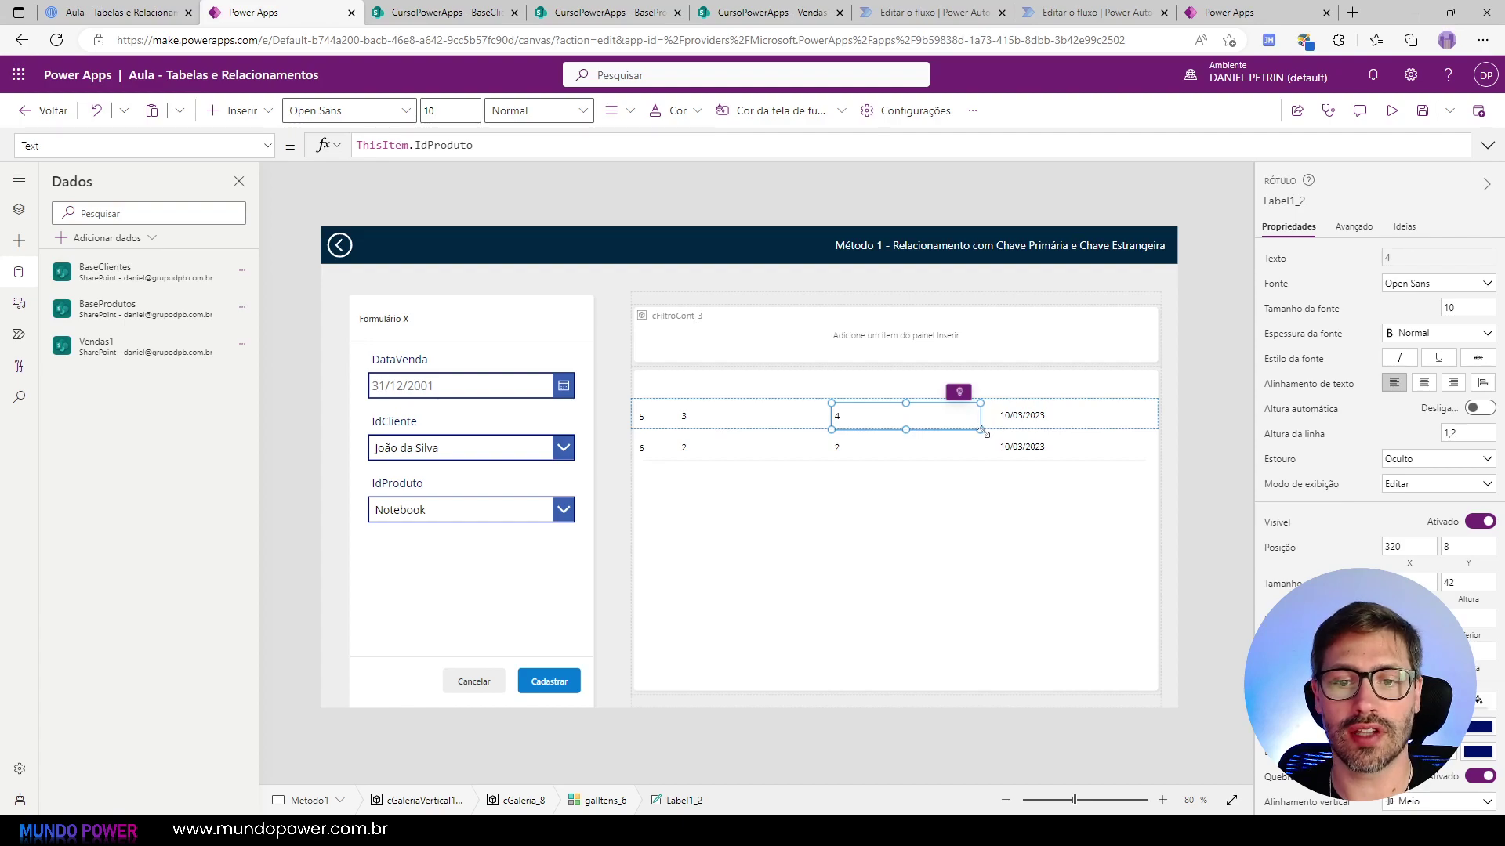
Step: Replace the IdCliente label's text formula in the gallery row with a LookUp on BaseClientes
{"action": "left_click", "coordinate": [753, 427]}
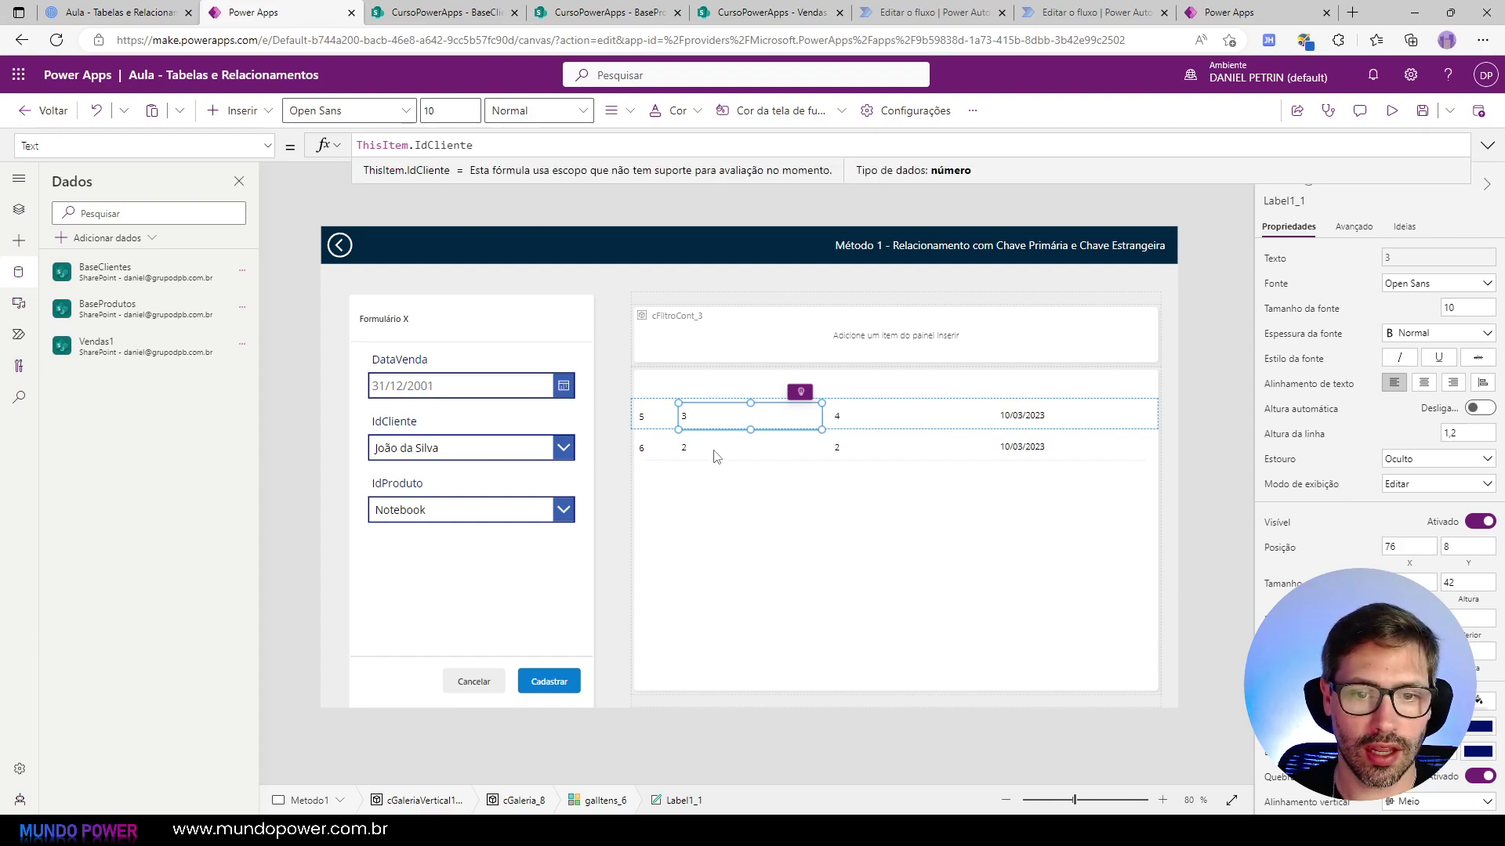
{"action": "key", "text": "ctrl+shift+Left"}
{"action": "key", "text": "ctrl+shift+Left"}
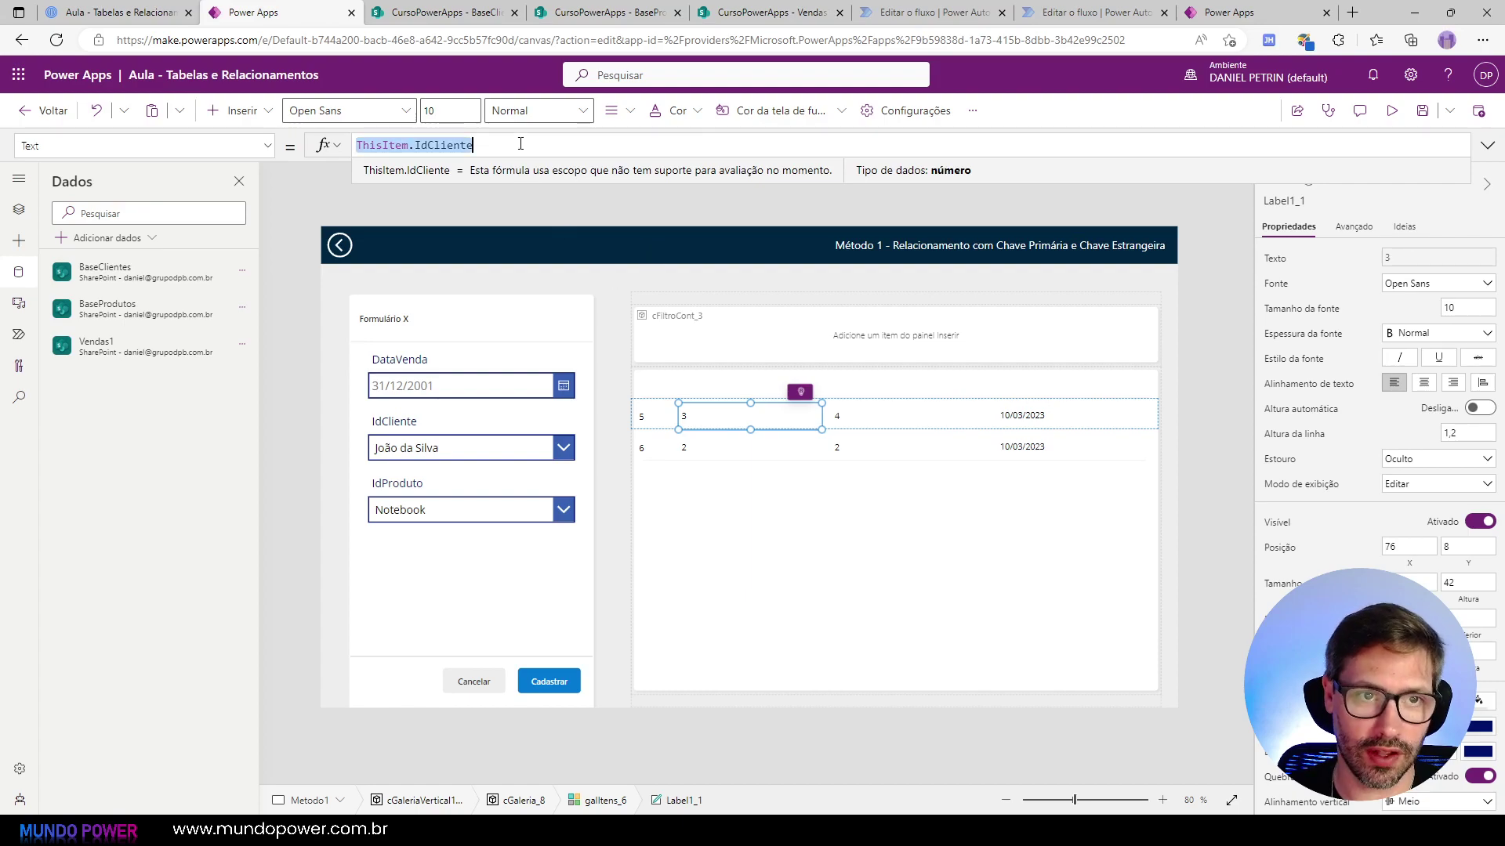
{"action": "type", "text": "look"}
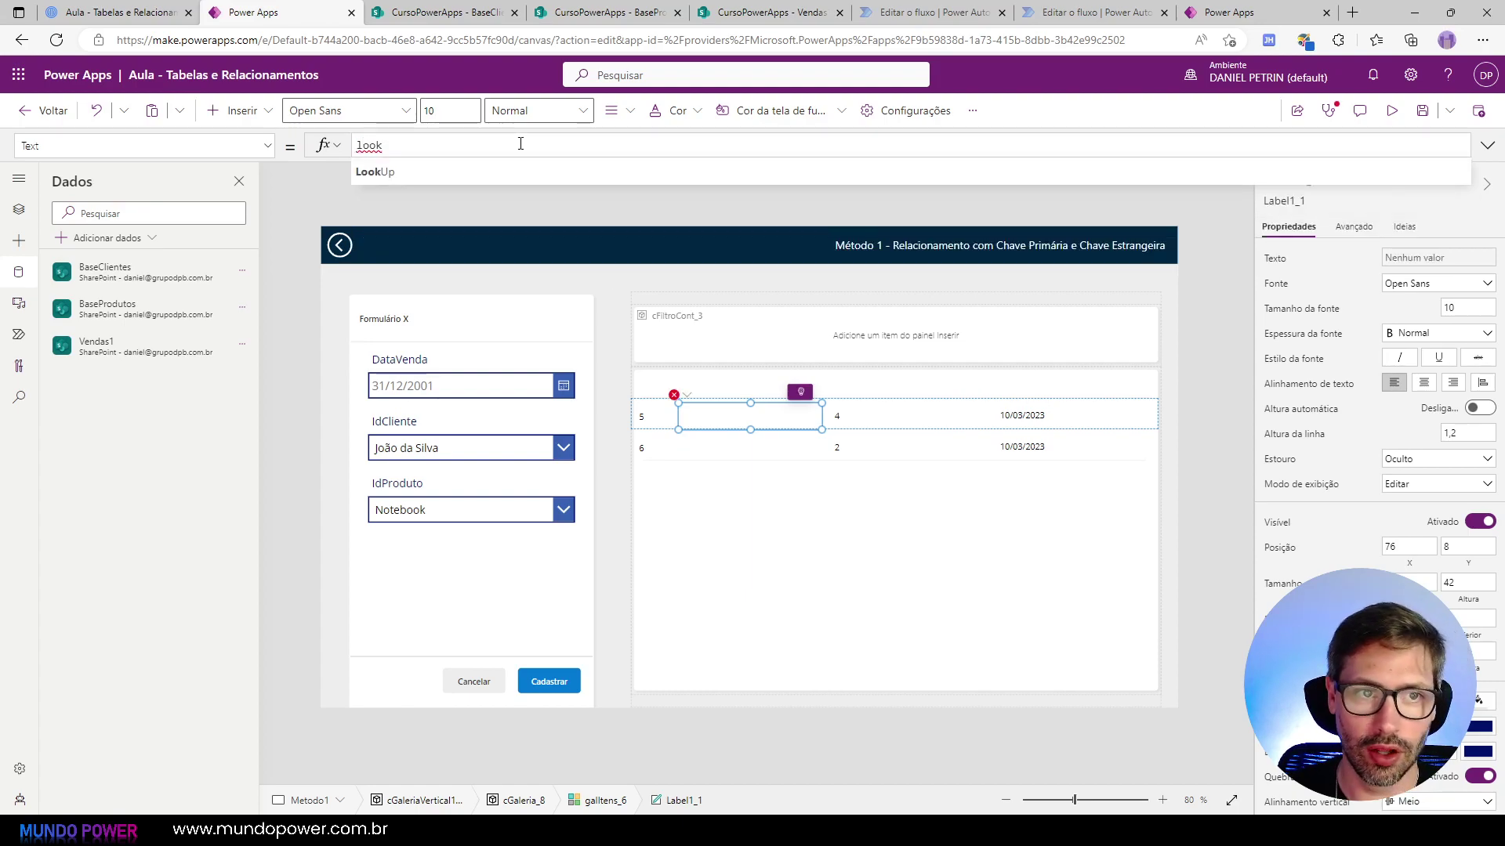
{"action": "key", "text": "Tab"}
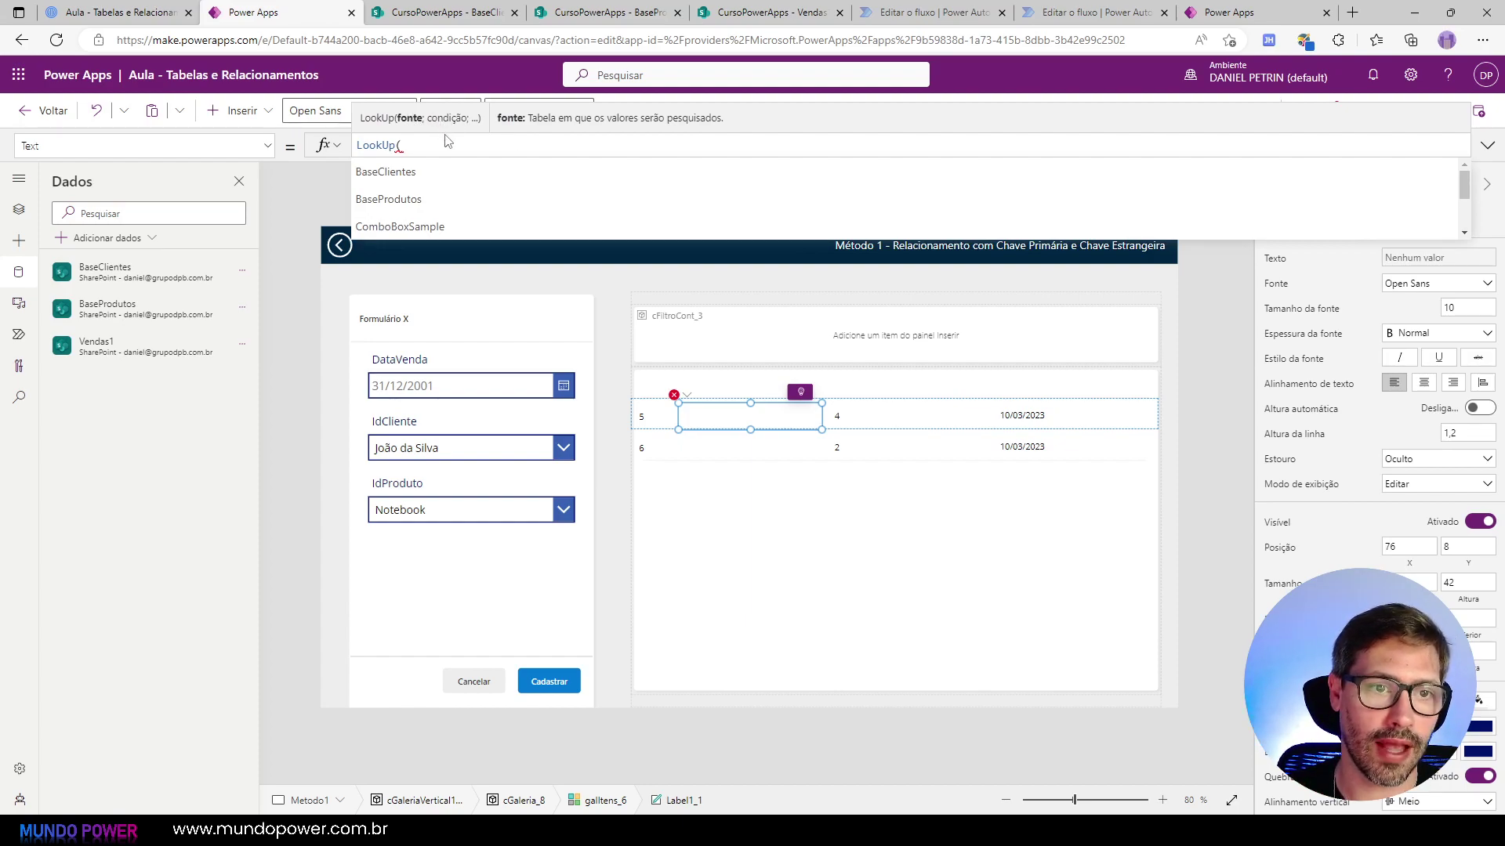
{"action": "key", "text": "Down"}
{"action": "key", "text": "Up"}
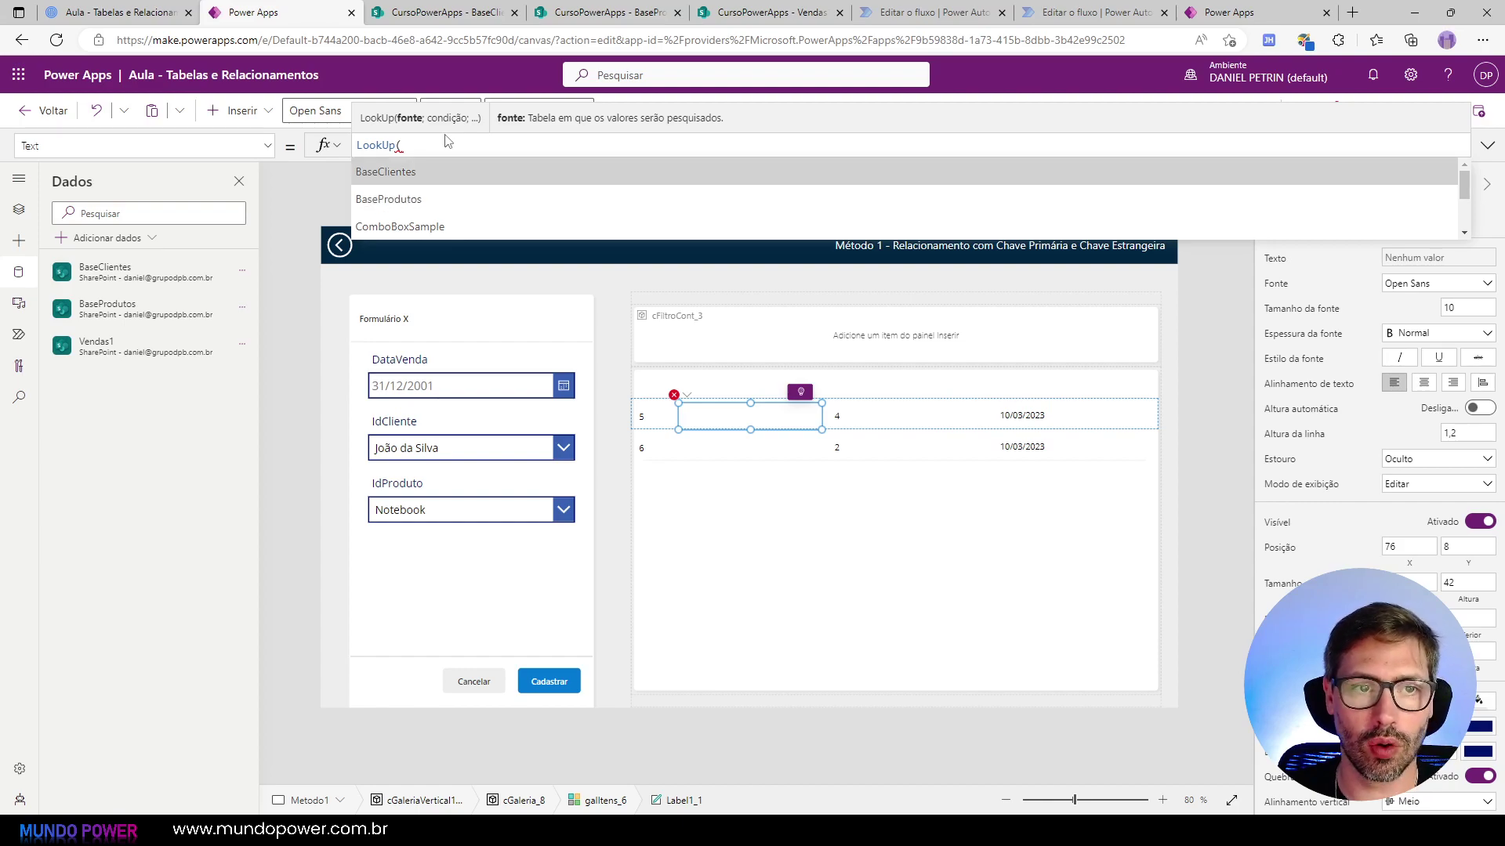
{"action": "key", "text": "Tab"}
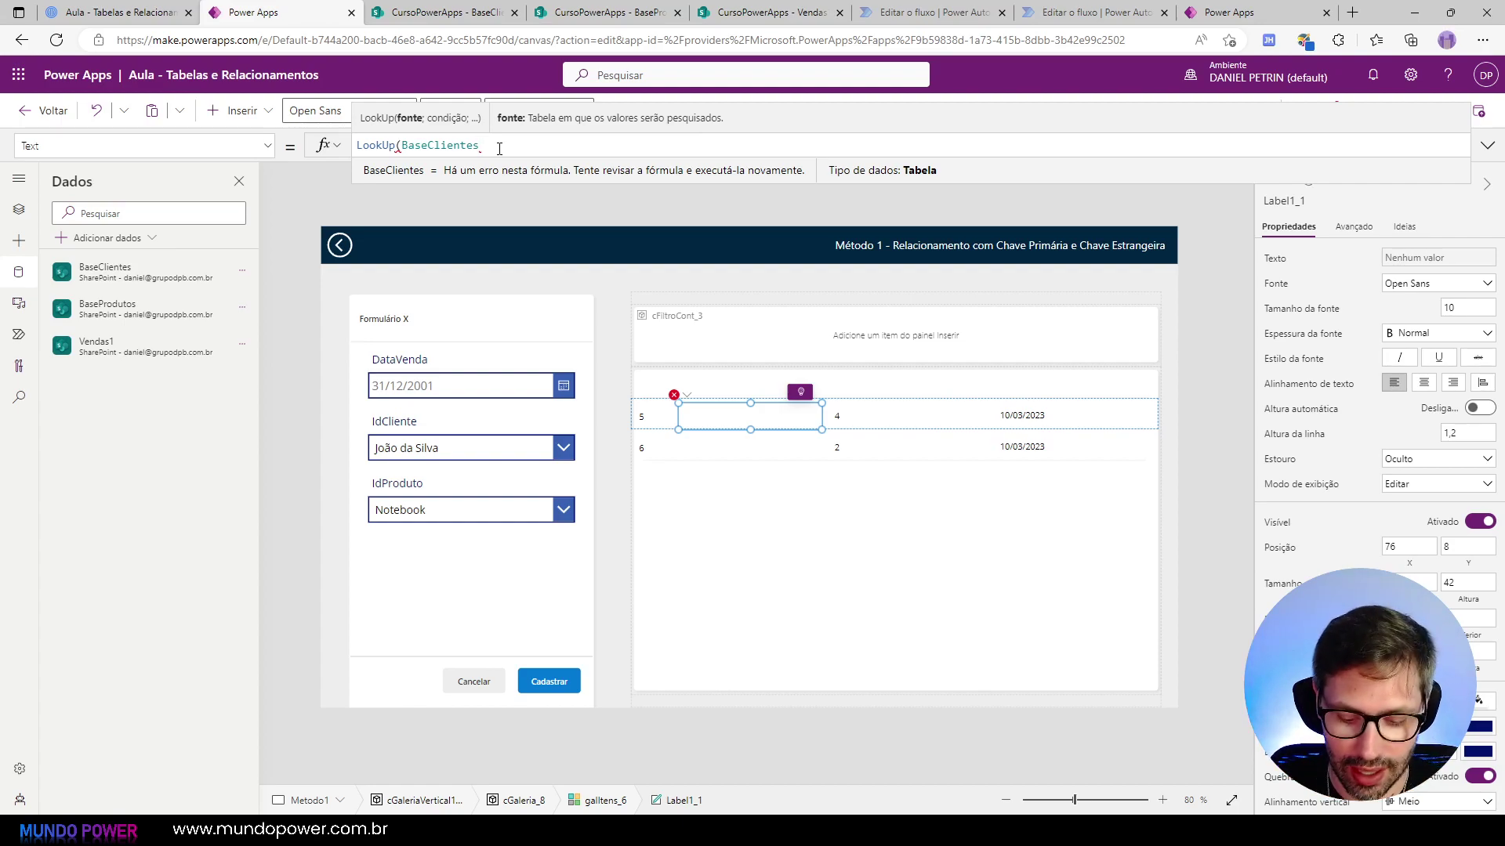
Step: Add the condition ID=ThisItem.IdCliente to the label's LookUp formula
{"action": "type", "text": ";I"}
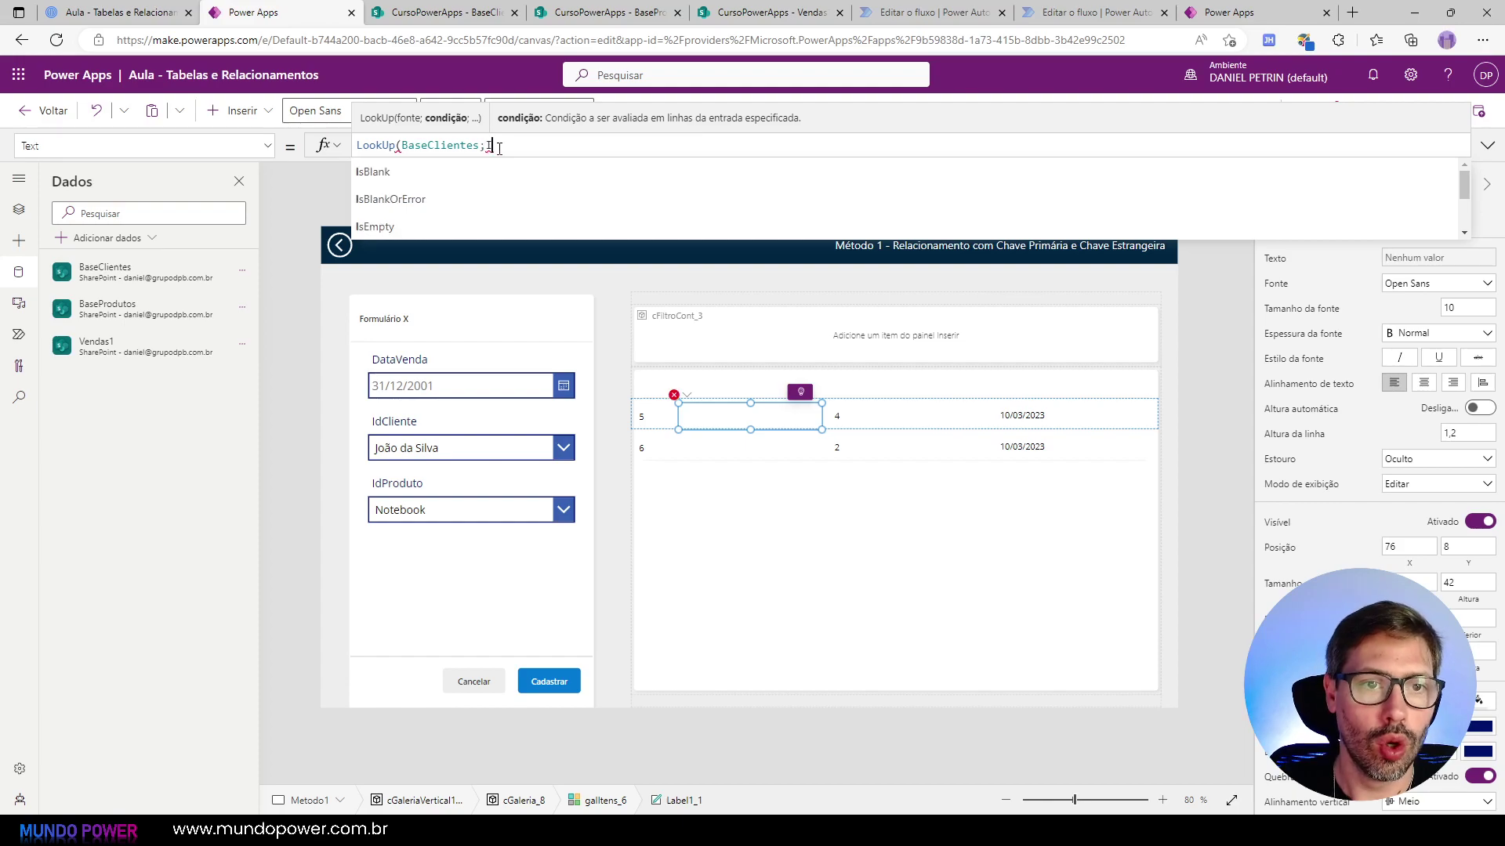
{"action": "type", "text": "D"}
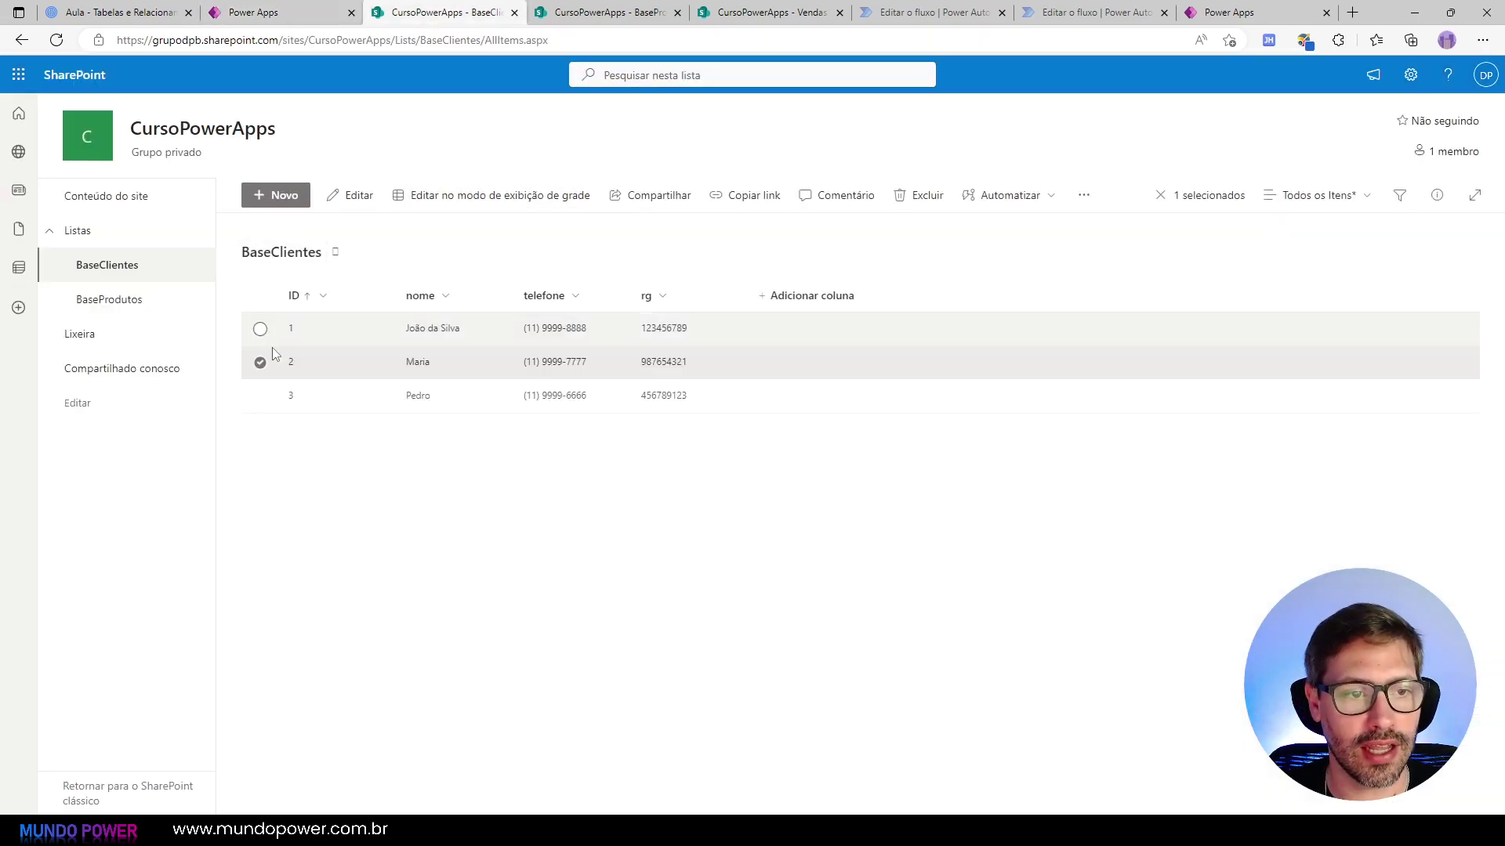
{"action": "left_click", "coordinate": [317, 10]}
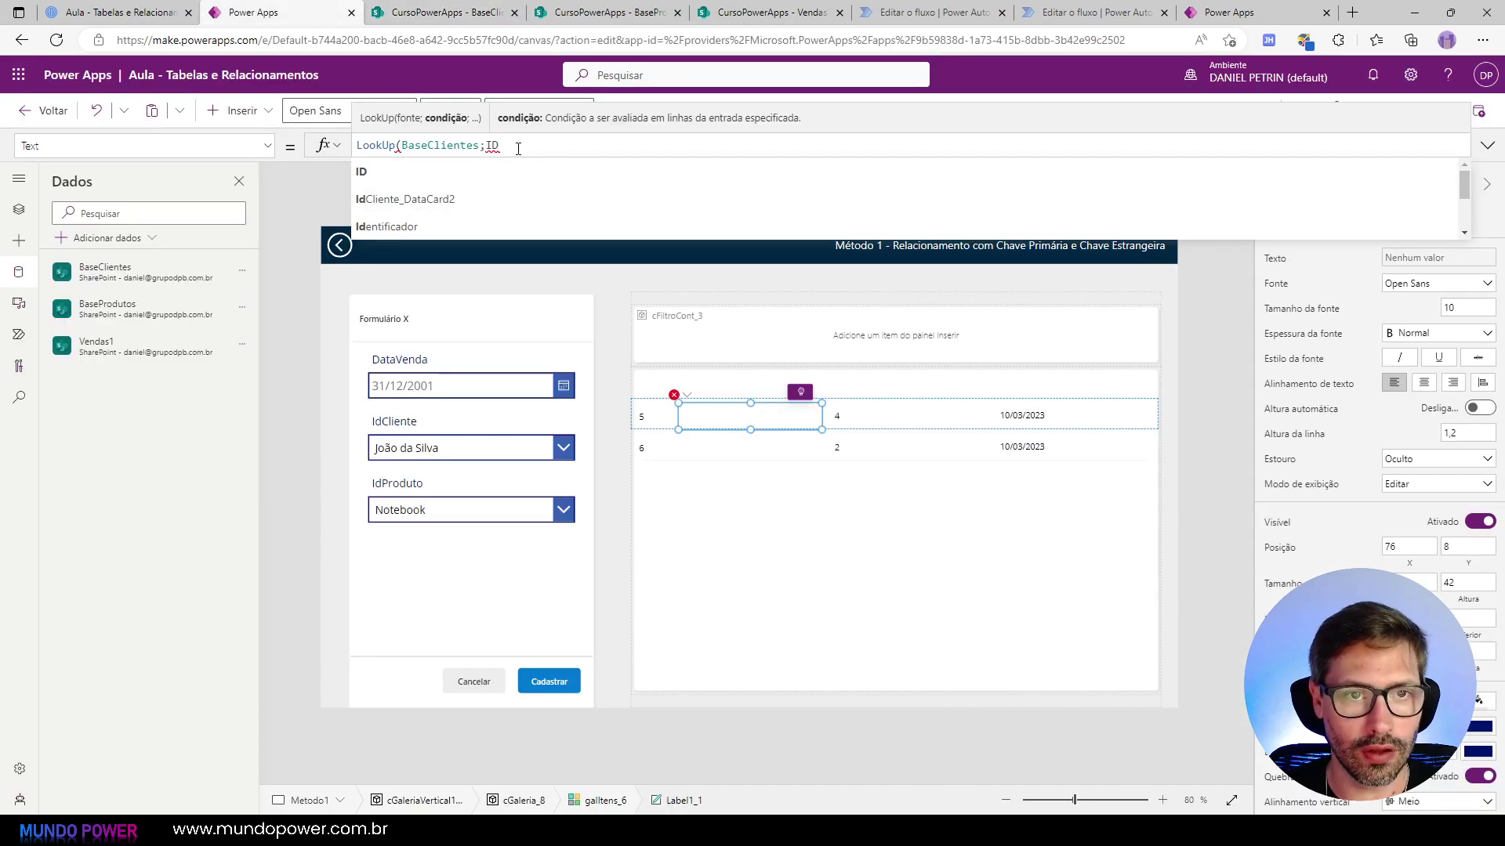
{"action": "type", "text": "=ThisItem.ID"}
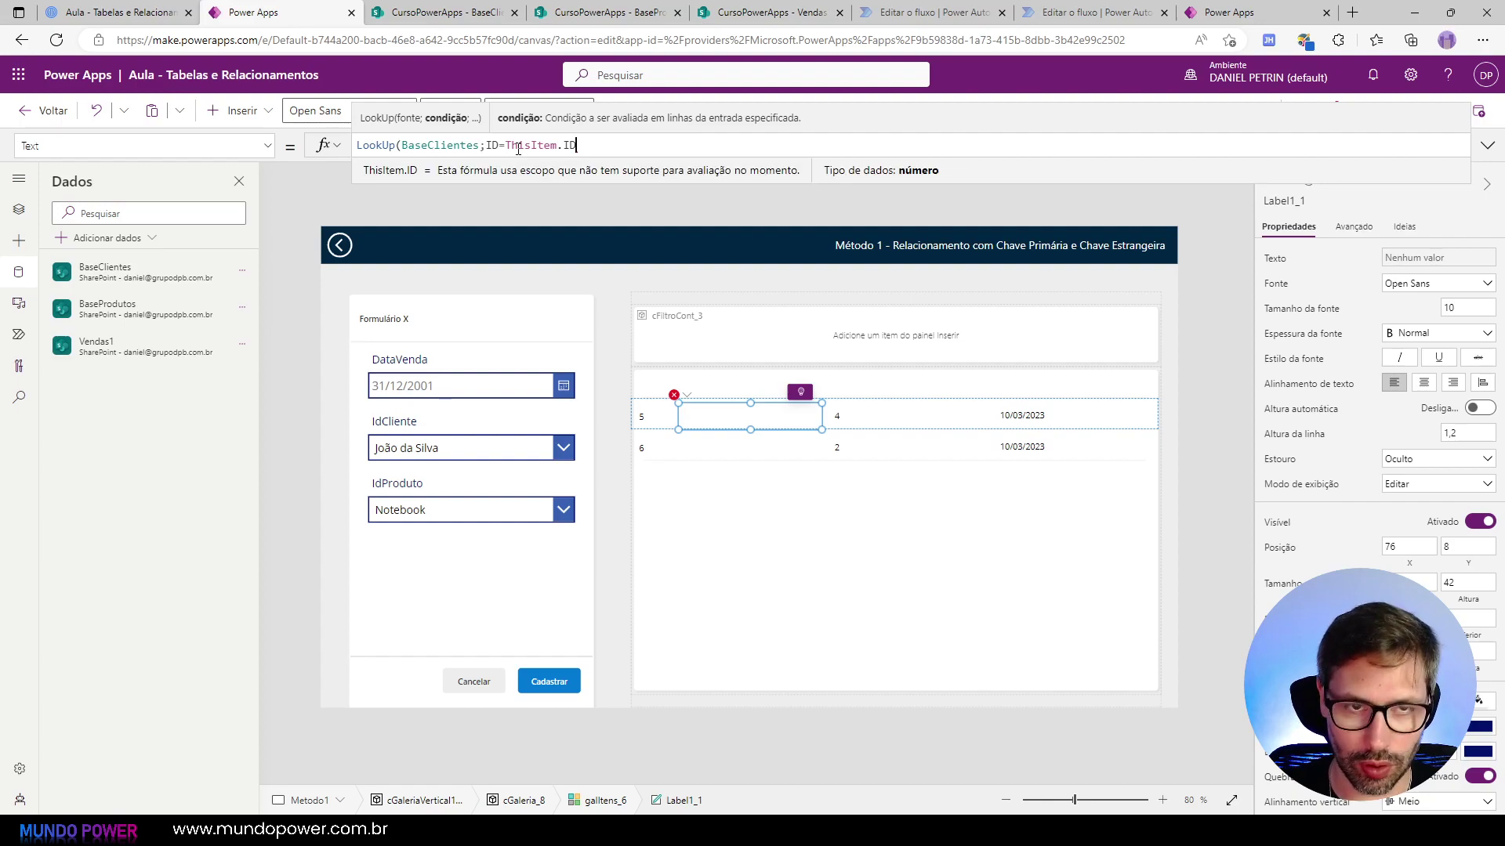
{"action": "type", "text": "C"}
{"action": "key", "text": "Tab"}
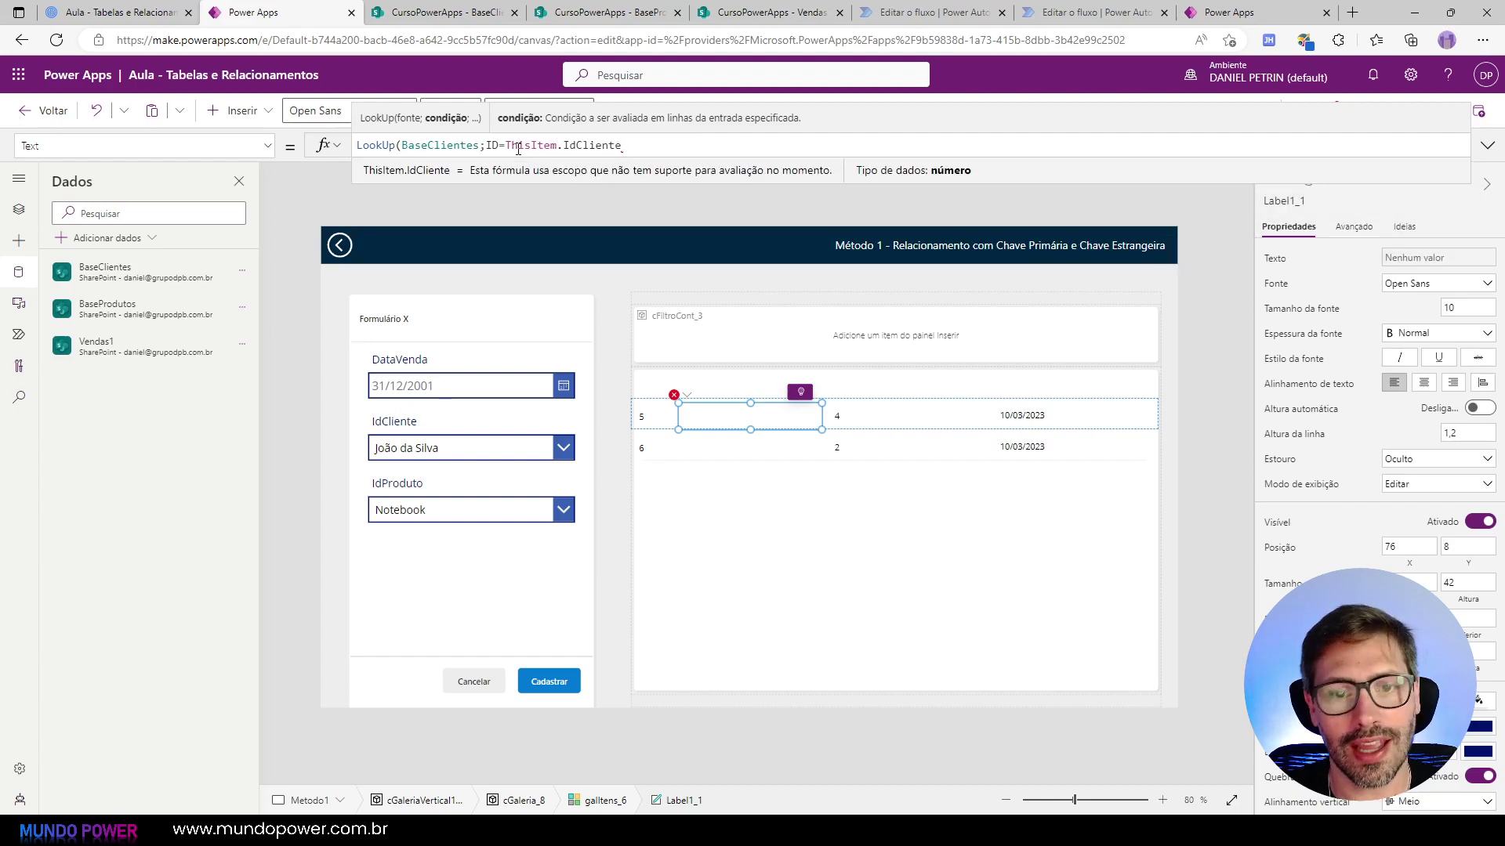
Step: Review how the LookUp formula matches the BaseClientes ID with the gallery item's IdCliente
{"action": "double_click", "coordinate": [524, 145]}
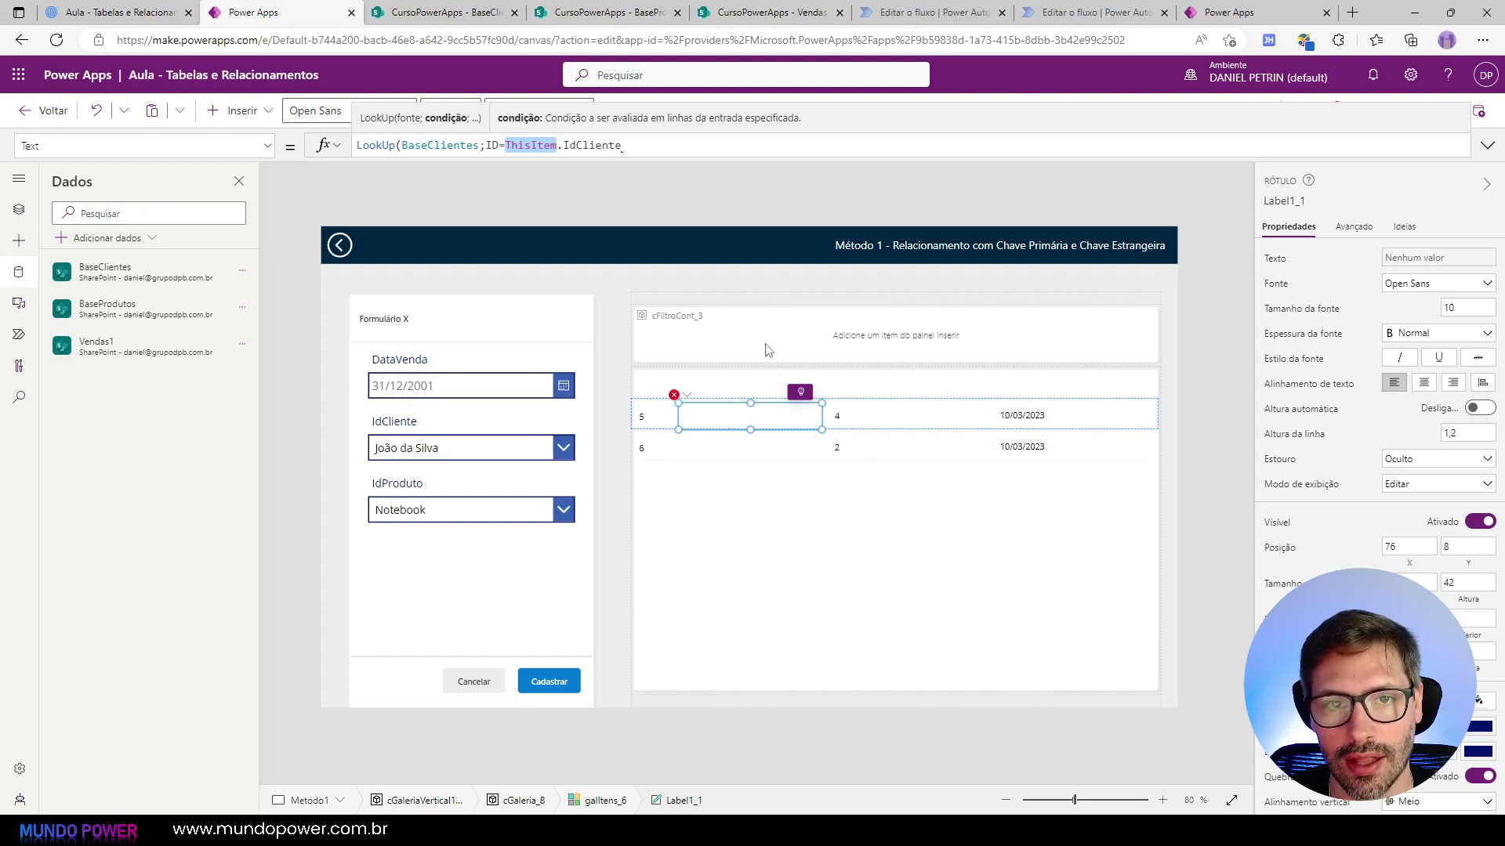
{"action": "left_click", "coordinate": [646, 145]}
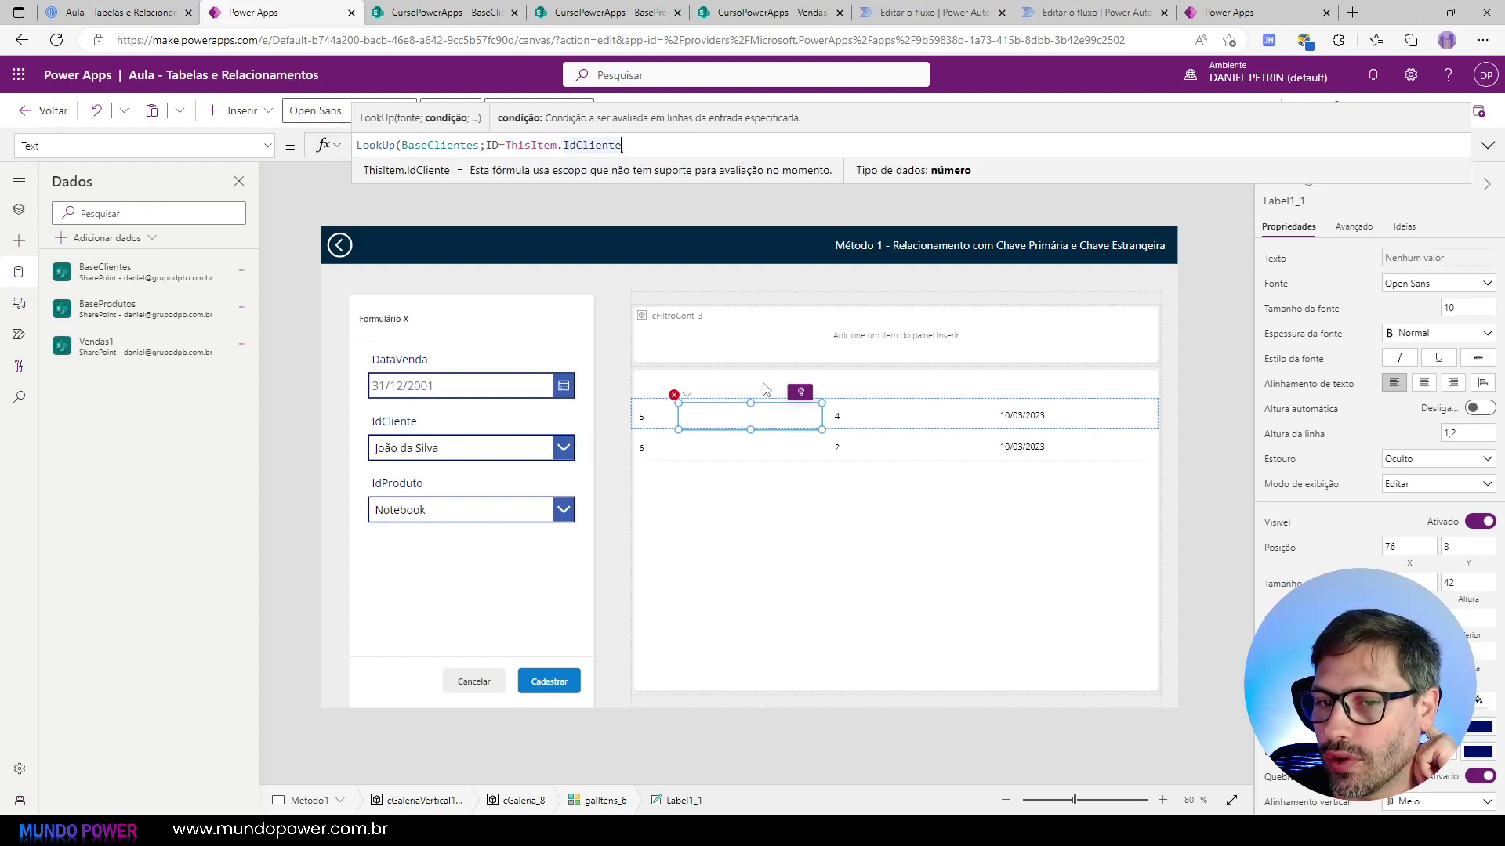
{"action": "left_click", "coordinate": [650, 417]}
{"action": "left_click", "coordinate": [851, 425]}
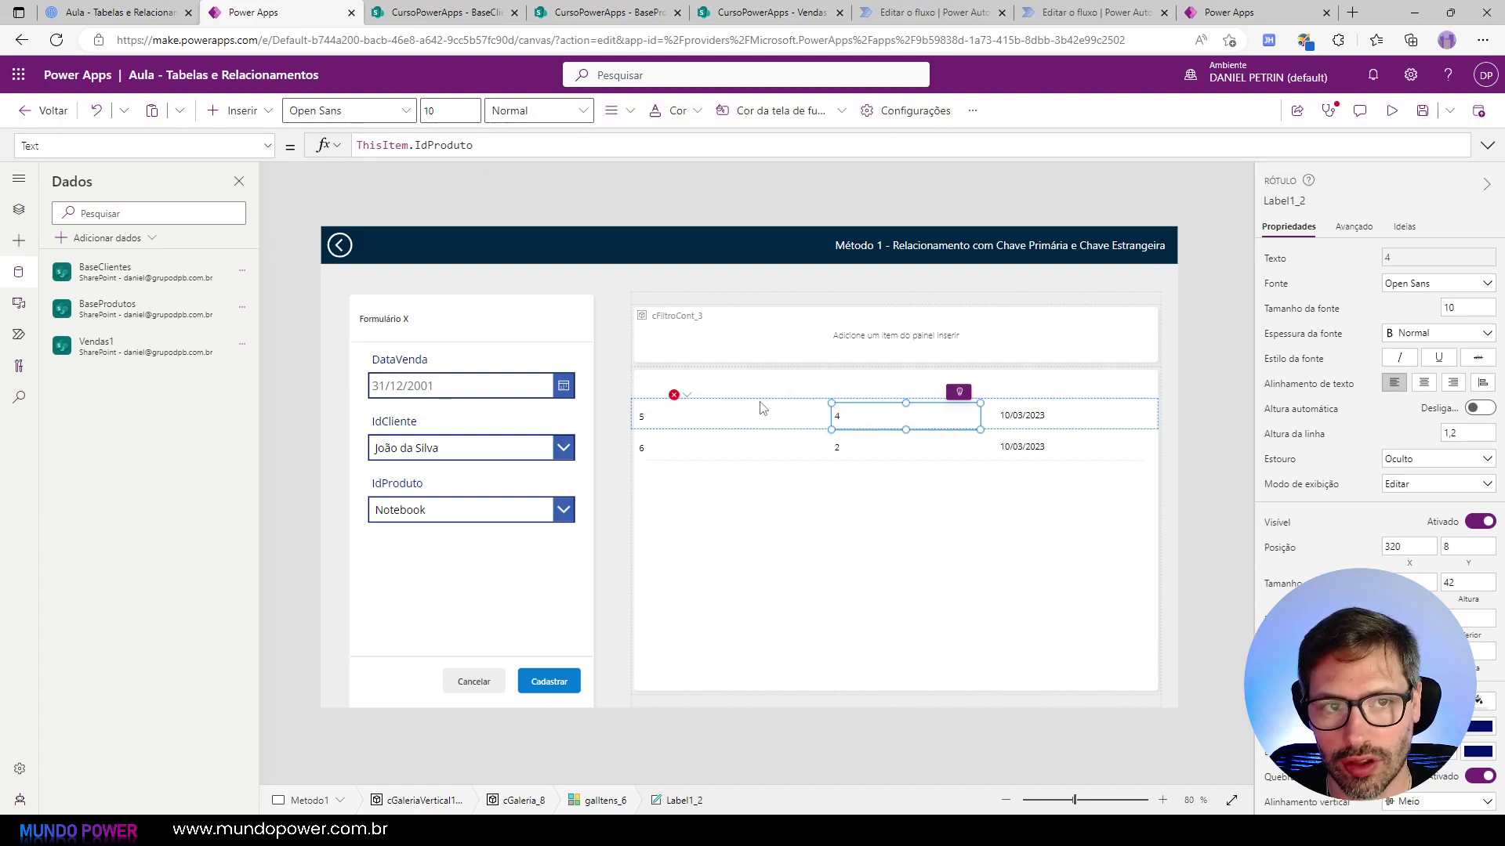
{"action": "left_click", "coordinate": [738, 412]}
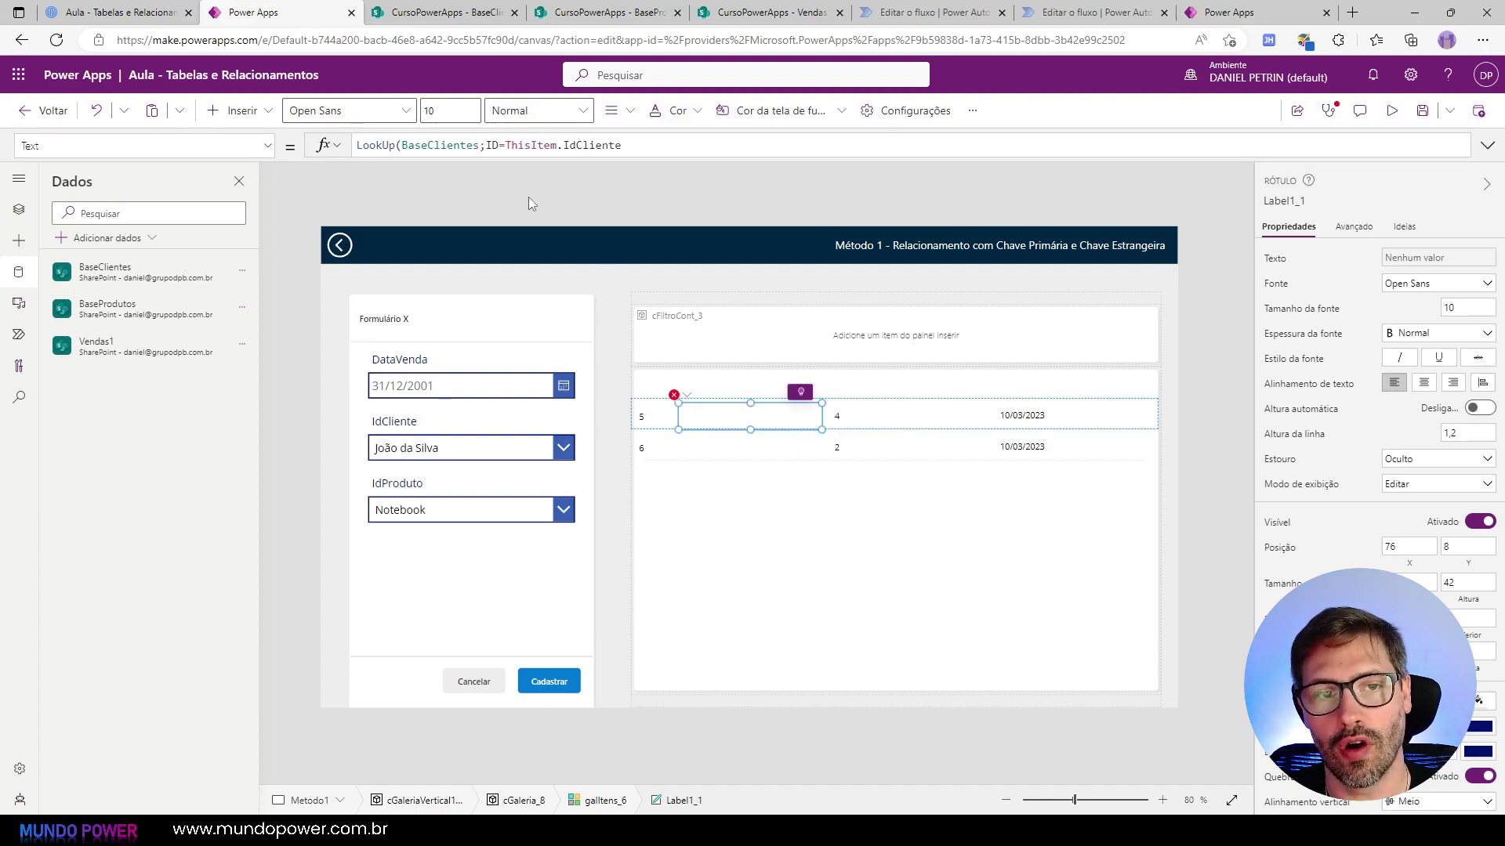
{"action": "left_click", "coordinate": [441, 146]}
{"action": "double_click", "coordinate": [441, 146]}
{"action": "double_click", "coordinate": [491, 146]}
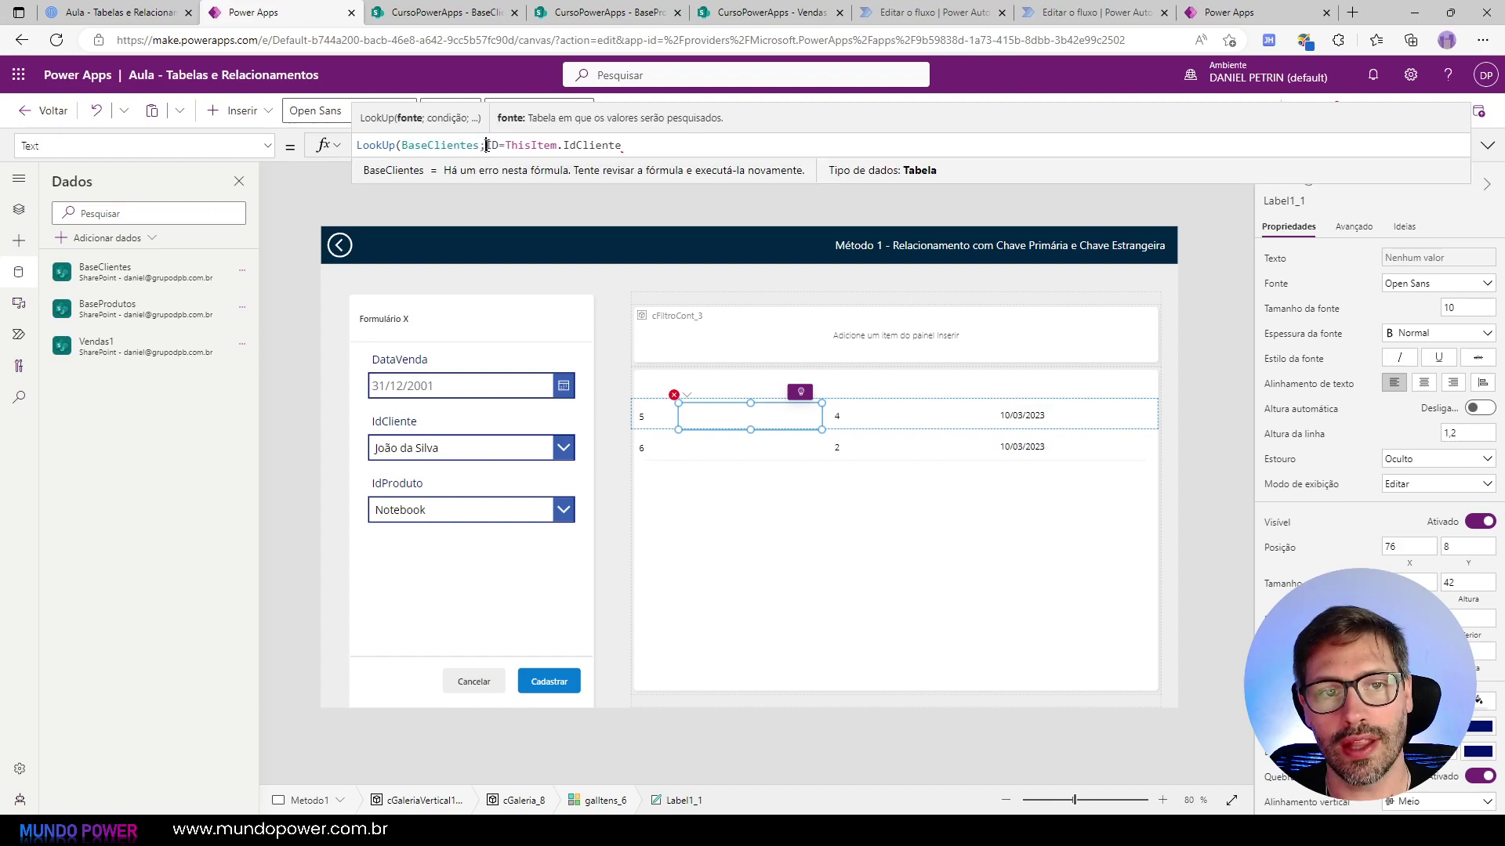
{"action": "double_click", "coordinate": [590, 148]}
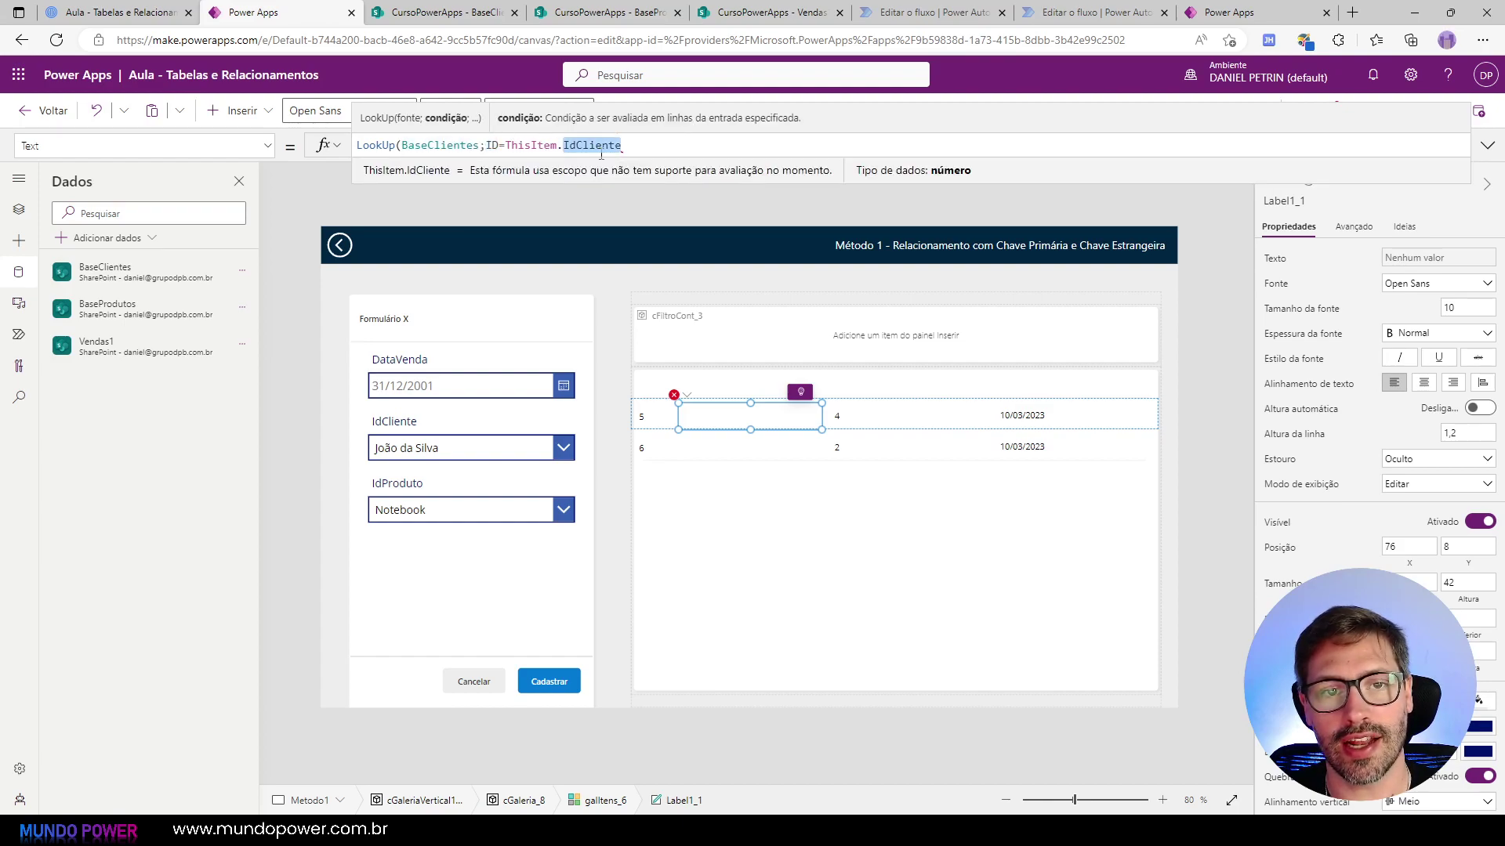
Step: Complete the customer LookUp formula so that it returns the nome column, and check it against the BaseClientes list
{"action": "left_click", "coordinate": [669, 150]}
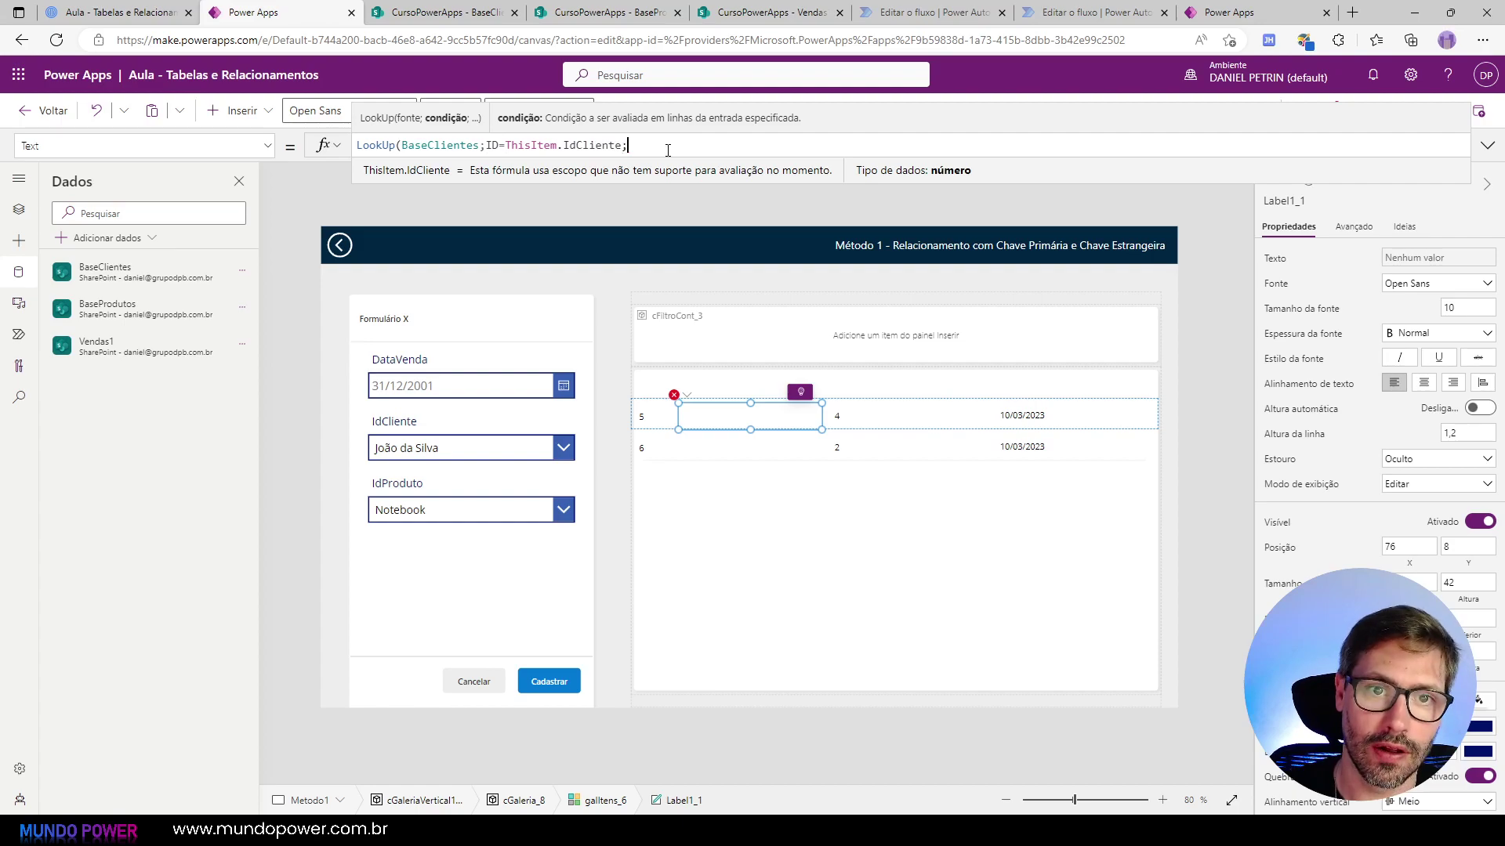
{"action": "type", "text": "NOm"}
{"action": "key", "text": "Tab"}
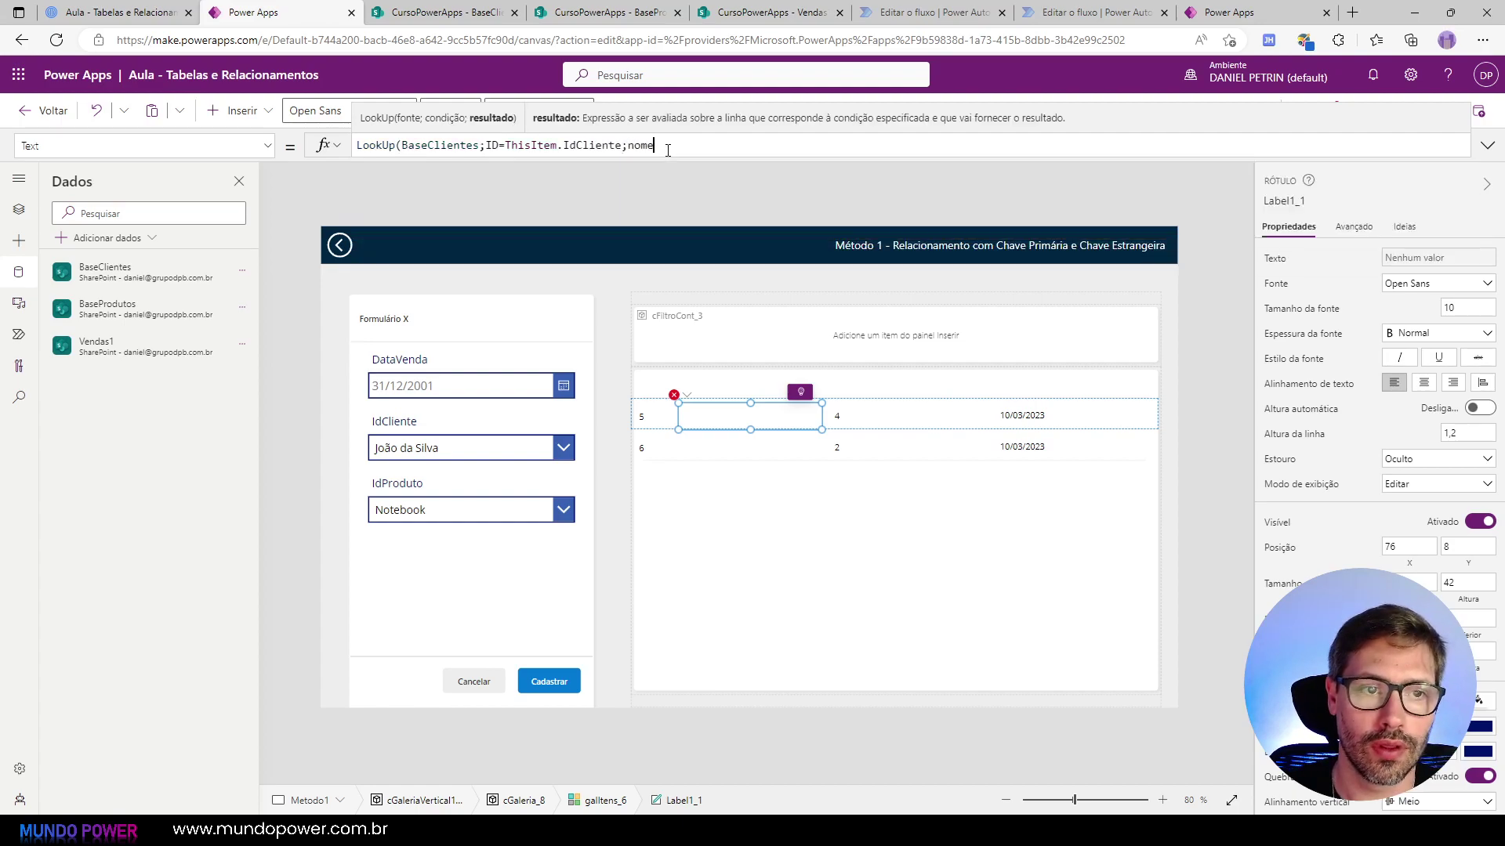
{"action": "type", "text": ")"}
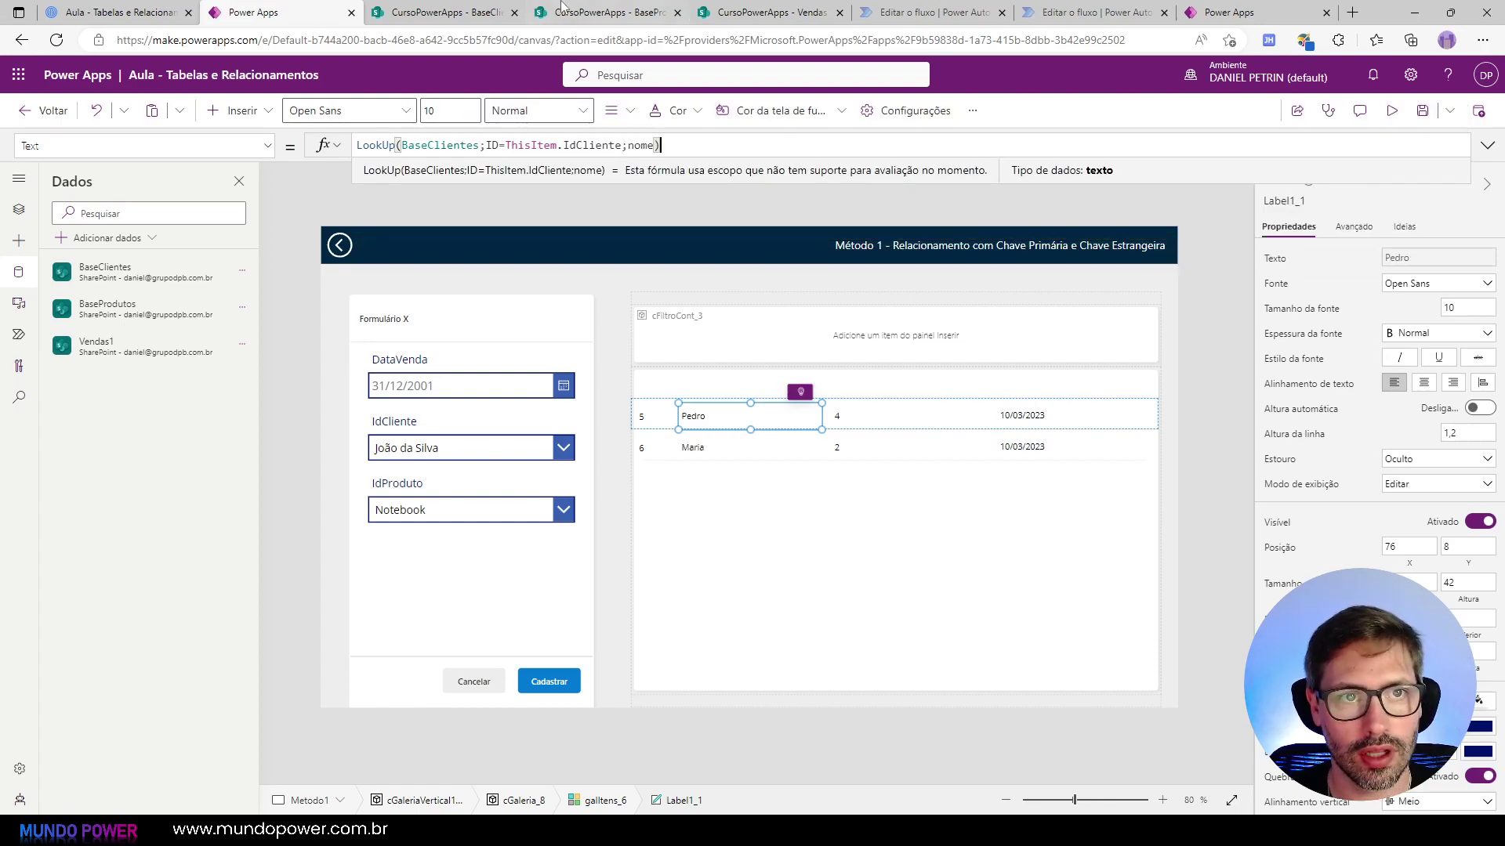
{"action": "left_click", "coordinate": [415, 16]}
{"action": "left_click", "coordinate": [320, 10]}
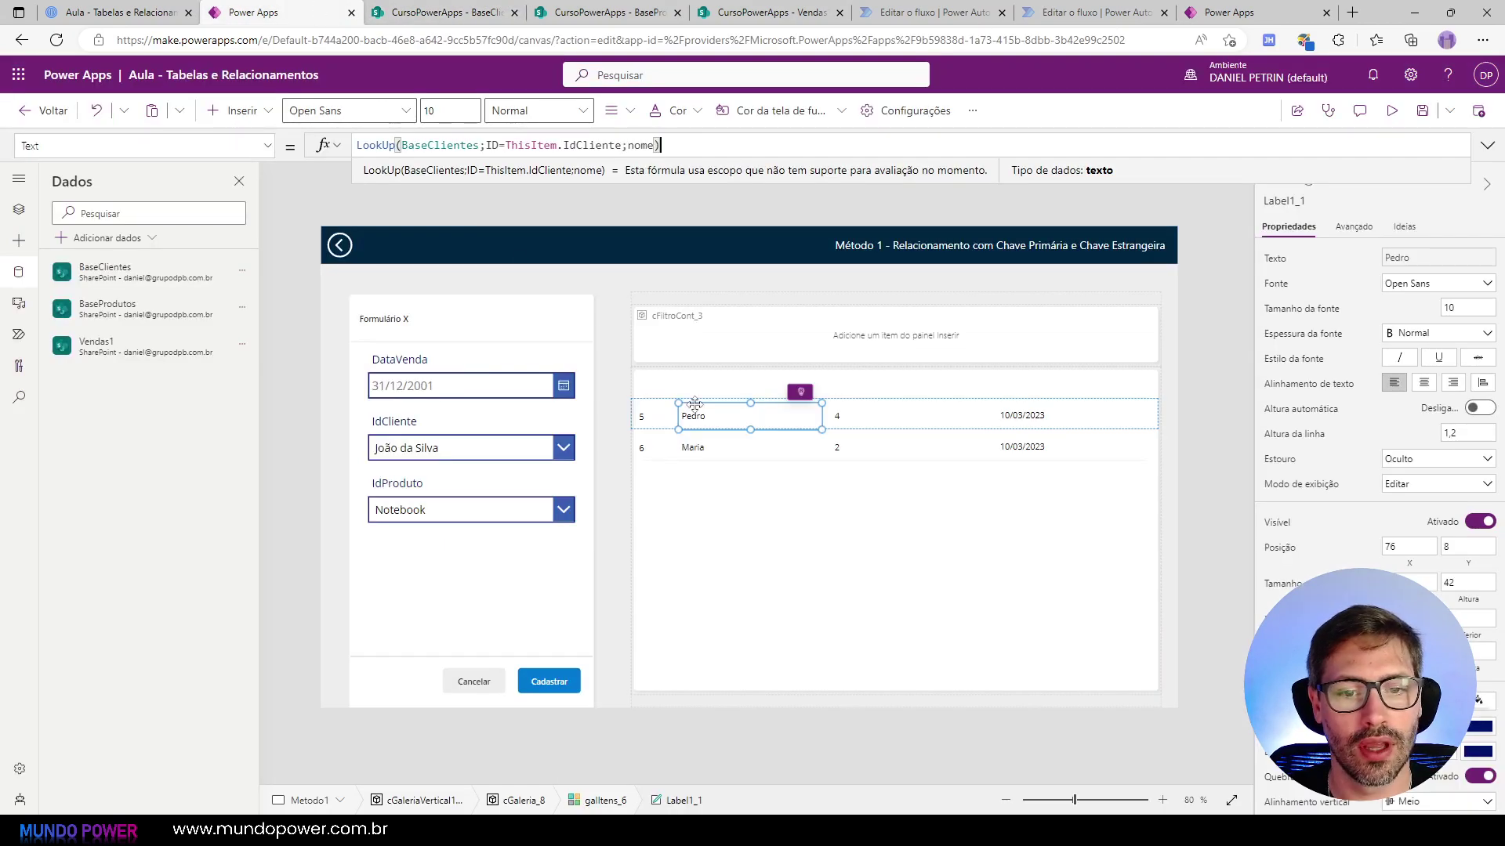
{"action": "left_click", "coordinate": [751, 413]}
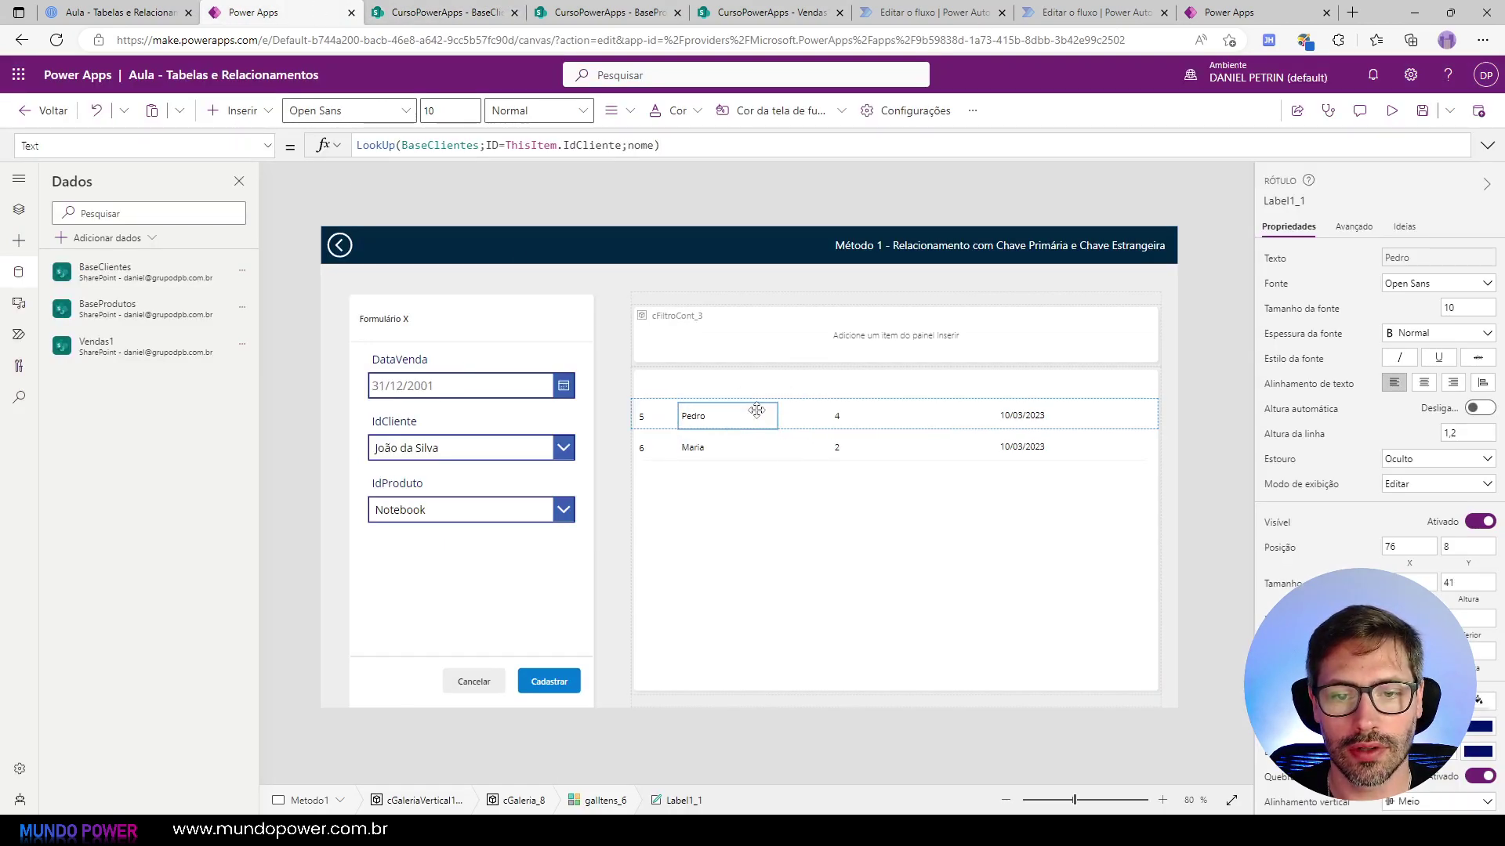
Step: Change the IdProduto label's text formula to LookUp(BaseProdutos;ID= ThisItem.IdProduto;nome)
{"action": "left_click", "coordinate": [860, 415]}
{"action": "triple_click", "coordinate": [583, 144]}
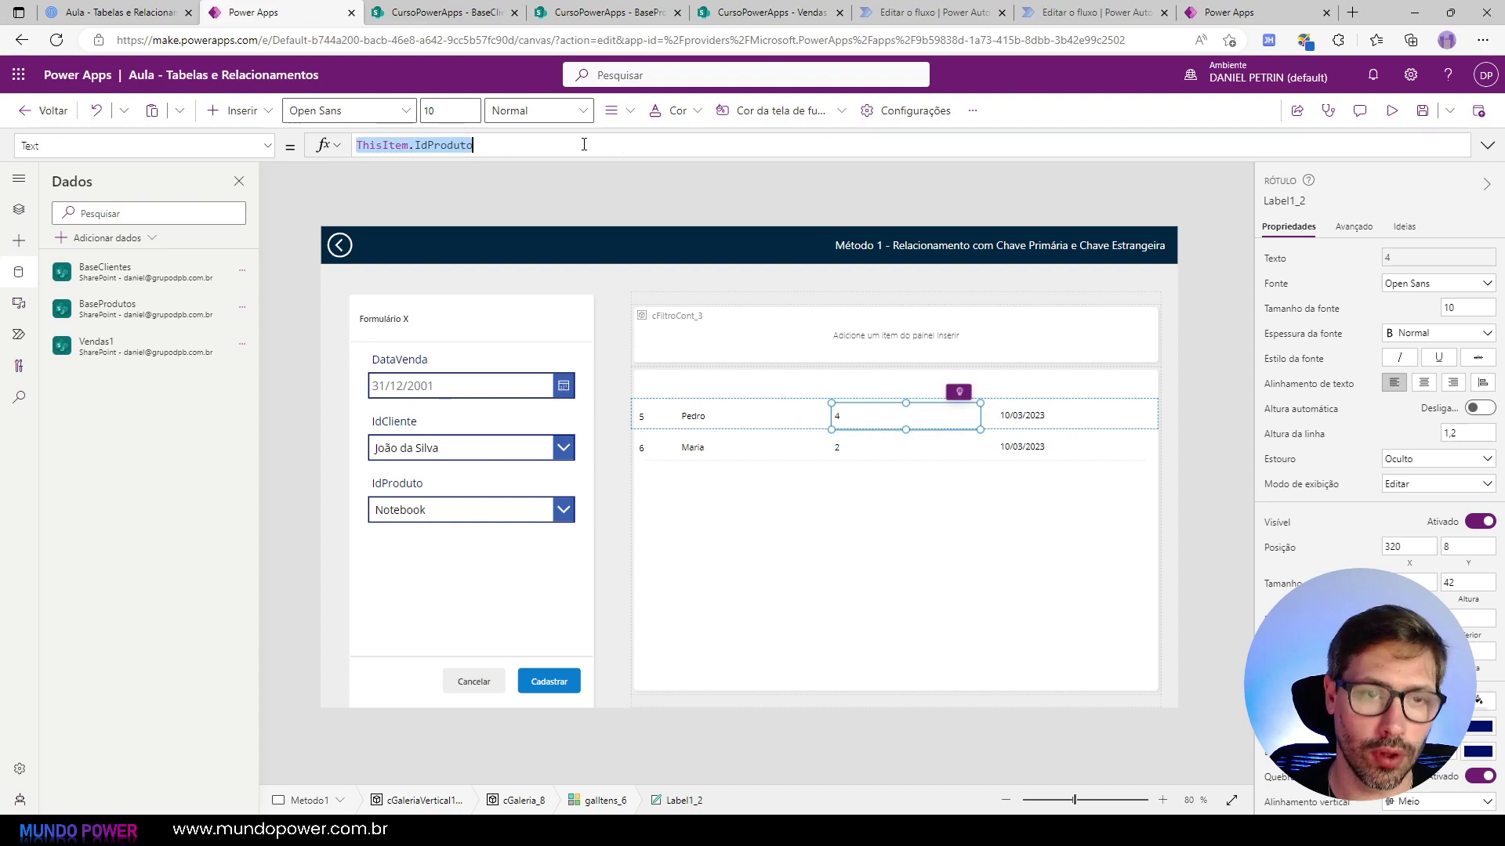
{"action": "key", "text": "Home"}
{"action": "type", "text": "LookUp( Base"}
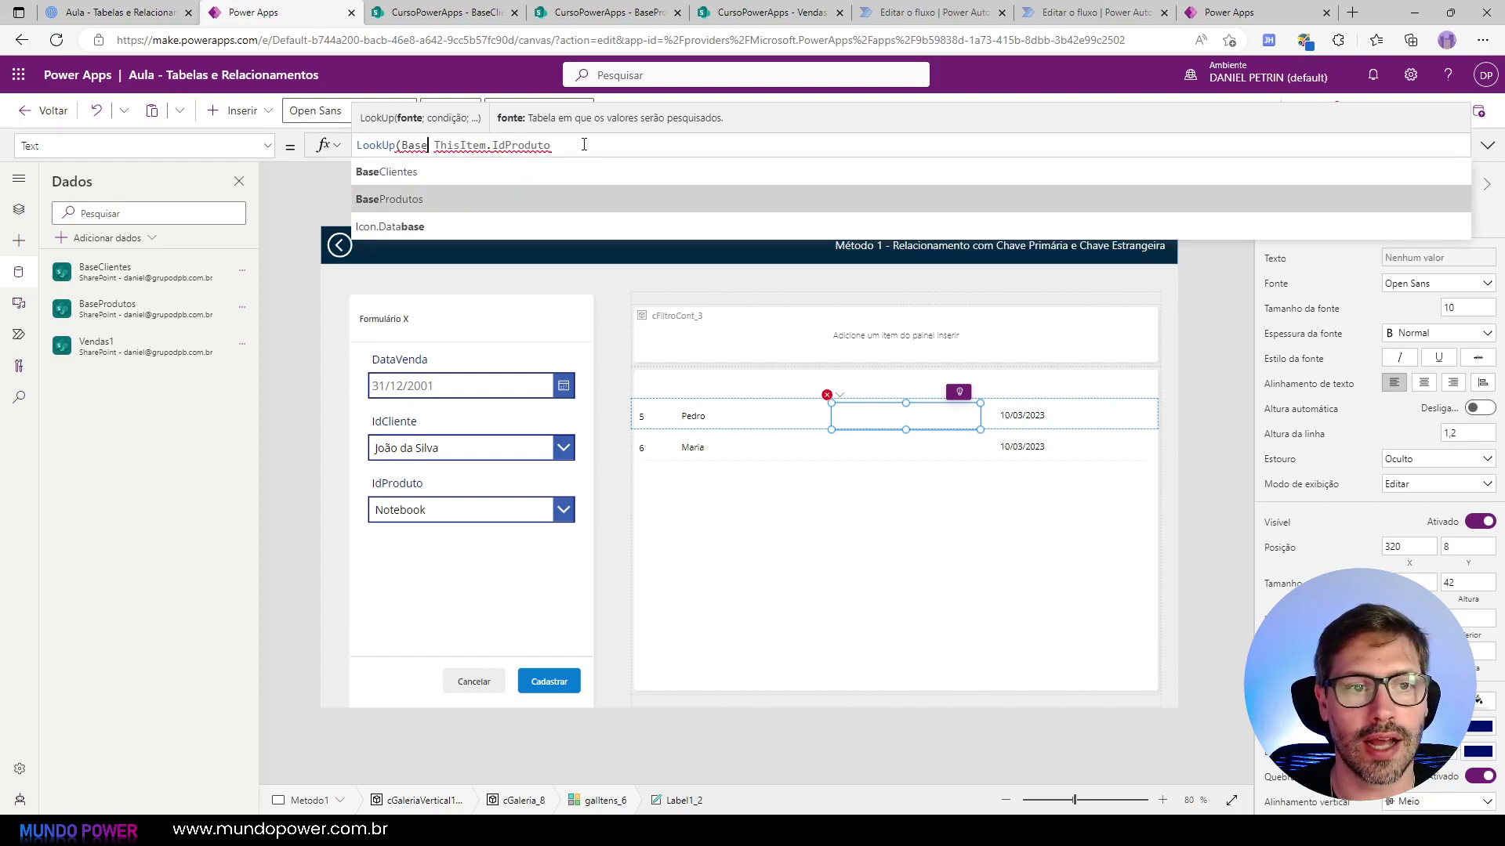
{"action": "key", "text": "Tab"}
{"action": "type", "text": ";ID="}
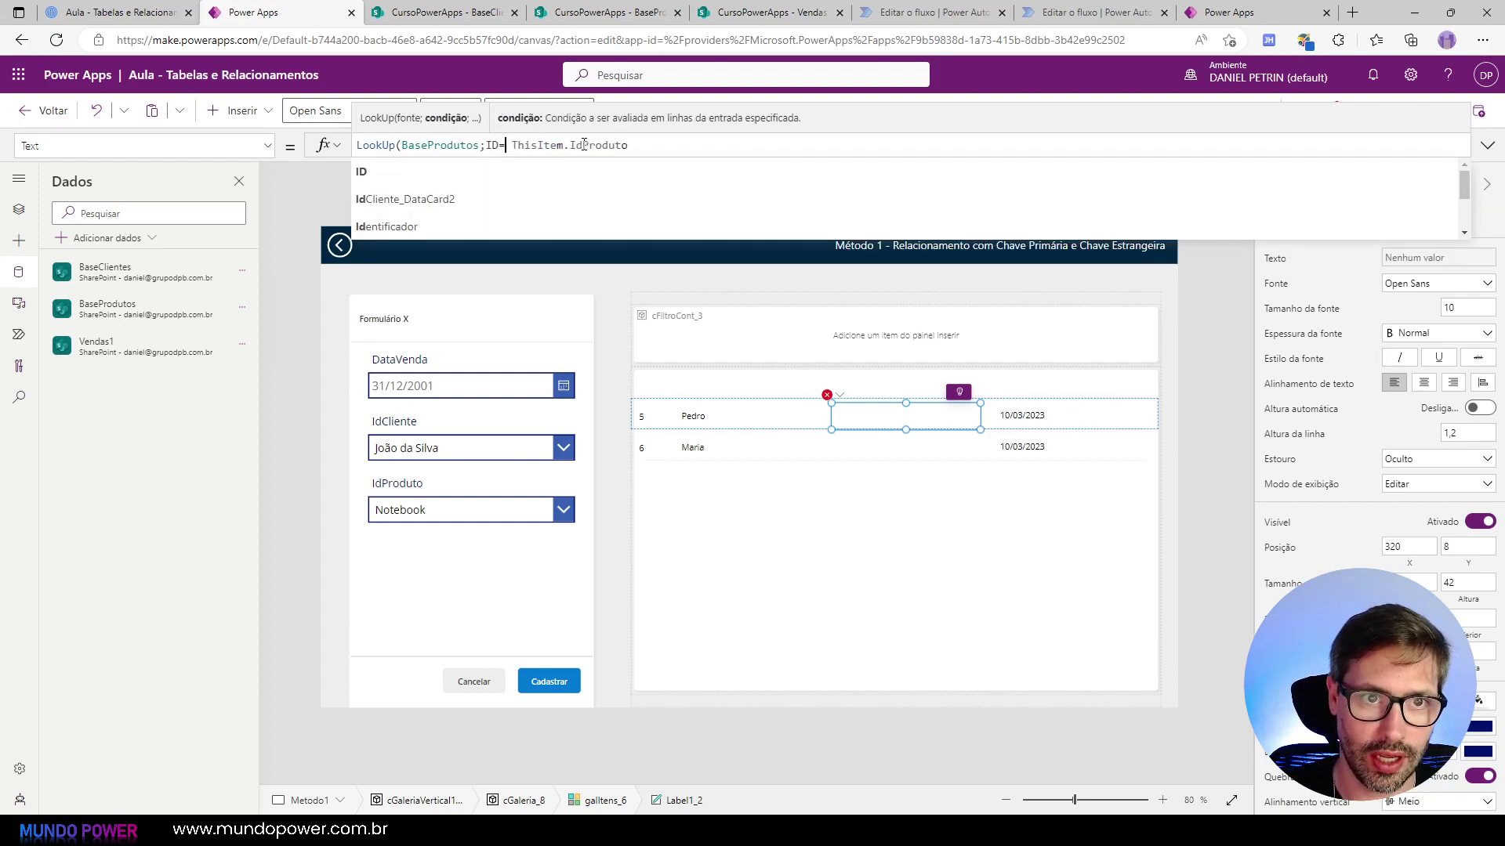
{"action": "key", "text": "End"}
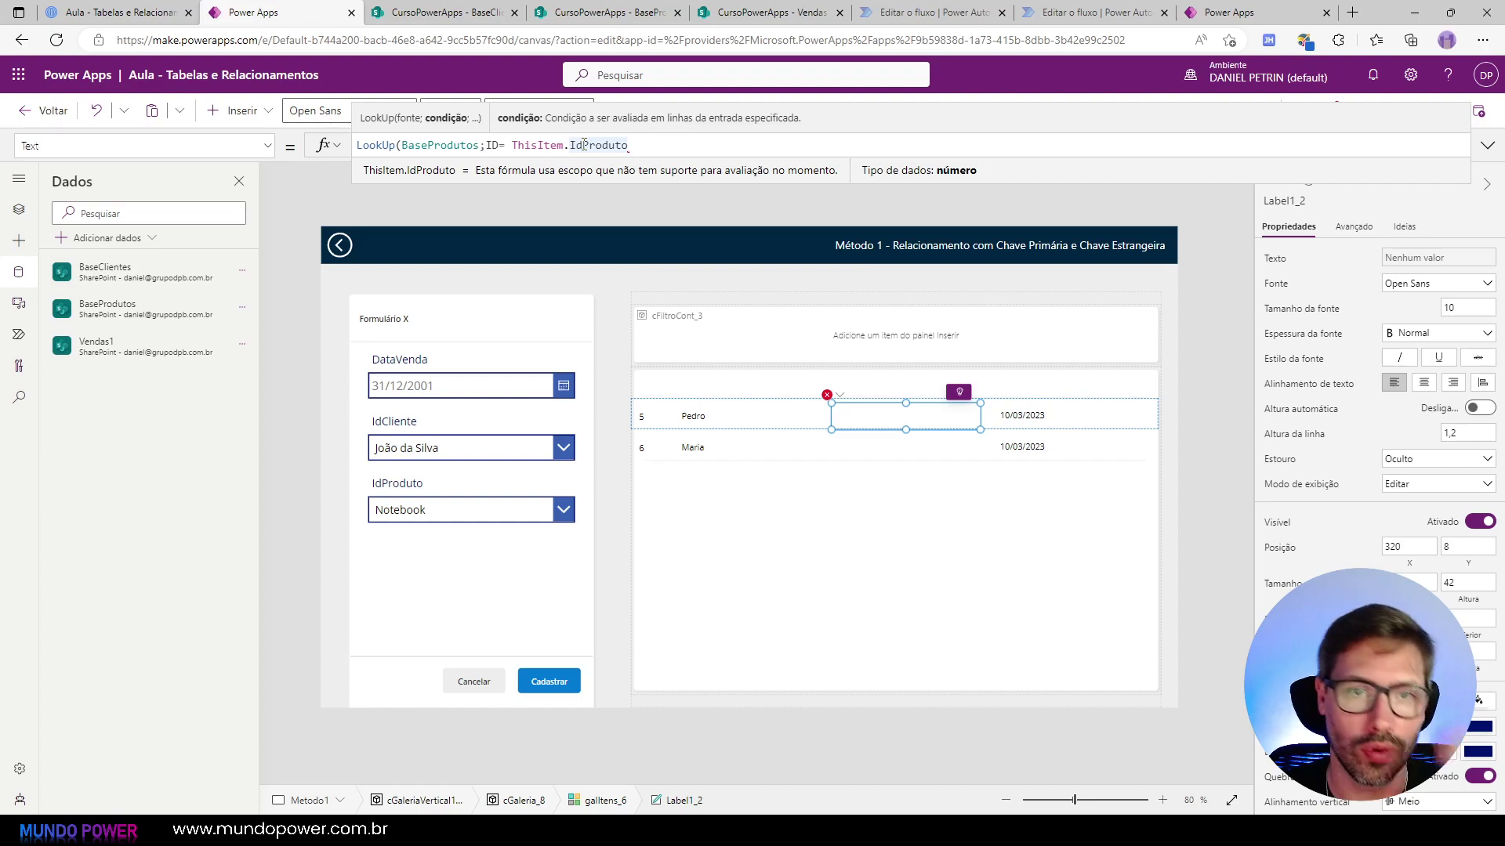
{"action": "type", "text": ";nome)"}
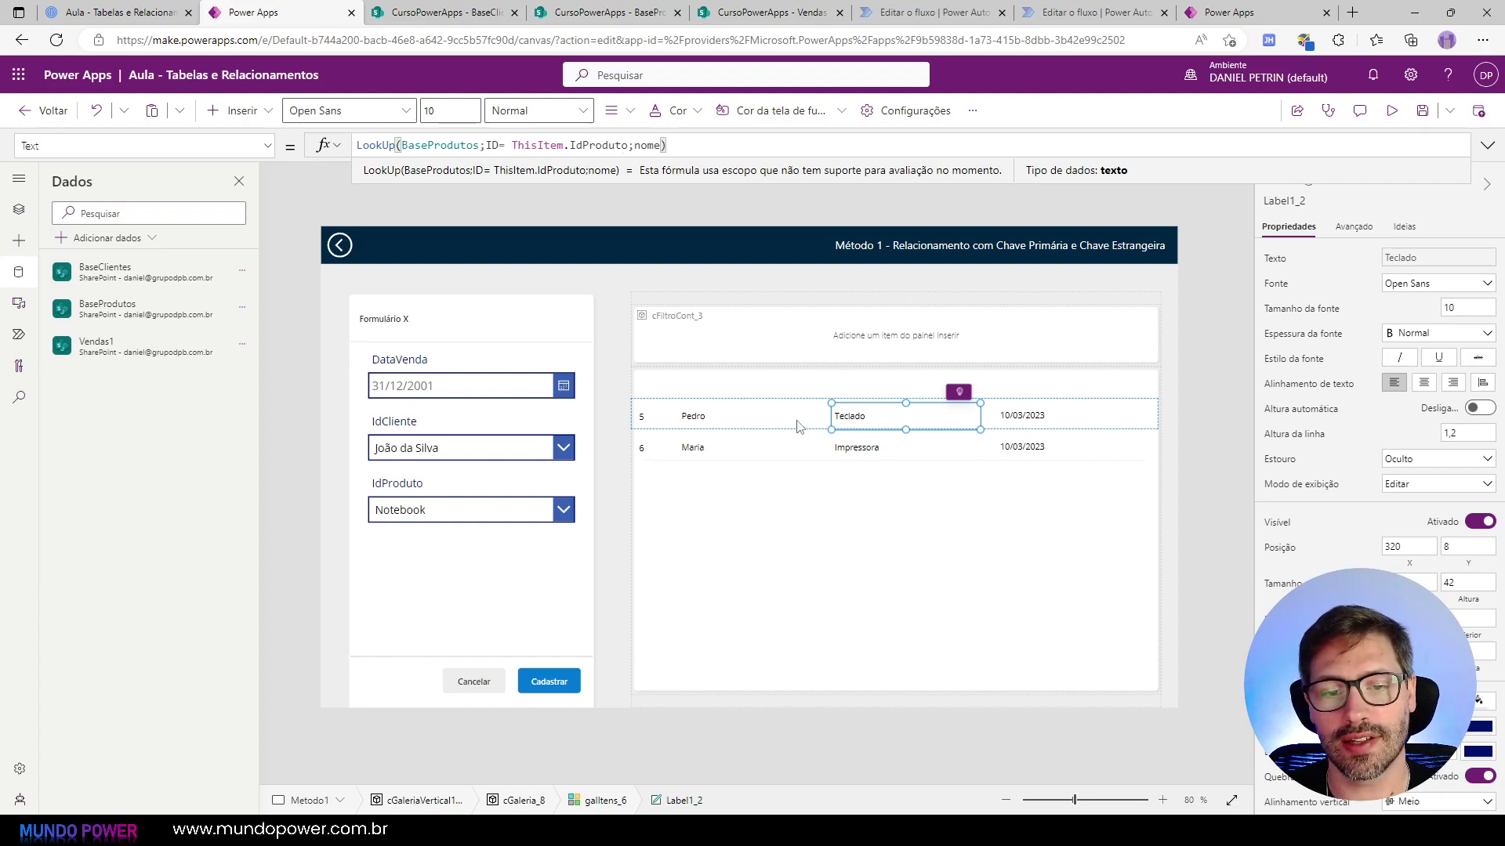
Step: Preview the app and set the form's DataVenda to 16/03/2023
{"action": "left_click", "coordinate": [692, 345]}
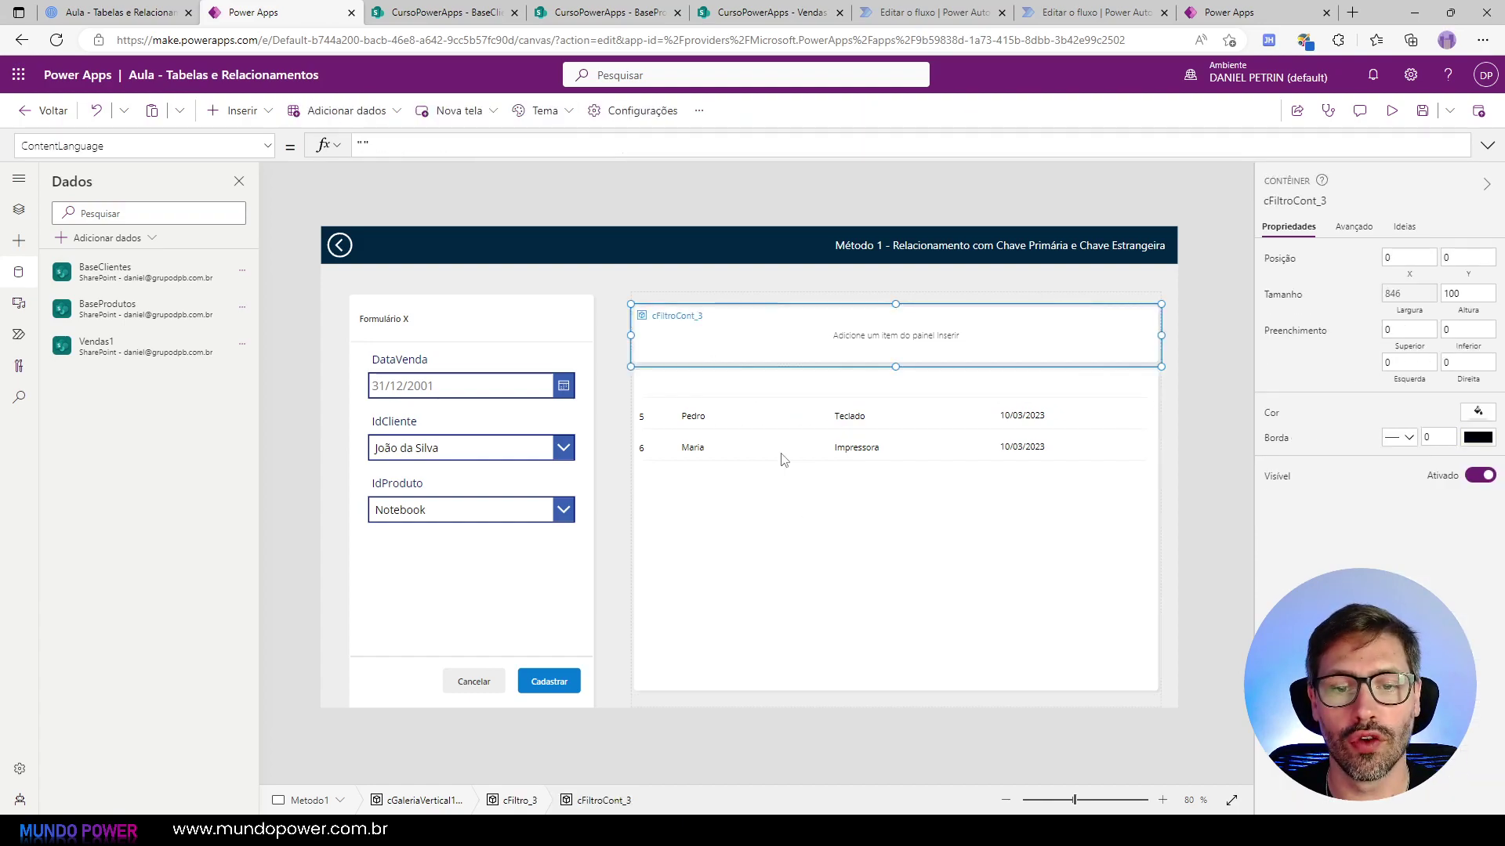
{"action": "left_click", "coordinate": [1392, 111]}
{"action": "left_click", "coordinate": [463, 335]}
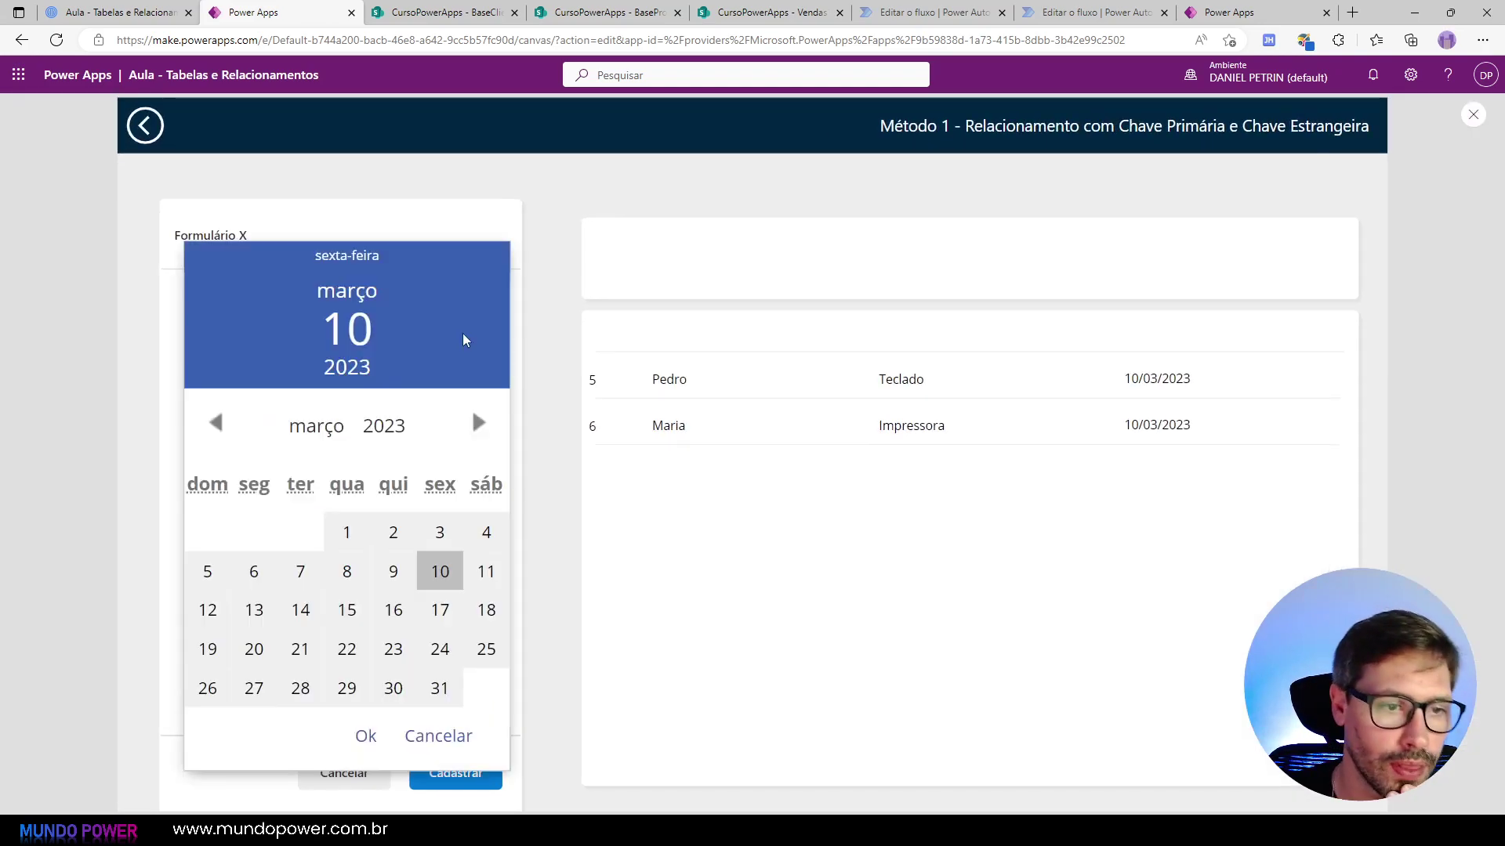
{"action": "left_click", "coordinate": [435, 578]}
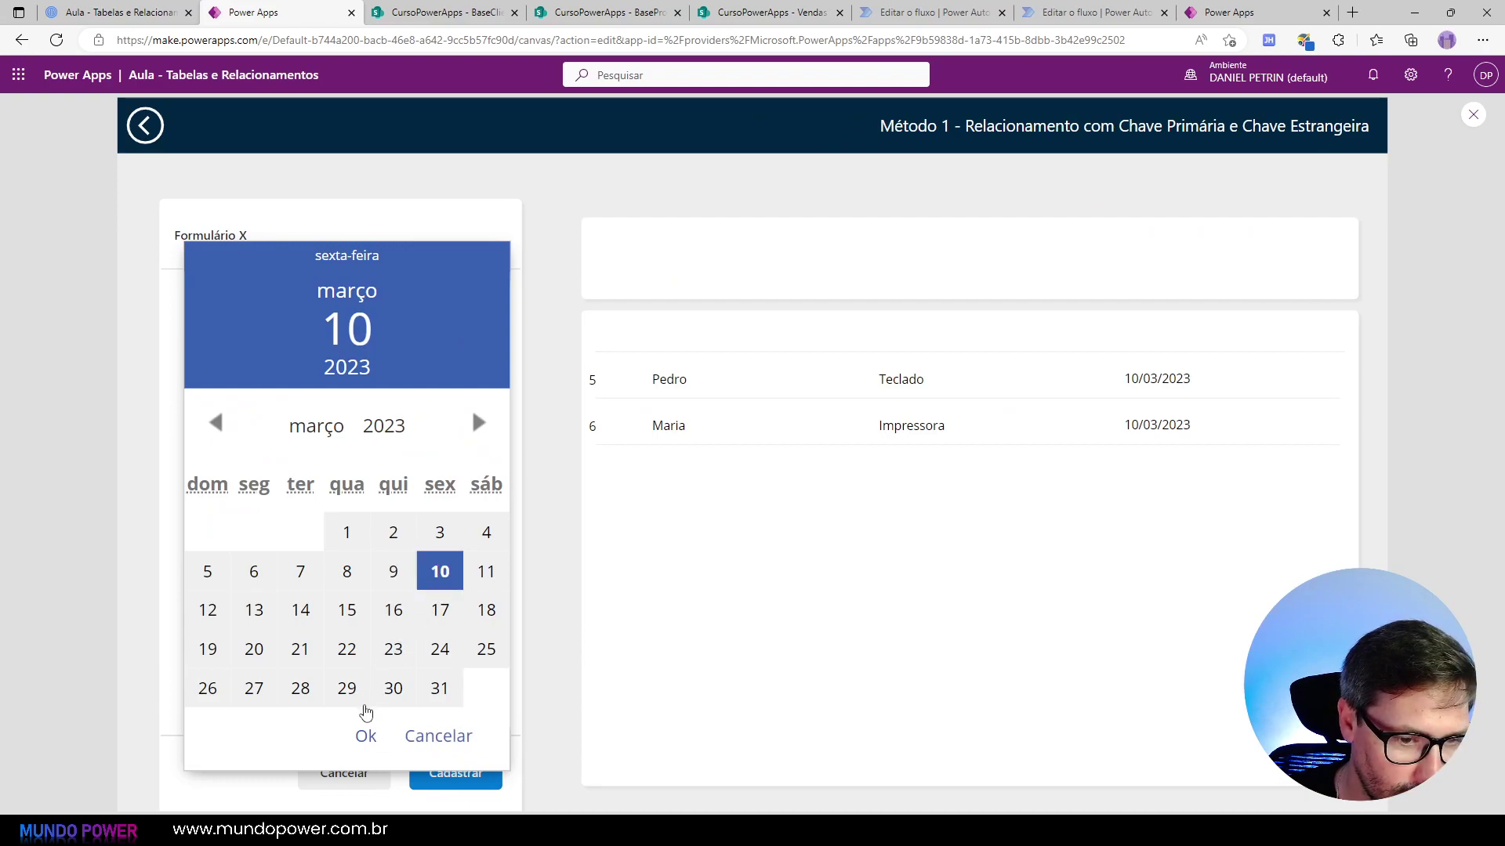
{"action": "left_click", "coordinate": [410, 617]}
{"action": "left_click", "coordinate": [366, 736]}
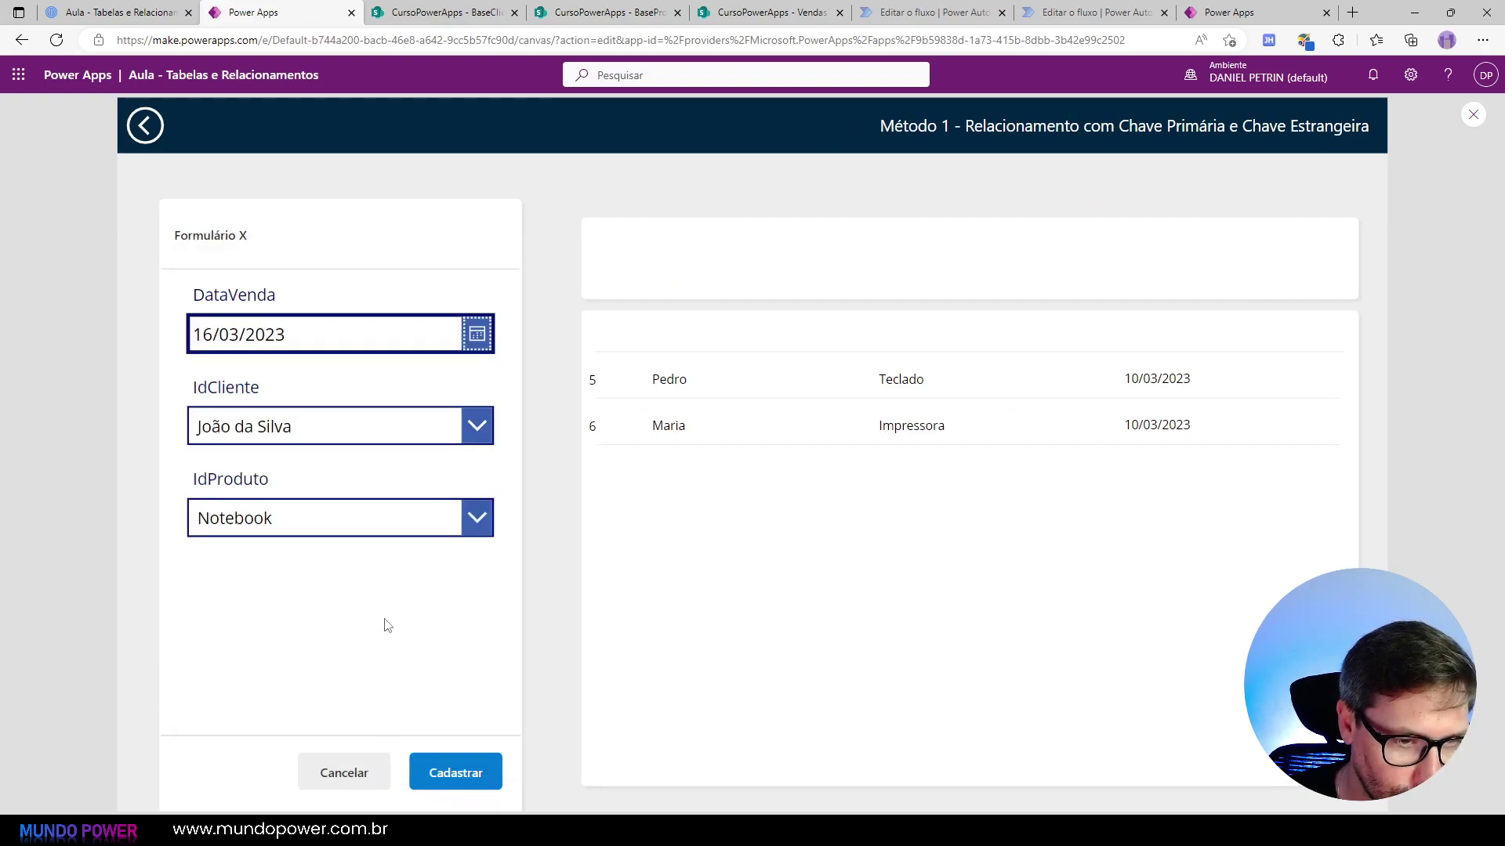
Step: Choose the third listed customer and the product Impressora in the form, and register the sale
{"action": "left_click", "coordinate": [427, 430]}
{"action": "left_click", "coordinate": [308, 547]}
{"action": "left_click", "coordinate": [327, 521]}
{"action": "left_click", "coordinate": [308, 595]}
{"action": "left_click", "coordinate": [458, 771]}
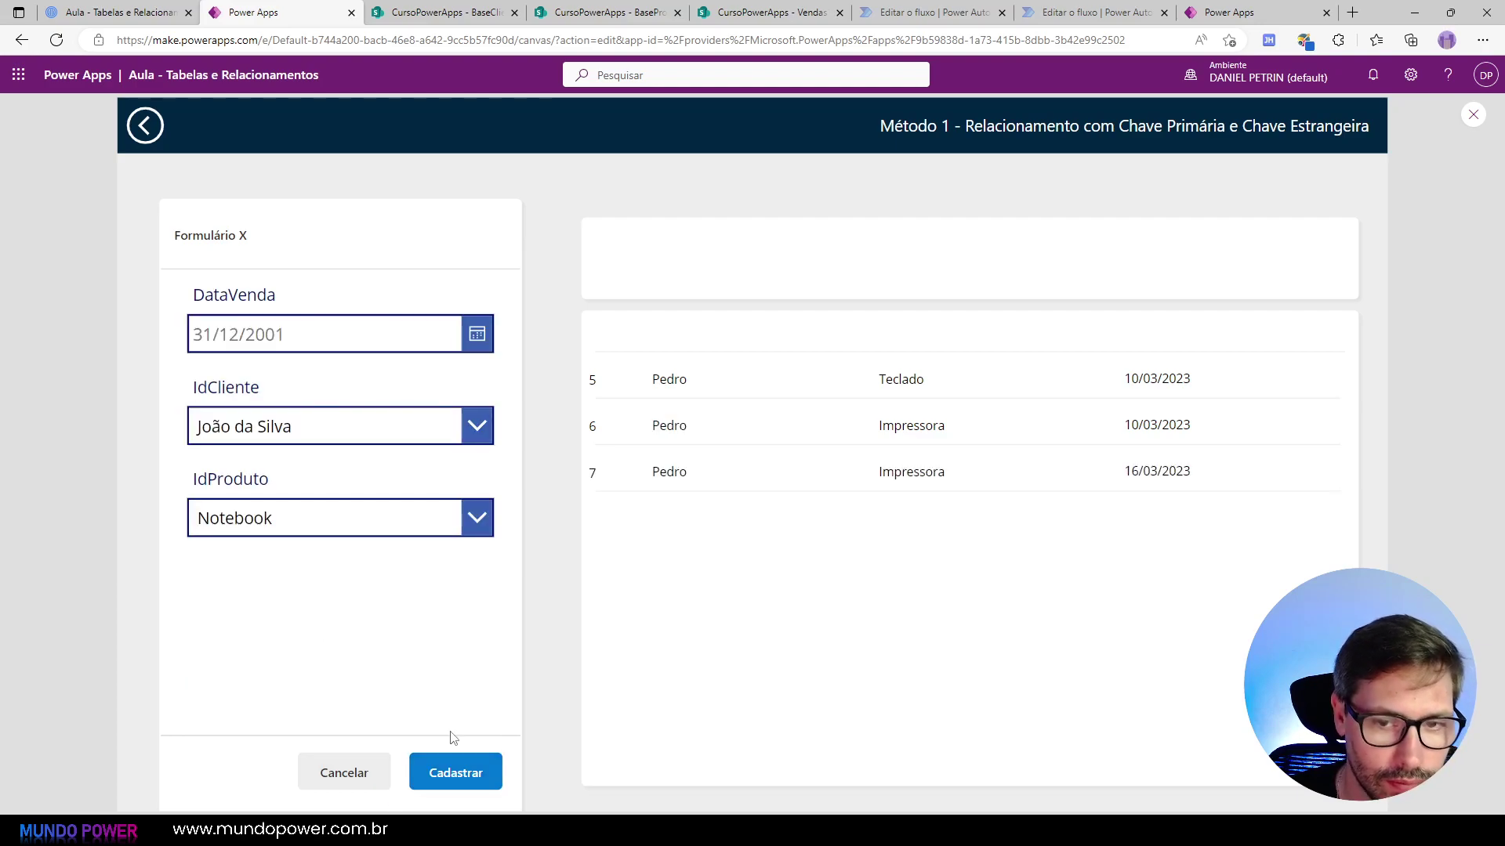
{"action": "left_click_drag", "start_coordinate": [675, 466], "coordinate": [593, 493]}
Step: Register another sale dated 16/03/2023 for the first listed customer with the product Mouse
{"action": "left_click", "coordinate": [377, 339]}
{"action": "left_click", "coordinate": [330, 431]}
{"action": "left_click", "coordinate": [365, 439]}
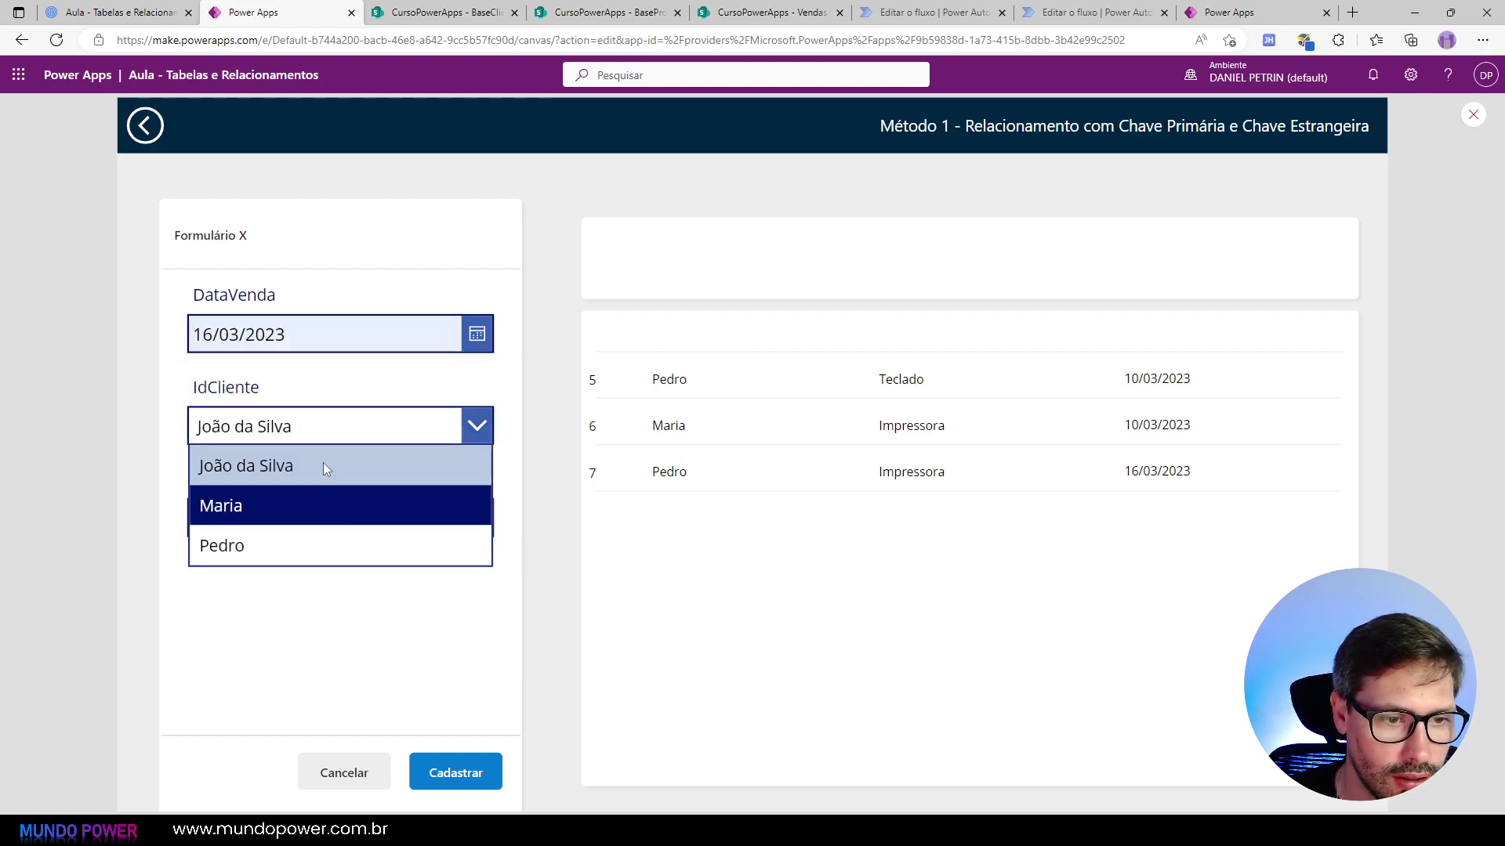
{"action": "left_click", "coordinate": [323, 473]}
{"action": "left_click", "coordinate": [323, 519]}
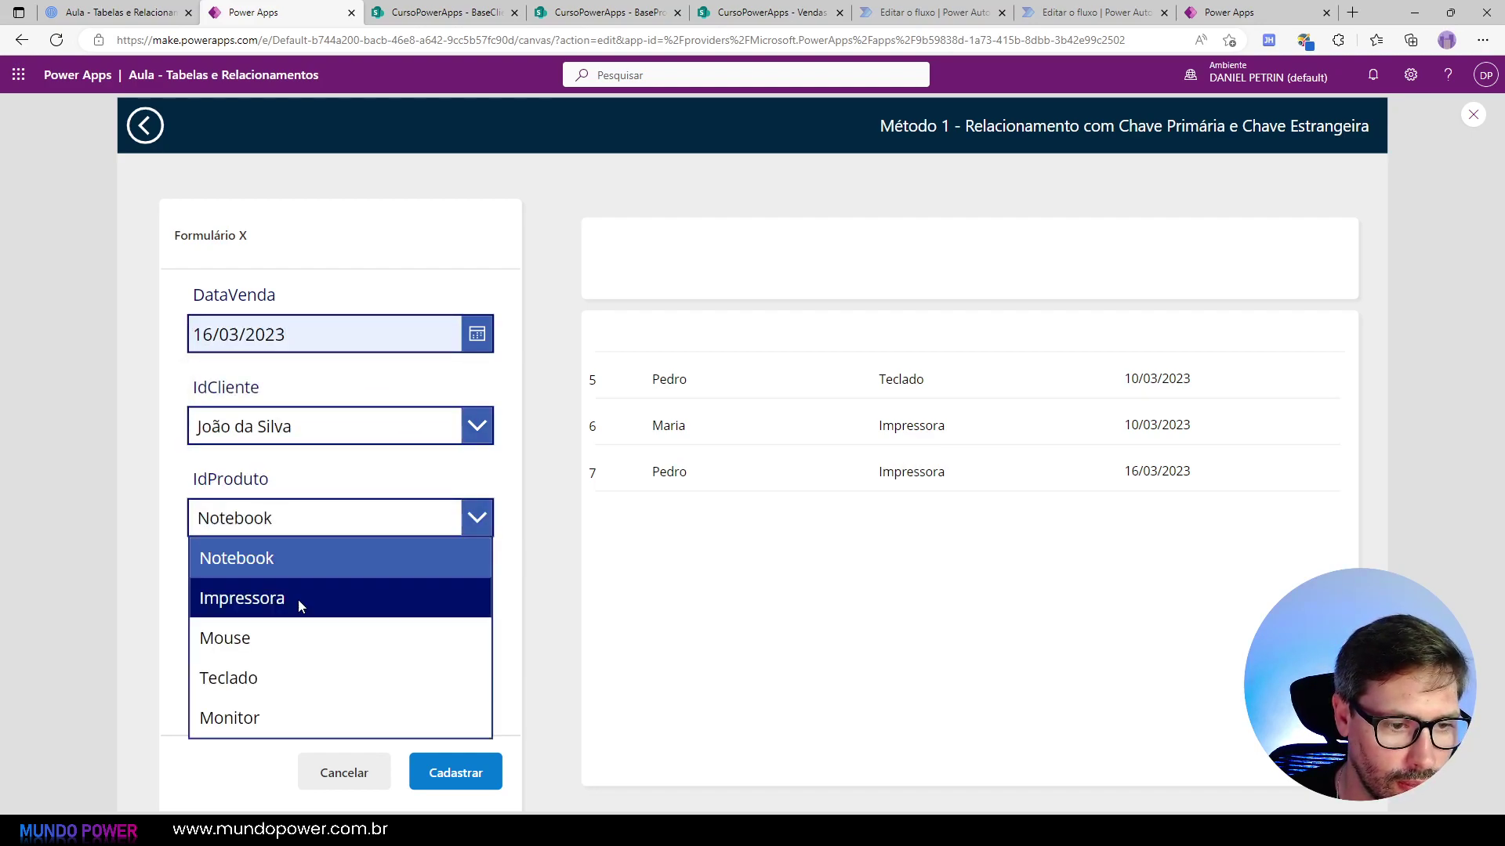
{"action": "left_click", "coordinate": [293, 632]}
{"action": "left_click", "coordinate": [451, 772]}
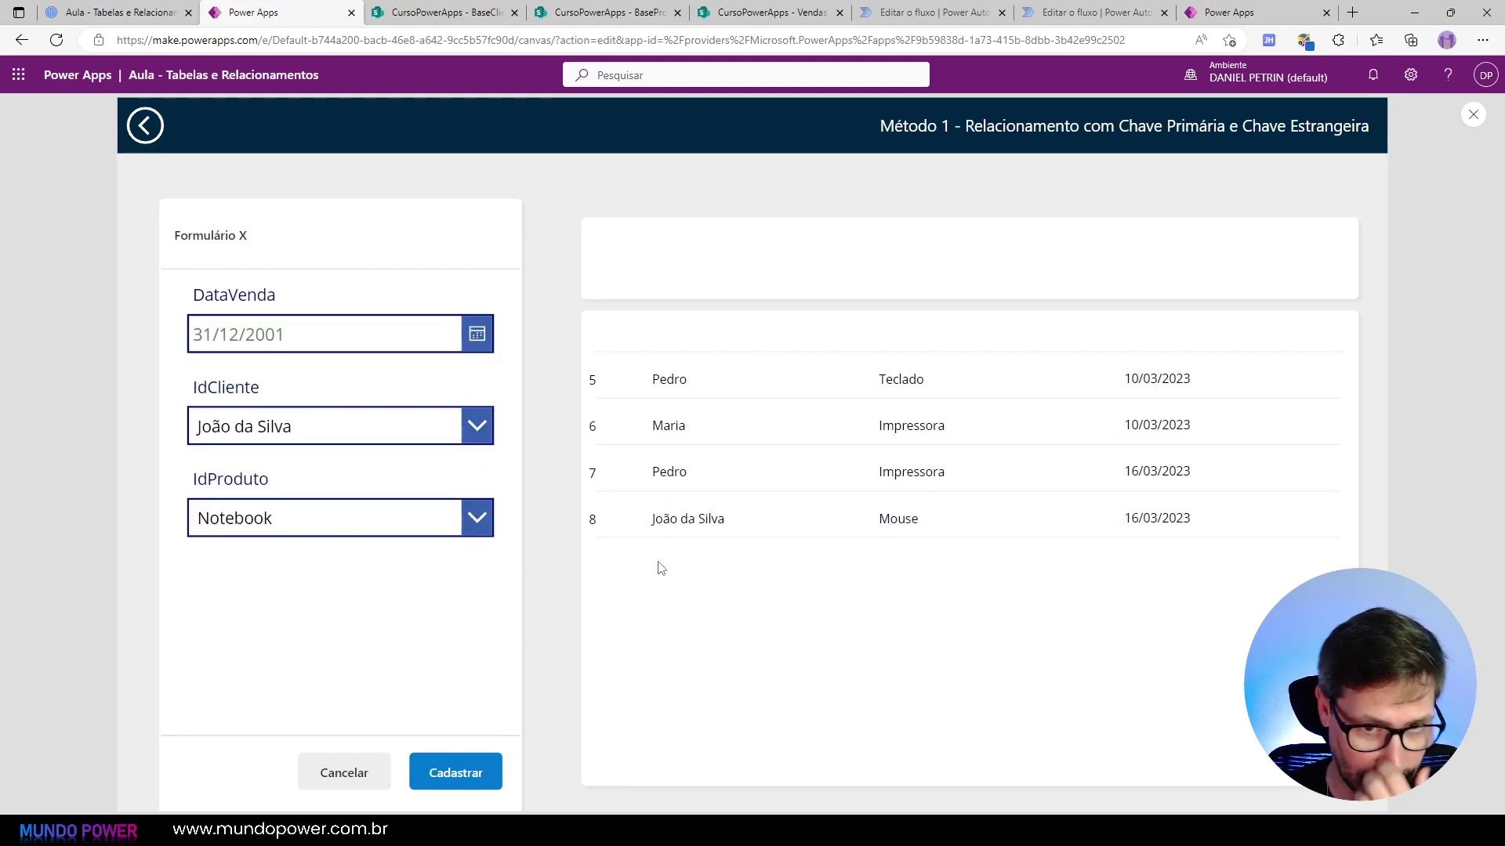
Step: Check the customer, product and date shown in the newest sale's row of the gallery
{"action": "left_click_drag", "start_coordinate": [690, 515], "coordinate": [715, 519]}
{"action": "double_click", "coordinate": [898, 518]}
{"action": "left_click_drag", "start_coordinate": [1150, 518], "coordinate": [1169, 519]}
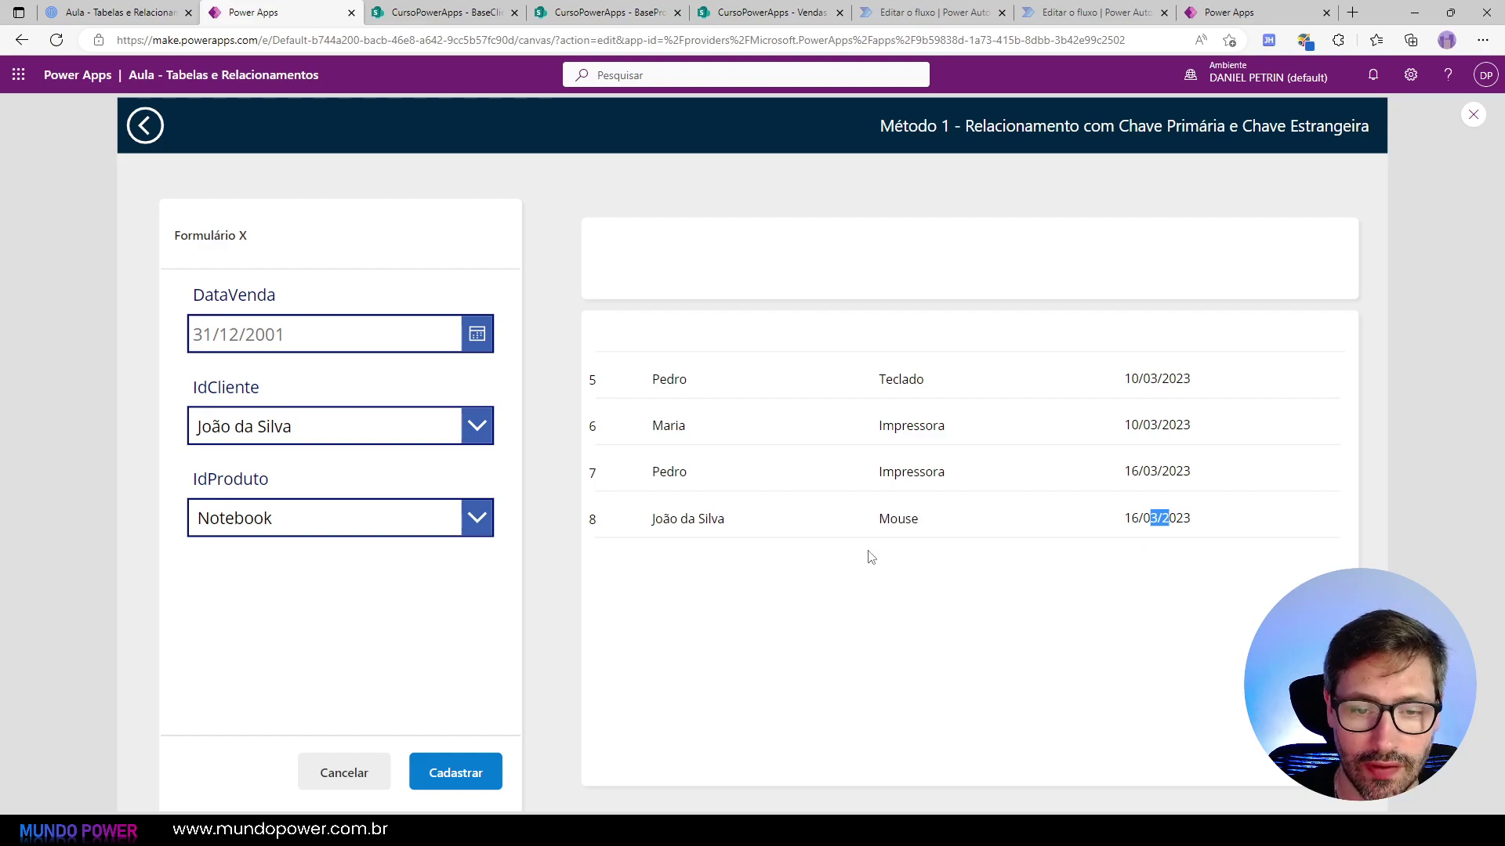
{"action": "left_click", "coordinate": [1146, 512]}
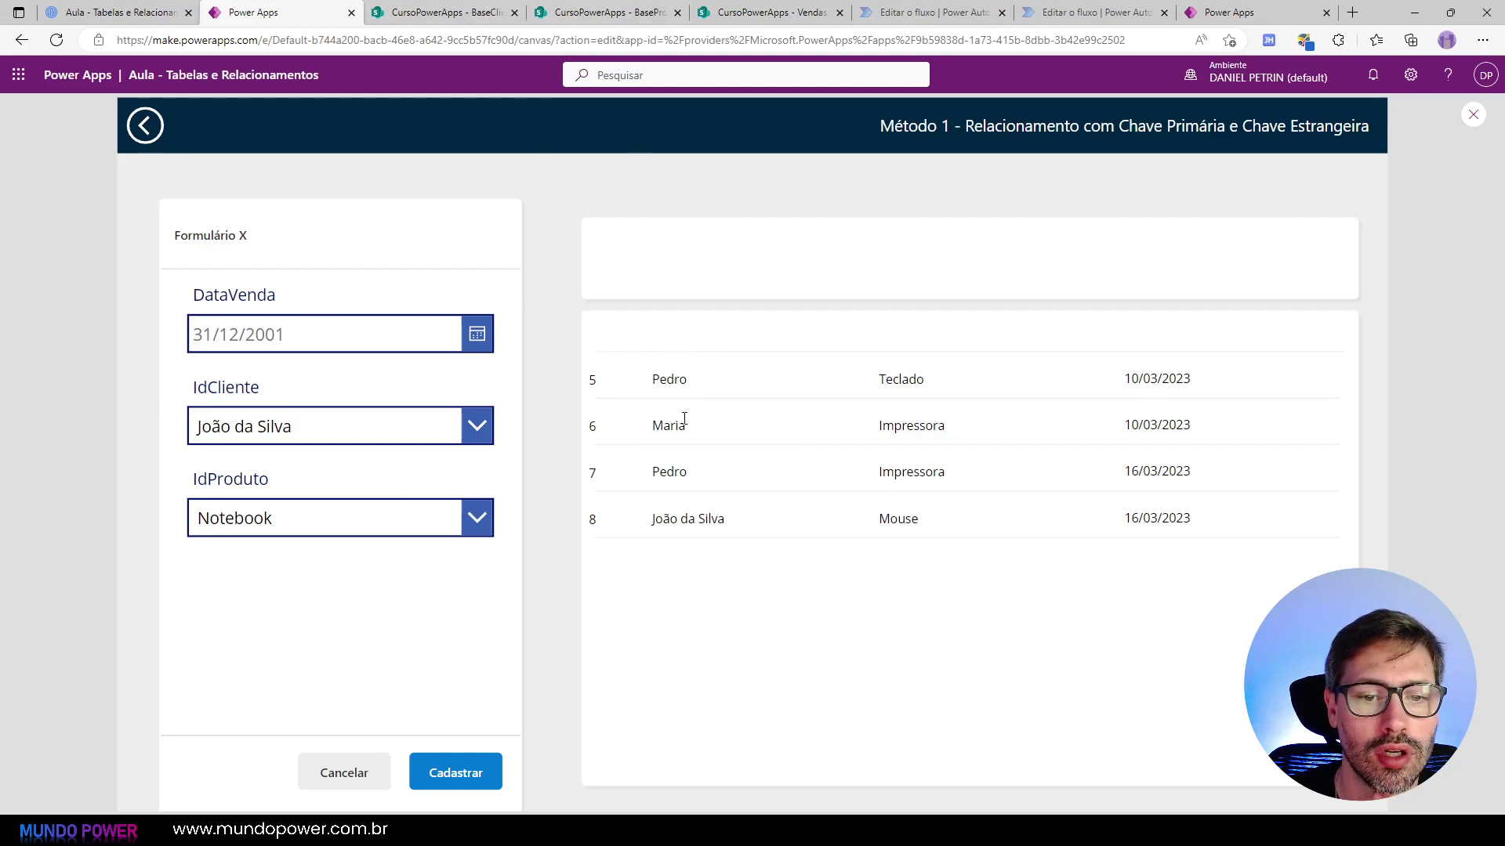
Step: Switch to the SharePoint BaseClientes list and add a surname to the nome value of the customer with ID 2
{"action": "left_click", "coordinate": [576, 7]}
{"action": "left_click", "coordinate": [430, 10]}
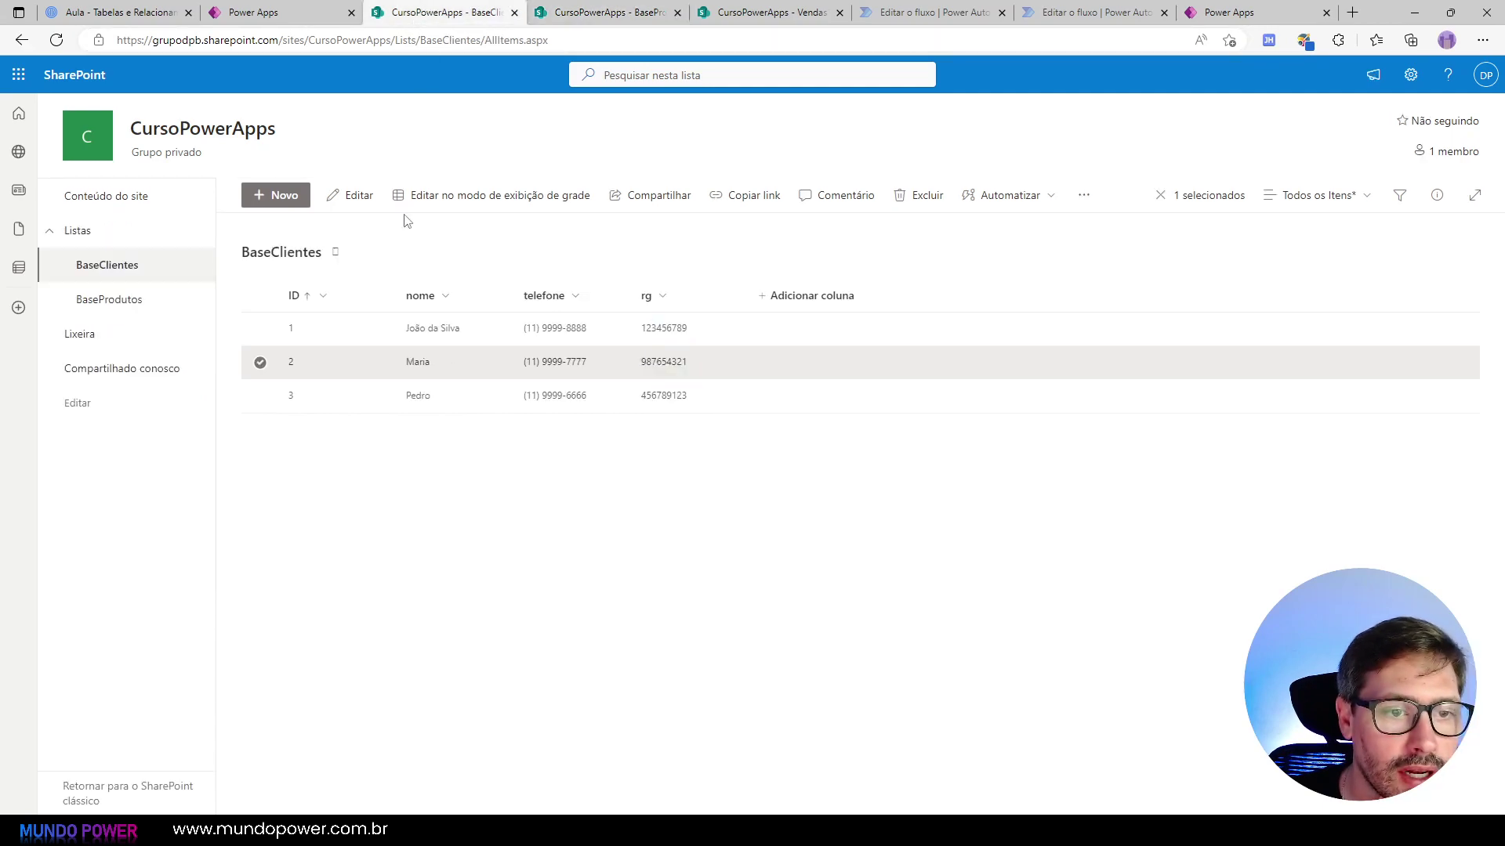
{"action": "left_click", "coordinate": [435, 198]}
{"action": "left_click", "coordinate": [420, 376]}
{"action": "left_click", "coordinate": [432, 373]}
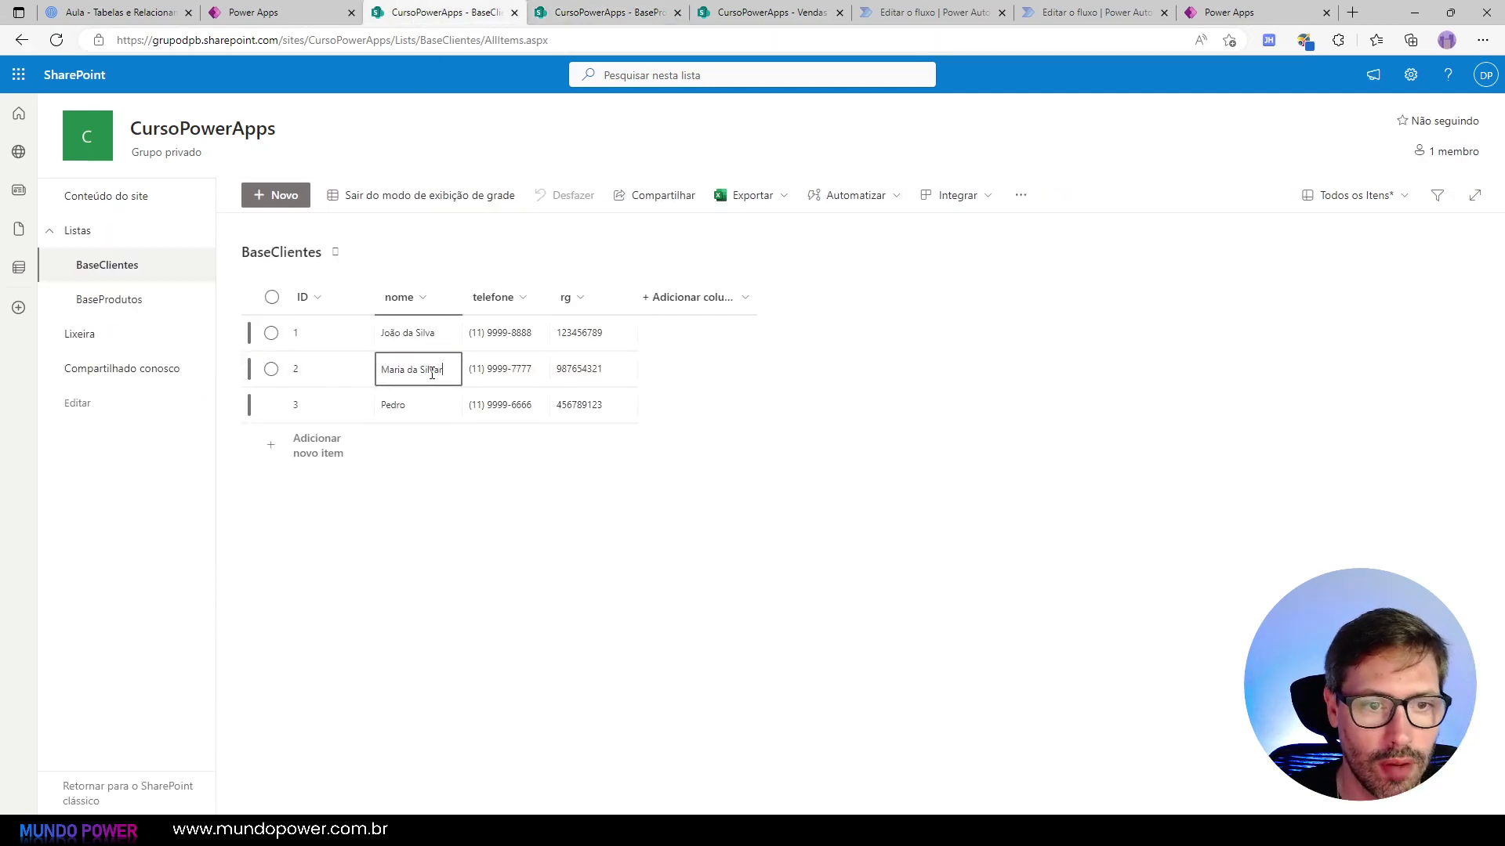
{"action": "left_click", "coordinate": [415, 197]}
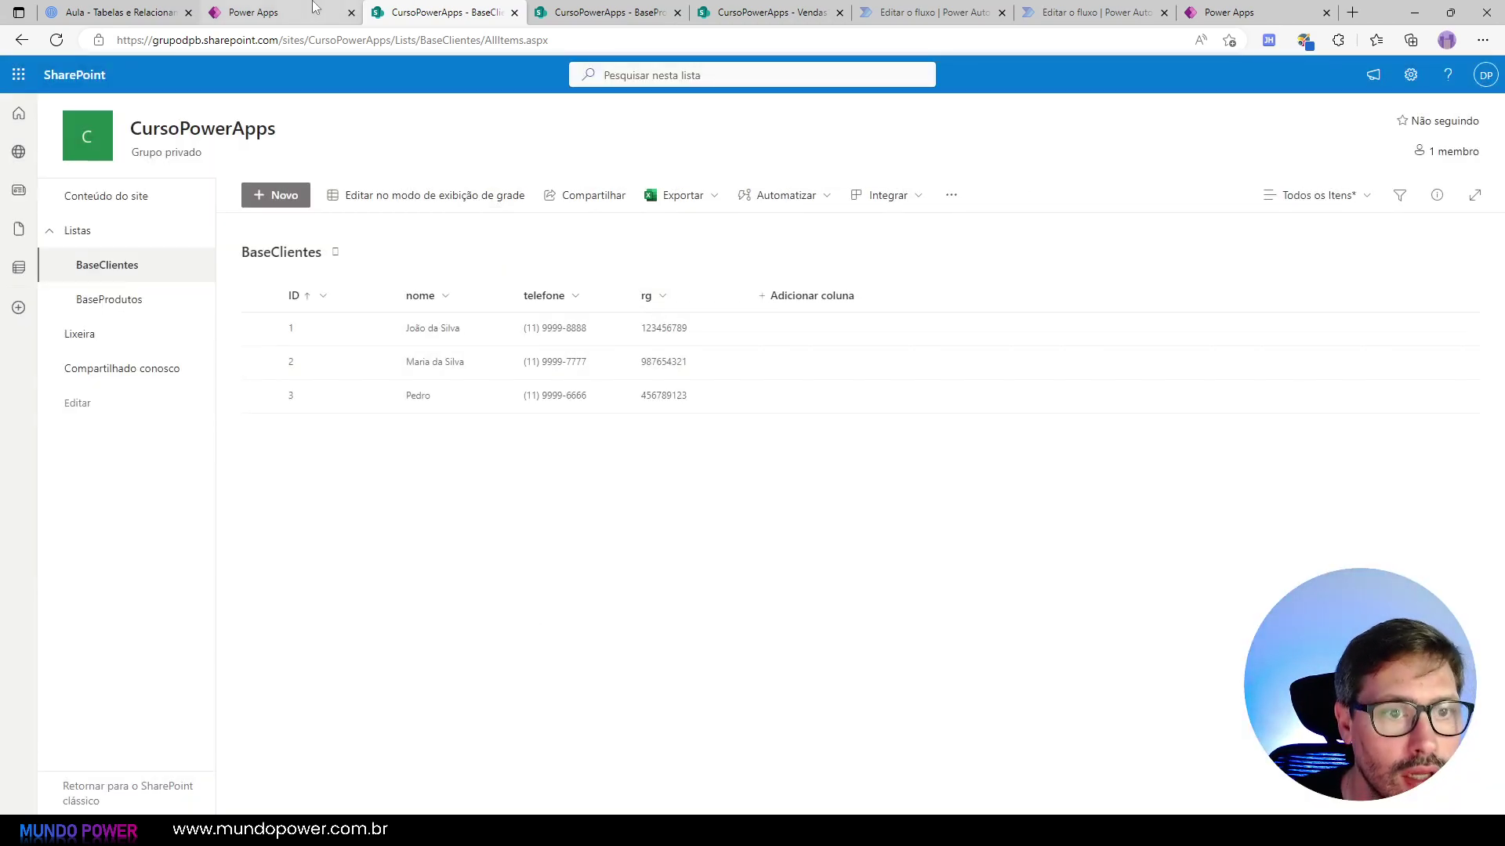
Step: Return to the Power Apps editor and refresh the BaseClientes data source
{"action": "left_click", "coordinate": [298, 9]}
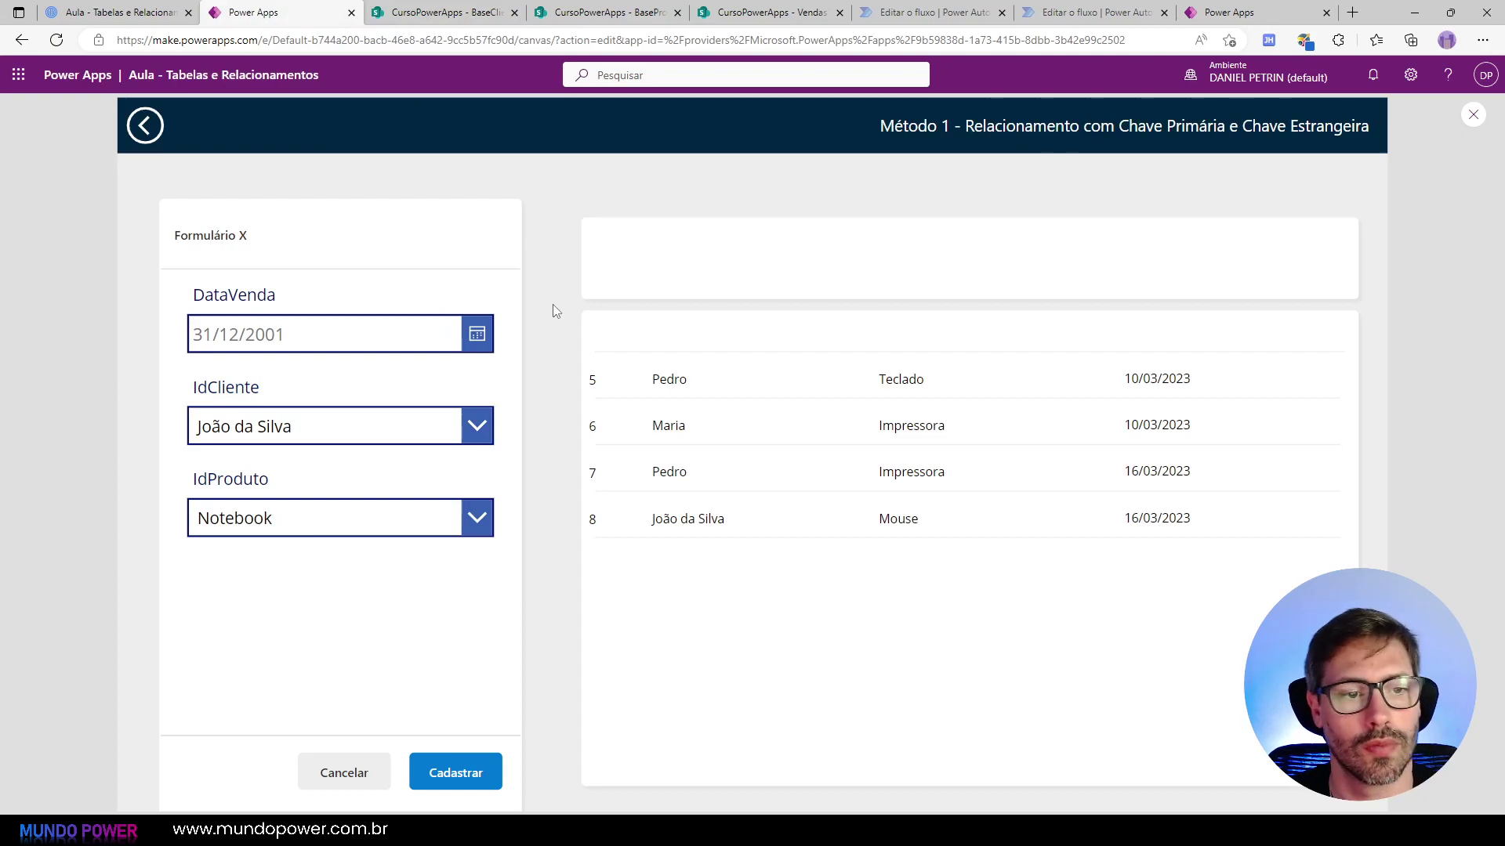
{"action": "key", "text": "Escape"}
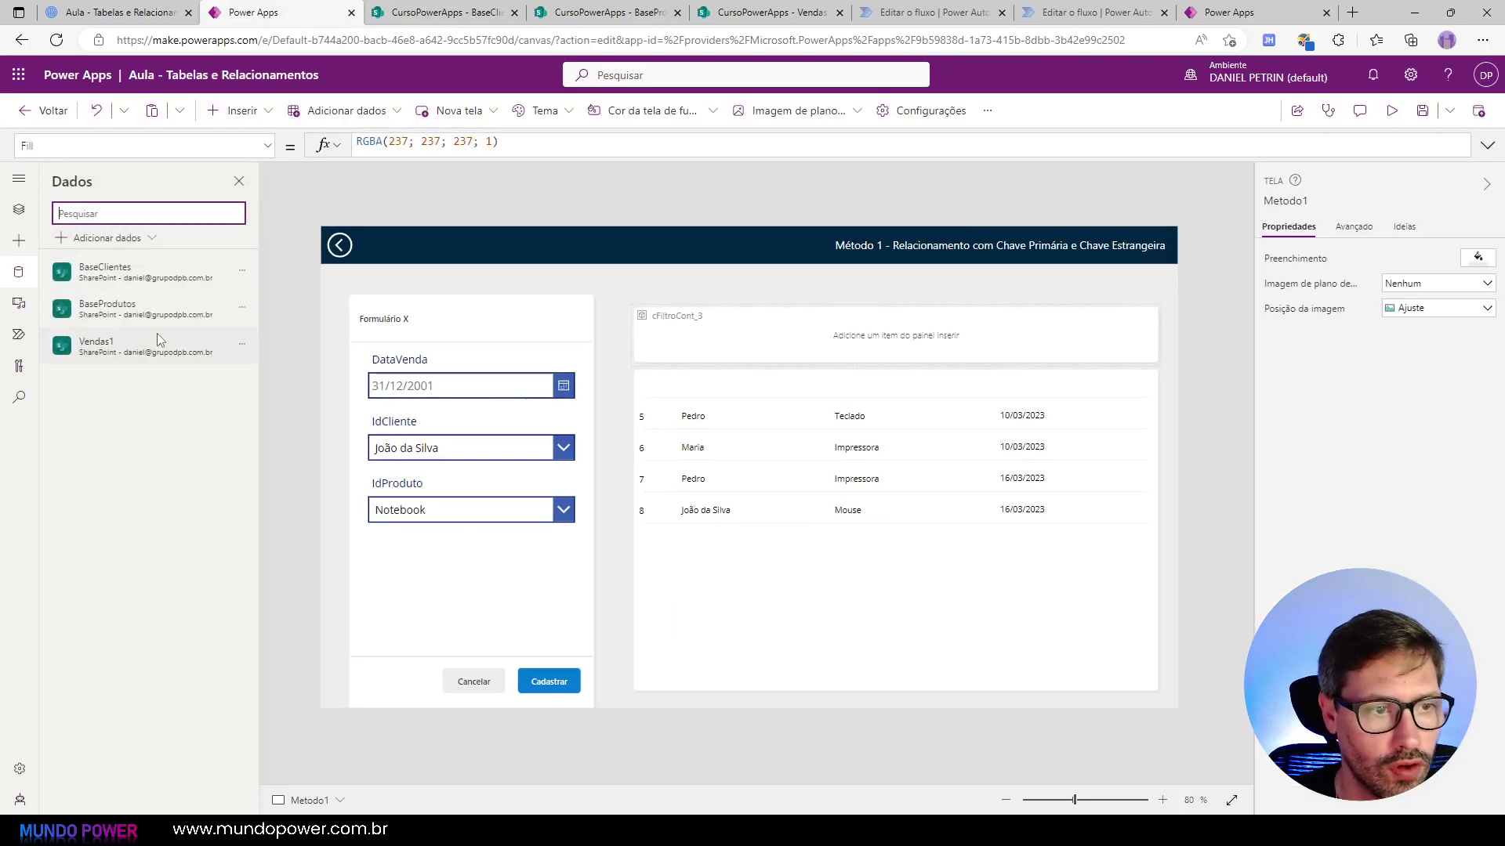
{"action": "left_click", "coordinate": [241, 272]}
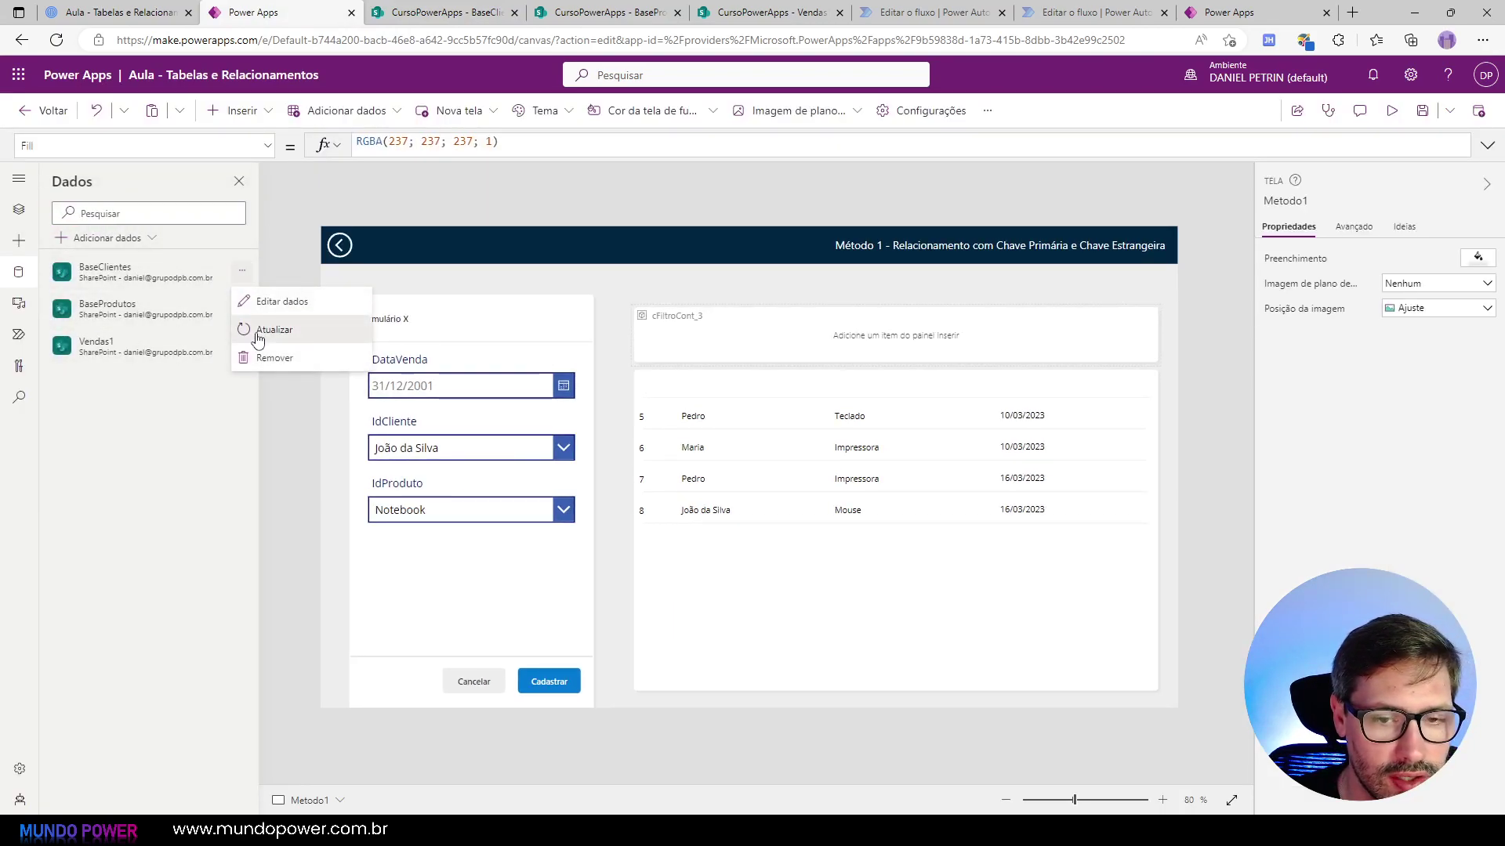
{"action": "left_click", "coordinate": [258, 330]}
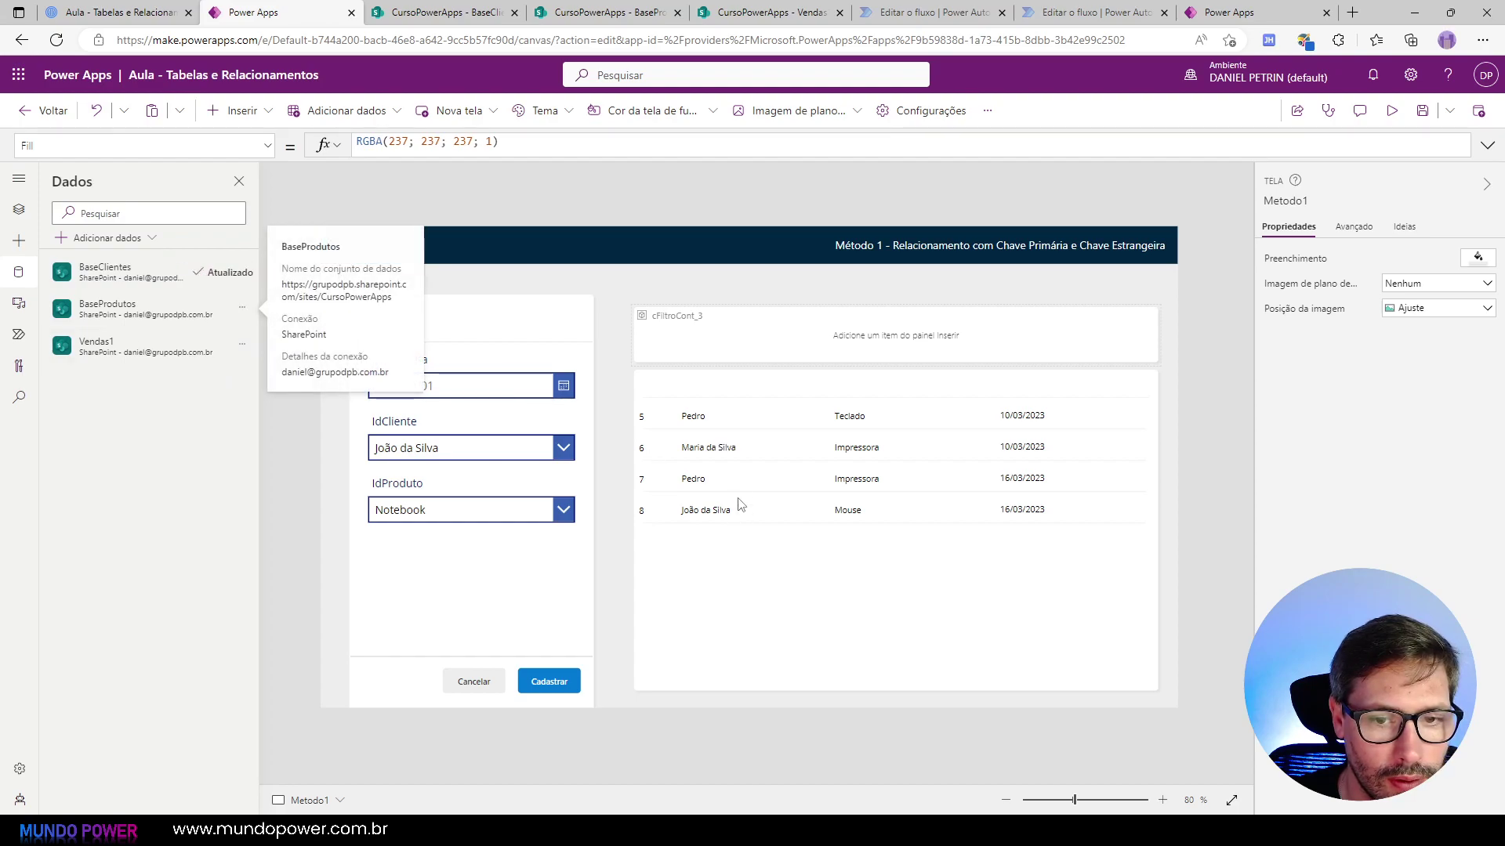
Step: Preview the gallery, leave the preview and examine the LookUp formula behind the customer name label
{"action": "left_click", "coordinate": [1392, 111]}
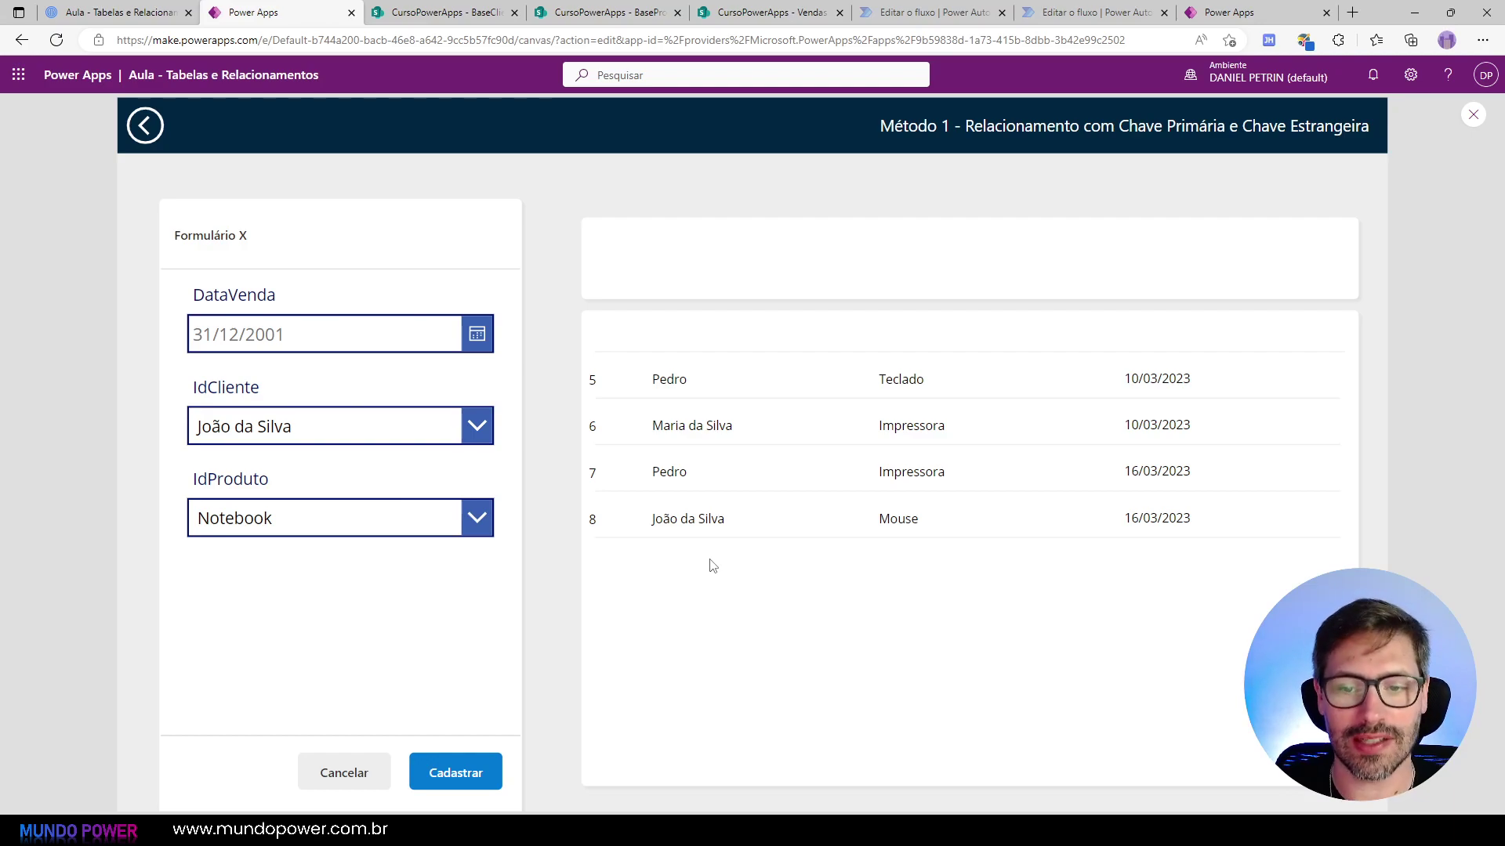
{"action": "key", "text": "Escape"}
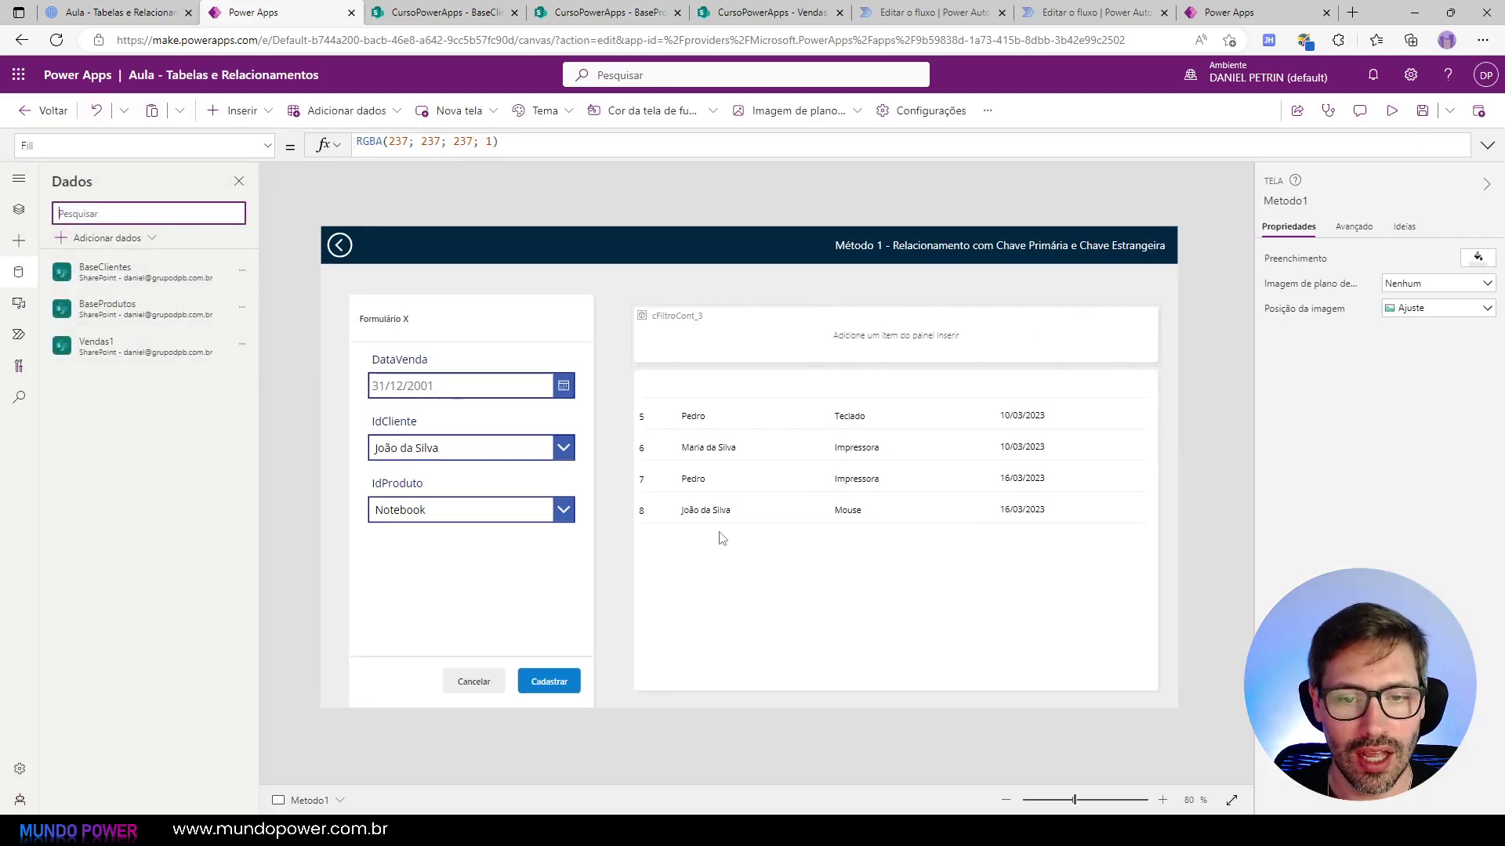
{"action": "left_click", "coordinate": [691, 418]}
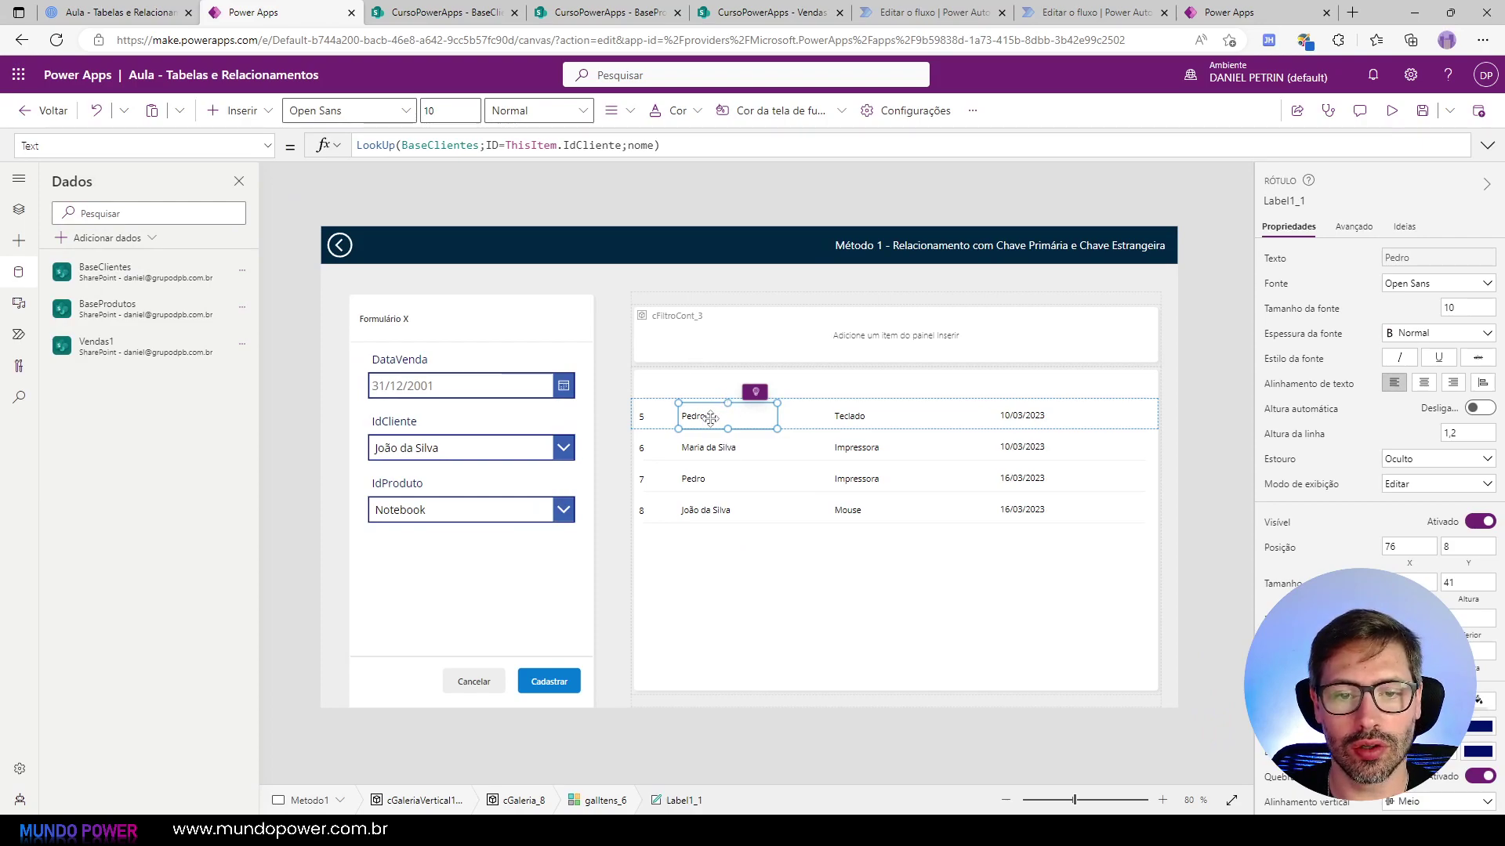
{"action": "triple_click", "coordinate": [676, 145]}
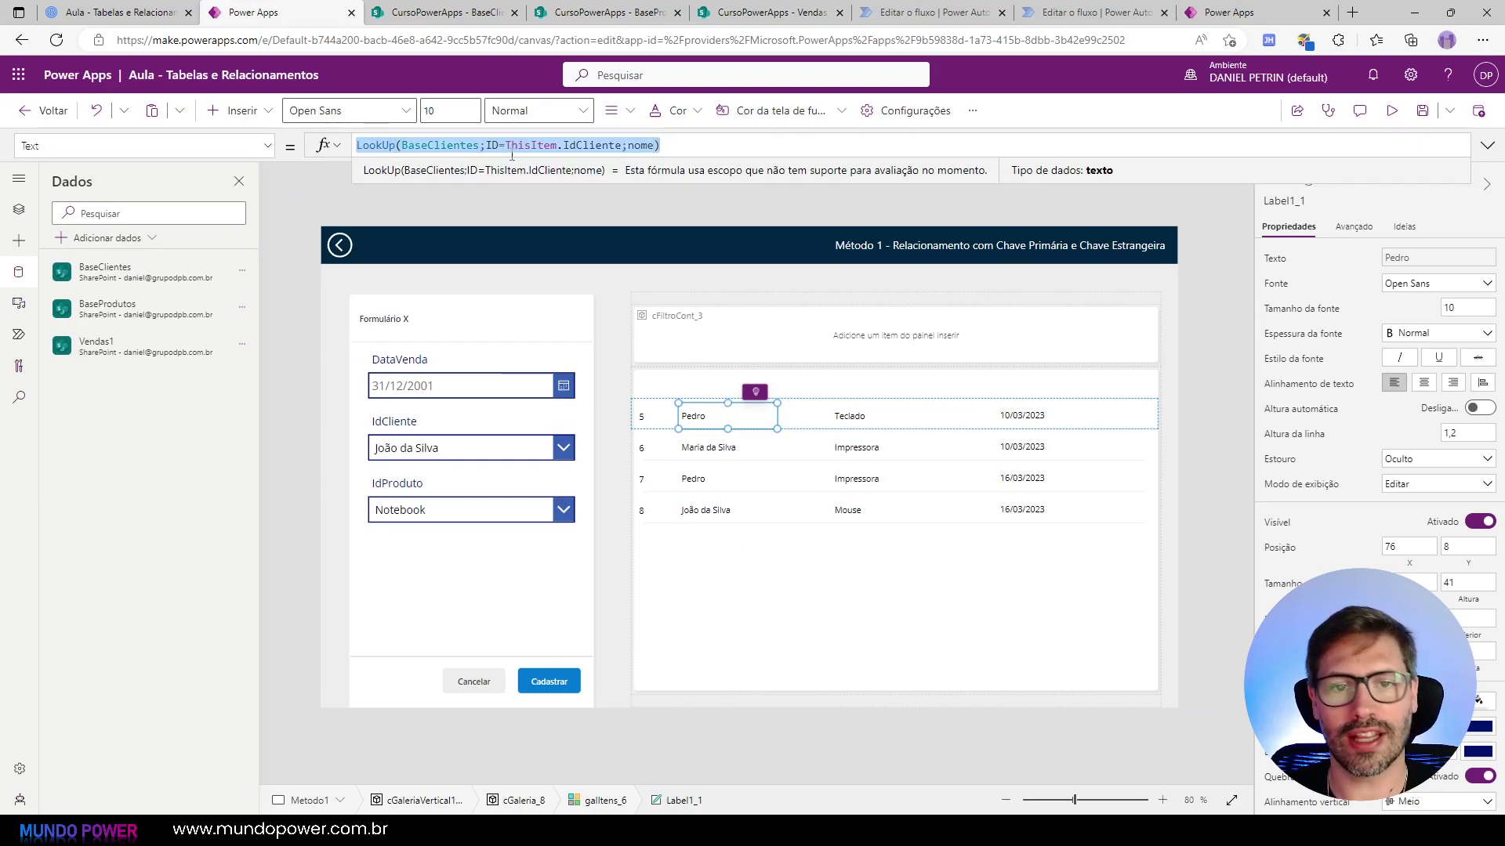
Step: In the [TEMPLATE] app, select the Profissão combo box and the Limpar button together with their labels for copying
{"action": "left_click", "coordinate": [718, 335]}
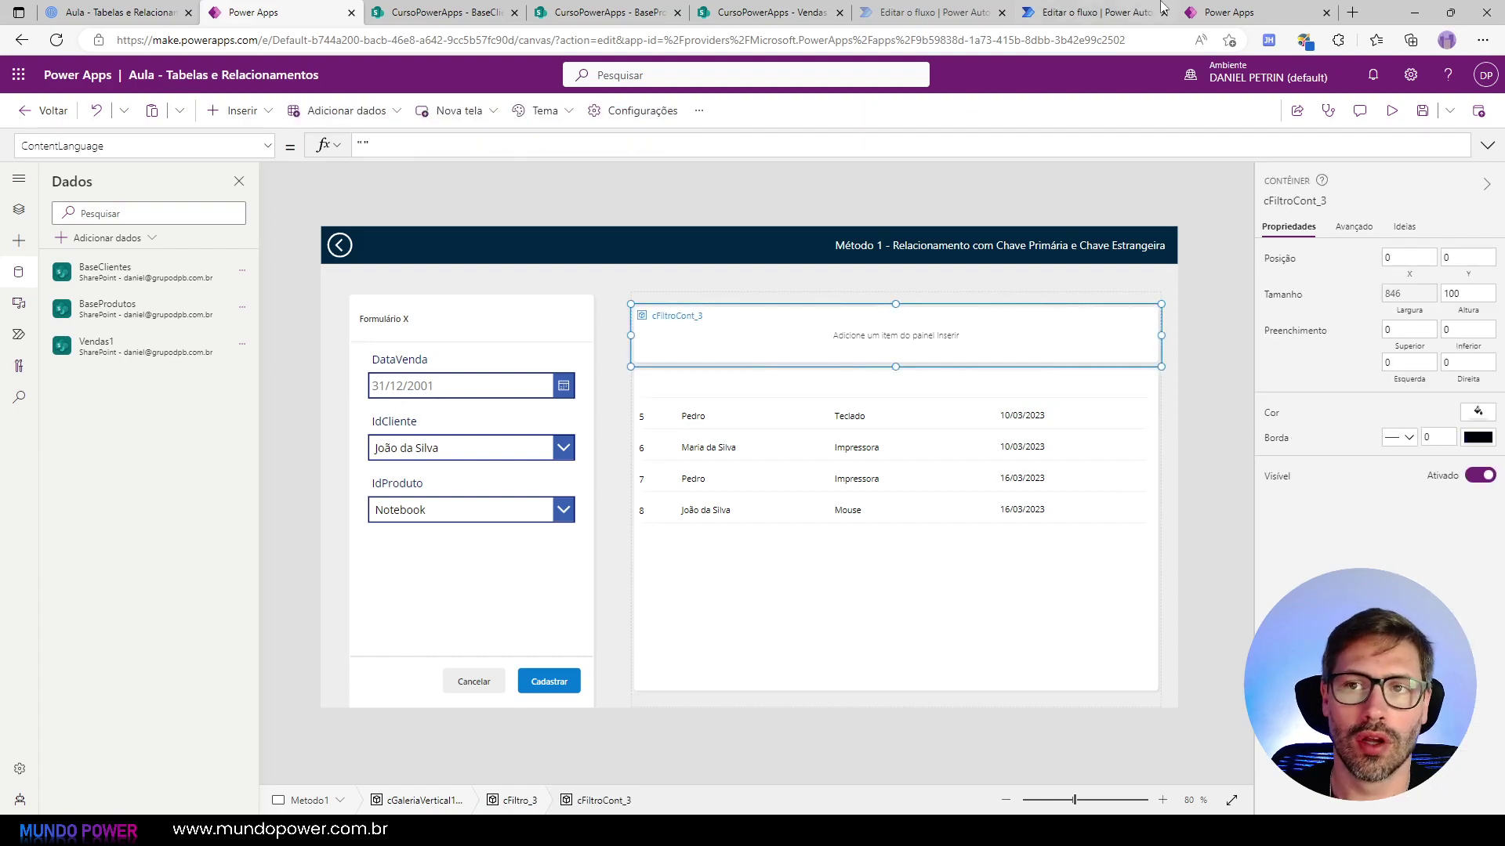
{"action": "left_click", "coordinate": [1281, 9]}
{"action": "left_click", "coordinate": [419, 249], "text": "alt"}
{"action": "left_click", "coordinate": [781, 307]}
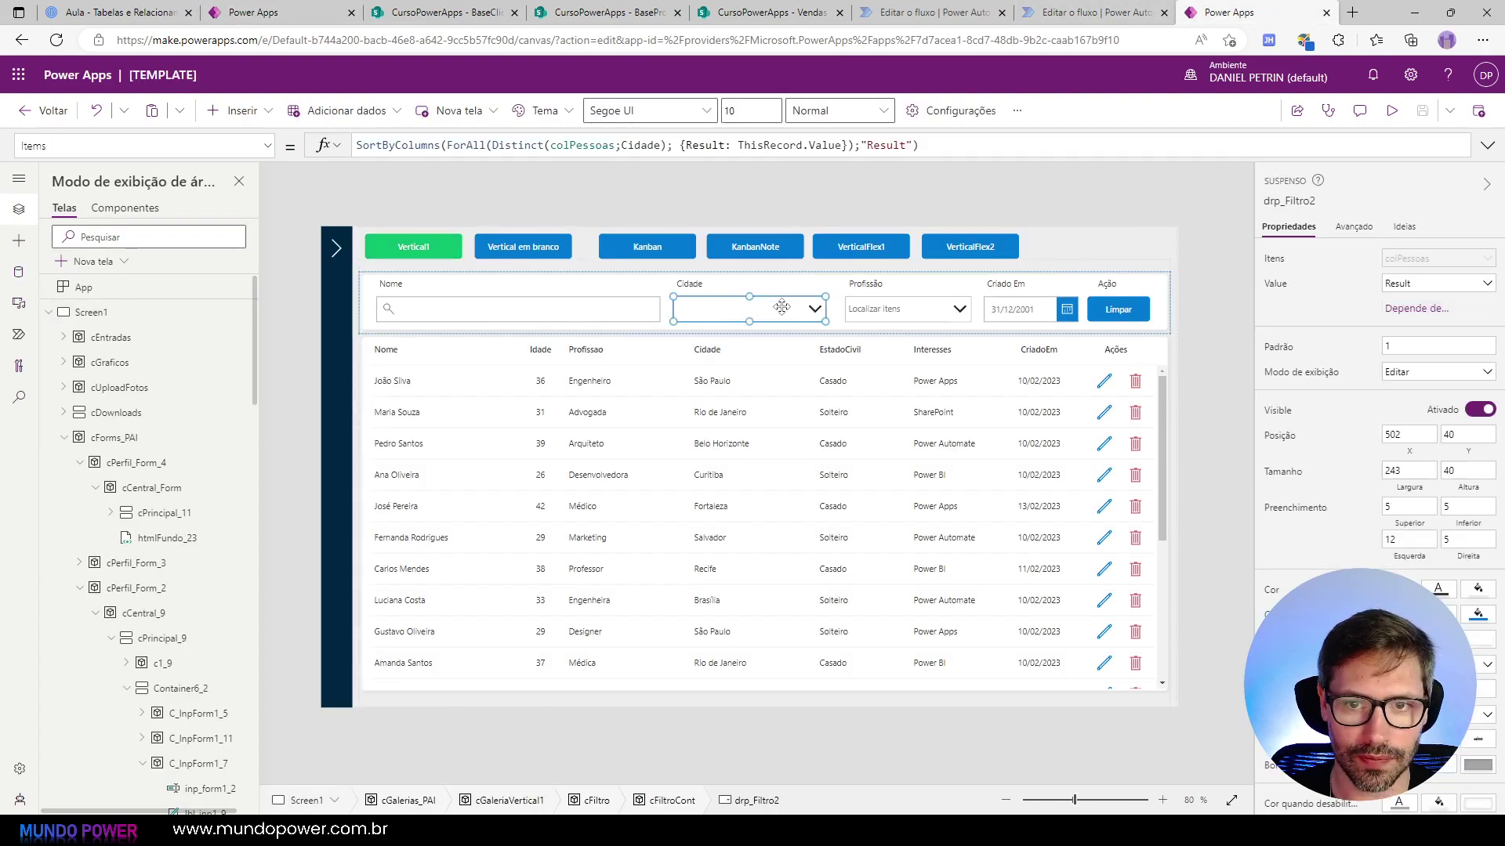
{"action": "left_click", "coordinate": [874, 312]}
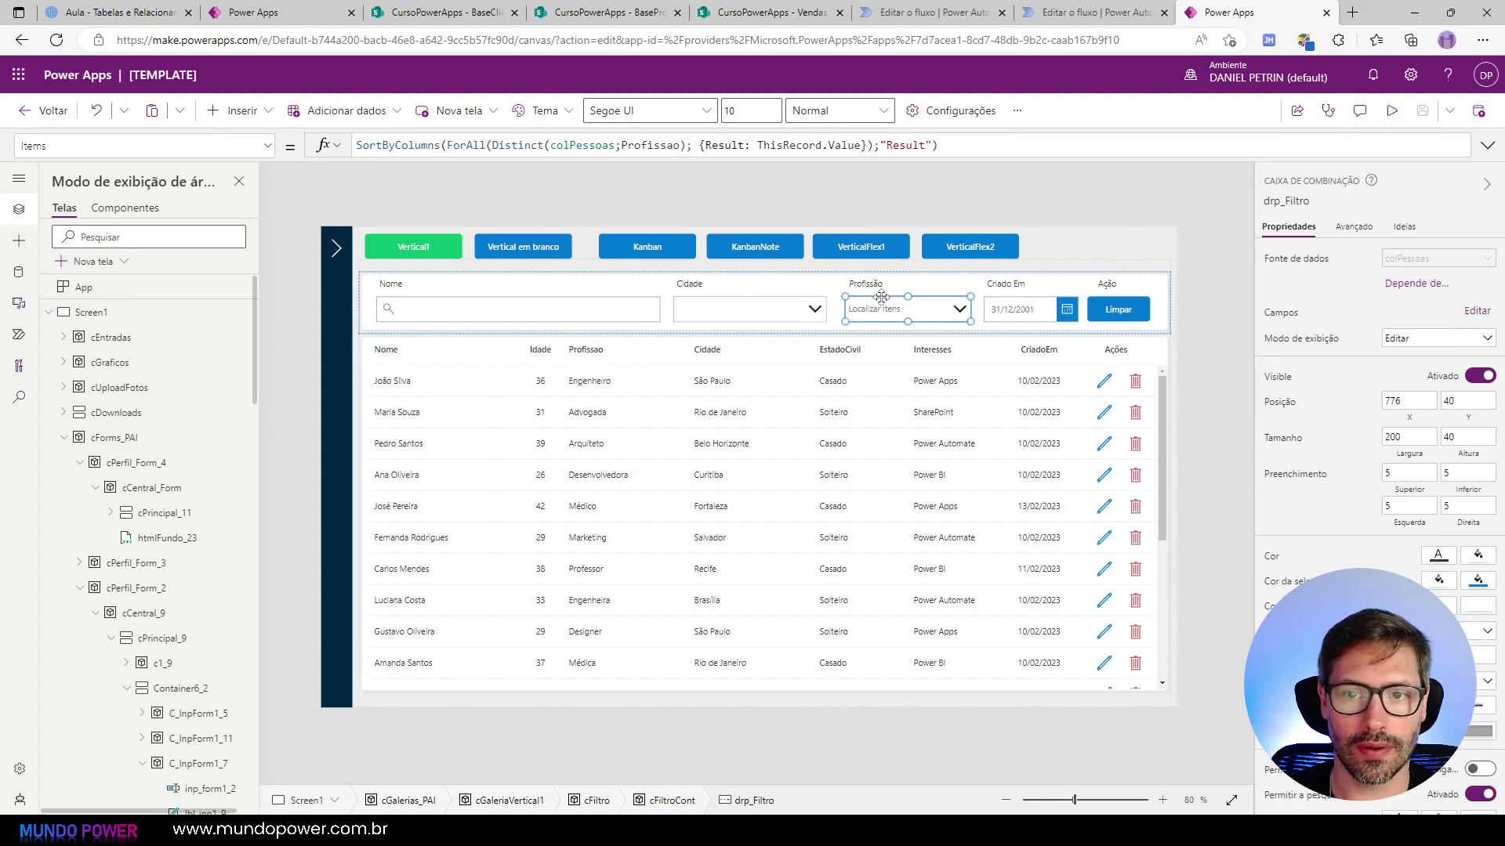
{"action": "left_click", "coordinate": [881, 287], "text": "shift"}
{"action": "left_click", "coordinate": [1110, 307], "text": "shift"}
{"action": "left_click", "coordinate": [1106, 282], "text": "shift"}
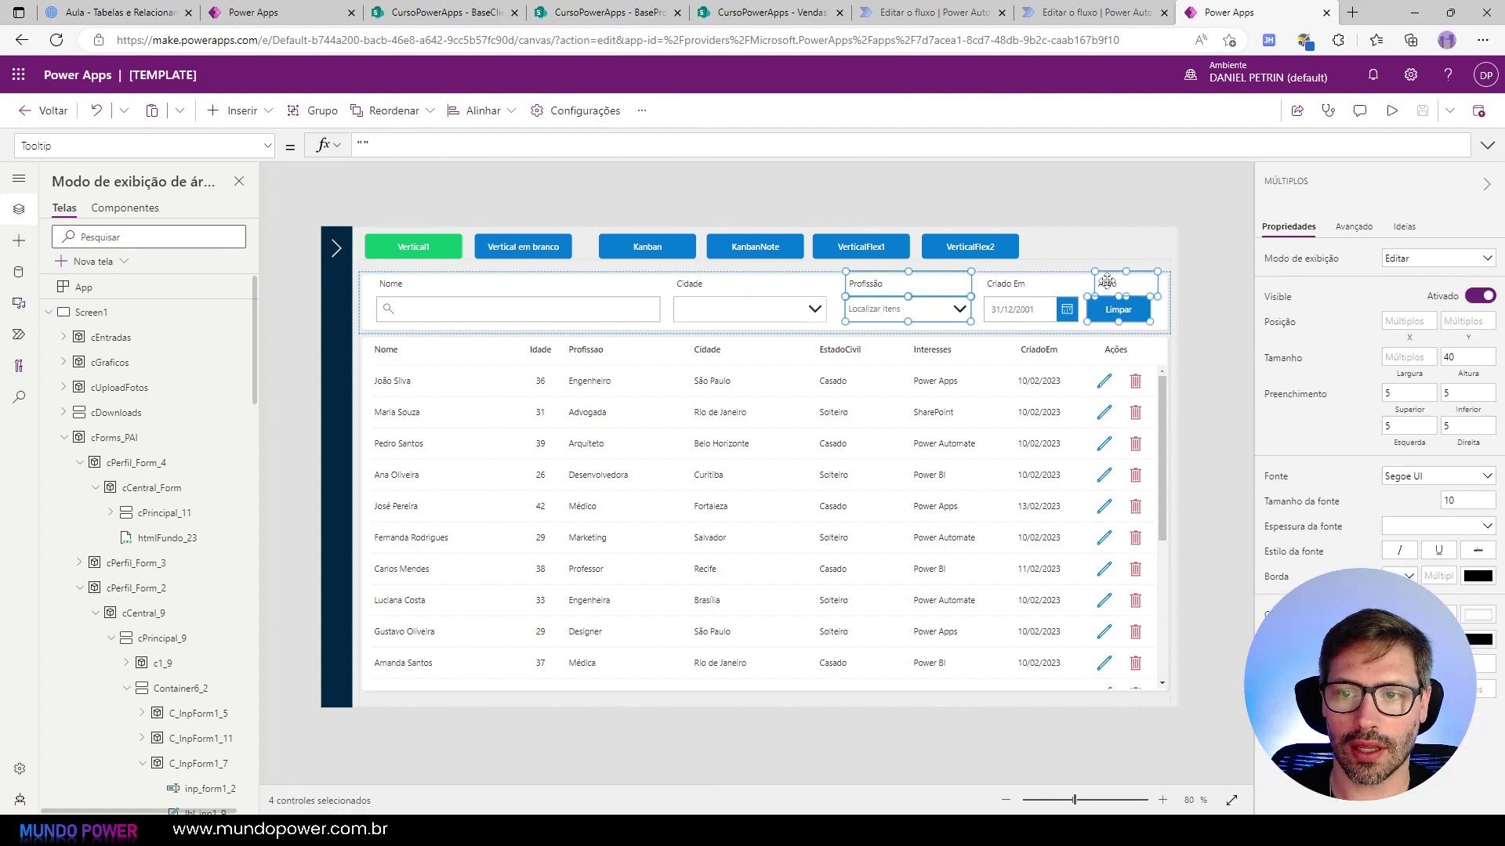
Step: Paste the copied combo box, button and labels into cFiltroCont_3 on Metodo1 and place each label above its control
{"action": "left_click", "coordinate": [118, 12]}
{"action": "left_click", "coordinate": [253, 12]}
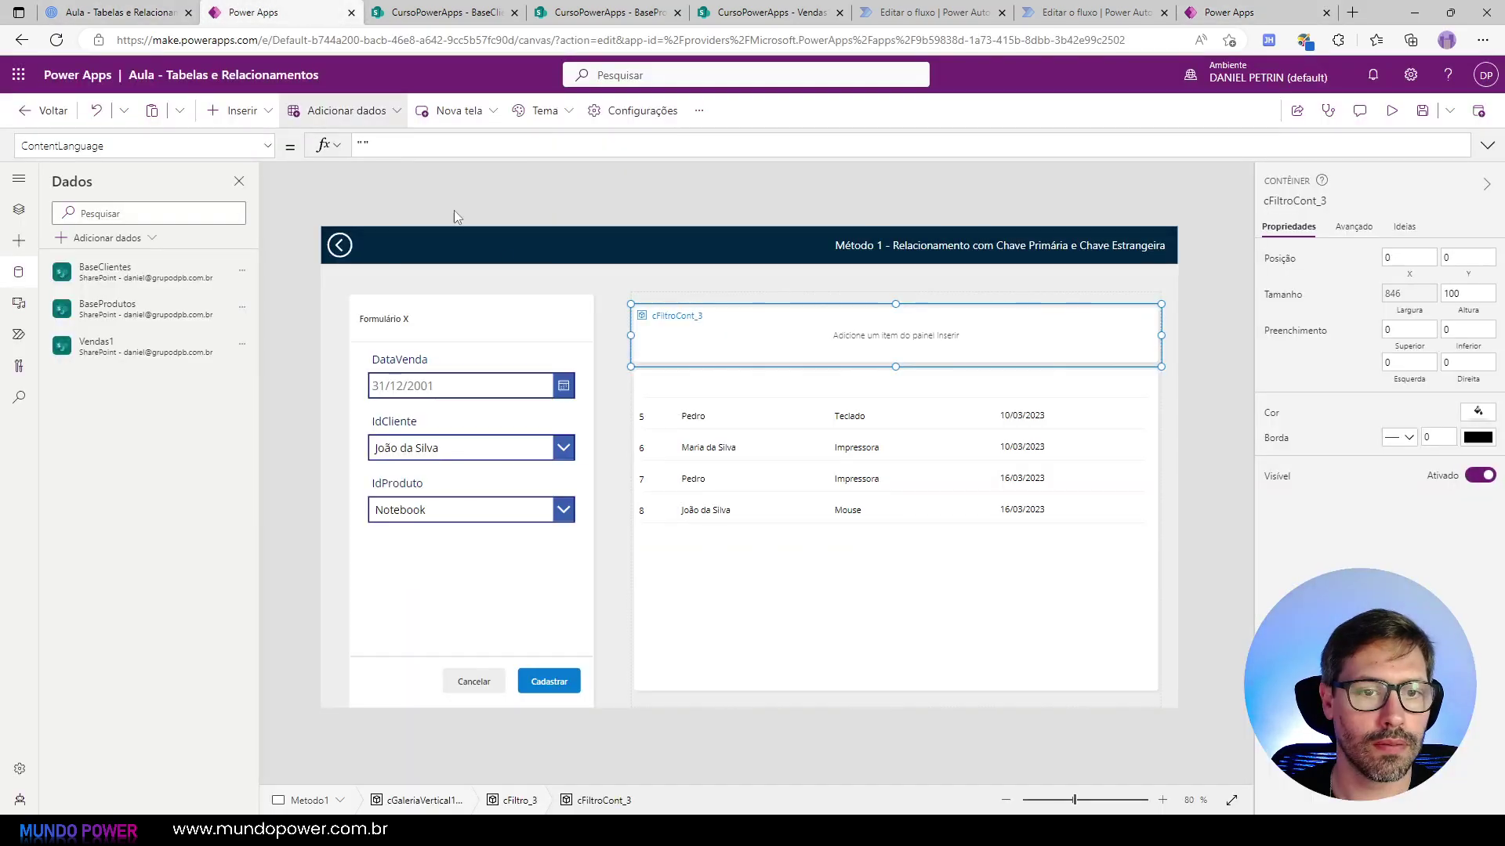
{"action": "key", "text": "ctrl+v"}
{"action": "left_click_drag", "start_coordinate": [733, 347], "coordinate": [725, 336]}
{"action": "left_click", "coordinate": [680, 330]}
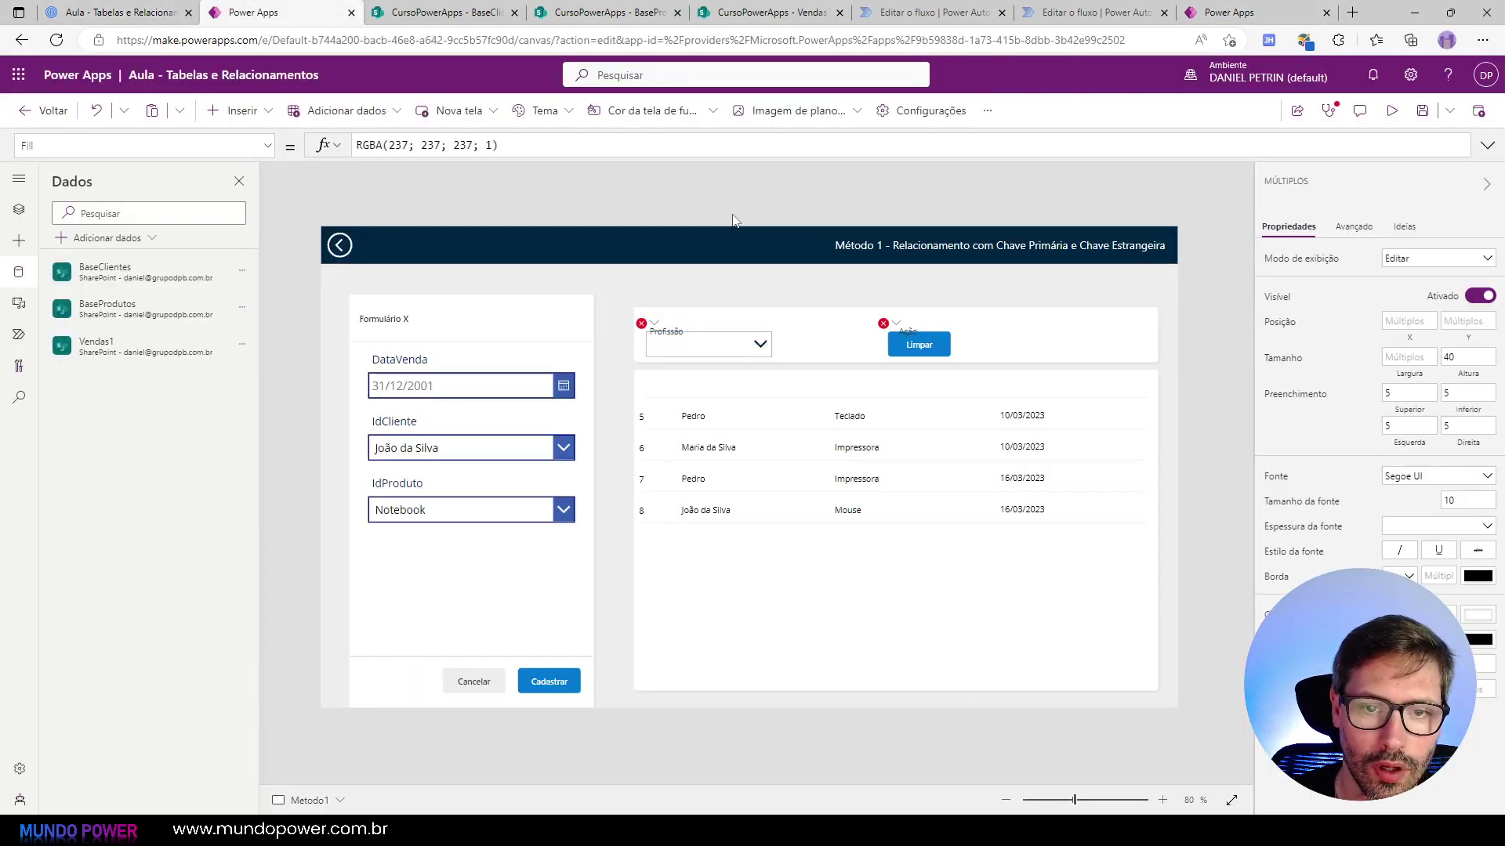
{"action": "left_click", "coordinate": [917, 331]}
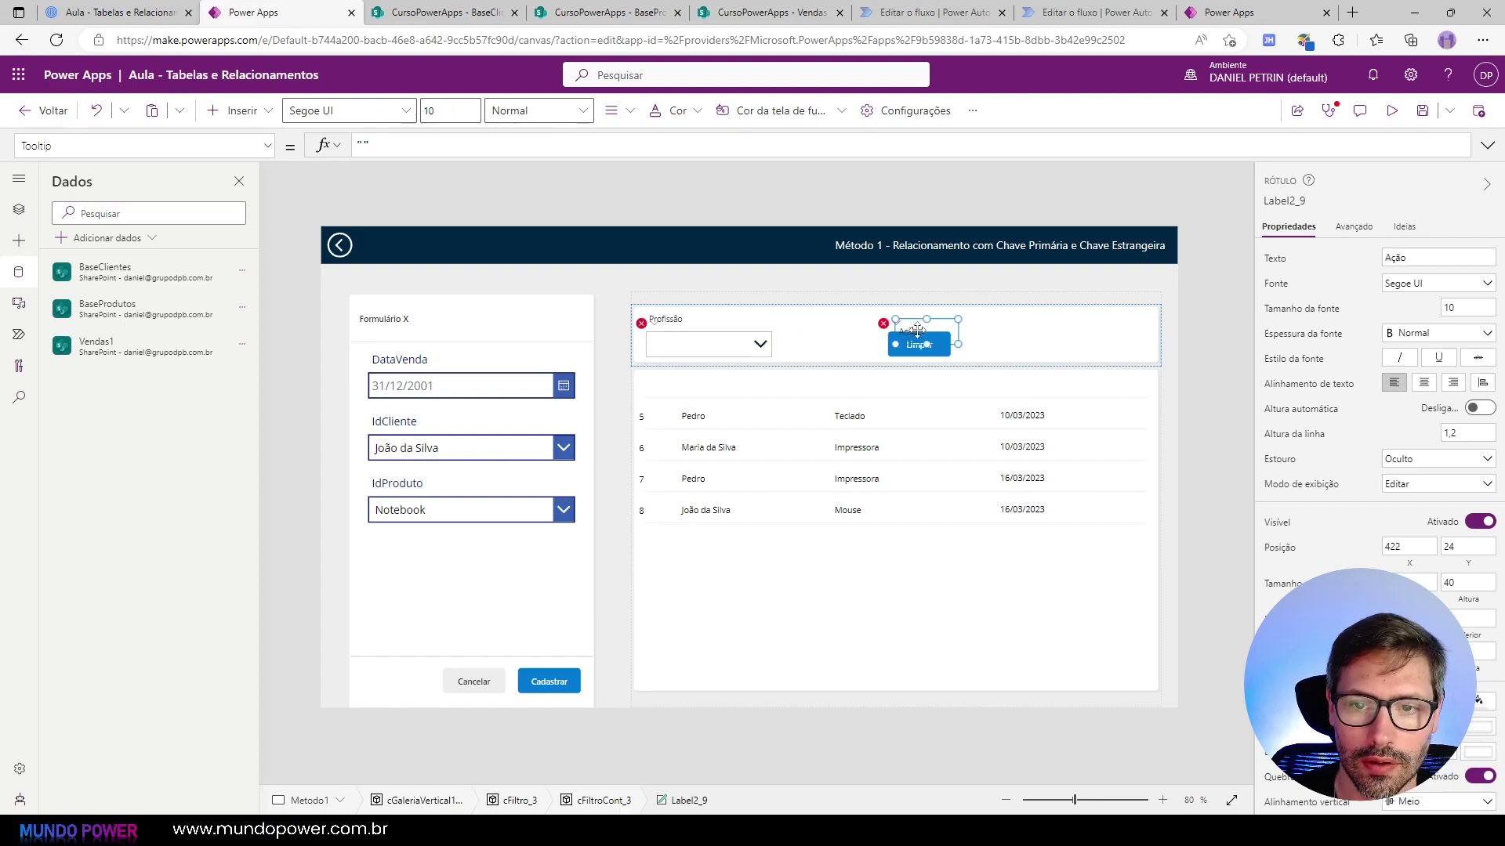
Step: Replace the pasted combo box's Items formula with BaseClientes
{"action": "left_click", "coordinate": [748, 345]}
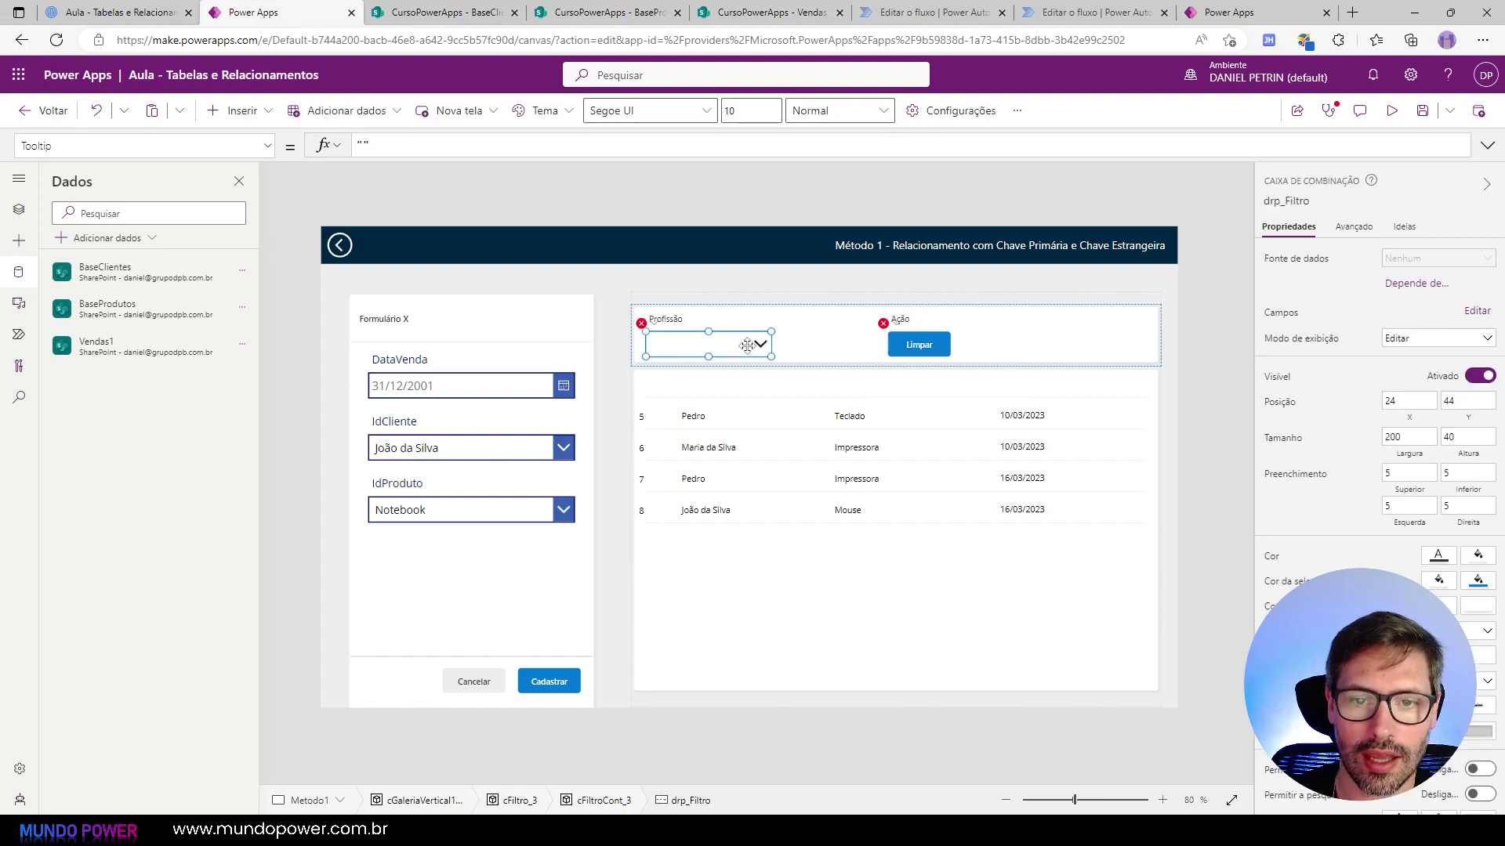
{"action": "left_click", "coordinate": [1314, 259]}
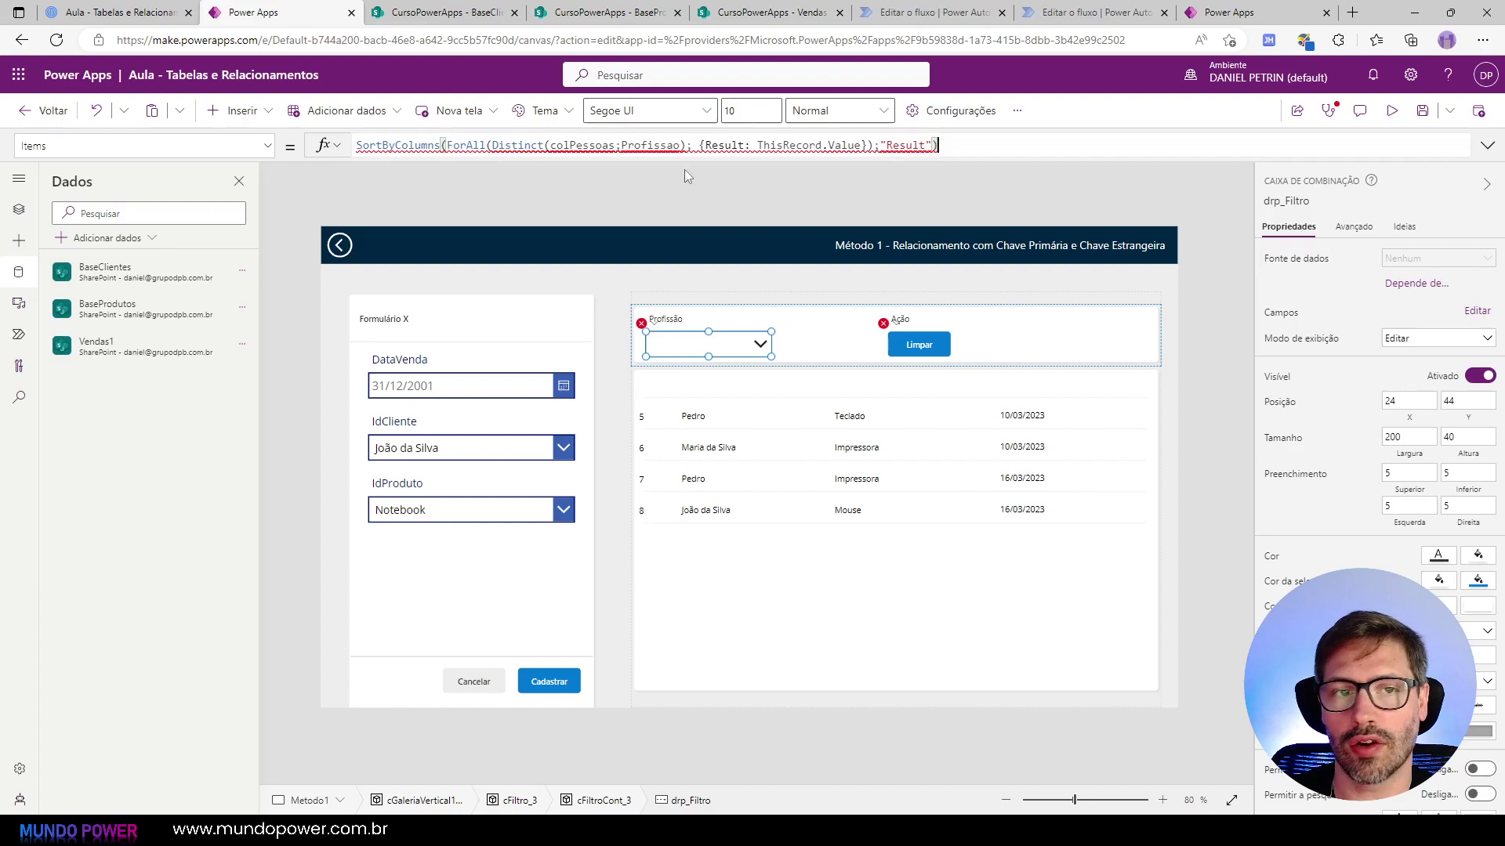
{"action": "left_click", "coordinate": [960, 150]}
{"action": "key", "text": "ctrl+a"}
{"action": "type", "text": "B"}
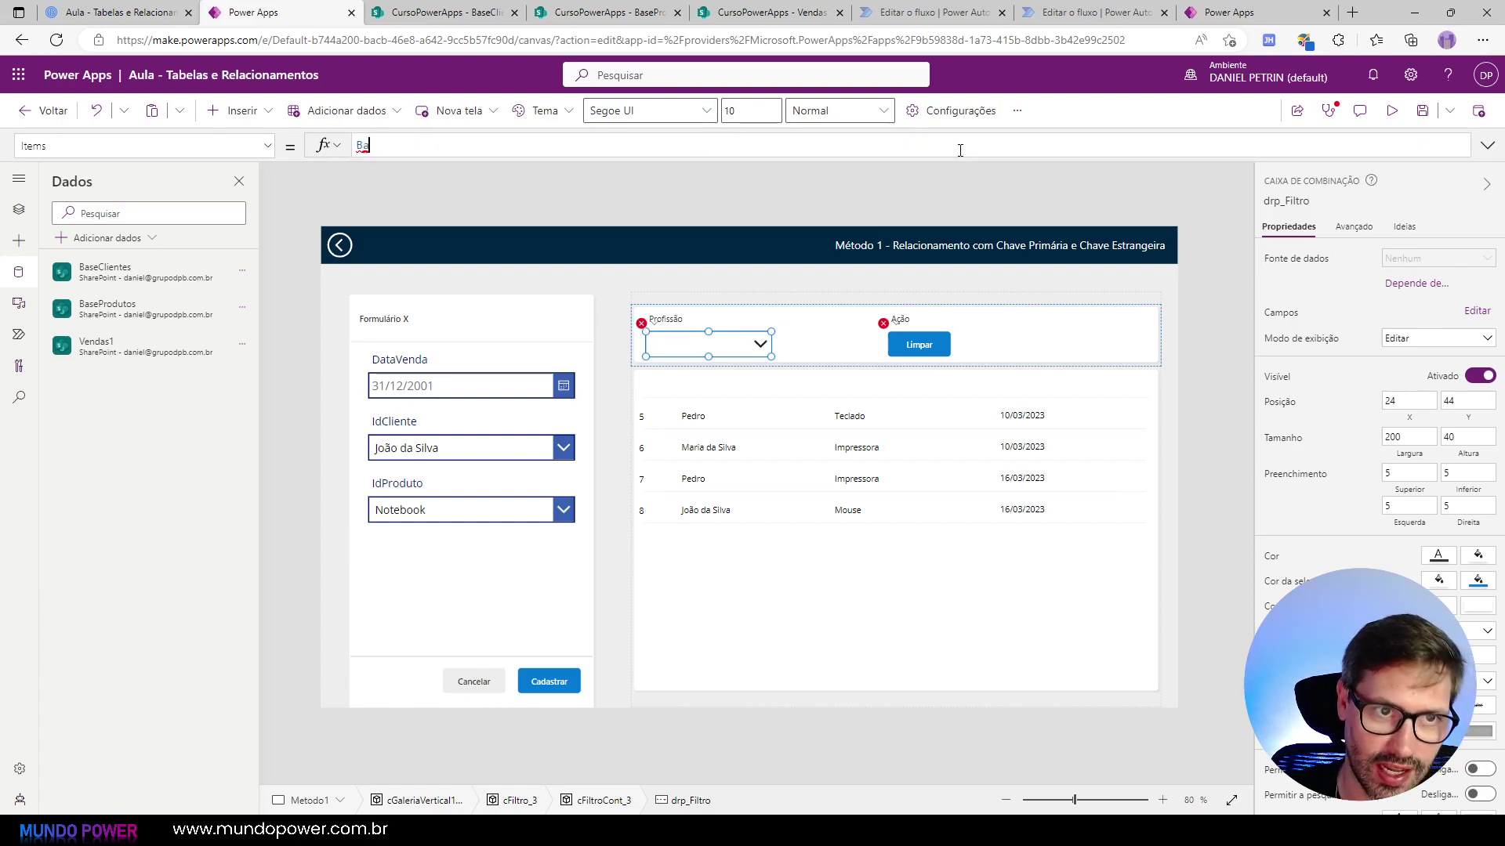
{"action": "type", "text": "aseC"}
{"action": "key", "text": "Tab"}
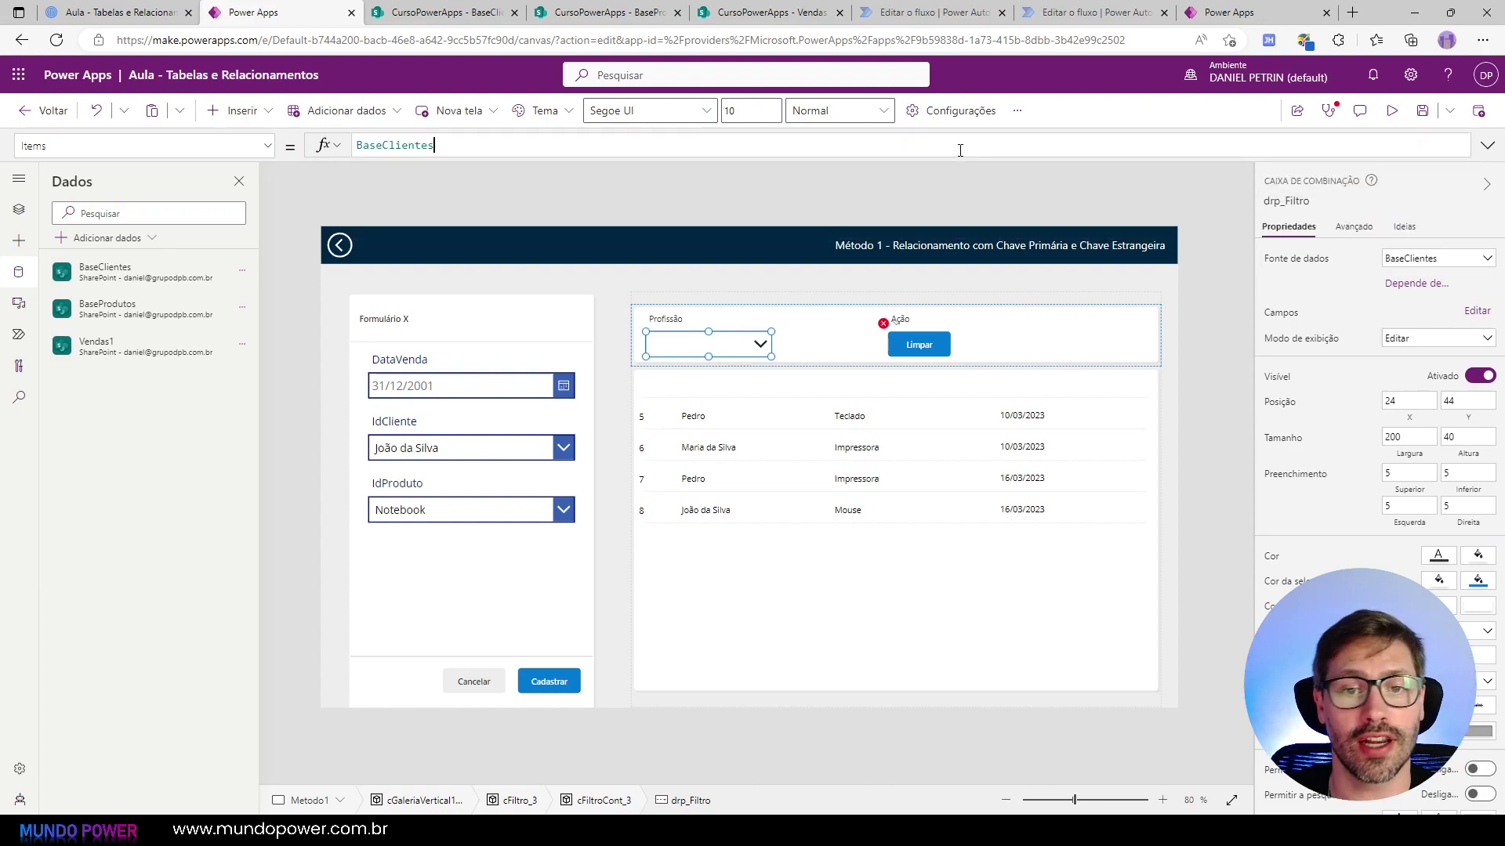
Step: Set both the primary text and the SearchField of the filter combo box to nome
{"action": "left_click", "coordinate": [761, 344], "text": "alt"}
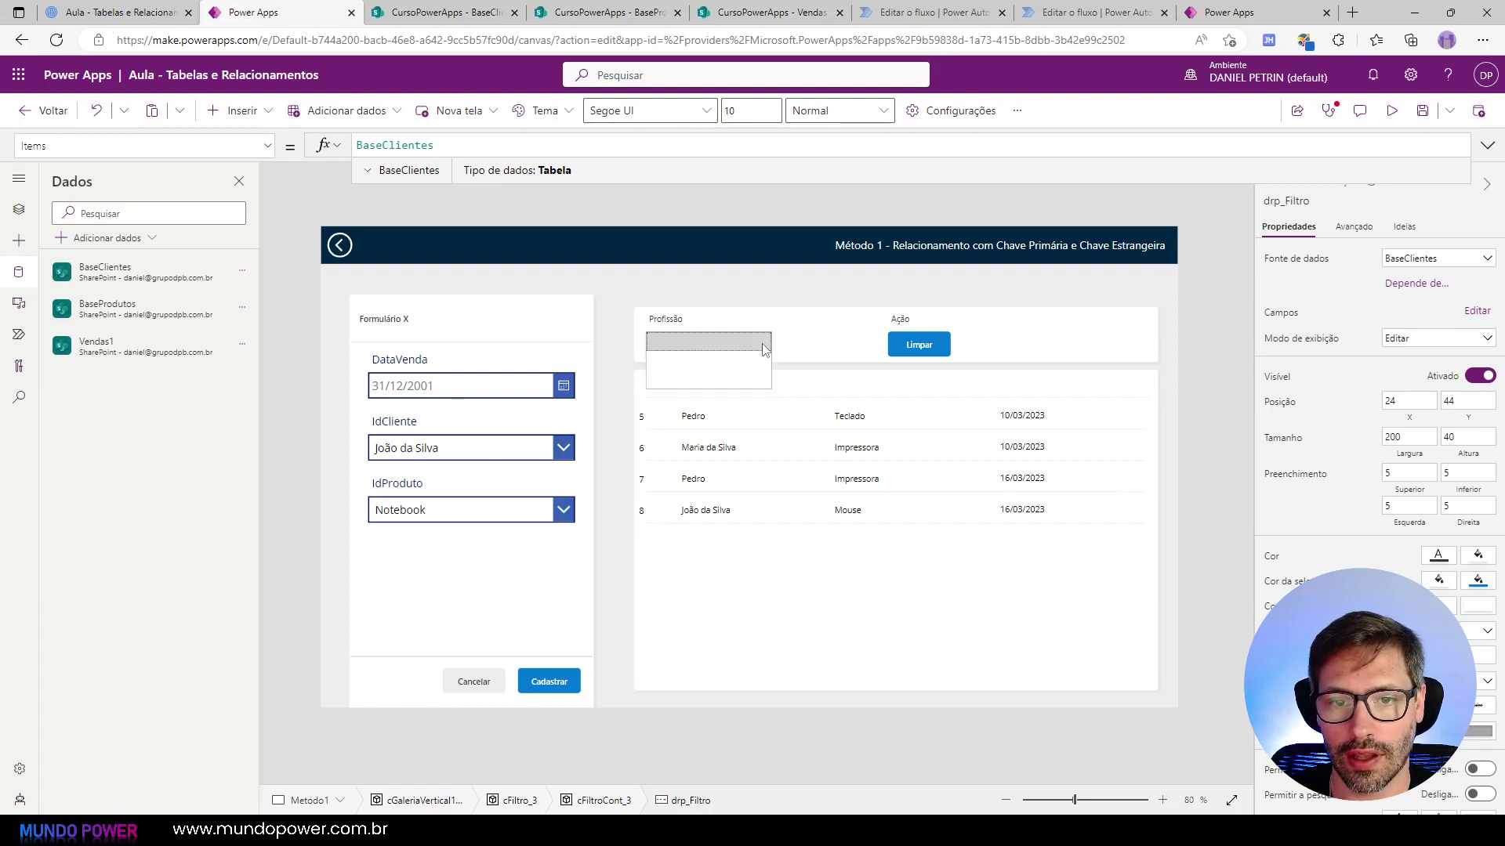
{"action": "left_click", "coordinate": [746, 345]}
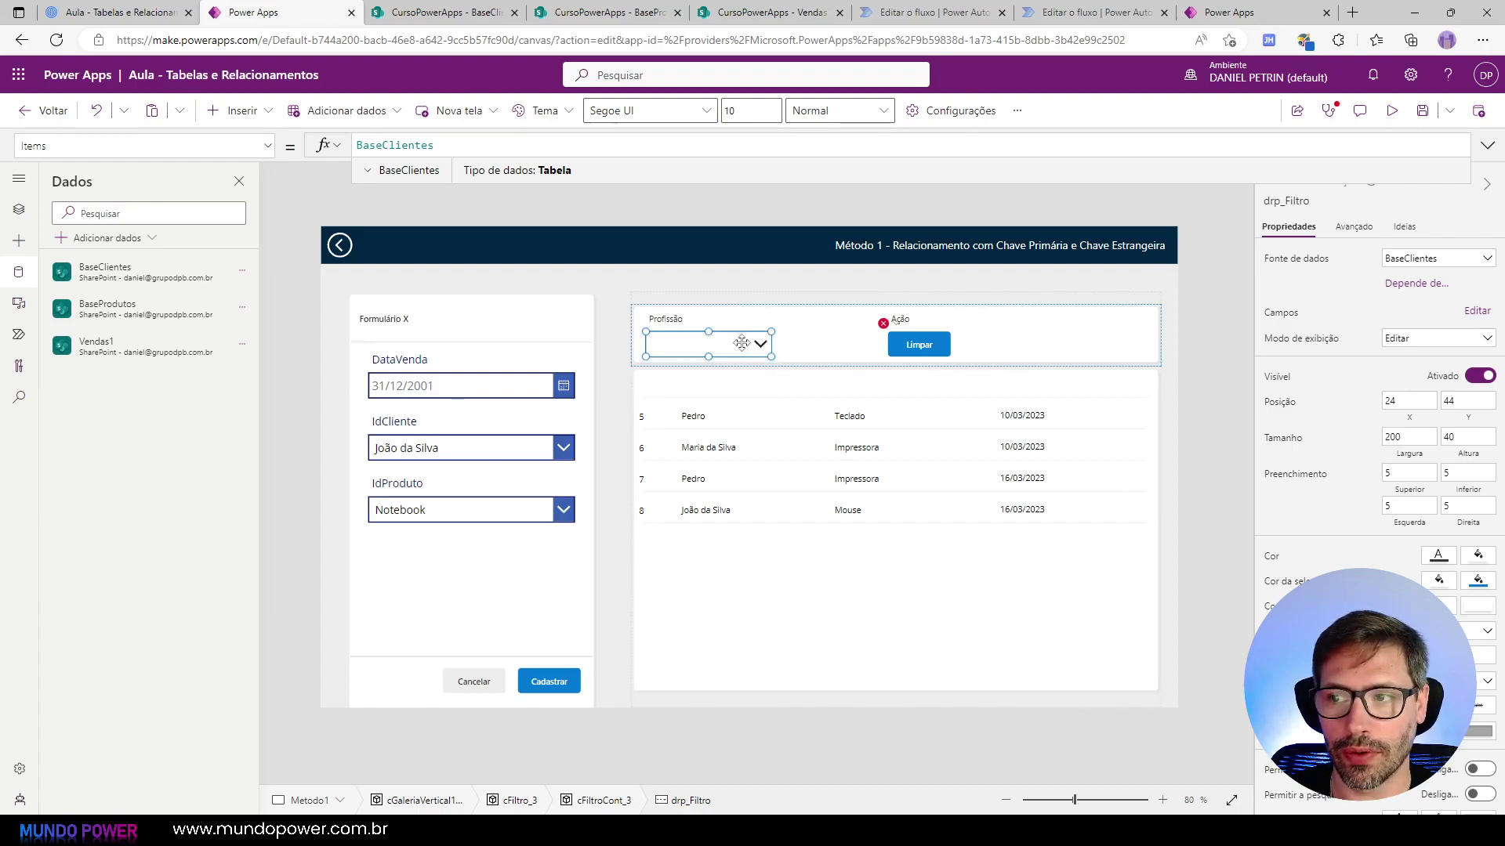
{"action": "left_click", "coordinate": [1472, 312]}
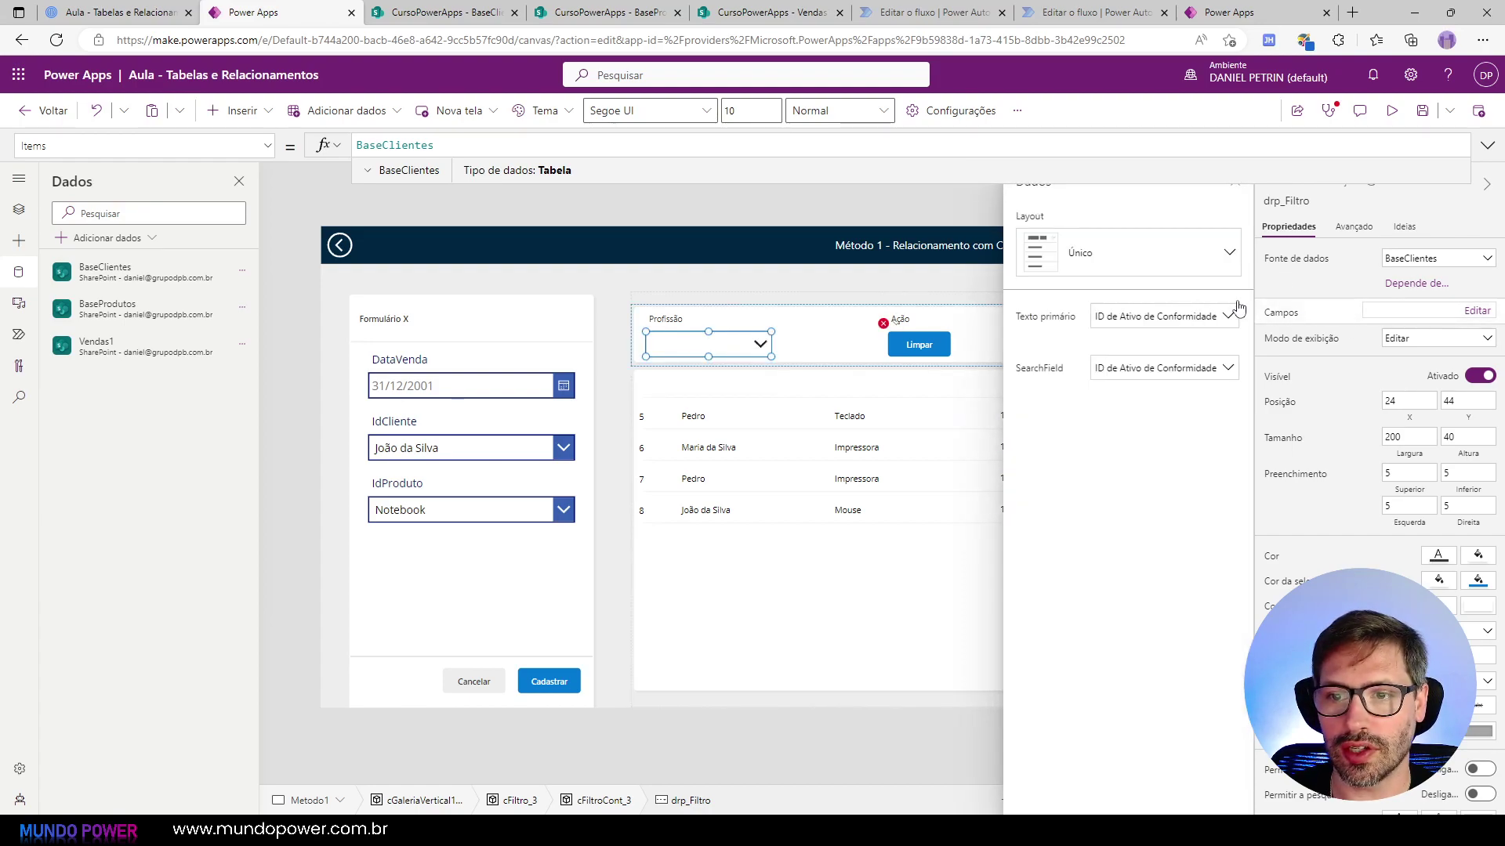
{"action": "left_click", "coordinate": [1165, 317]}
{"action": "left_click", "coordinate": [1097, 378]}
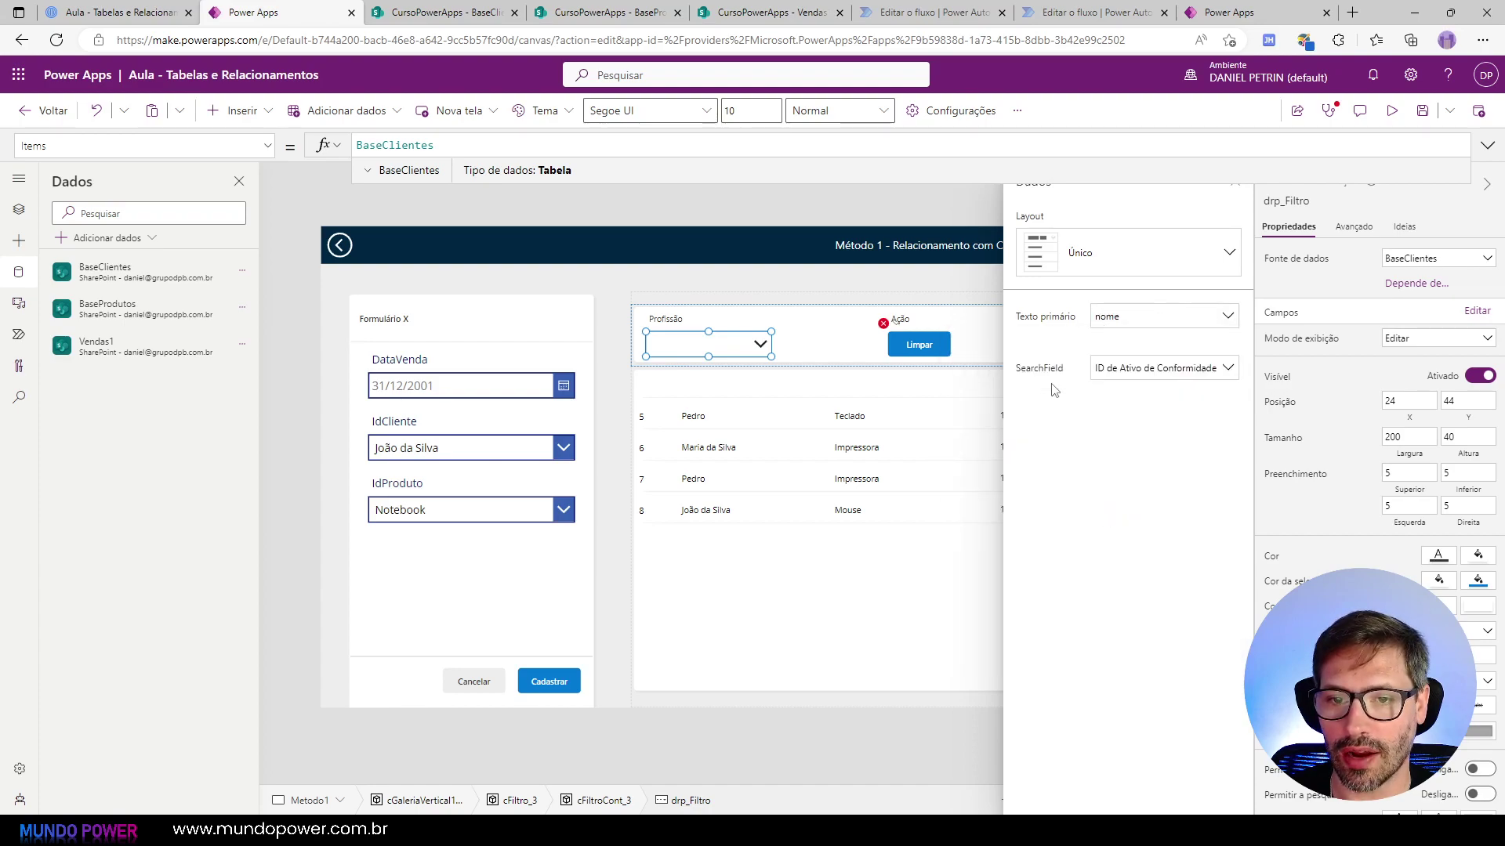
{"action": "left_click", "coordinate": [1136, 379]}
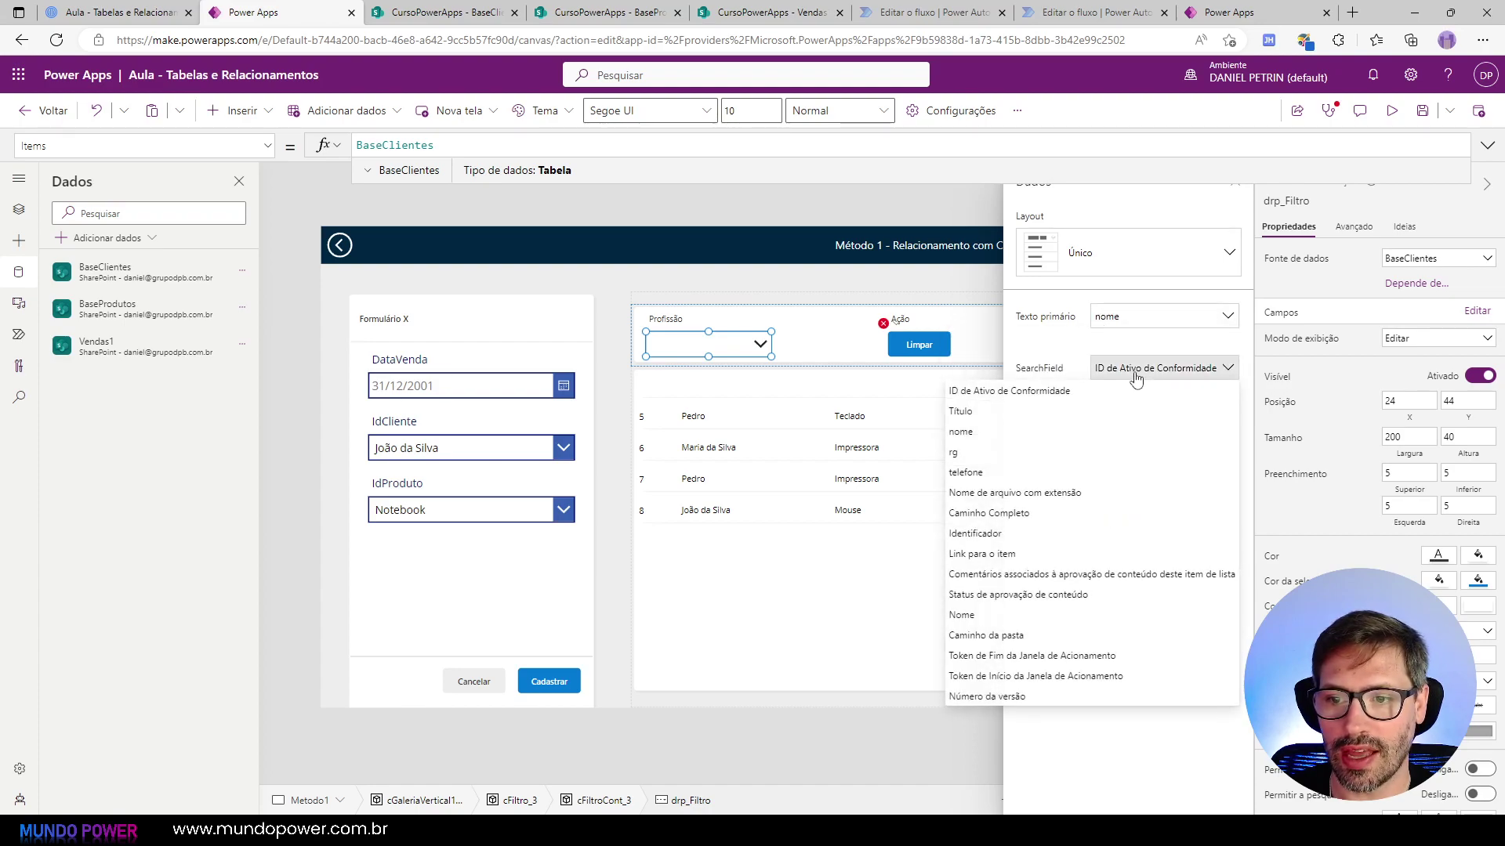
{"action": "left_click", "coordinate": [1035, 434]}
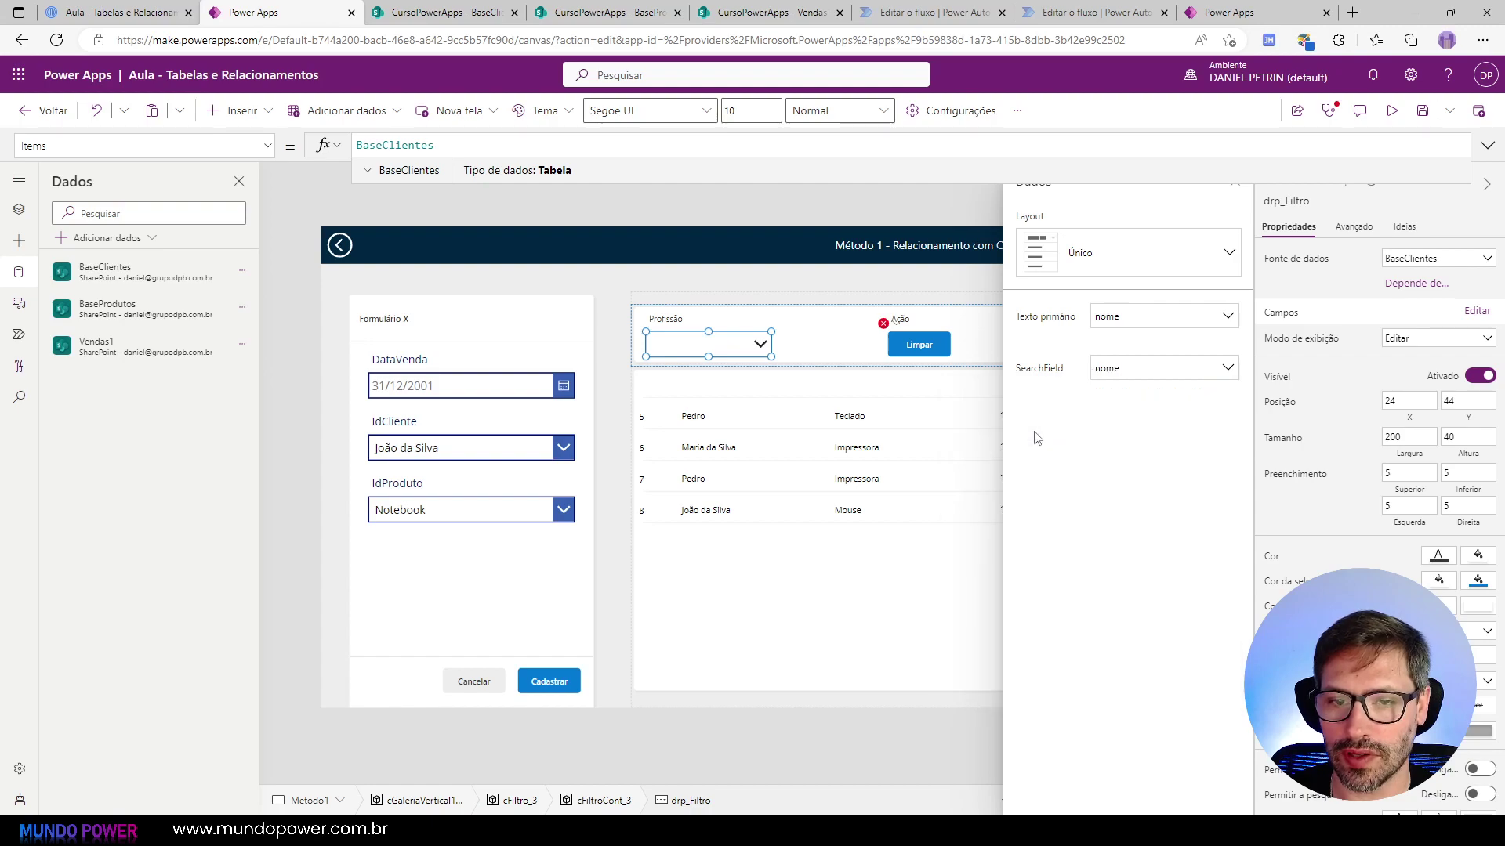
Step: Choose the first listed customer in the filter combo box and view its options in the app preview
{"action": "left_click", "coordinate": [739, 341]}
{"action": "left_click", "coordinate": [742, 359]}
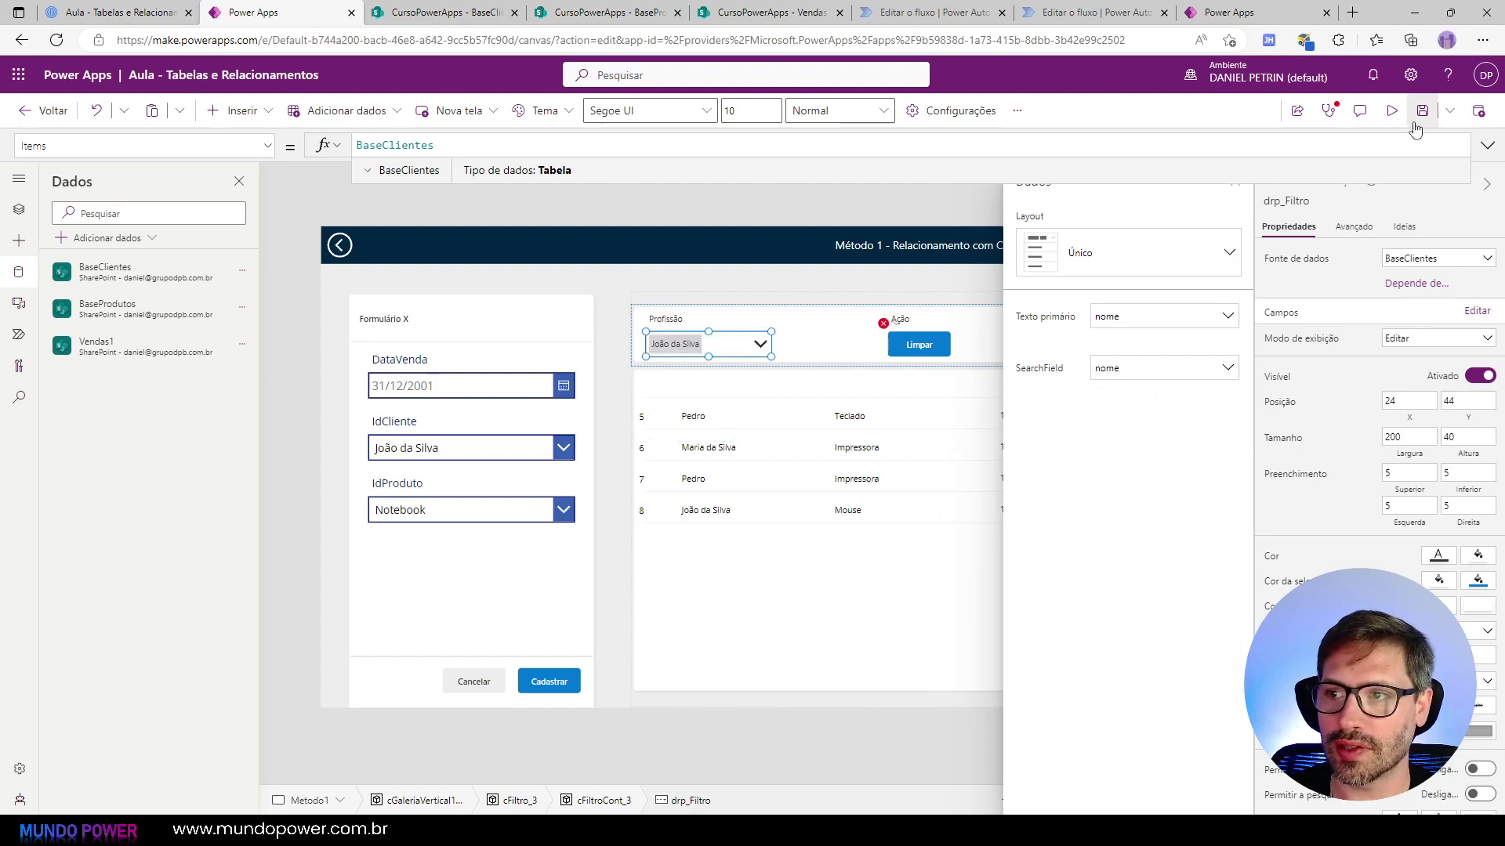
{"action": "left_click", "coordinate": [1392, 110]}
{"action": "left_click", "coordinate": [752, 274]}
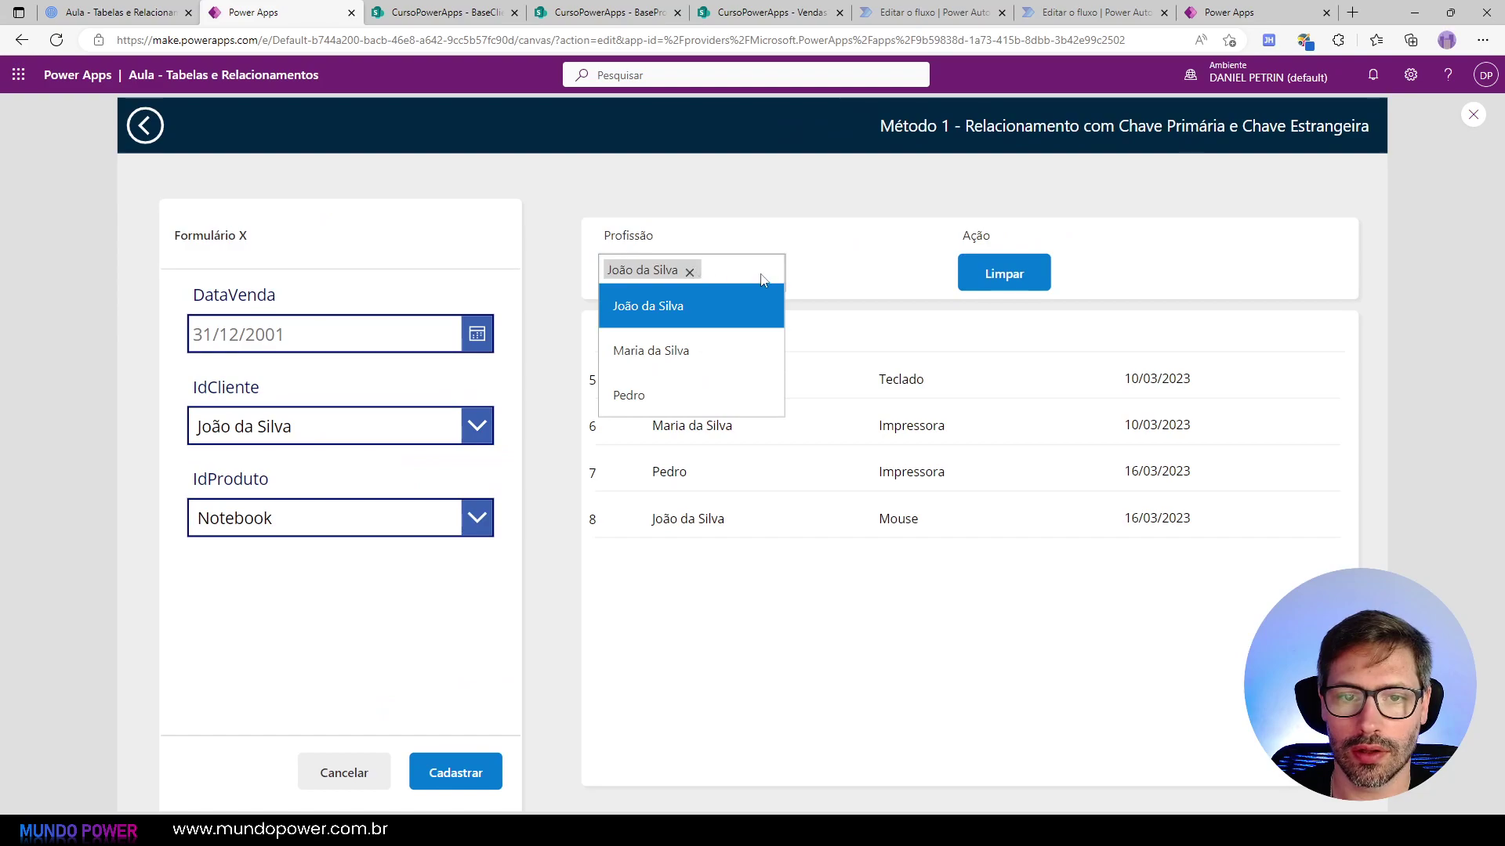
{"action": "key", "text": "Escape"}
{"action": "key", "text": "Escape"}
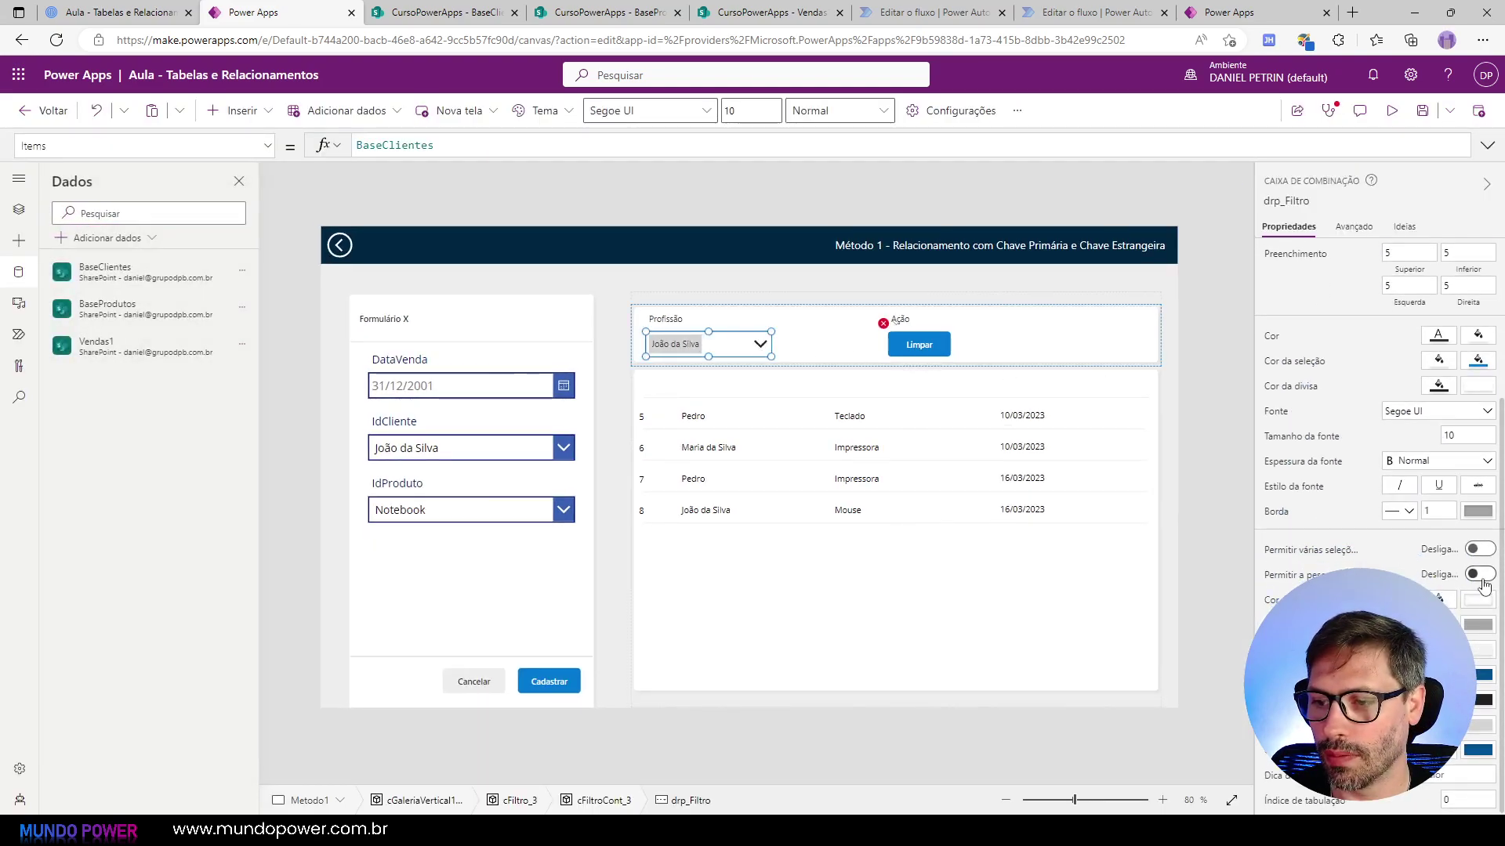
Step: Turn on searching for the filter combo box and test it by searching for and choosing a customer in the app preview
{"action": "left_click", "coordinate": [1480, 575]}
{"action": "left_click", "coordinate": [1392, 111]}
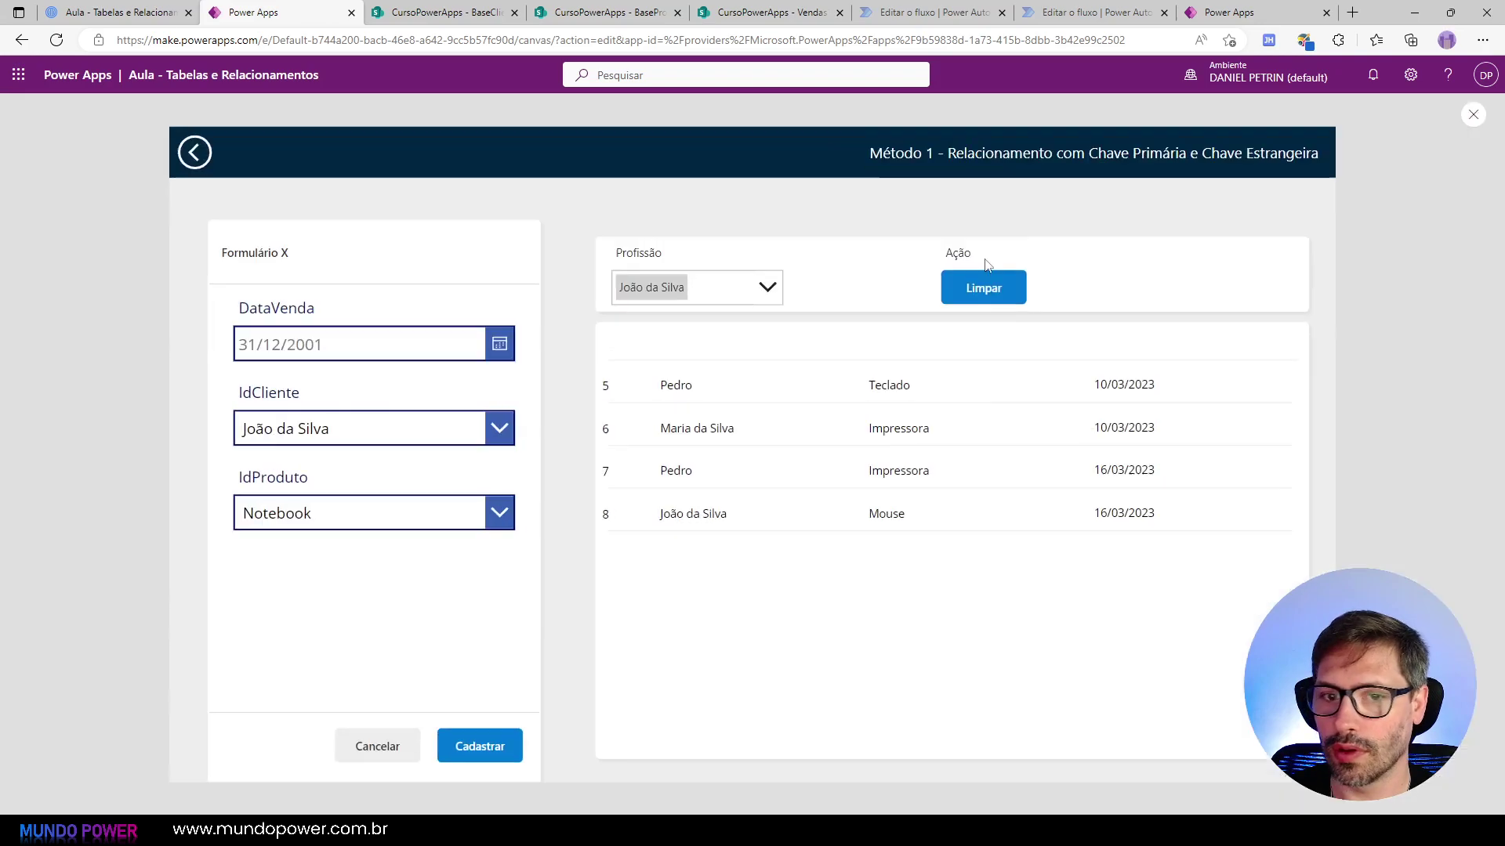
{"action": "left_click", "coordinate": [761, 285]}
{"action": "type", "text": "Pedro"}
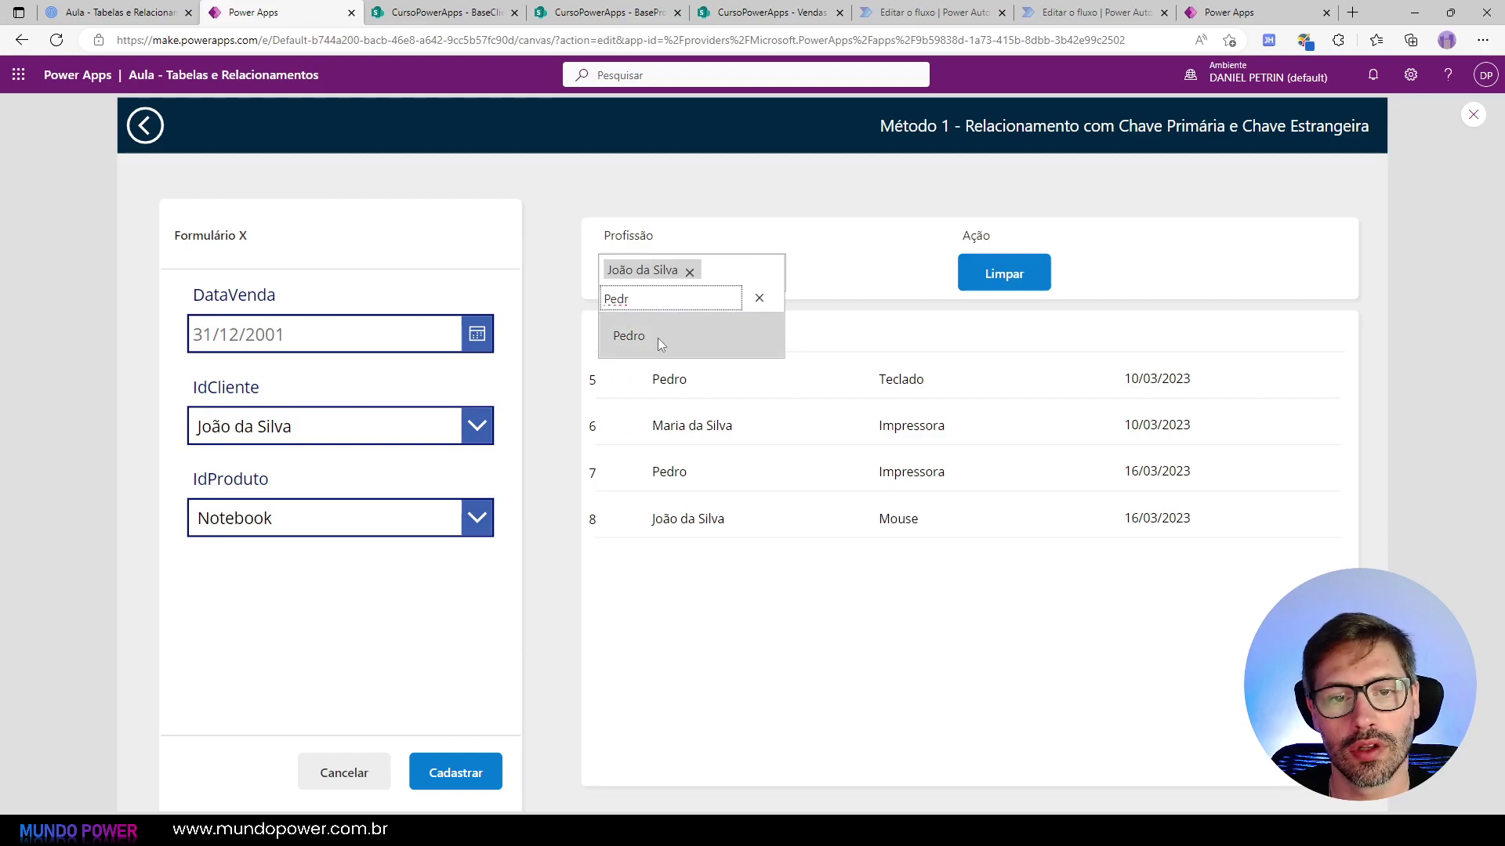
{"action": "left_click", "coordinate": [657, 337]}
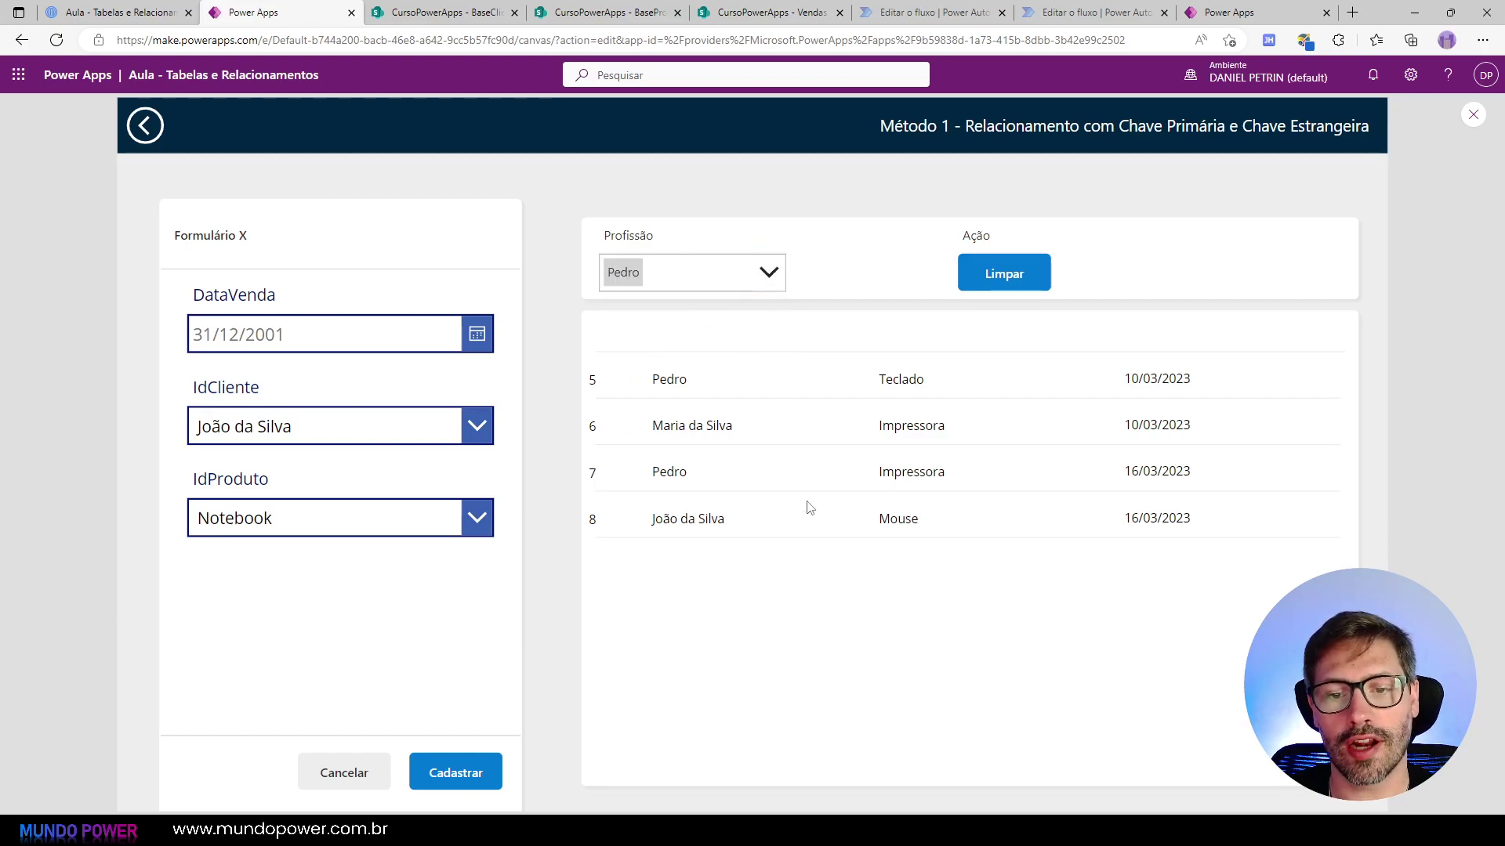
{"action": "key", "text": "Escape"}
Step: Inspect the warning on the drp_Filtro combo box and its available help options
{"action": "left_click", "coordinate": [734, 349]}
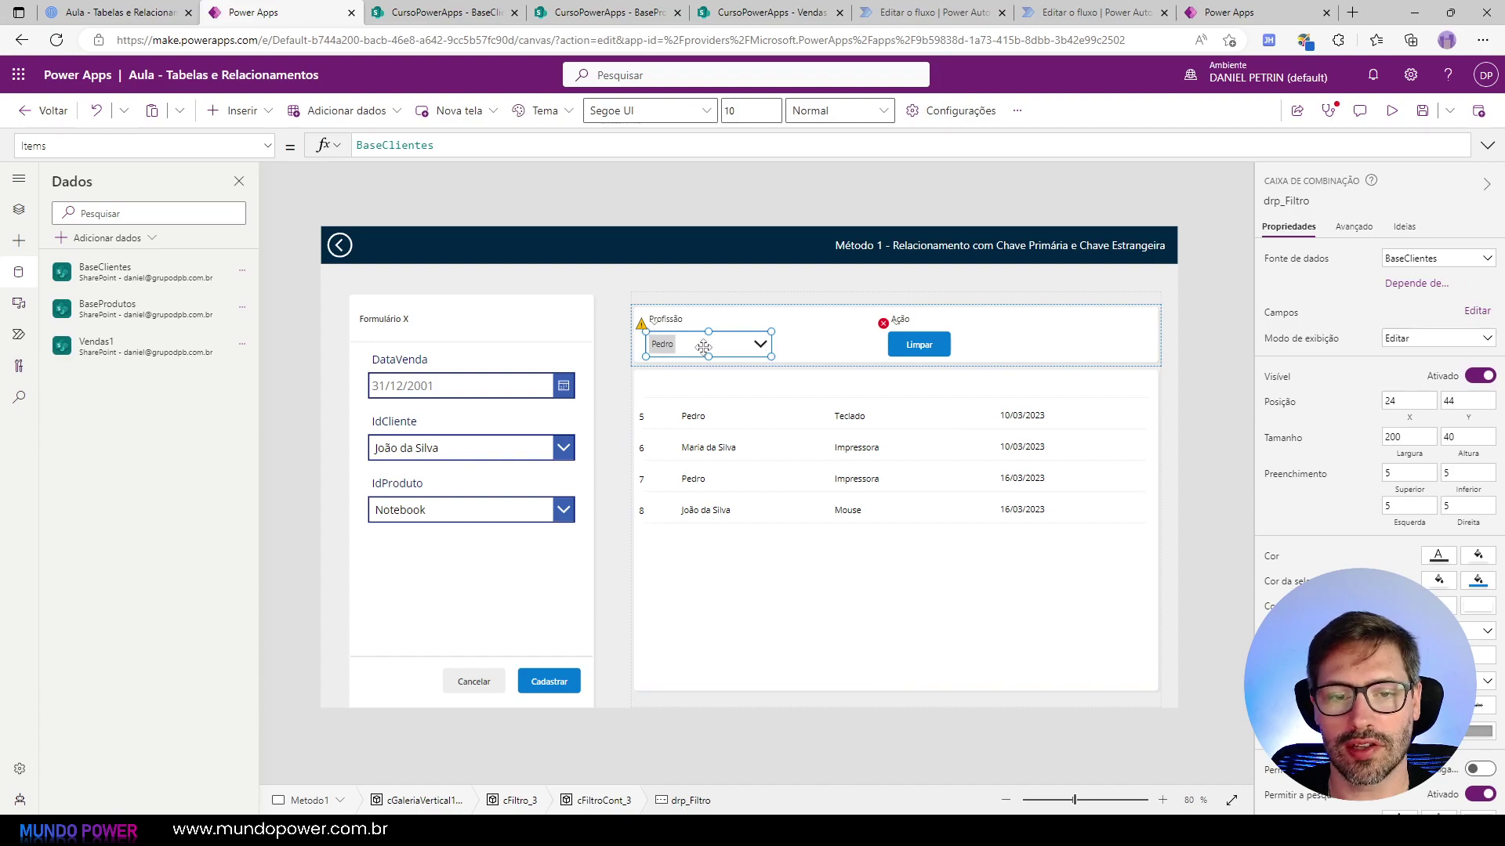
{"action": "left_click", "coordinate": [646, 329]}
{"action": "left_click", "coordinate": [676, 348]}
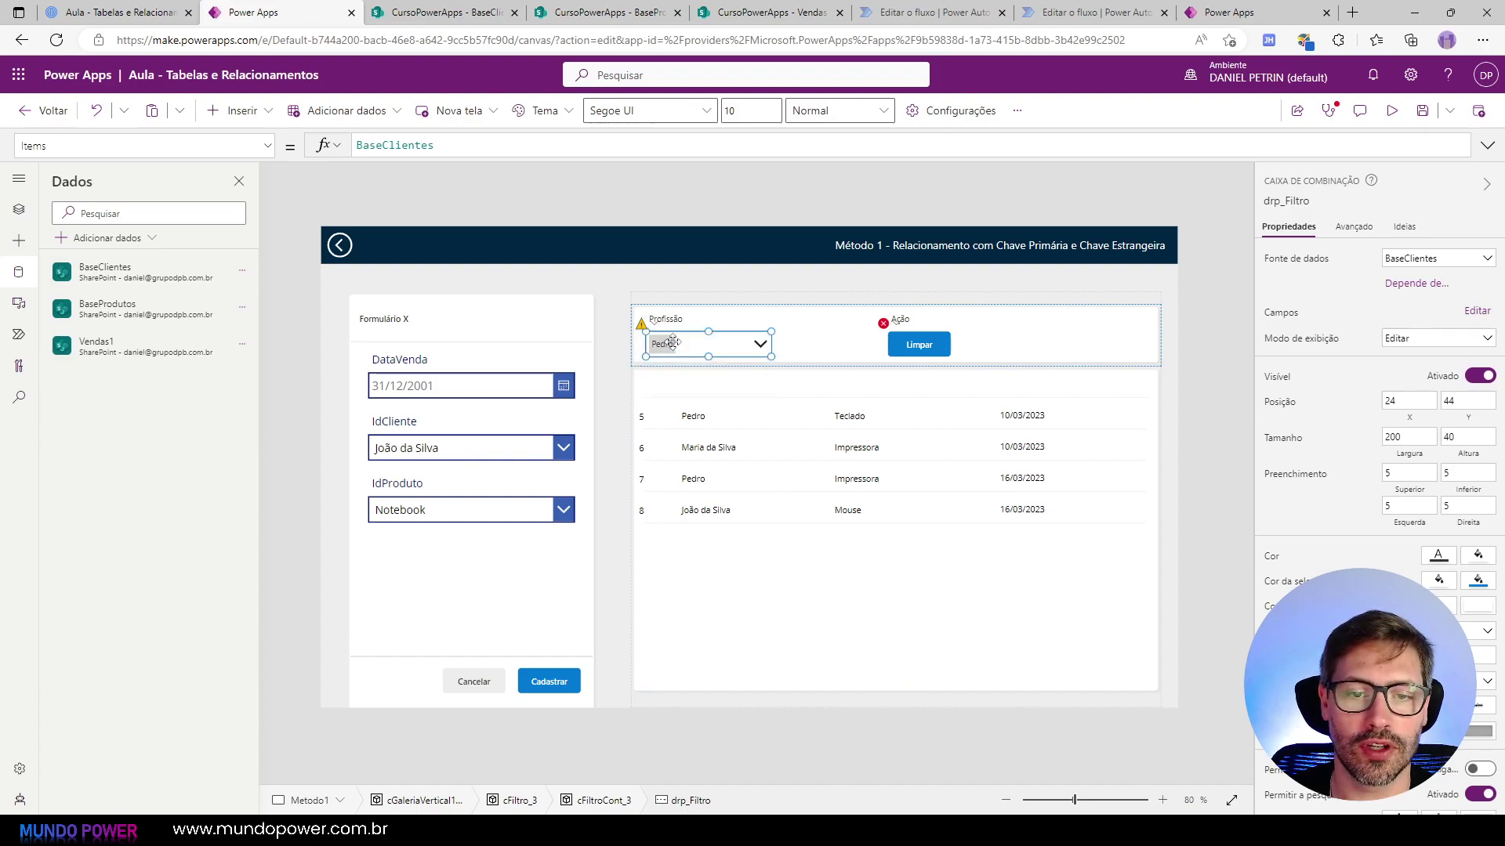
{"action": "left_click", "coordinate": [649, 326]}
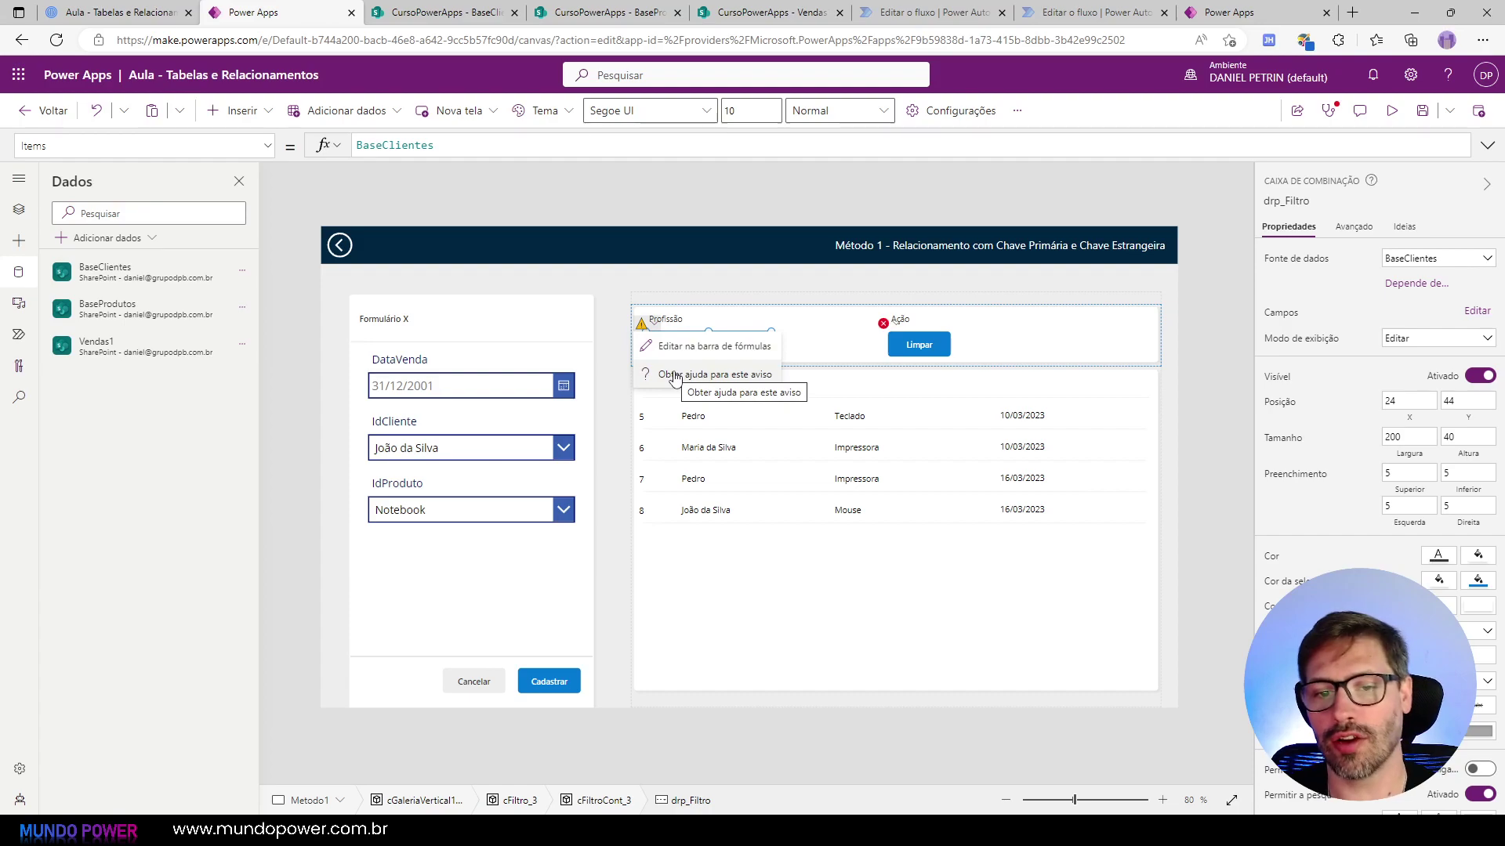
{"action": "left_click", "coordinate": [680, 347]}
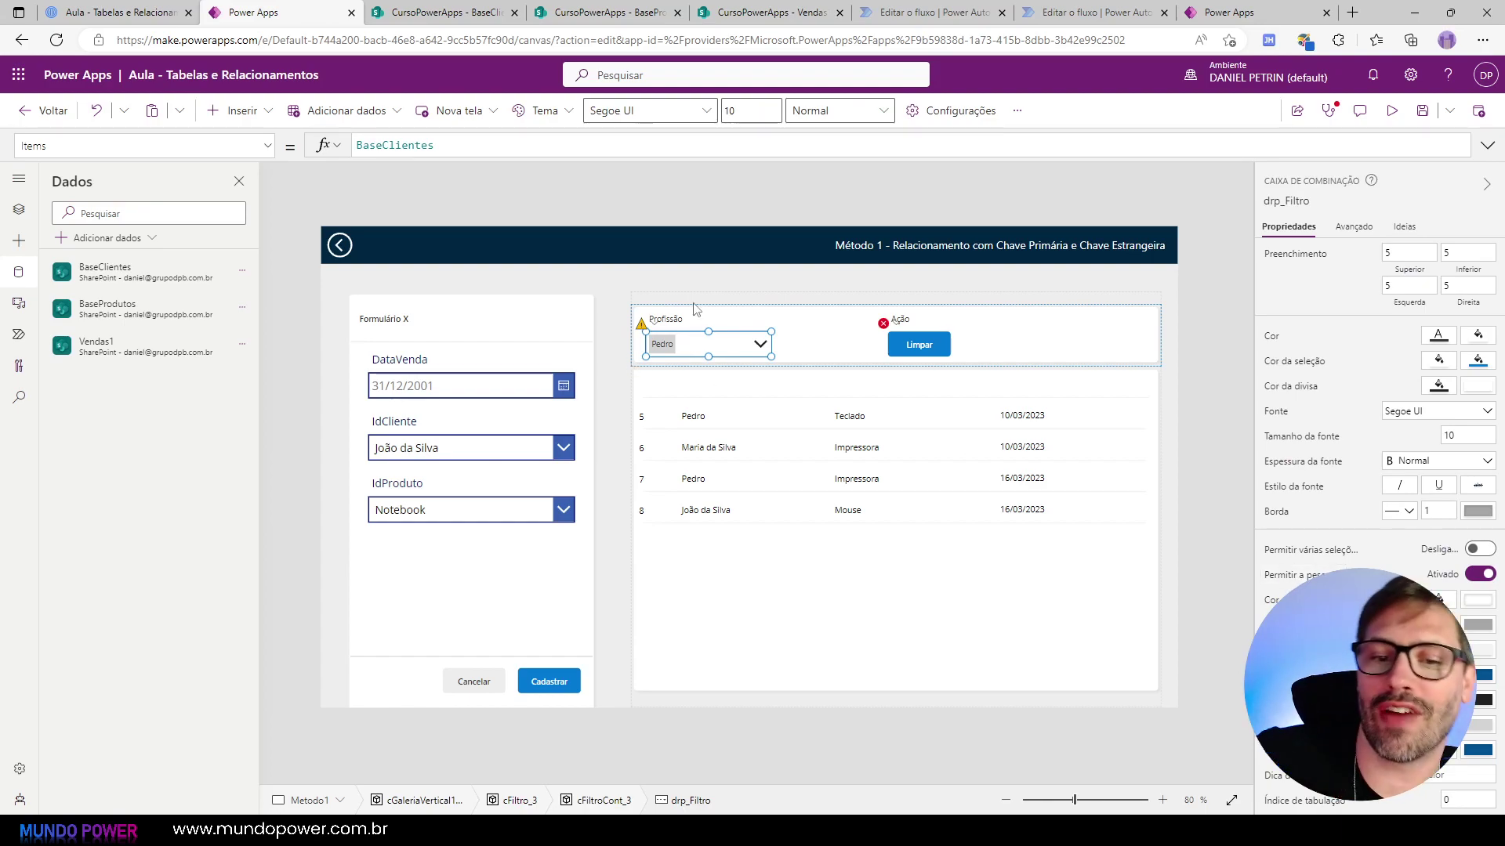
{"action": "left_click", "coordinate": [713, 207]}
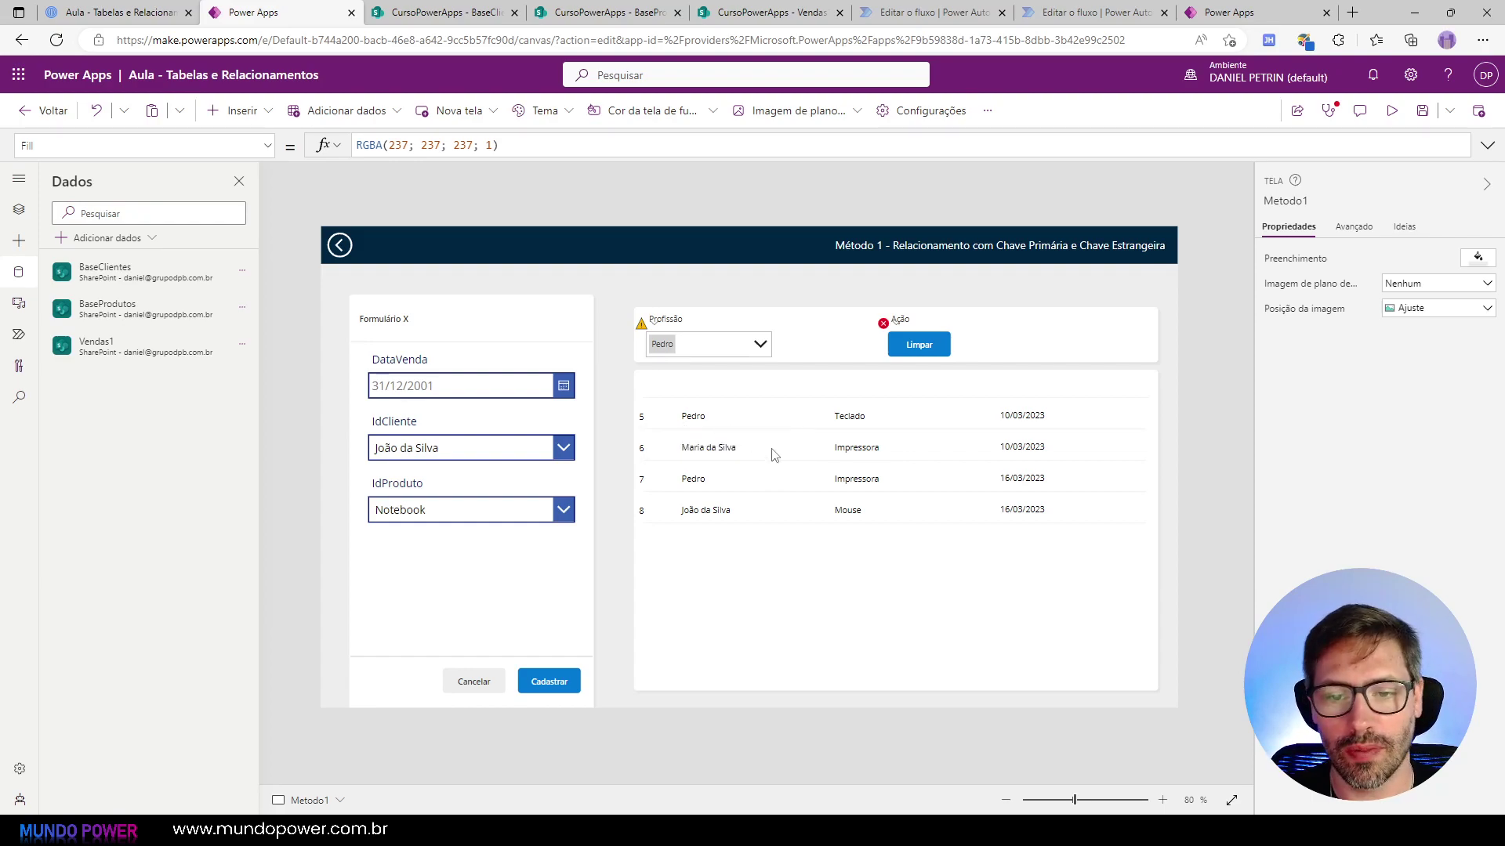
Step: Start wrapping Vendas1 in a Filter function in the galItens_6 gallery's Items formula
{"action": "left_click", "coordinate": [806, 495]}
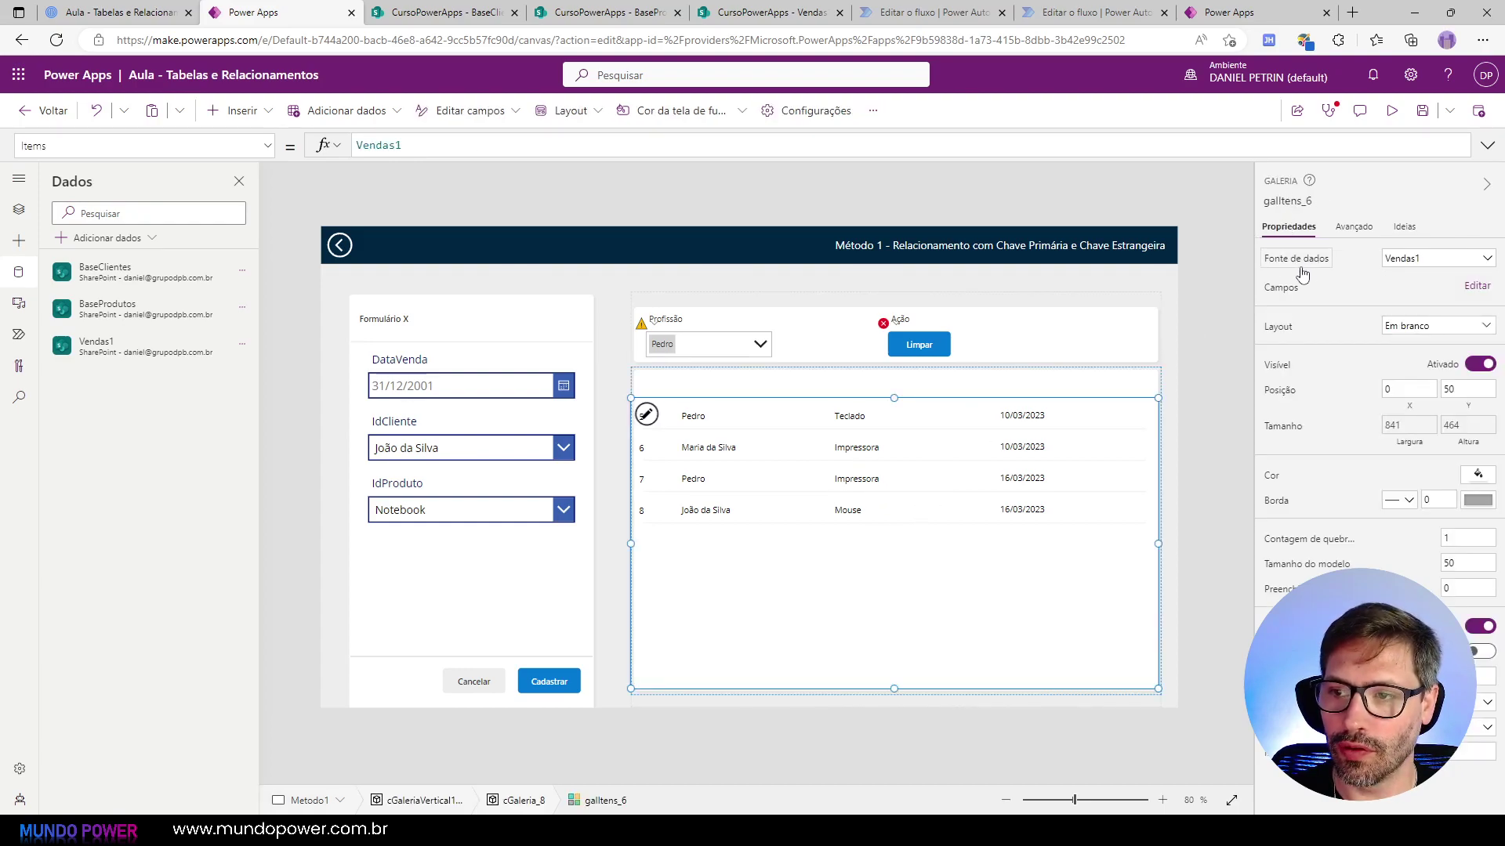
{"action": "left_click", "coordinate": [698, 153]}
{"action": "type", "text": "Filter("}
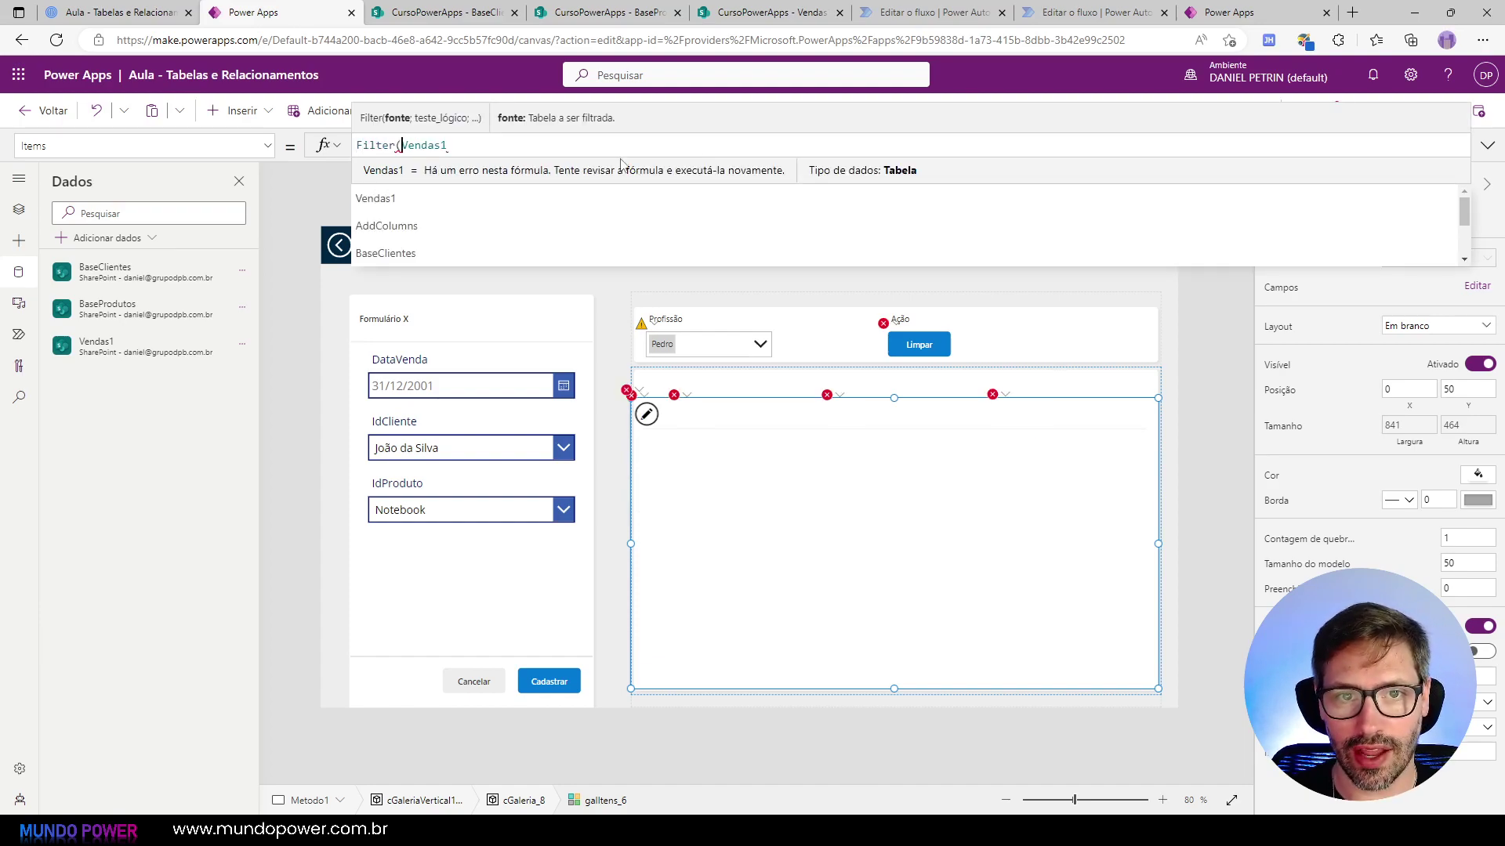
{"action": "left_click", "coordinate": [633, 147]}
{"action": "type", "text": ";"}
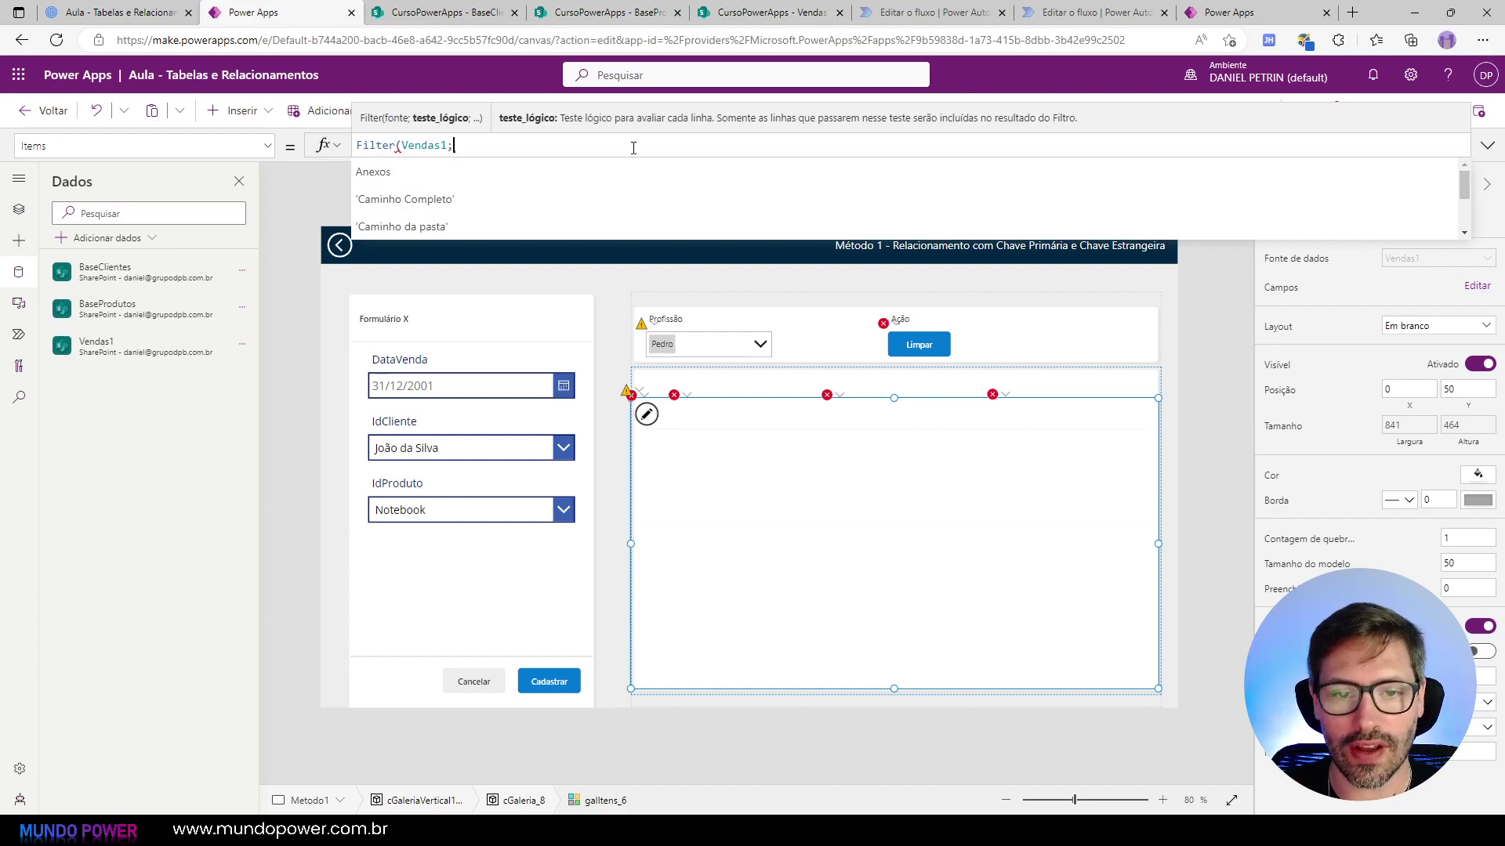
Step: Check the filter combo box's name and complete the gallery formula as Filter(Vendas1;IdCliente=drp_Filtro.Selected.ID)
{"action": "left_click", "coordinate": [753, 335]}
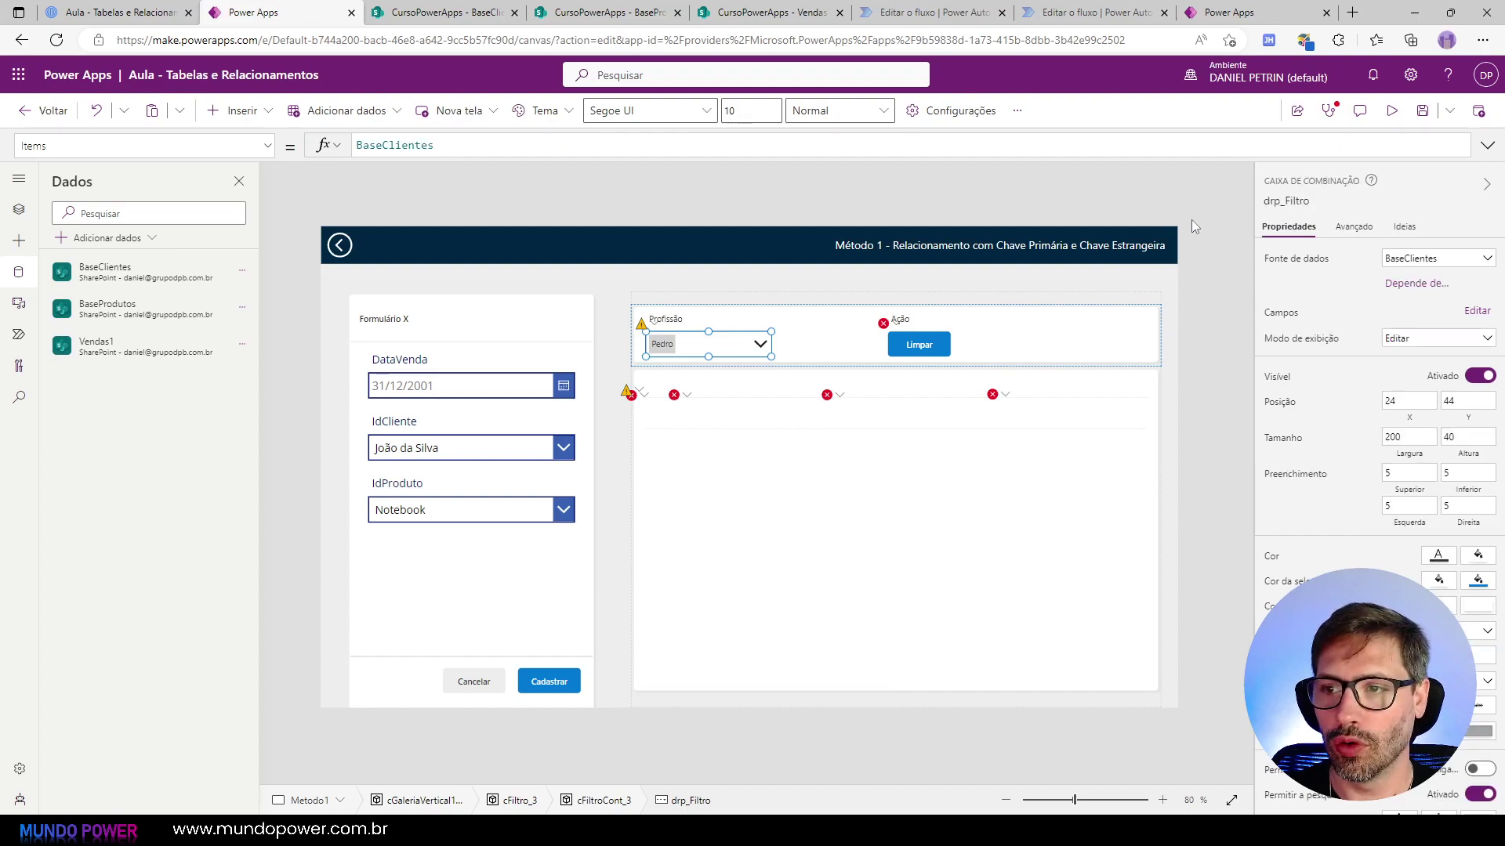
{"action": "left_click", "coordinate": [1306, 201]}
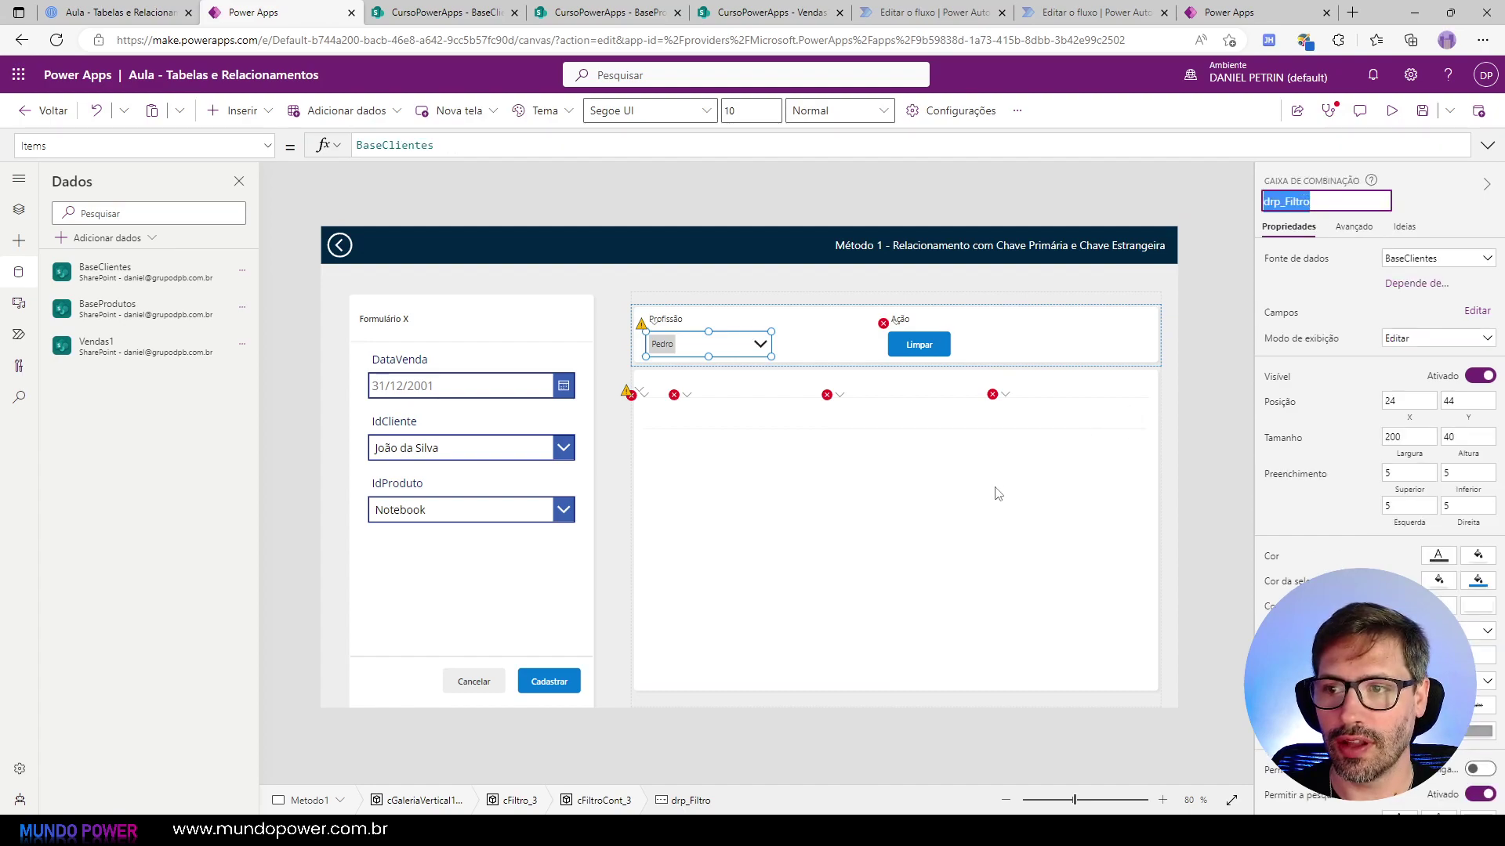
{"action": "left_click", "coordinate": [972, 506]}
{"action": "left_click", "coordinate": [510, 147]}
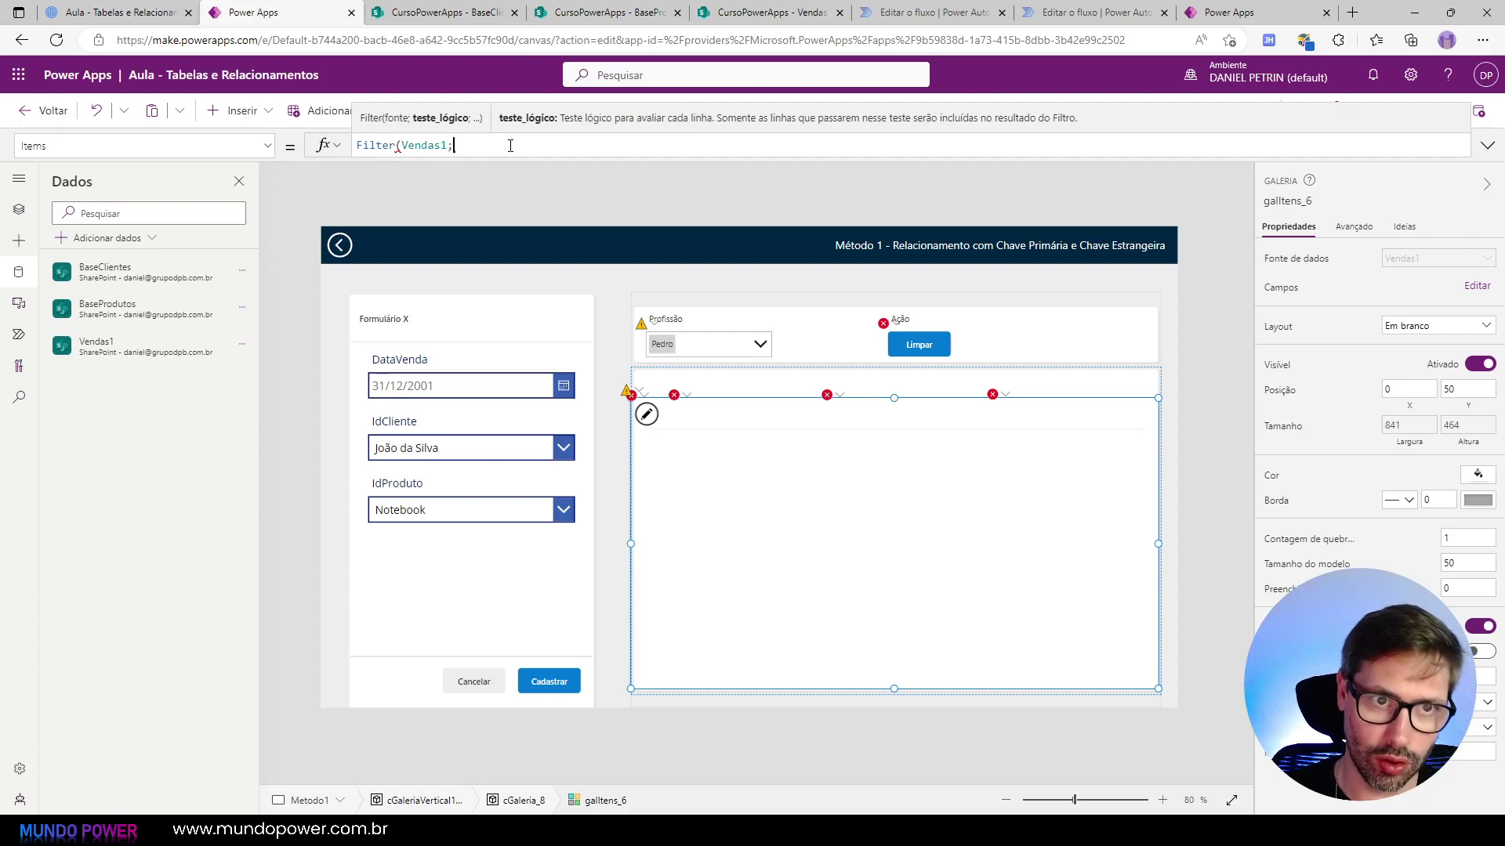
{"action": "type", "text": "IdCliente"}
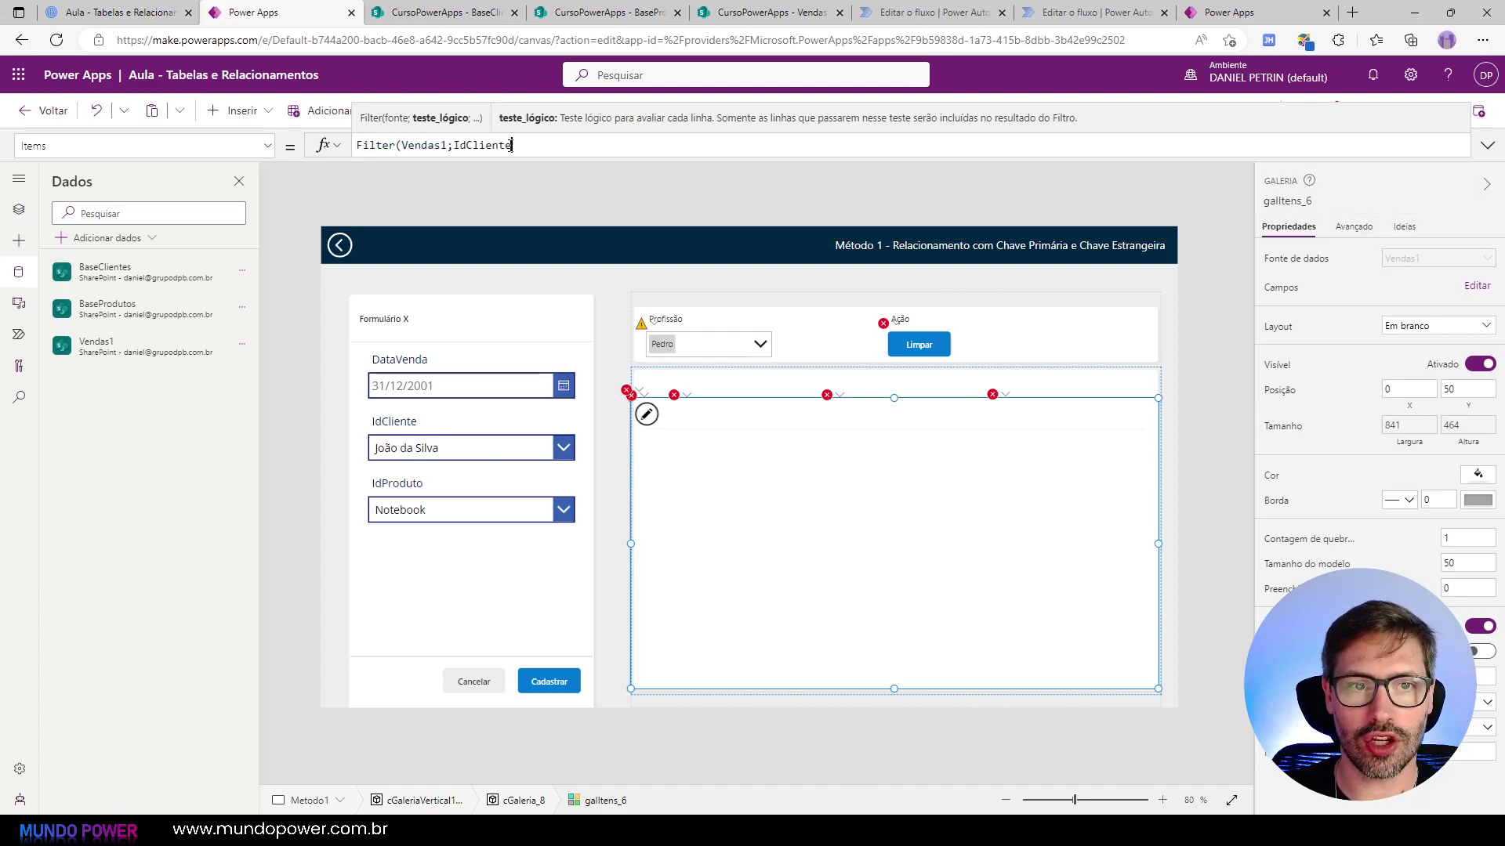
{"action": "type", "text": "=drp_Filtro"}
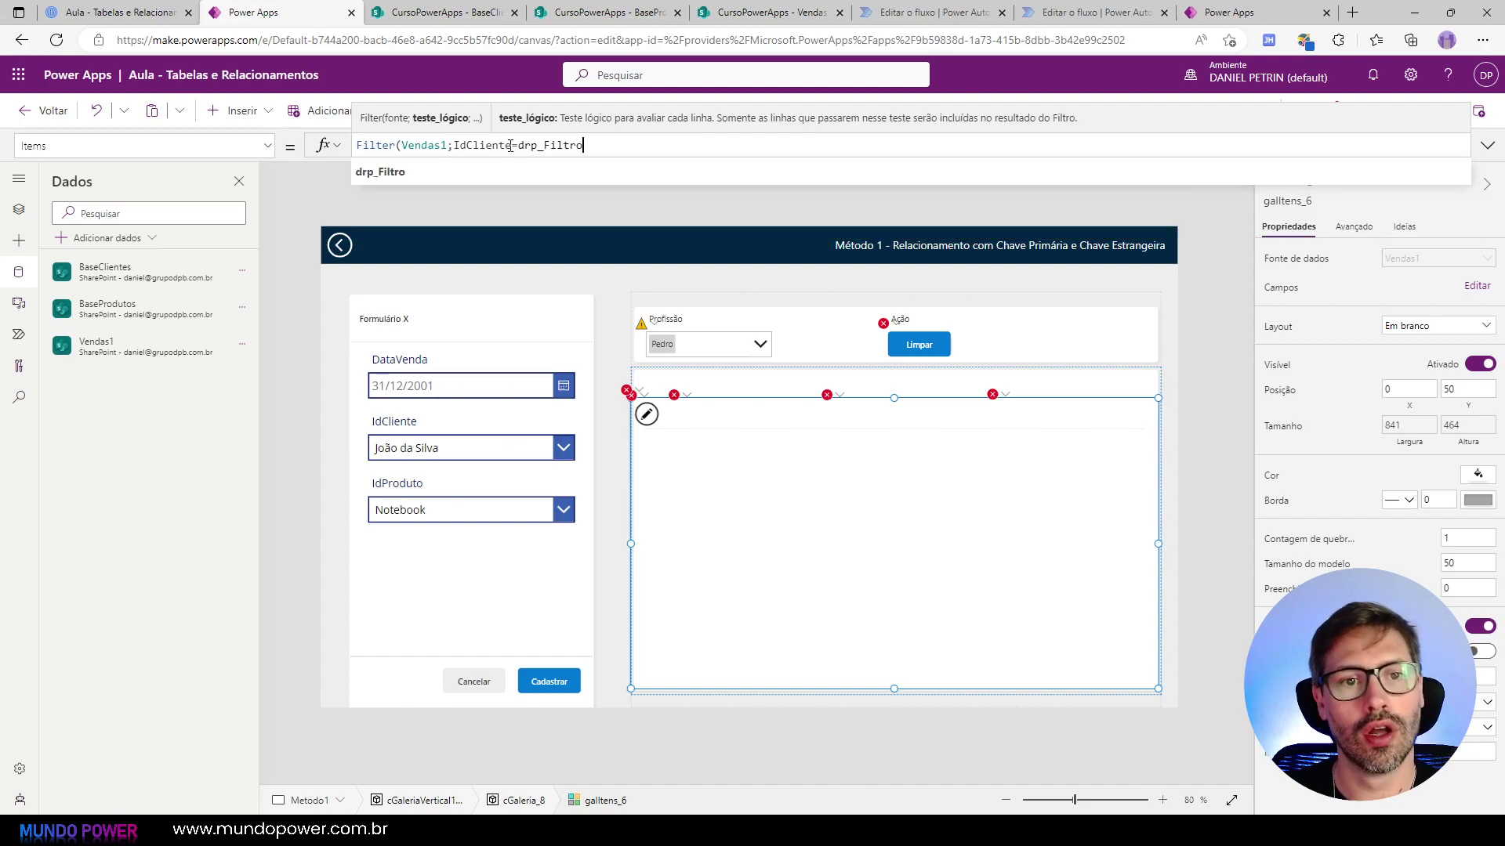
{"action": "type", "text": ".Sele"}
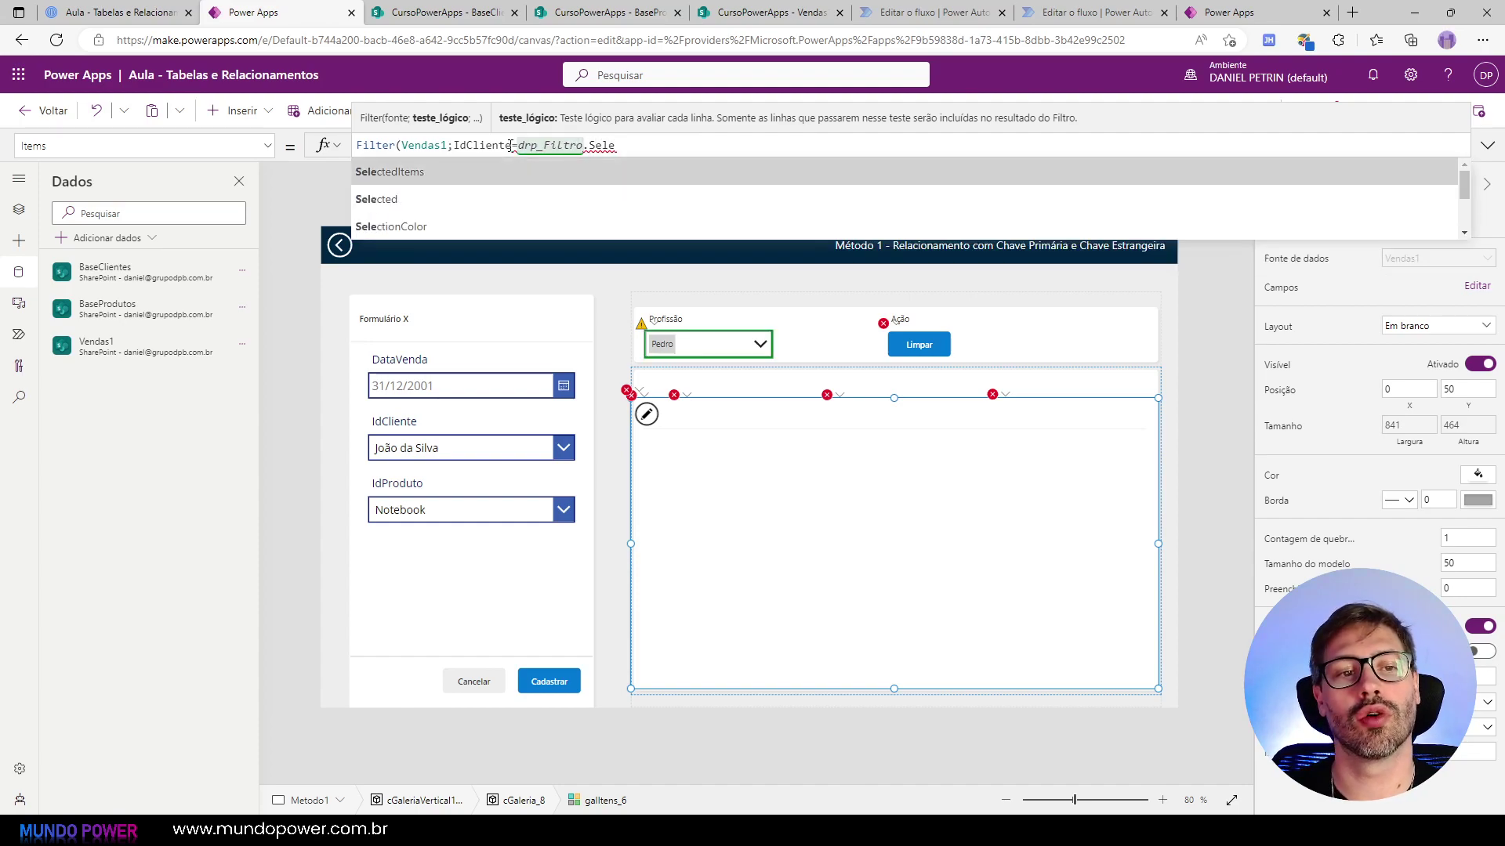
{"action": "type", "text": "cted.ID)"}
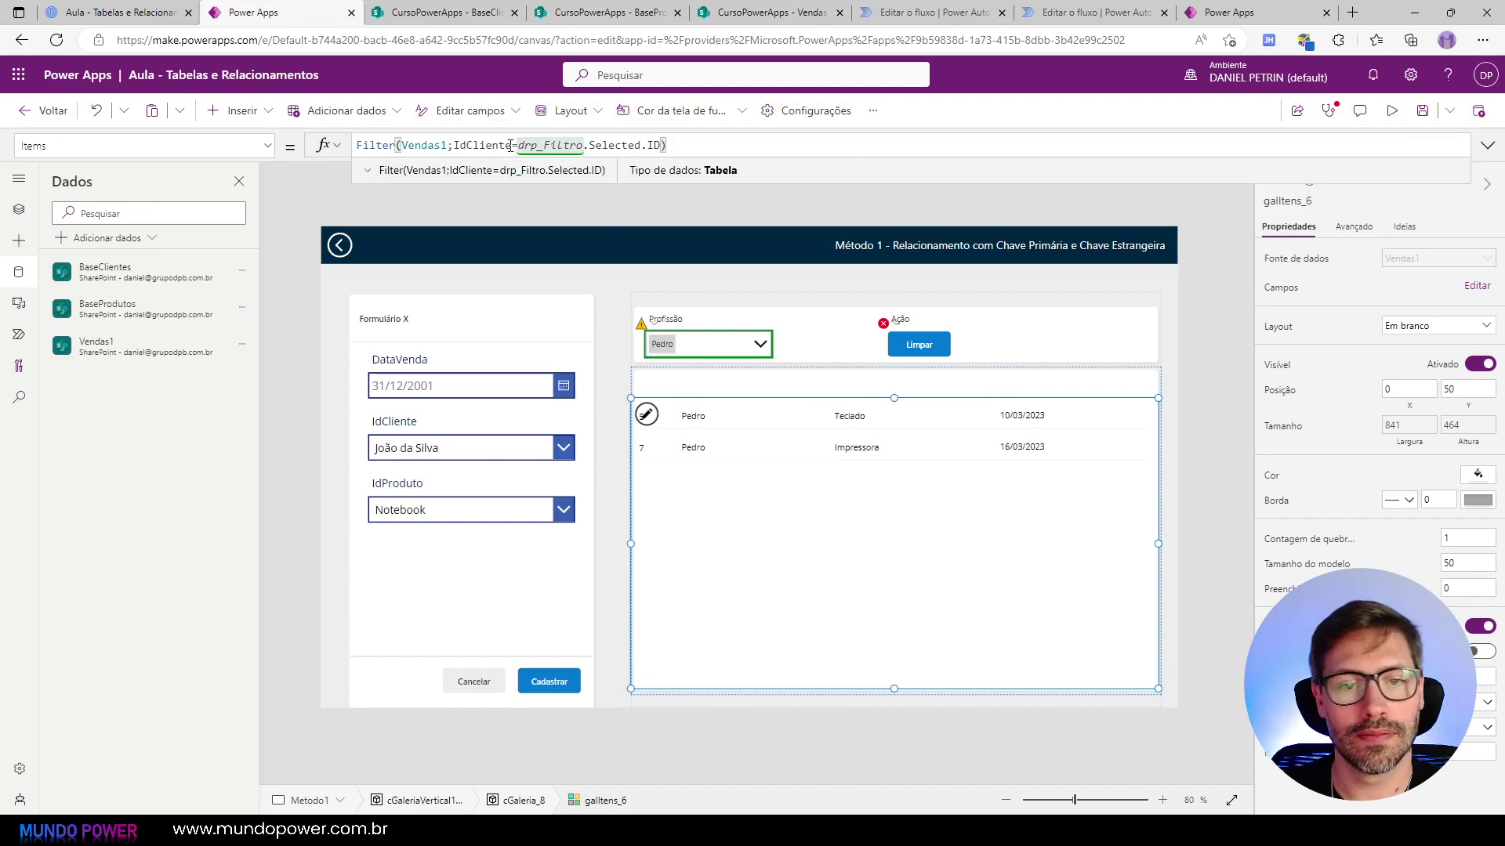
Step: Preview the app, clear the current customer filter and filter the gallery by the first listed customer
{"action": "left_click", "coordinate": [1391, 111]}
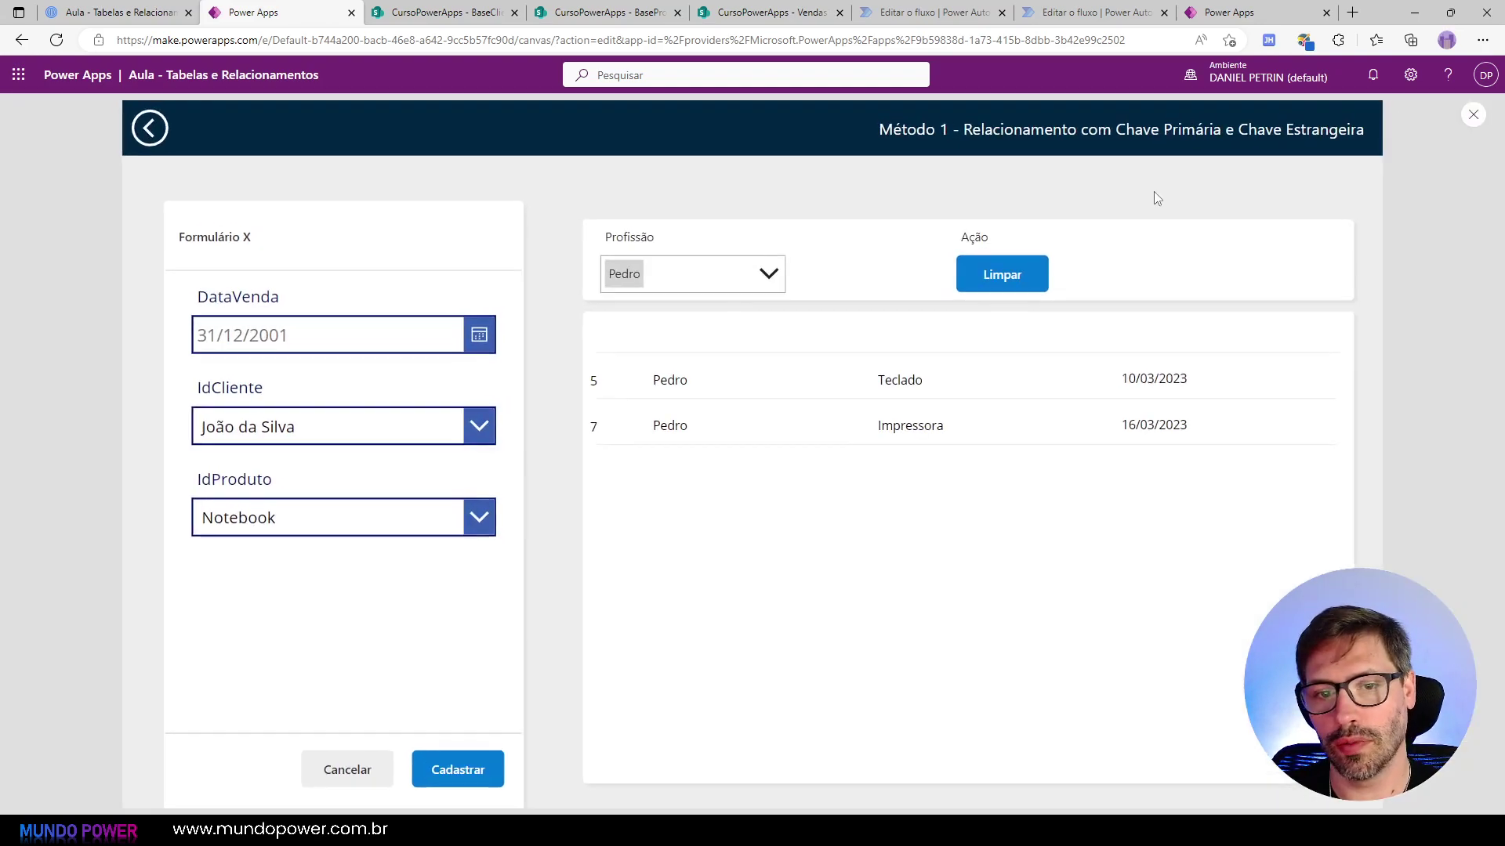
{"action": "left_click", "coordinate": [772, 276]}
{"action": "left_click", "coordinate": [756, 299]}
{"action": "left_click", "coordinate": [652, 272]}
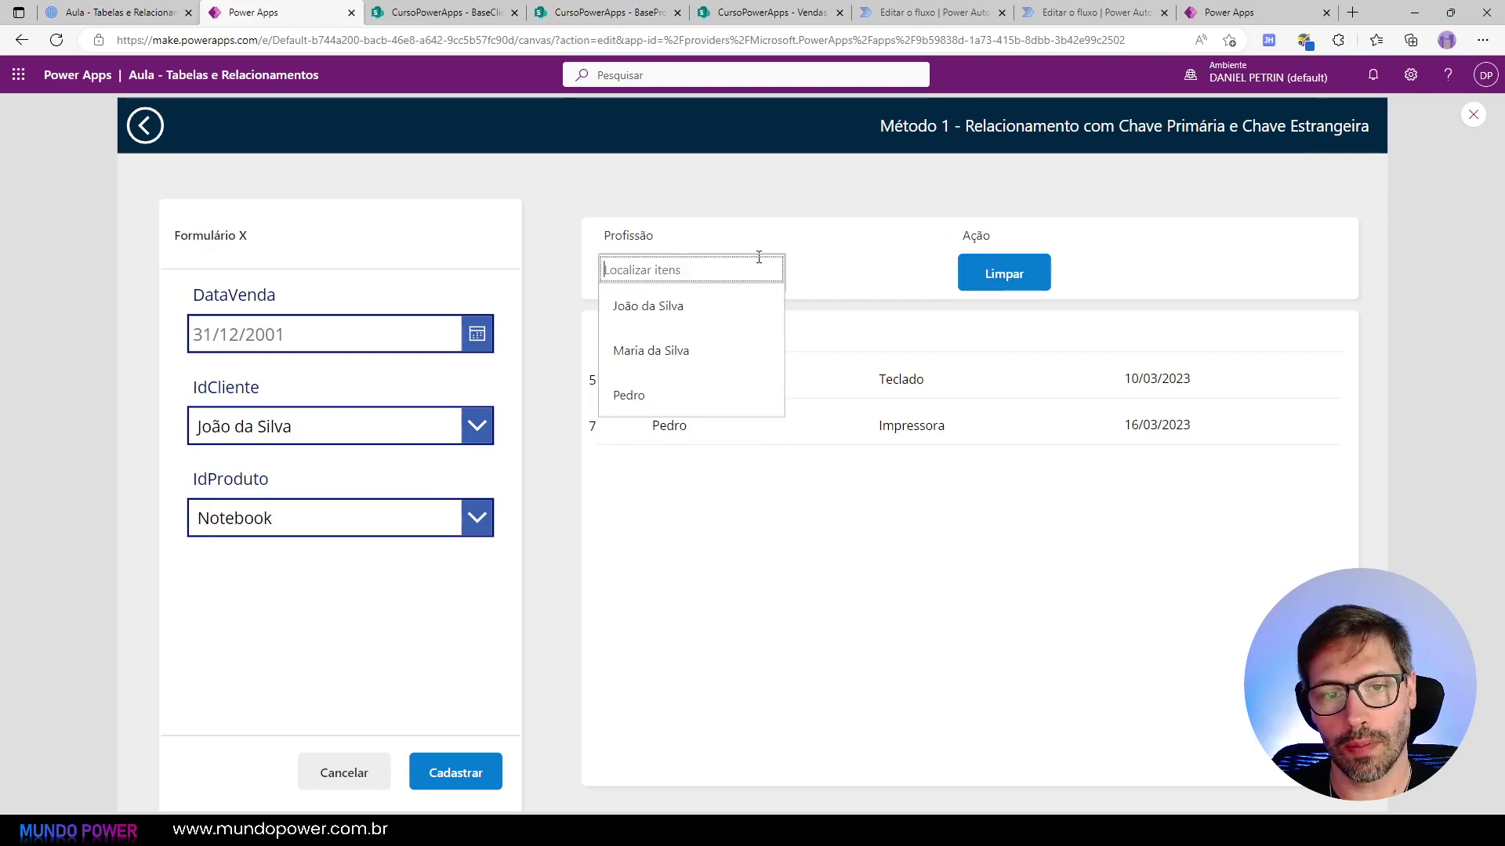
{"action": "left_click", "coordinate": [731, 266]}
{"action": "left_click", "coordinate": [728, 272]}
{"action": "left_click", "coordinate": [716, 308]}
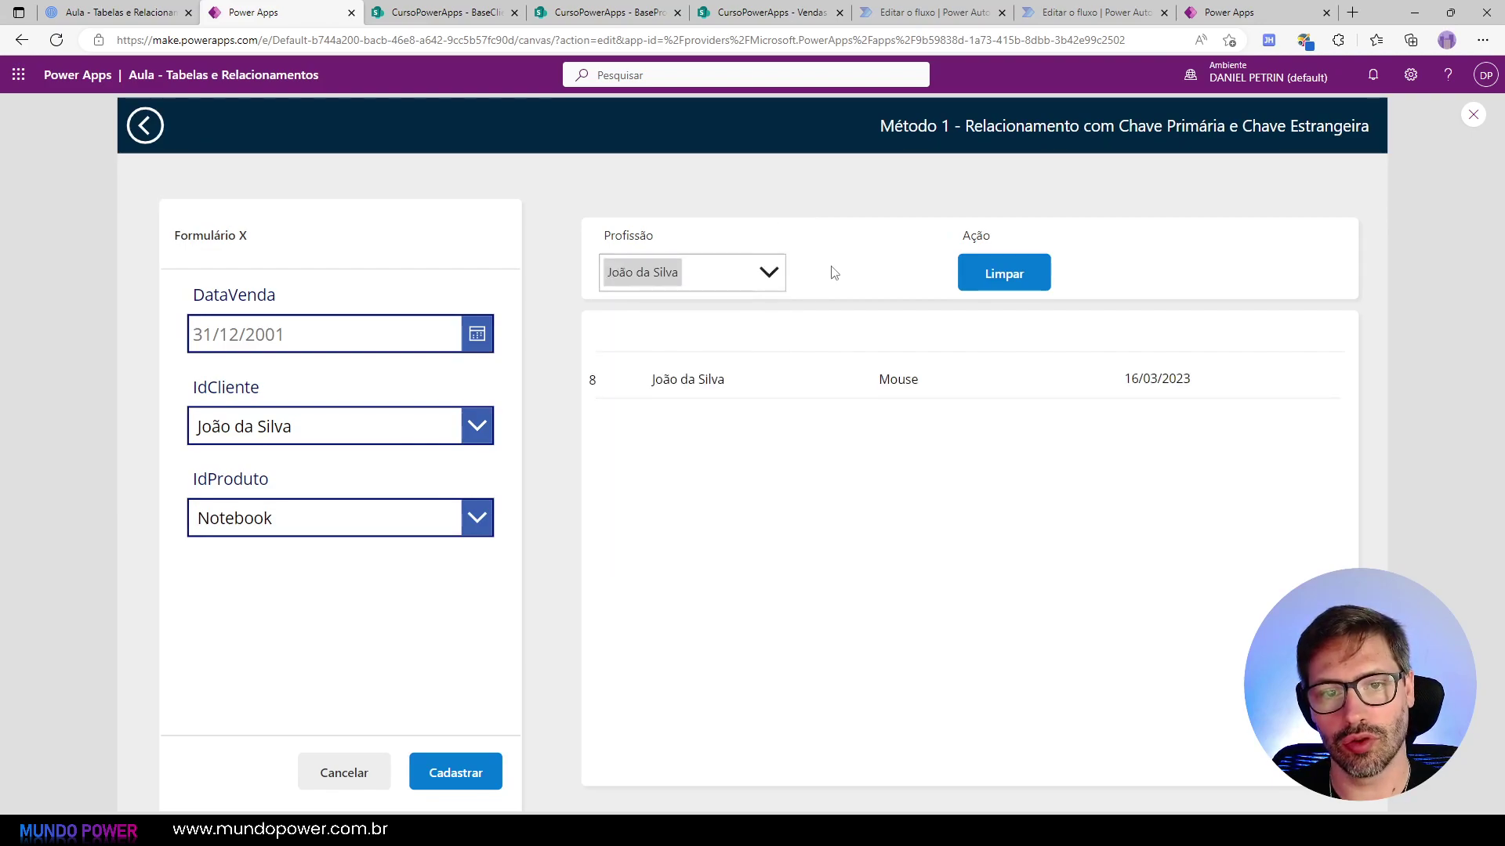
Step: Switch the filter to the second listed customer, clear the selection to test the empty filter, and exit the preview
{"action": "left_click", "coordinate": [731, 272]}
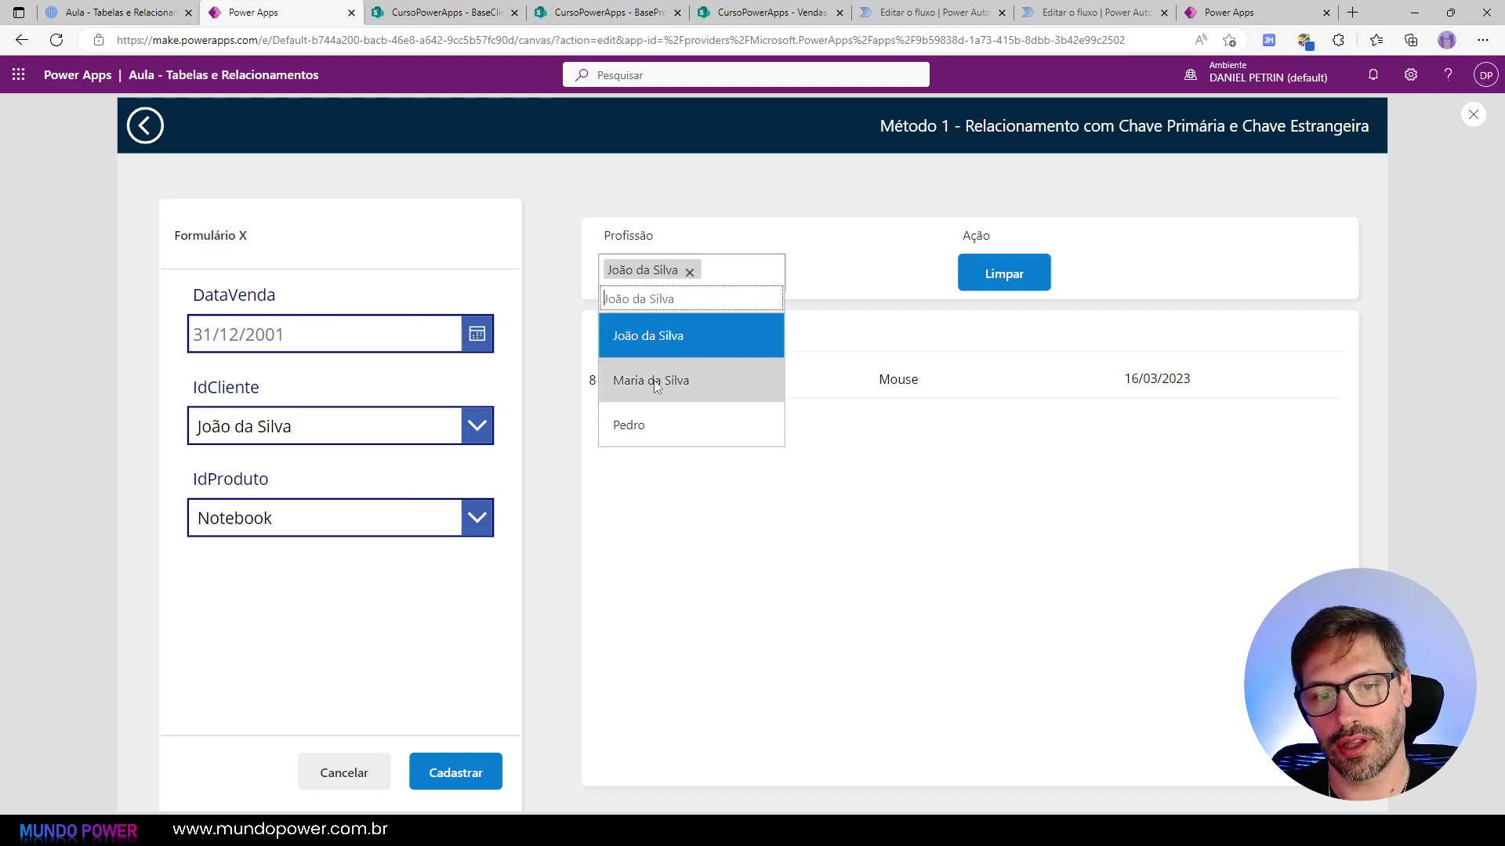
{"action": "left_click", "coordinate": [674, 380]}
{"action": "left_click", "coordinate": [753, 272]}
{"action": "left_click", "coordinate": [692, 271]}
{"action": "left_click", "coordinate": [812, 244]}
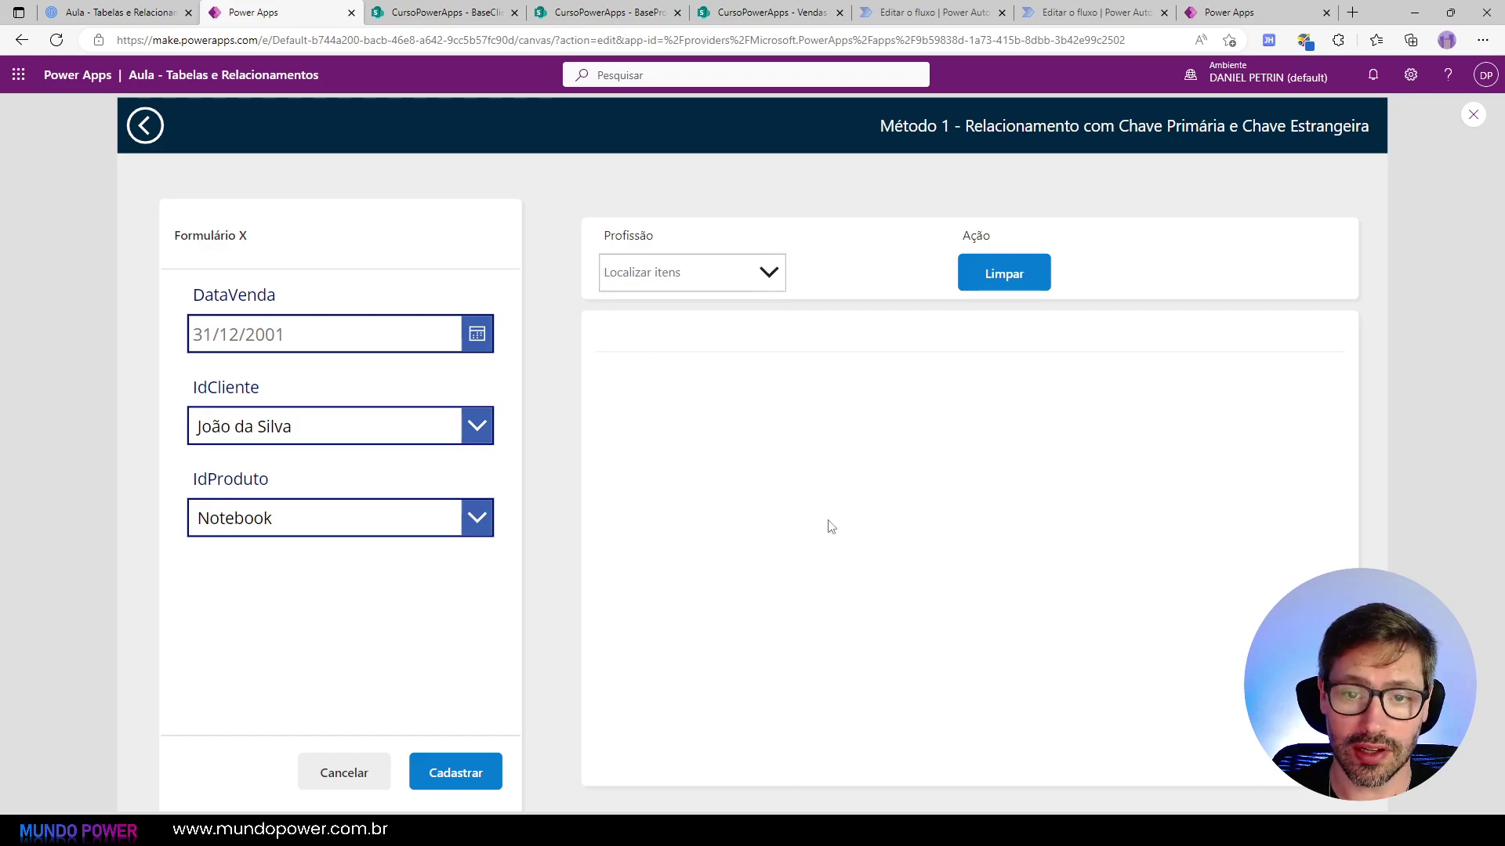
{"action": "key", "text": "Escape"}
Step: Extend the gallery's Filter condition with || IsBlank(drp_Filtro.Selected) to cover an empty customer filter
{"action": "left_click", "coordinate": [923, 497]}
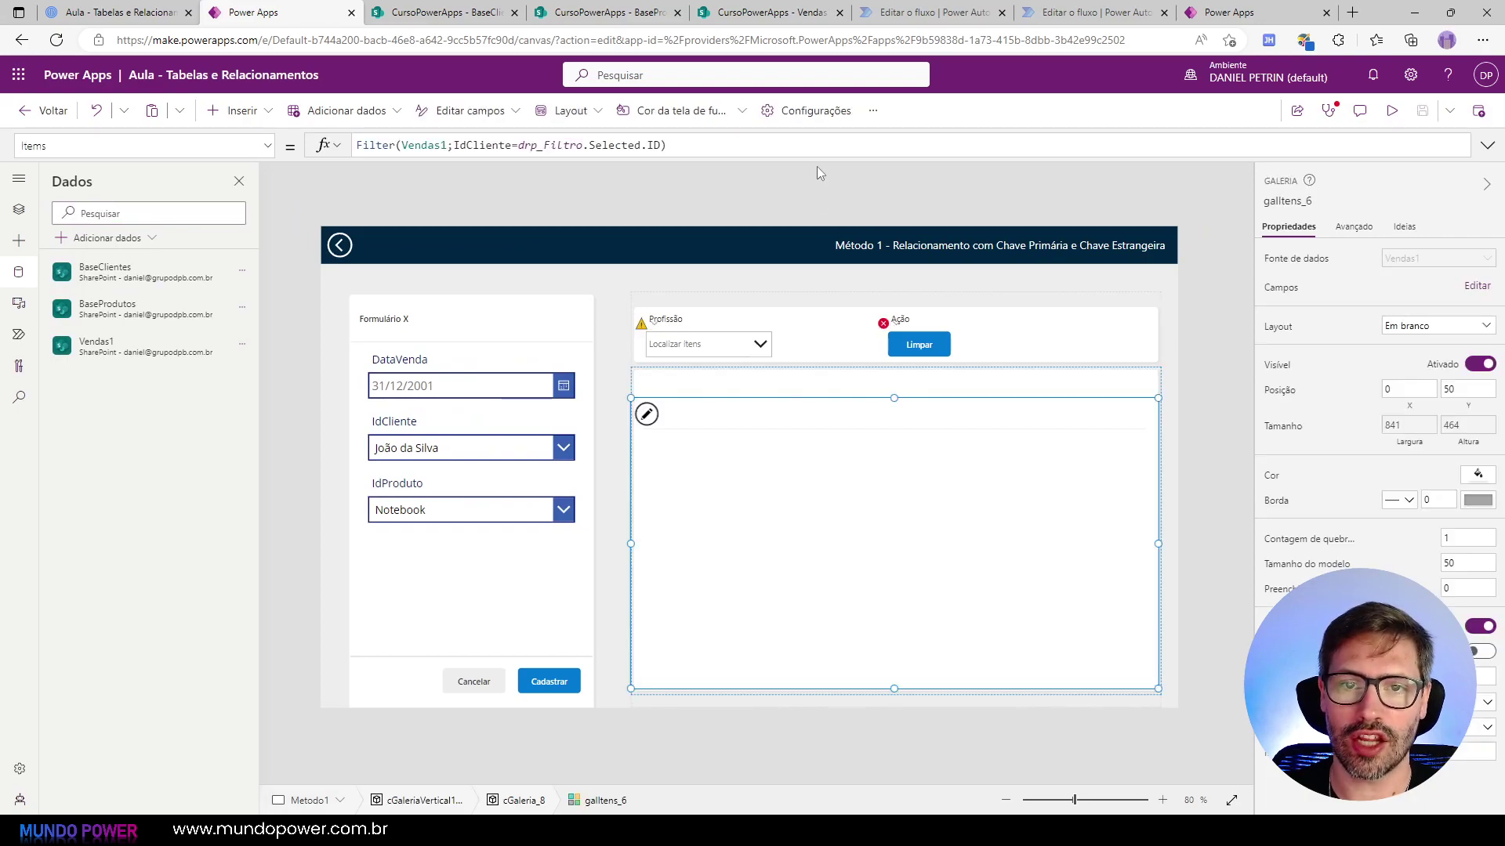
{"action": "left_click", "coordinate": [746, 148]}
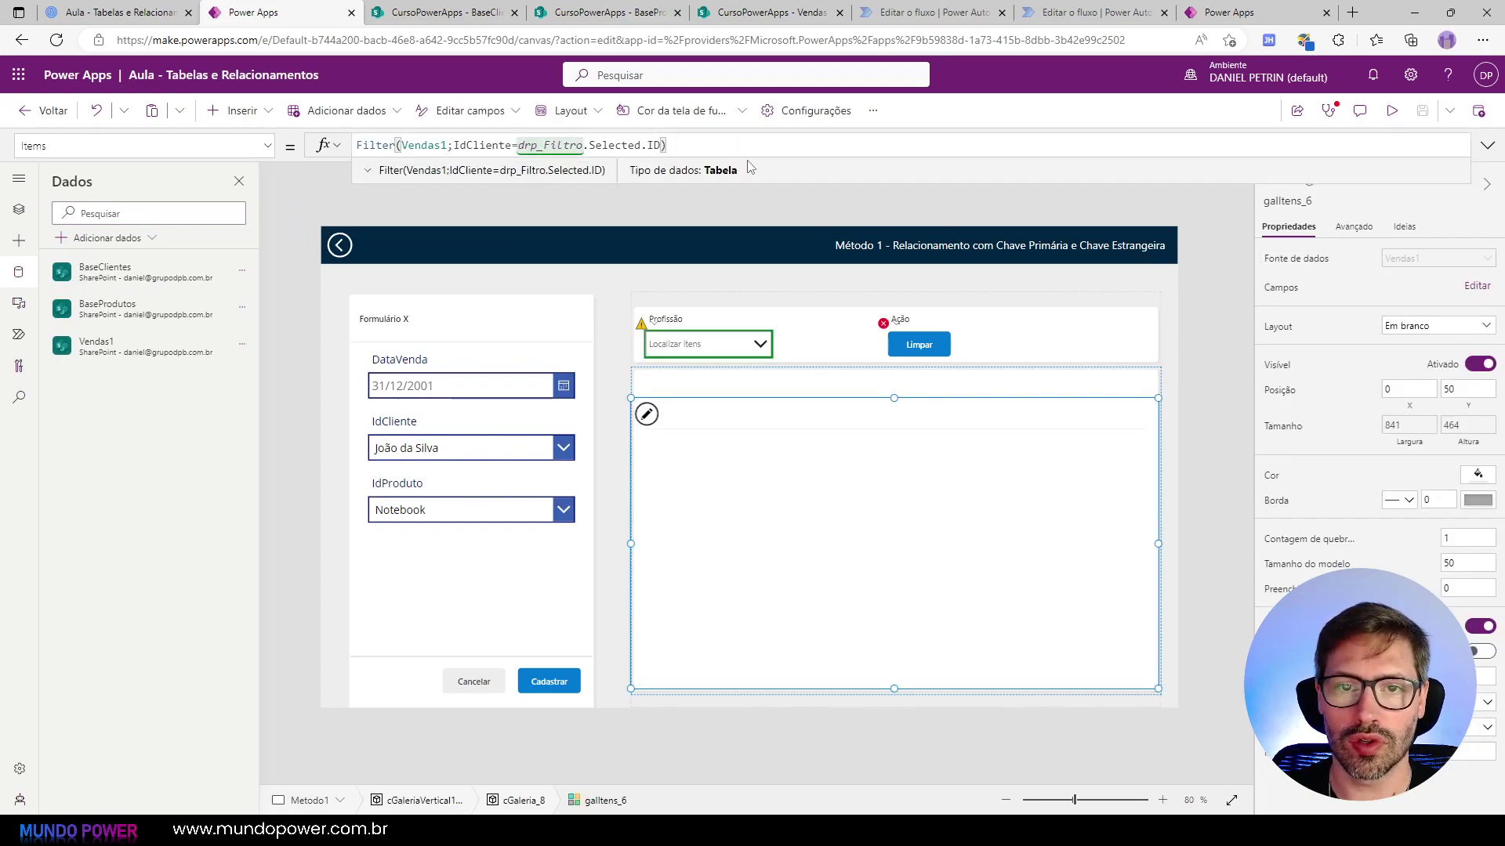
{"action": "left_click", "coordinate": [773, 213]}
{"action": "left_click", "coordinate": [659, 149]}
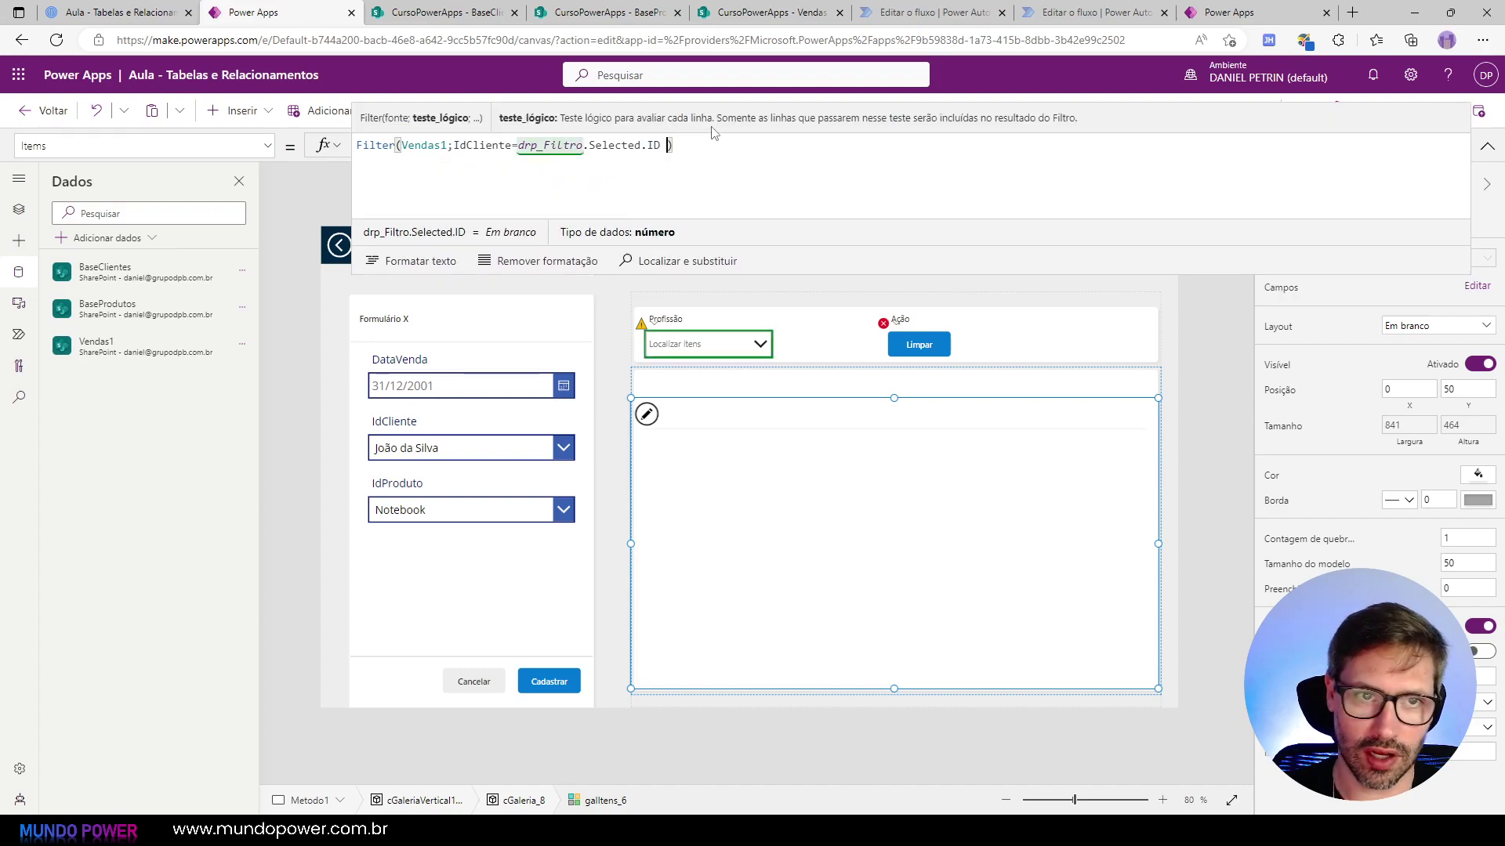
{"action": "type", "text": "|| Is"}
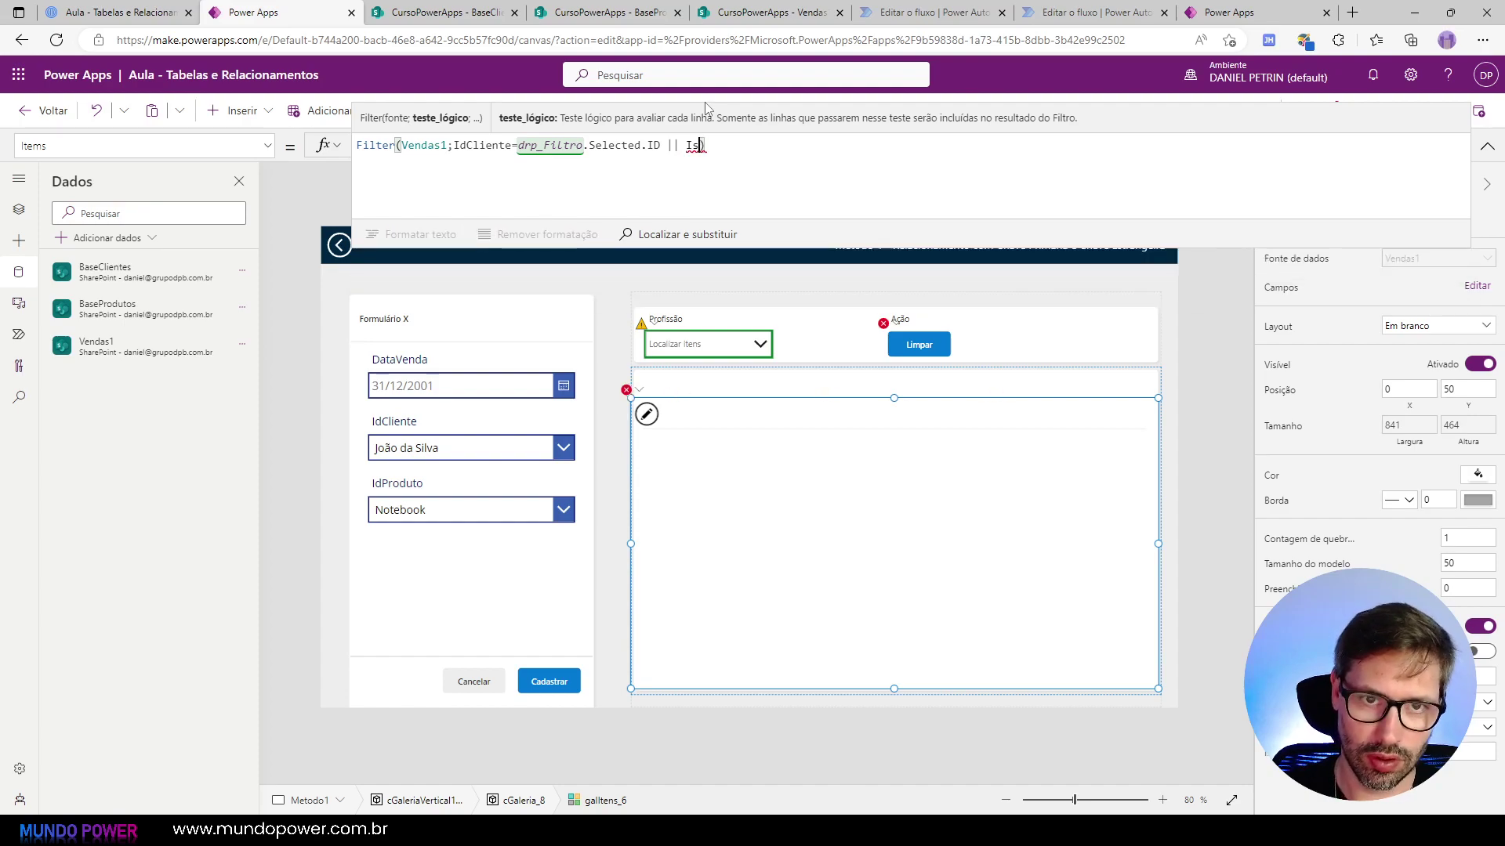
{"action": "type", "text": "Blank("}
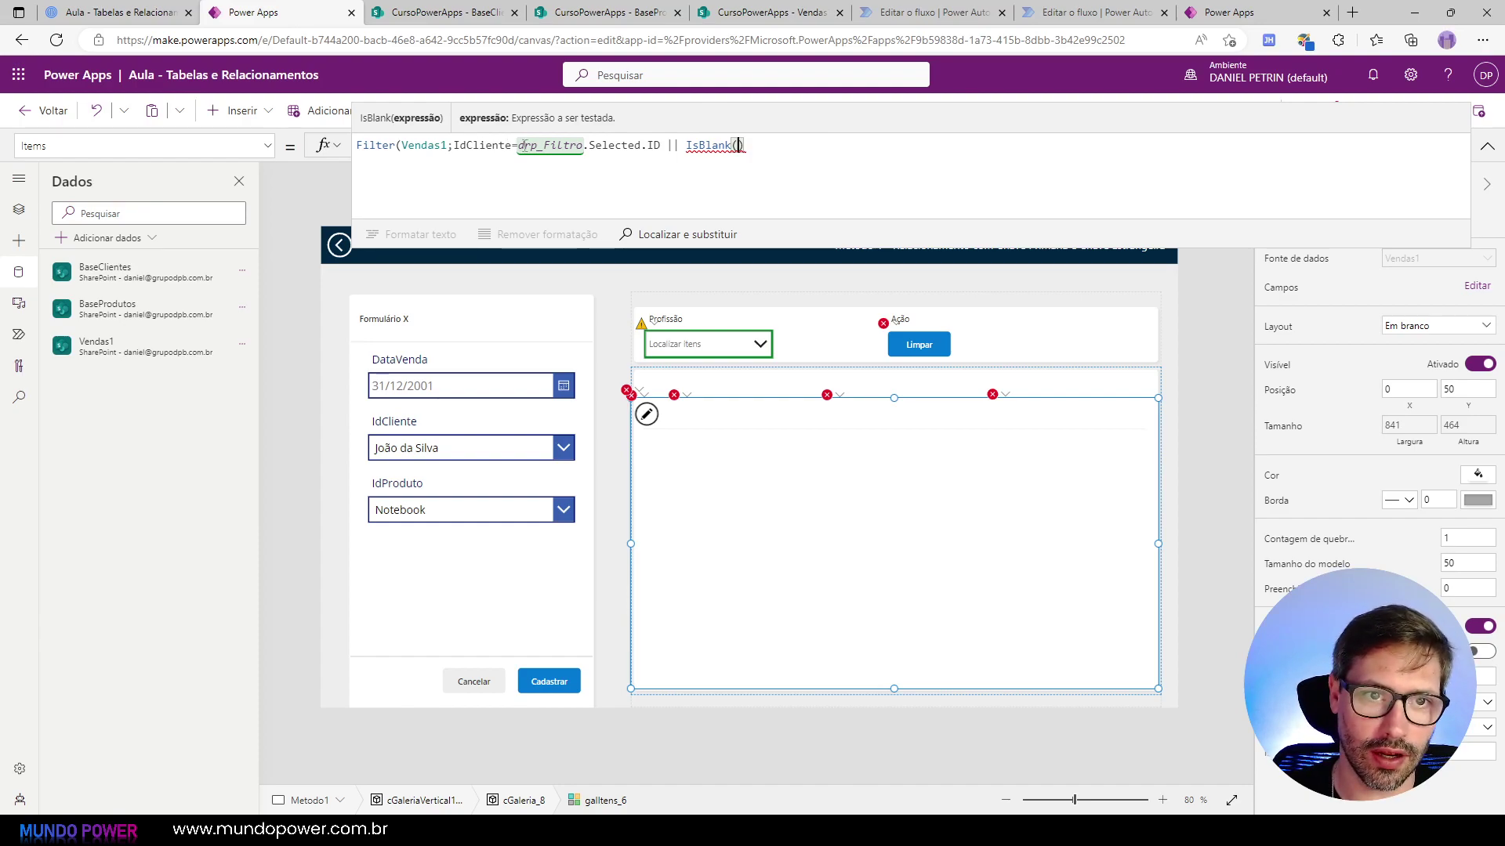
{"action": "left_click_drag", "start_coordinate": [517, 145], "coordinate": [643, 149]}
{"action": "key", "text": "ctrl+c"}
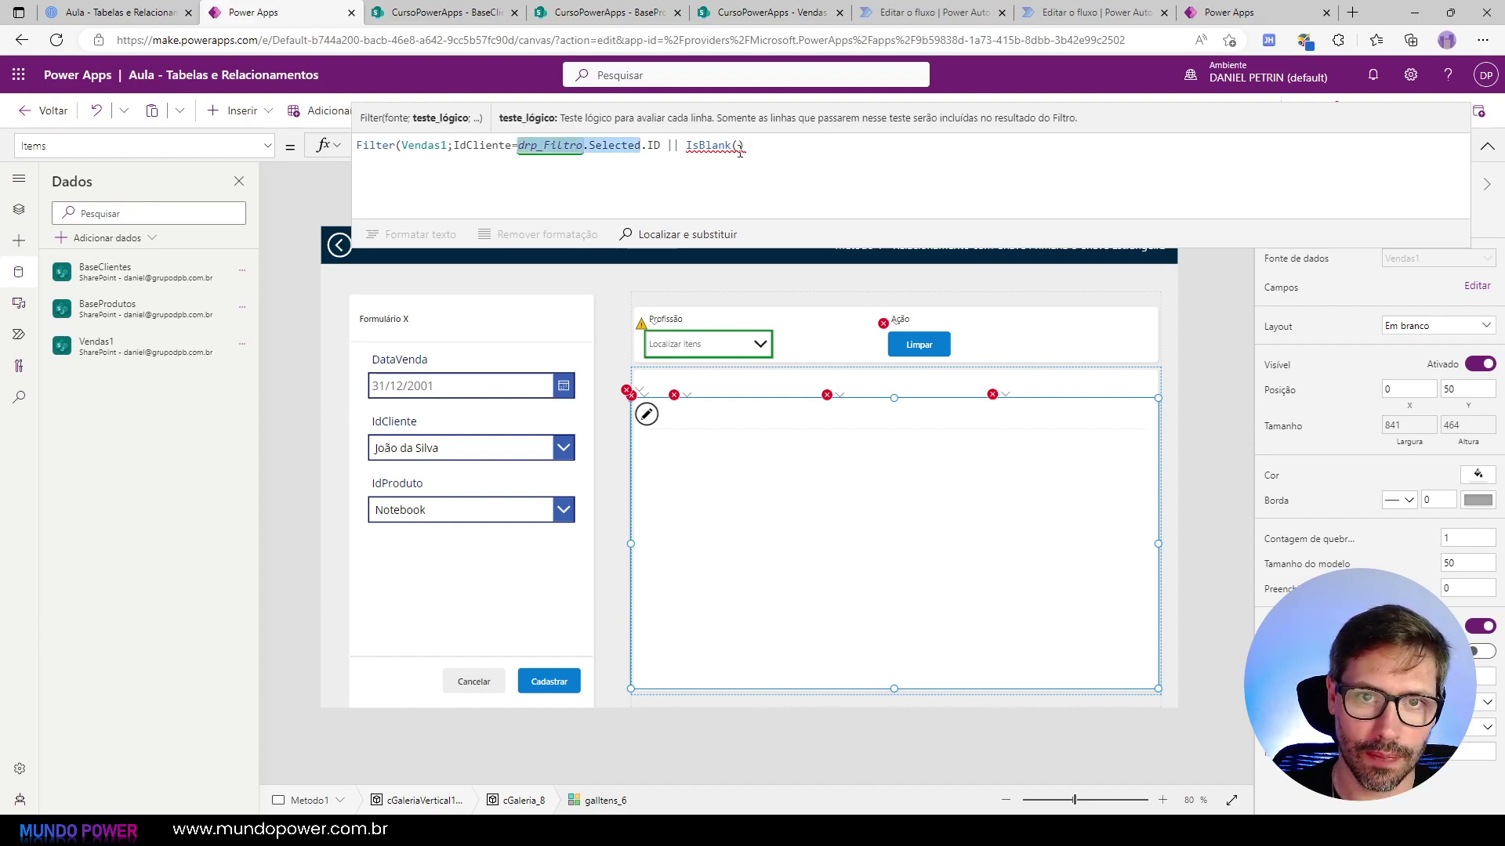
{"action": "left_click", "coordinate": [740, 146]}
{"action": "key", "text": "ctrl+v"}
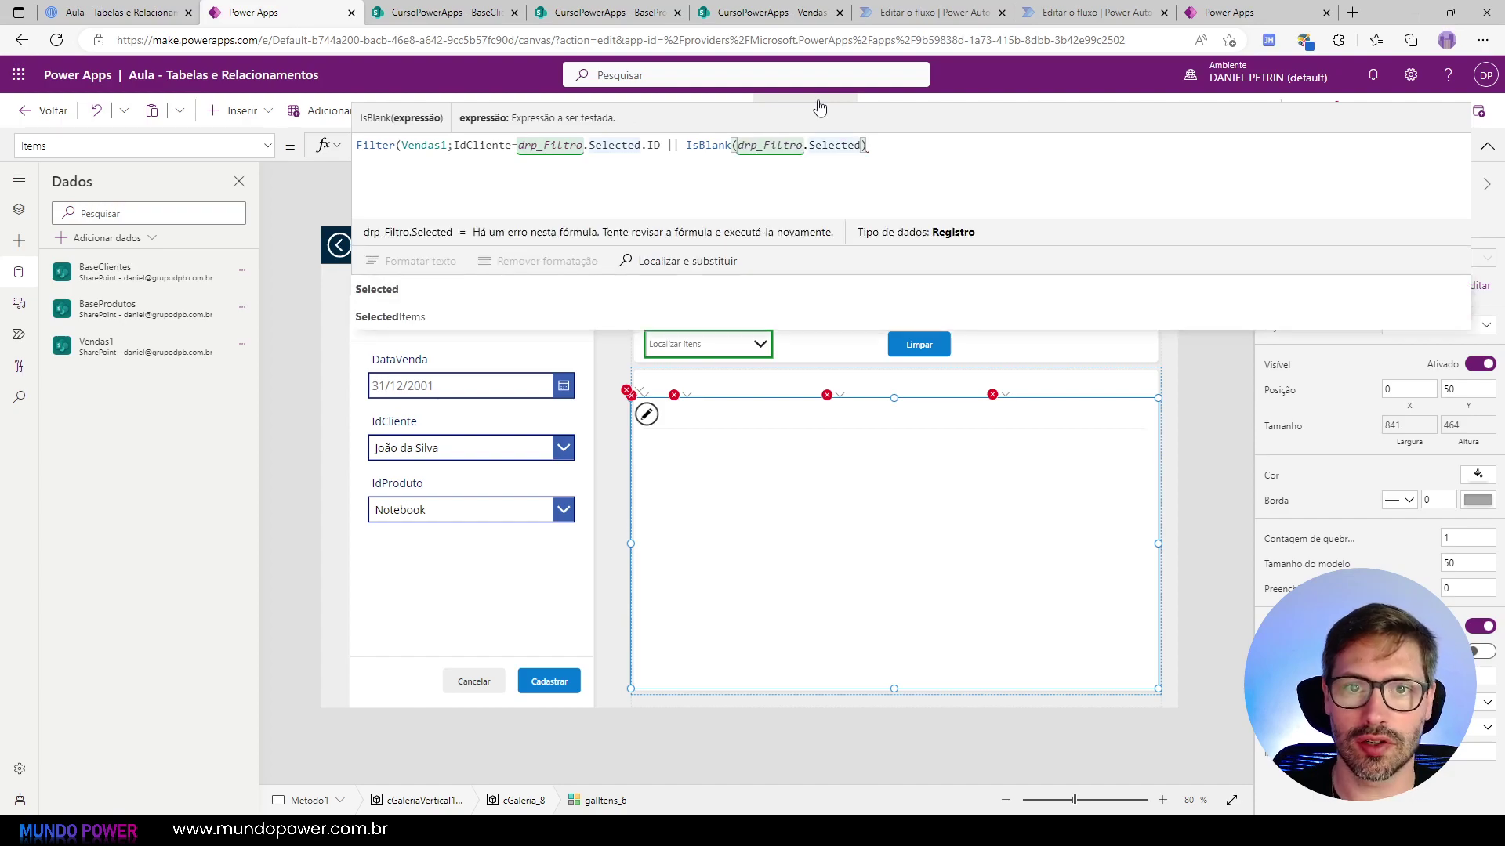
{"action": "type", "text": ")"}
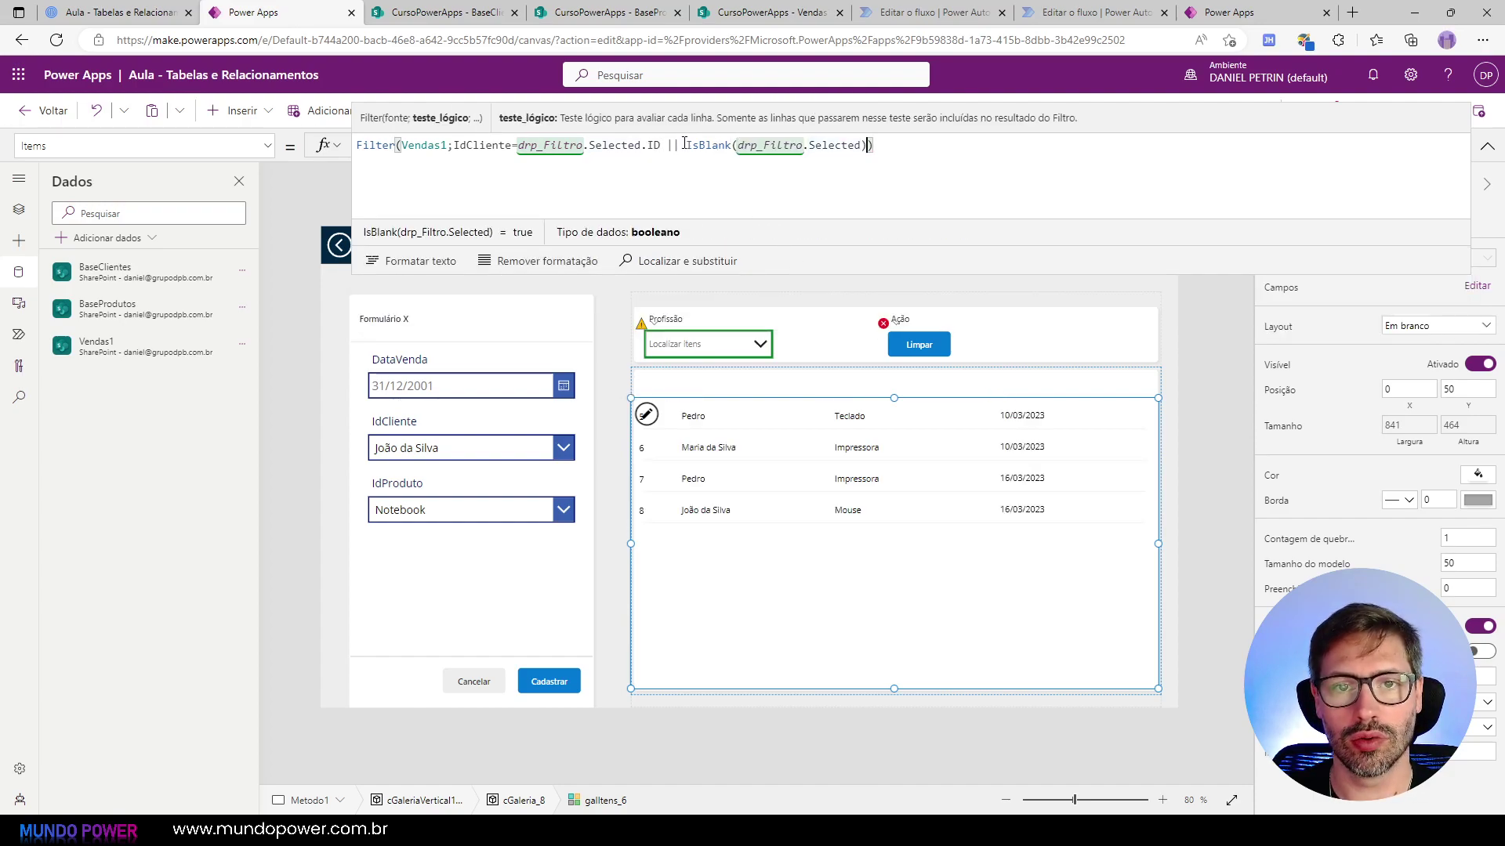
Step: Review both conditions of the gallery's Filter formula, preview the app and filter the sales by the first listed customer
{"action": "left_click_drag", "start_coordinate": [662, 145], "coordinate": [458, 146]}
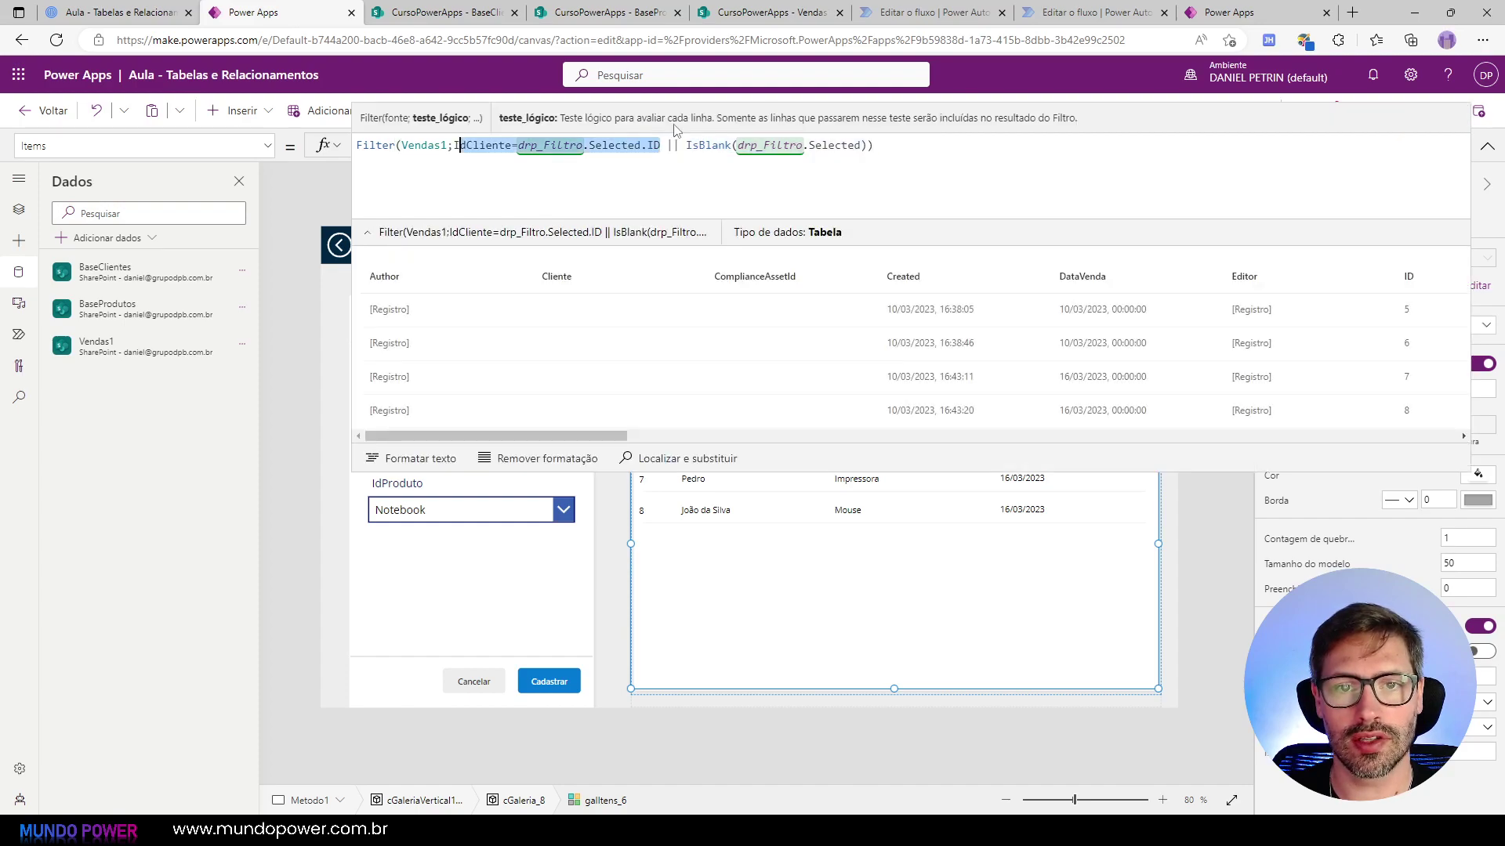
{"action": "left_click_drag", "start_coordinate": [679, 146], "coordinate": [867, 147]}
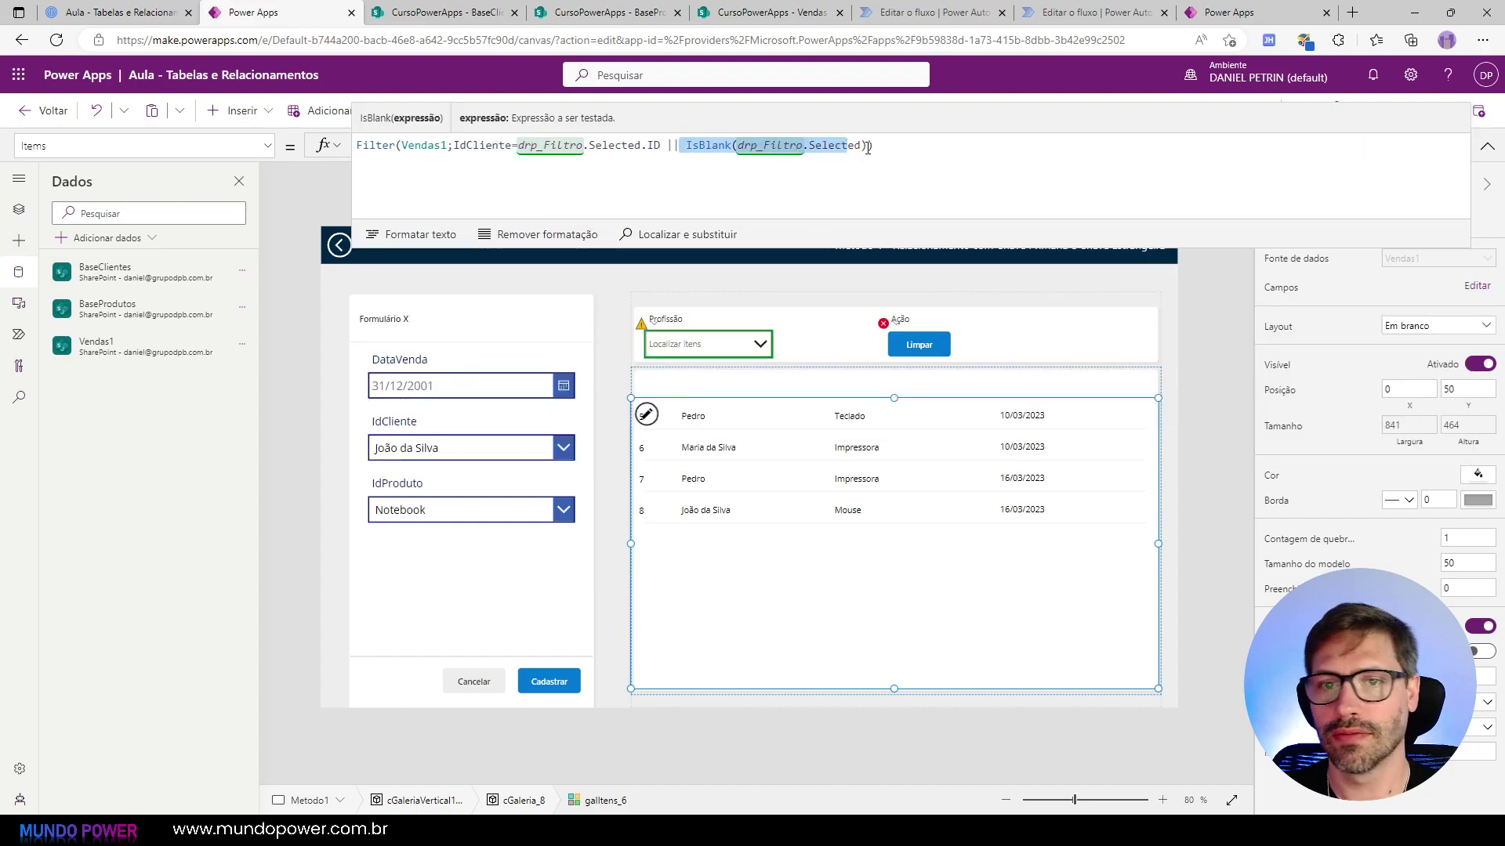
{"action": "left_click", "coordinate": [1486, 146]}
{"action": "left_click", "coordinate": [1397, 114]}
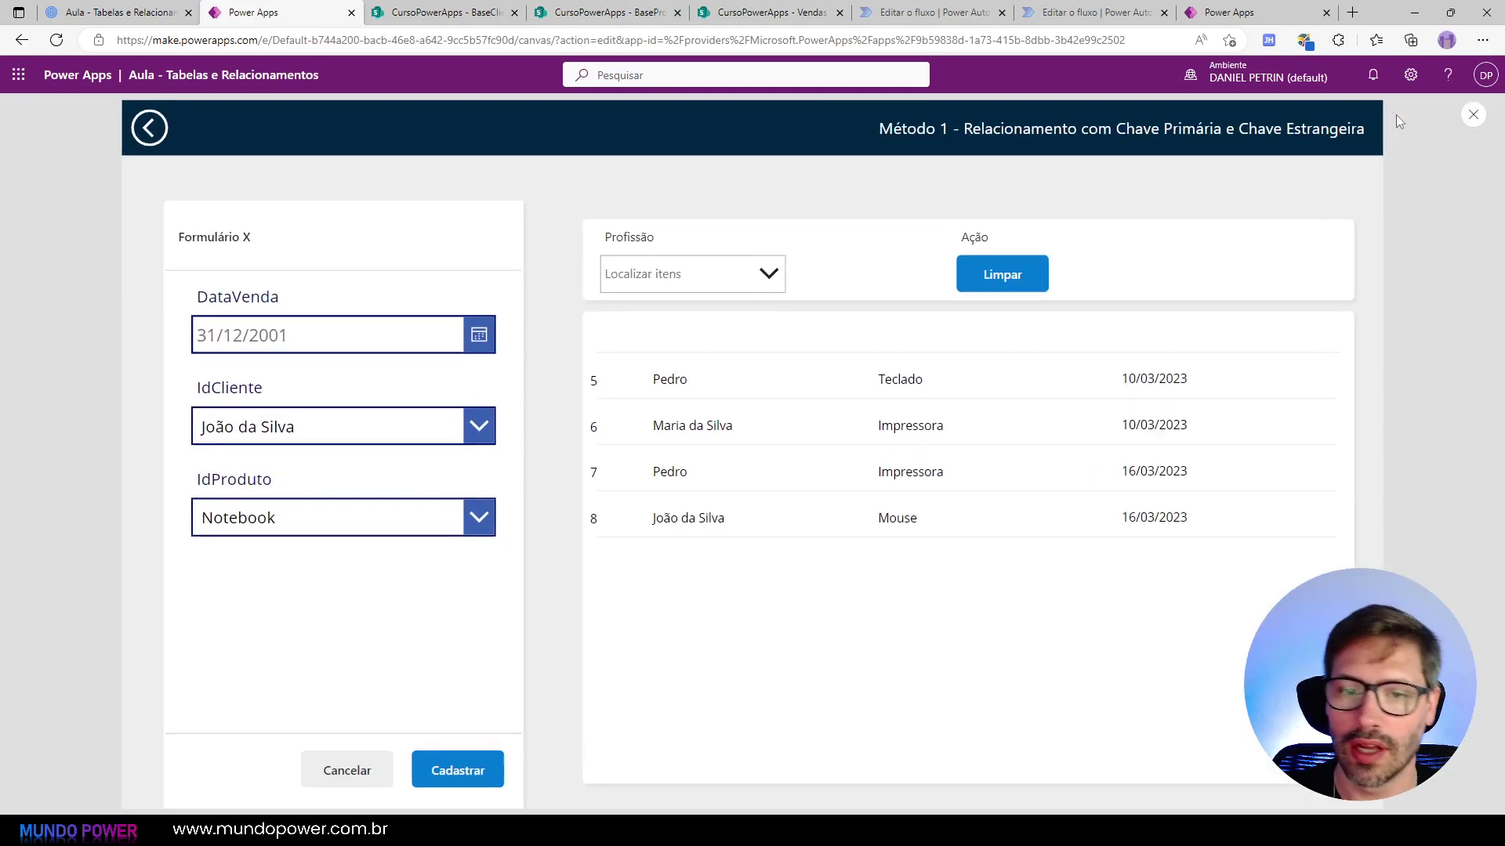
{"action": "left_click", "coordinate": [755, 281]}
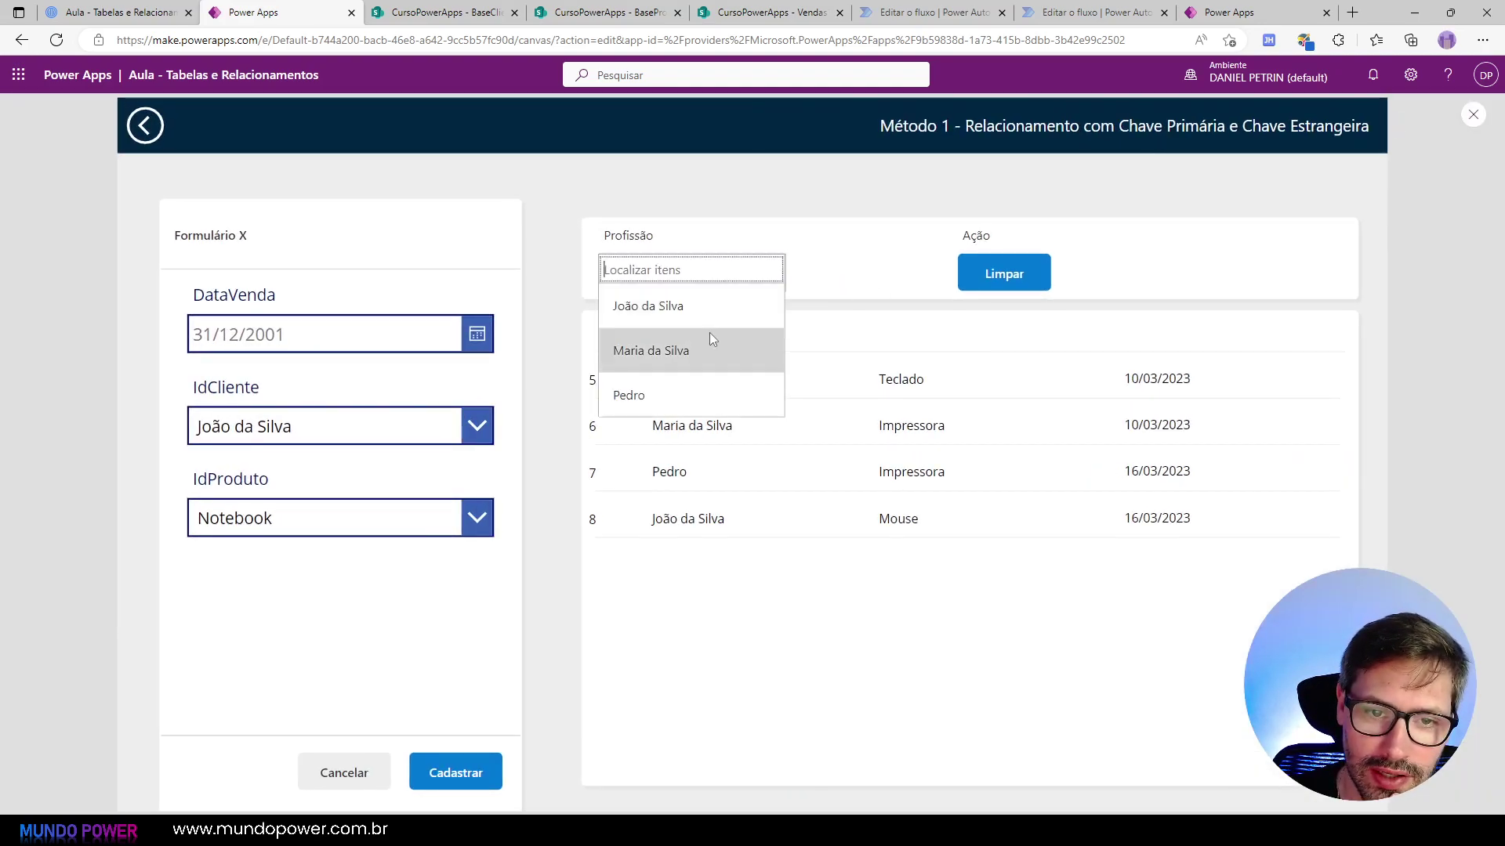
{"action": "left_click", "coordinate": [705, 307]}
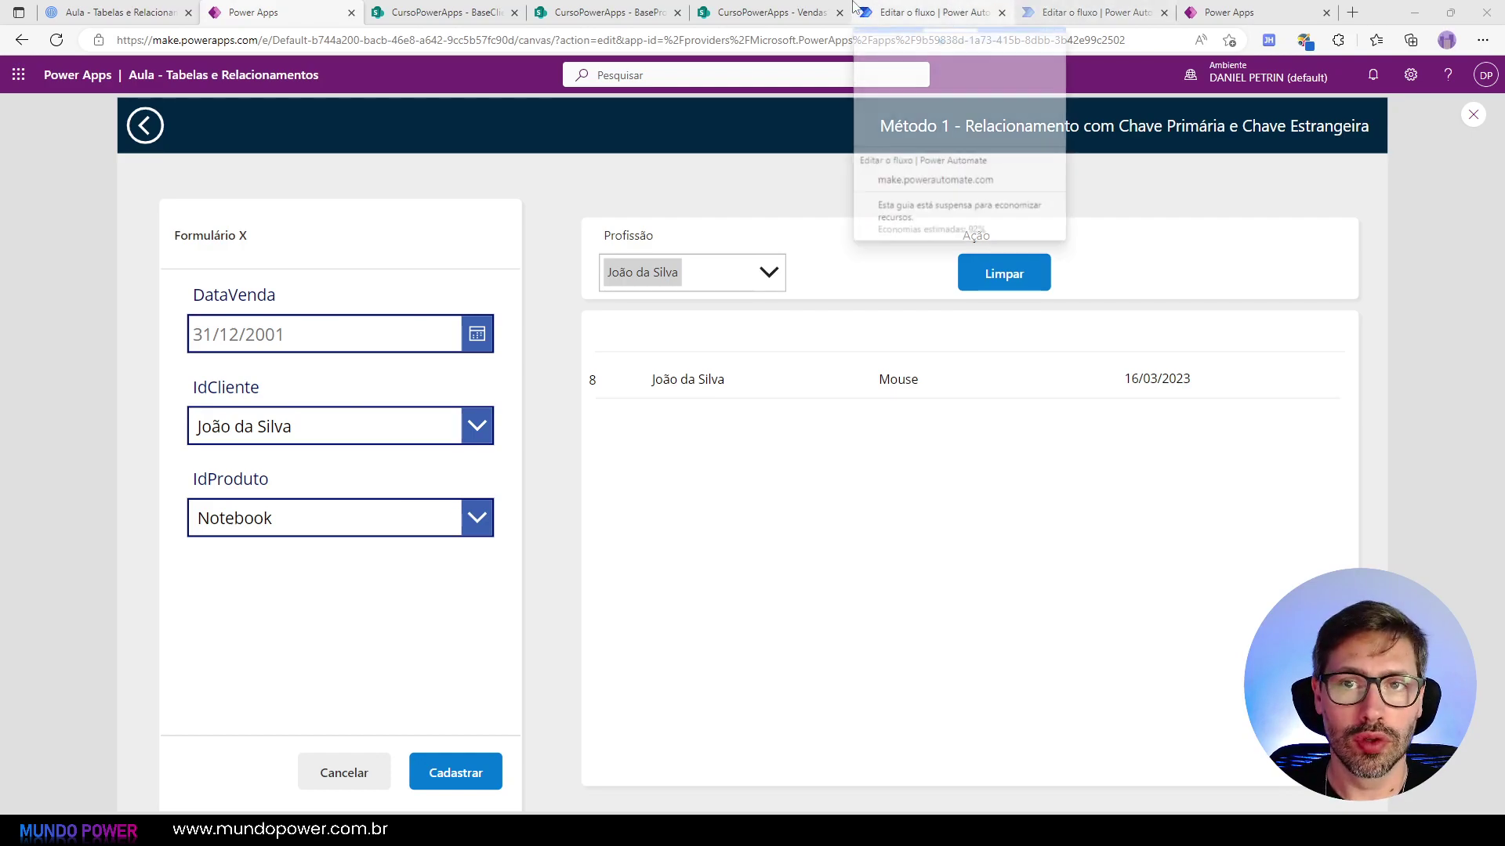
Step: Switch to the Metodo 1 flow in Power Automate and add the SharePoint action Obter itens after the manual trigger
{"action": "left_click", "coordinate": [946, 8]}
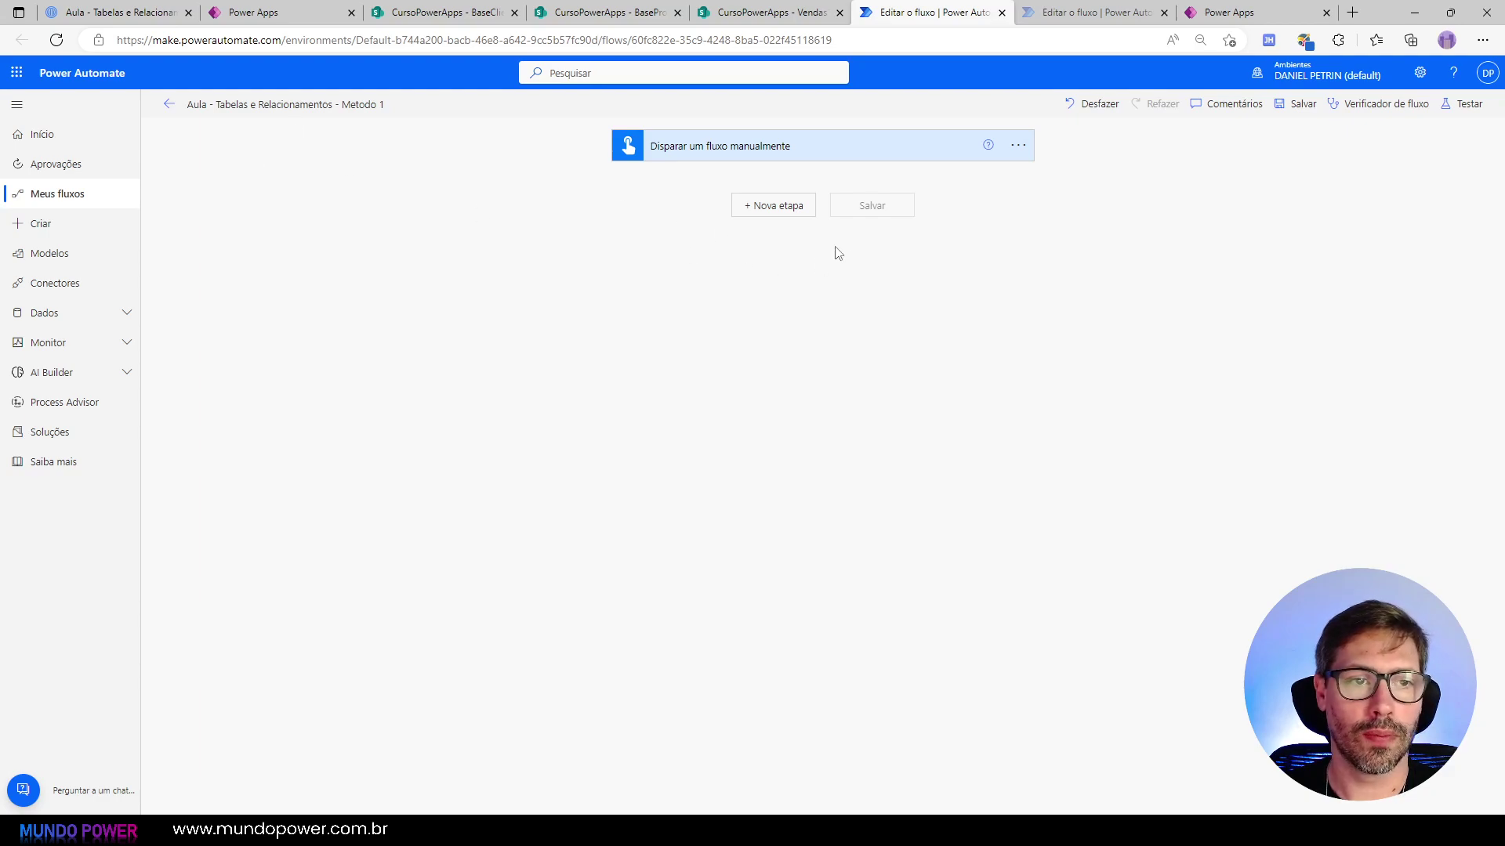
{"action": "left_click", "coordinate": [757, 207]}
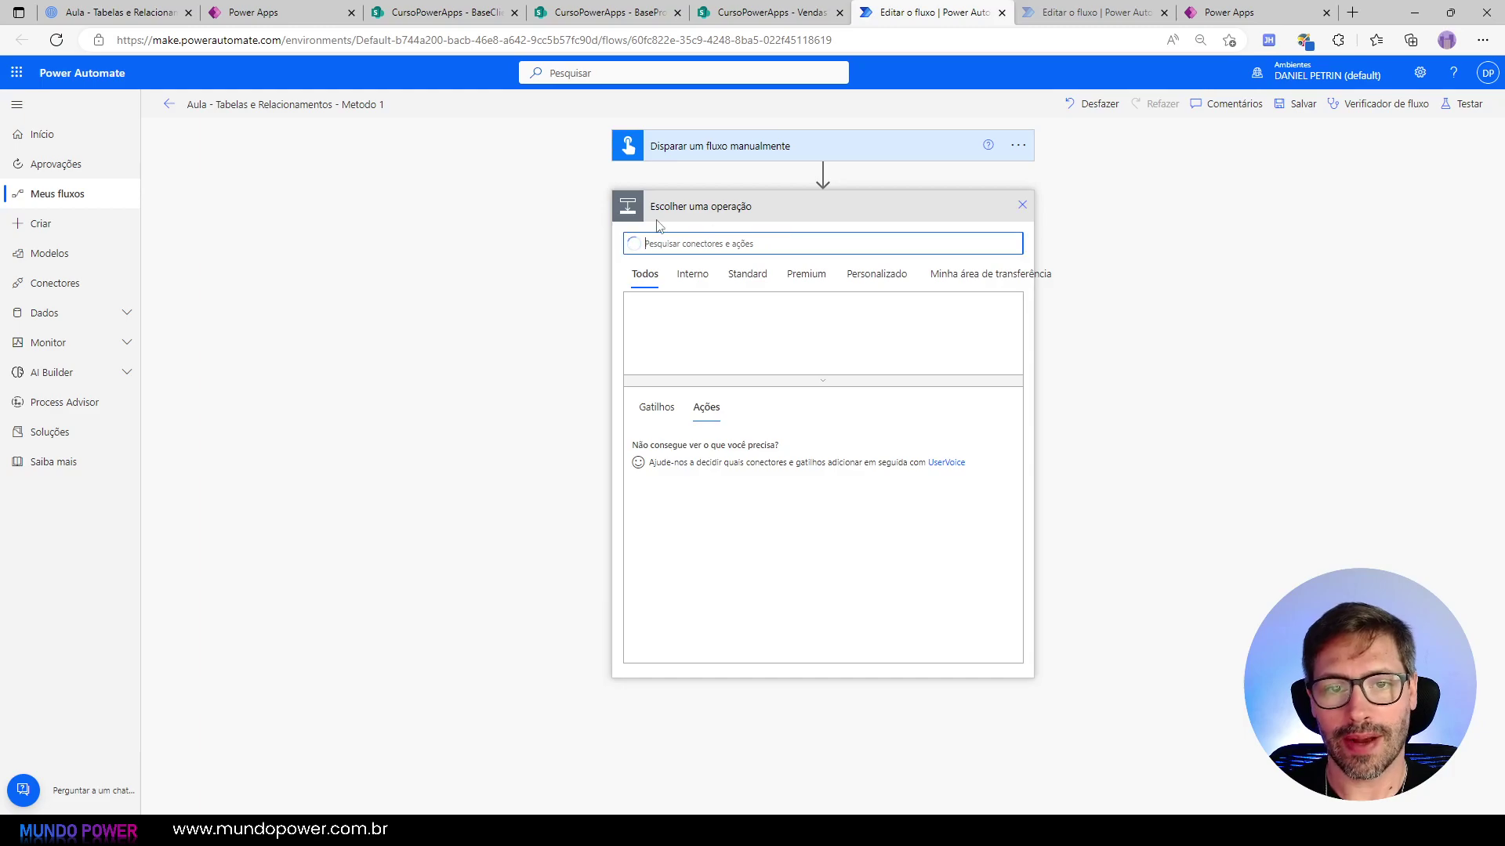
{"action": "type", "text": "Sha"}
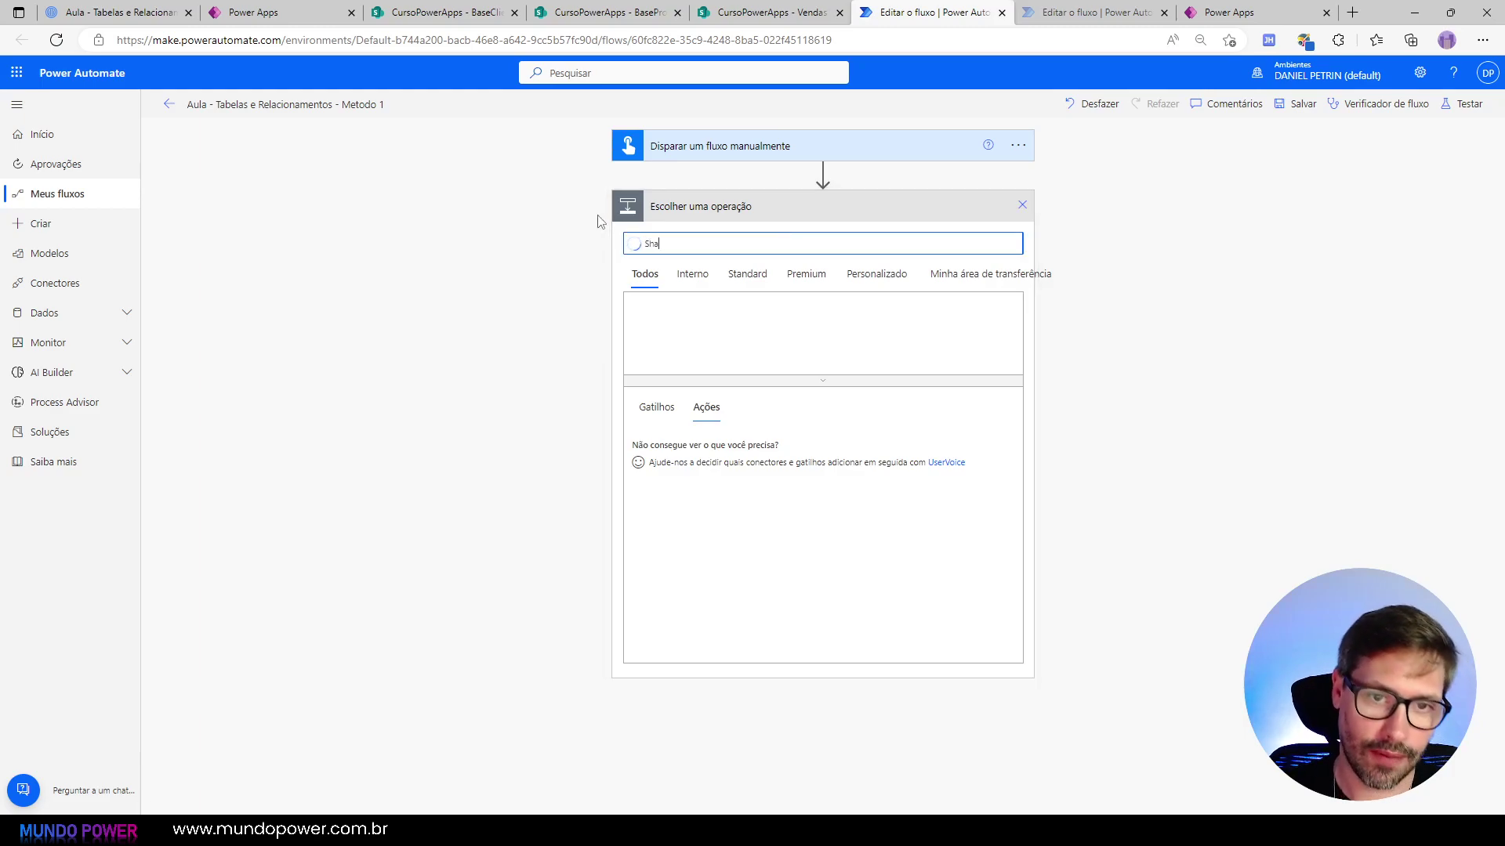
{"action": "type", "text": "rePoi"}
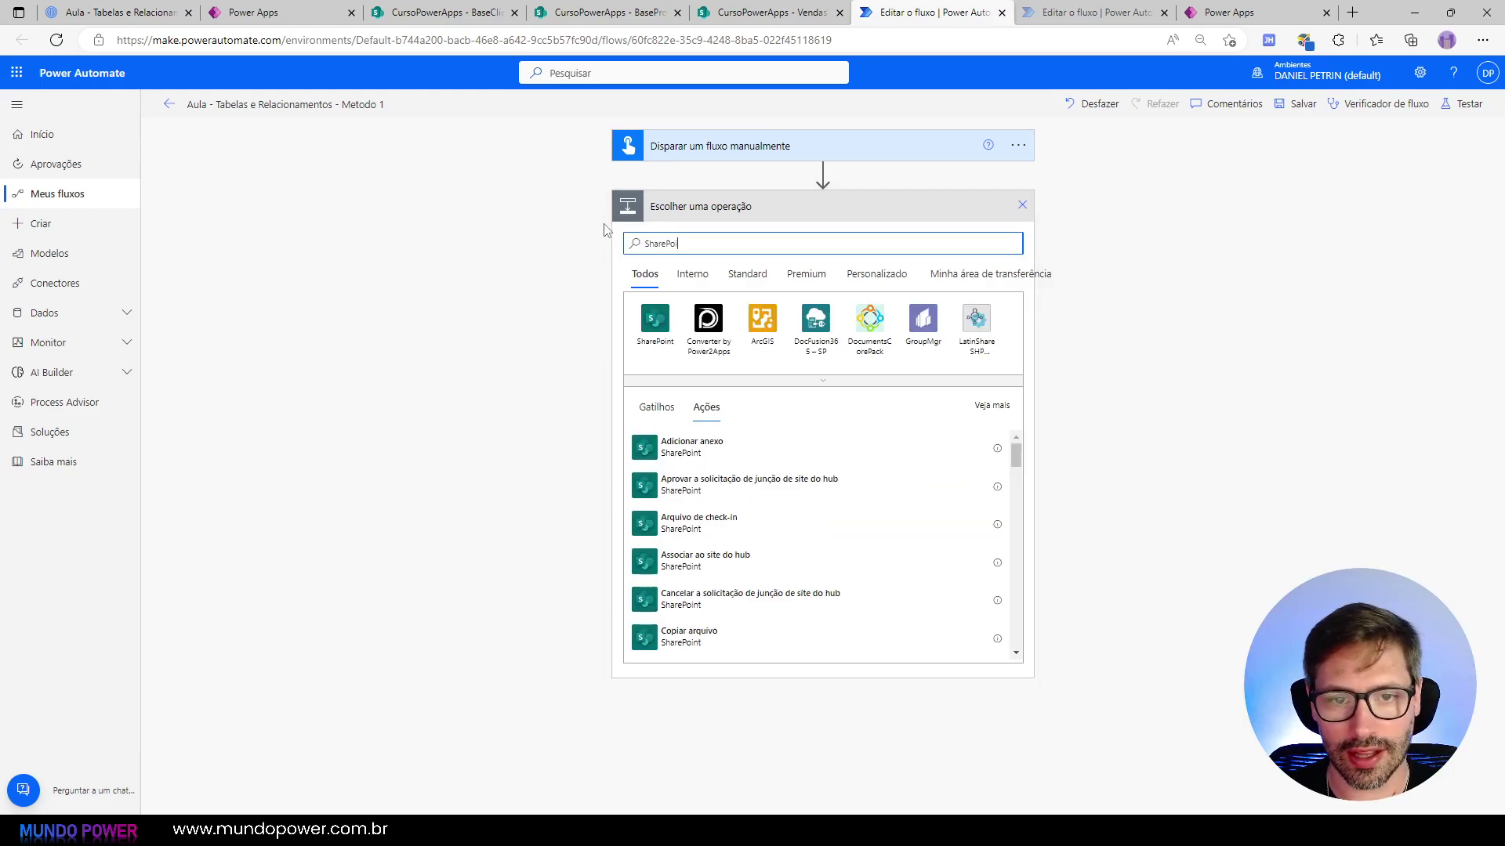
{"action": "left_click", "coordinate": [659, 325]}
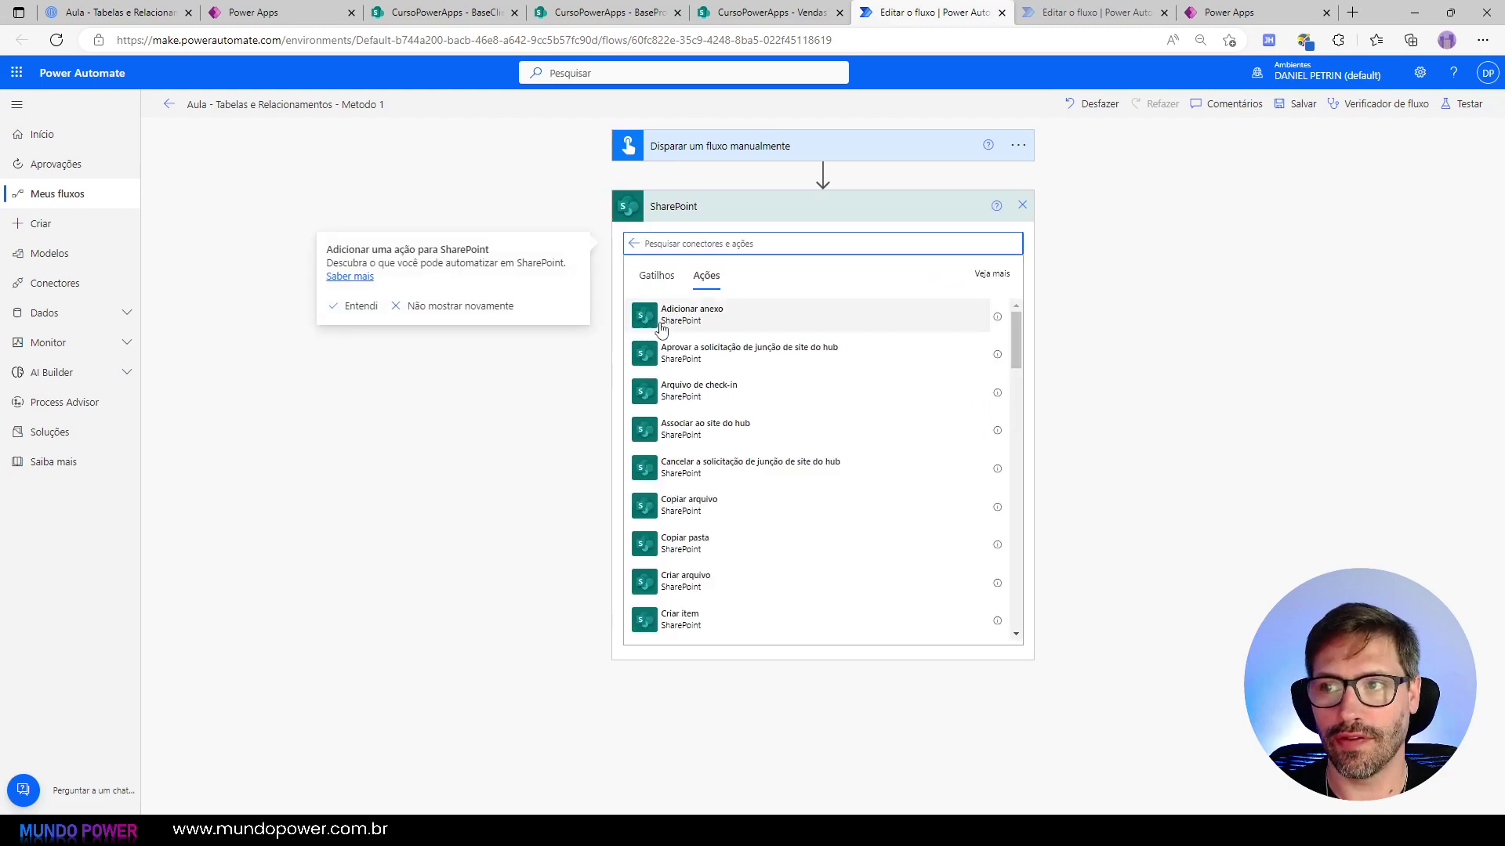
{"action": "scroll", "coordinate": [706, 478], "scroll_direction": "down", "scroll_amount": 2}
{"action": "scroll", "coordinate": [701, 454], "scroll_direction": "down", "scroll_amount": 6}
{"action": "scroll", "coordinate": [700, 455], "scroll_direction": "down", "scroll_amount": 1}
{"action": "left_click", "coordinate": [717, 537]}
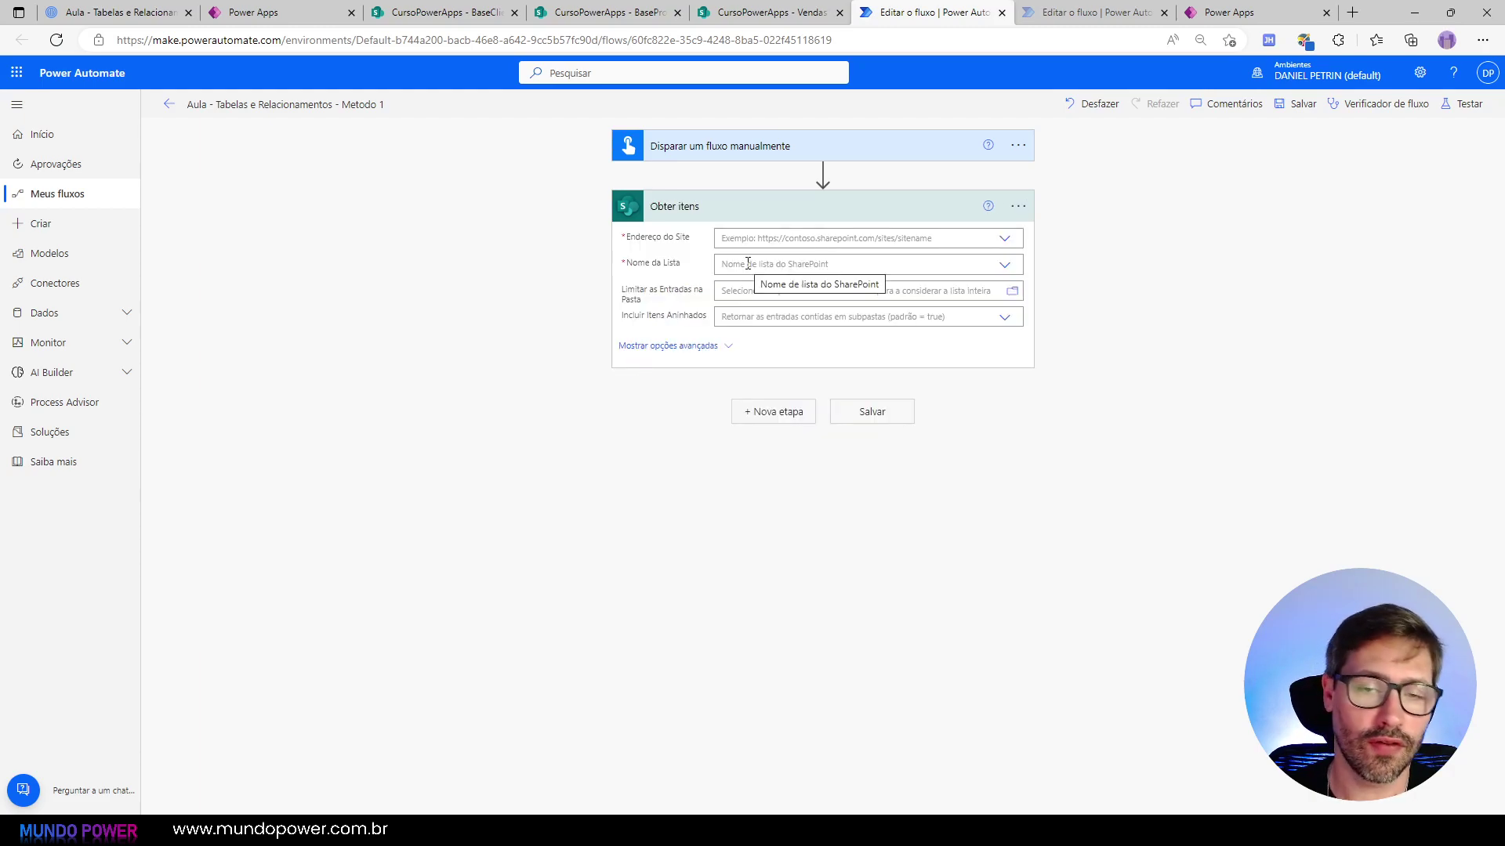
Step: Point the Obter itens action to the CursoPowerApps site and its Vendas1 list
{"action": "left_click", "coordinate": [788, 238]}
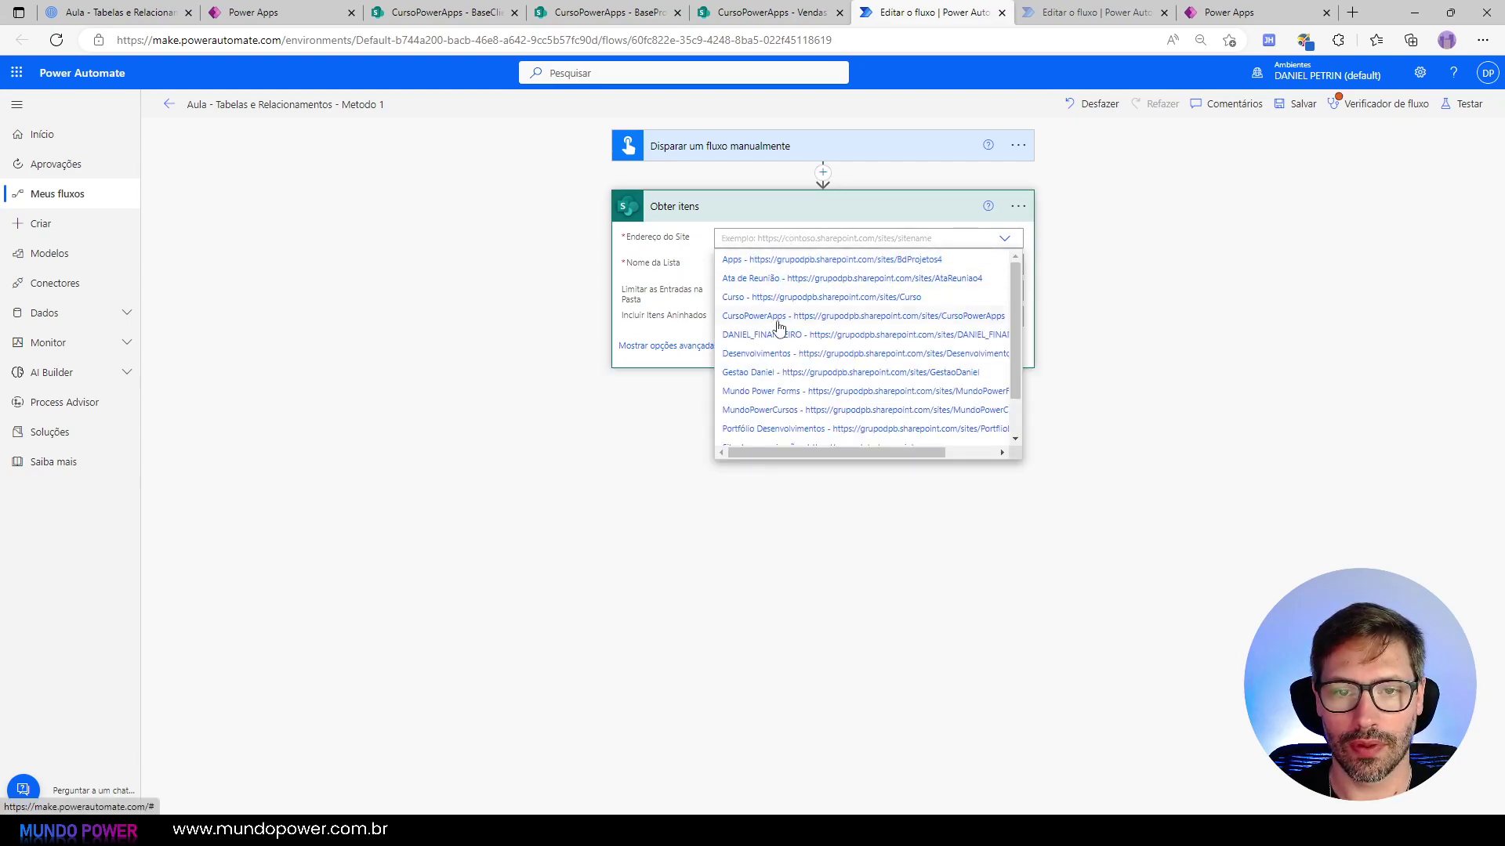
{"action": "left_click", "coordinate": [779, 317]}
{"action": "left_click", "coordinate": [789, 280]}
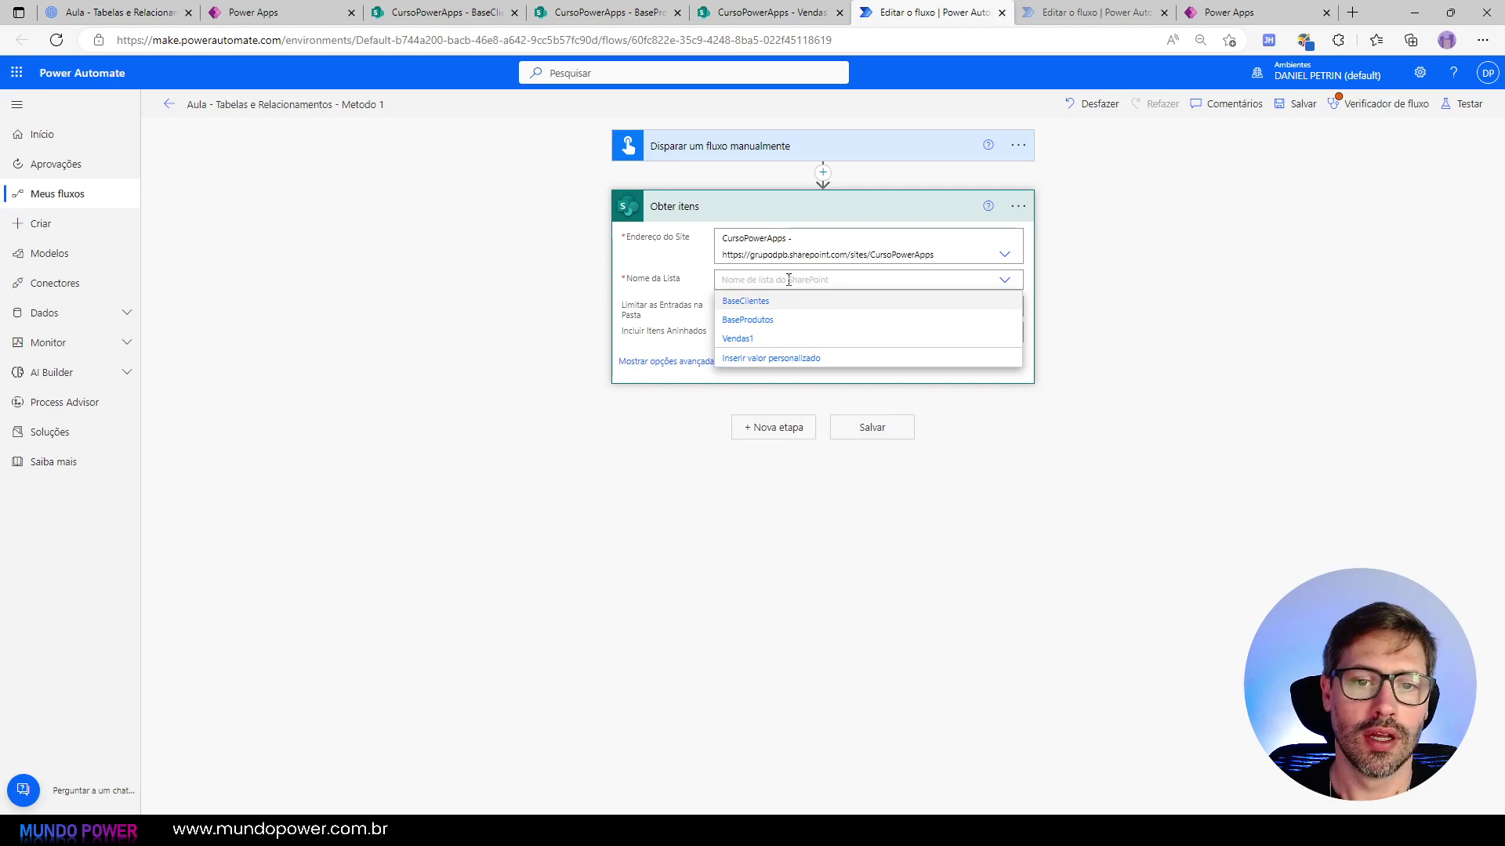
{"action": "left_click", "coordinate": [769, 339]}
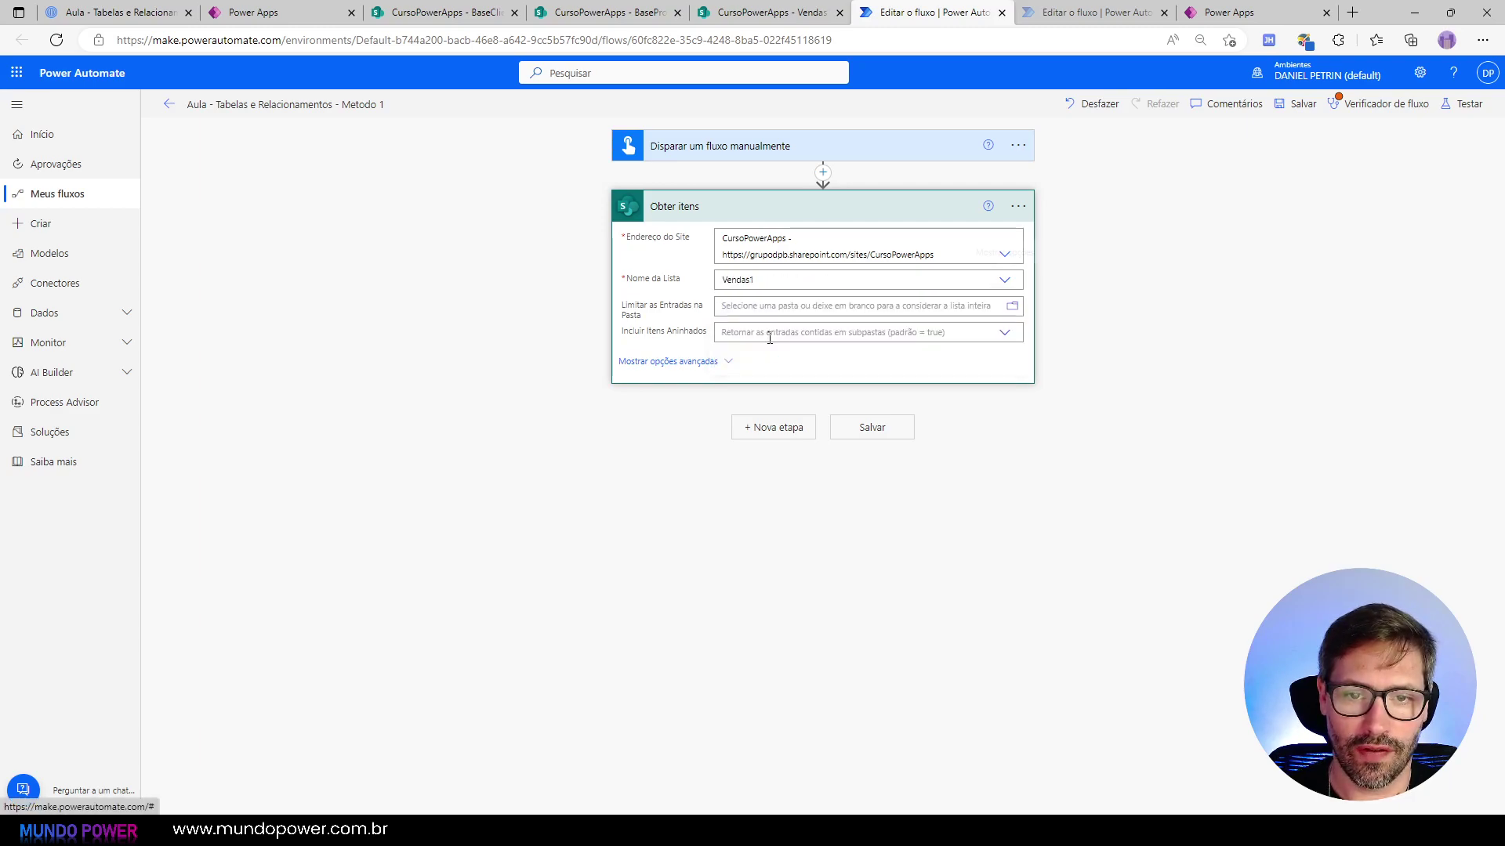
Step: Add the Selecionar data operation after Obter itens and set its De field to the dynamic content value
{"action": "left_click", "coordinate": [773, 426]}
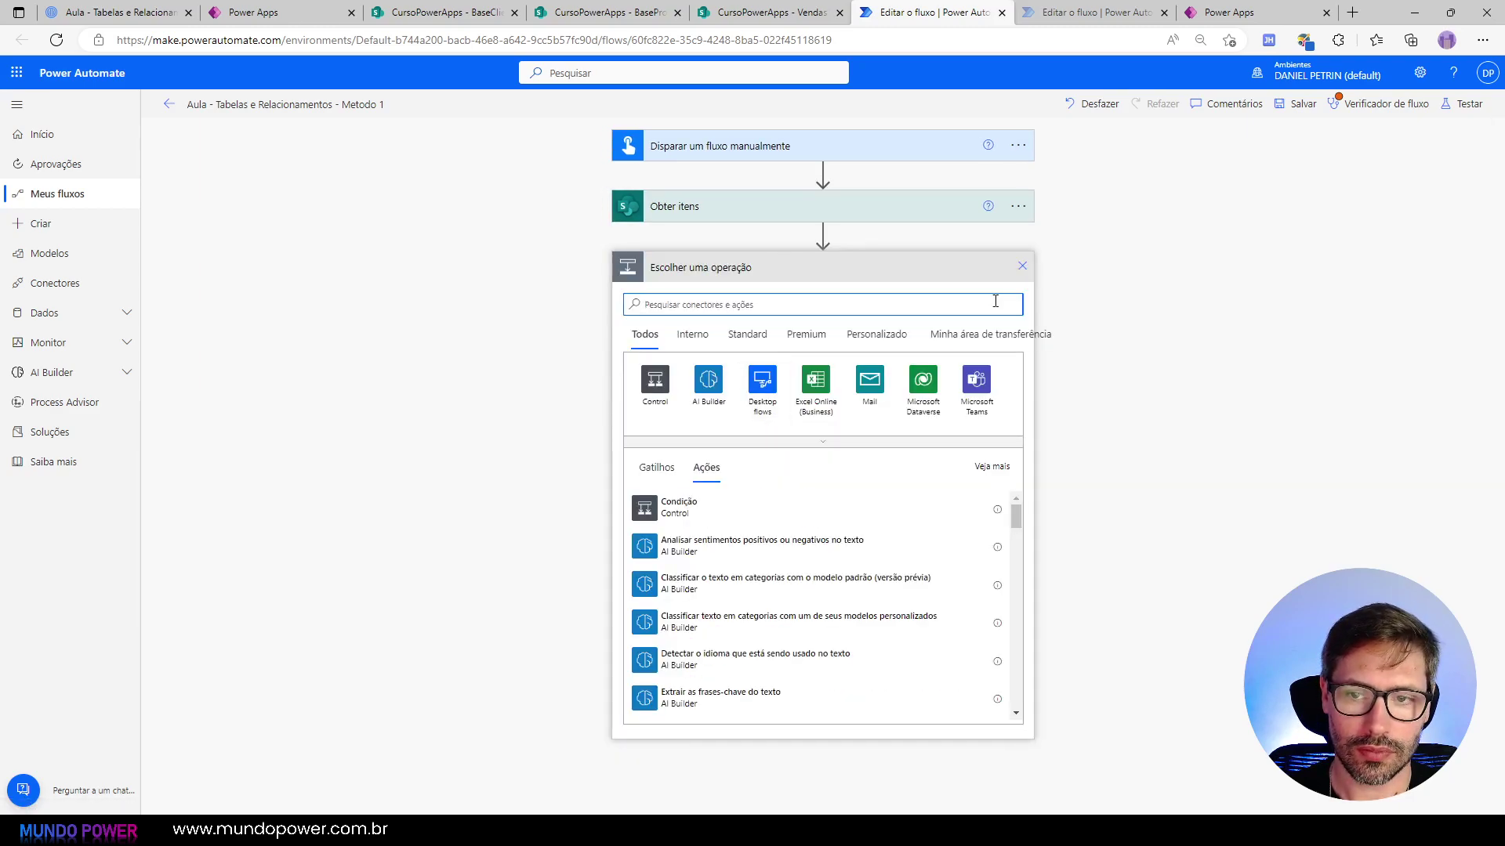
{"action": "left_click", "coordinate": [1022, 267]}
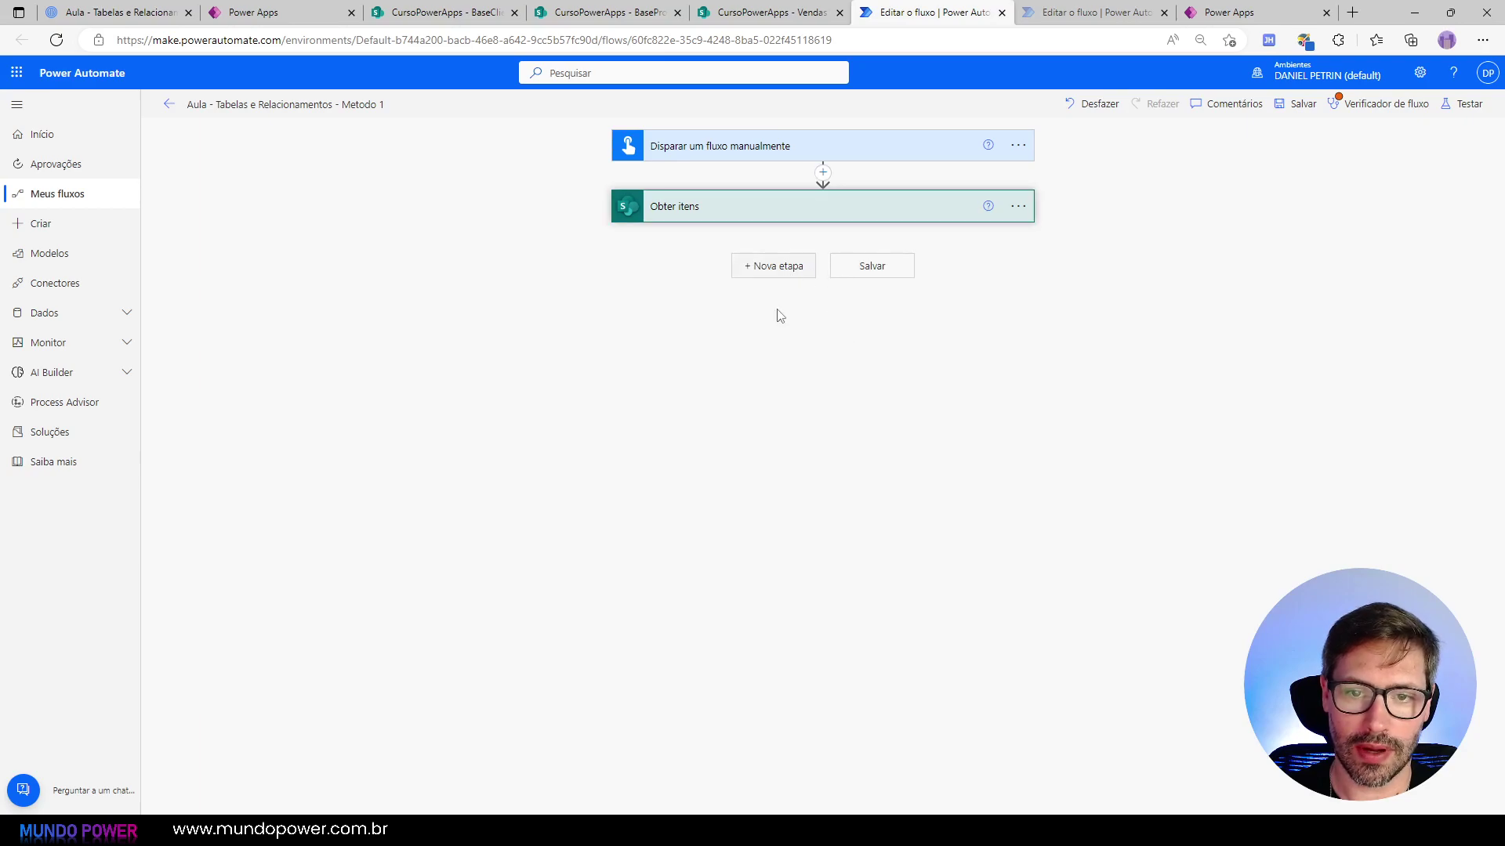
{"action": "left_click", "coordinate": [773, 266]}
{"action": "type", "text": "Selecionar"}
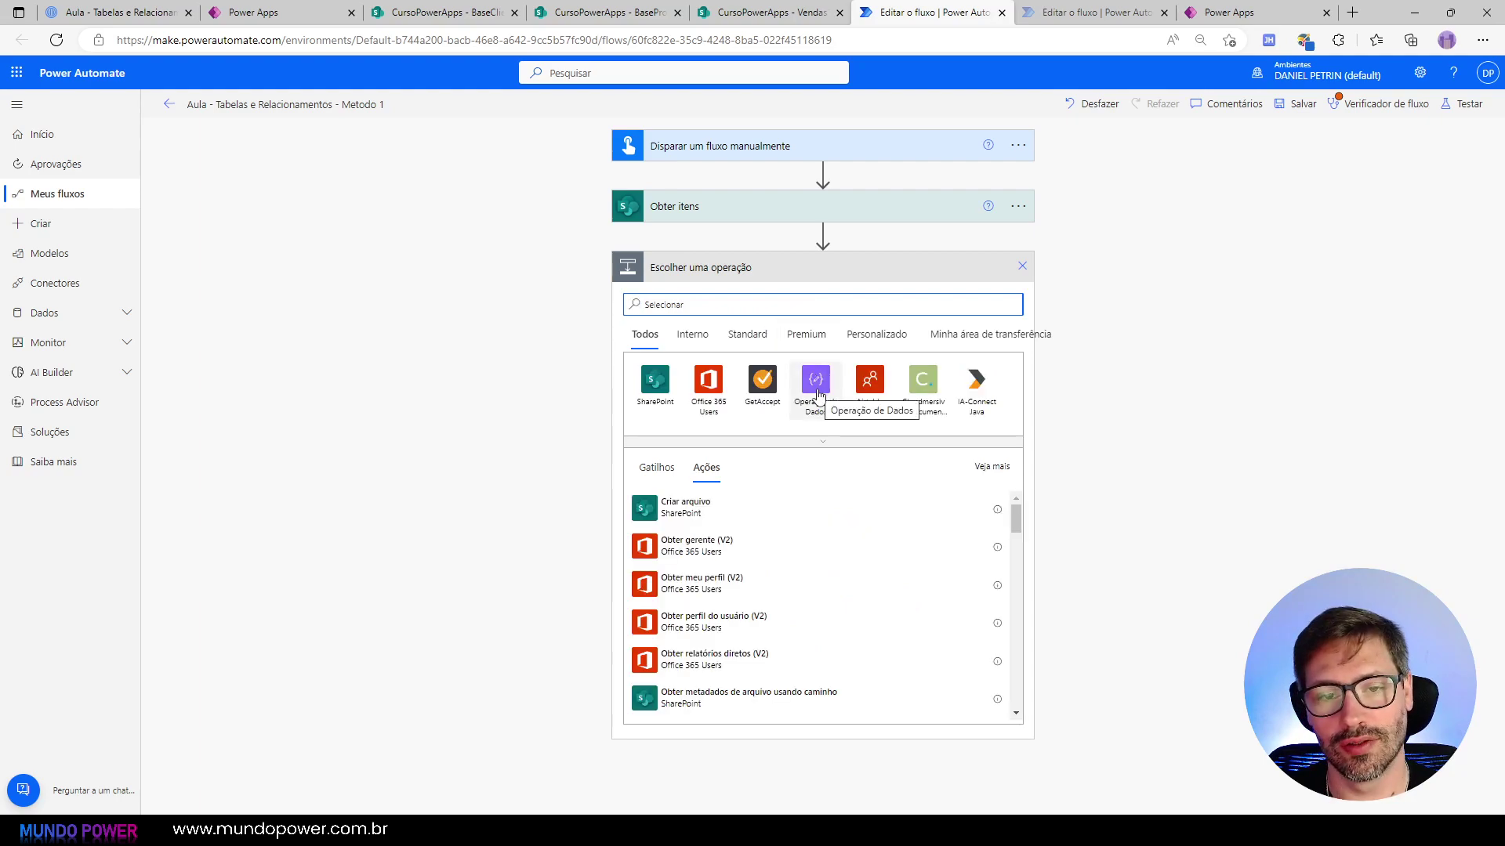
{"action": "left_click", "coordinate": [818, 394]}
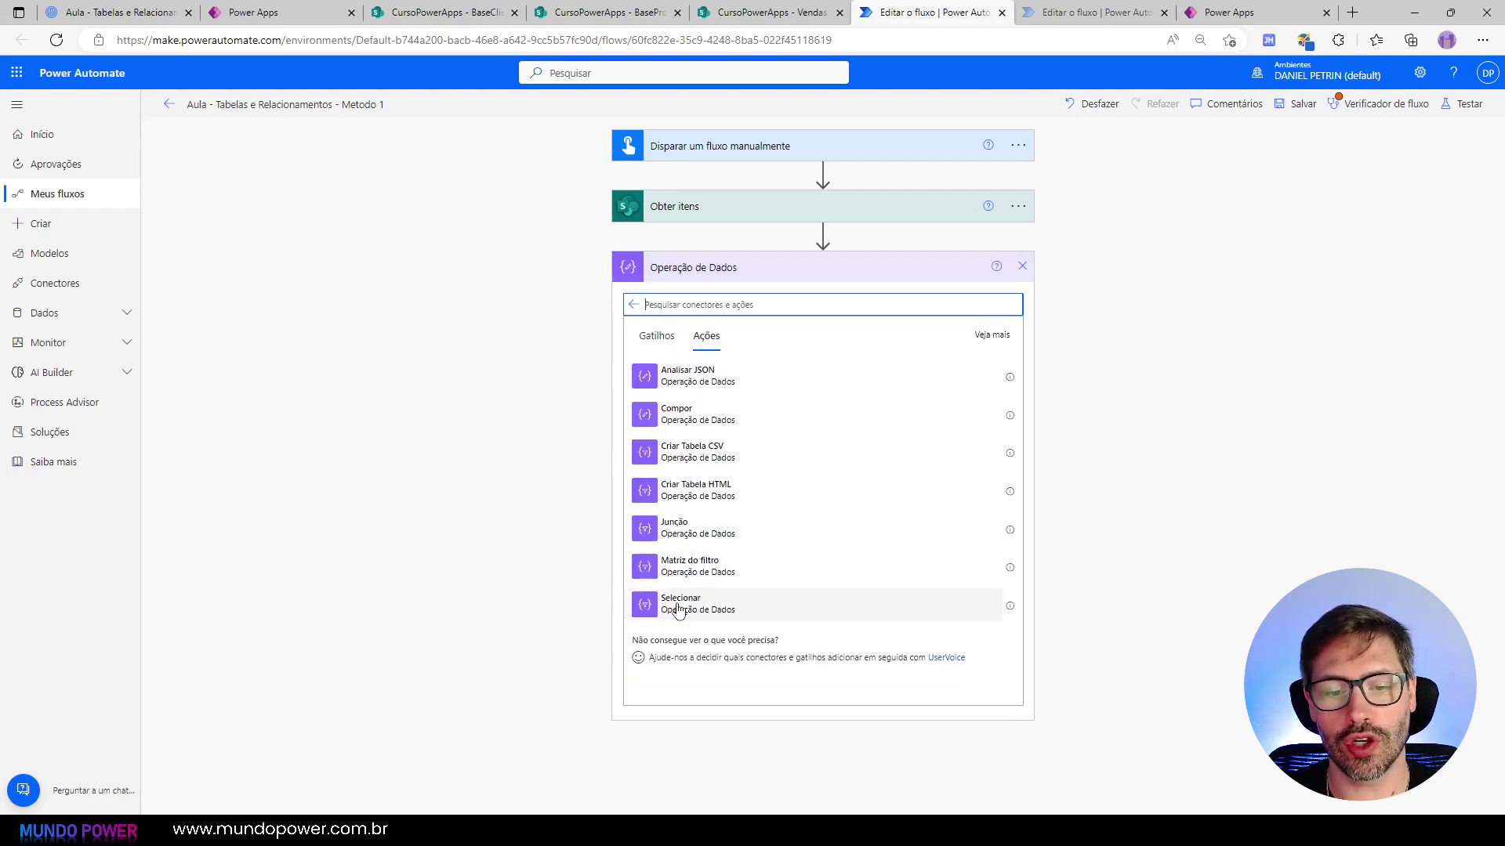
{"action": "left_click", "coordinate": [681, 605]}
{"action": "left_click", "coordinate": [760, 299]}
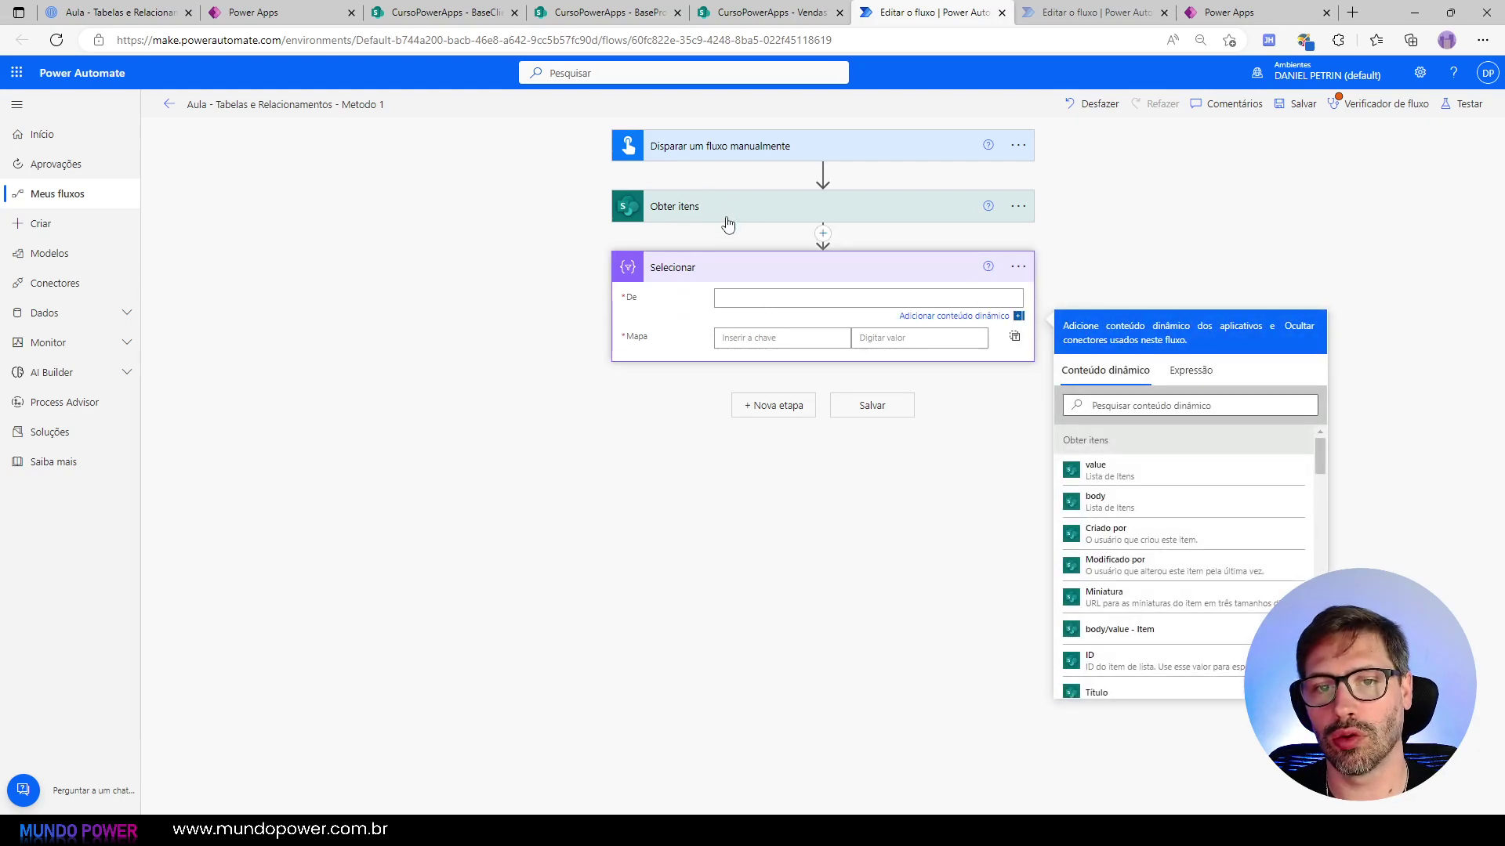
{"action": "left_click", "coordinate": [1130, 471]}
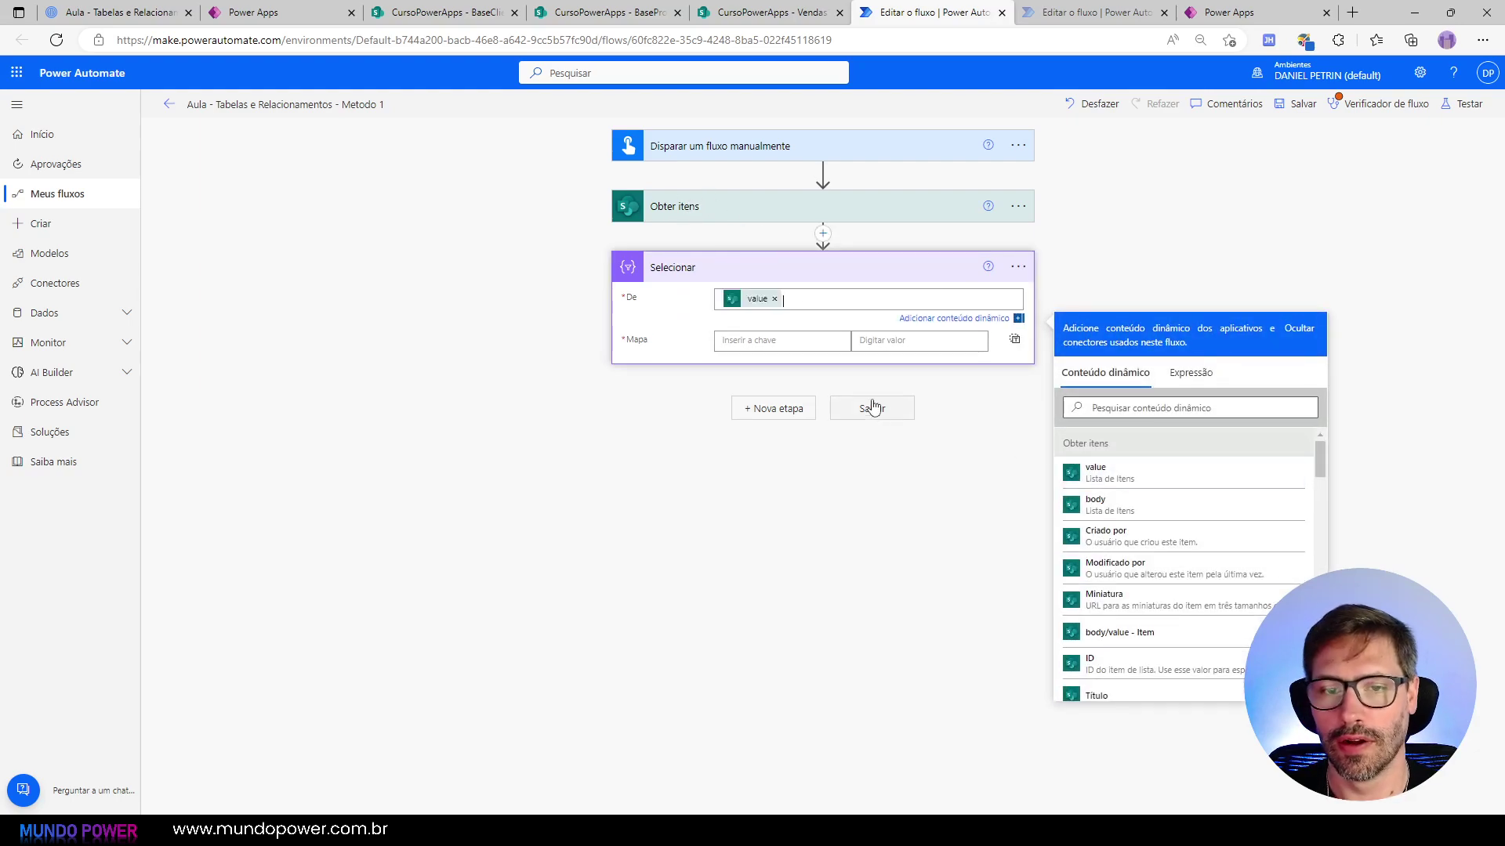
Step: Enter Cliente, Produto and IdVenda as the three keys in the Selecionar action's map
{"action": "left_click", "coordinate": [816, 341]}
{"action": "type", "text": "Cliente"}
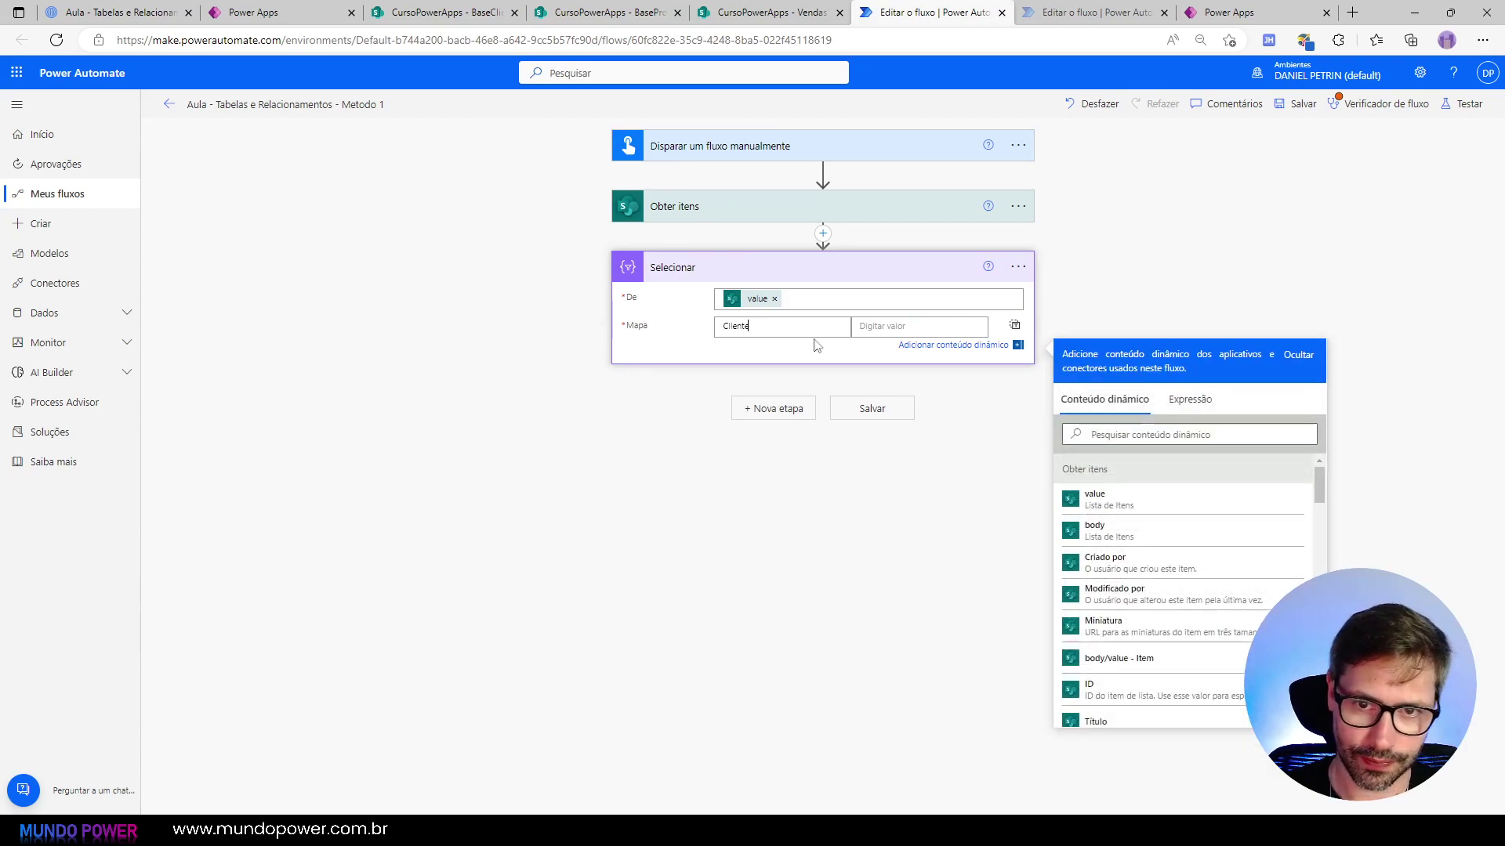
{"action": "key", "text": "Tab"}
{"action": "type", "text": "PRo"}
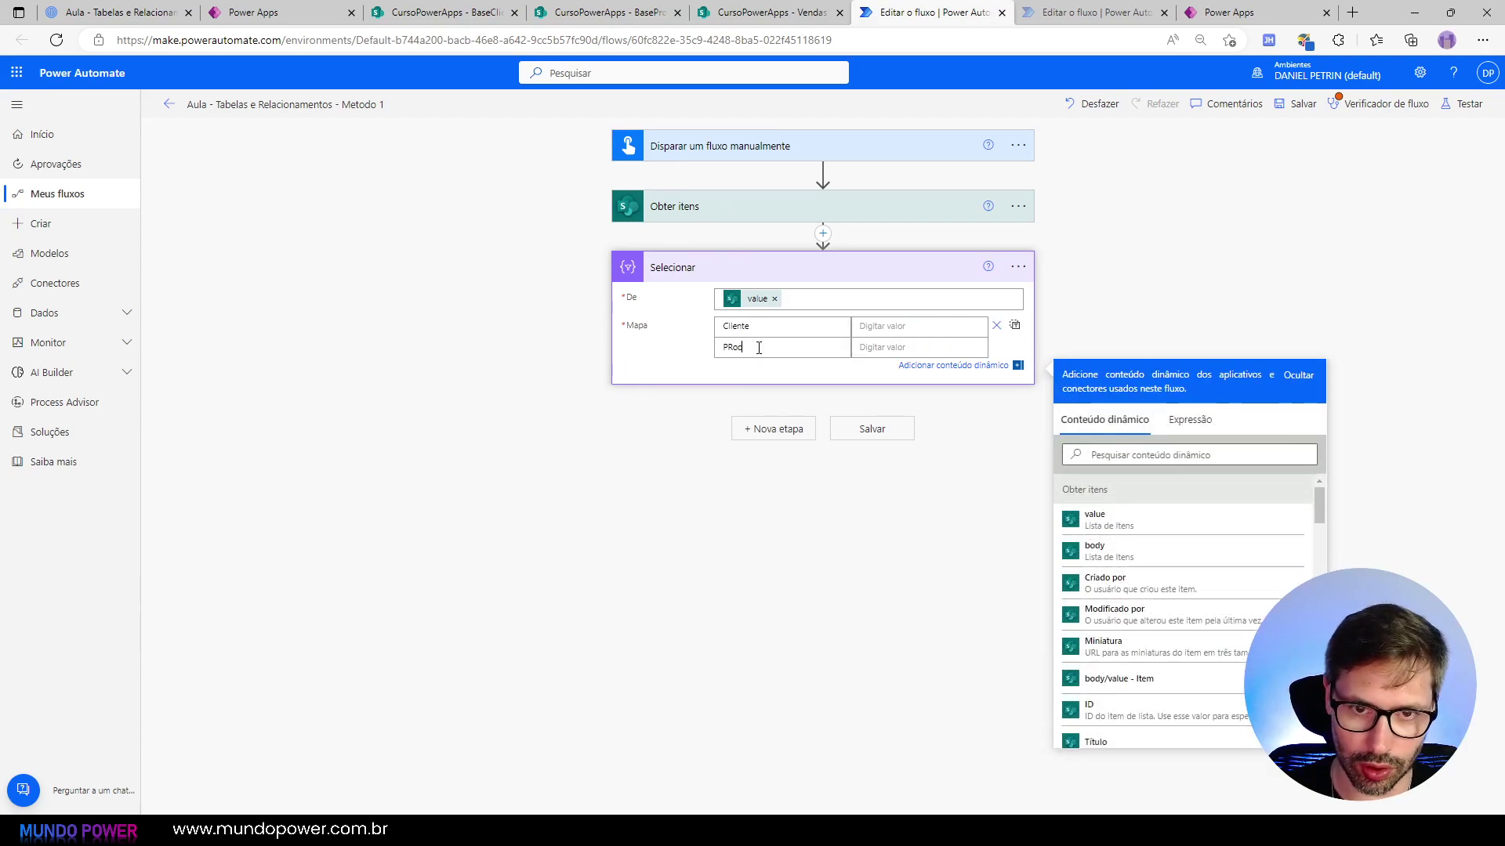
{"action": "key", "text": "Home"}
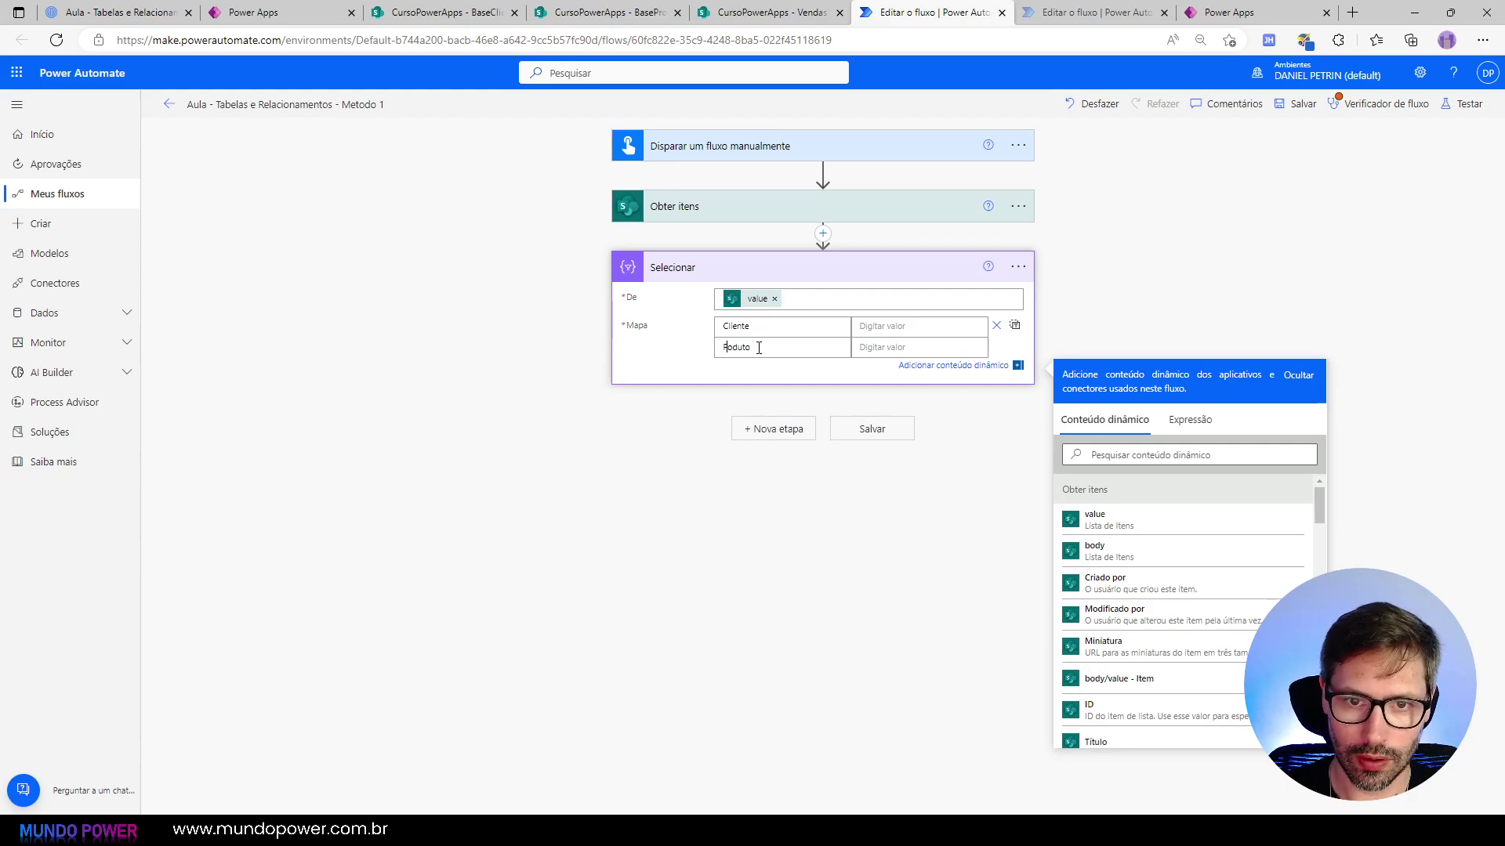
{"action": "key", "text": "Tab"}
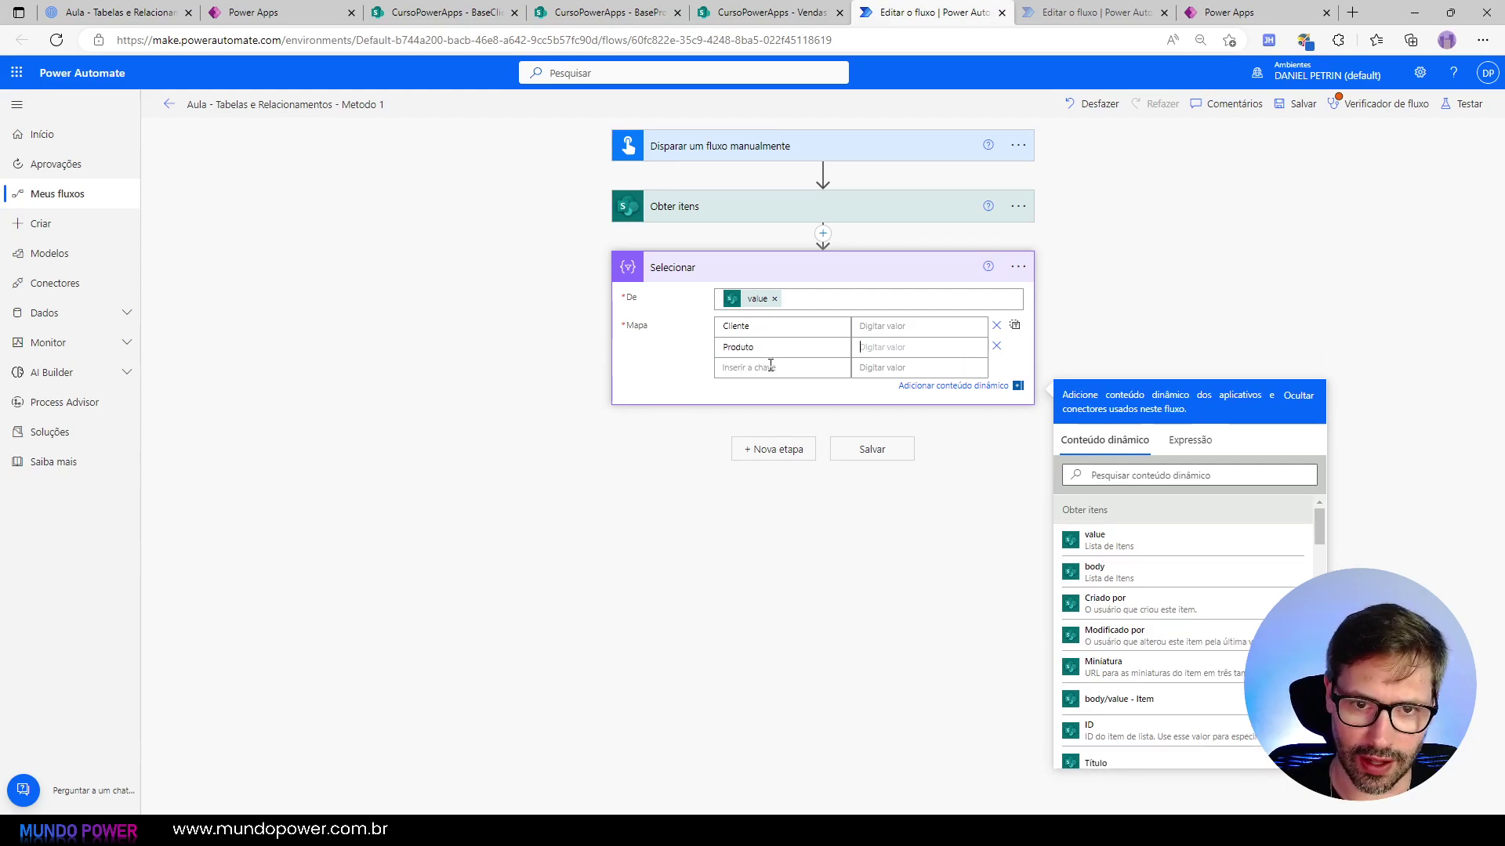
{"action": "type", "text": "IdVenda"}
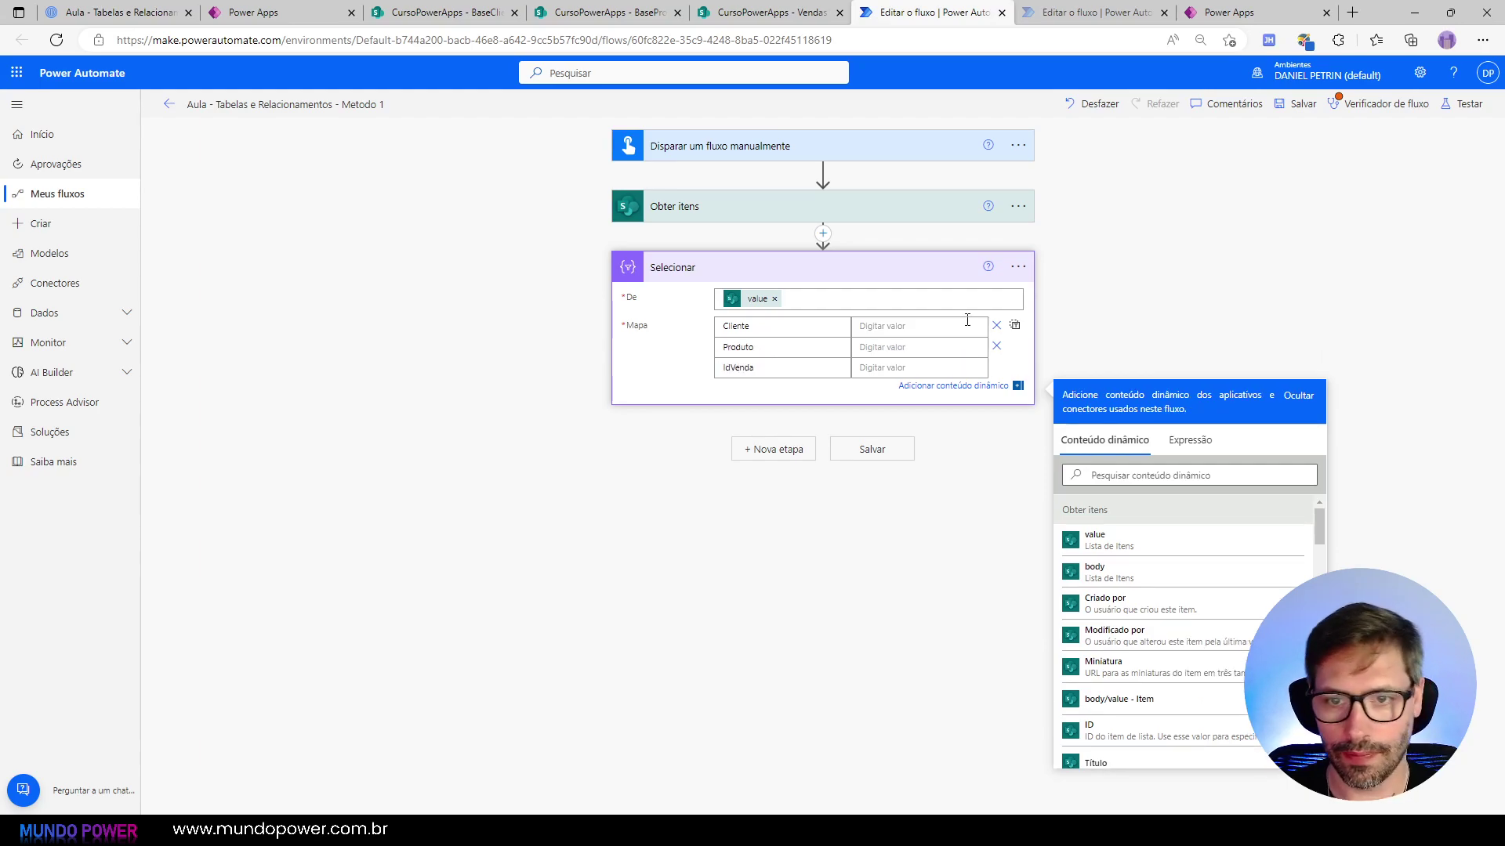
Step: Map the Selecionar keys to dynamic content: Cliente to IdCliente, Produto to IdProduto and IdVenda to ID
{"action": "left_click", "coordinate": [1161, 475]}
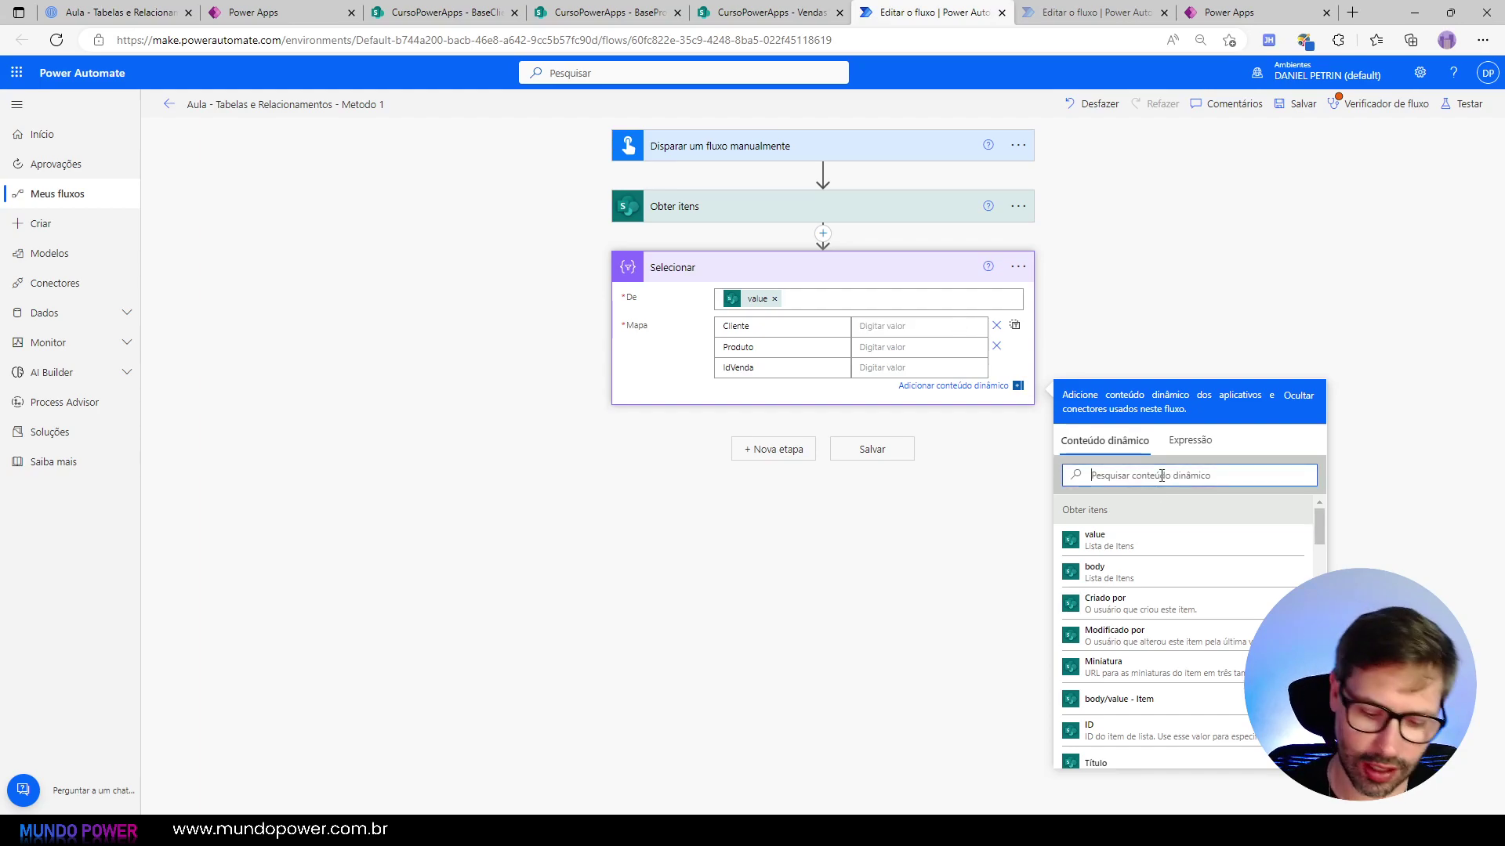
{"action": "type", "text": "Cliente"}
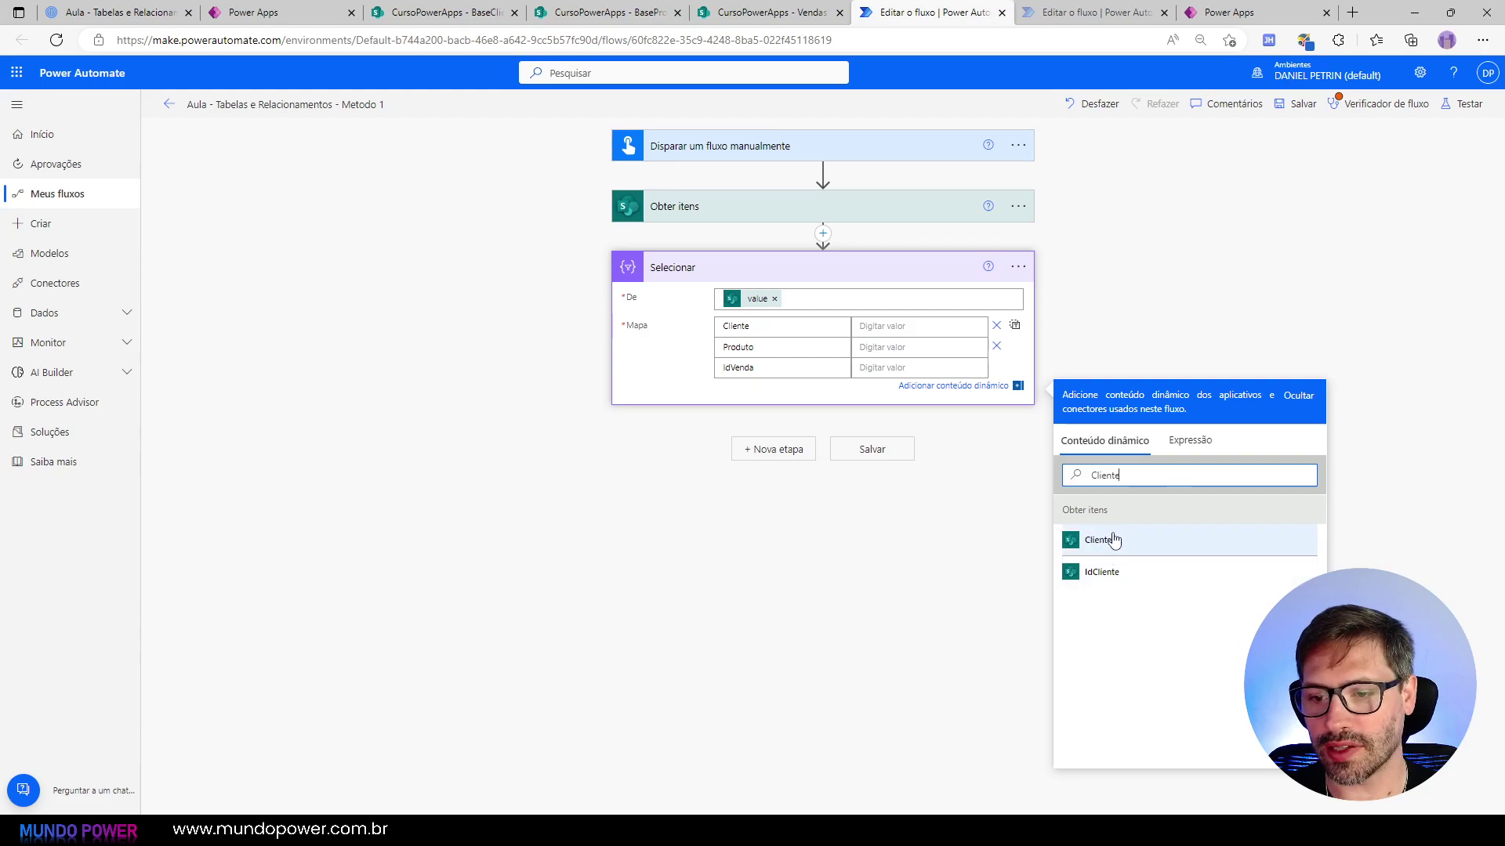
{"action": "left_click", "coordinate": [1124, 584]}
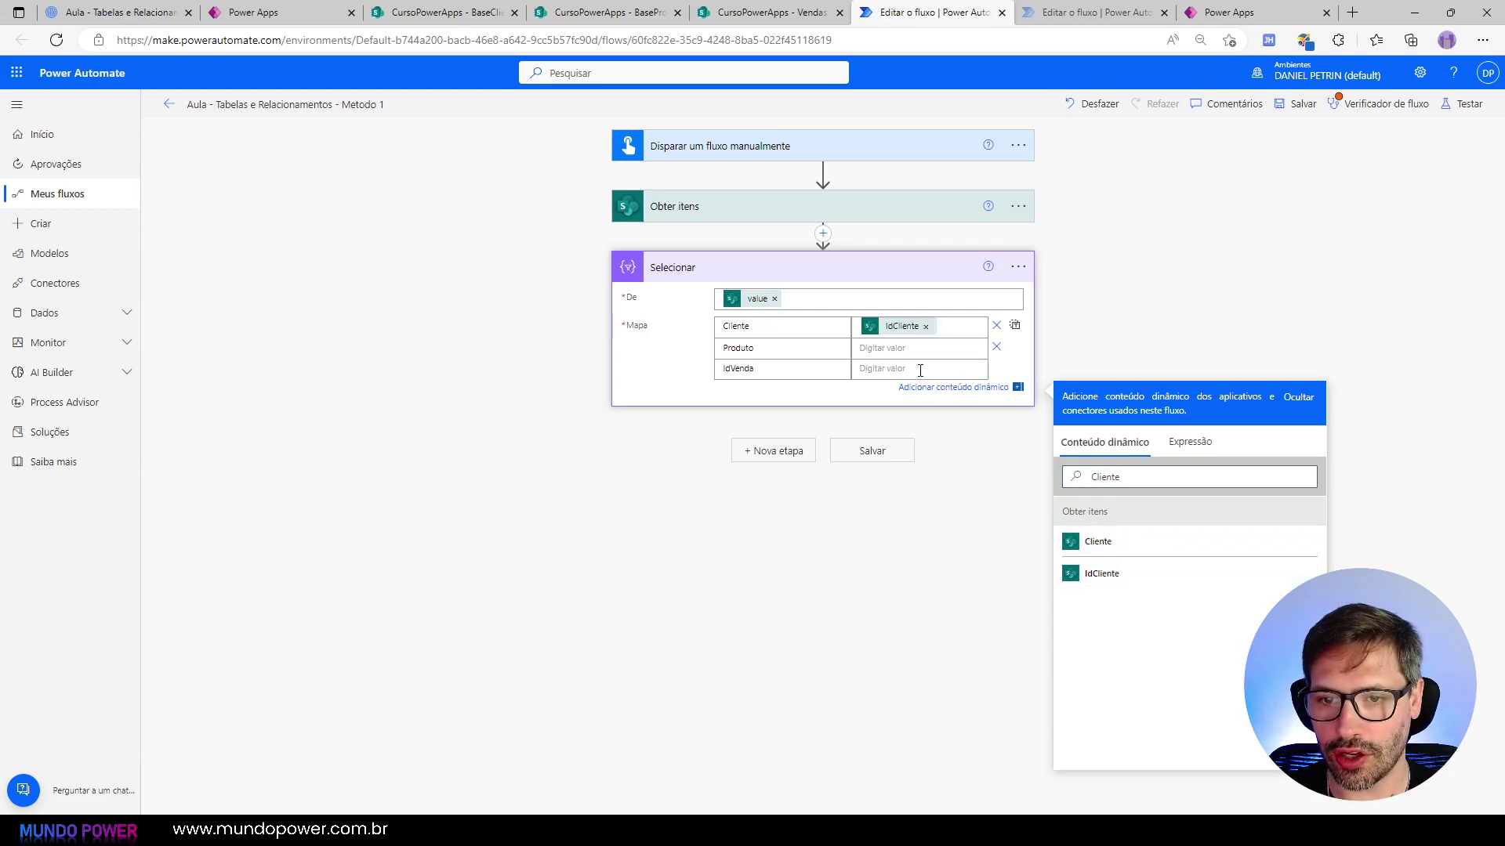
{"action": "left_click_drag", "start_coordinate": [1159, 473], "coordinate": [1060, 473]}
{"action": "type", "text": "IdP"}
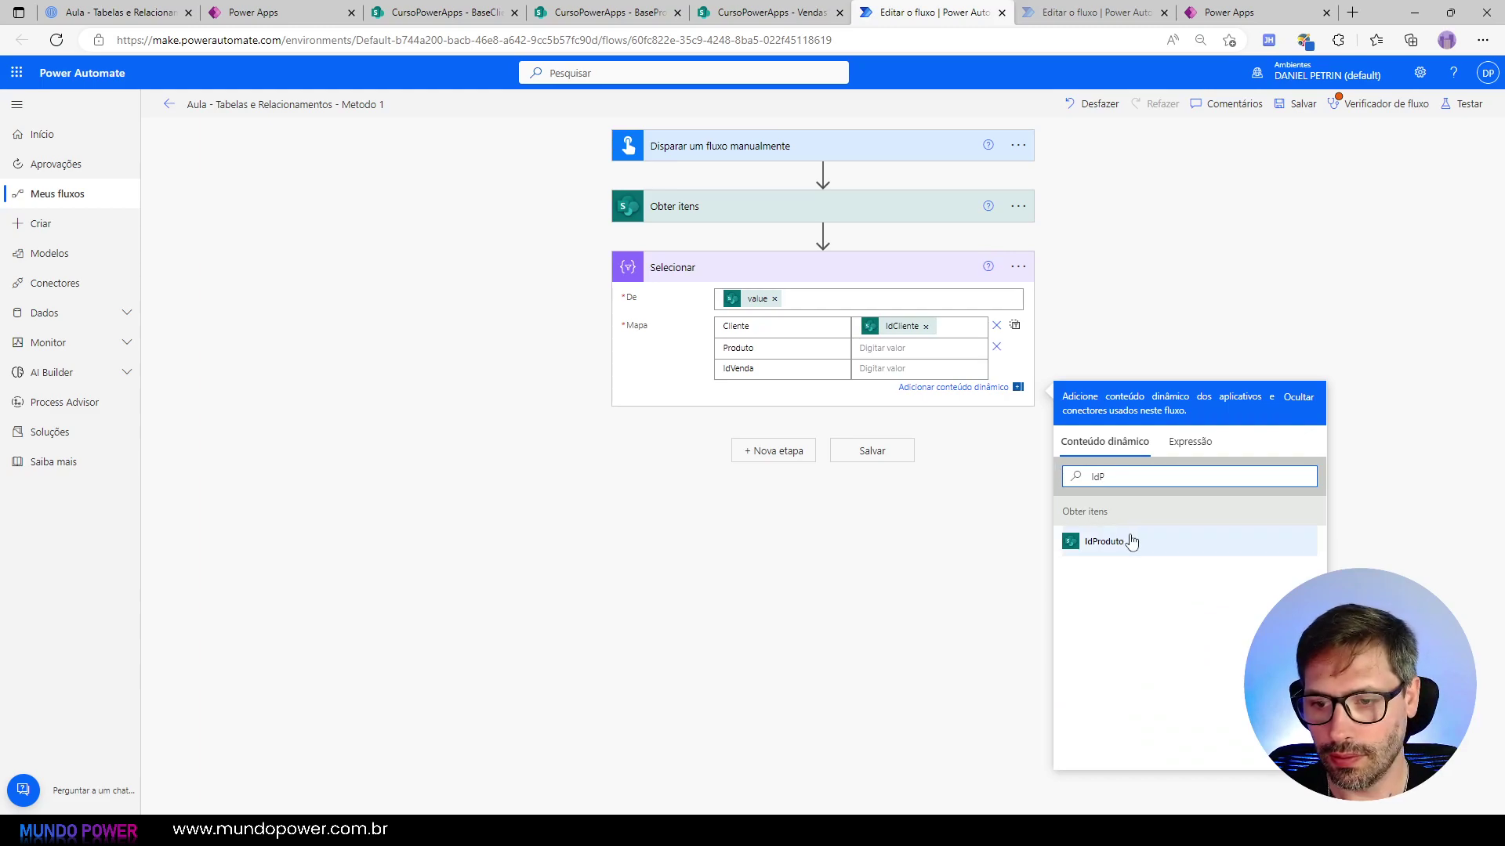
{"action": "left_click", "coordinate": [1132, 541]}
{"action": "left_click_drag", "start_coordinate": [1121, 499], "coordinate": [1052, 508]}
{"action": "type", "text": "I"}
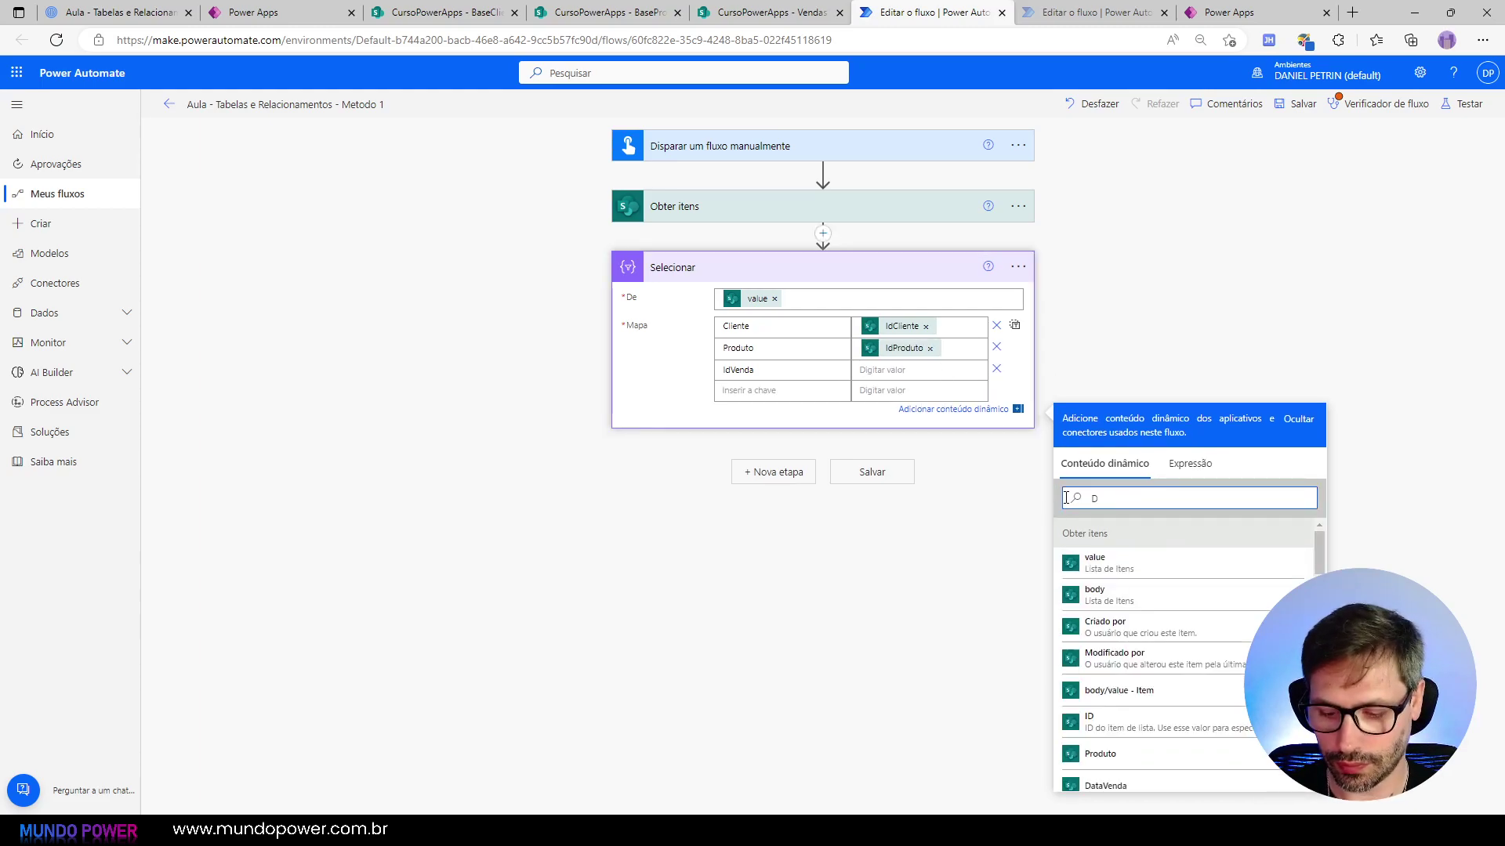
{"action": "type", "text": "D"}
{"action": "left_click", "coordinate": [1105, 565]}
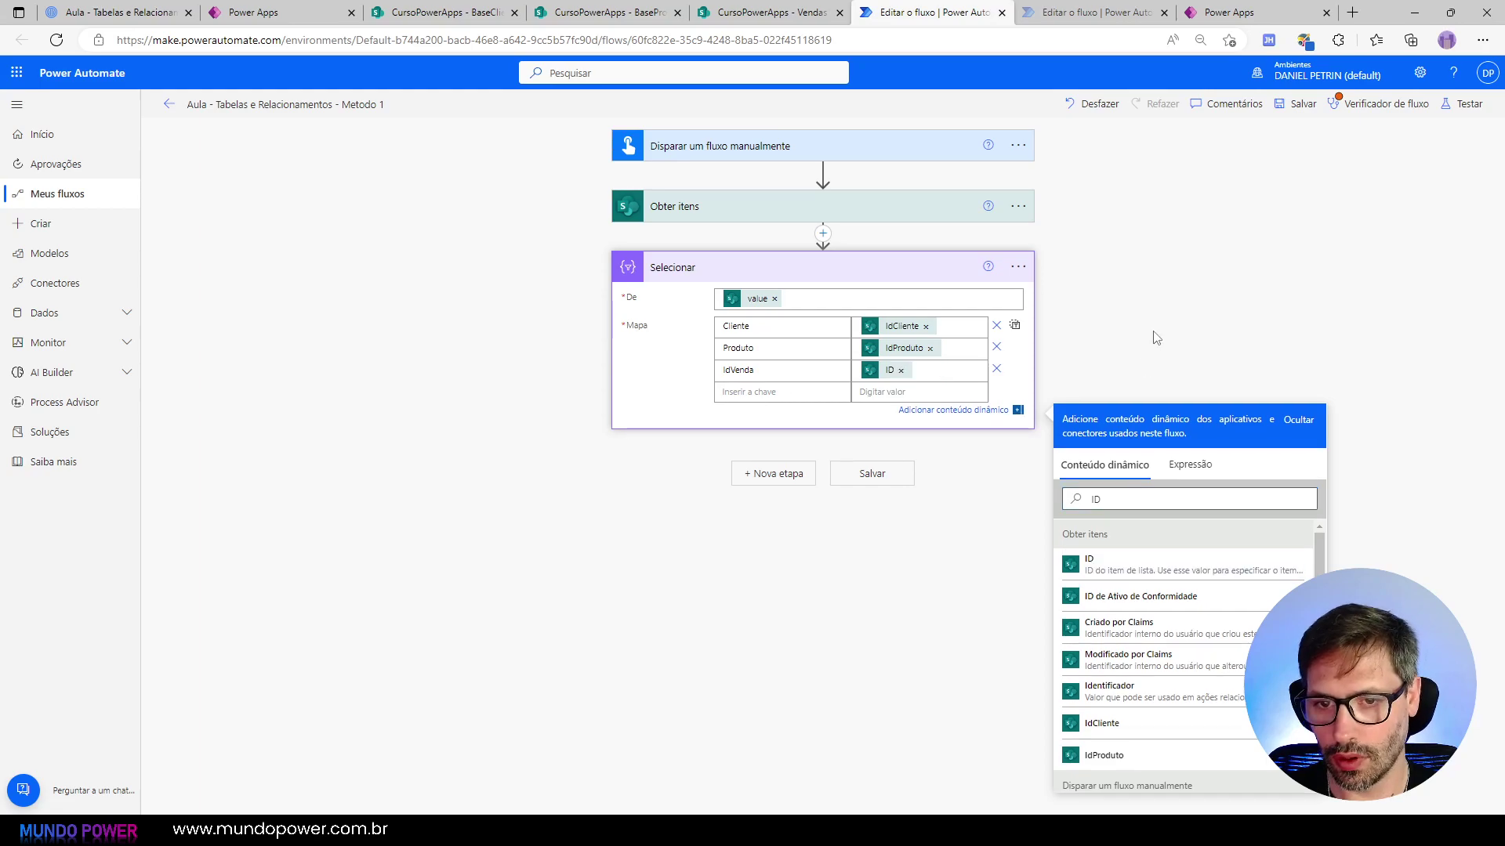
Step: Save the flow and run it as a manual test
{"action": "left_click", "coordinate": [1397, 138]}
{"action": "left_click", "coordinate": [1461, 103]}
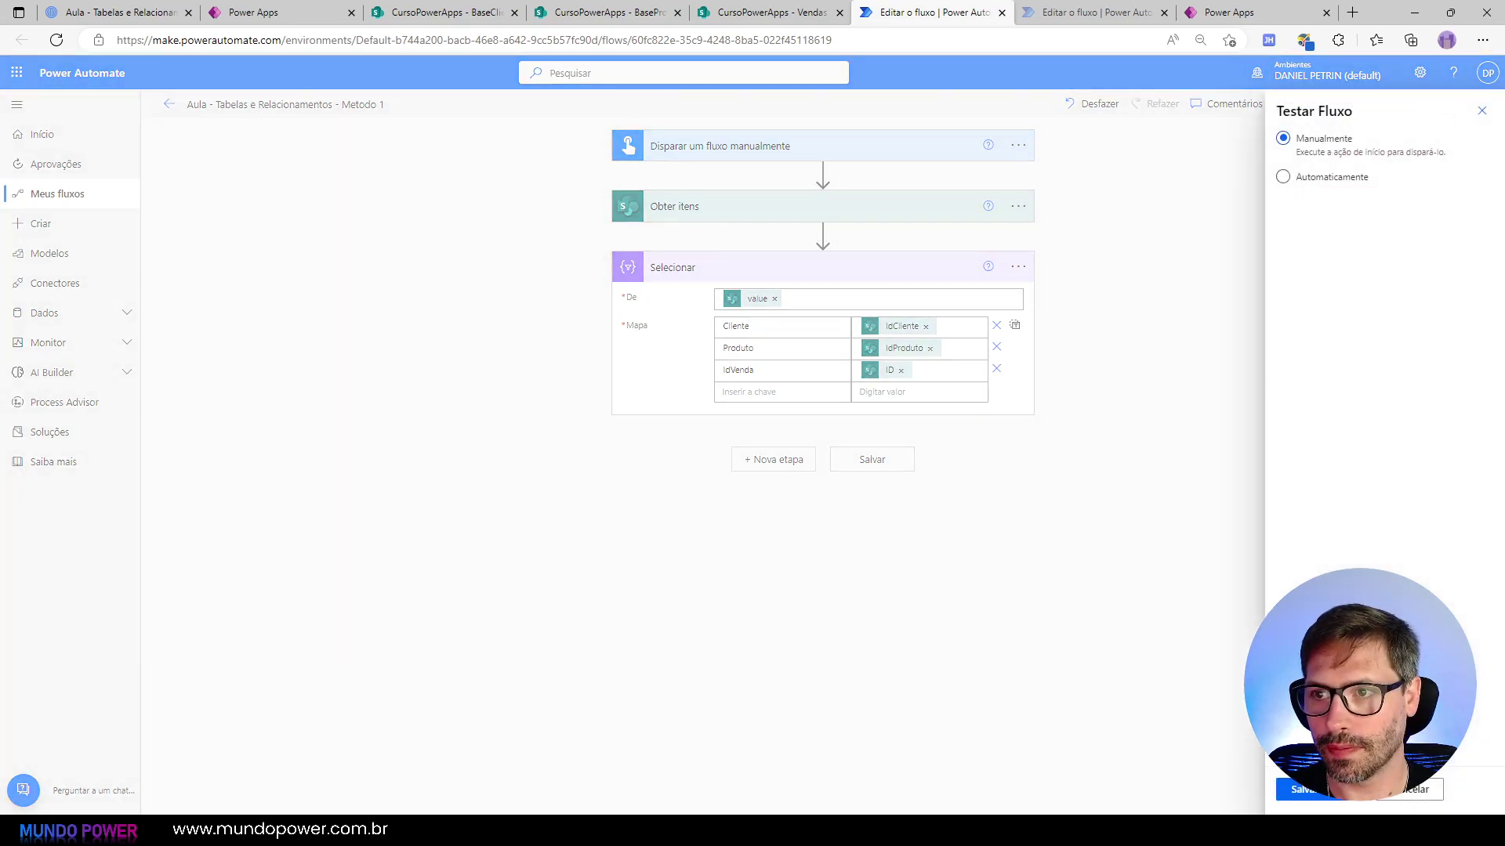
{"action": "left_click", "coordinate": [1311, 790]}
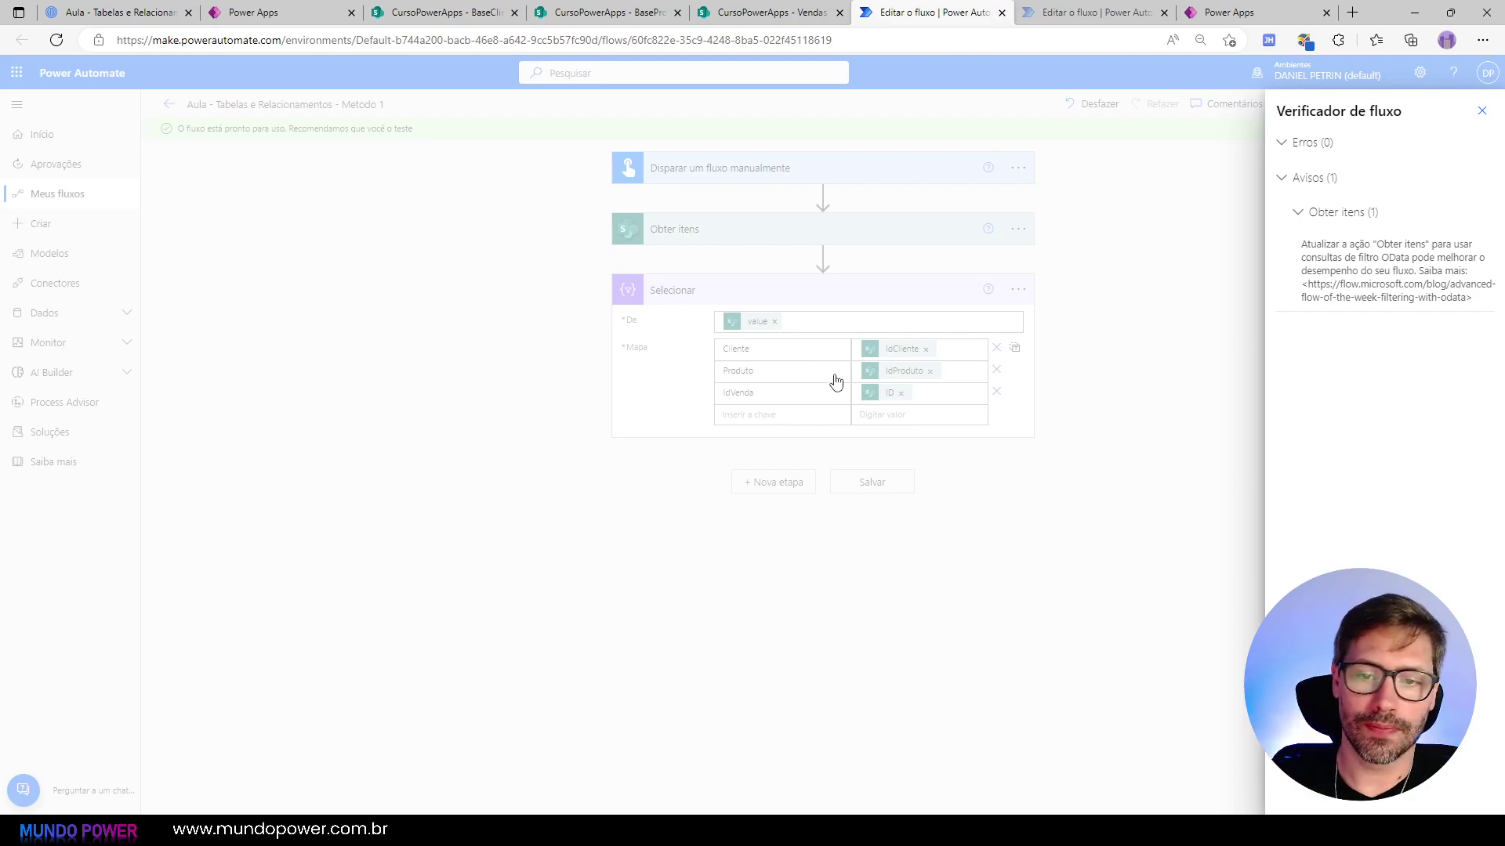
{"action": "left_click", "coordinate": [1356, 801]}
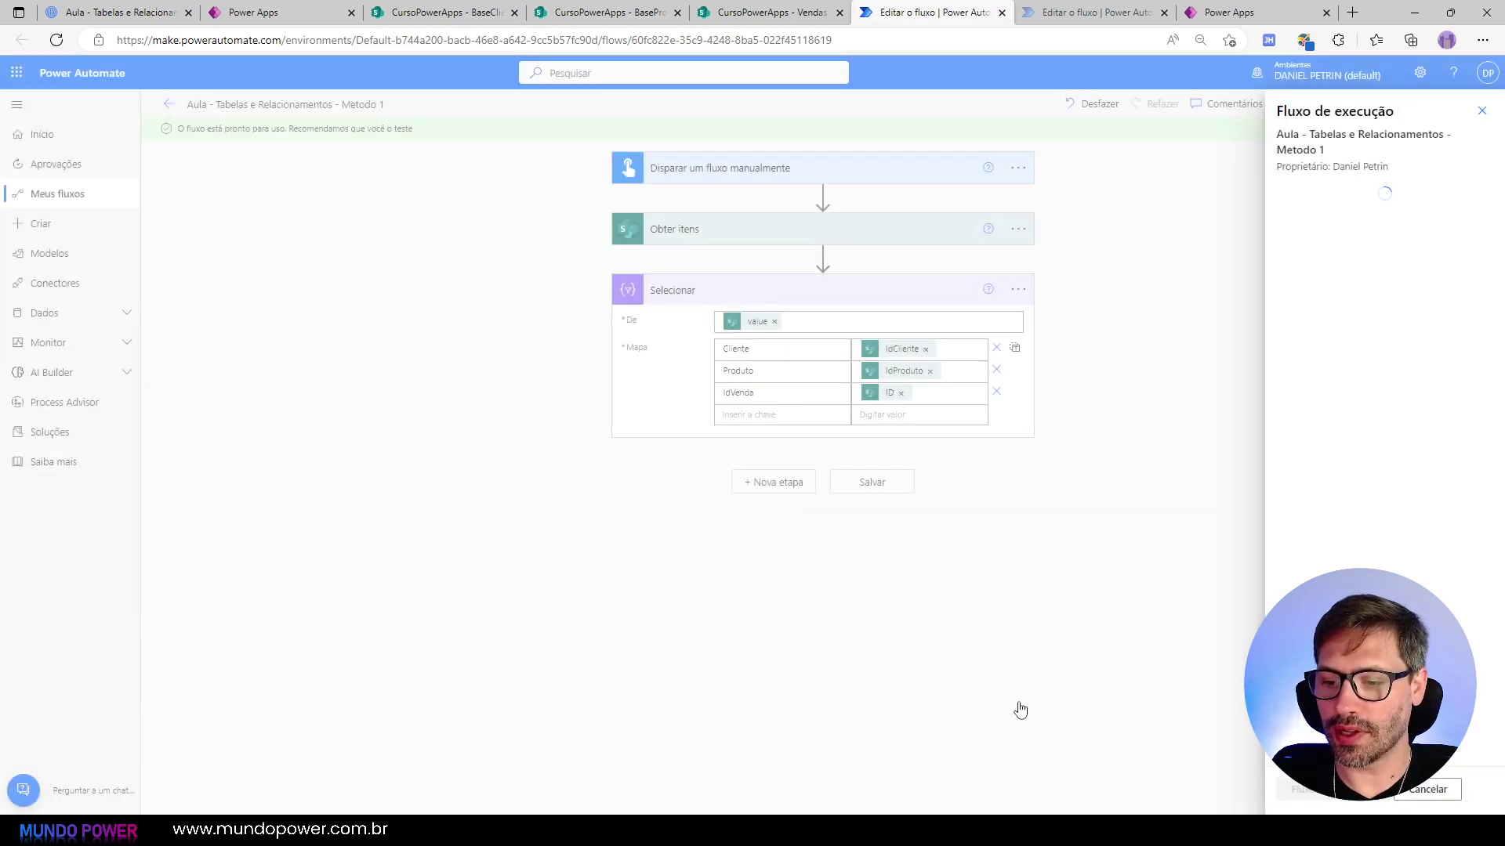
{"action": "left_click", "coordinate": [1314, 794]}
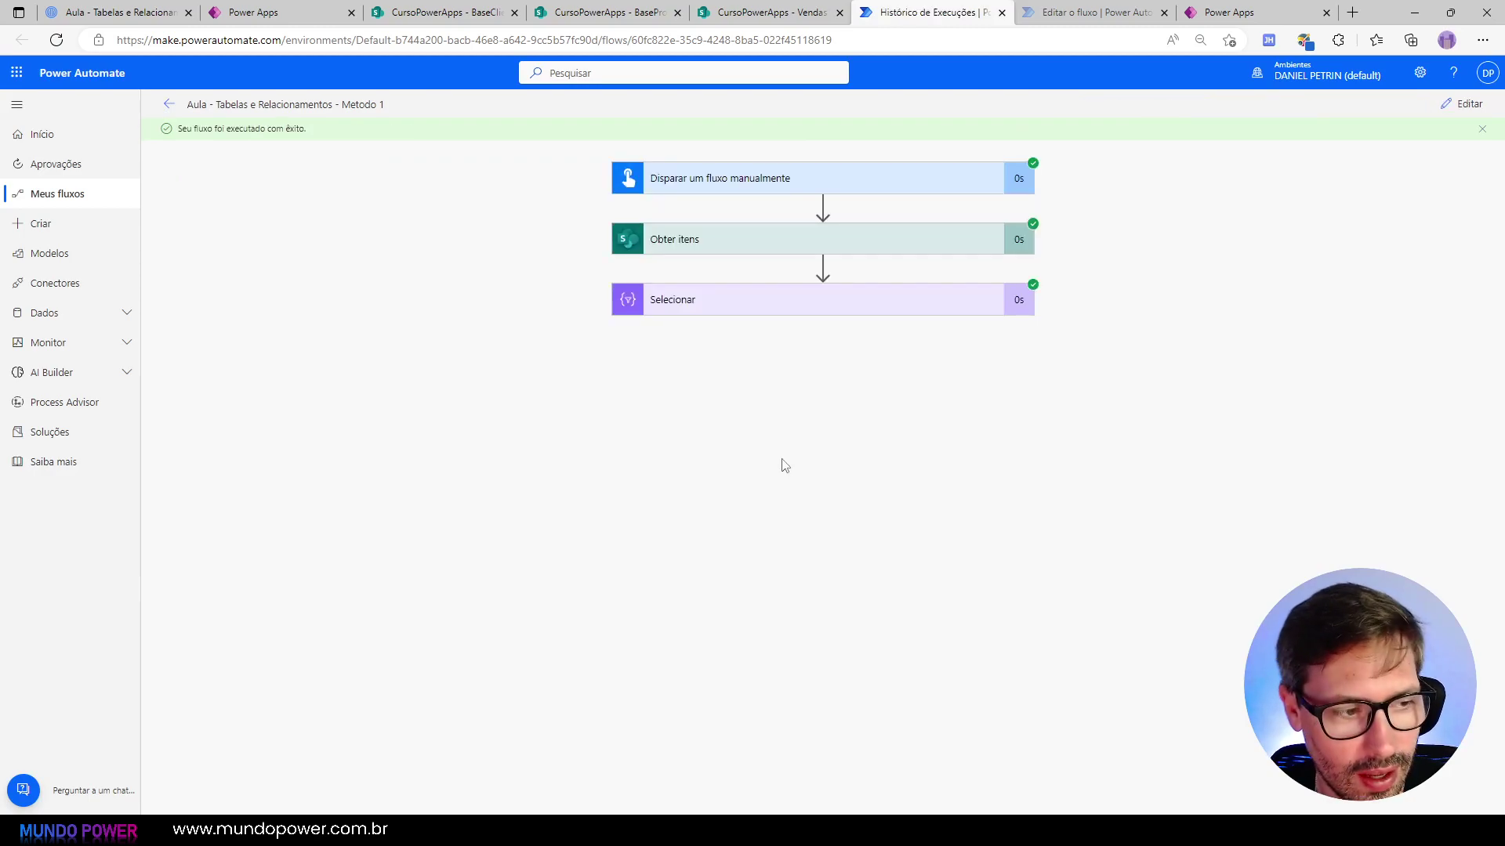
Step: Examine the Selecionar action's output in the run and compare its Cliente, Produto and IdVenda values with the SharePoint Vendas1 list
{"action": "left_click", "coordinate": [812, 302]}
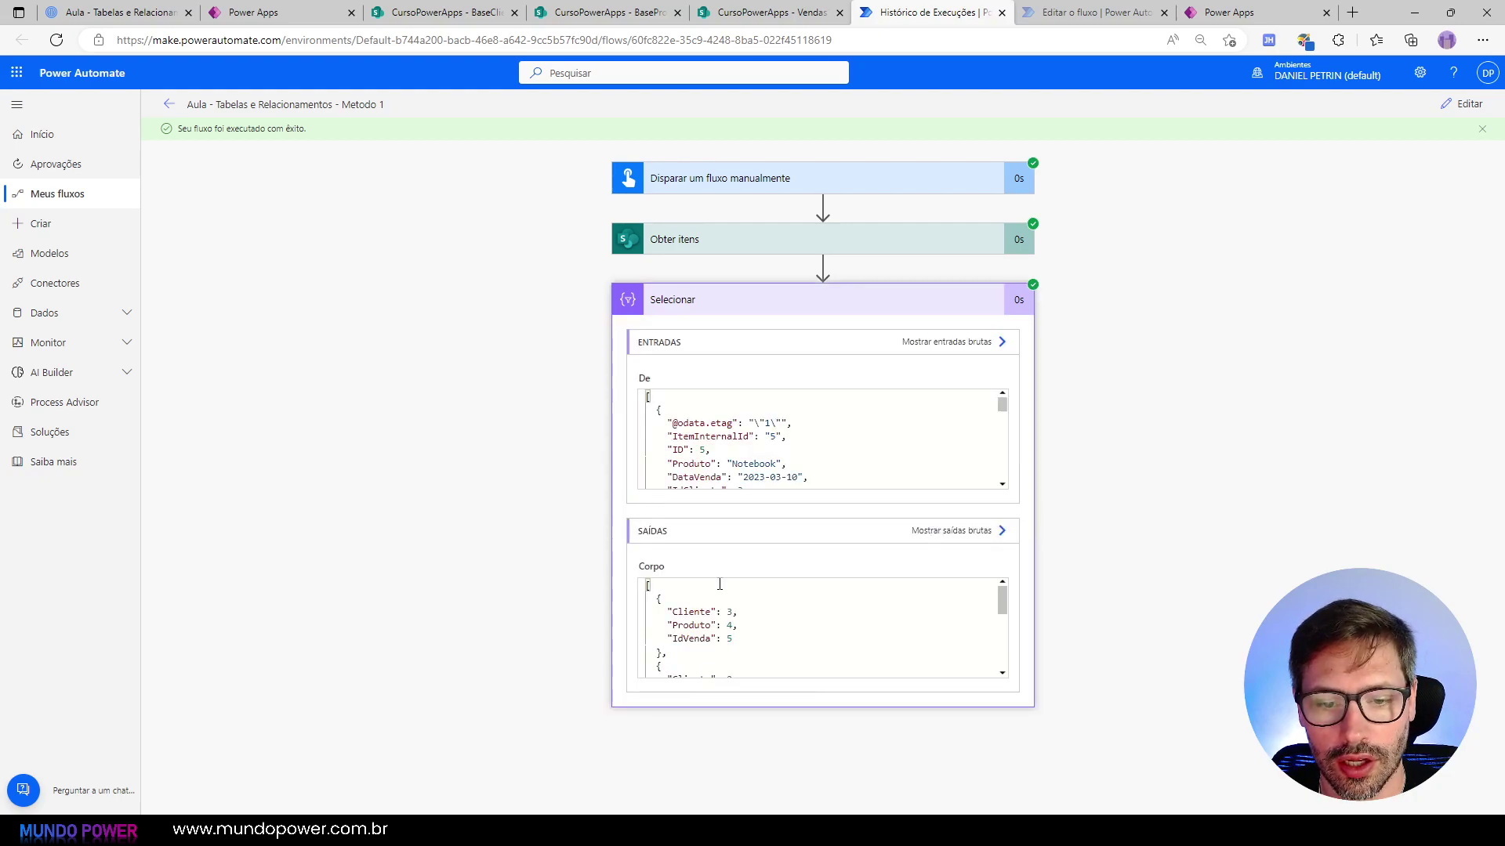
{"action": "left_click_drag", "start_coordinate": [689, 616], "coordinate": [673, 651]}
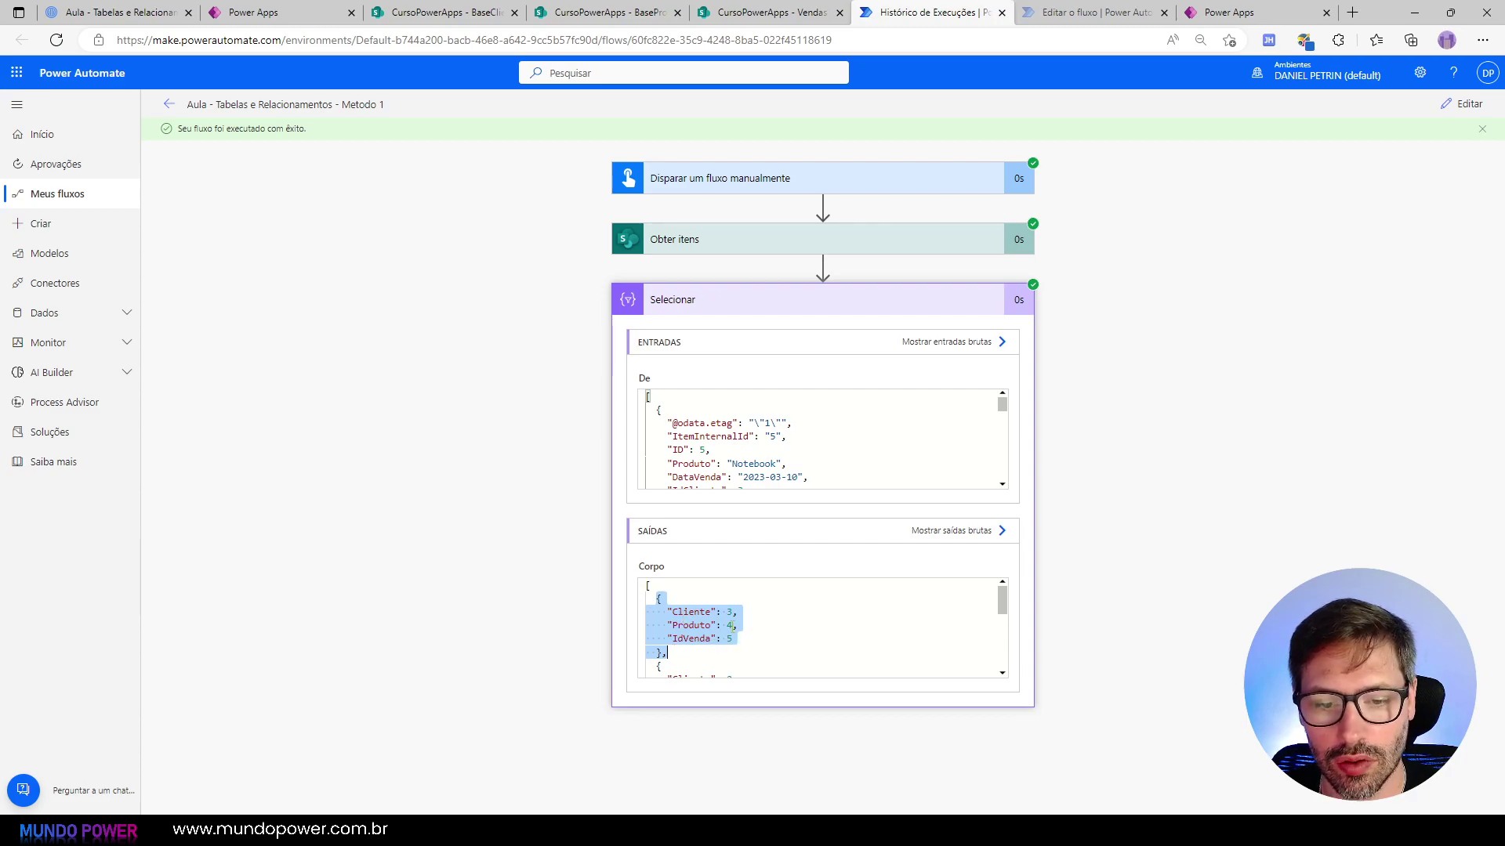
{"action": "left_click", "coordinate": [760, 12]}
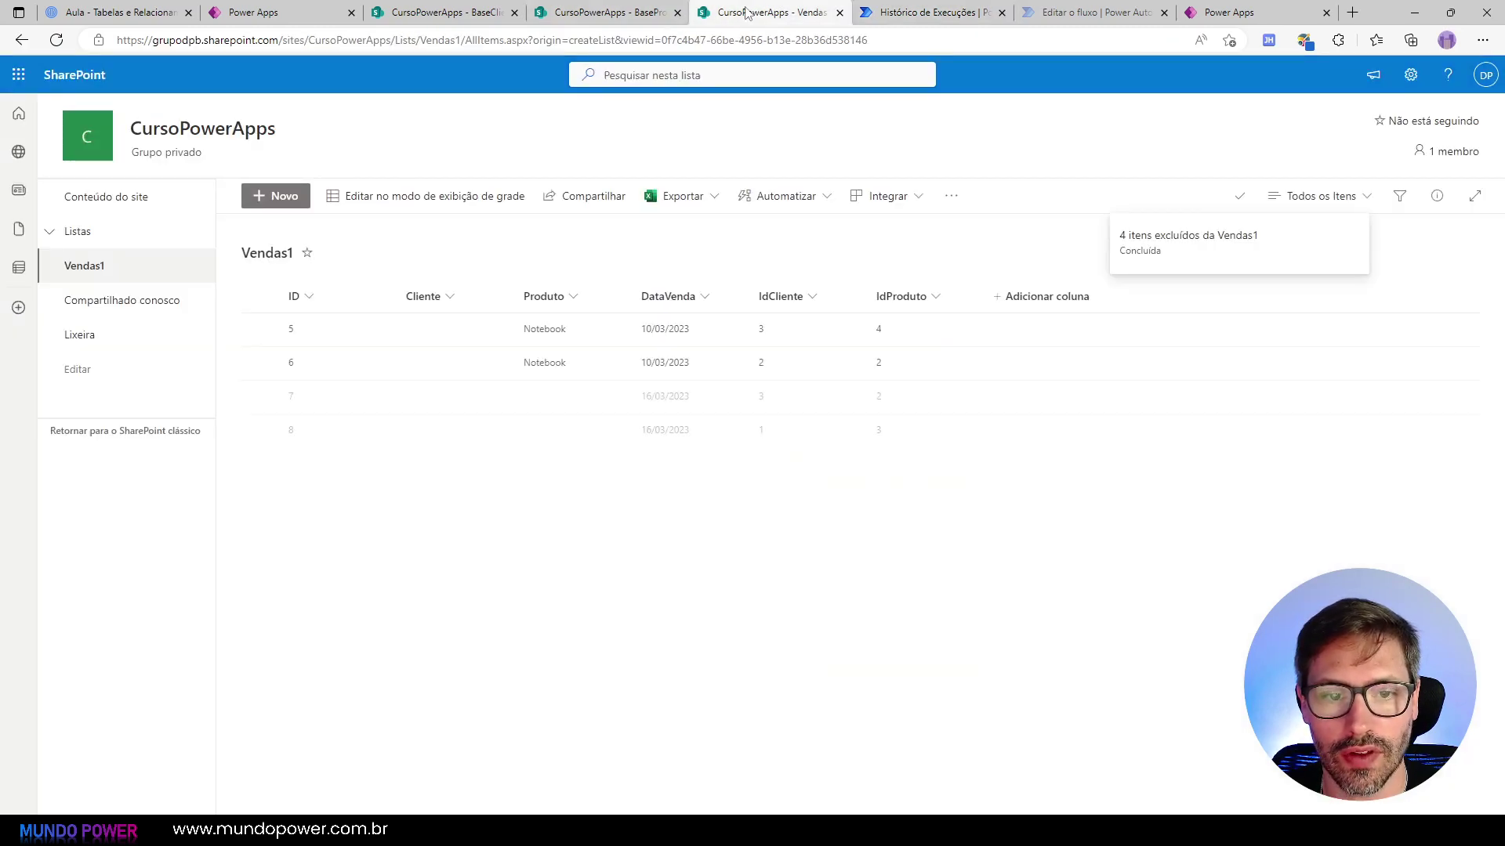
{"action": "left_click", "coordinate": [741, 329]}
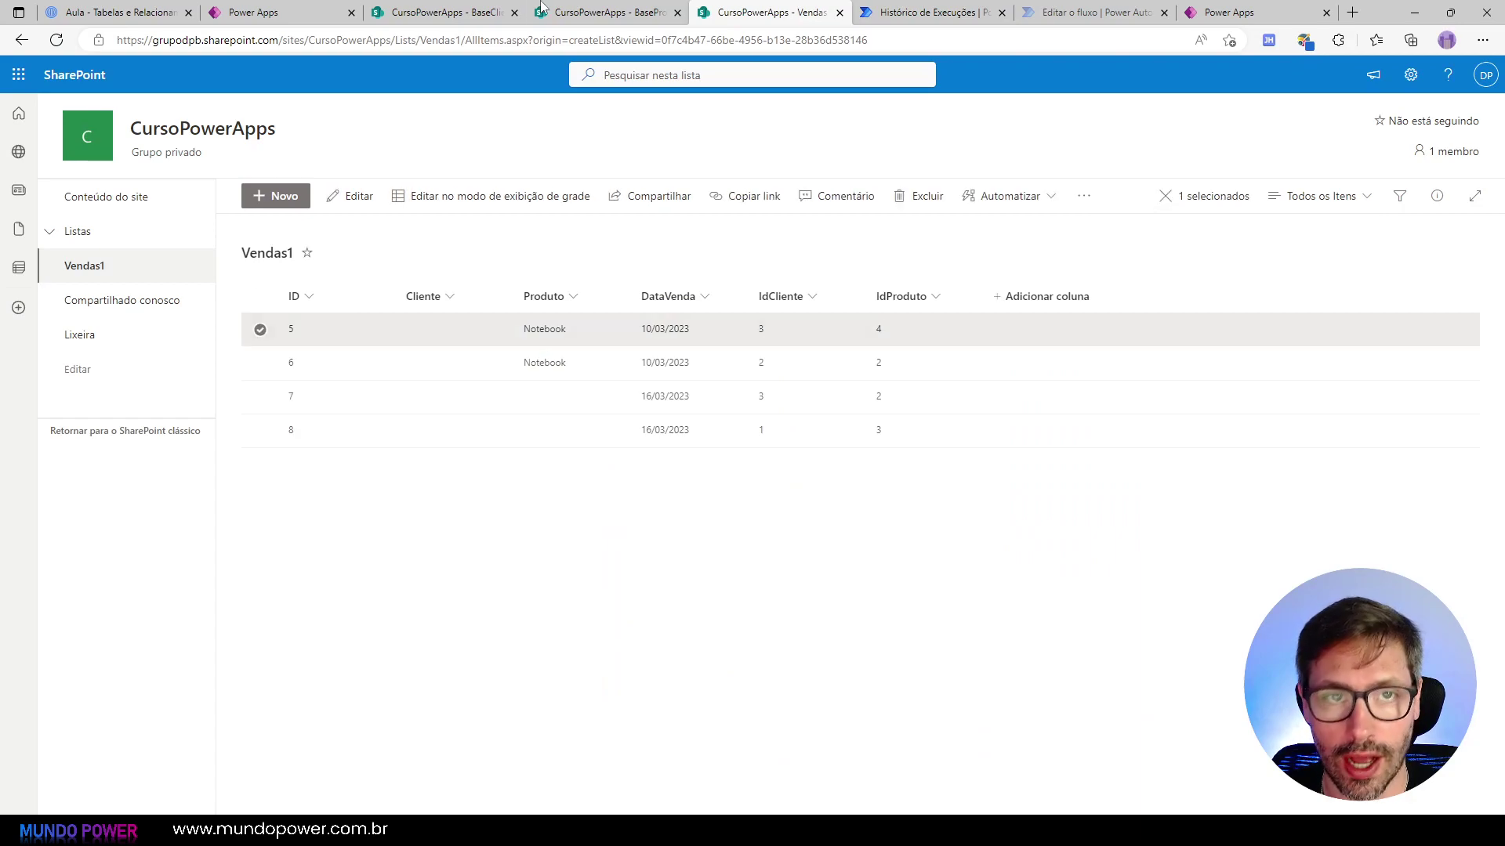
{"action": "left_click", "coordinate": [263, 9]}
{"action": "left_click", "coordinate": [929, 12]}
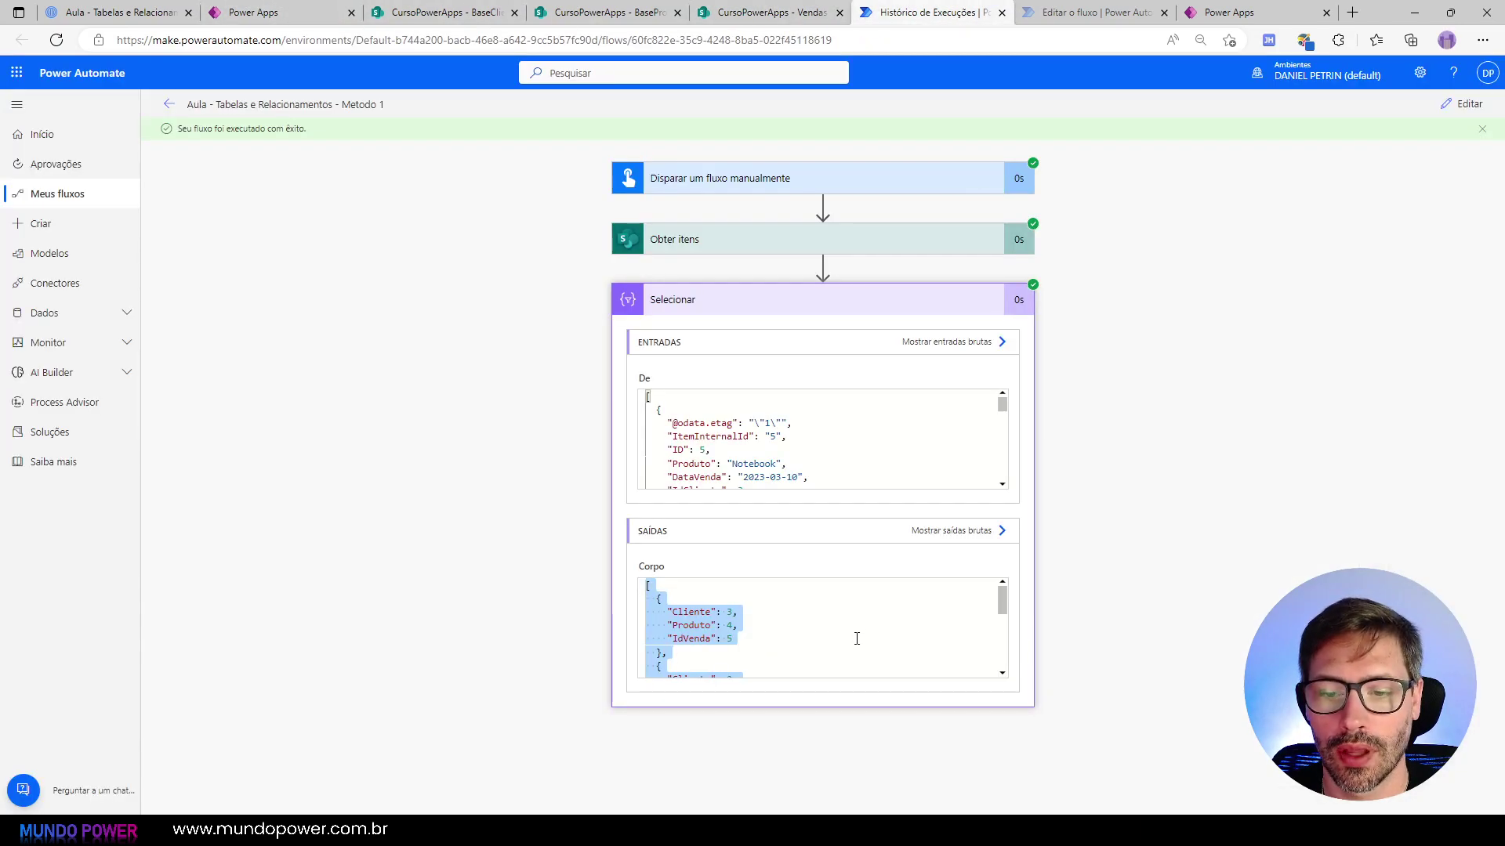
{"action": "scroll", "coordinate": [851, 643], "scroll_direction": "down", "scroll_amount": 2}
{"action": "left_click", "coordinate": [720, 622]}
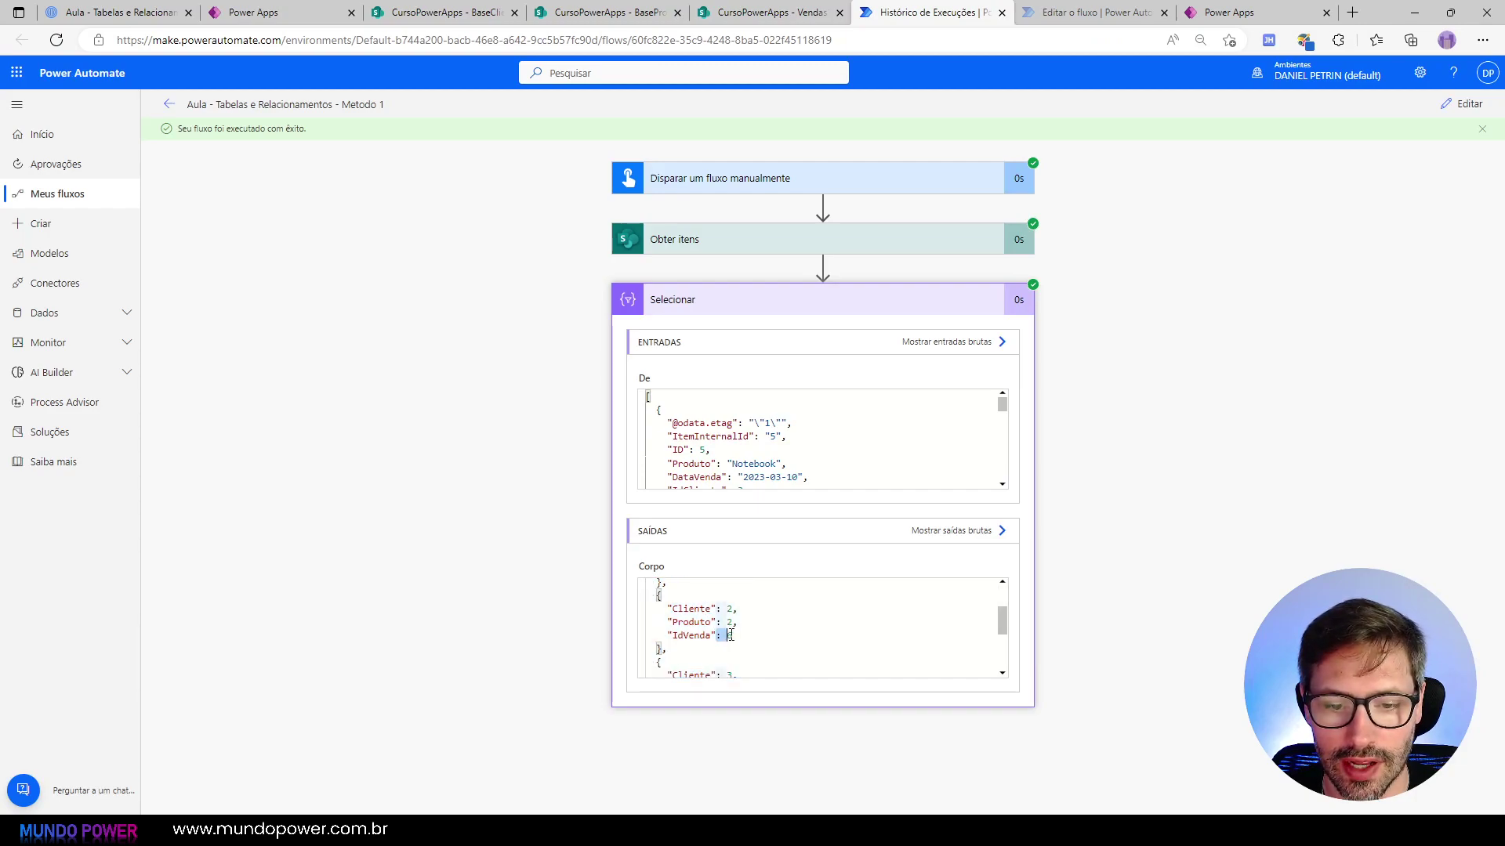
{"action": "mouse_move", "coordinate": [738, 609]}
{"action": "left_mouse_down"}
{"action": "mouse_move", "coordinate": [706, 610]}
{"action": "mouse_move", "coordinate": [737, 622]}
{"action": "left_mouse_up"}
{"action": "scroll", "coordinate": [756, 623], "scroll_direction": "down", "scroll_amount": 2}
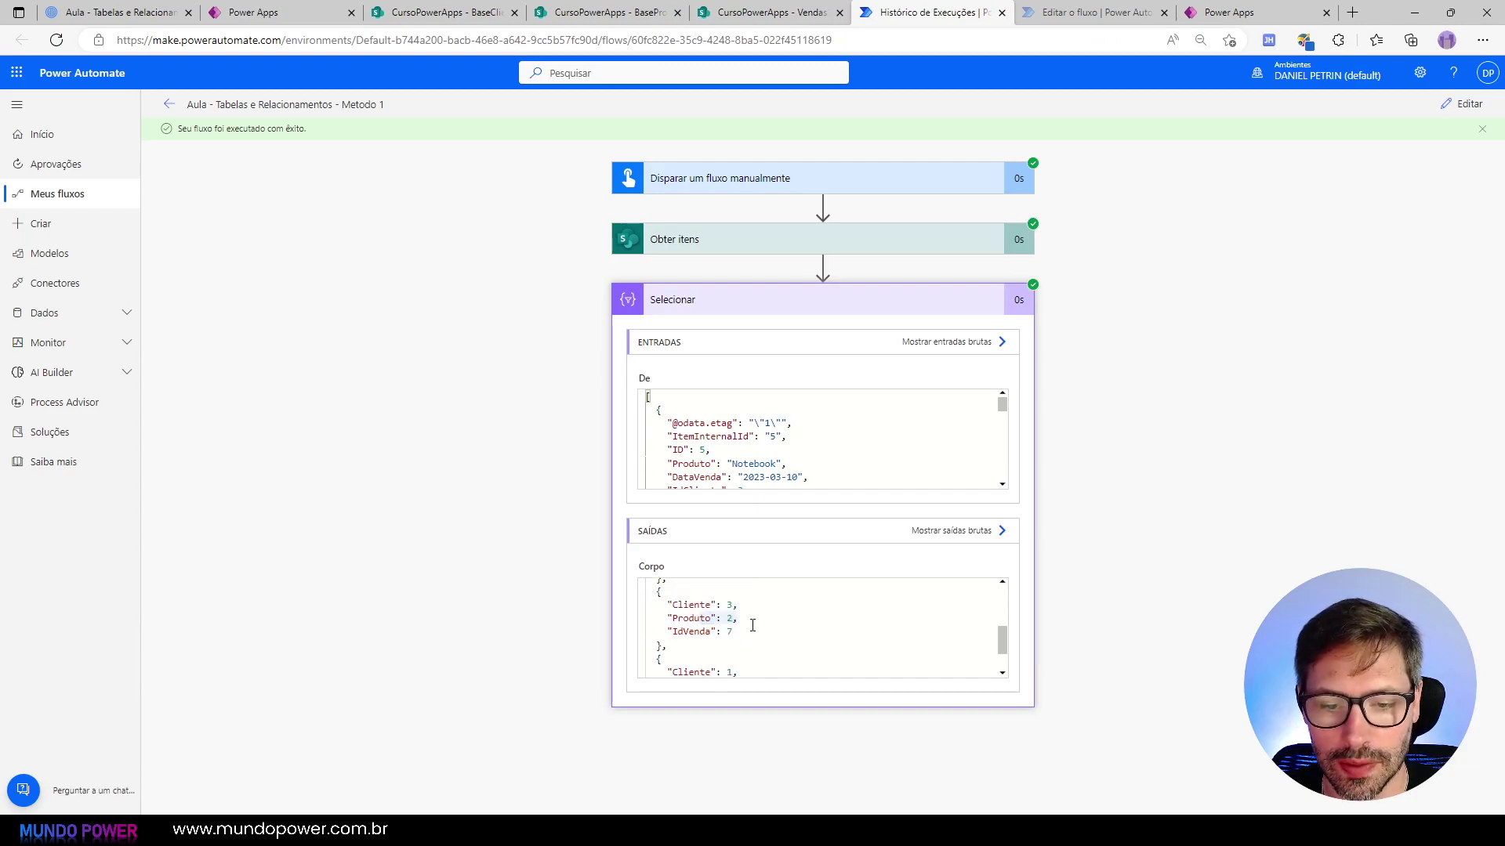
Step: Reopen the flow for editing and insert an Aplicar a cada loop over Obter itens' value before Selecionar
{"action": "left_click", "coordinate": [1459, 103]}
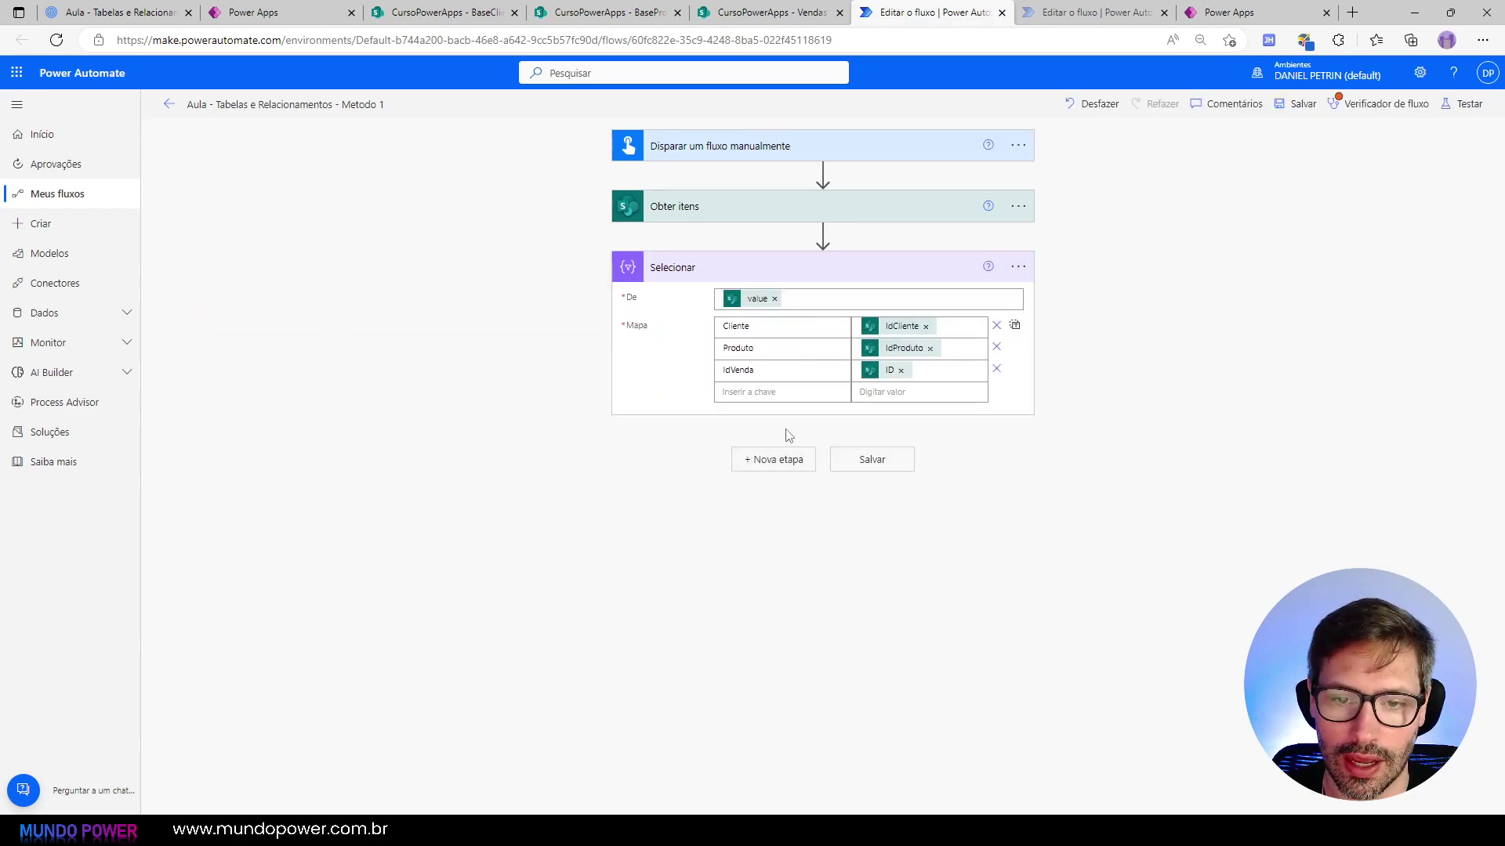
{"action": "left_click", "coordinate": [822, 235]}
{"action": "left_click", "coordinate": [821, 253]}
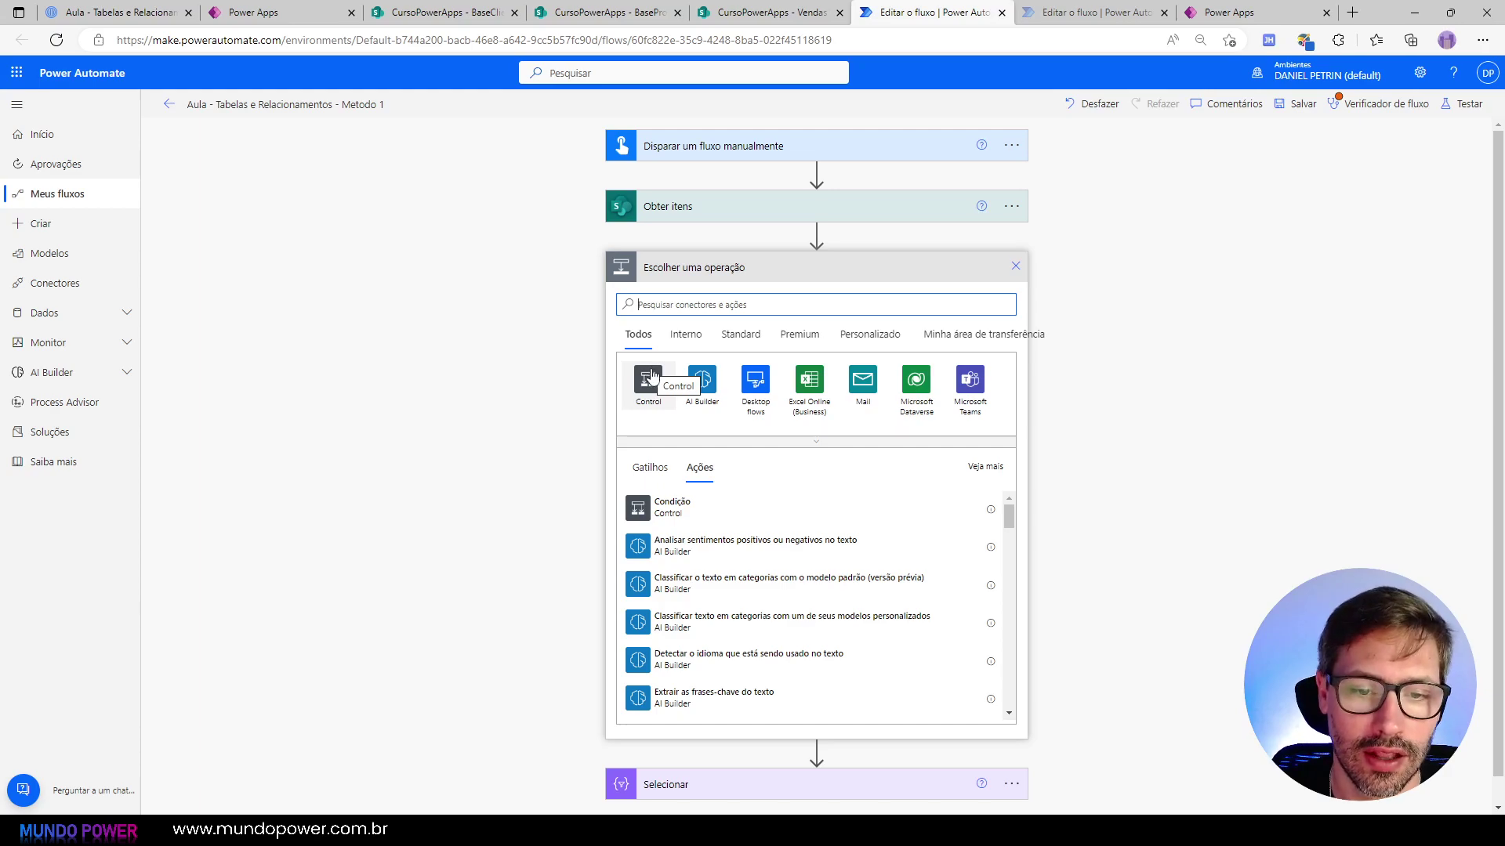
{"action": "left_click", "coordinate": [650, 377]}
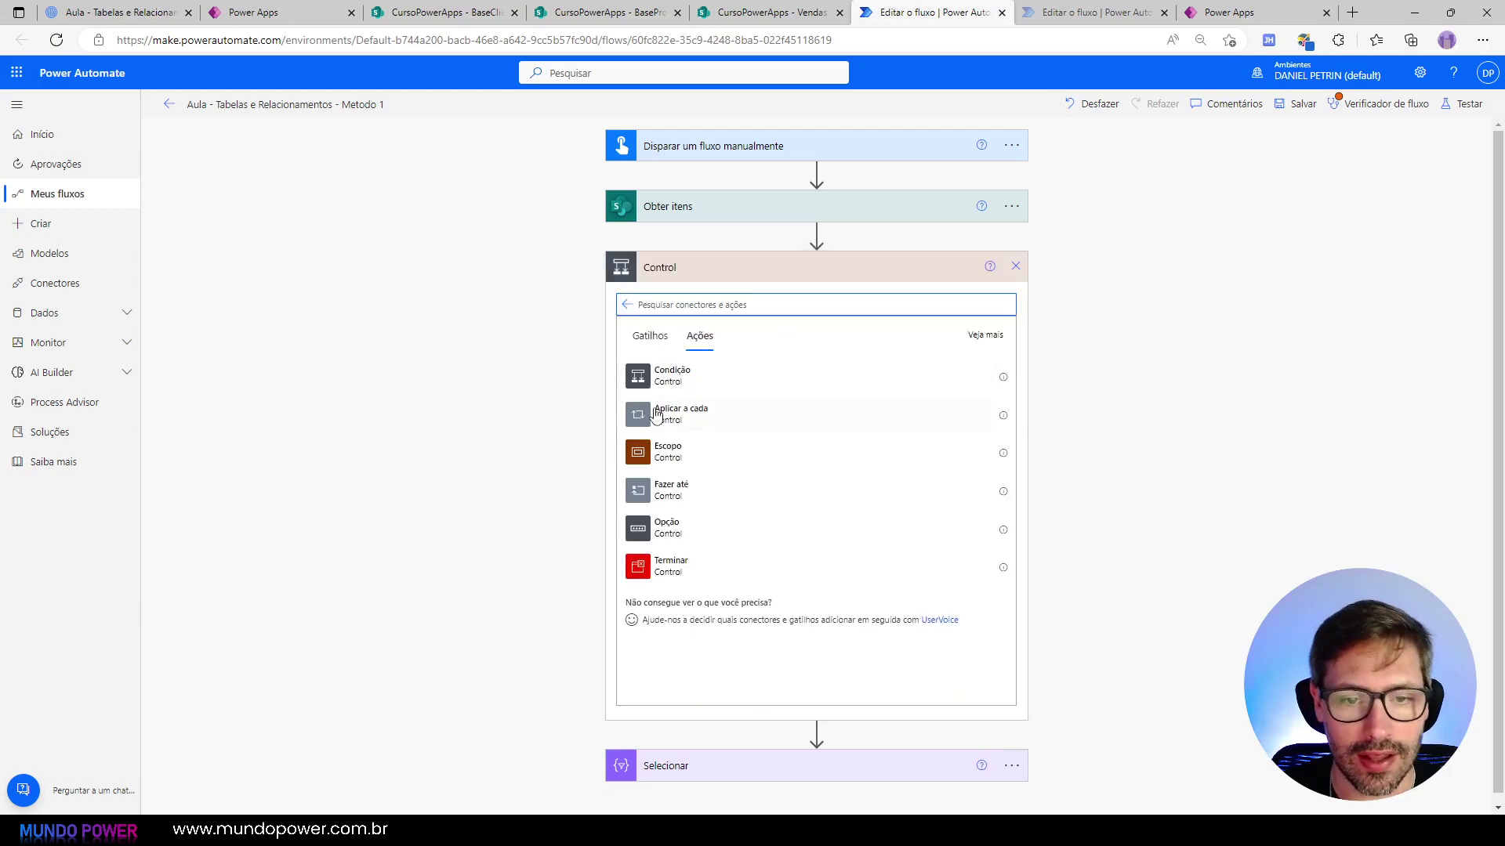
{"action": "left_click", "coordinate": [657, 415]}
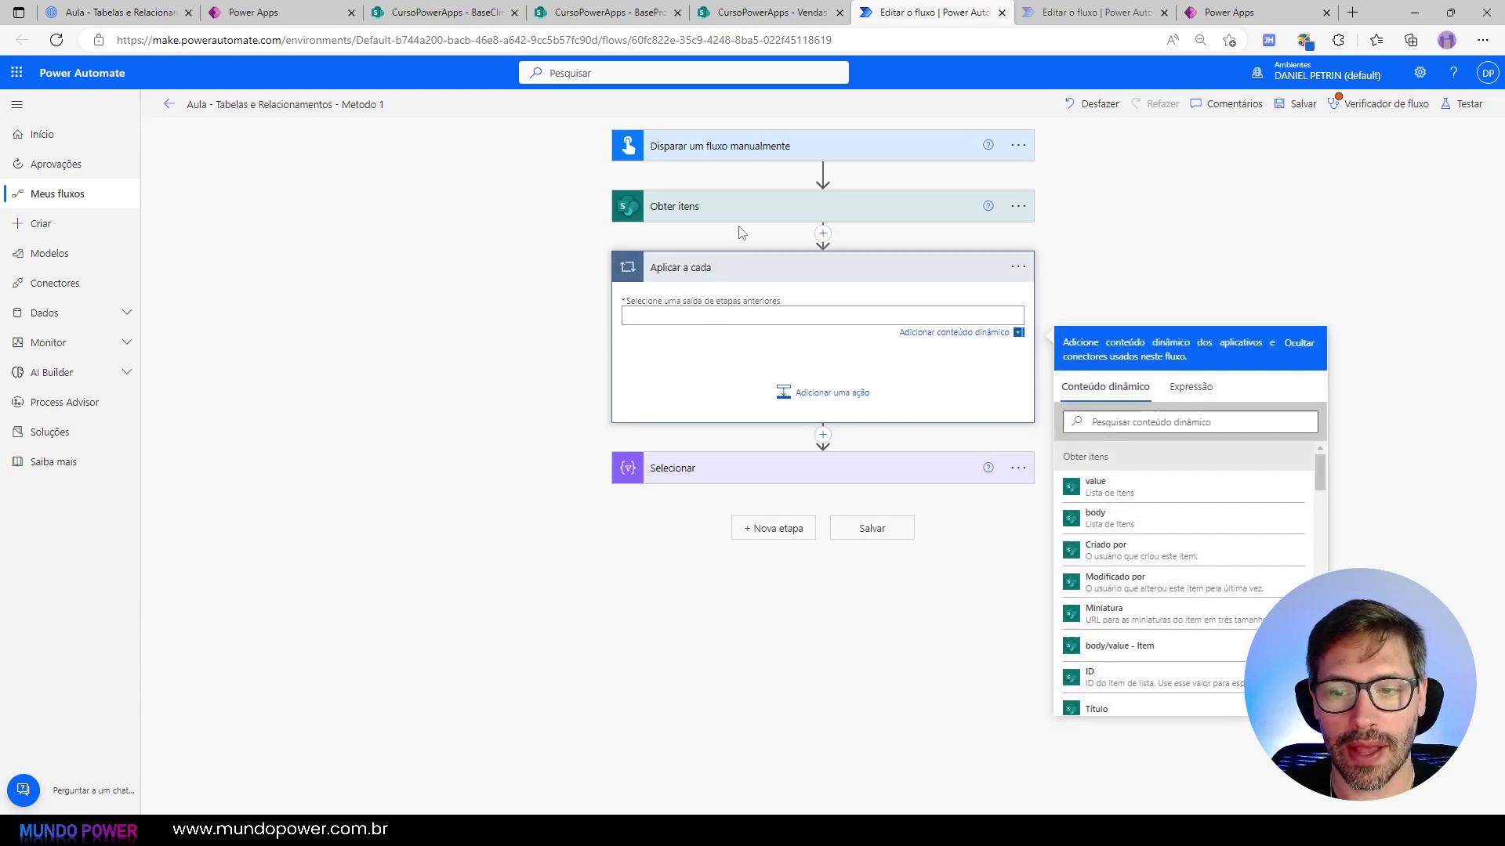
{"action": "left_click", "coordinate": [1098, 487]}
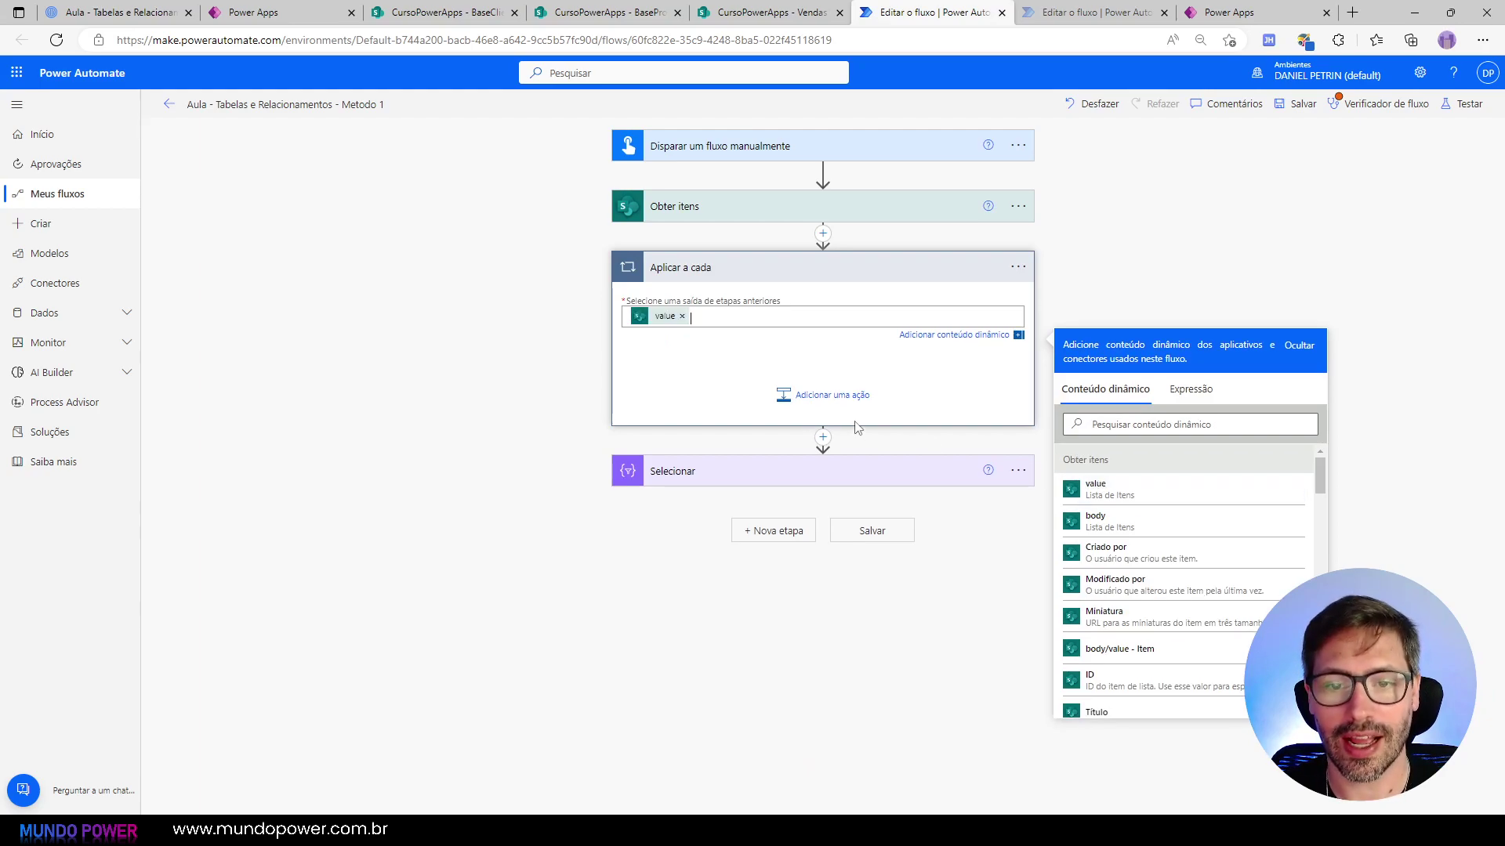
Step: Add the SharePoint Obter itens action inside the Aplicar a cada loop
{"action": "left_click", "coordinate": [815, 383]}
{"action": "type", "text": "compor"}
{"action": "key", "text": "ctrl+a"}
{"action": "type", "text": "S"}
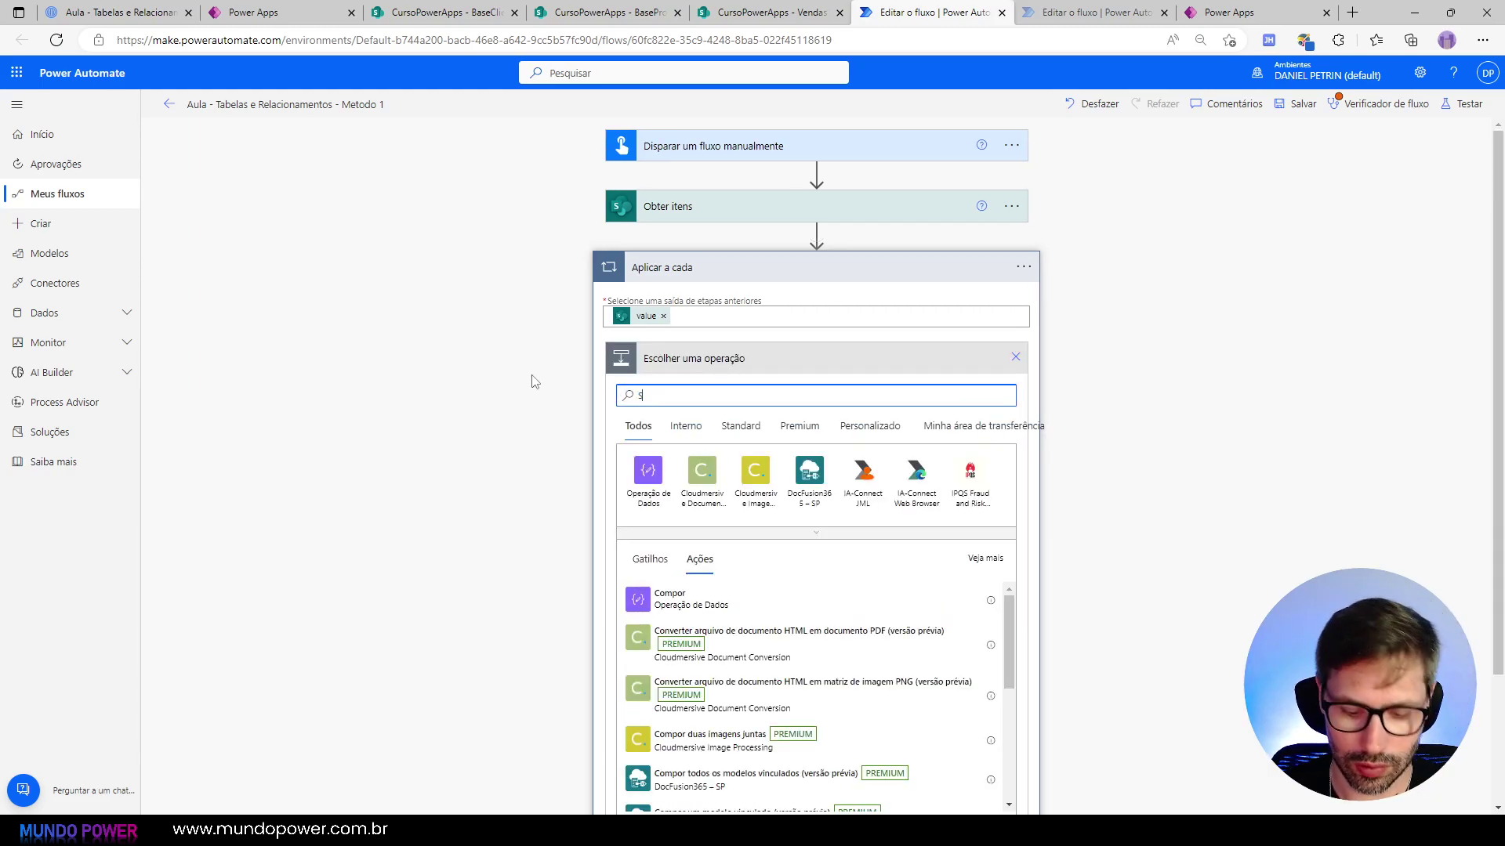
{"action": "type", "text": "harePoi"}
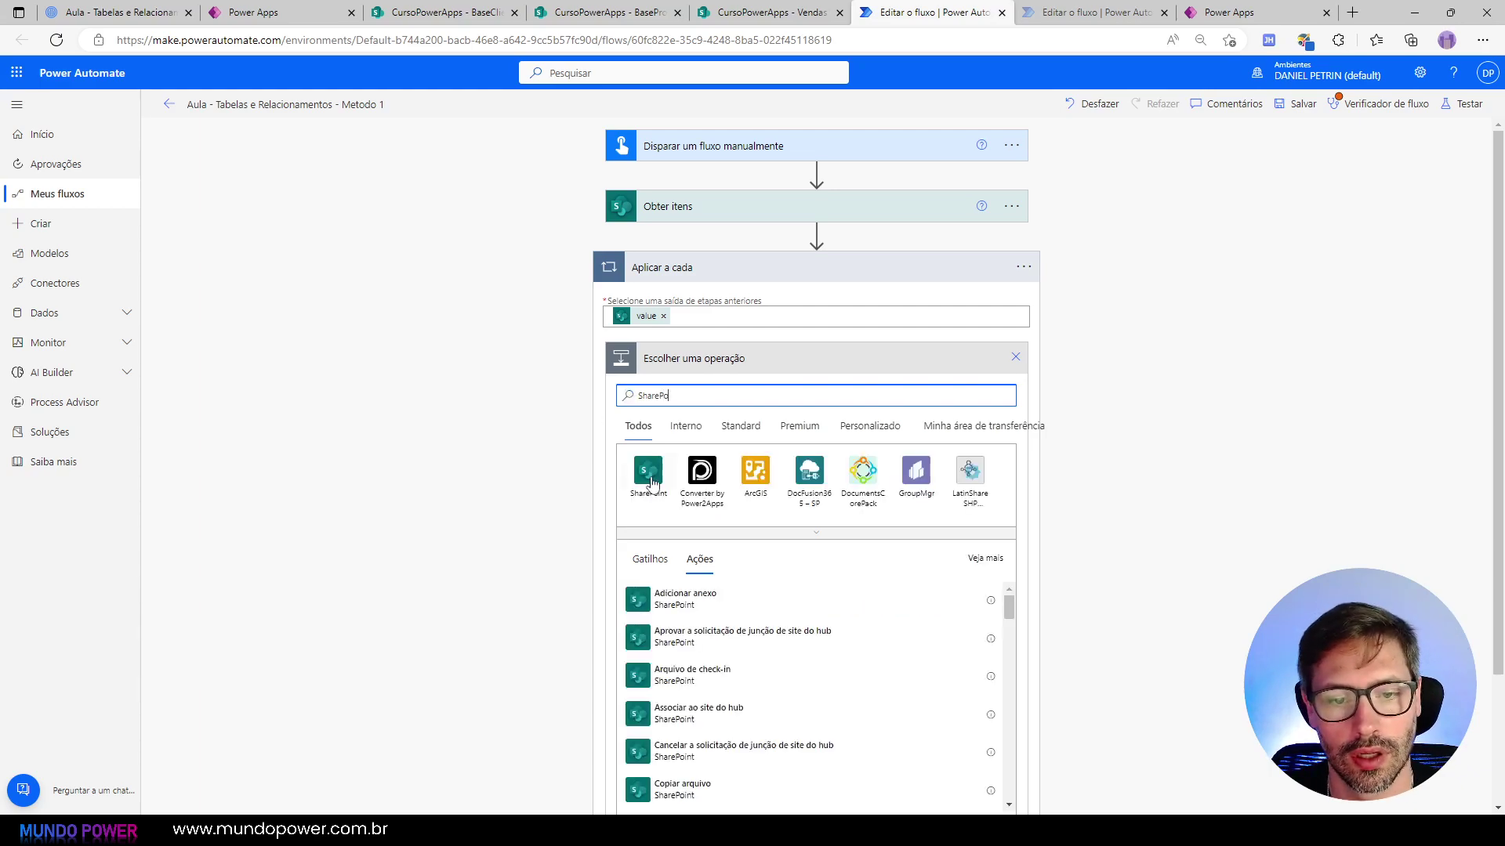
{"action": "left_click", "coordinate": [665, 480]}
{"action": "scroll", "coordinate": [682, 549], "scroll_direction": "down", "scroll_amount": 3}
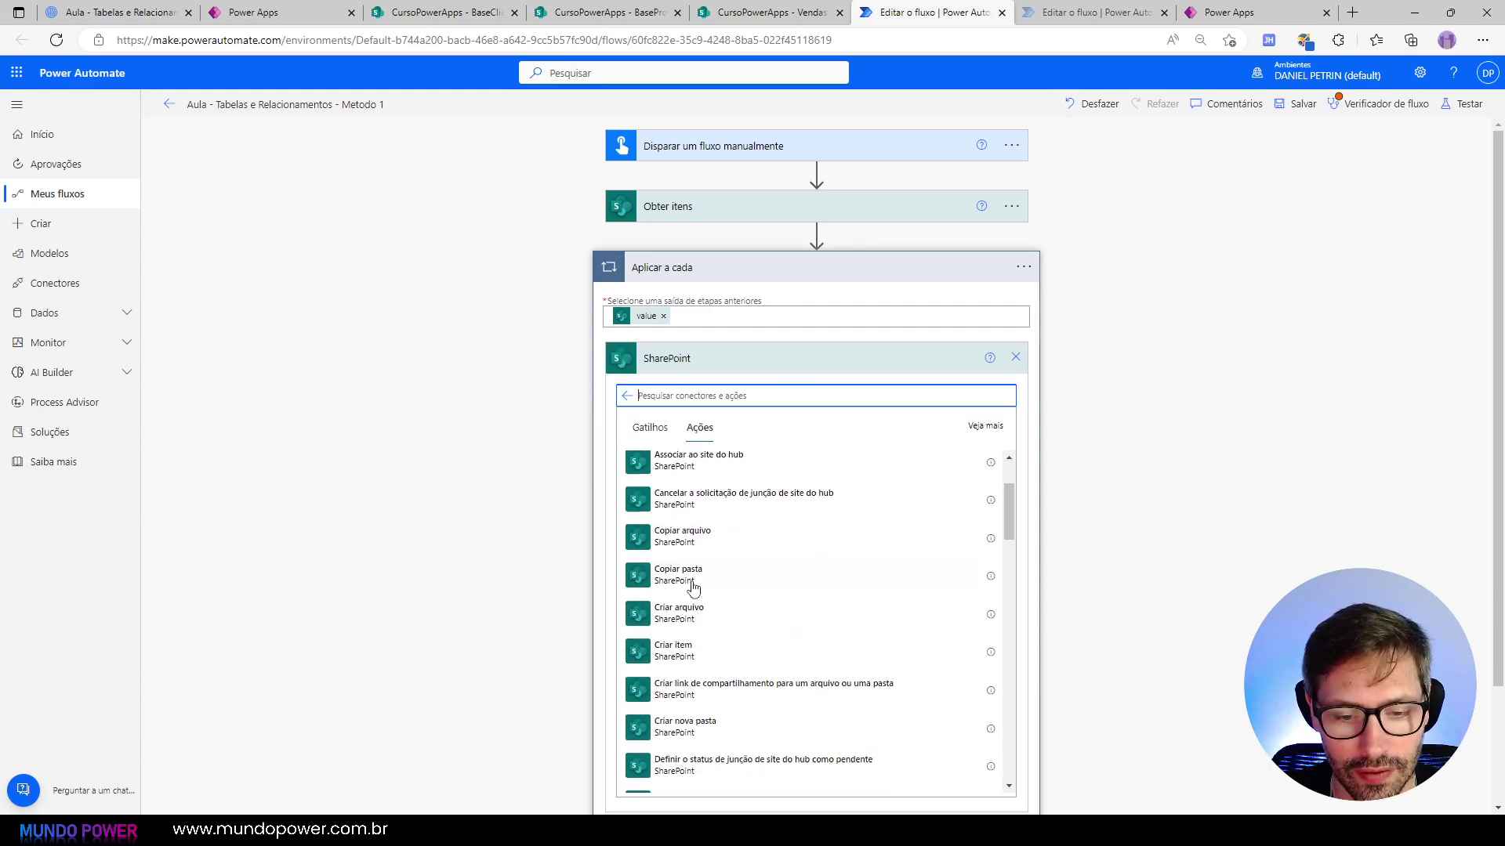
{"action": "scroll", "coordinate": [693, 588], "scroll_direction": "down", "scroll_amount": 6}
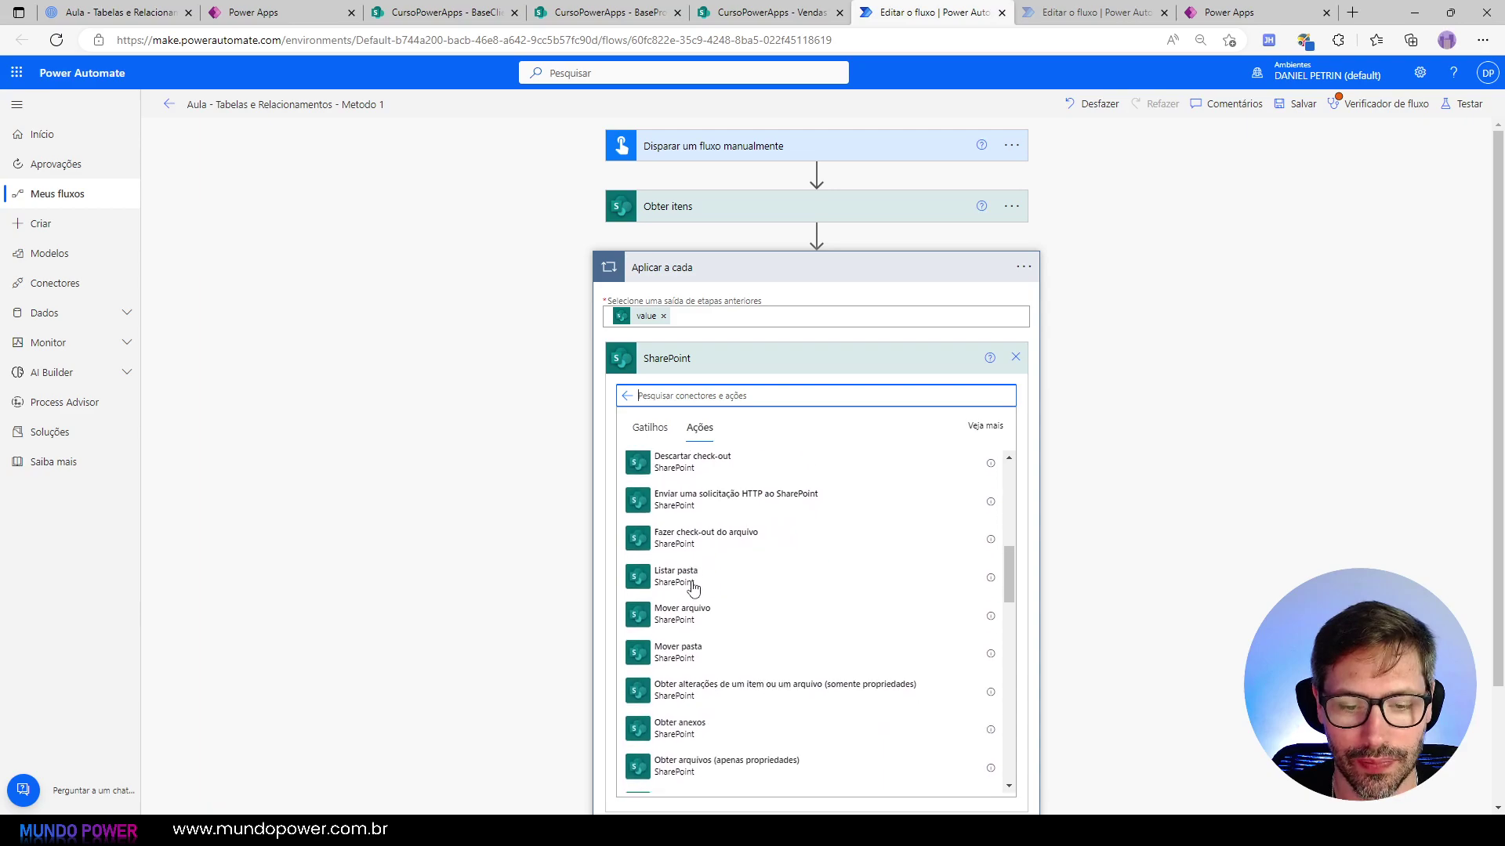
{"action": "left_click", "coordinate": [712, 739]}
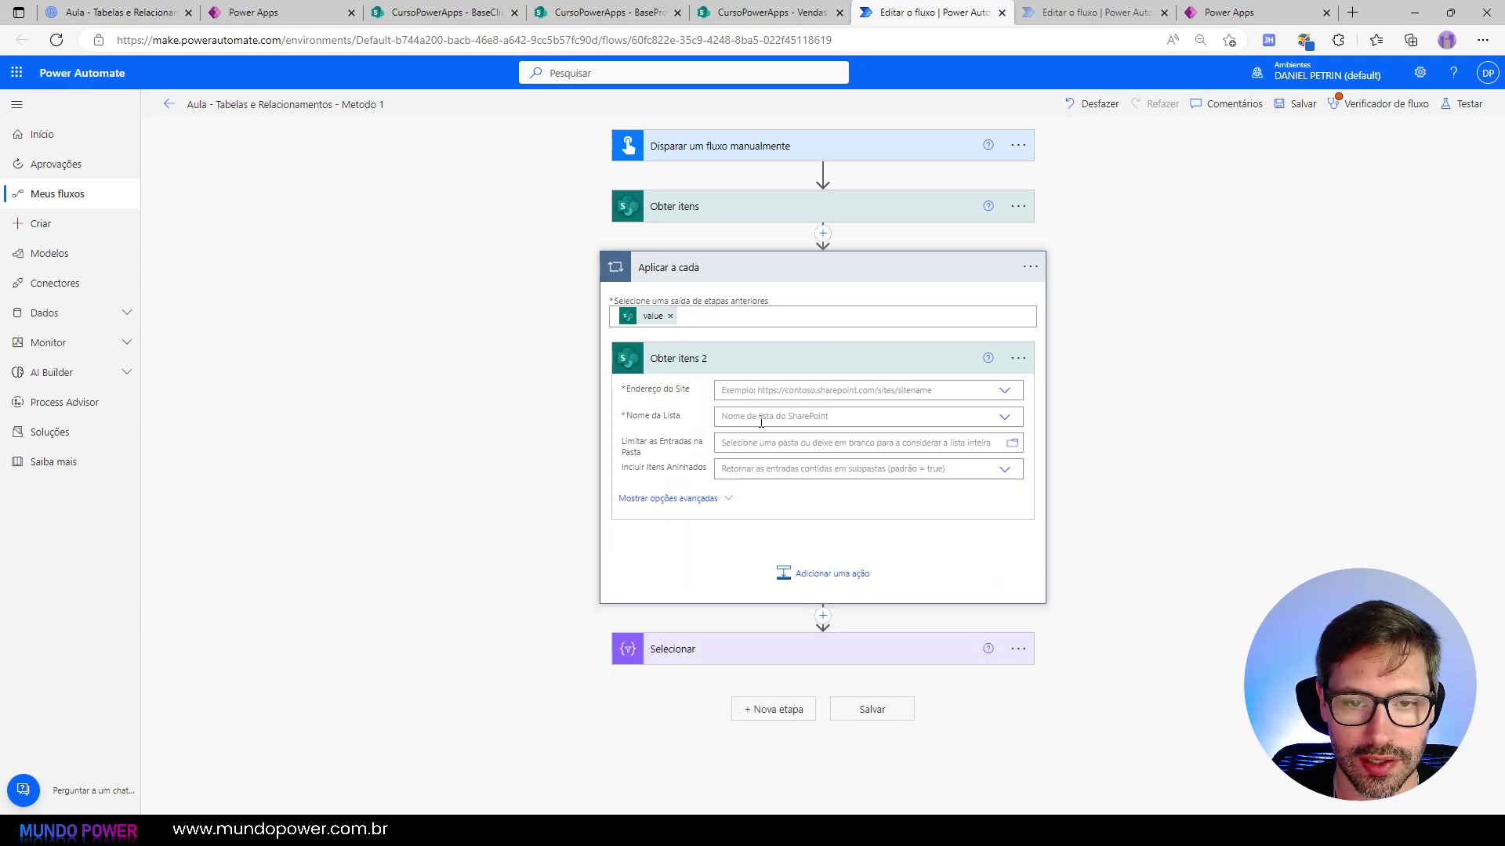
Step: Point Obter itens 2 to the CursoPowerApps site and the BaseClientes list
{"action": "left_click", "coordinate": [776, 391]}
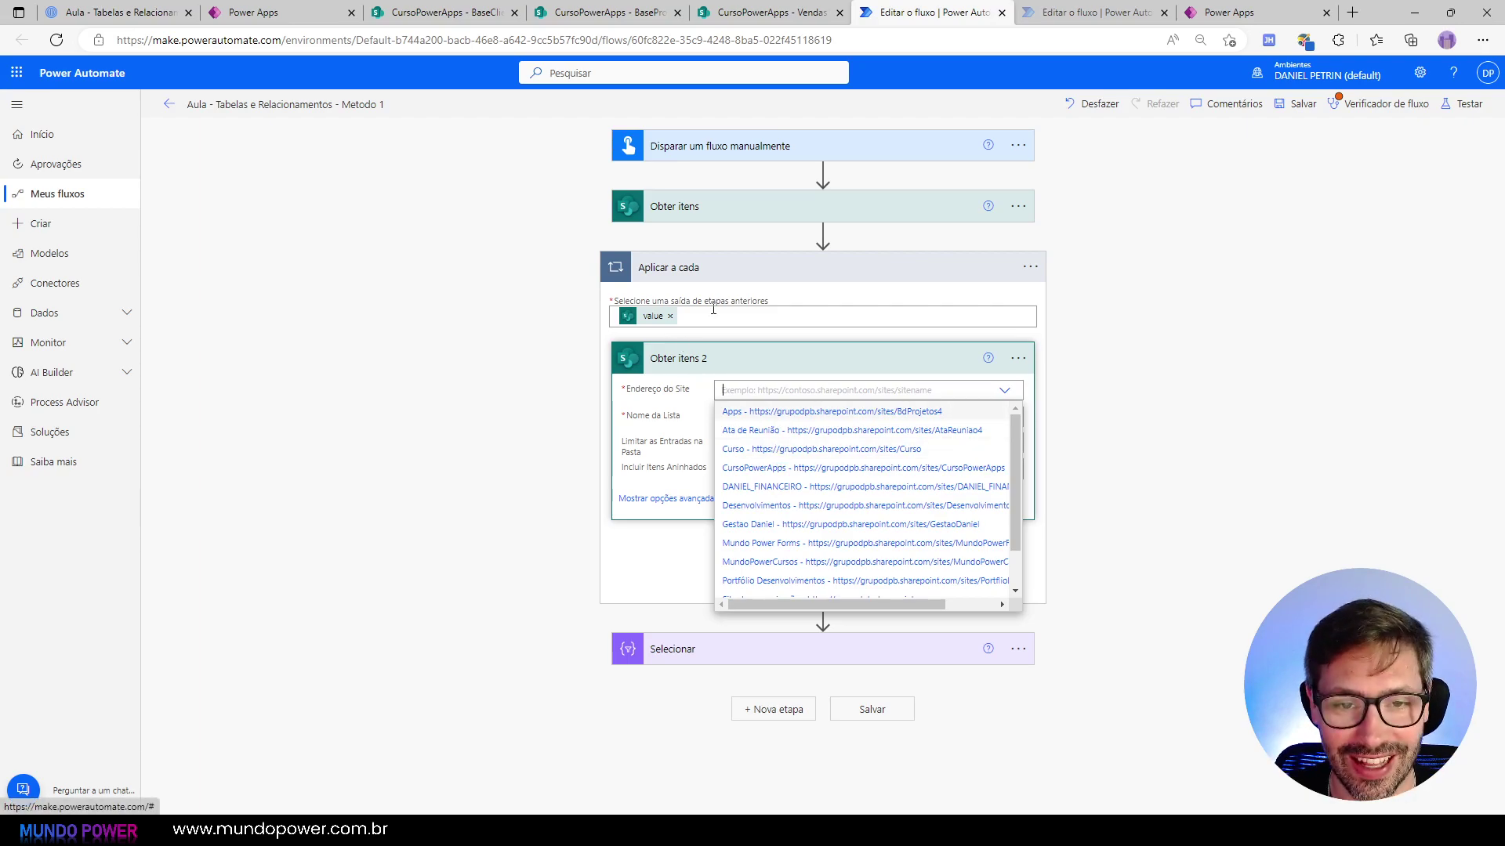
{"action": "left_click", "coordinate": [776, 470]}
{"action": "left_click", "coordinate": [786, 432]}
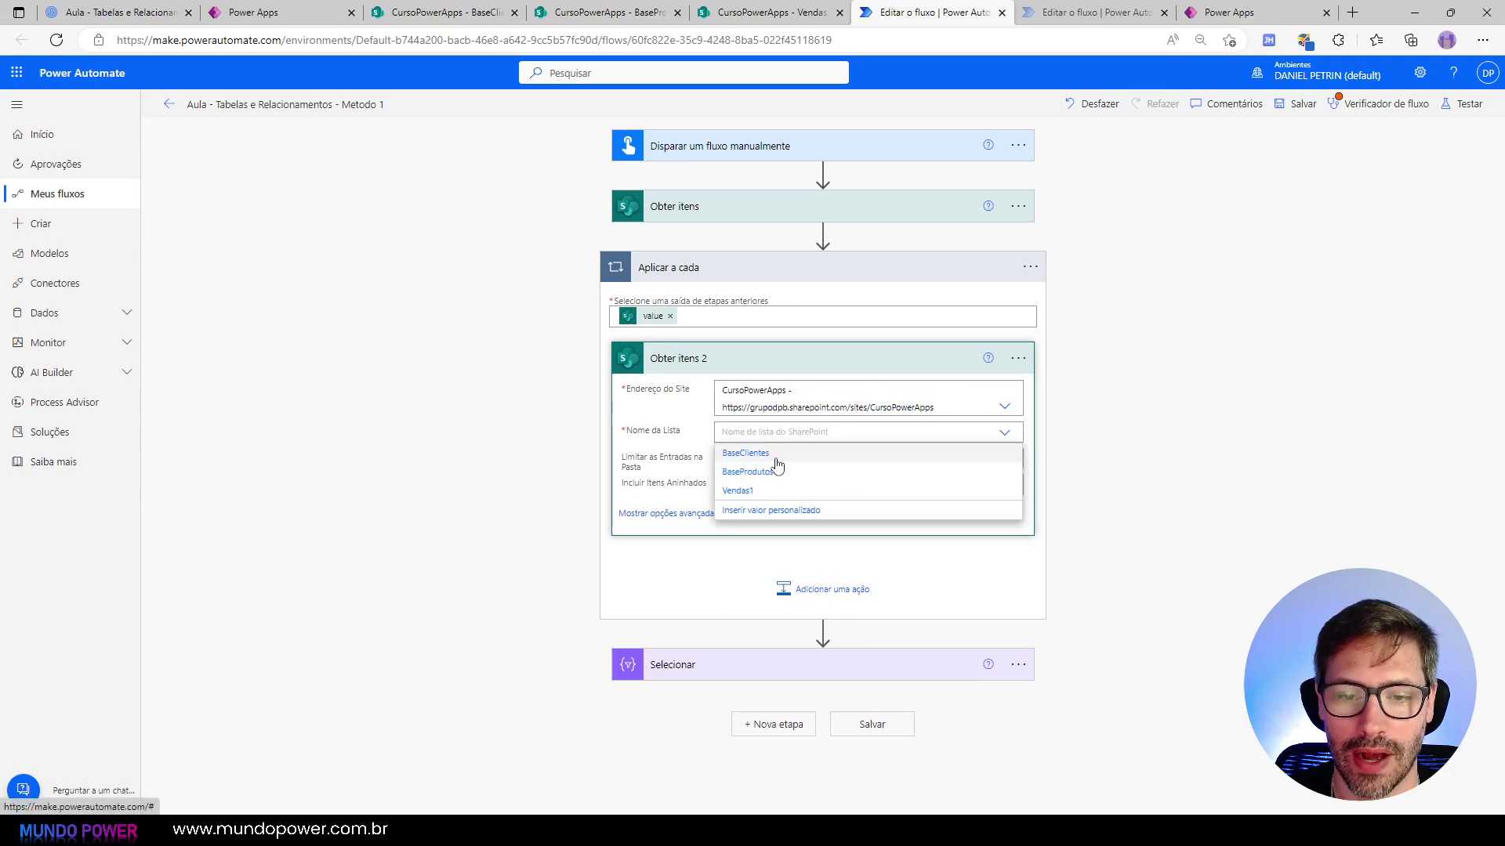
{"action": "left_click", "coordinate": [775, 459]}
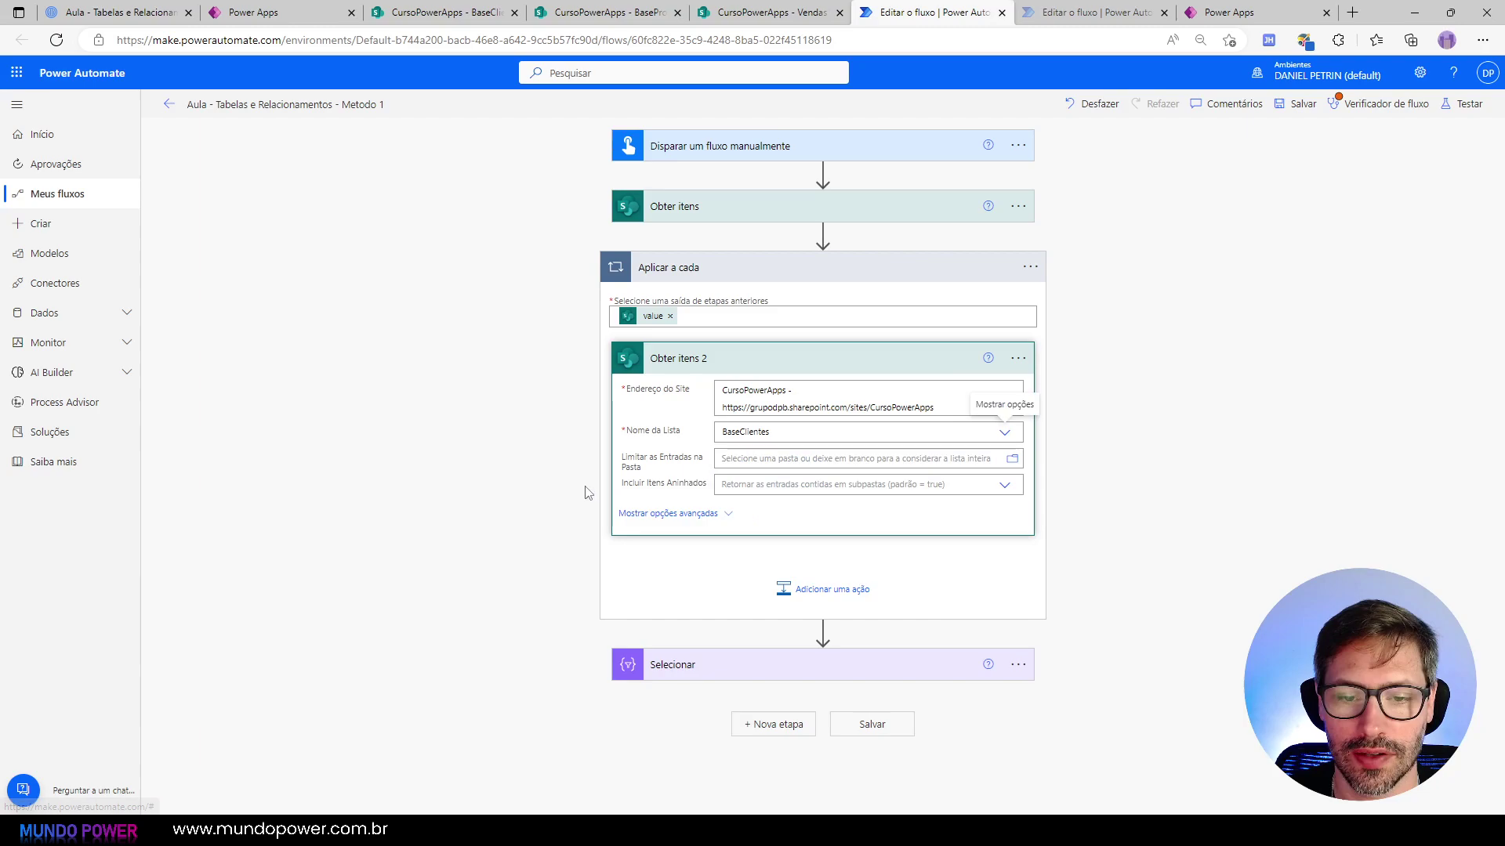
Step: Set the Consulta de Filtro of Obter itens 2 to ID eq followed by the dynamic content IdCliente
{"action": "left_click", "coordinate": [675, 517]}
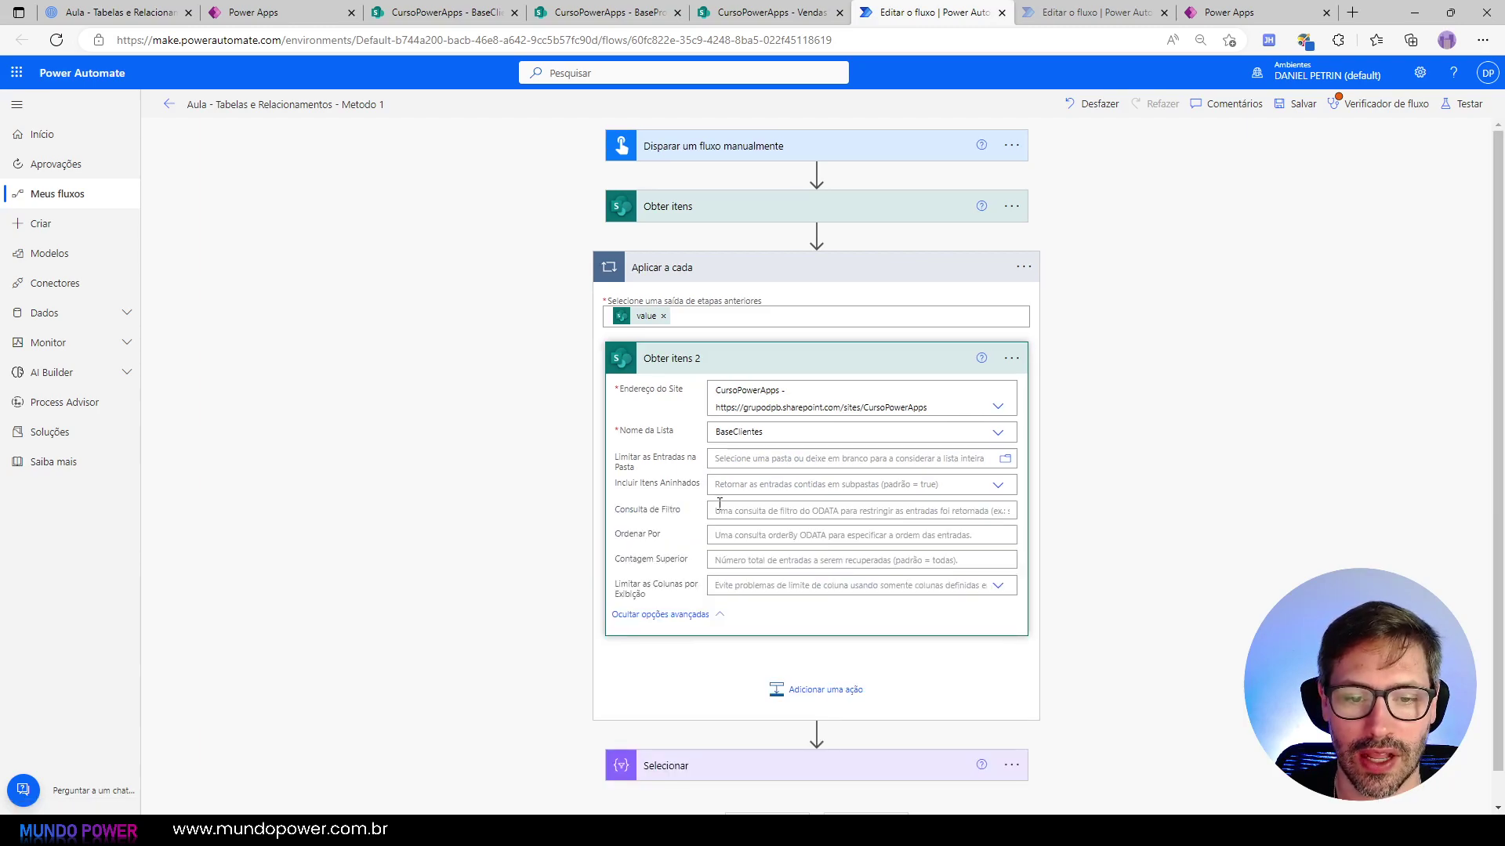
{"action": "left_click", "coordinate": [714, 510]}
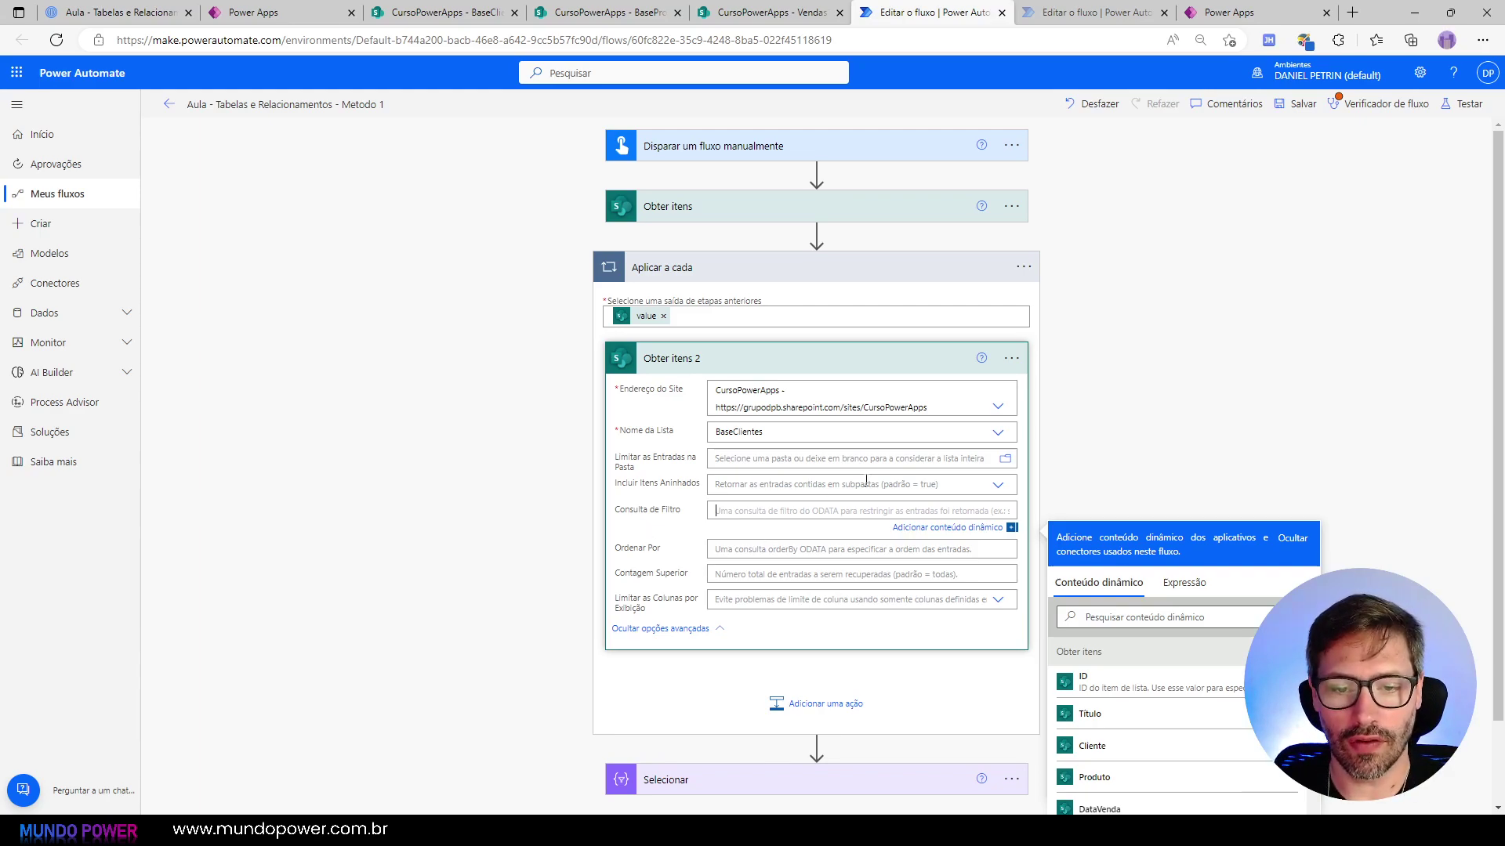
{"action": "scroll", "coordinate": [1010, 455], "scroll_direction": "down", "scroll_amount": 1}
{"action": "scroll", "coordinate": [1010, 456], "scroll_direction": "down", "scroll_amount": 1}
{"action": "left_click", "coordinate": [1081, 521]}
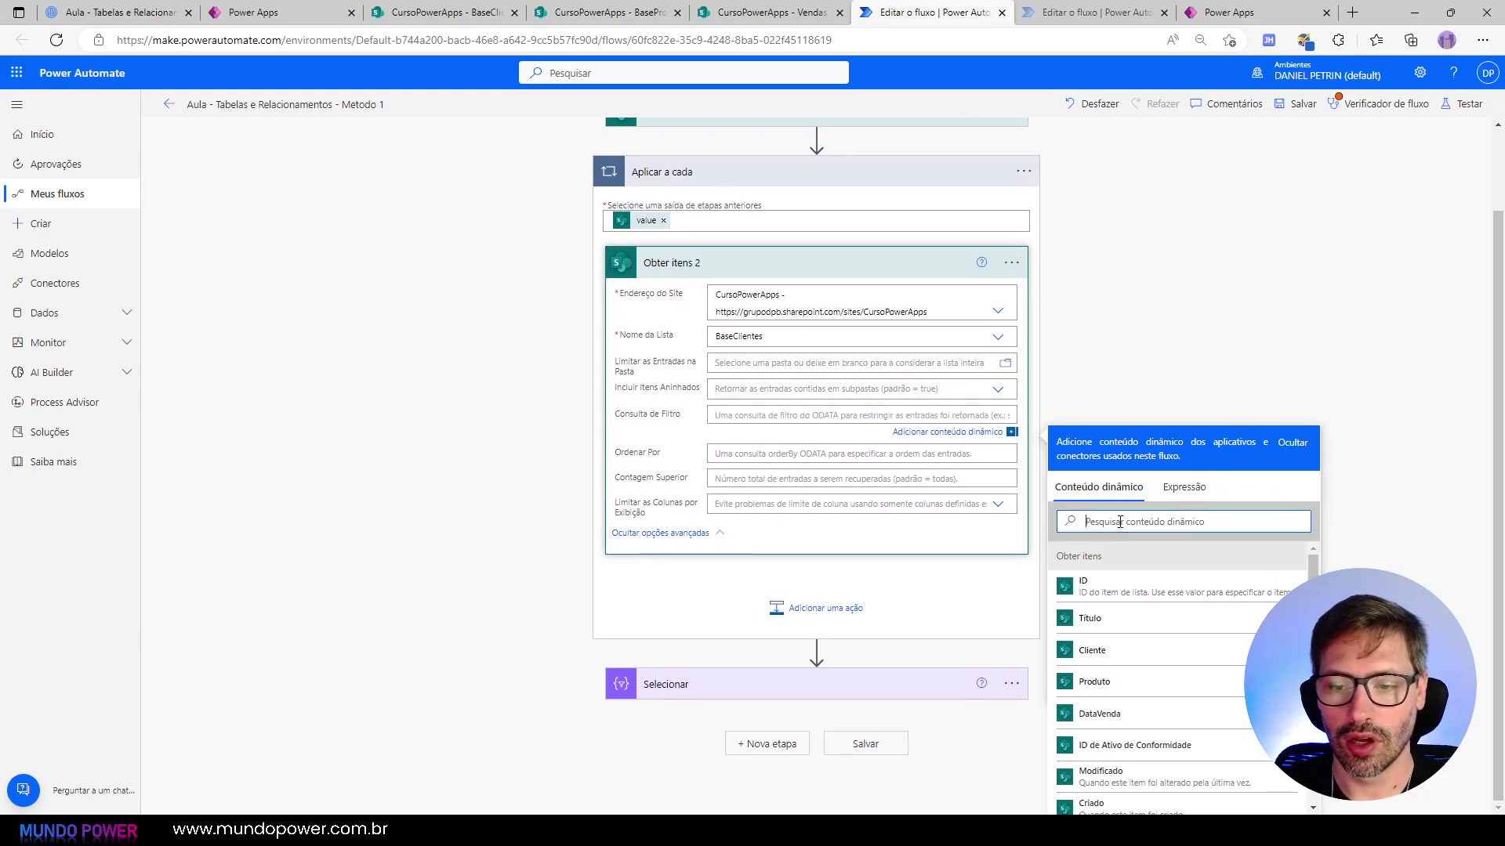
{"action": "left_click", "coordinate": [784, 419]}
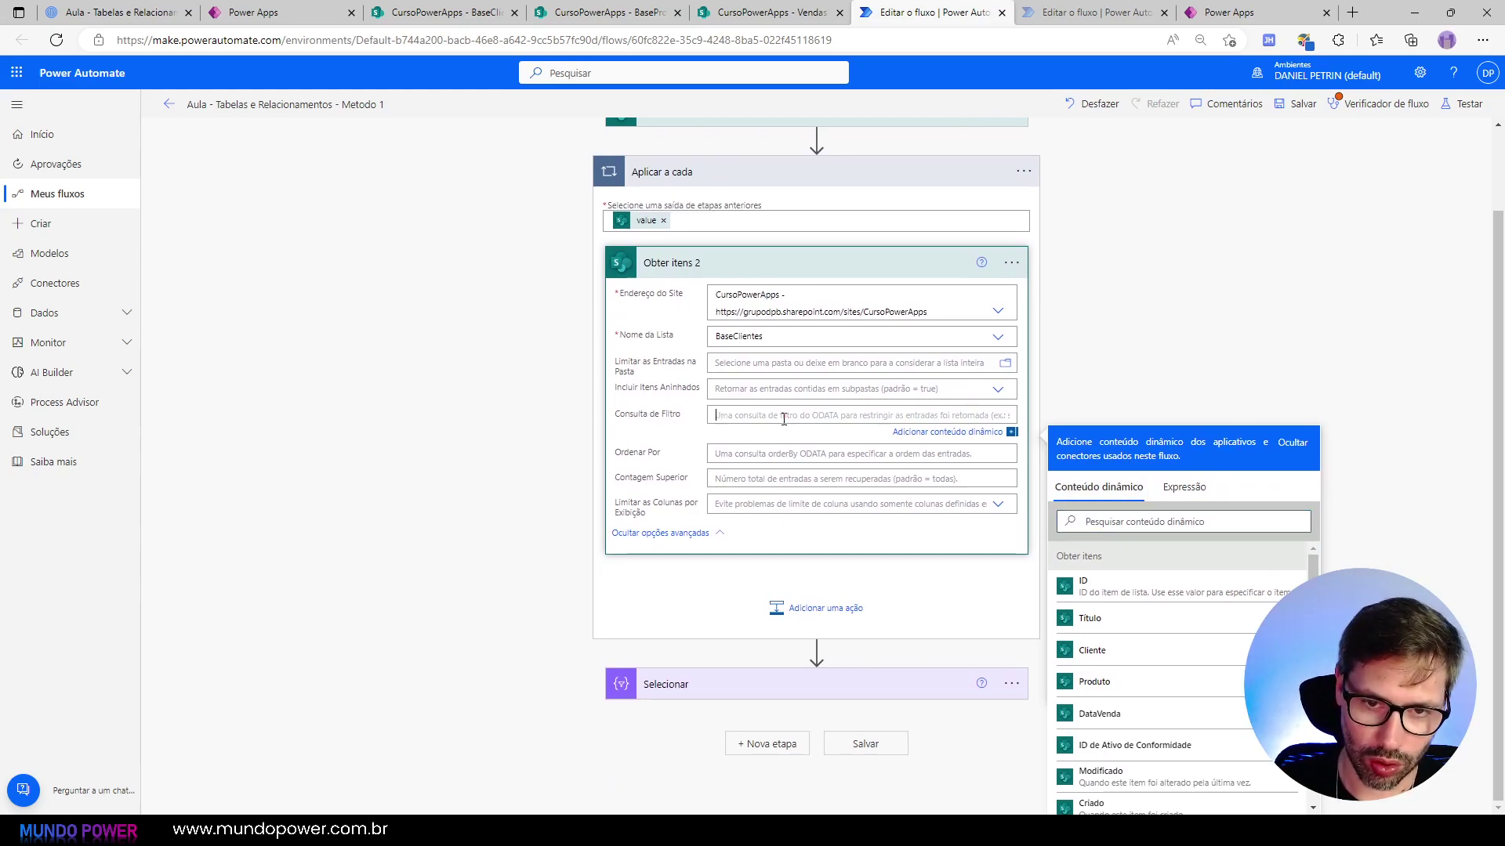
{"action": "type", "text": "ID eq"}
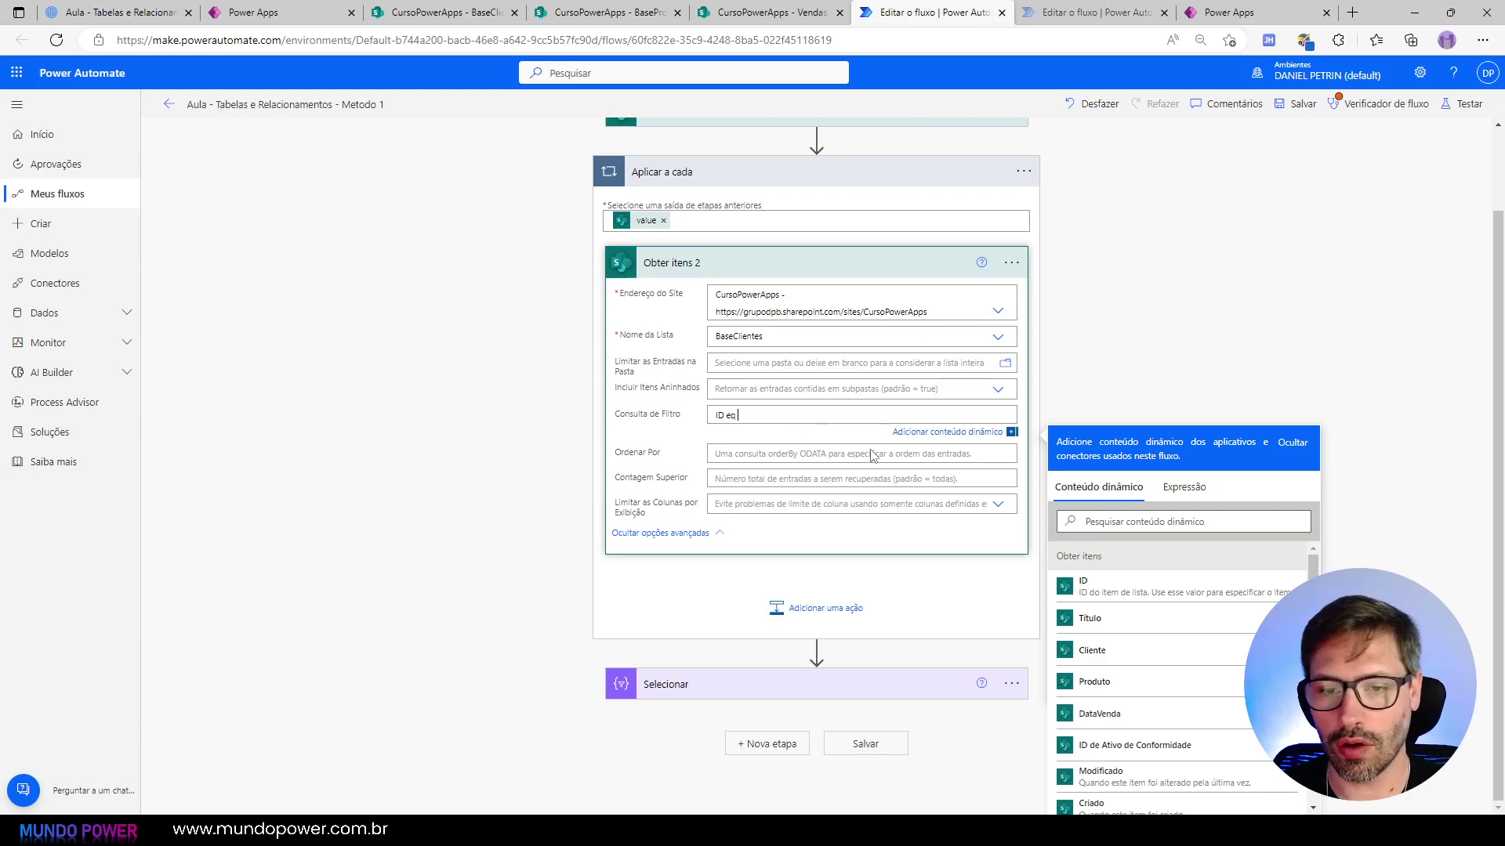
{"action": "left_click", "coordinate": [1154, 523]}
{"action": "type", "text": "IdCli"}
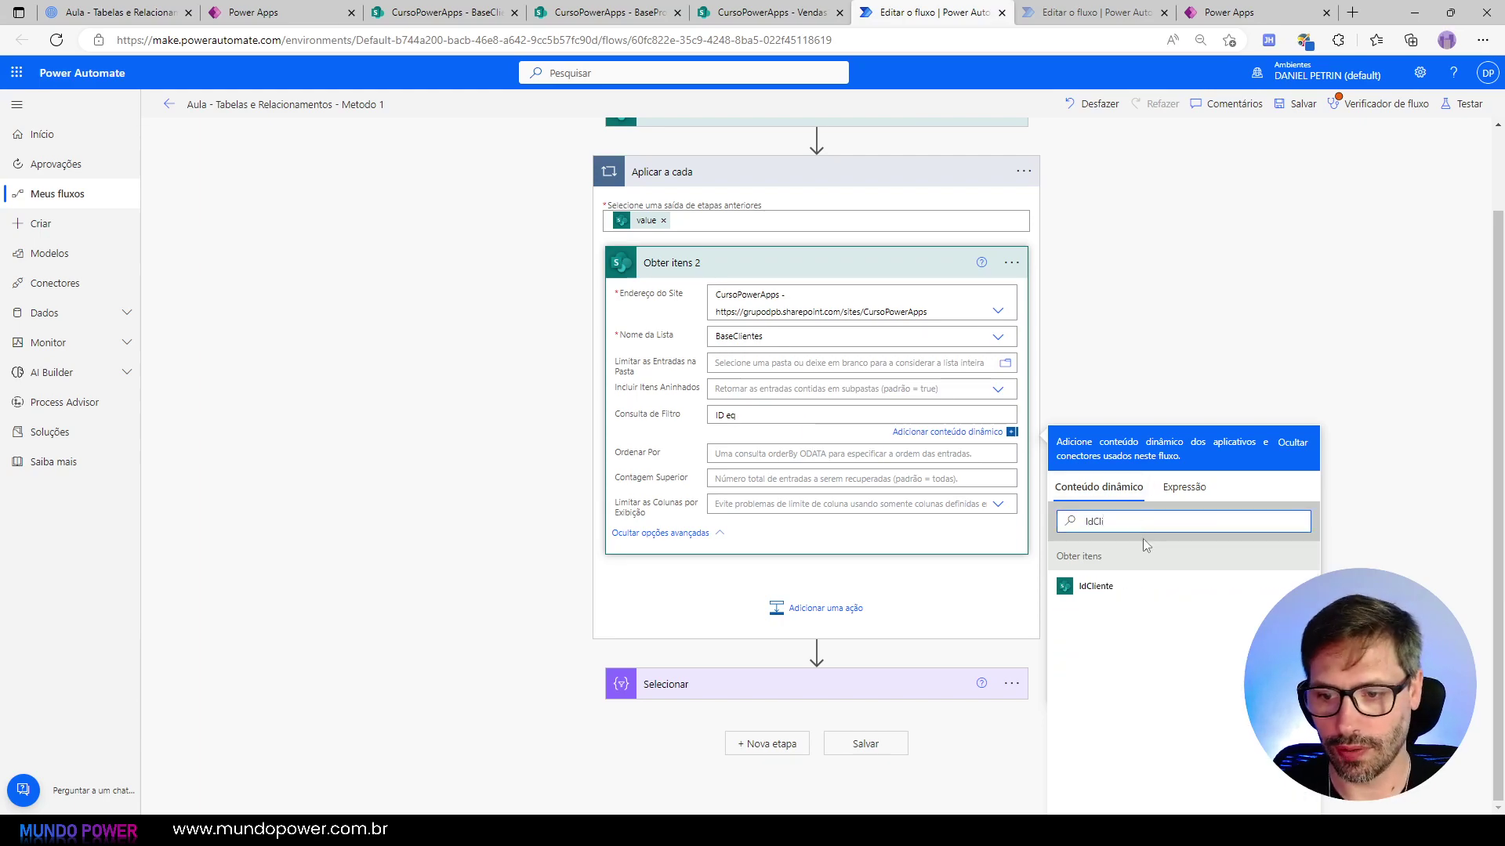
{"action": "left_click", "coordinate": [1142, 588]}
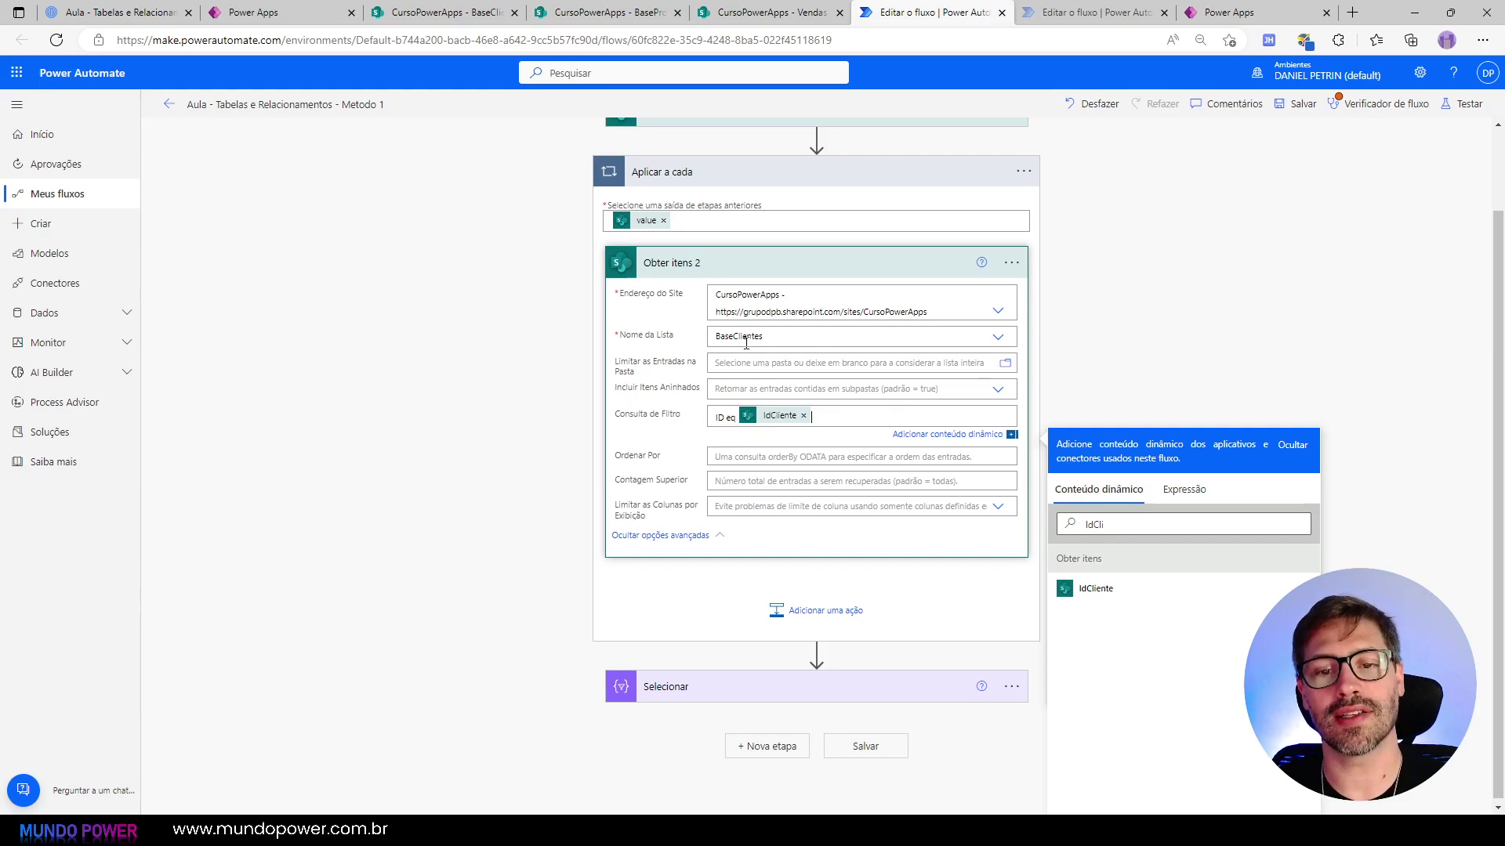
Step: Add a Compor action after Obter itens 2 inside the Aplicar a cada loop
{"action": "left_click", "coordinate": [853, 620]}
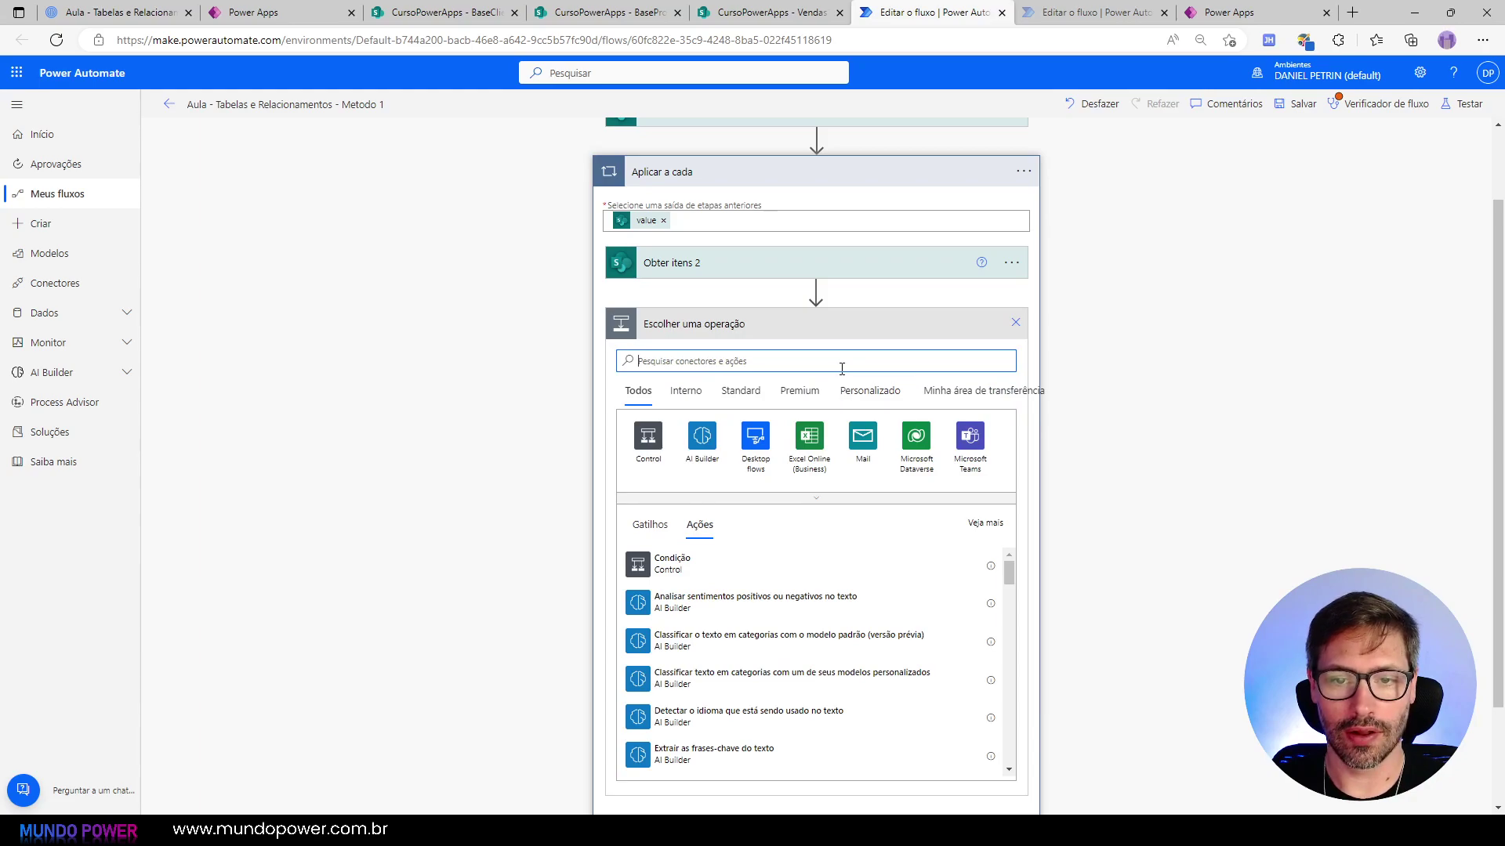
{"action": "type", "text": "Compor"}
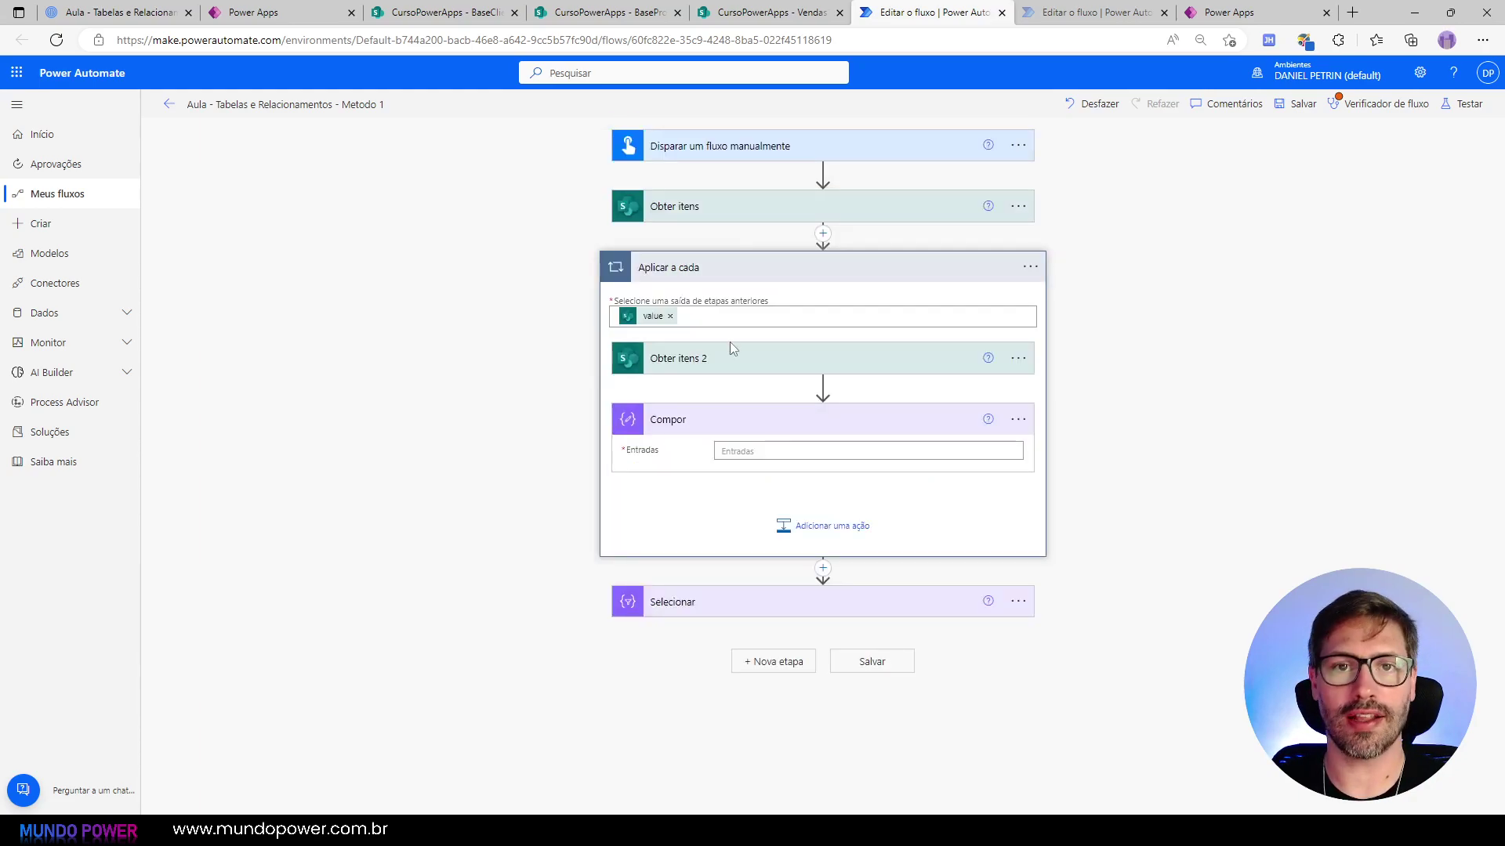
Step: Compare the IdCliente values of the Vendas1 sales with the customer IDs in the SharePoint BaseClientes list, and return to the Power Automate flow
{"action": "left_click", "coordinate": [630, 8]}
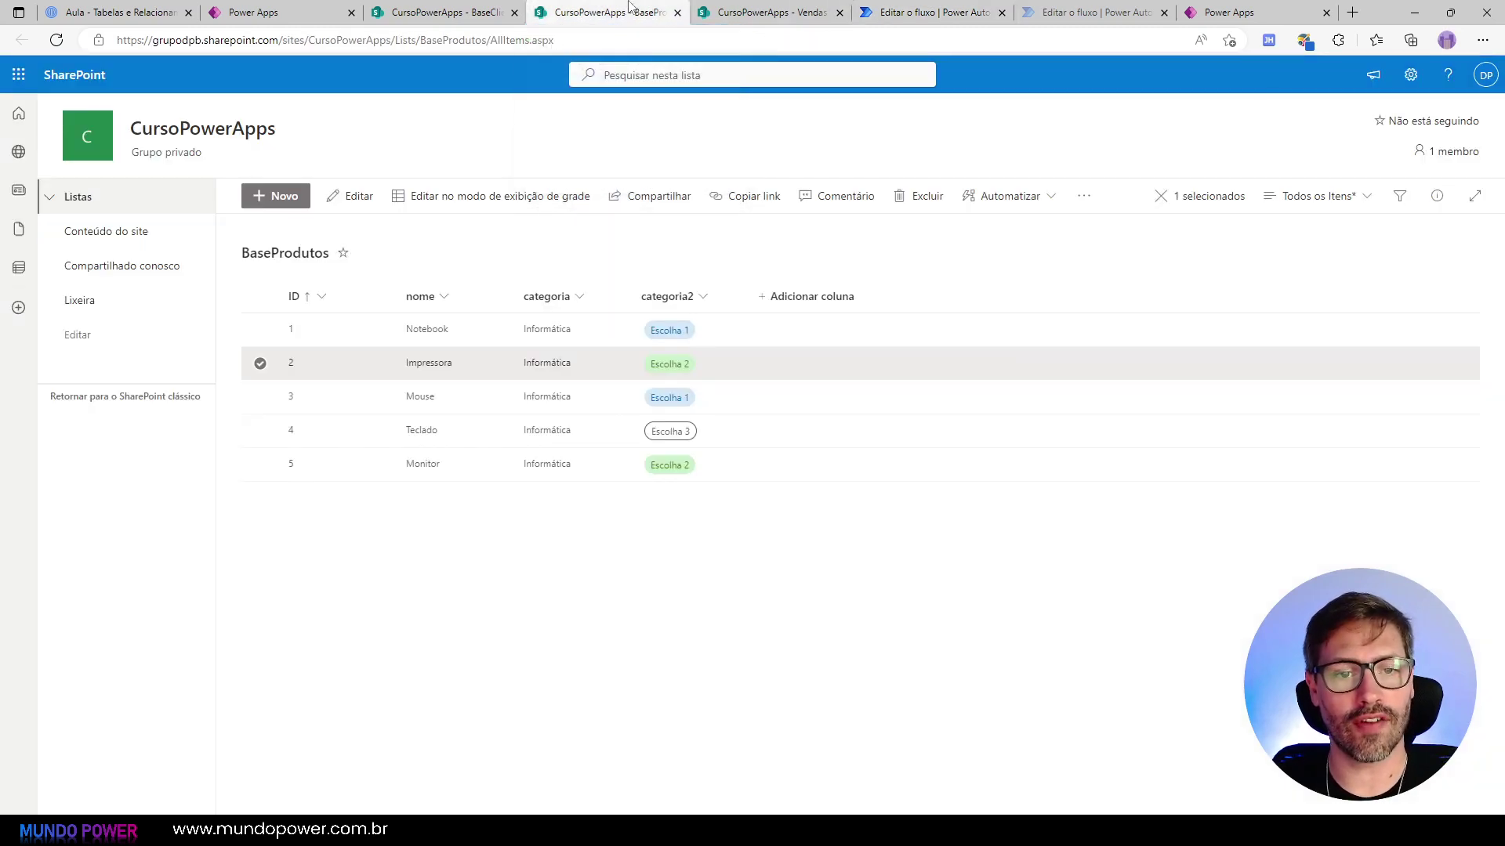
{"action": "left_click", "coordinate": [446, 12]}
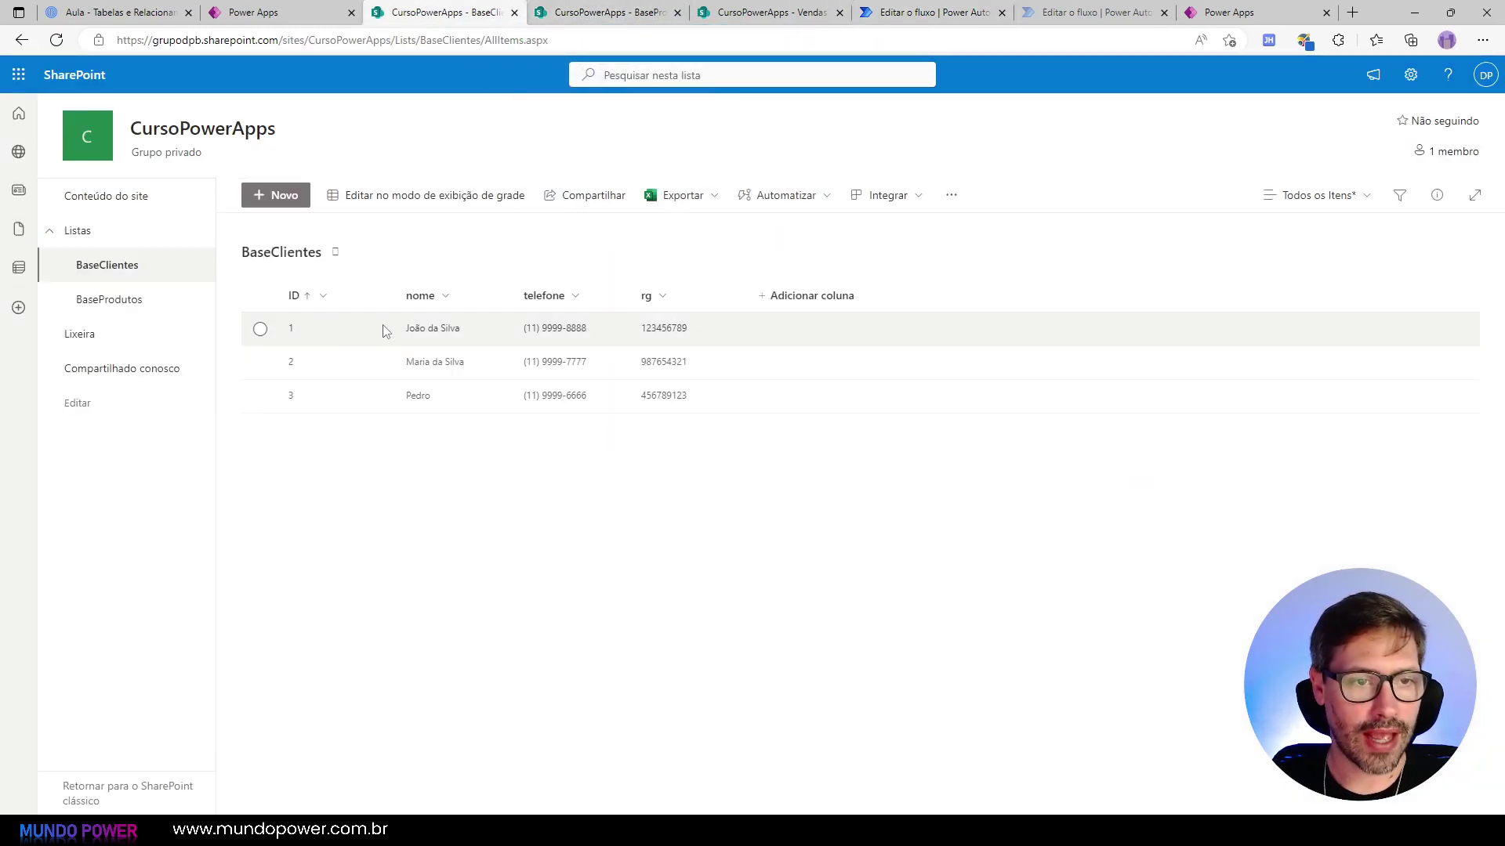
{"action": "left_click", "coordinate": [788, 12]}
{"action": "left_click", "coordinate": [315, 331]}
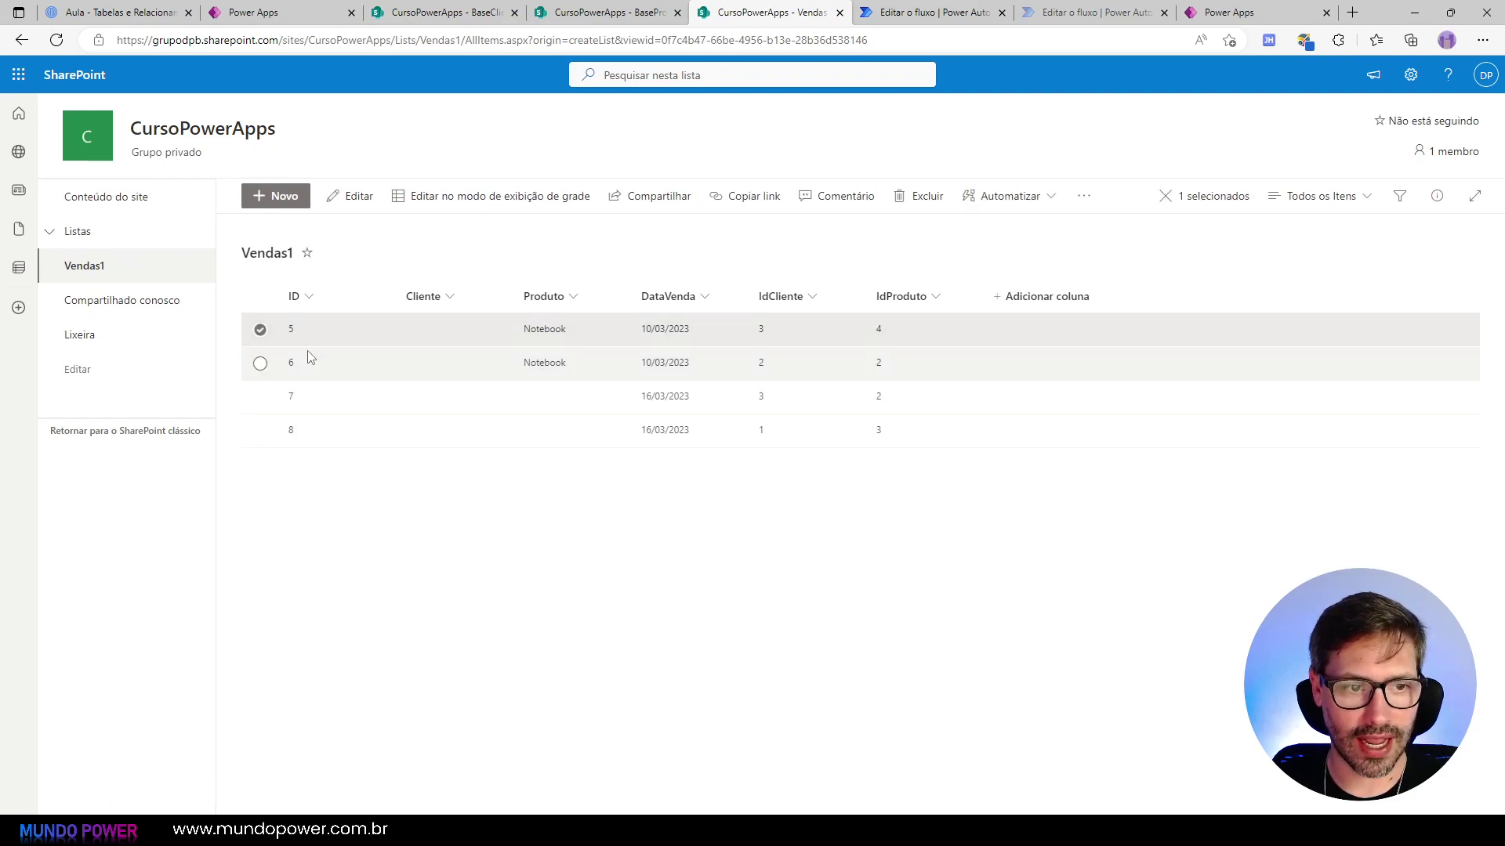
{"action": "left_click", "coordinate": [312, 362]}
{"action": "left_click", "coordinate": [327, 397]}
{"action": "left_click", "coordinate": [331, 433]}
{"action": "left_click", "coordinate": [334, 329]}
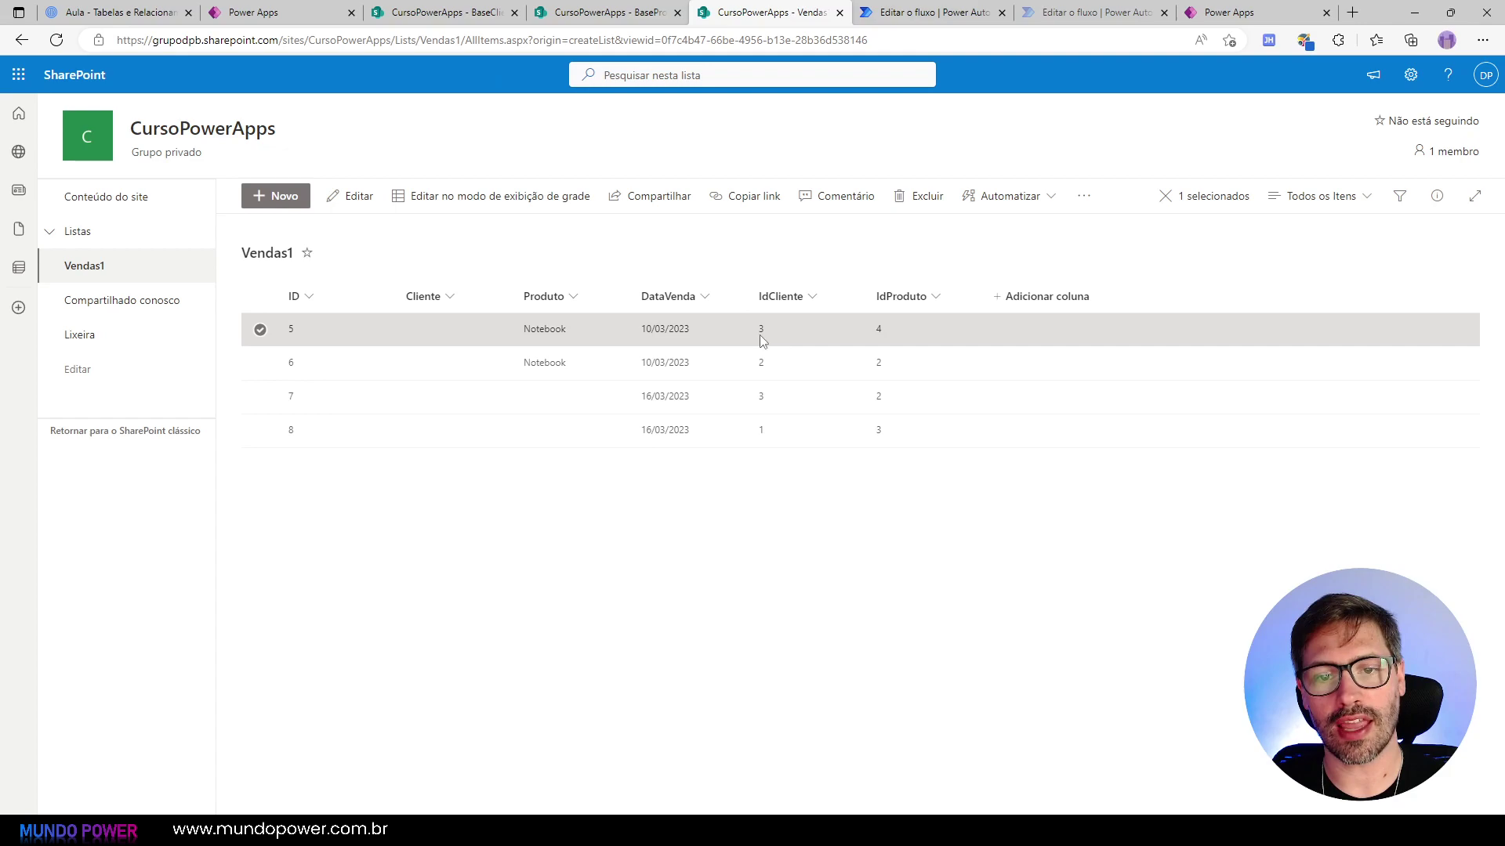
{"action": "left_click", "coordinate": [439, 13]}
{"action": "left_click", "coordinate": [449, 394]}
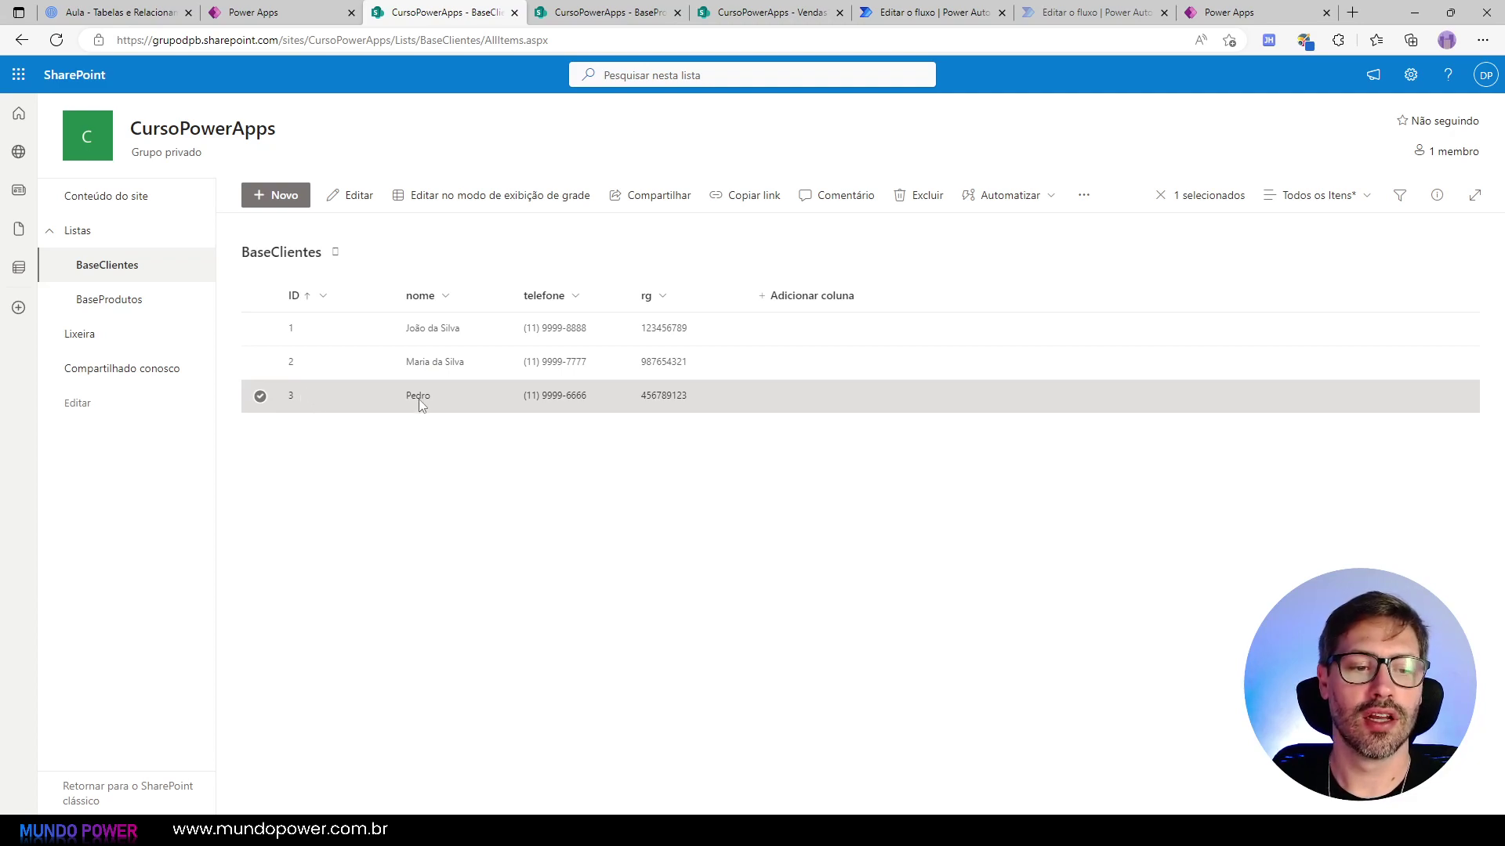
{"action": "left_click", "coordinate": [974, 8]}
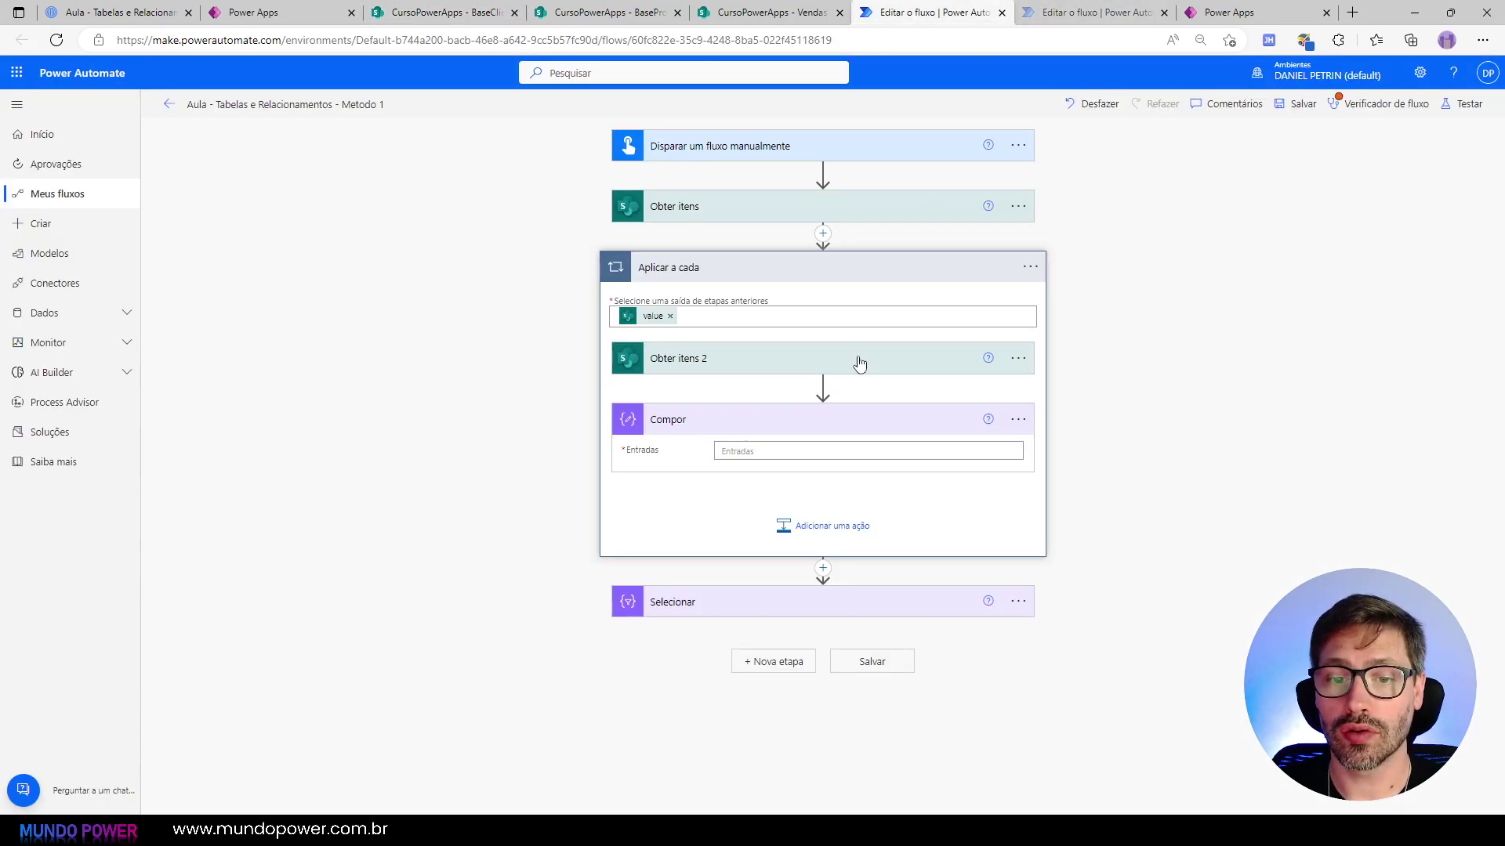
Step: Set the Entradas of Compor to the expression first(outputs('Obter_itens_2')?['body/value'])['nome'], using the value output of Obter itens 2
{"action": "left_click", "coordinate": [859, 450]}
{"action": "left_click", "coordinate": [1183, 522]}
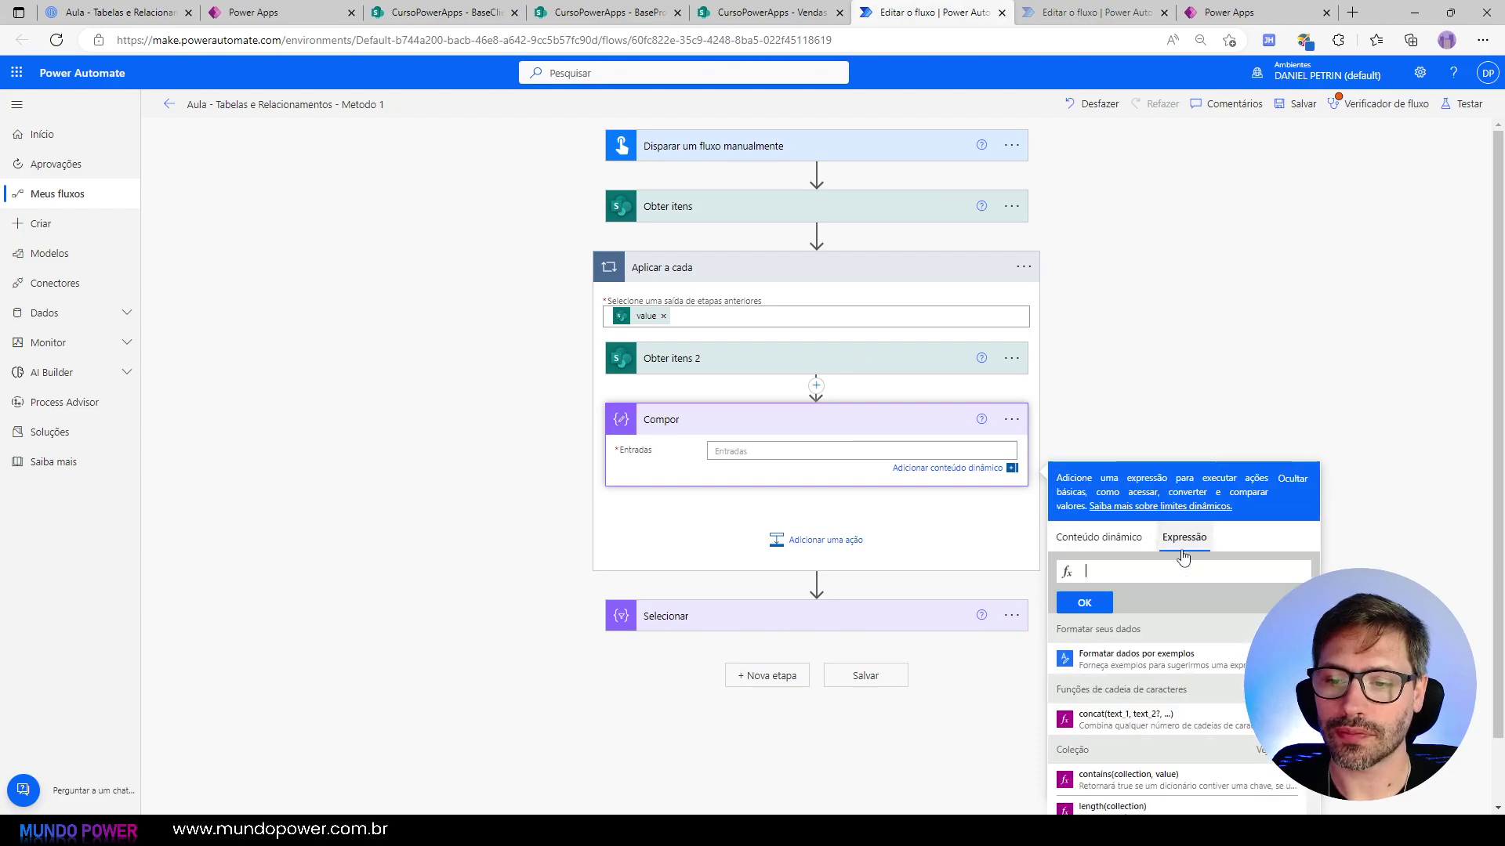
{"action": "type", "text": "fir"}
{"action": "key", "text": "Tab"}
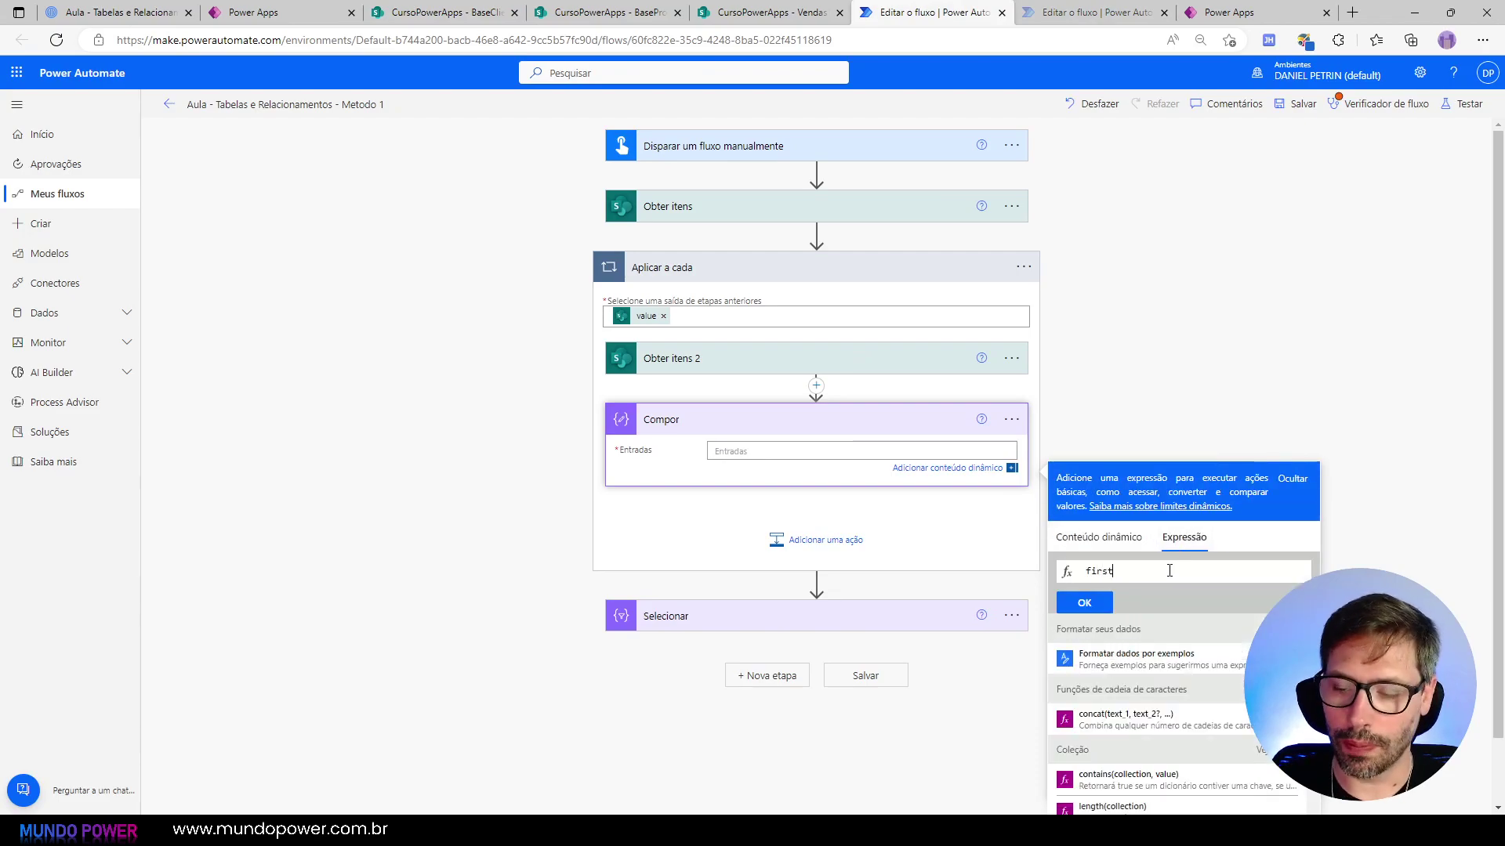
{"action": "type", "text": "("}
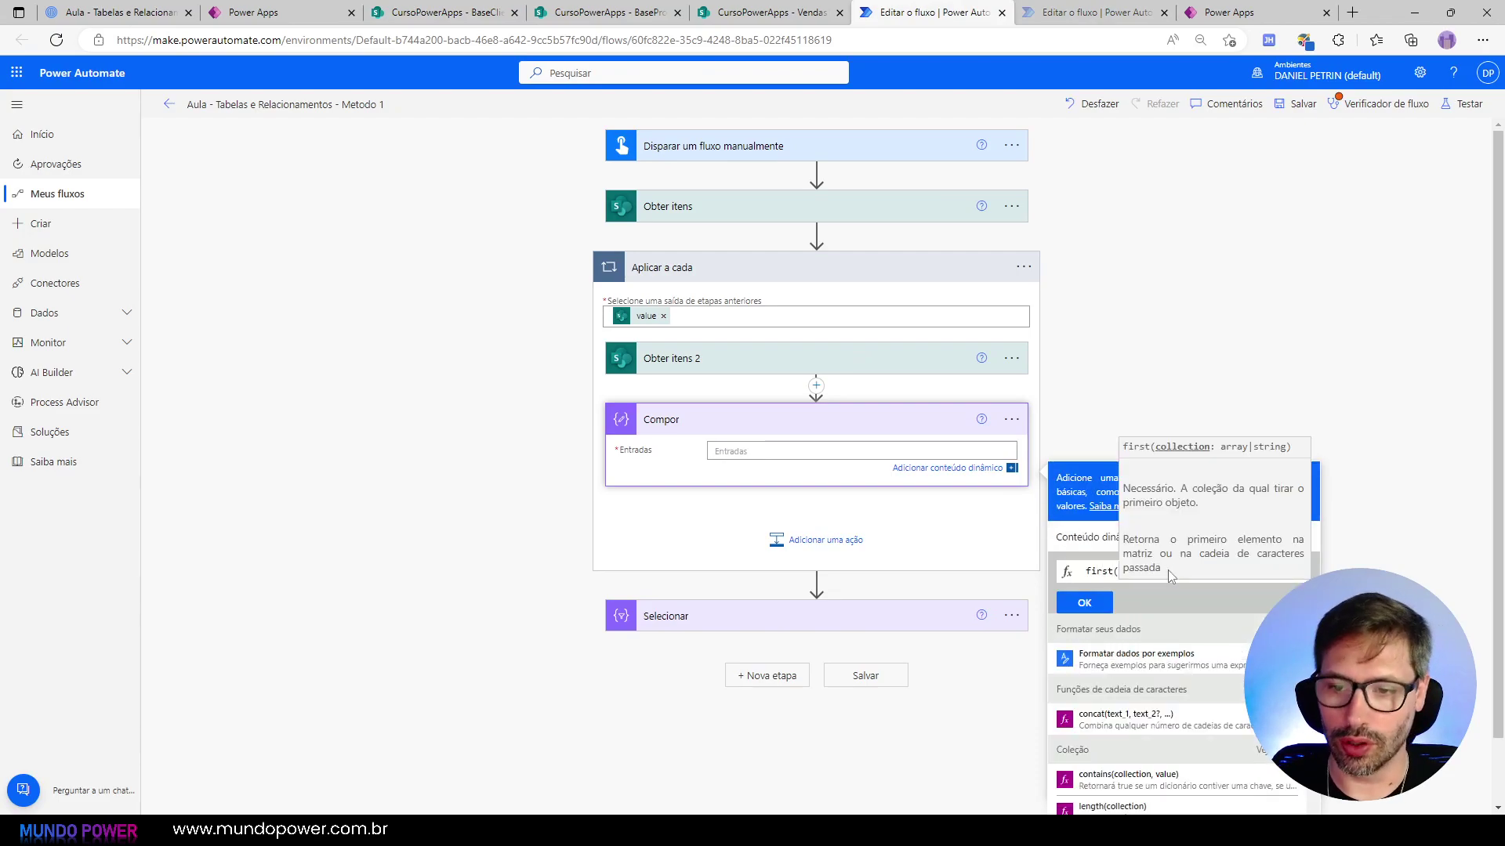
{"action": "left_click", "coordinate": [1095, 541]}
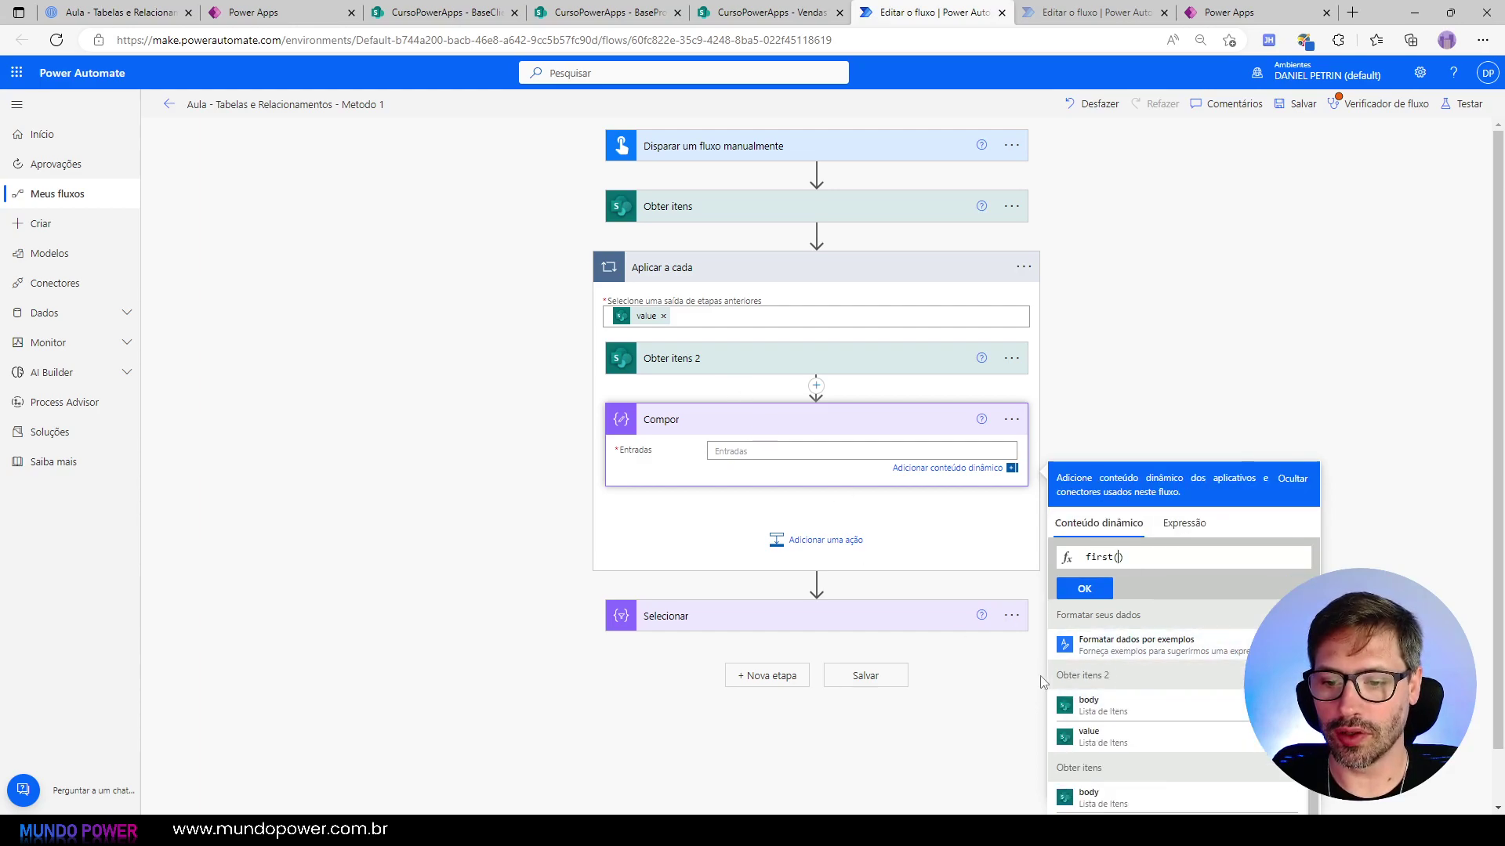
{"action": "left_click", "coordinate": [1165, 743]}
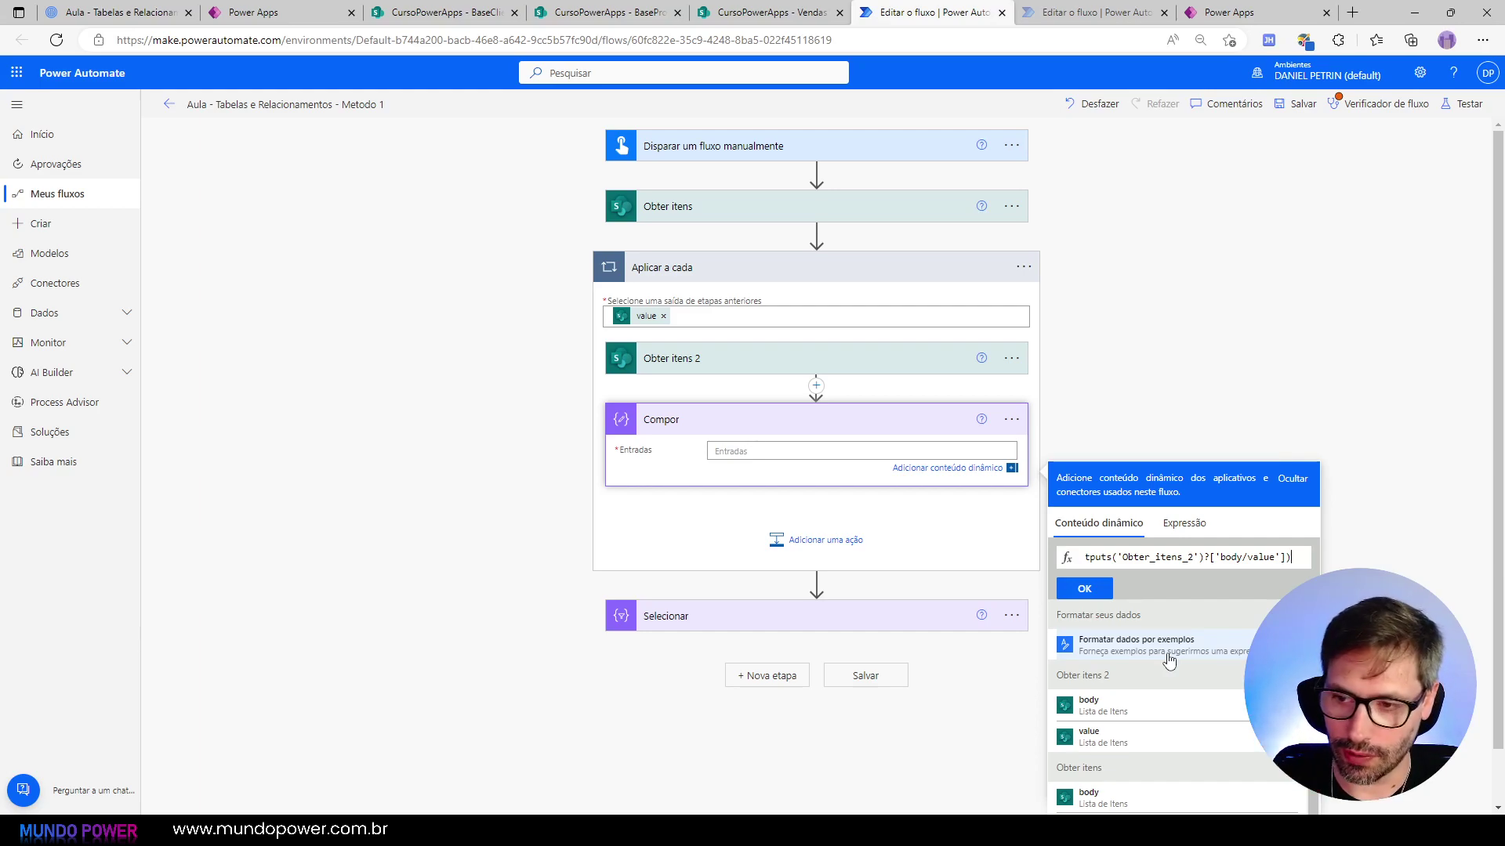
{"action": "type", "text": "["}
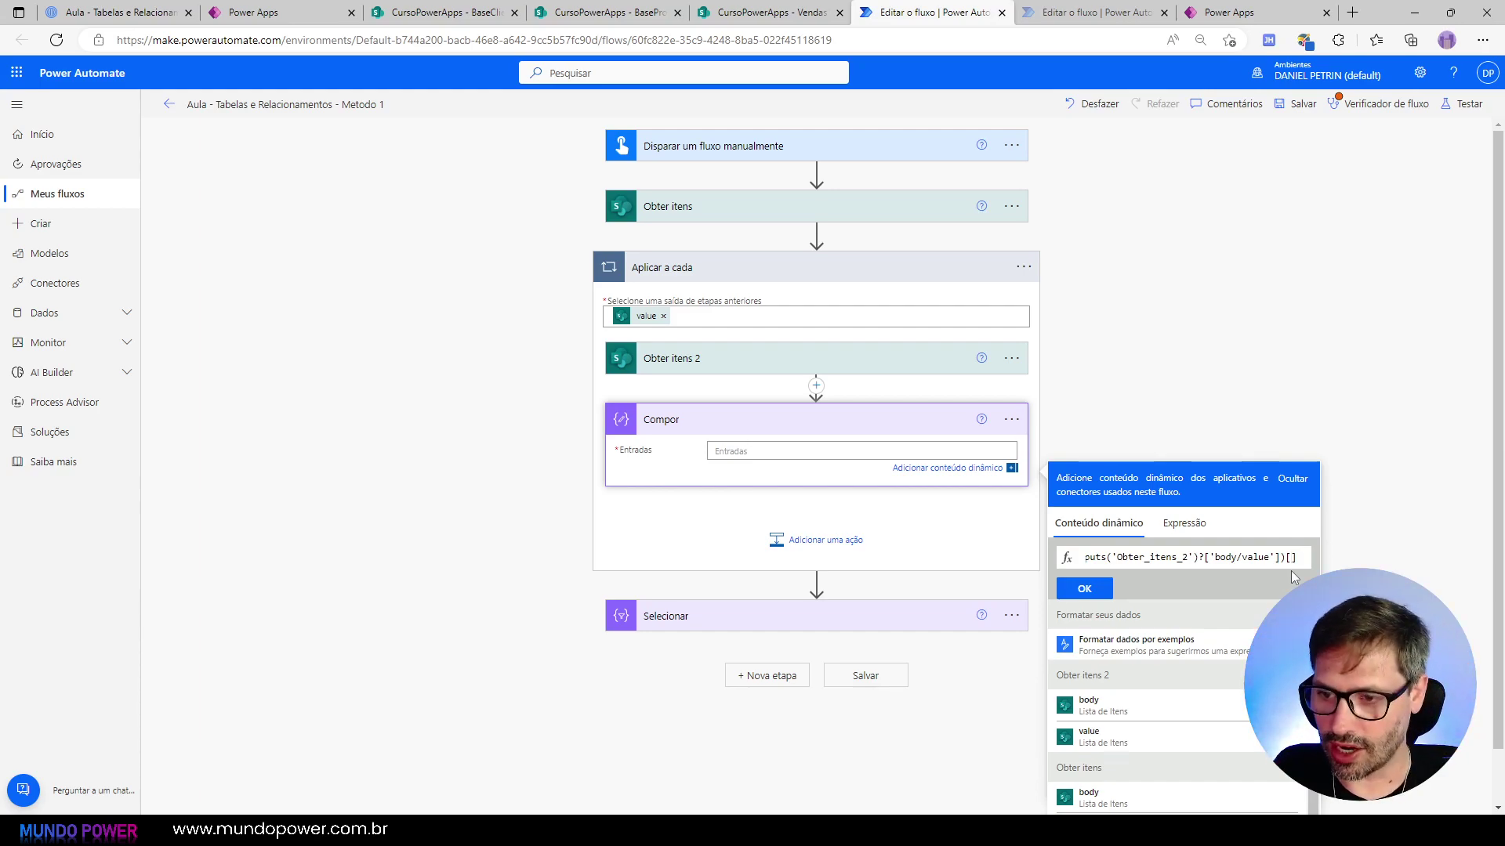
{"action": "type", "text": "'"}
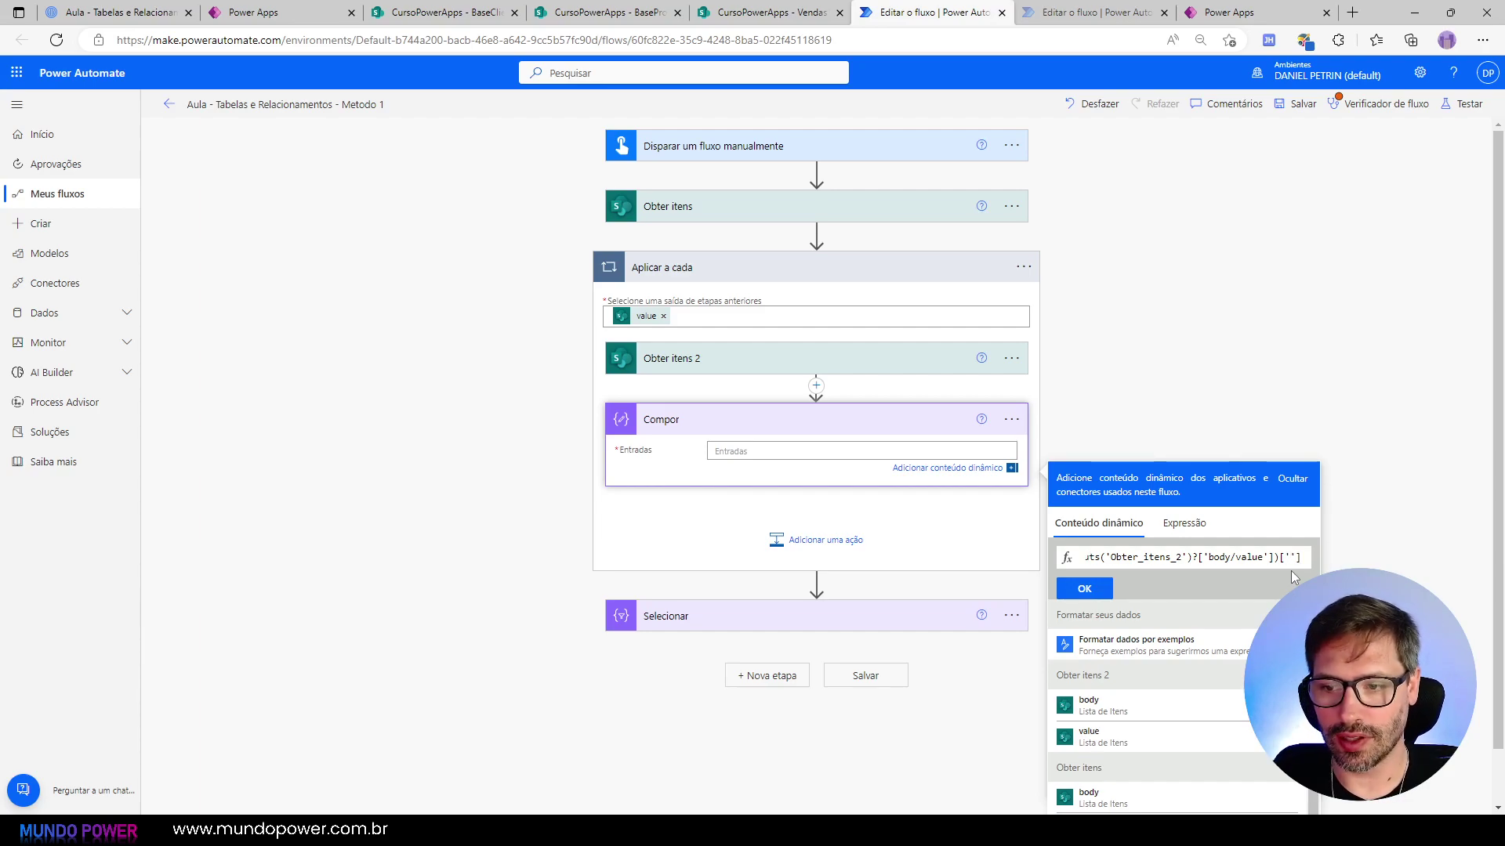
{"action": "type", "text": "nome"}
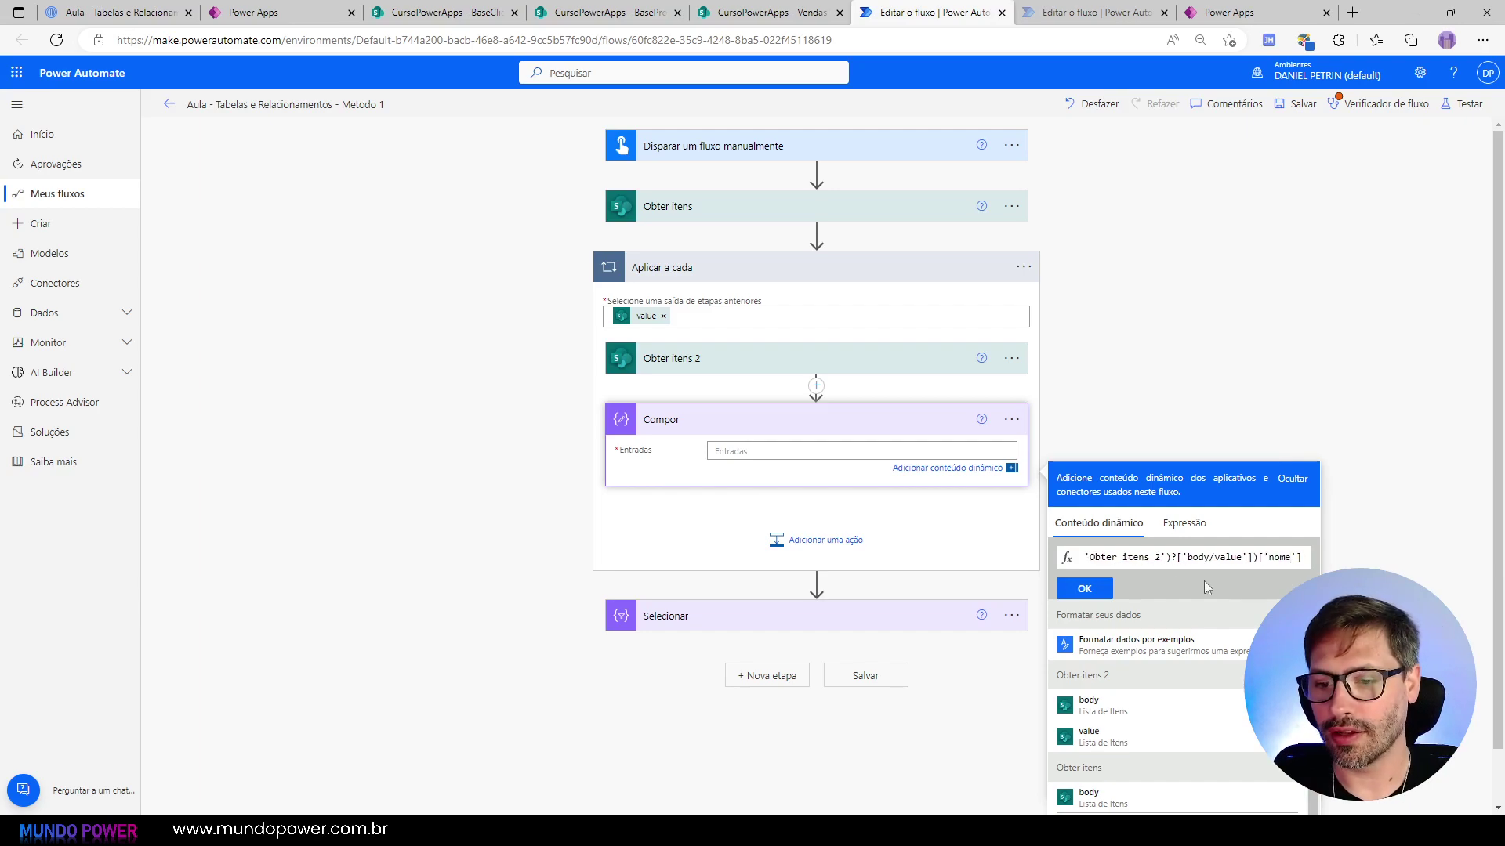
{"action": "left_click", "coordinate": [1093, 588]}
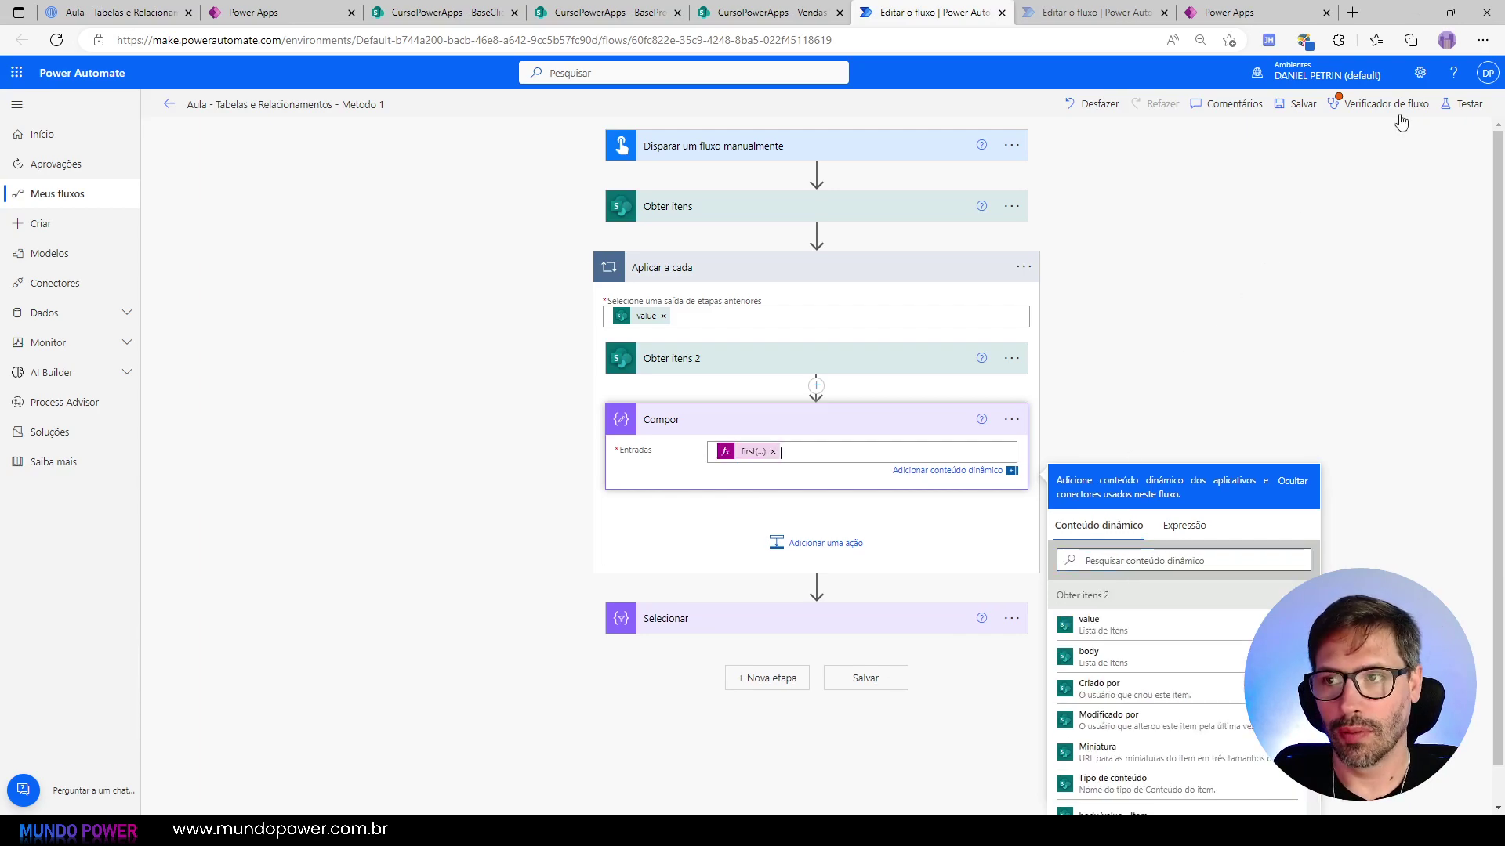
Step: Save and test the flow automatically, reusing the trigger from the most recent successful test run
{"action": "left_click", "coordinate": [1450, 105]}
{"action": "left_click", "coordinate": [1333, 177]}
{"action": "left_click", "coordinate": [1332, 204]}
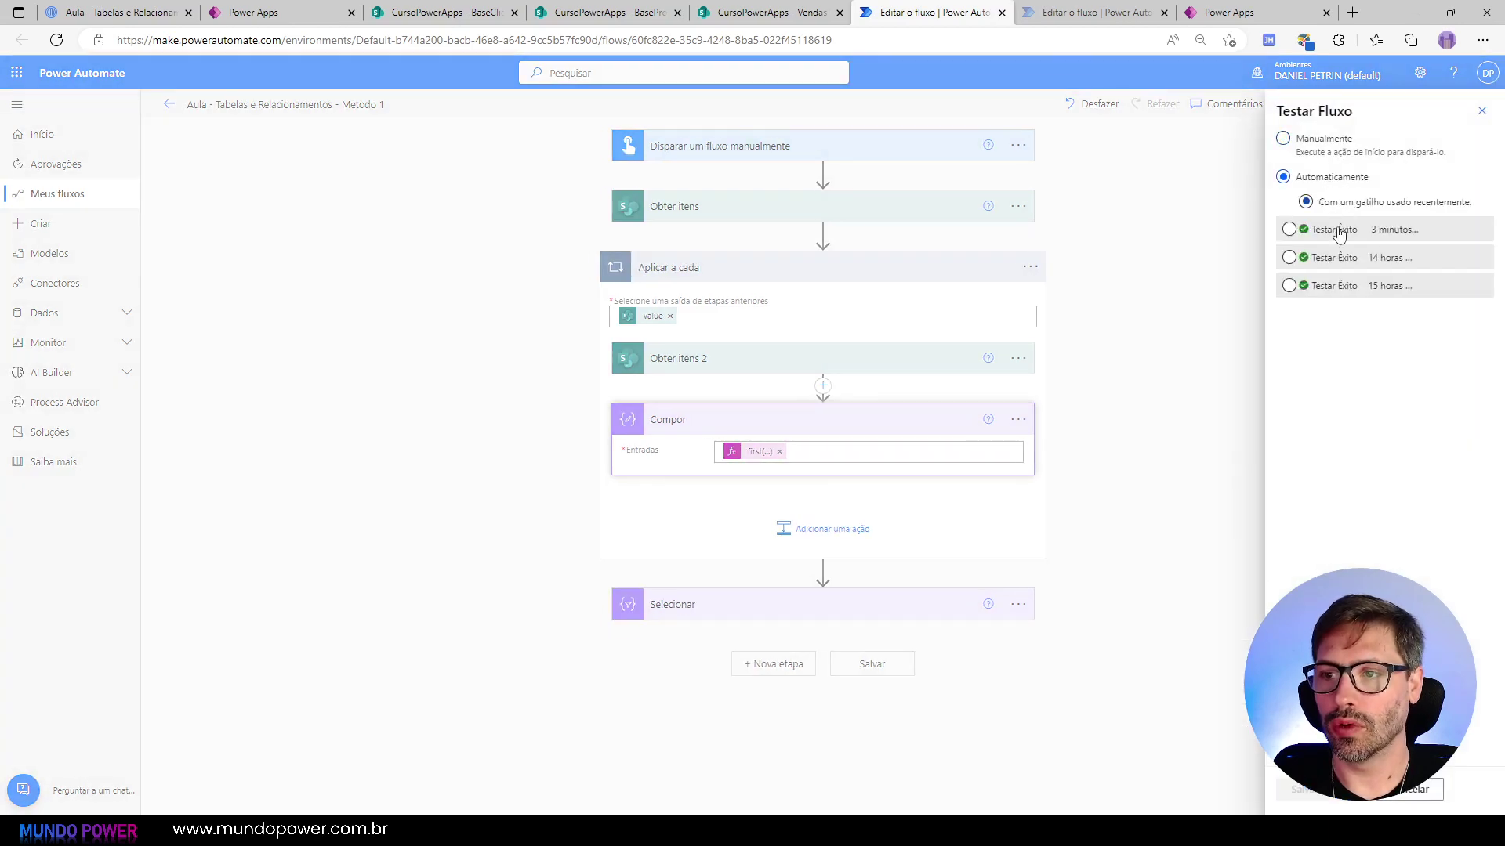
{"action": "left_click", "coordinate": [1335, 234]}
{"action": "left_click", "coordinate": [1301, 789]}
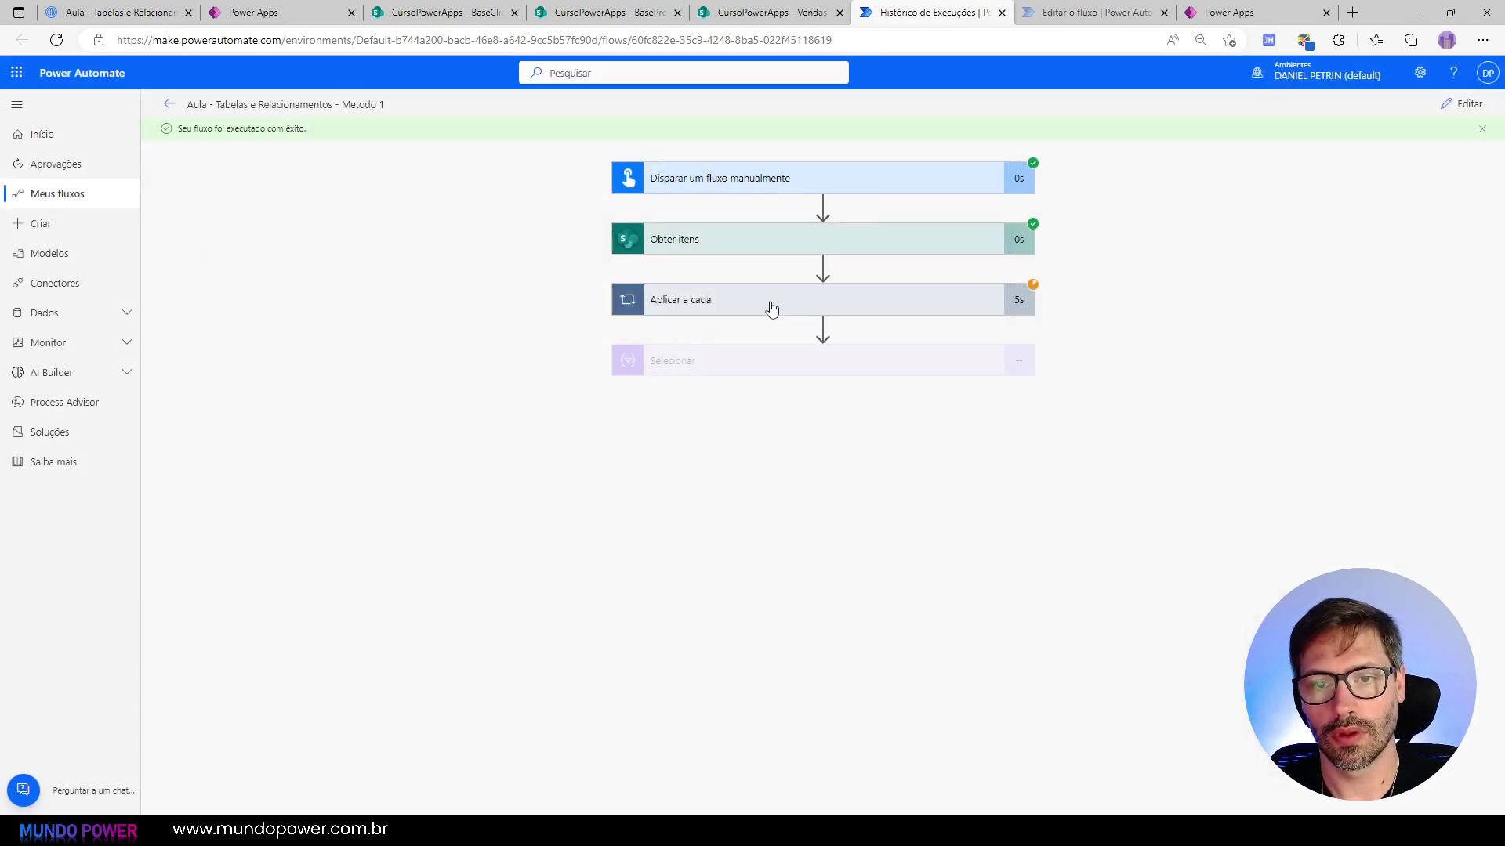
Step: Check the customer name output by Compor in all four Aplicar a cada iterations of the test run
{"action": "left_click", "coordinate": [726, 332]}
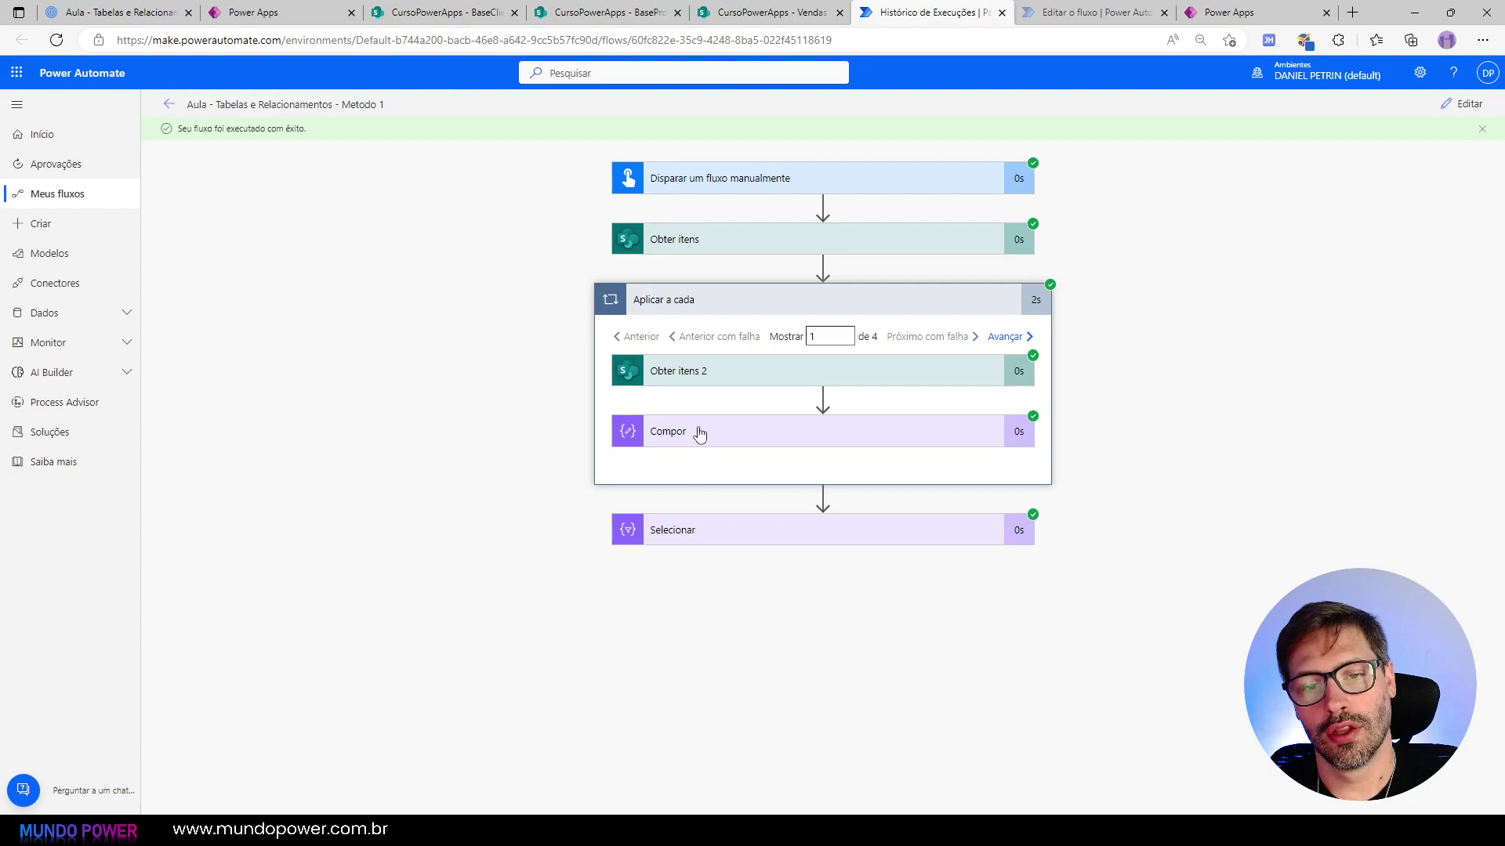
{"action": "left_click", "coordinate": [819, 253]}
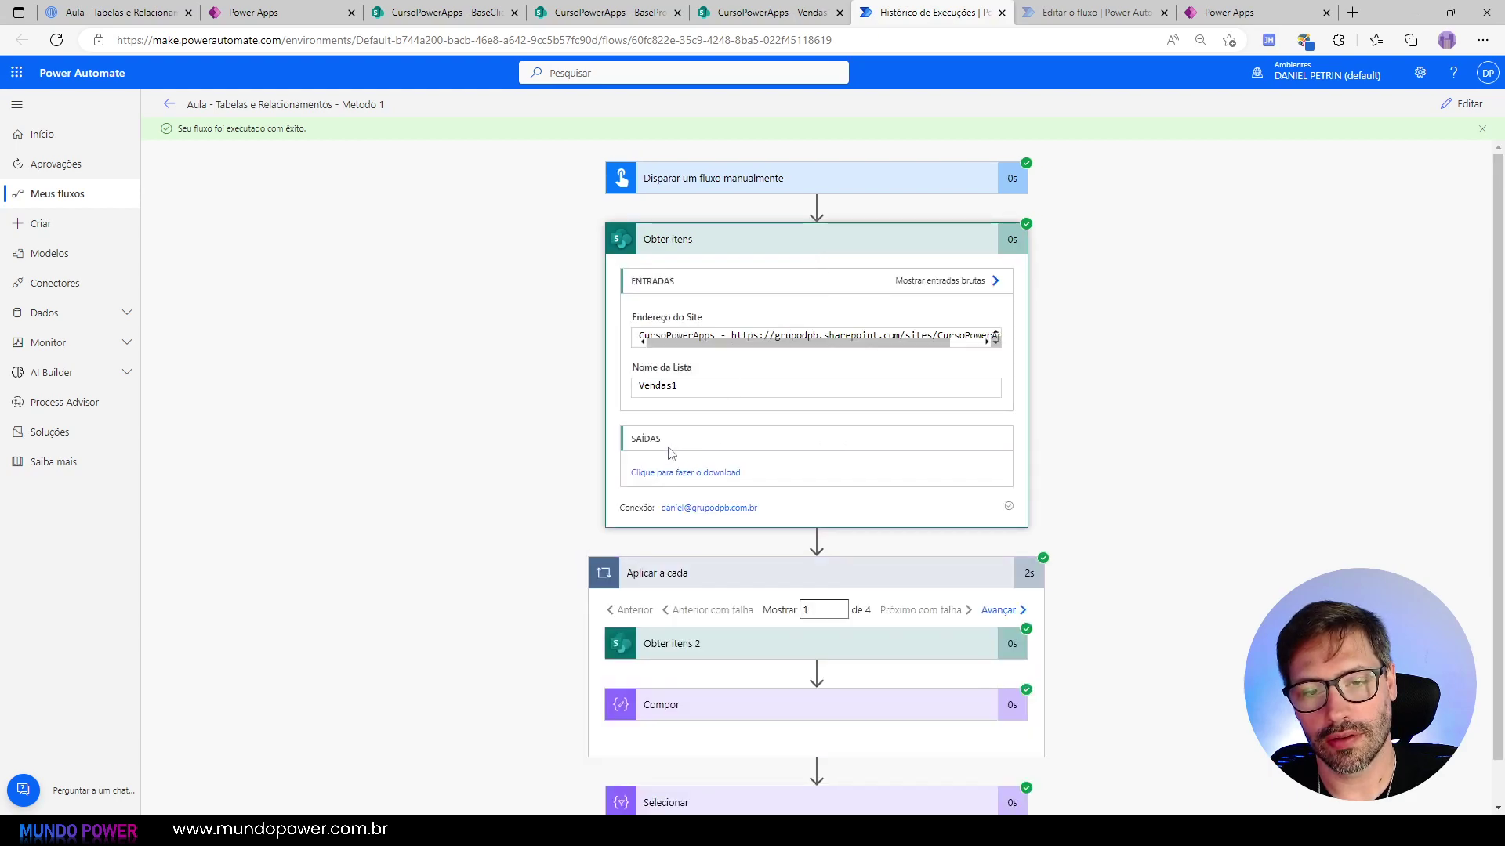
{"action": "left_click", "coordinate": [791, 247]}
{"action": "left_click", "coordinate": [719, 430]}
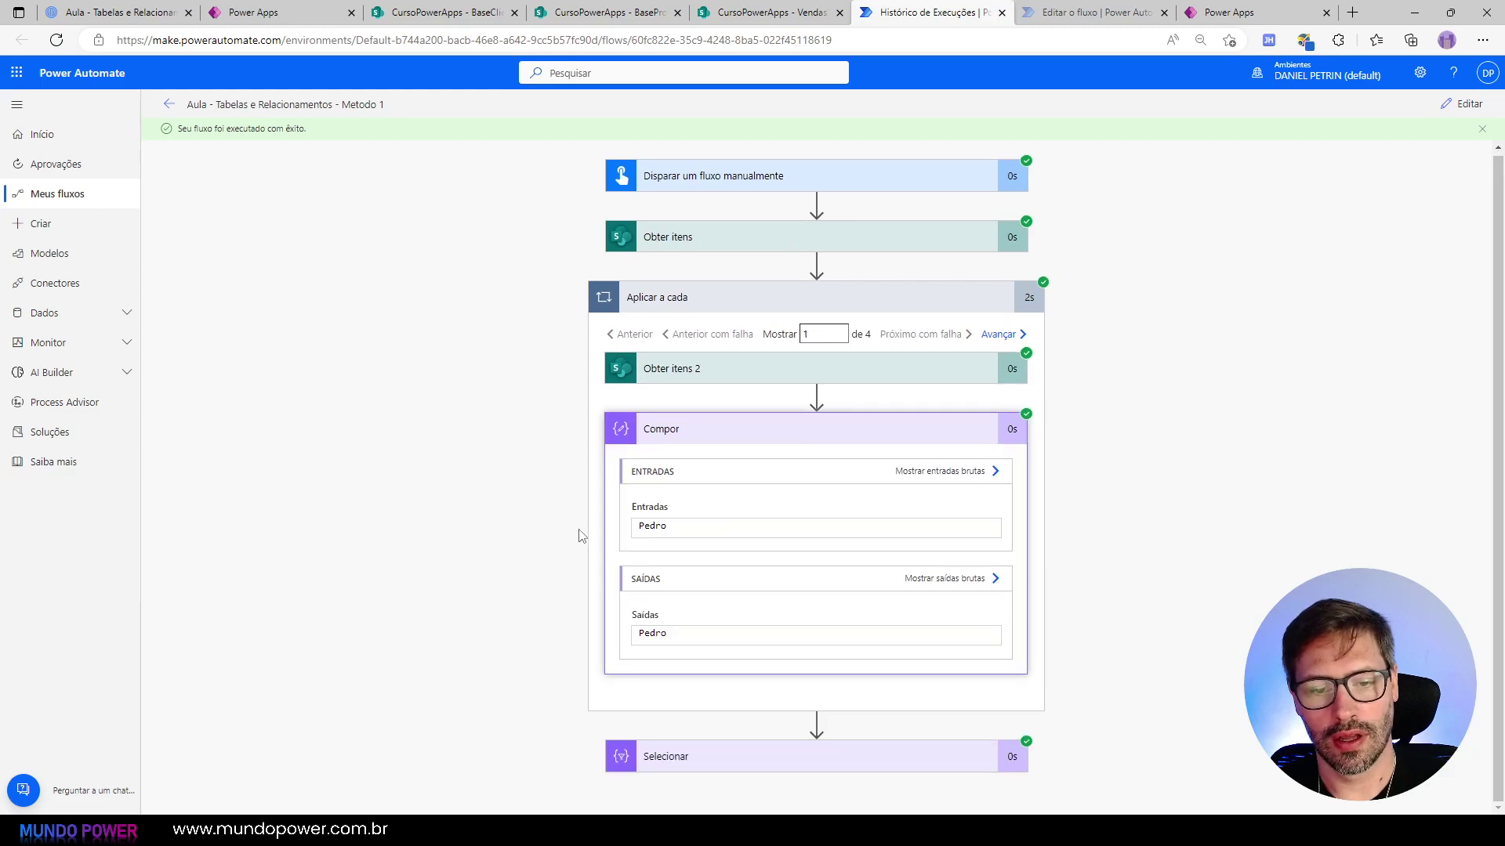
{"action": "left_click", "coordinate": [998, 339]}
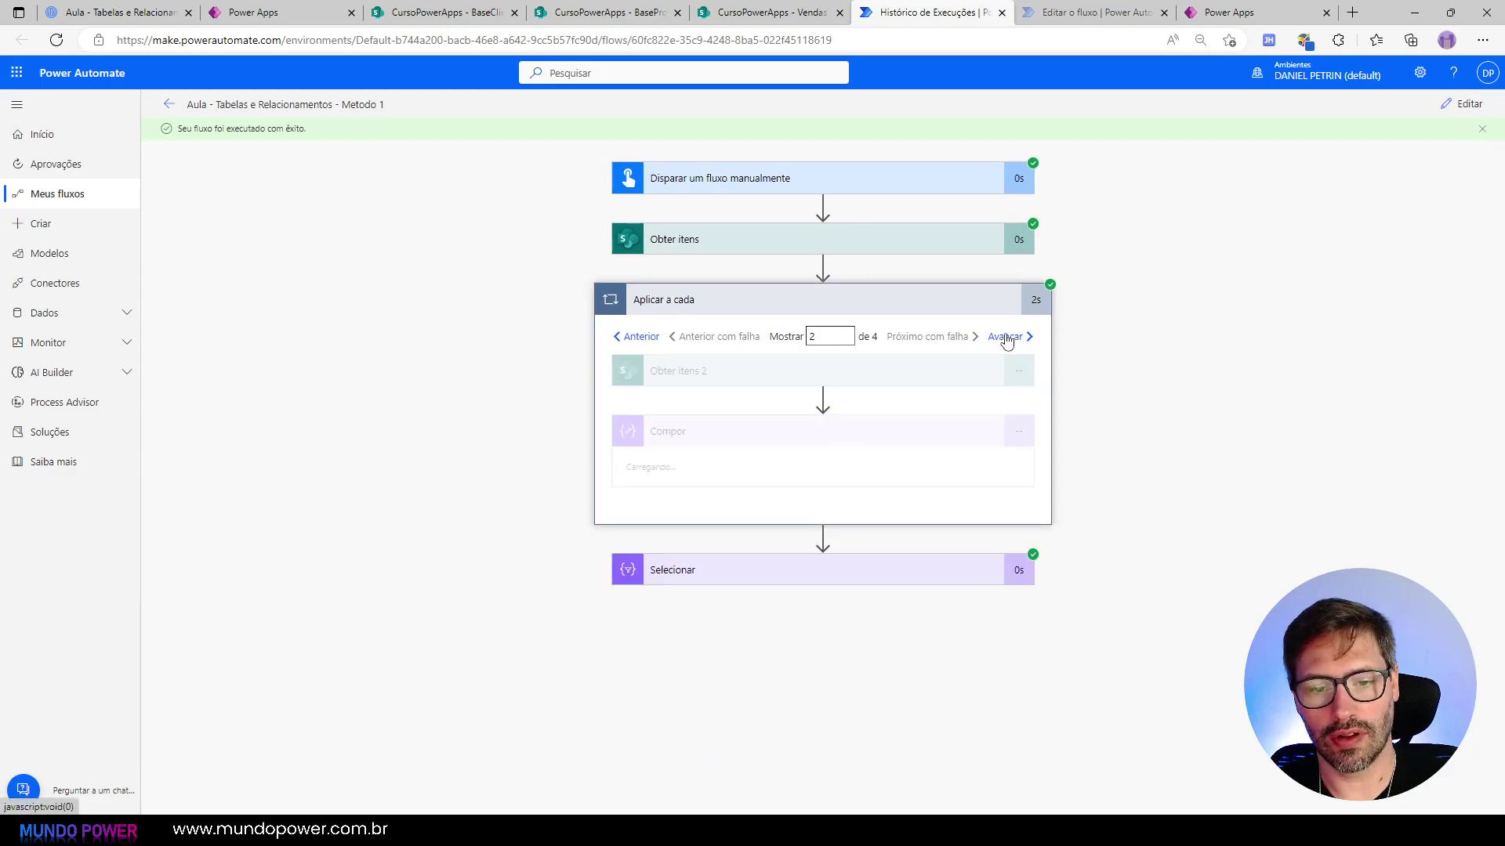
{"action": "left_click", "coordinate": [999, 338]}
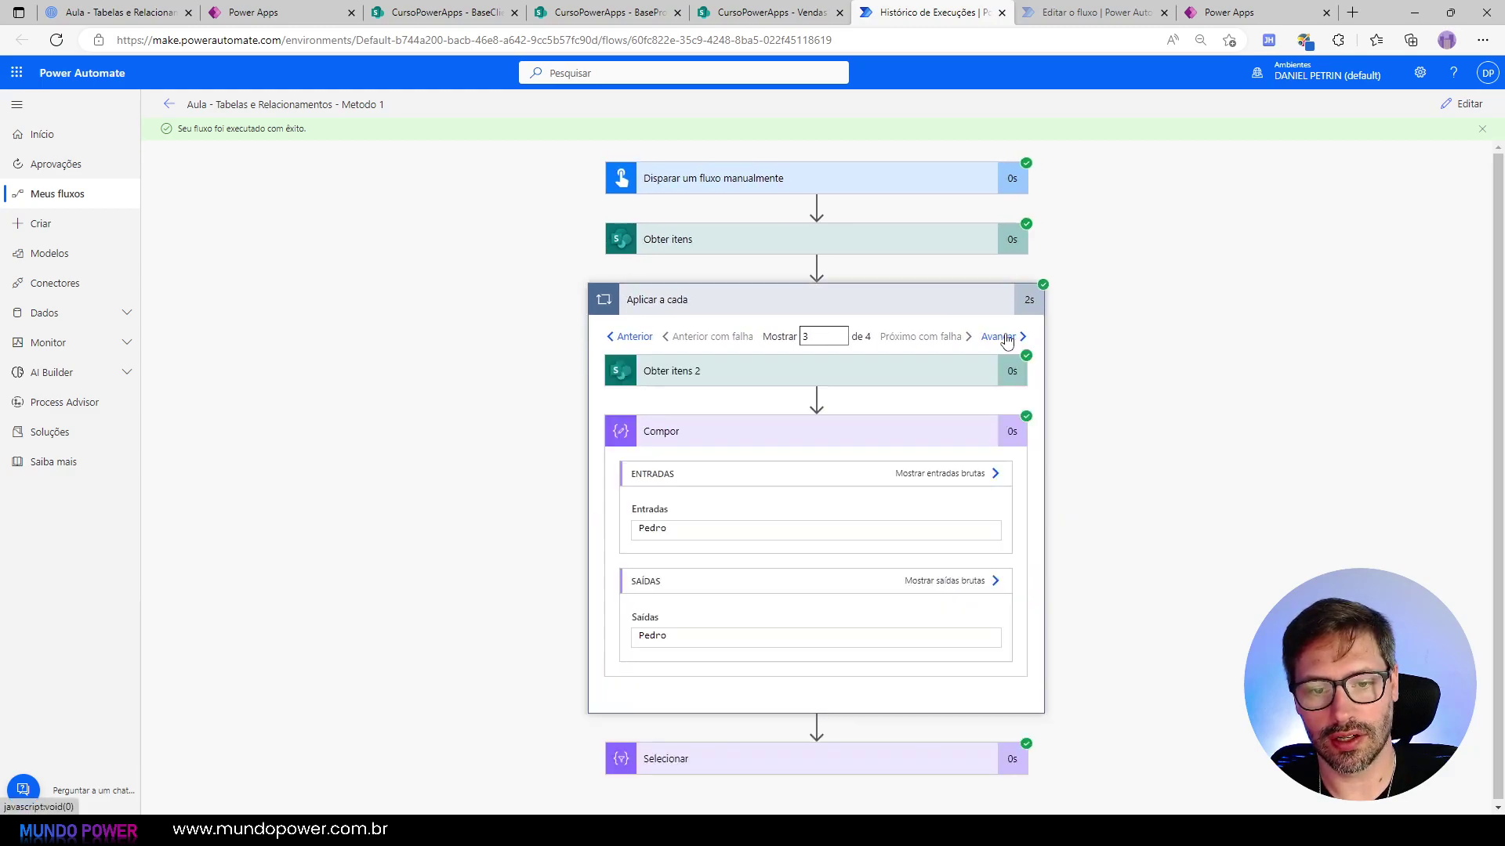
{"action": "left_click", "coordinate": [1007, 339]}
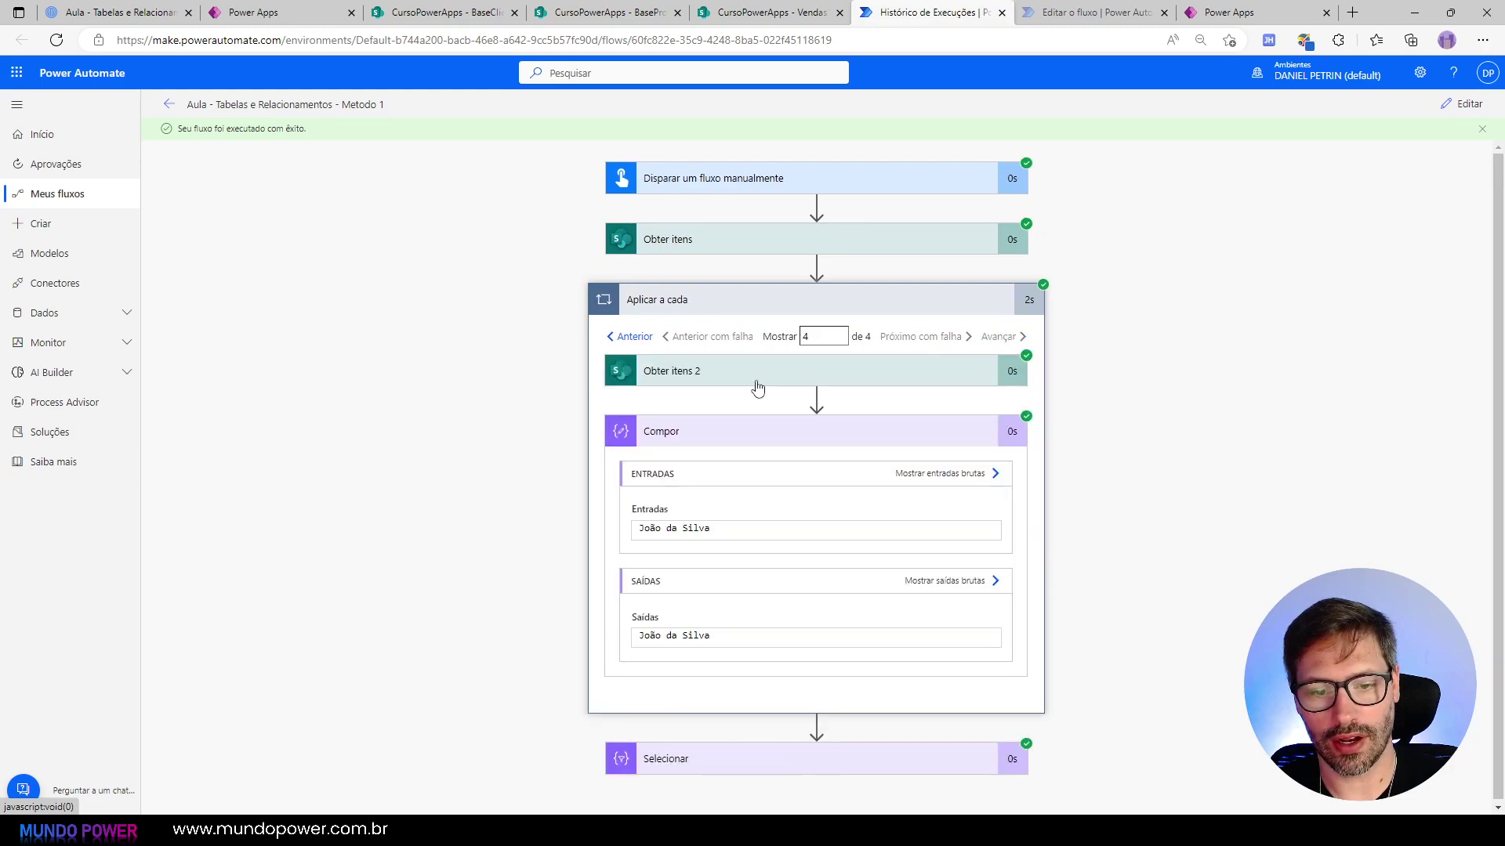